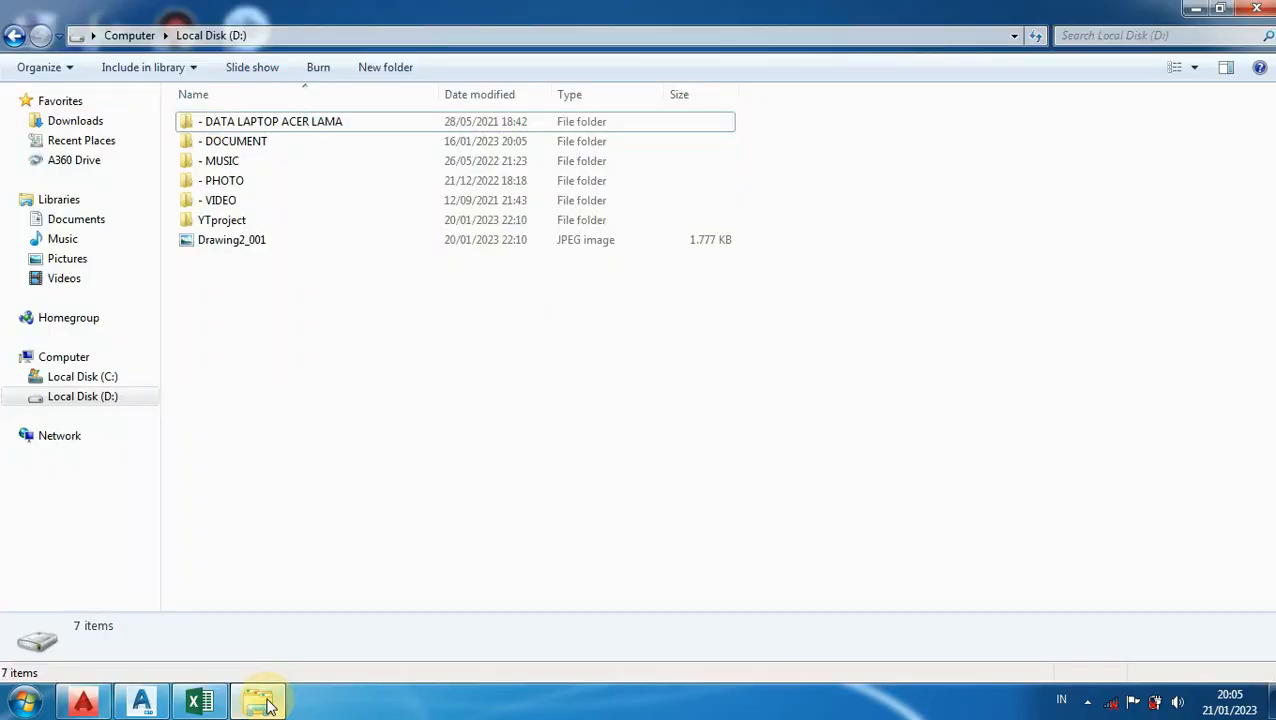
Step: Open the Drawing2_001 image to examine its contour lines, grid crosses and scale label, and close the viewer
double_click(213, 241)
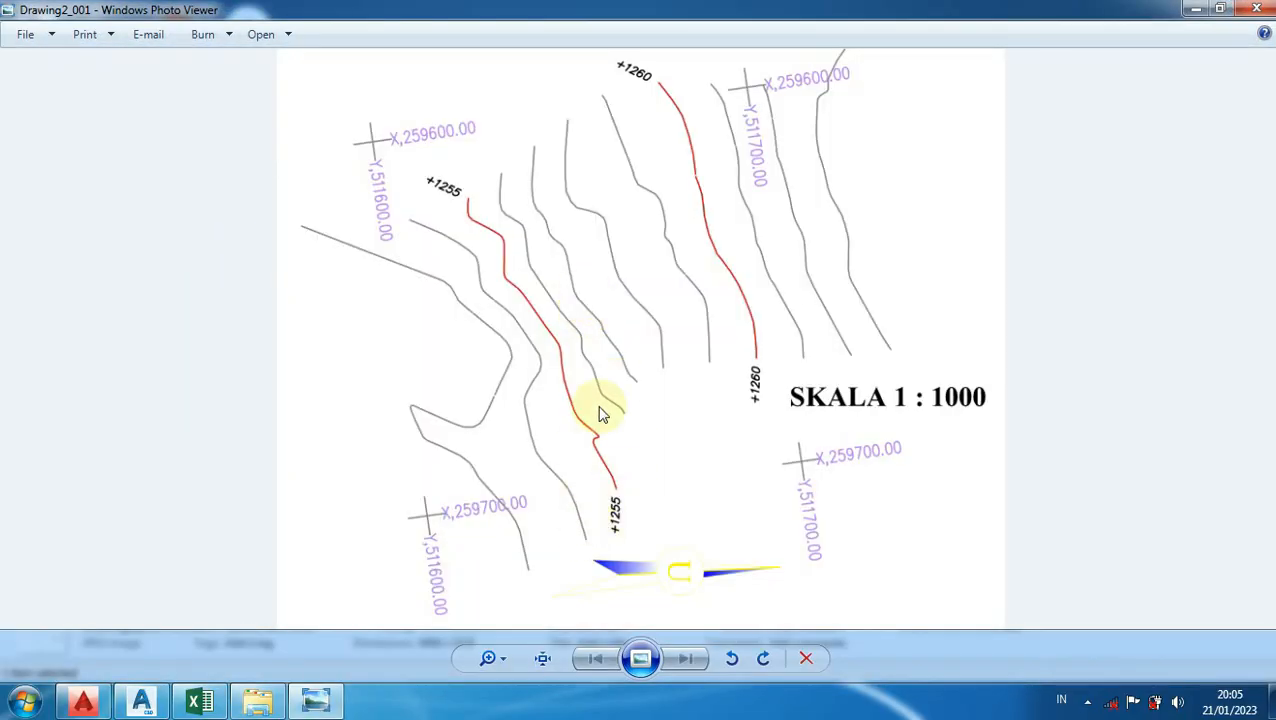
scroll(554, 172, "up", 3)
scroll(597, 240, "down", 3)
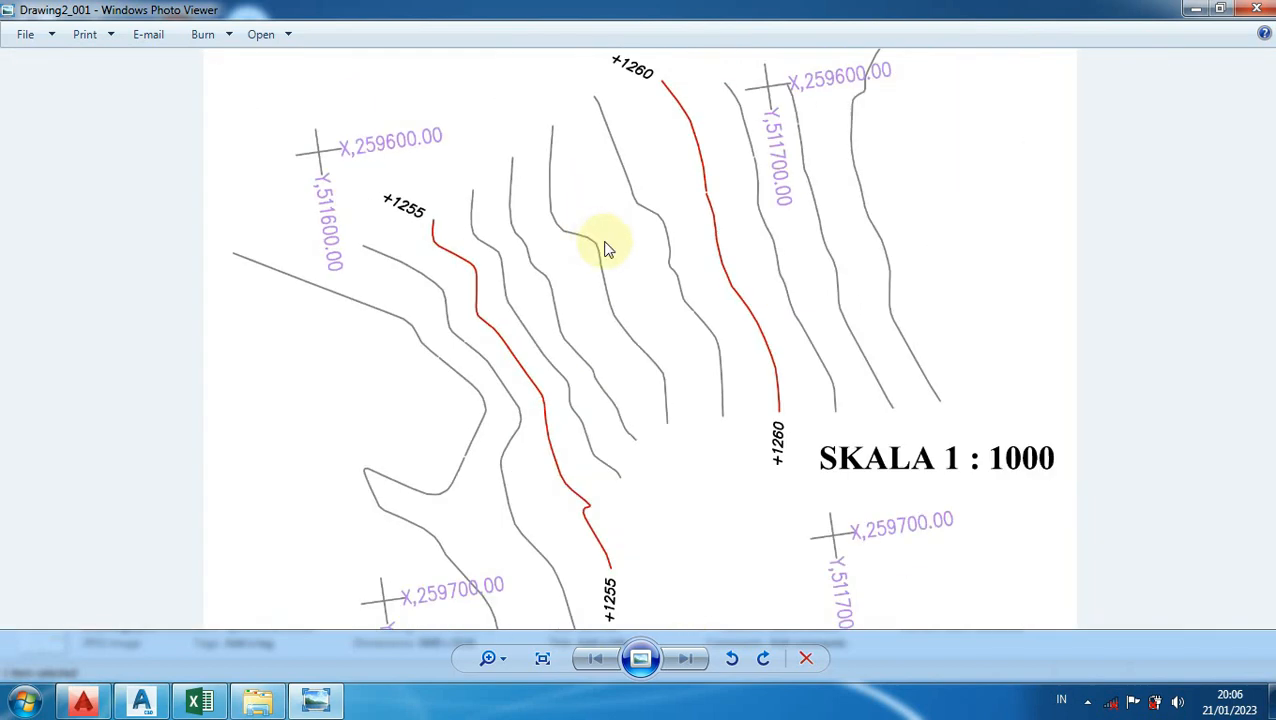
left_click(1255, 9)
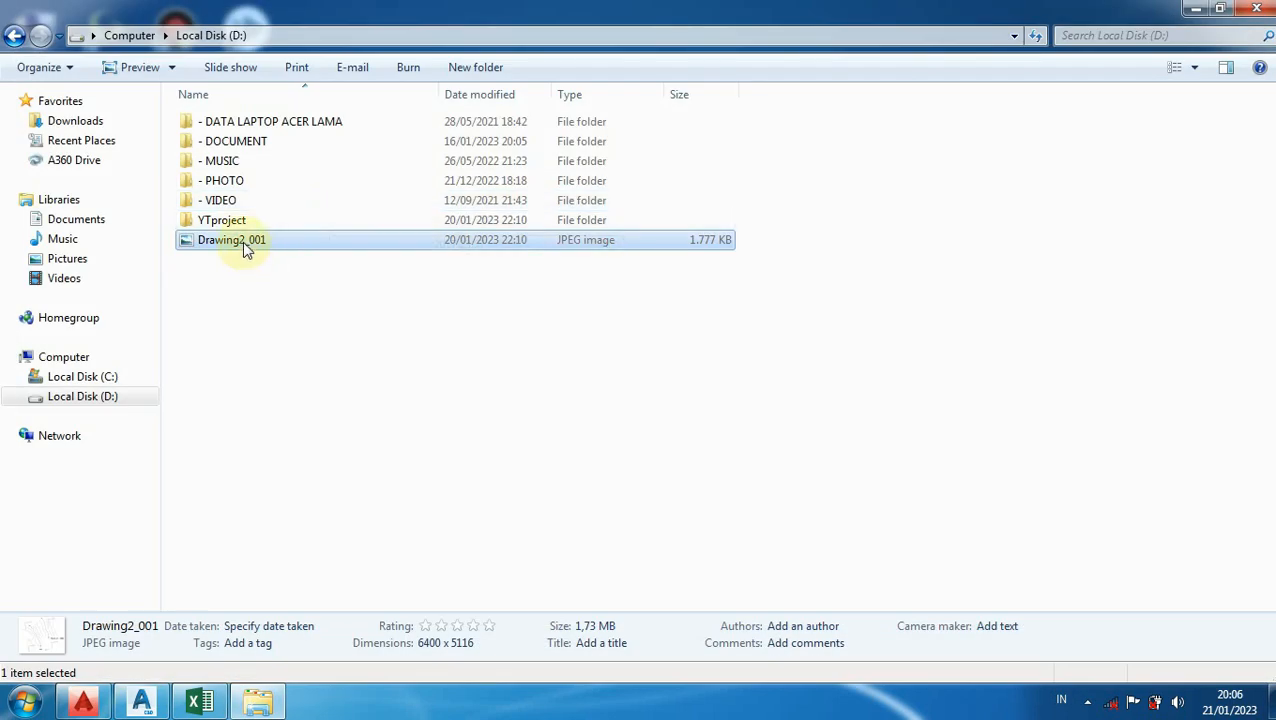
Step: Check the file type of the Drawing2_001 image in its file properties
right_click(243, 249)
left_click(300, 669)
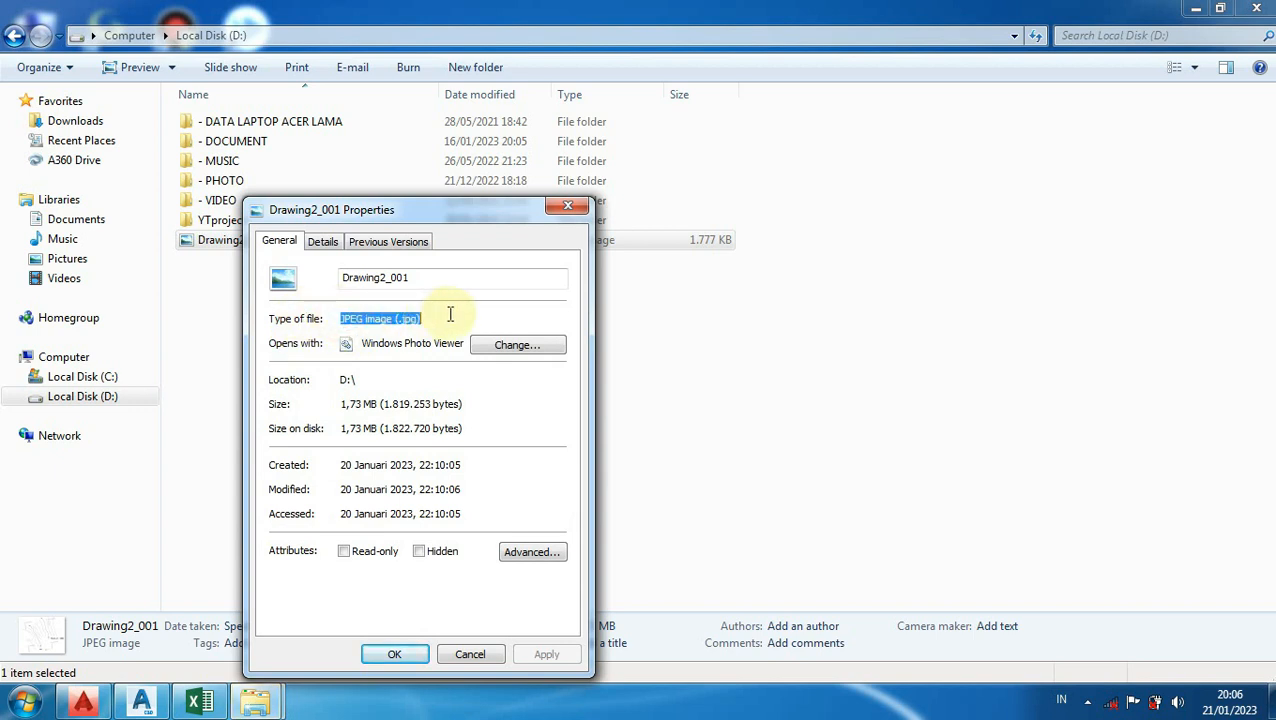
left_click(567, 210)
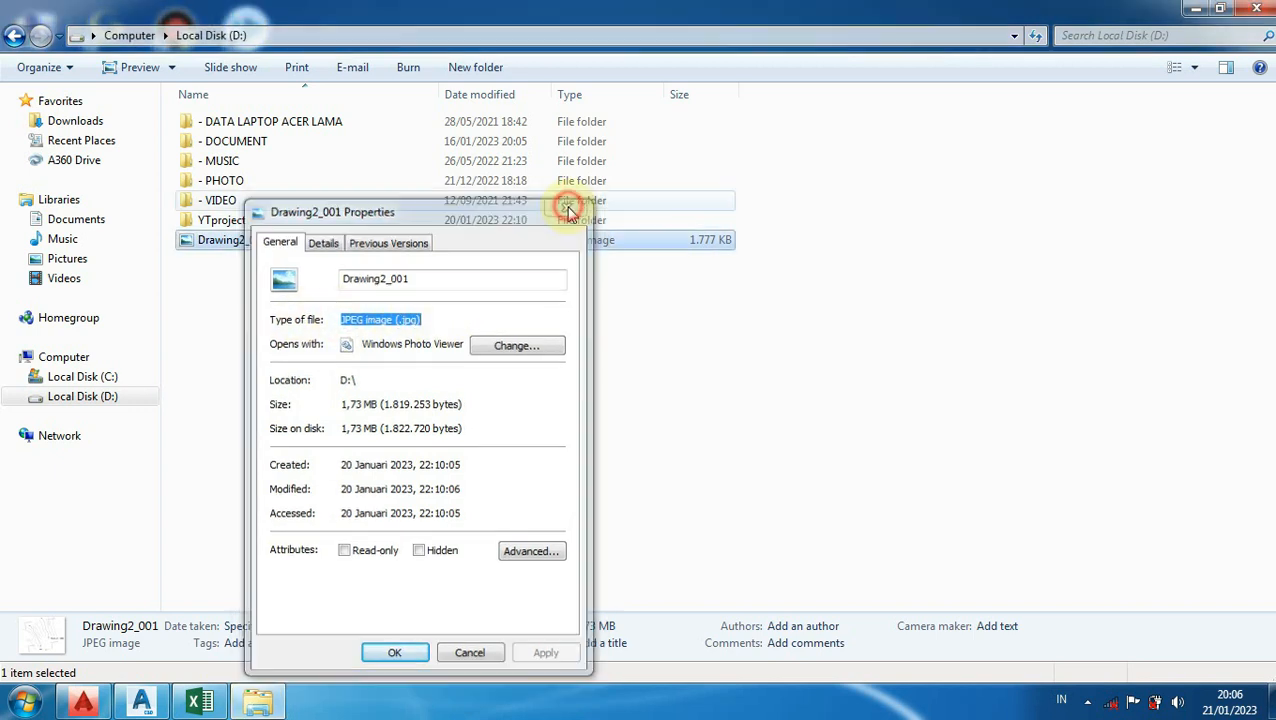
Step: Copy the Drawing2_001 image file and paste it into the open AutoCAD drawing with scale factor 1 and rotation angle 0
right_click(227, 251)
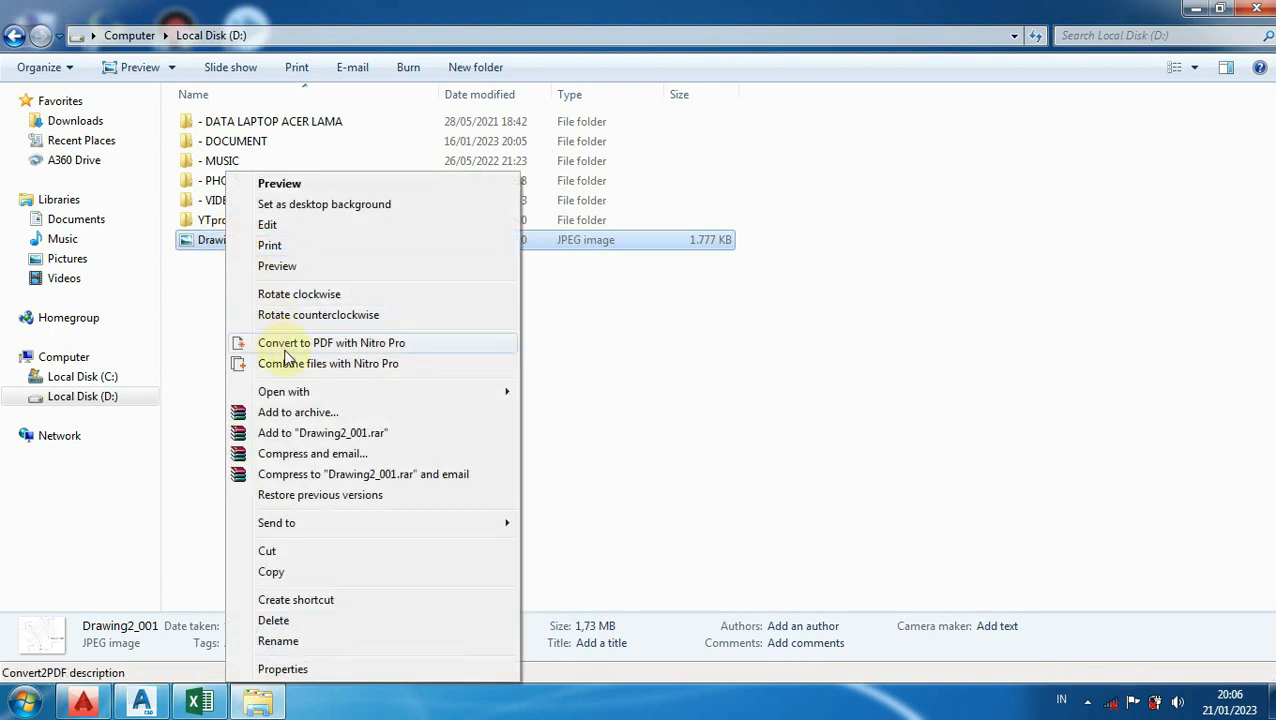
left_click(289, 570)
left_click(84, 702)
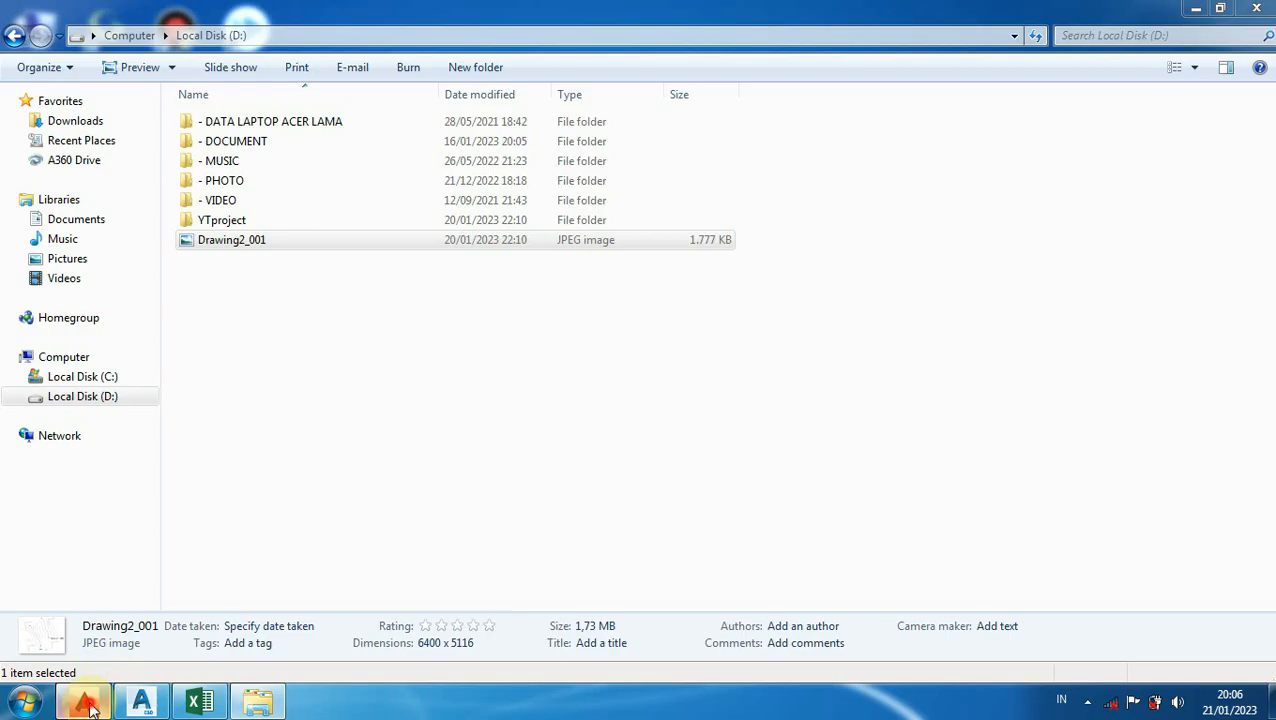
key("ctrl+v")
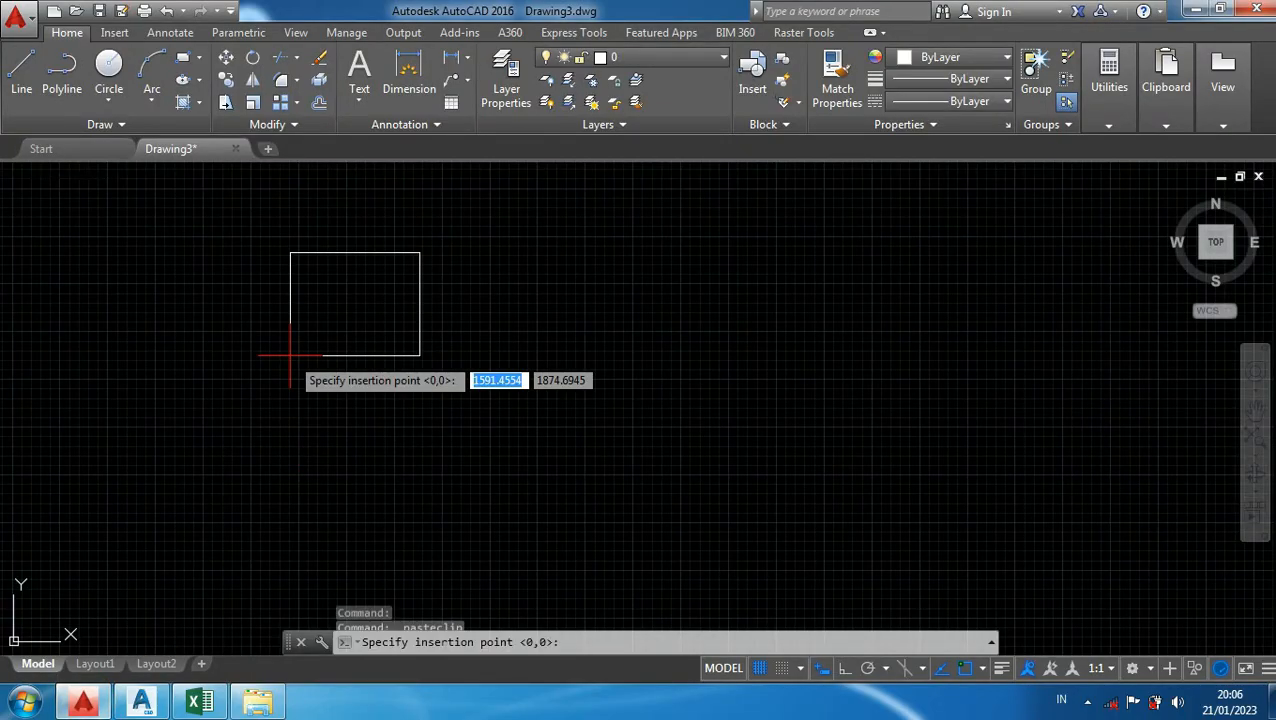
left_click(305, 392)
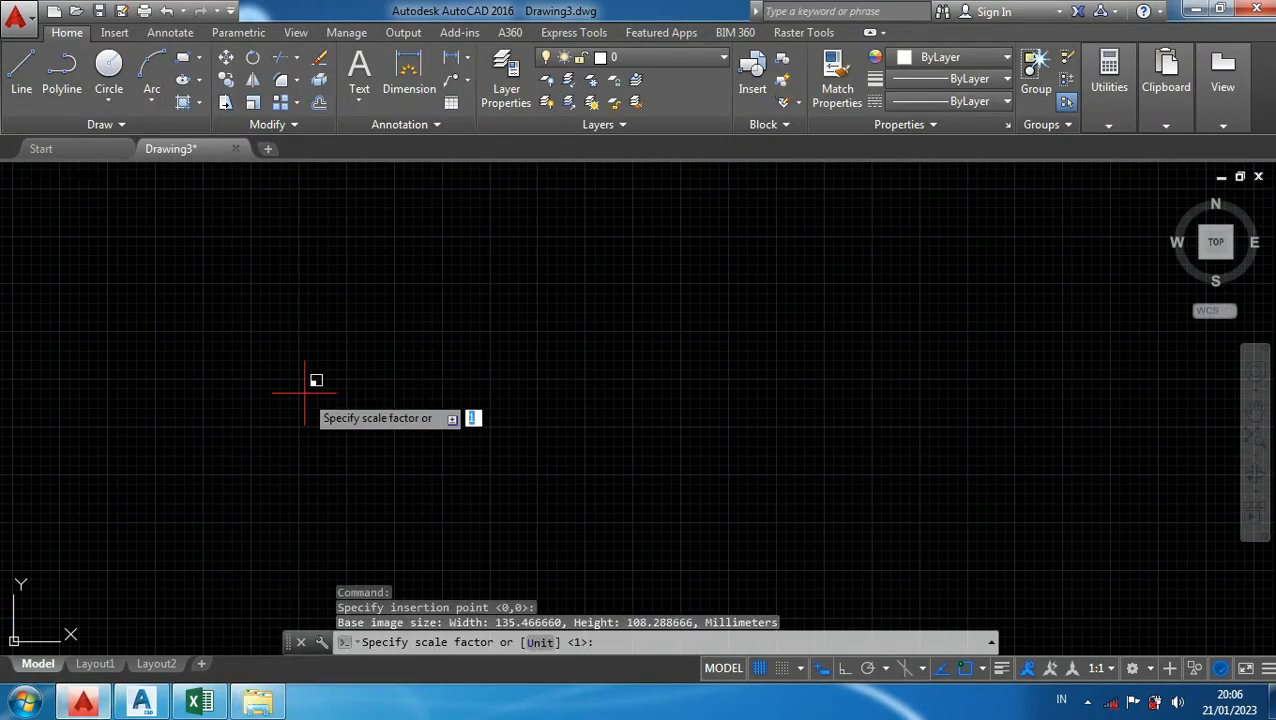
key("Return")
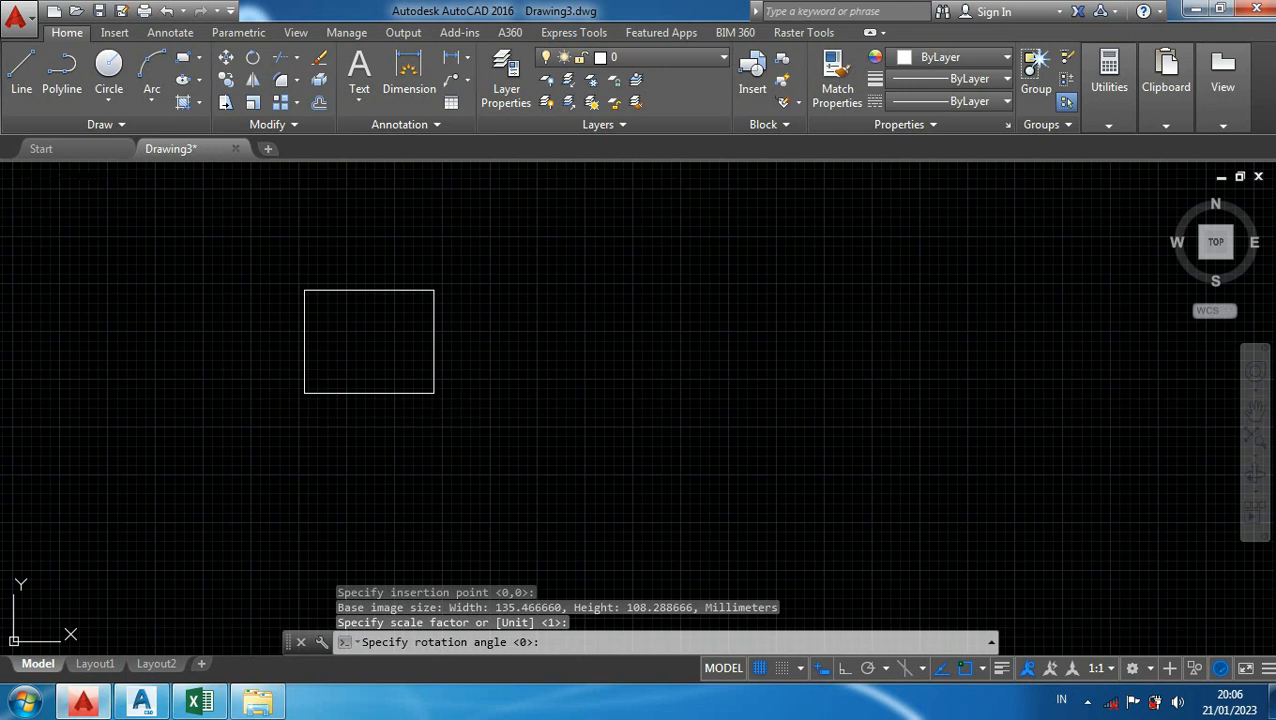
key("Return")
scroll(381, 323, "up", 6)
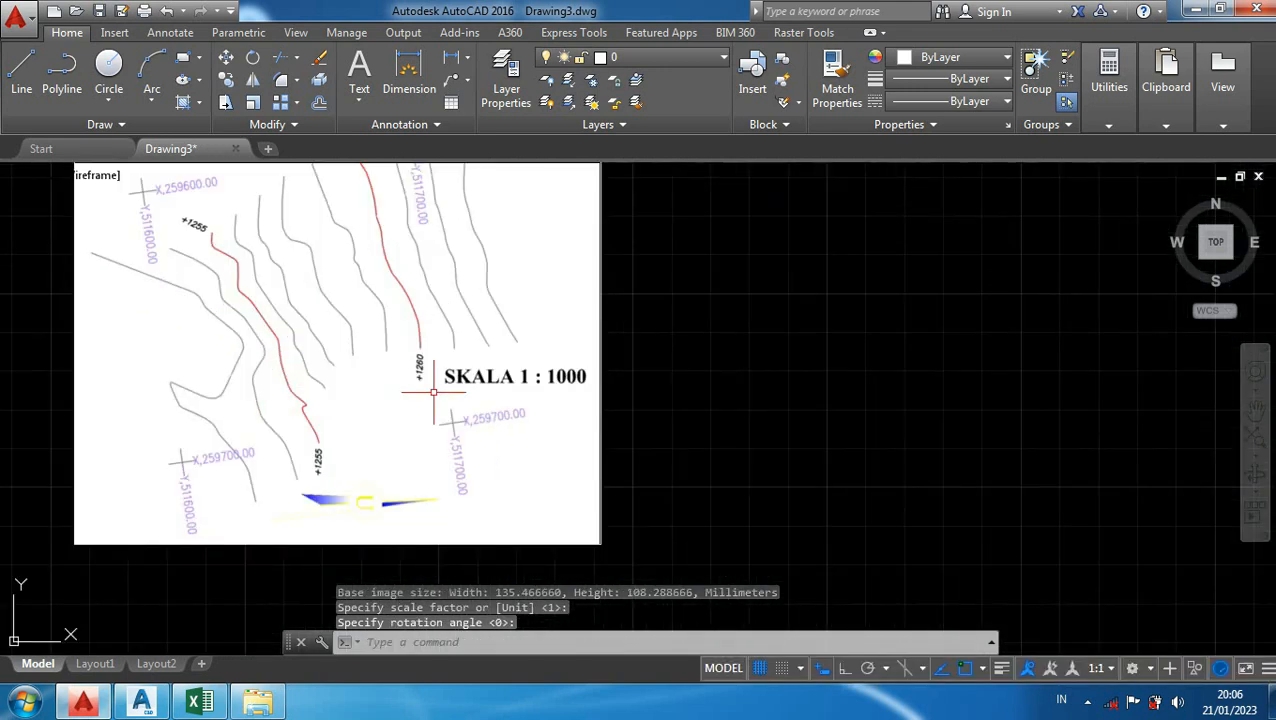
Step: Scale the pasted contour map image by a factor of 0.001, using its lower-right corner as the base point
scroll(502, 372, "down", 2)
left_click(621, 506)
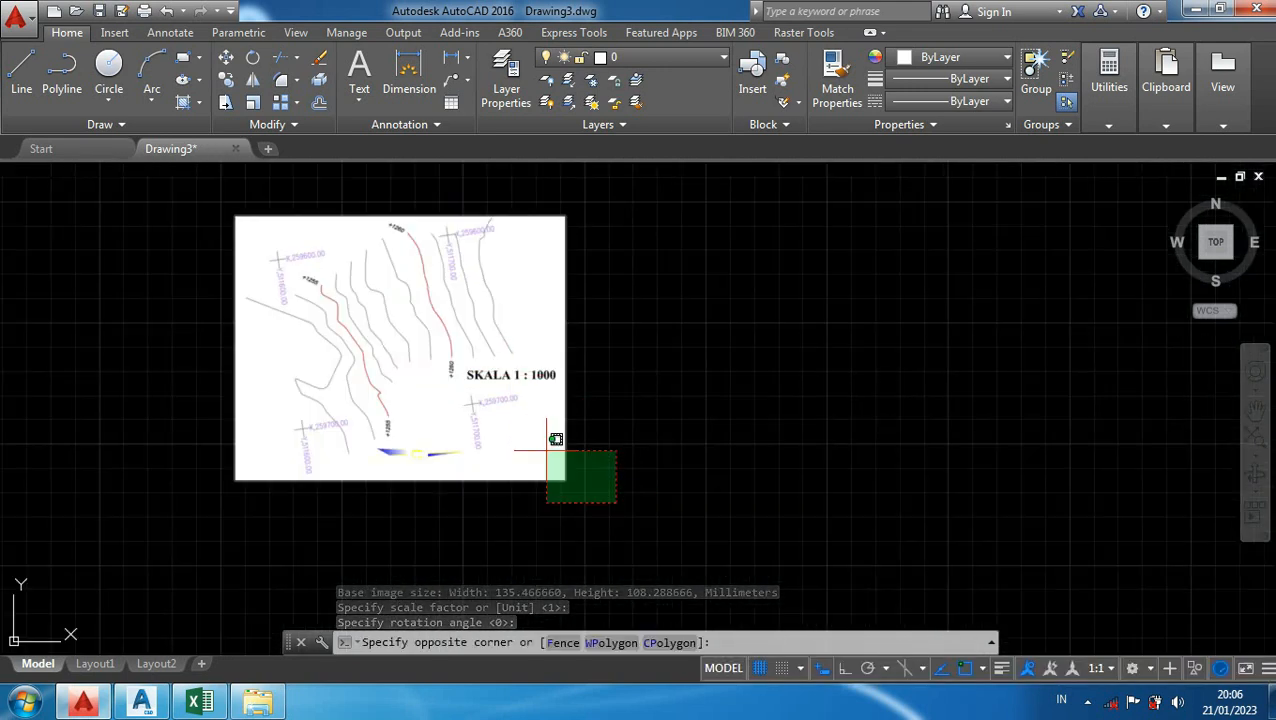
left_click(546, 436)
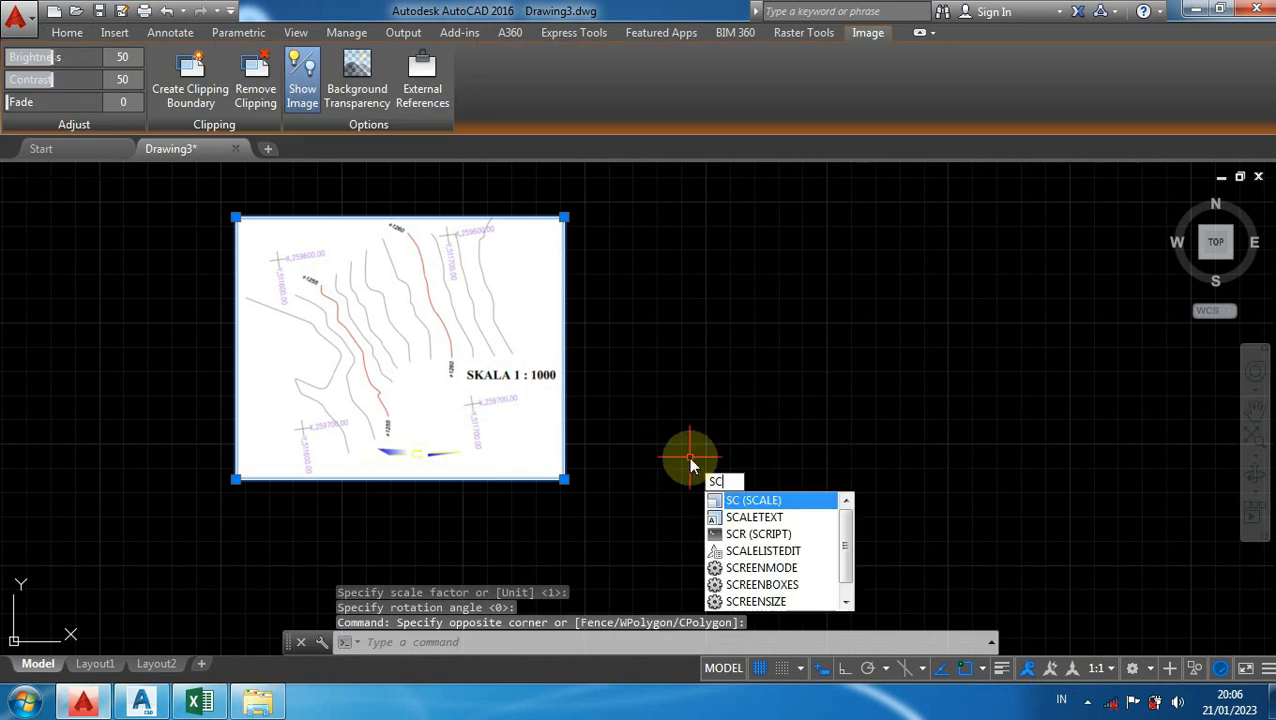
key("Return")
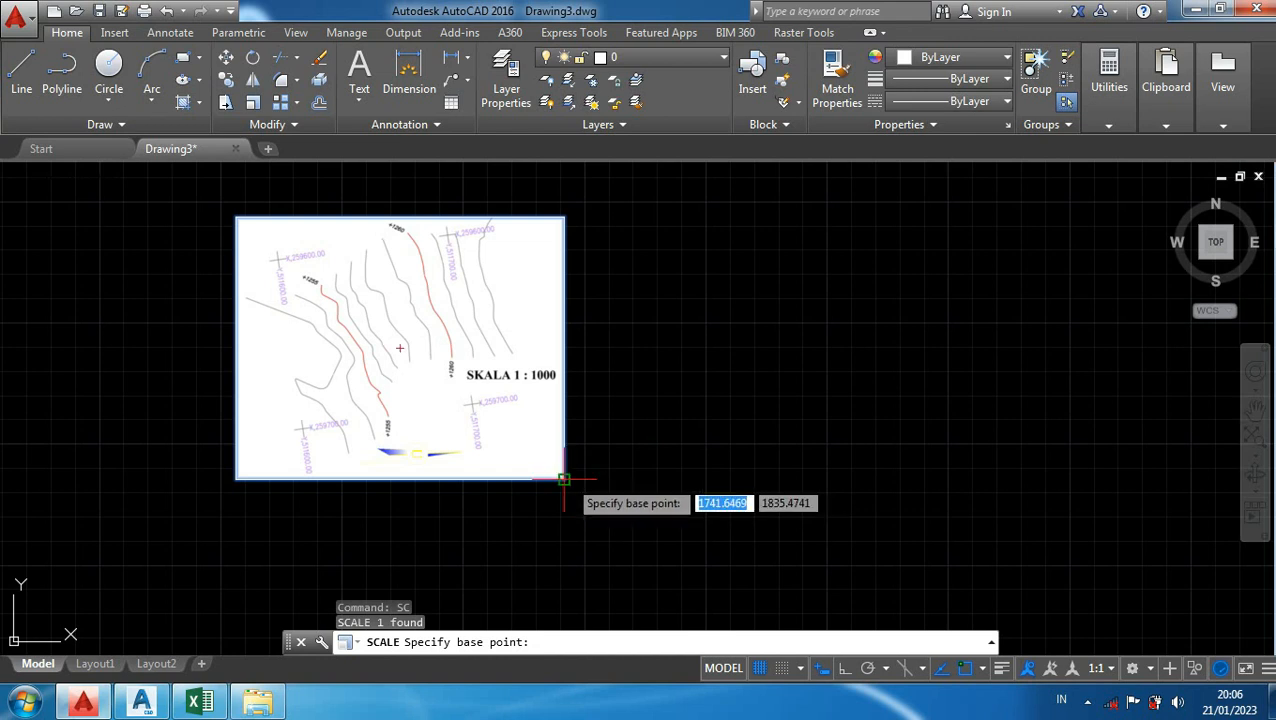
left_click(563, 479)
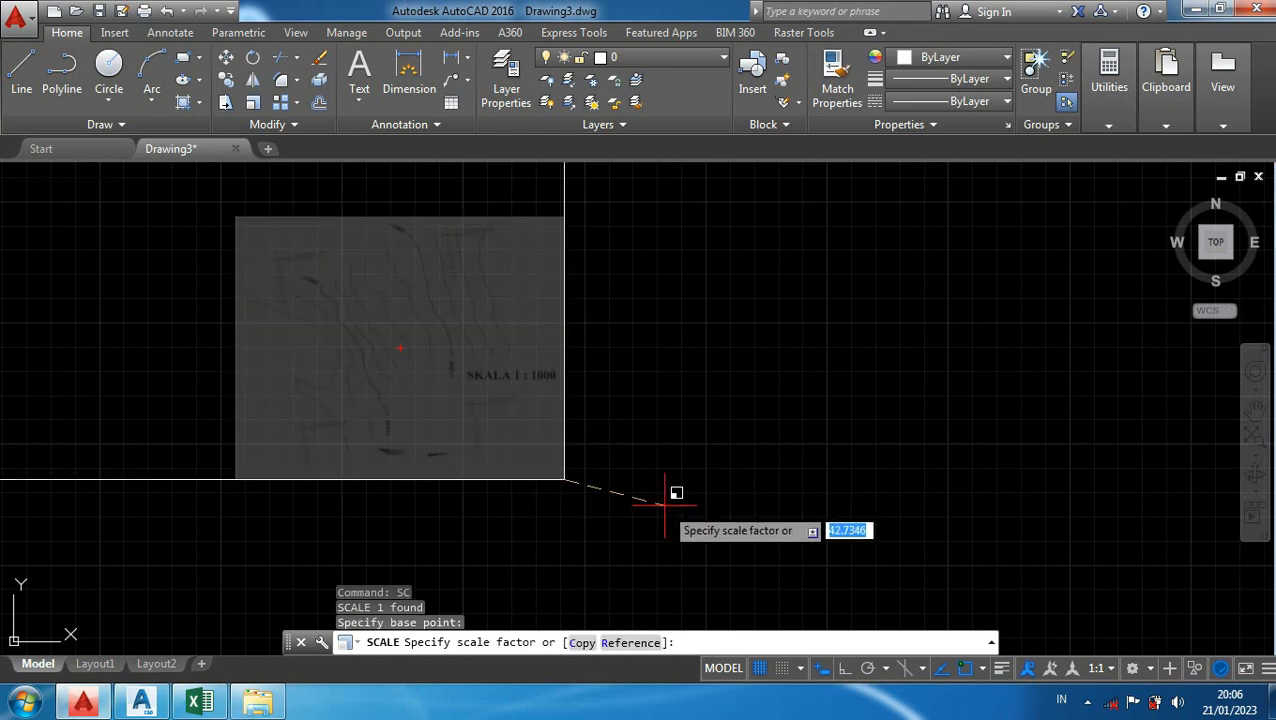
type("0.001")
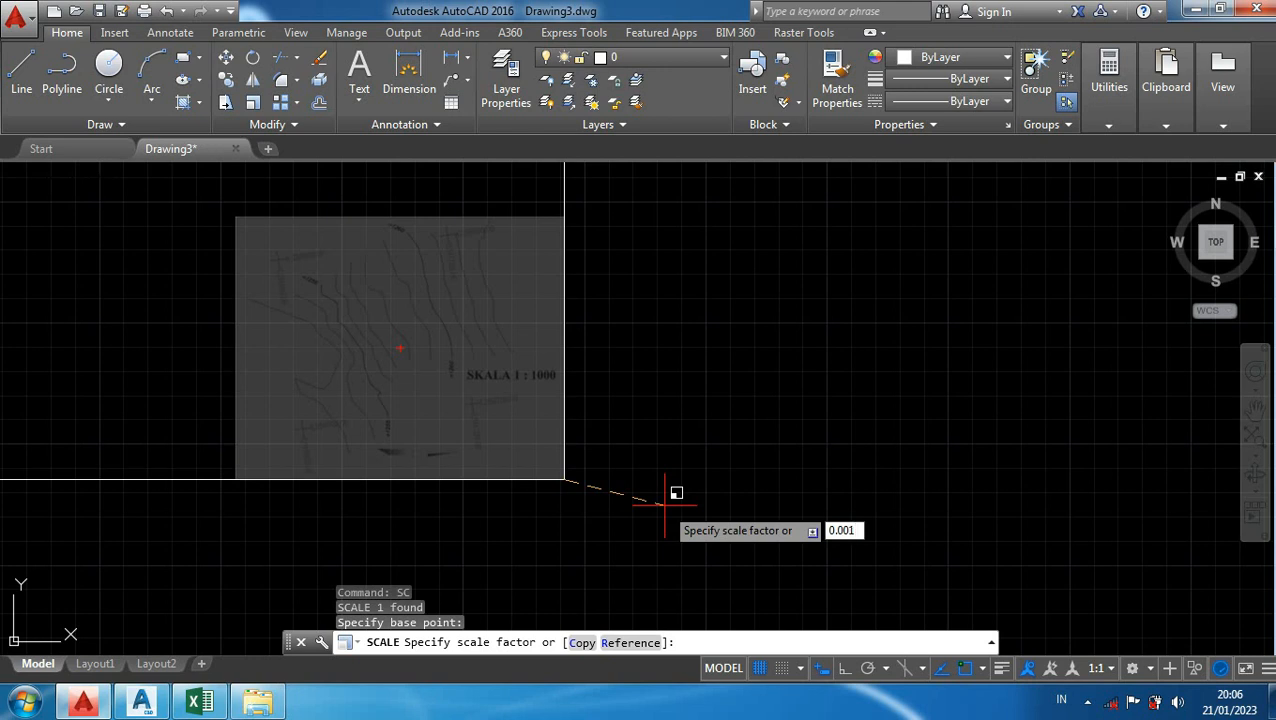
key("Return")
scroll(308, 398, "up", 10)
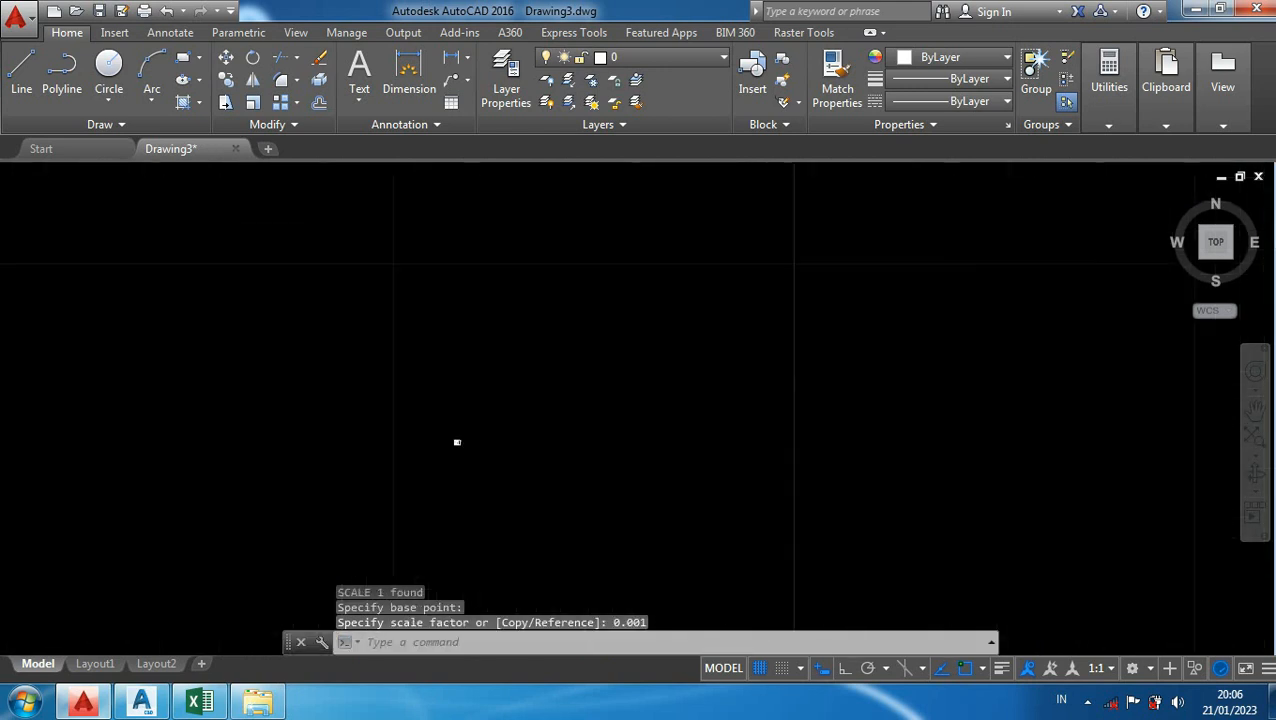
scroll(643, 437, "up", 6)
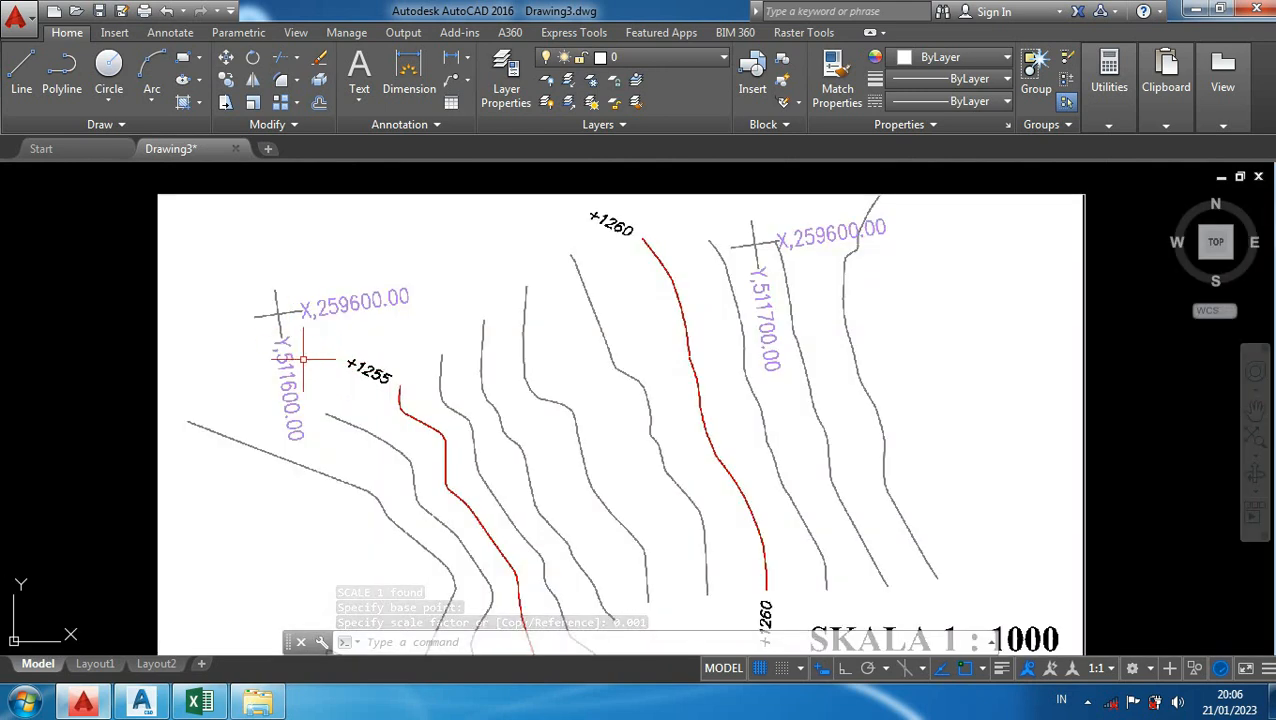
Step: Place an aligned dimension above the map between the Y,511600.00 and Y,511700.00 grid crosses on the X,259600.00 row
scroll(291, 350, "up", 4)
middle_click_drag(522, 370, 424, 372)
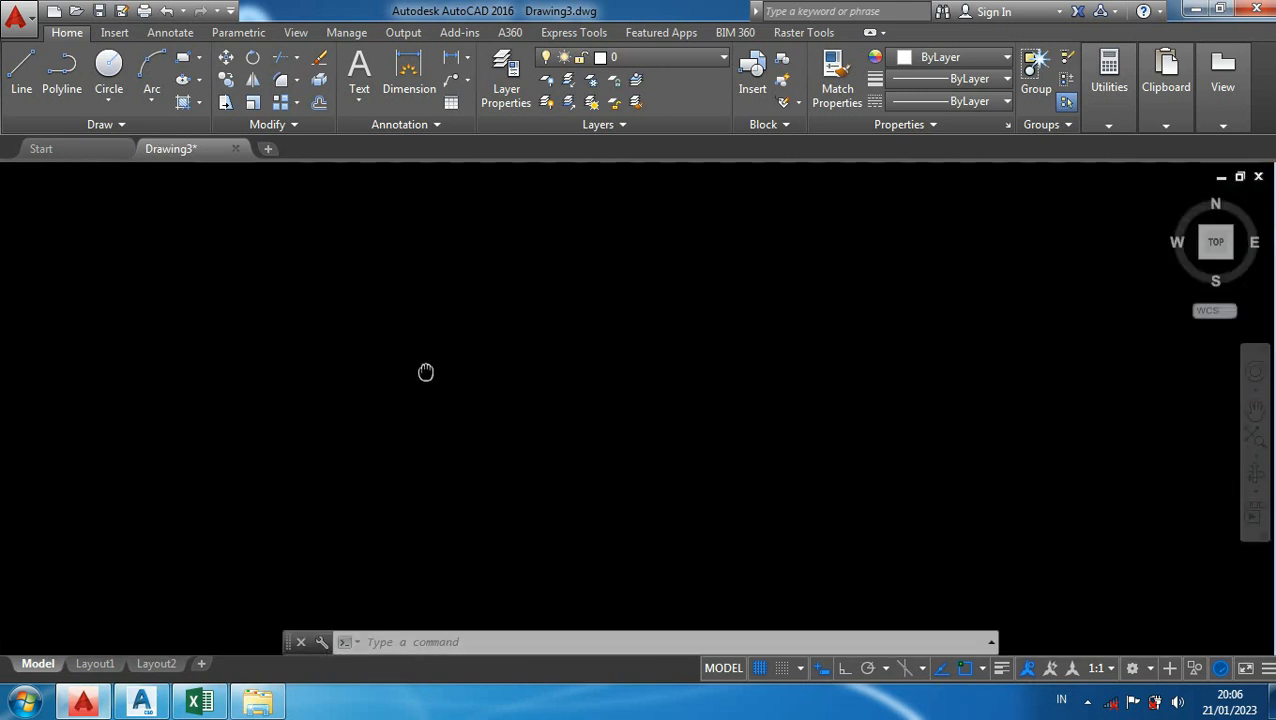
middle_click_drag(952, 221, 920, 226)
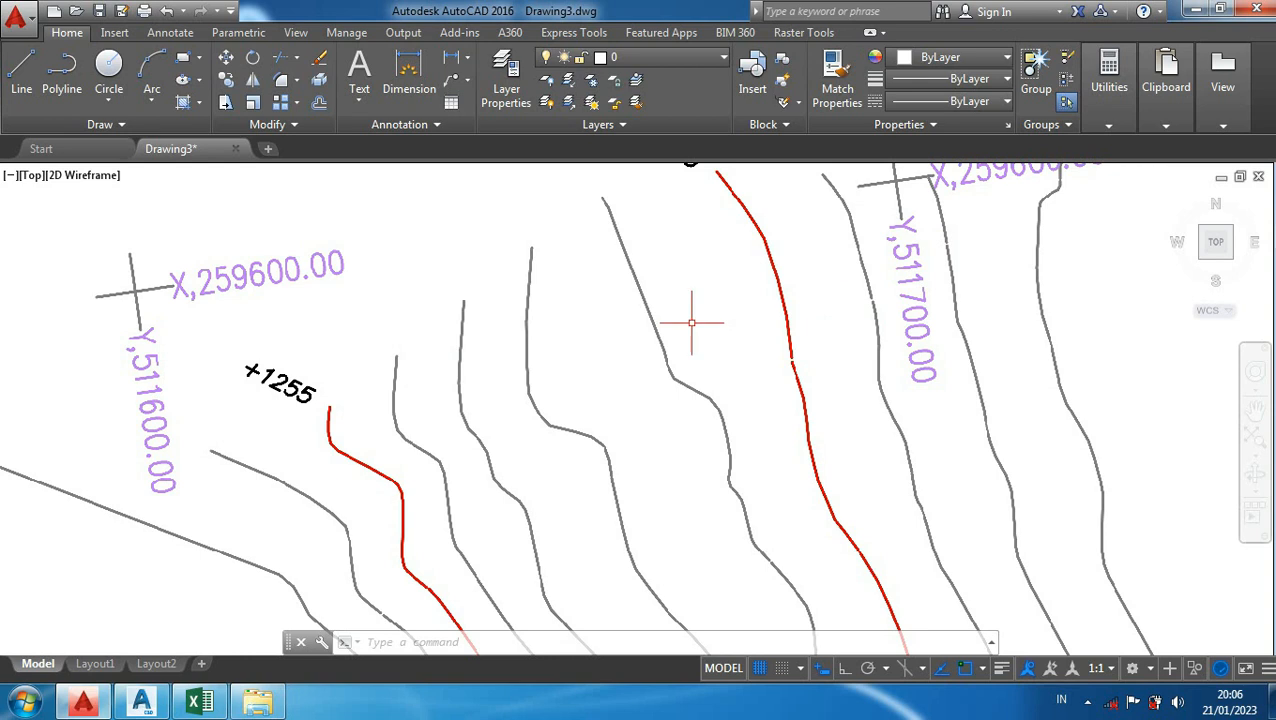
mouse_move(599, 326)
middle_mouse_down()
mouse_move(587, 339)
mouse_move(589, 310)
middle_mouse_up()
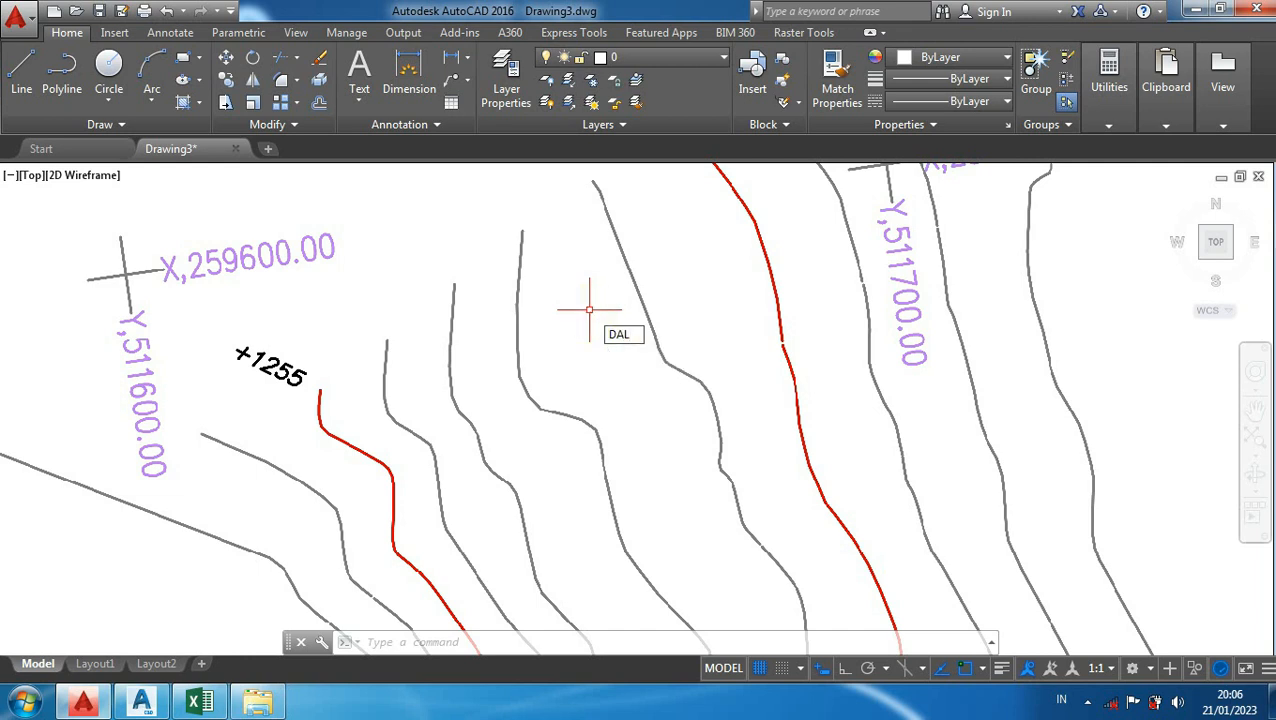
key("Return")
scroll(123, 277, "up", 6)
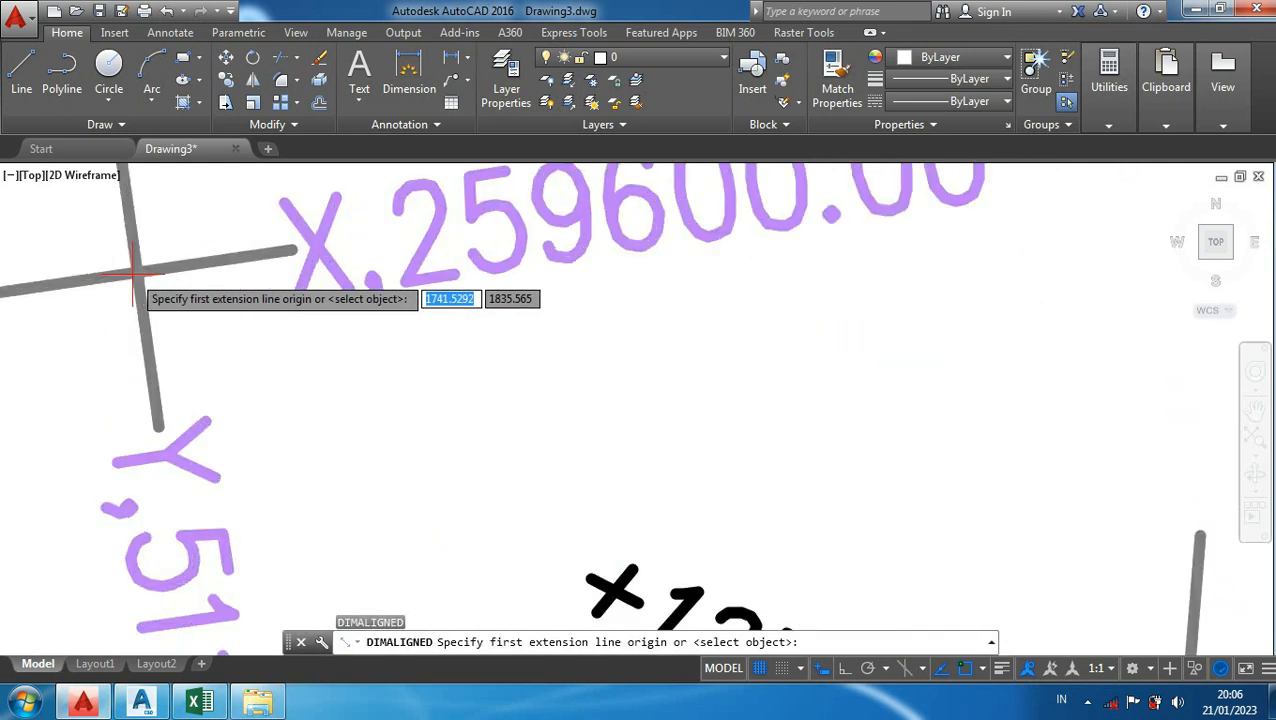
left_click(137, 270)
scroll(356, 342, "down", 6)
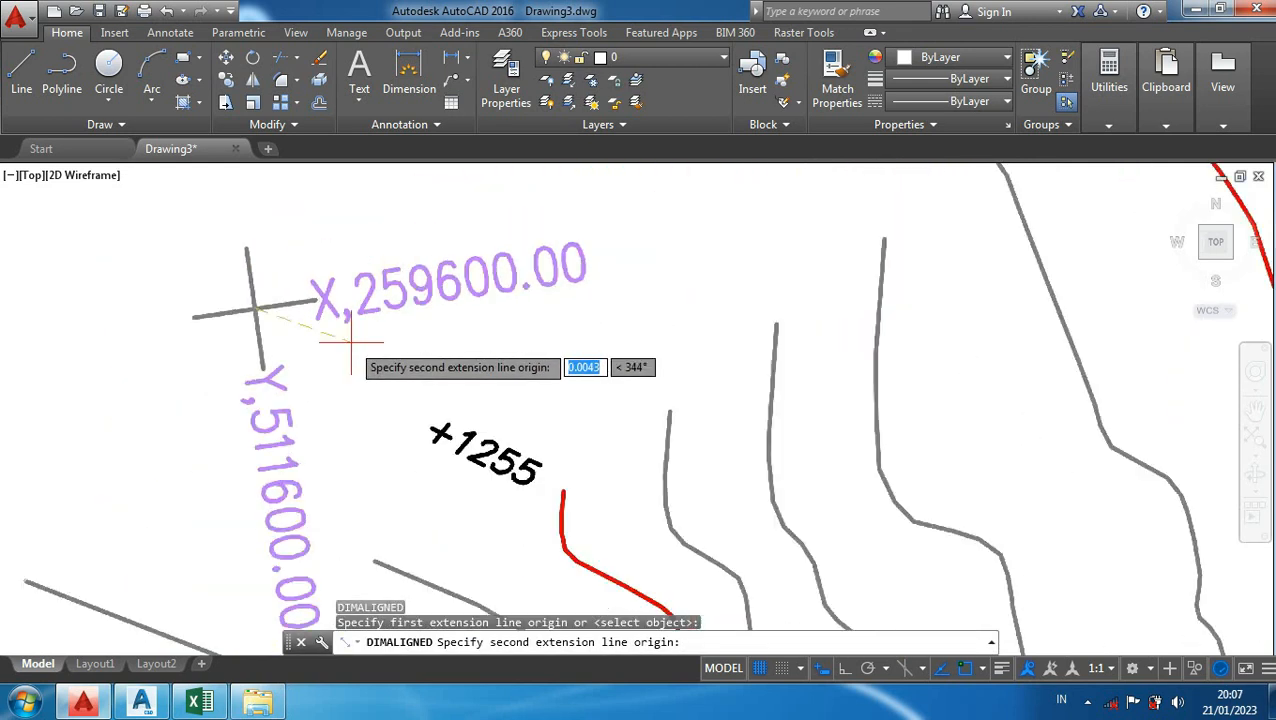
mouse_move(840, 276)
middle_mouse_down()
mouse_move(510, 375)
mouse_move(678, 336)
middle_mouse_up()
scroll(678, 334, "up", 5)
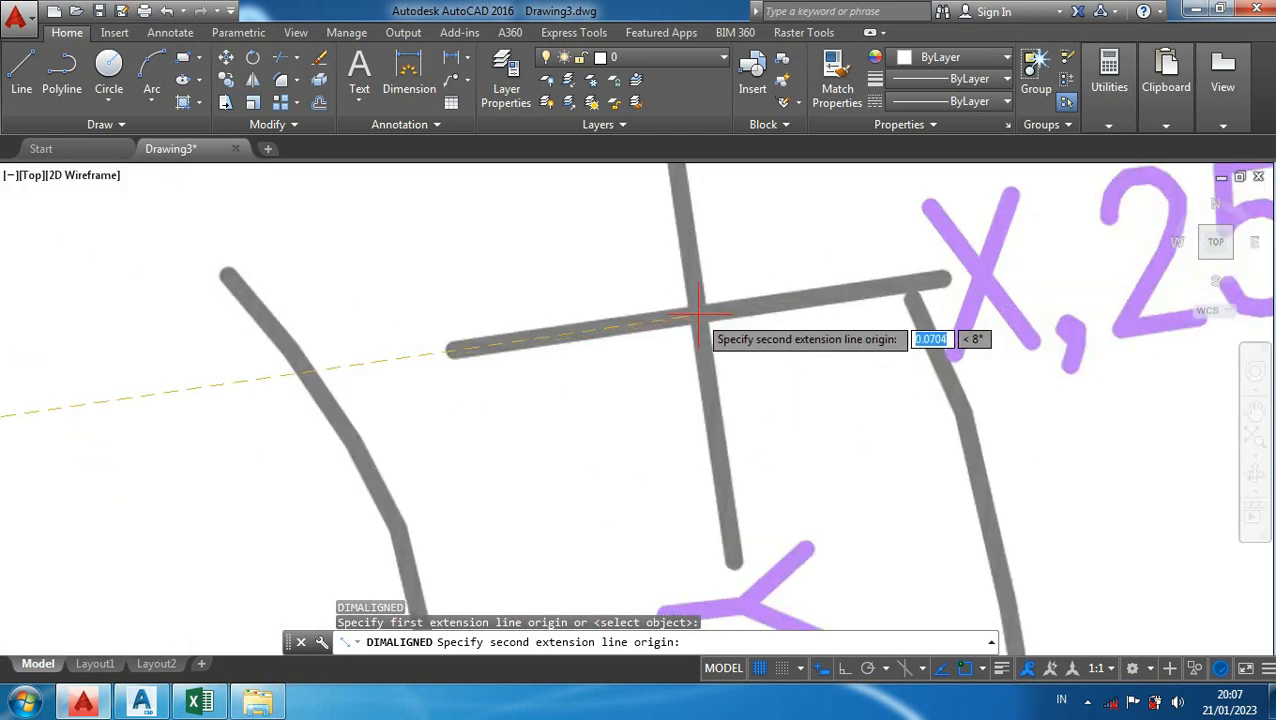
left_click(698, 314)
scroll(675, 212, "down", 8)
middle_click_drag(676, 206, 722, 472)
scroll(700, 420, "down", 4)
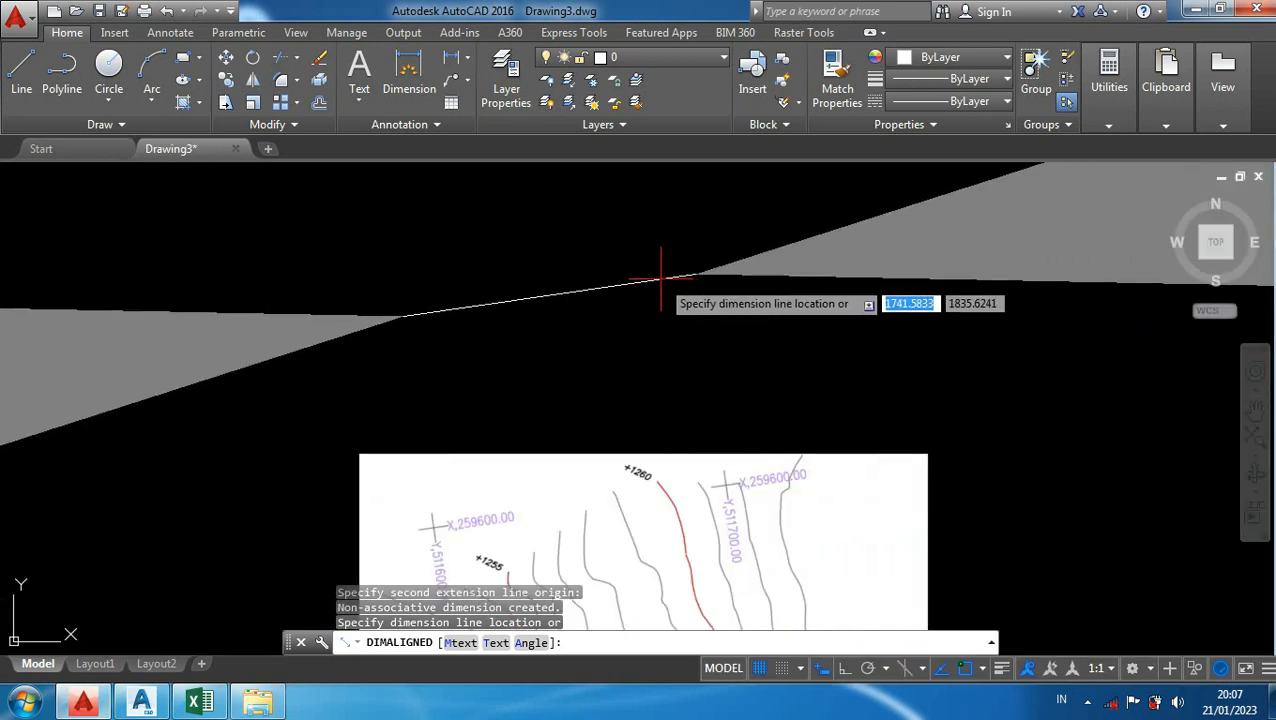
left_click(660, 280)
scroll(897, 433, "down", 5)
middle_click_drag(991, 364, 635, 405)
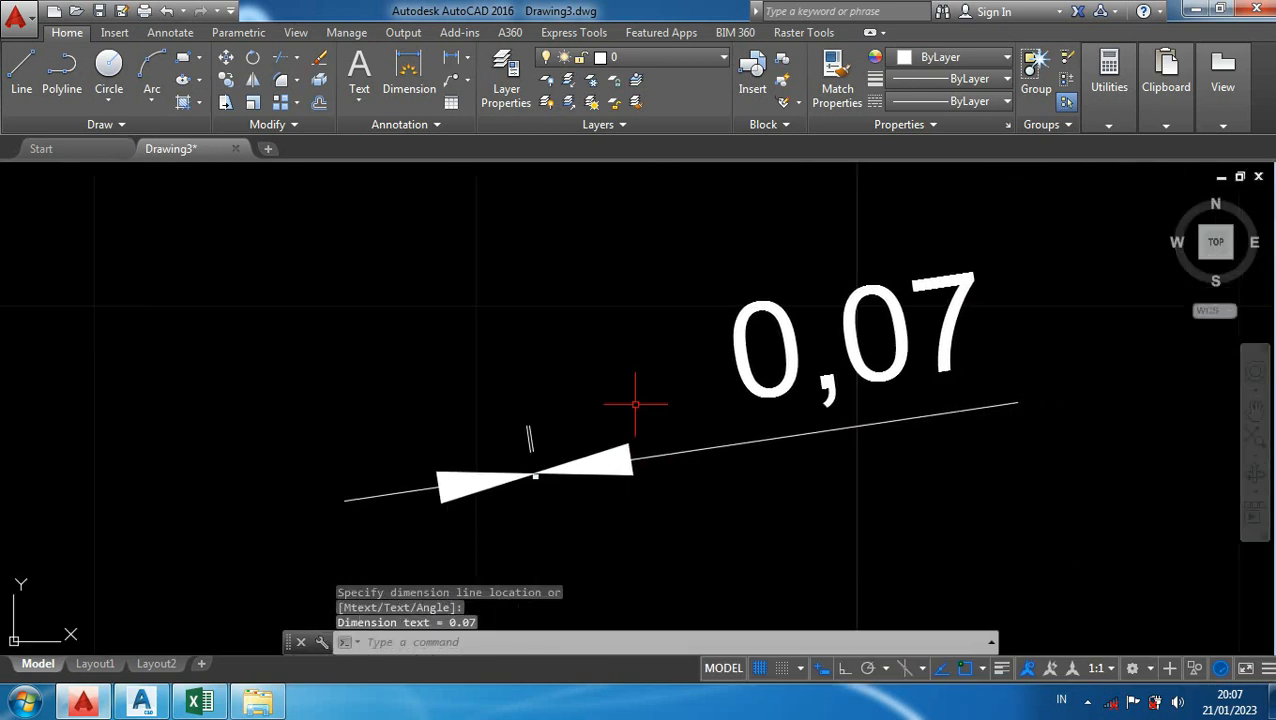
Step: Erase the aligned dimension placed between the two grid crosses
left_click_drag(808, 488, 671, 350)
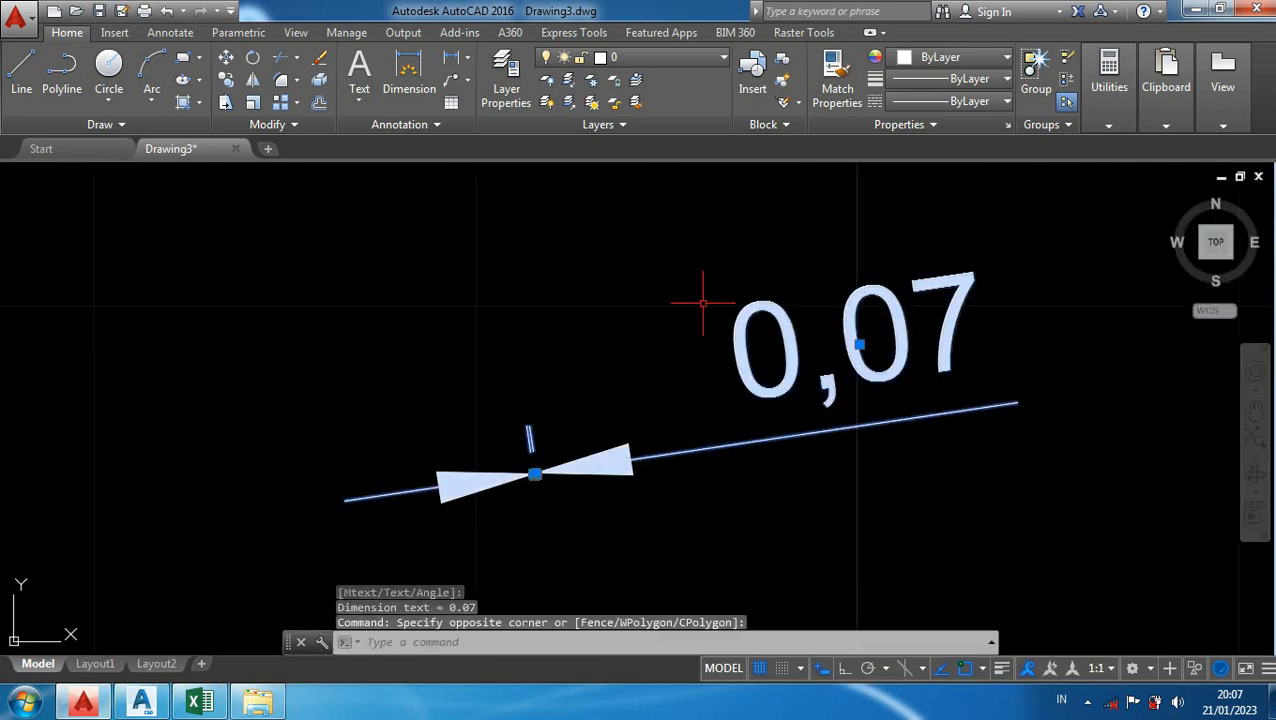
key("Delete")
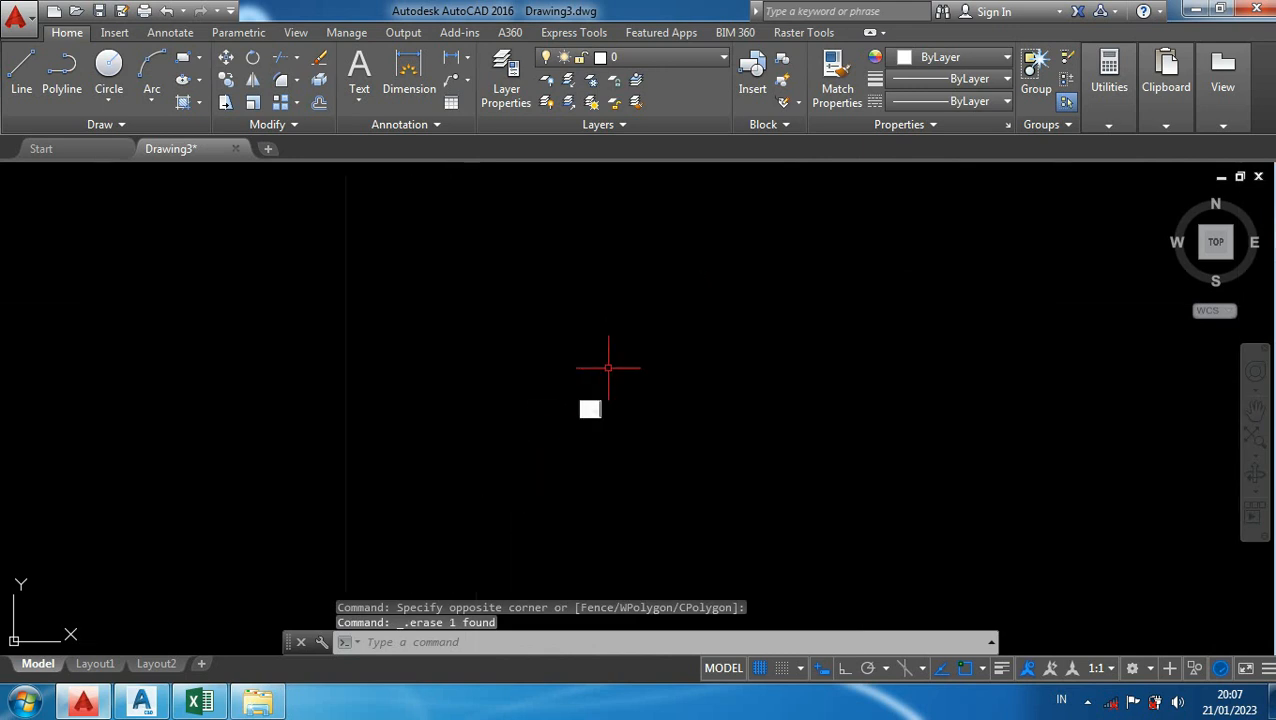
Step: Draw a 100-unit line from the centre of the X,259600.00 / Y,511600.00 cross, directed through the end of its right arm
scroll(608, 367, "up", 10)
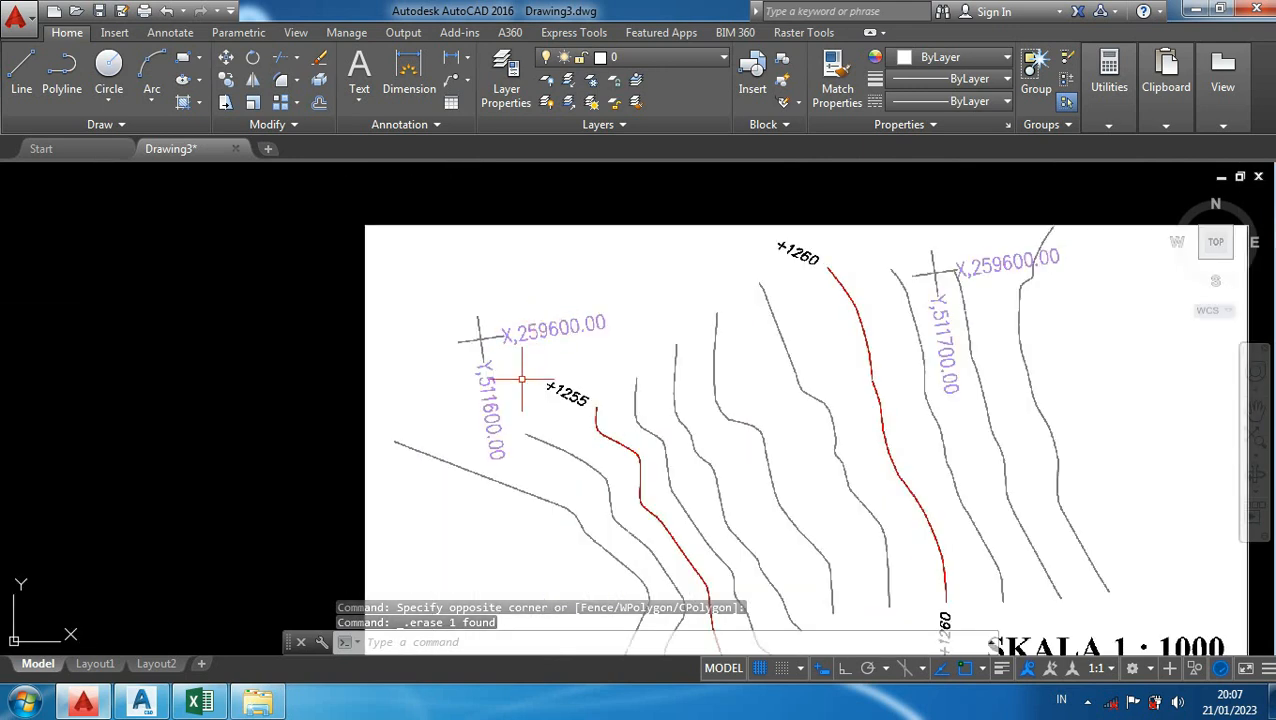
middle_click_drag(317, 365, 215, 331)
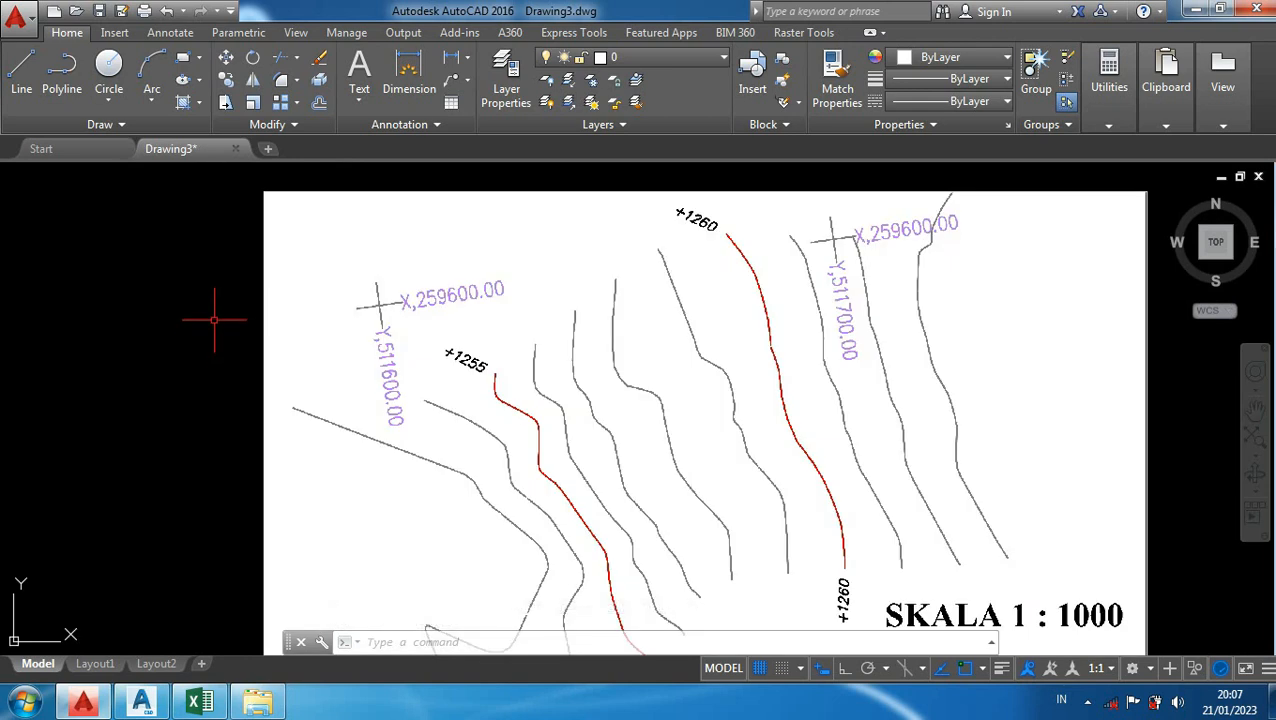
key("Return")
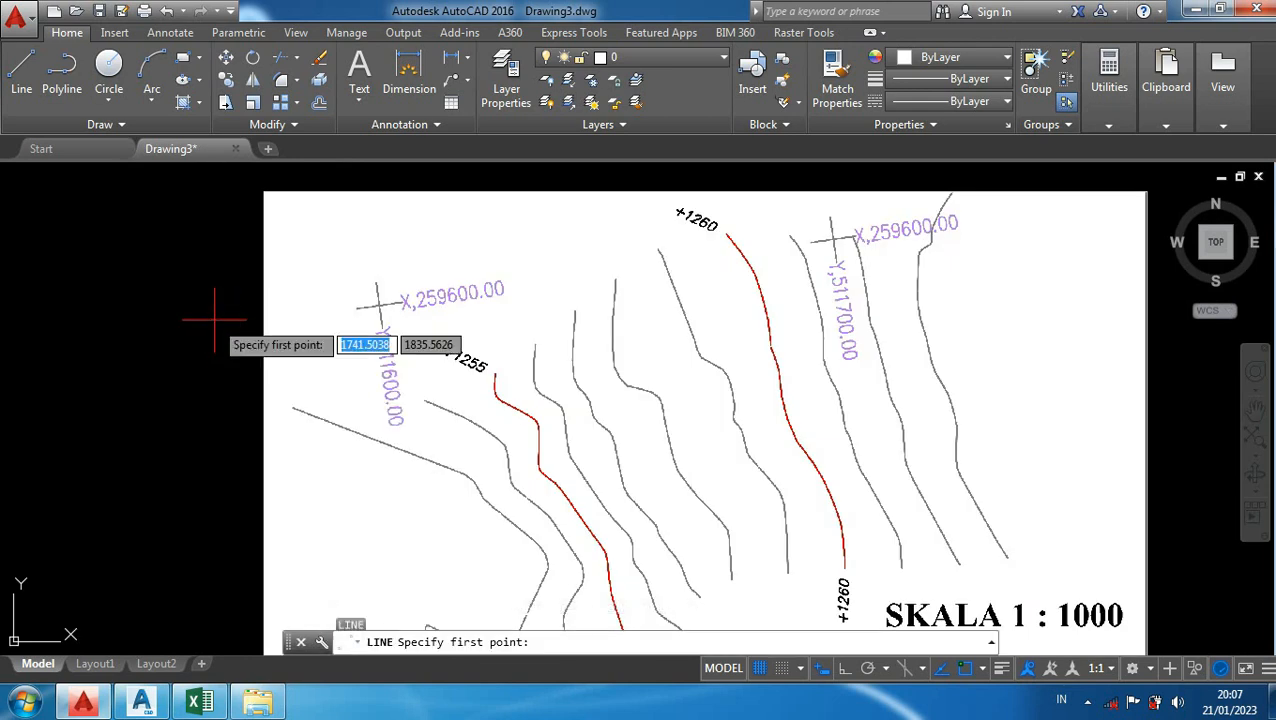
scroll(354, 297, "up", 2)
scroll(354, 295, "up", 4)
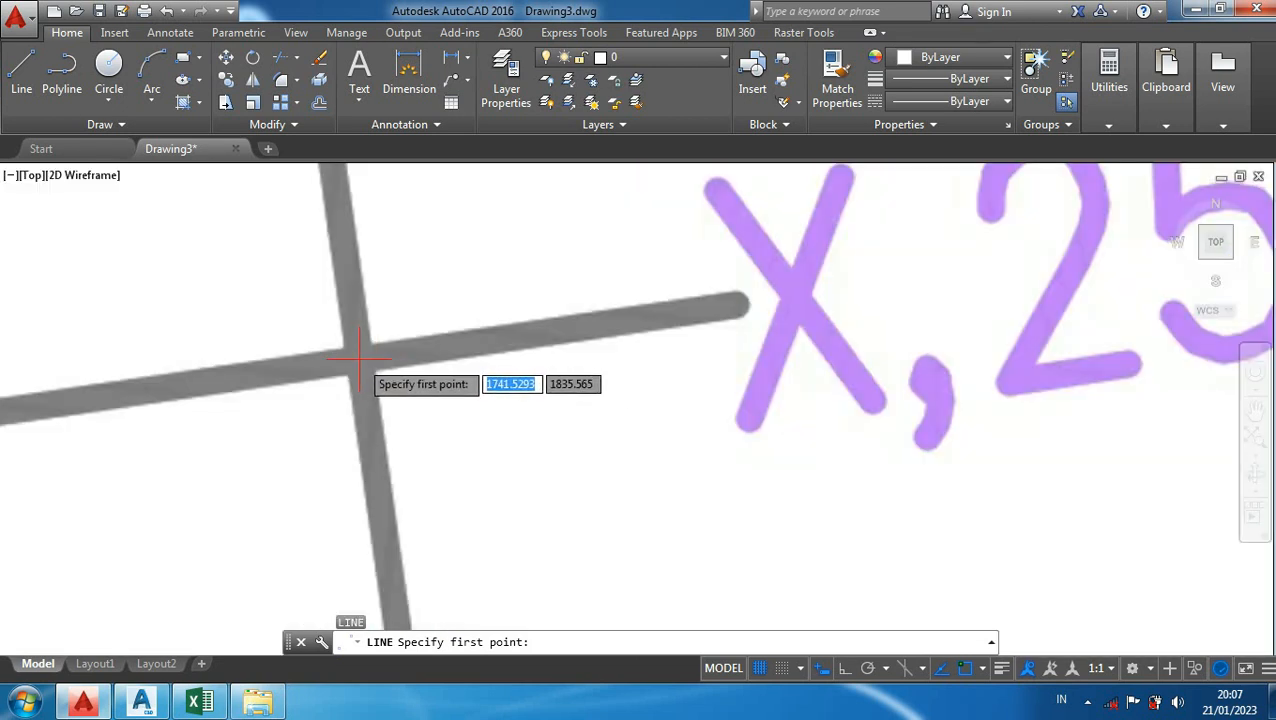
left_click(360, 359)
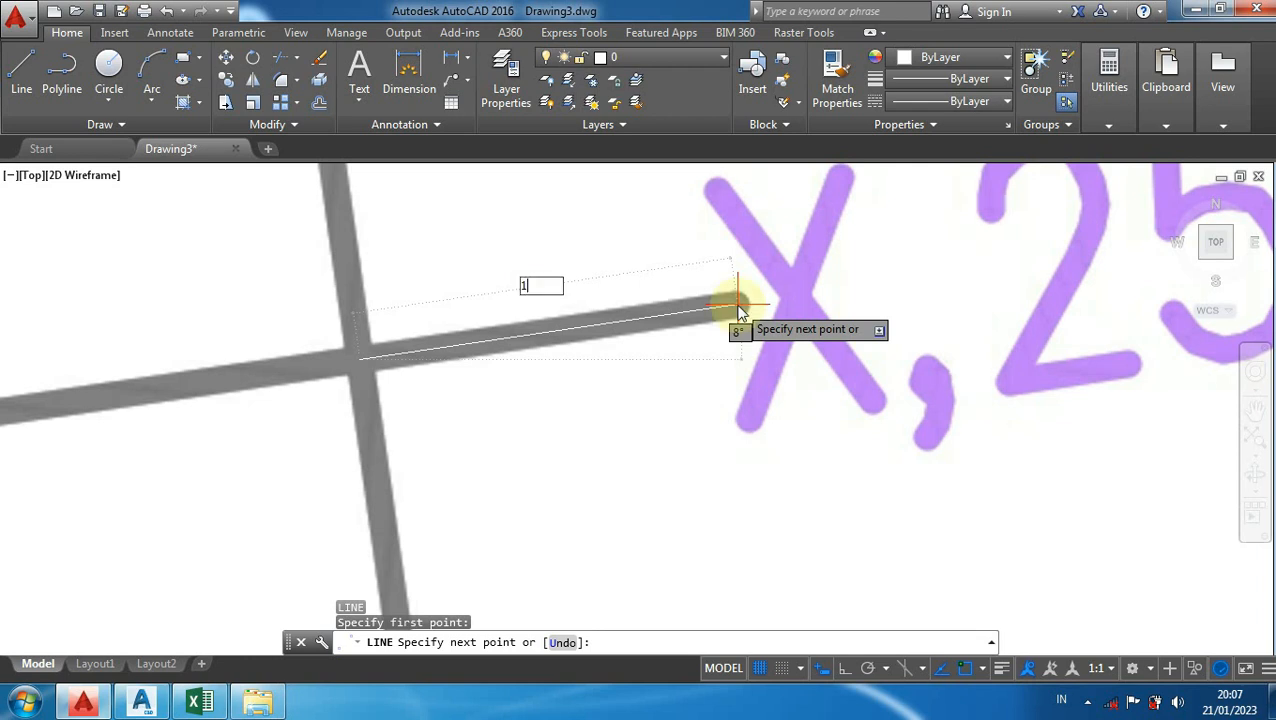
key("Return")
key("Return")
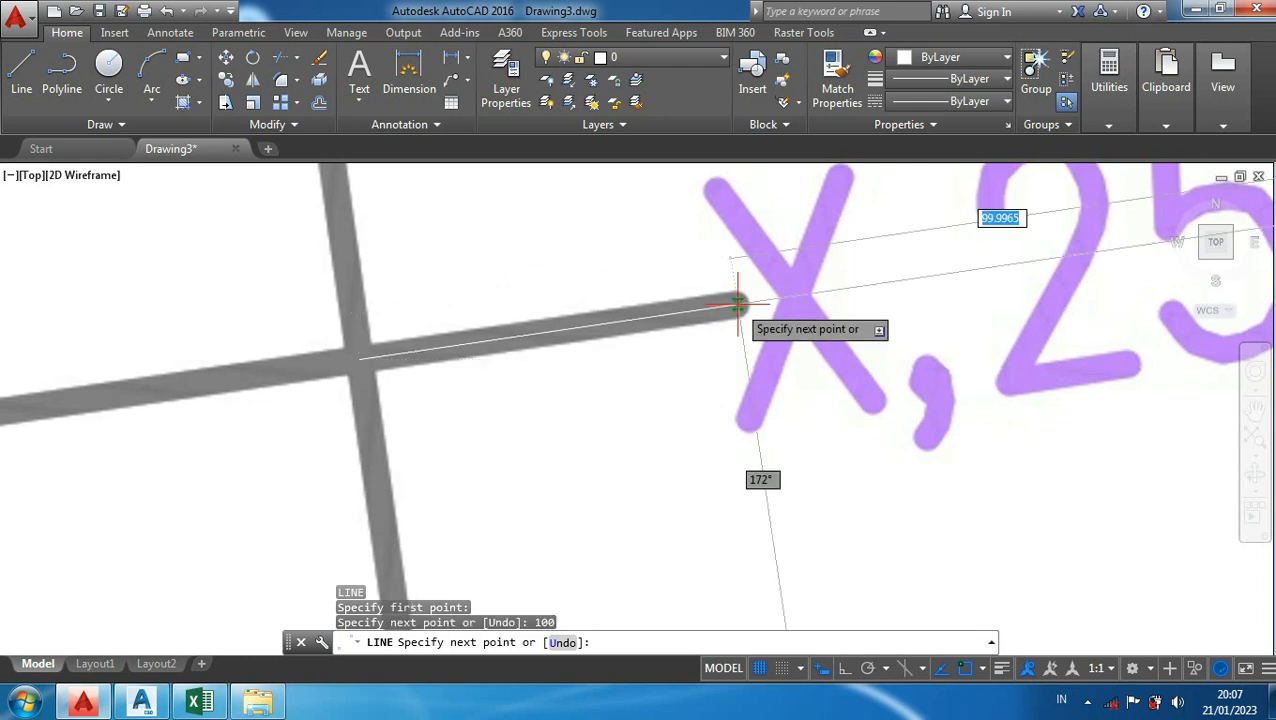
Step: Change the colour of the 100-unit line to red
scroll(702, 328, "down", 1)
scroll(700, 313, "up", 2)
left_click(691, 302)
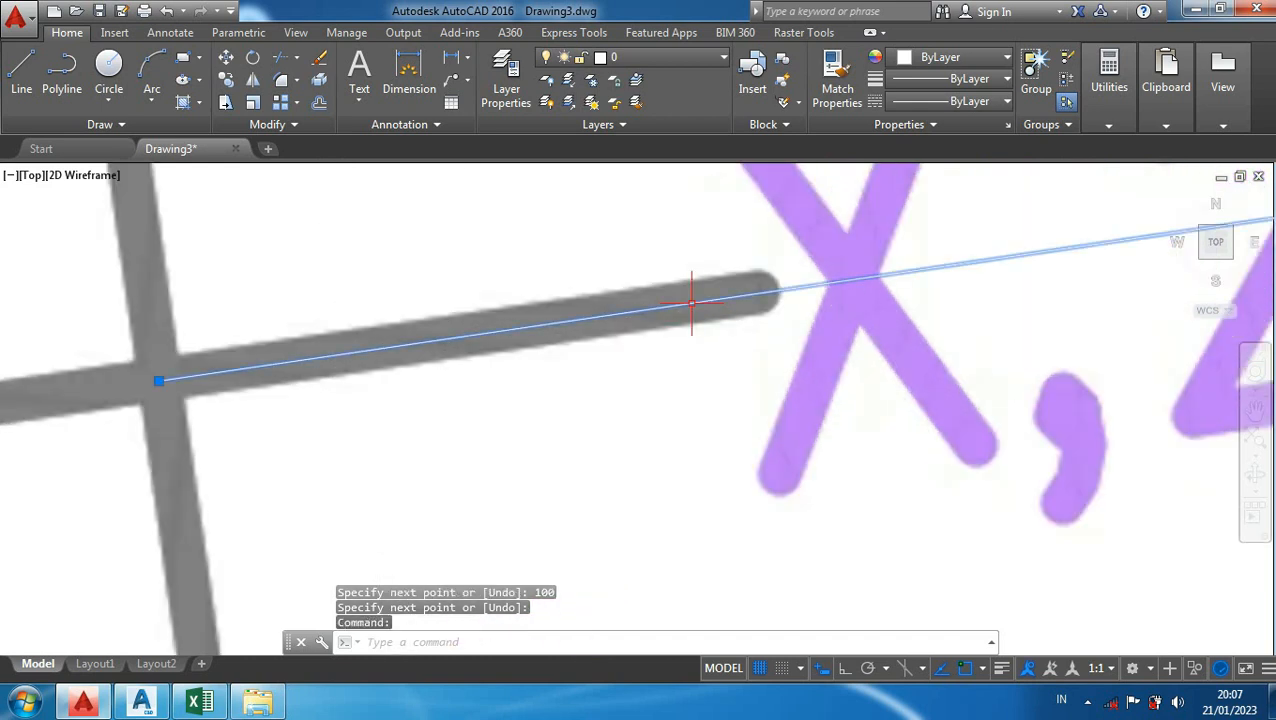
left_click(960, 57)
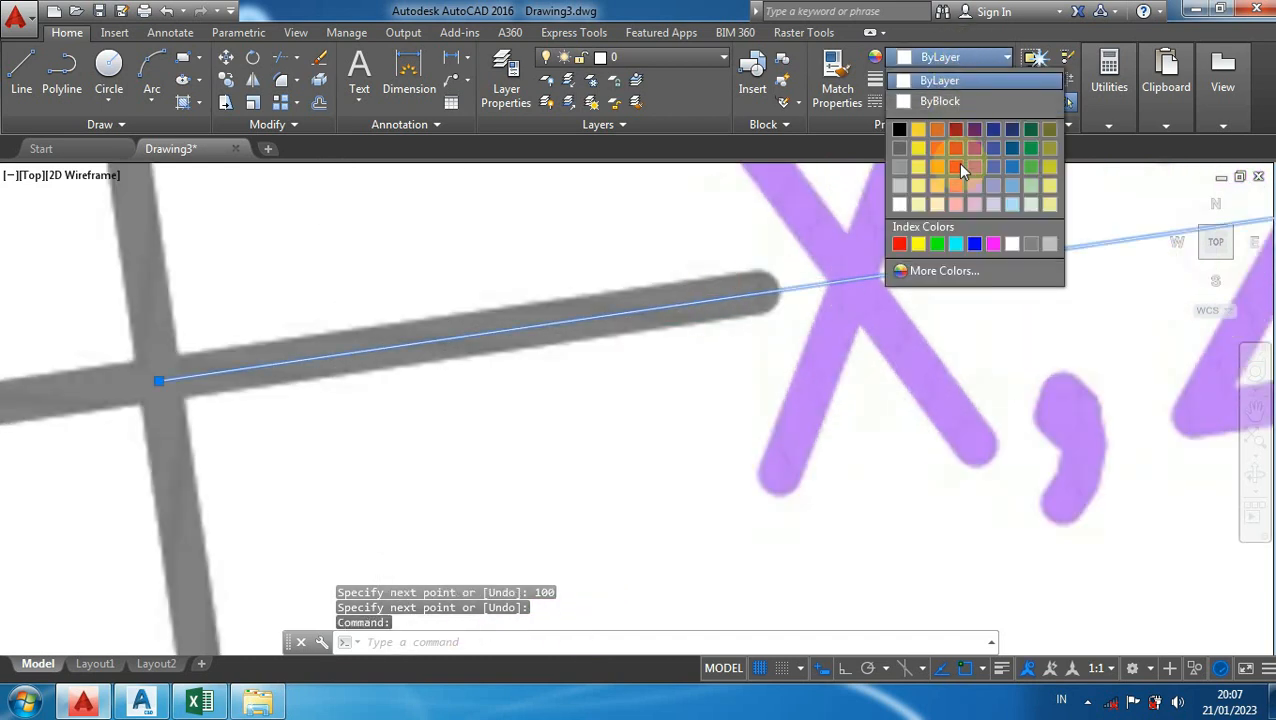
left_click(906, 244)
scroll(797, 364, "down", 2)
middle_click_drag(792, 367, 521, 387)
key("Escape")
scroll(586, 348, "down", 3)
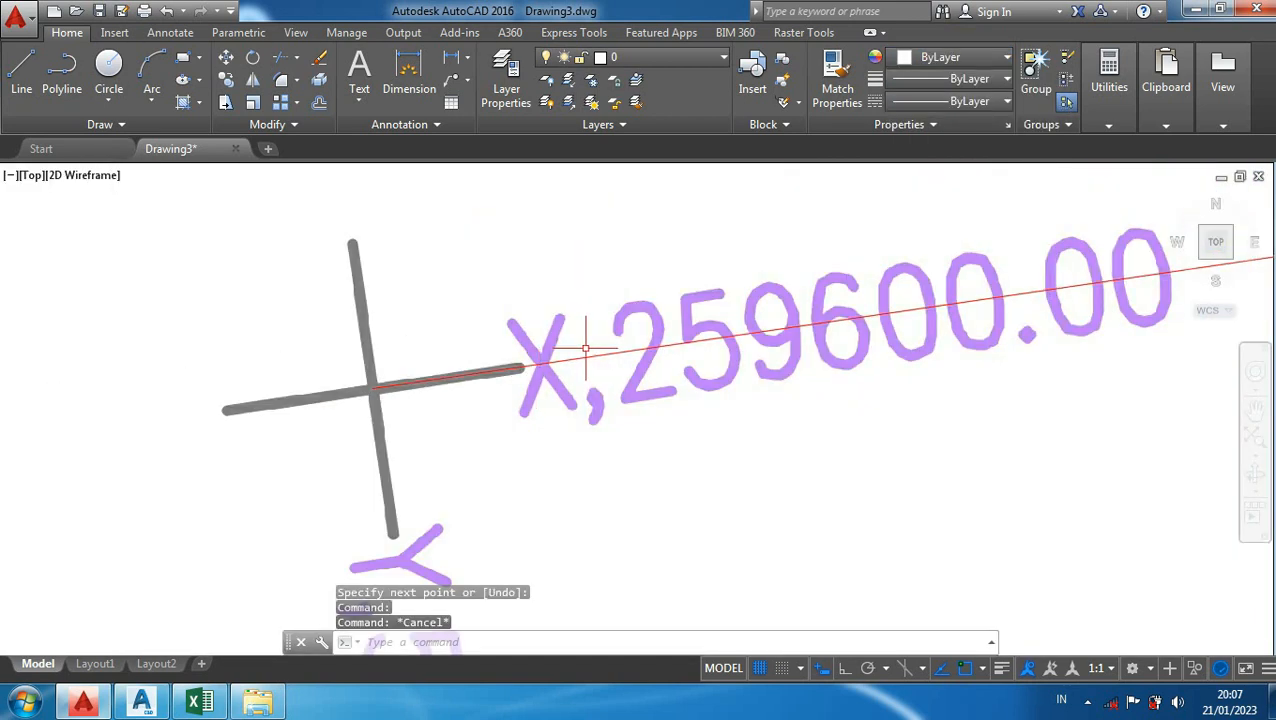
Step: Move the red line off the contour map image to the empty area just above it
left_click(604, 343)
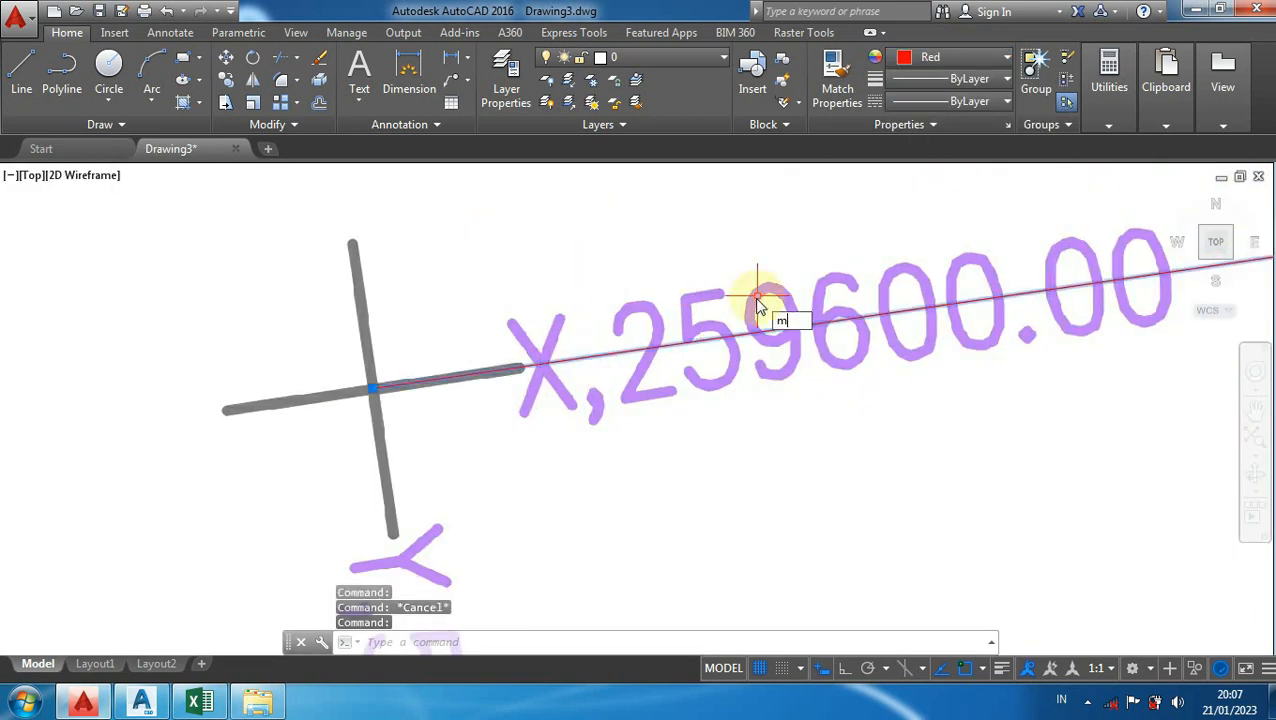
type("m")
key("Return")
scroll(780, 440, "down", 5)
left_click(812, 446)
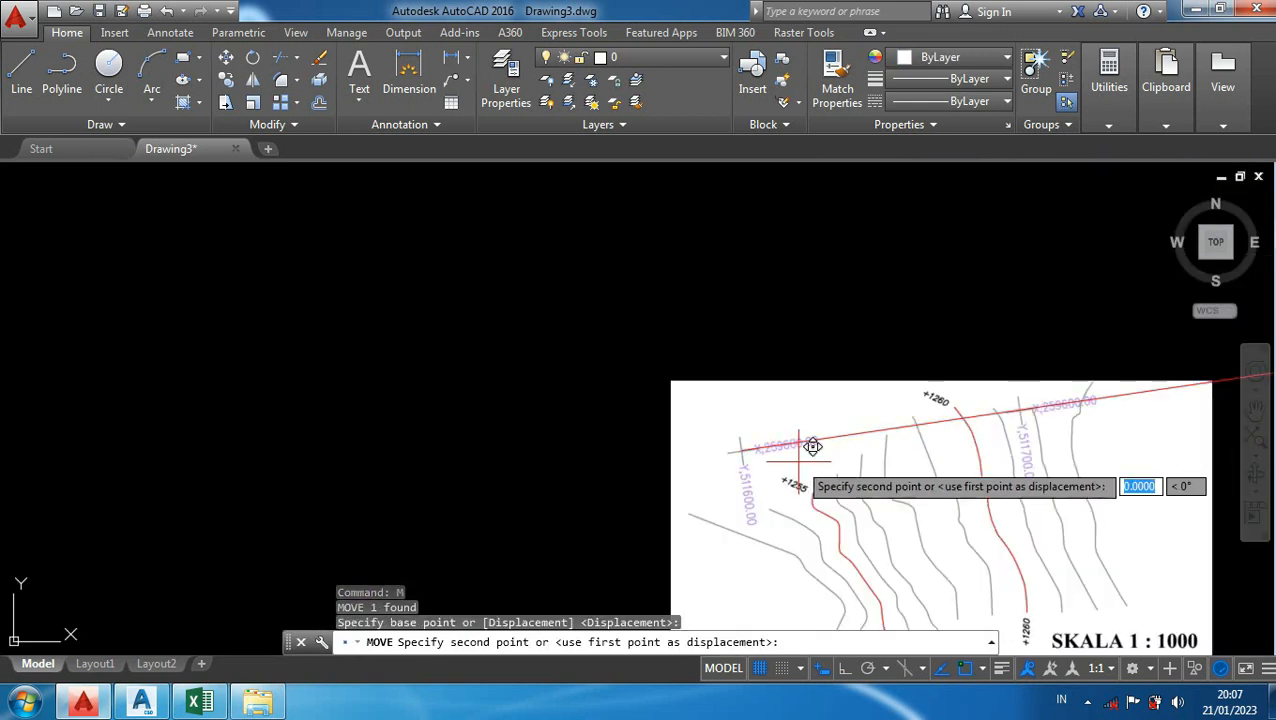
left_click(728, 335)
middle_click_drag(607, 427, 446, 252)
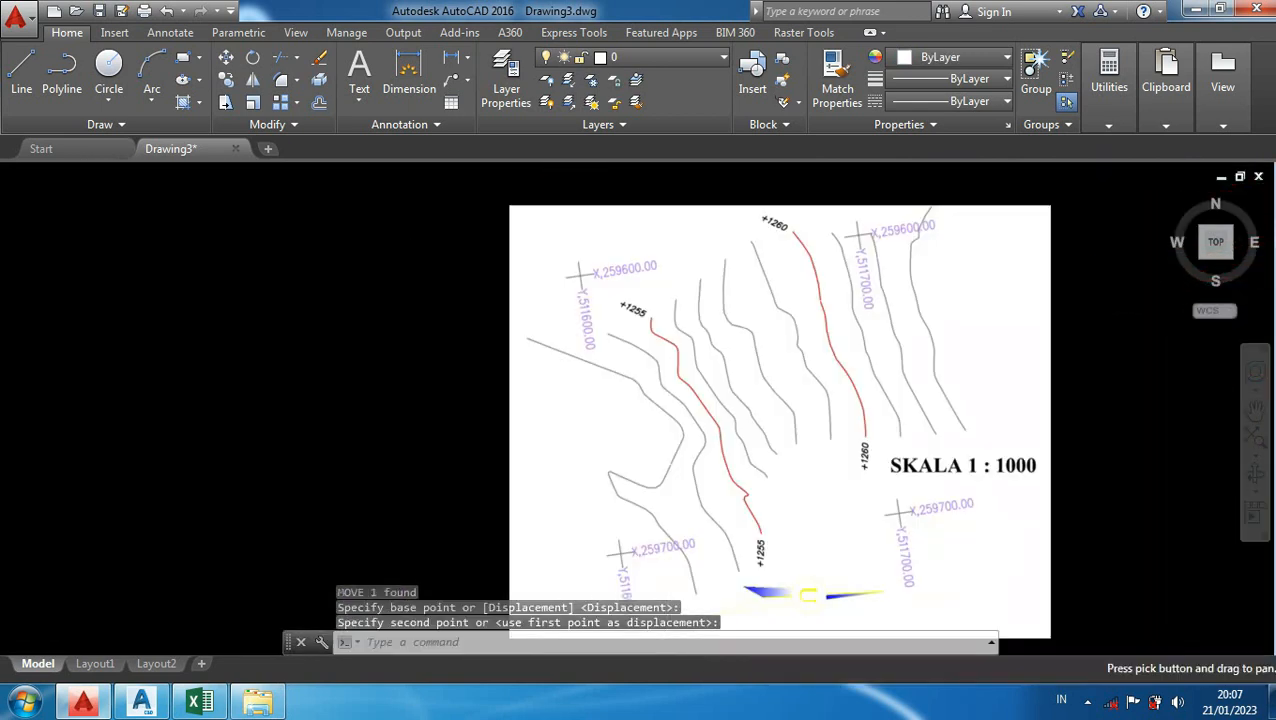
Step: Start aligning the map image, matching the X,259600.00 / Y,511600.00 cross centre to the red line's left endpoint
scroll(411, 301, "down", 2)
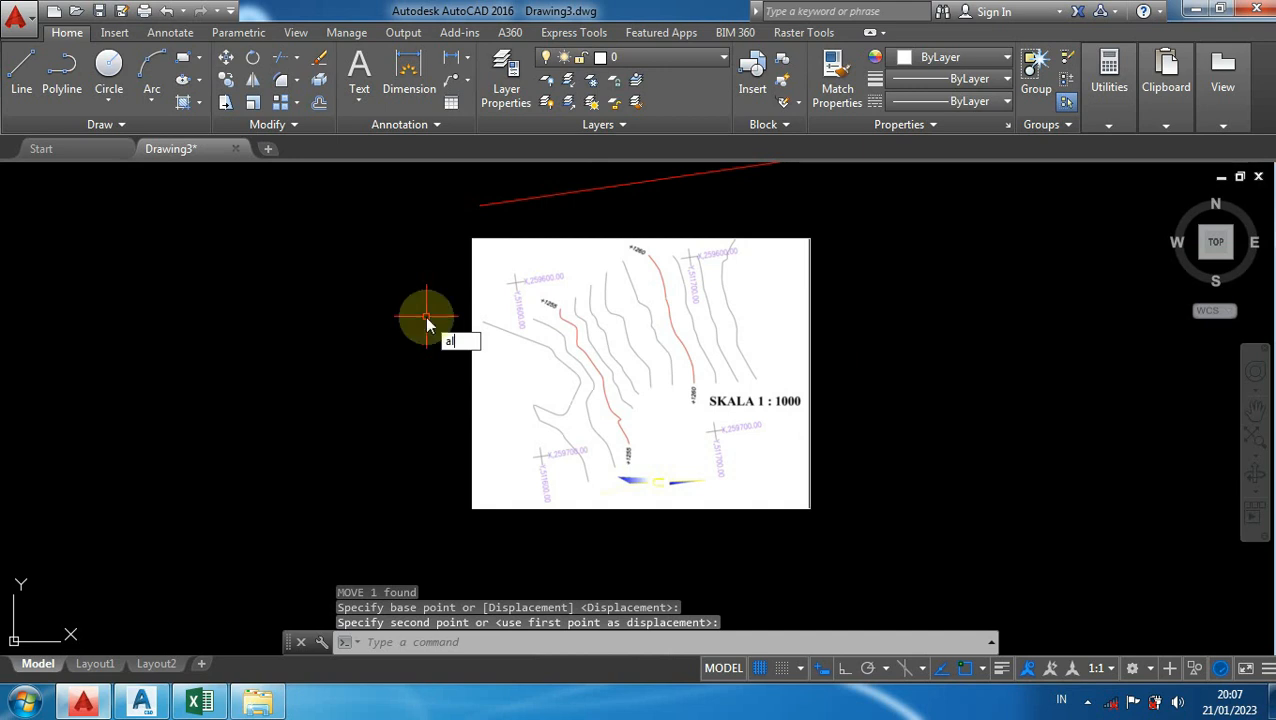
key("Return")
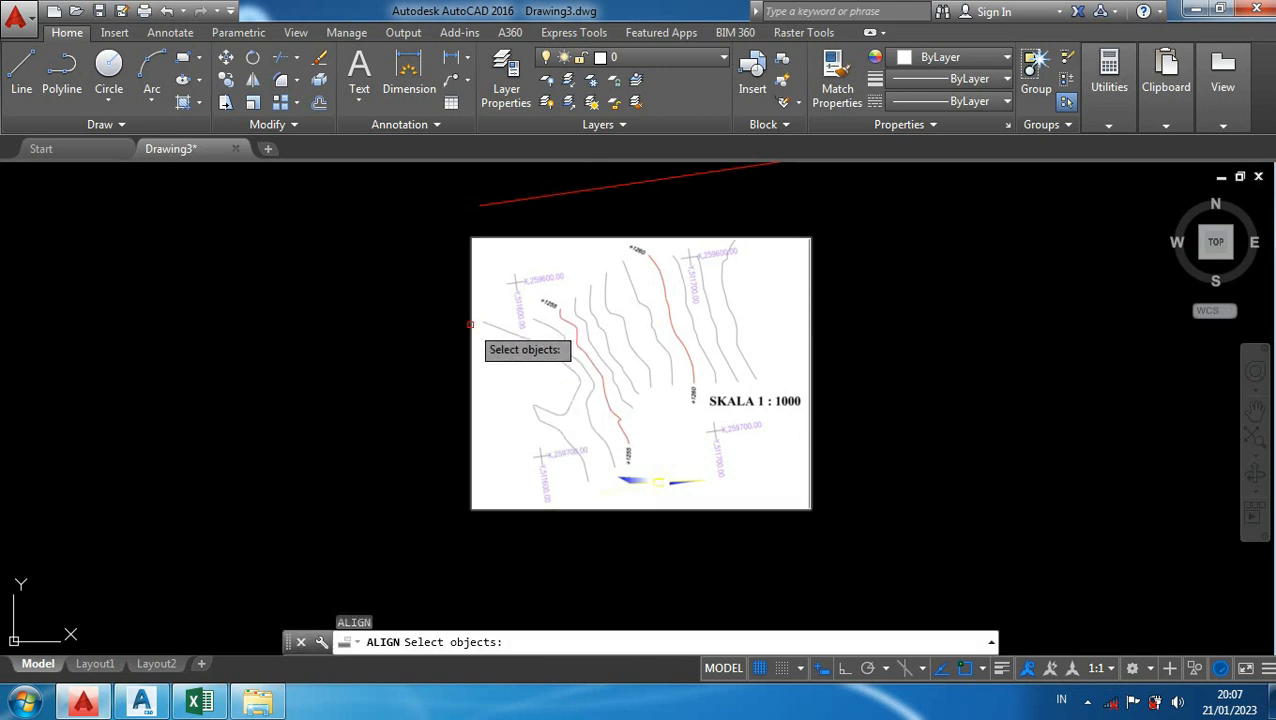
left_click(473, 324)
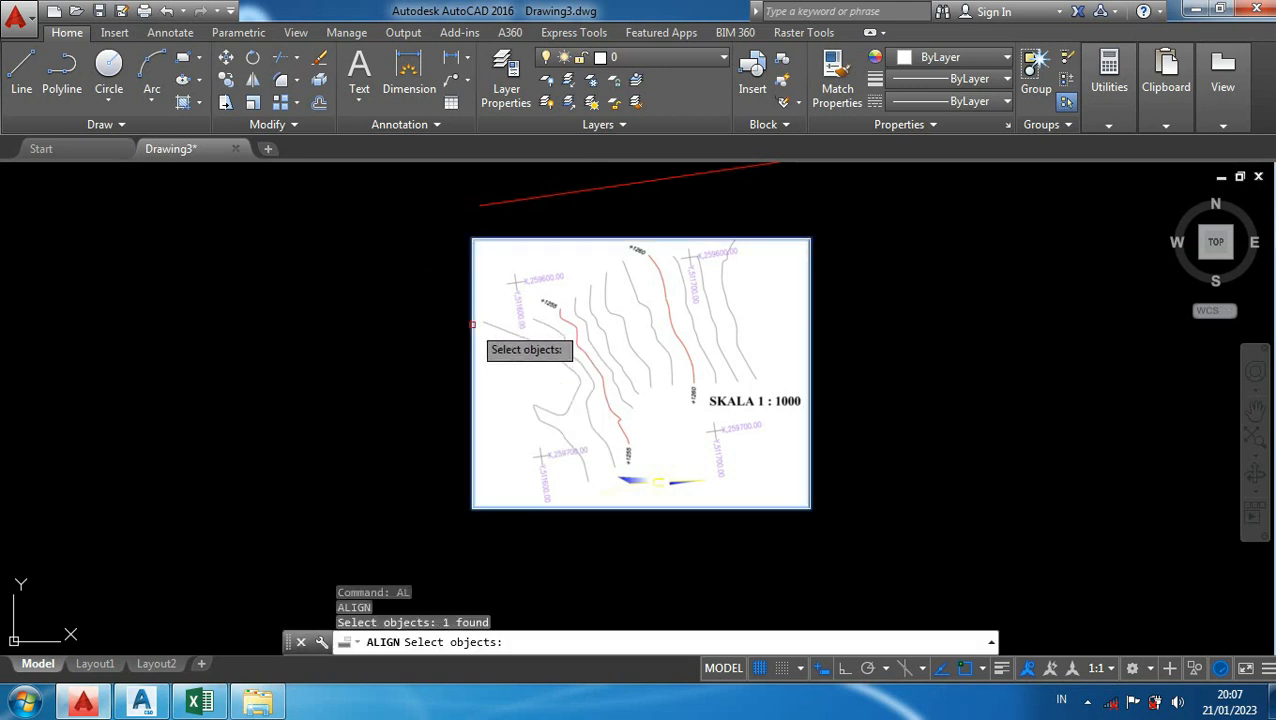
key("Return")
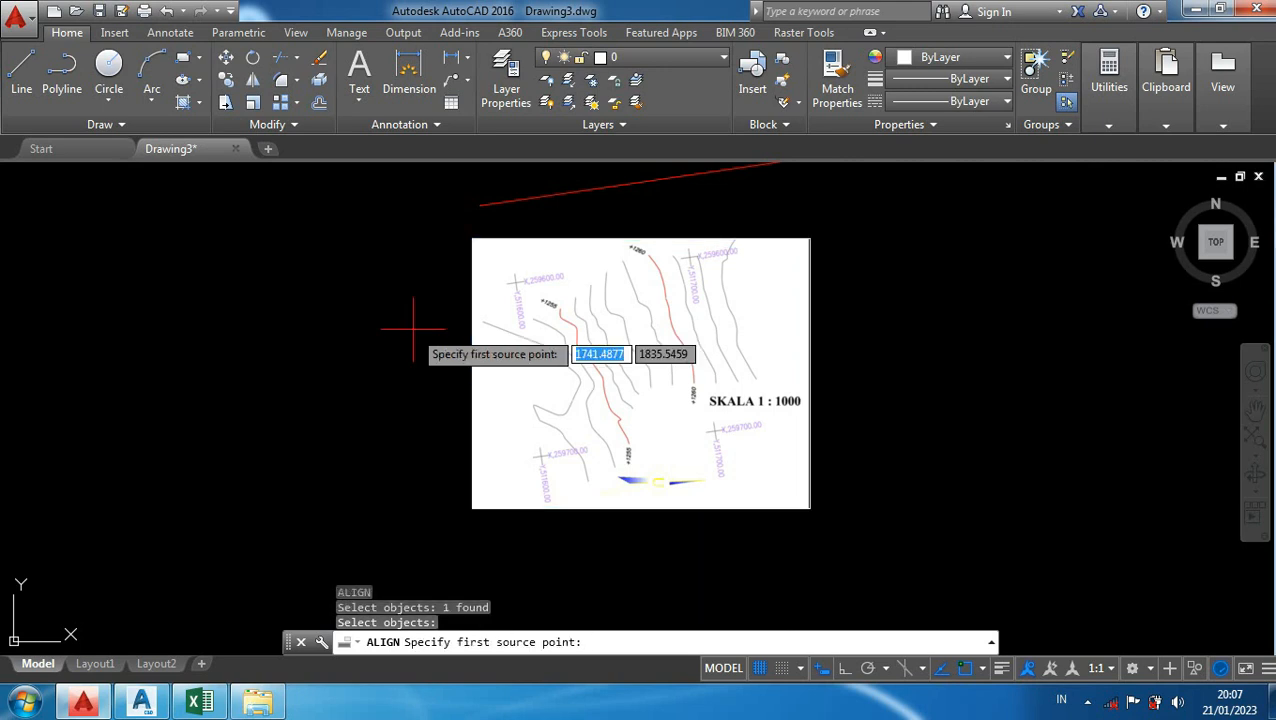
scroll(495, 265, "up", 10)
scroll(508, 250, "up", 6)
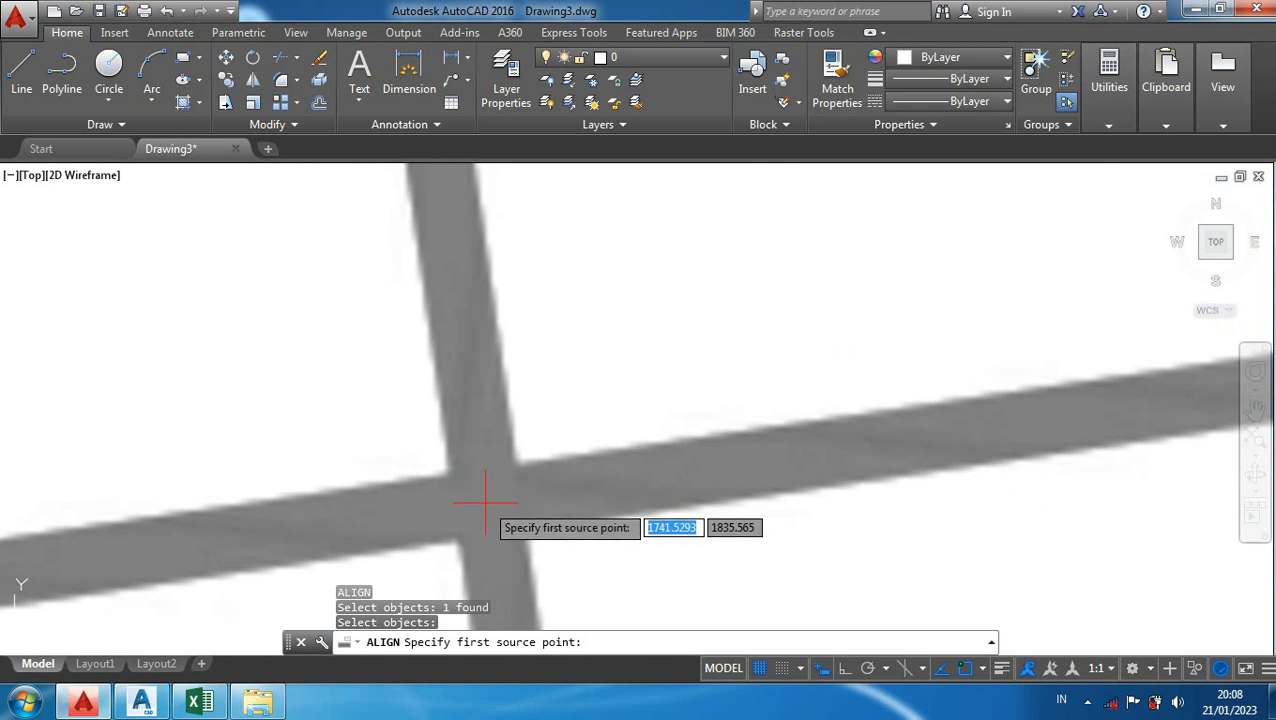
left_click(482, 490)
scroll(484, 441, "down", 8)
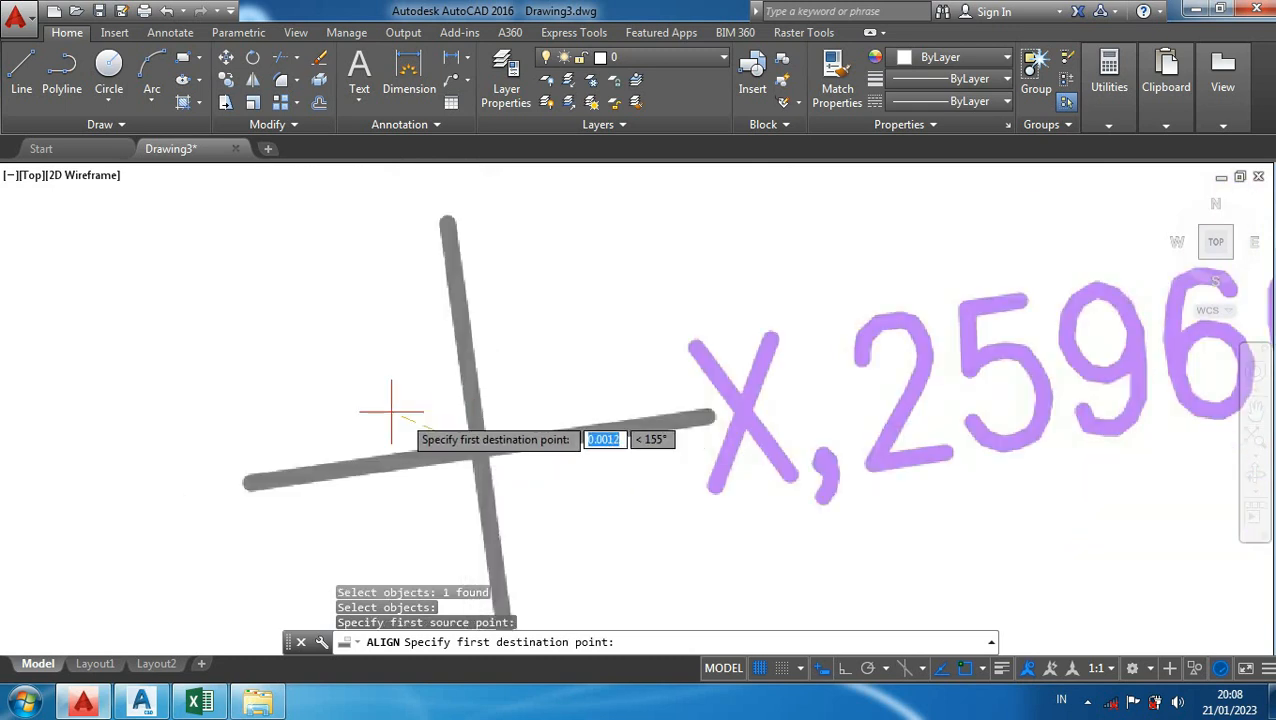
scroll(290, 380, "down", 5)
scroll(320, 345, "up", 10)
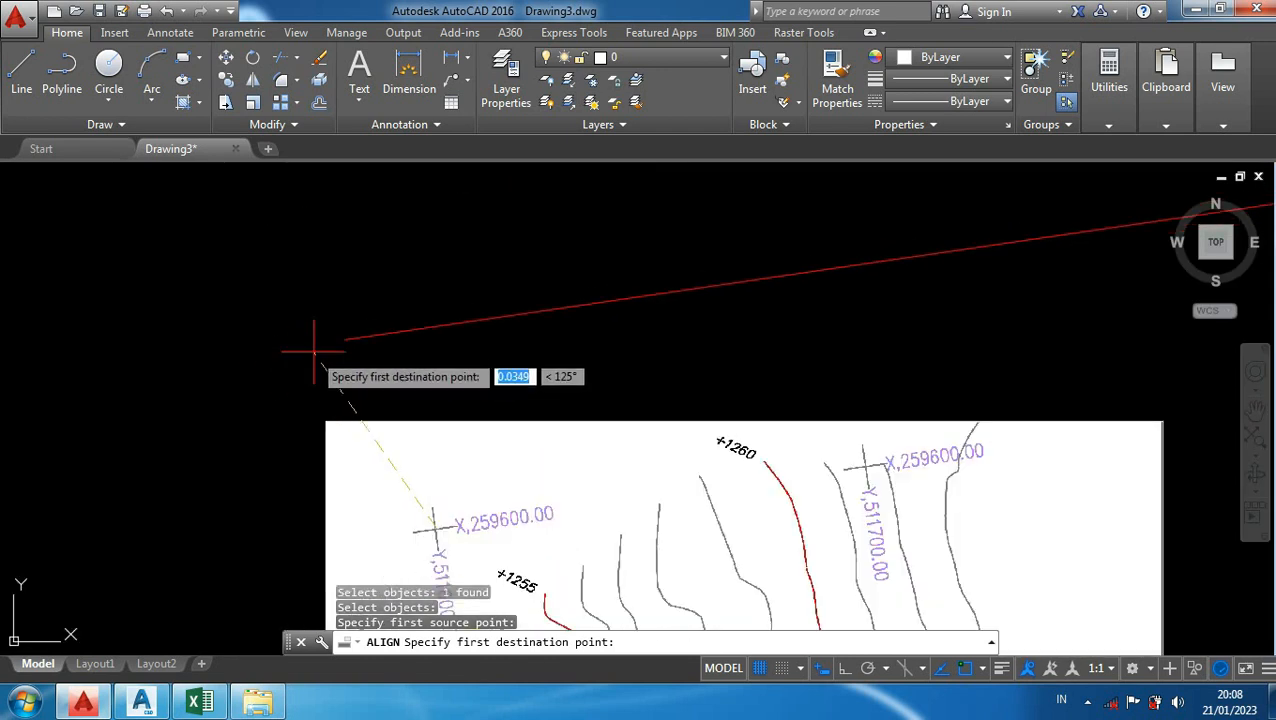
left_click(383, 304)
Step: Match the X,259600.00 / Y,511700.00 cross centre to the red line's right endpoint and scale the image based on the alignment points
scroll(218, 382, "down", 5)
scroll(230, 396, "down", 1)
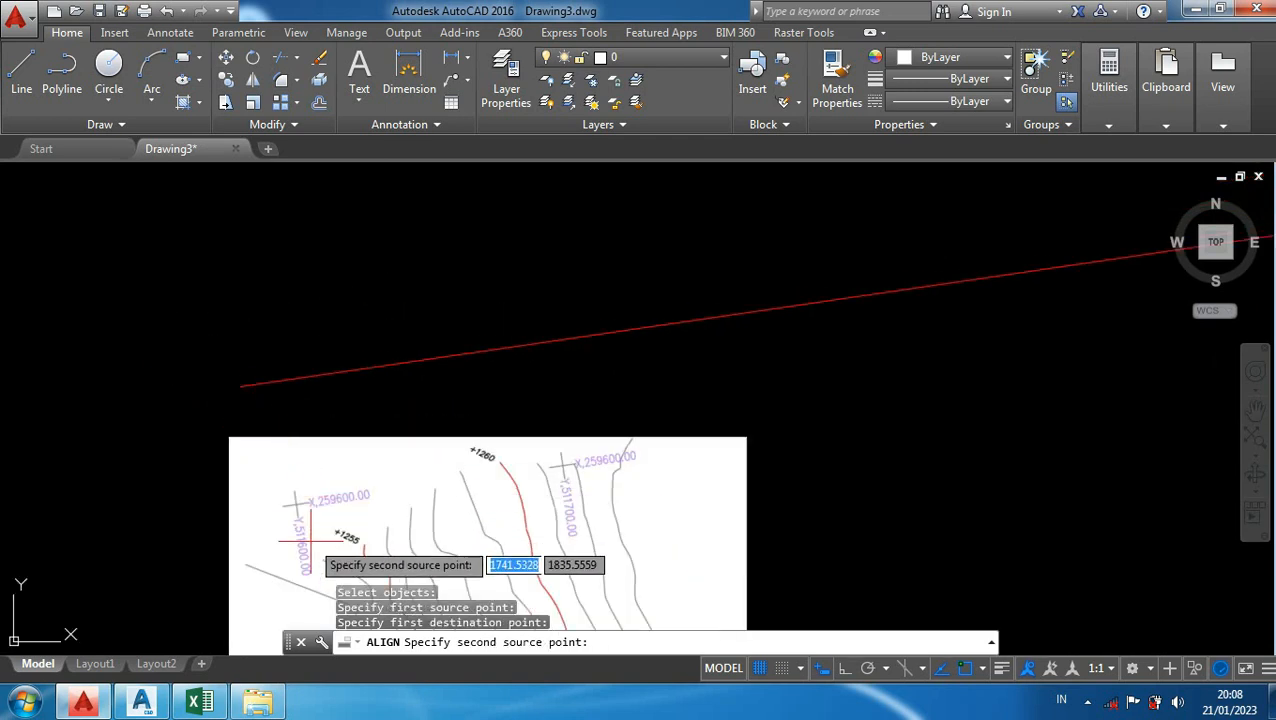
scroll(480, 499, "up", 2)
mouse_move(462, 498)
middle_mouse_down()
mouse_move(598, 498)
mouse_move(301, 503)
middle_mouse_up()
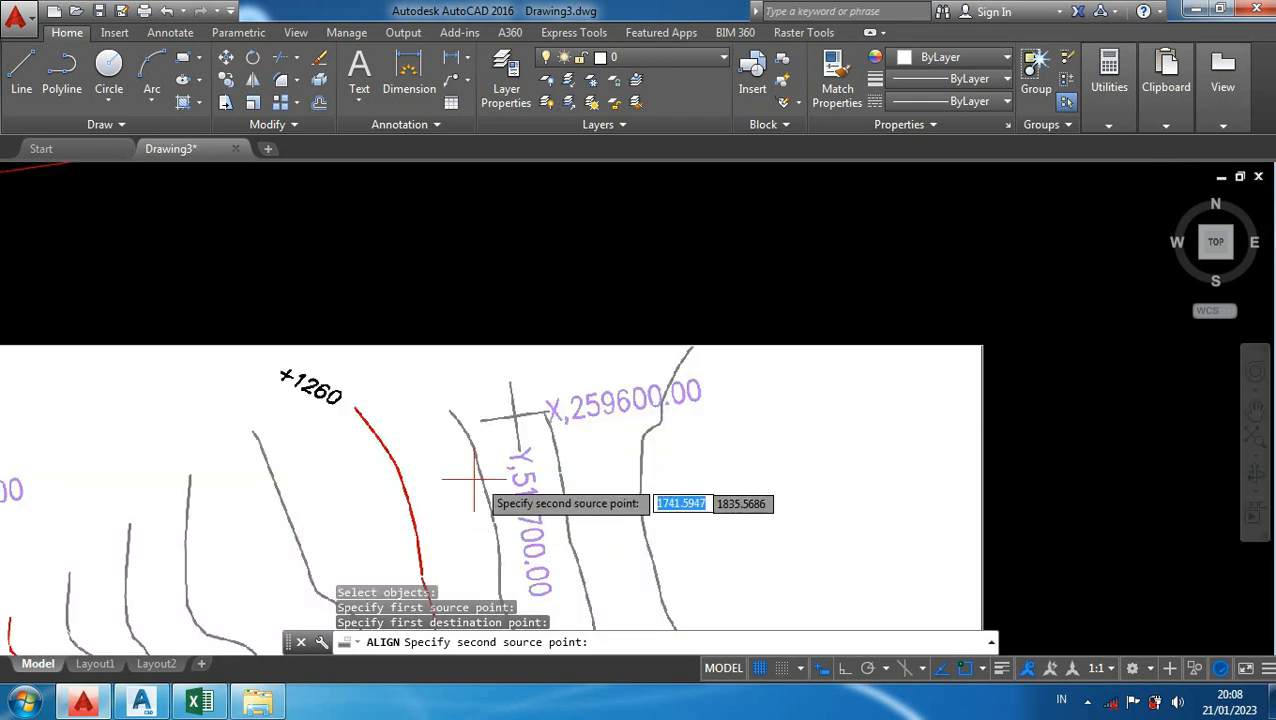
scroll(495, 405, "up", 7)
scroll(485, 398, "up", 5)
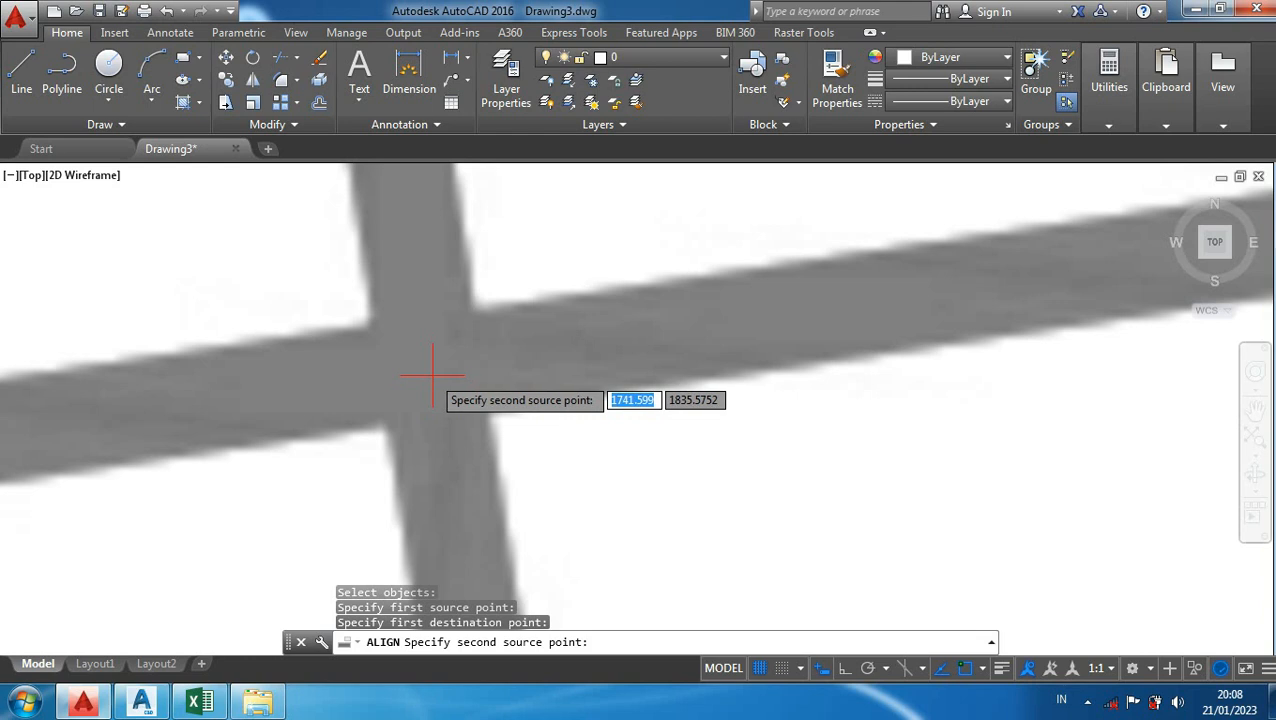
left_click(432, 376)
scroll(478, 375, "down", 4)
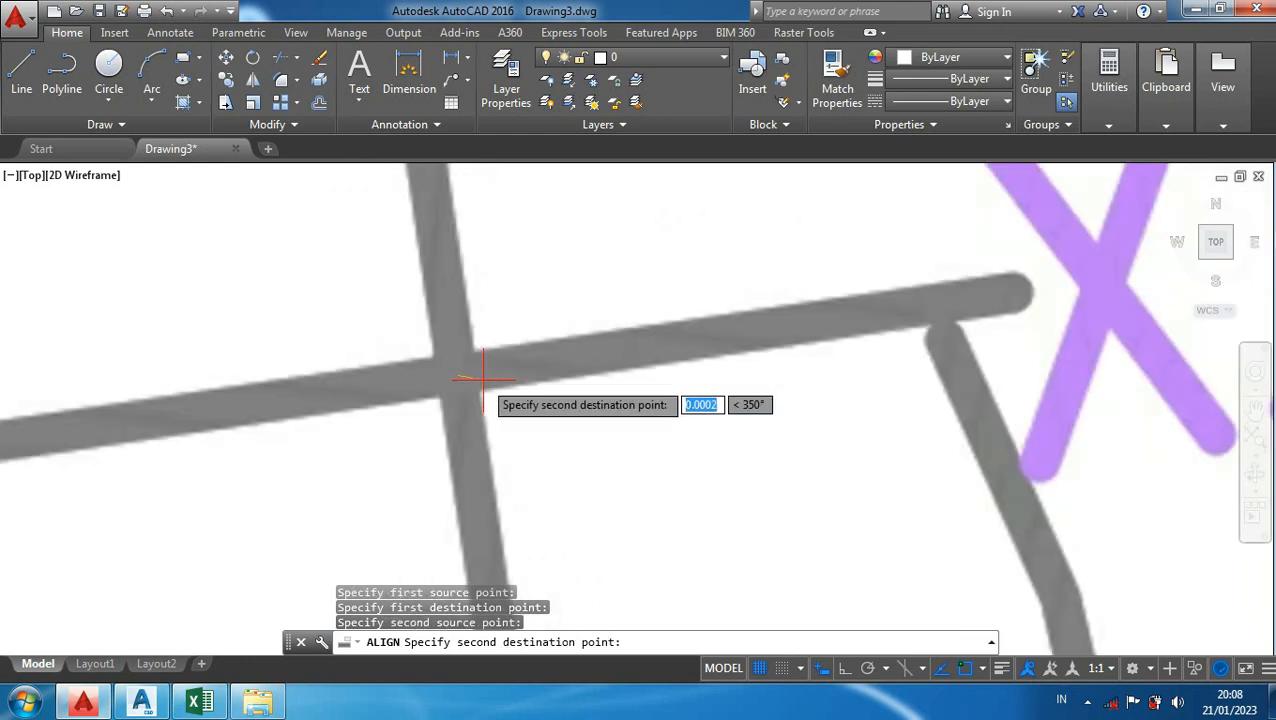
scroll(516, 401, "down", 6)
middle_click_drag(886, 402, 474, 471)
scroll(948, 441, "down", 3)
middle_click_drag(958, 454, 342, 504)
scroll(383, 515, "down", 4)
scroll(690, 555, "down", 6)
middle_click_drag(943, 545, 290, 495)
scroll(290, 498, "down", 6)
scroll(1000, 418, "up", 3)
scroll(1075, 350, "up", 3)
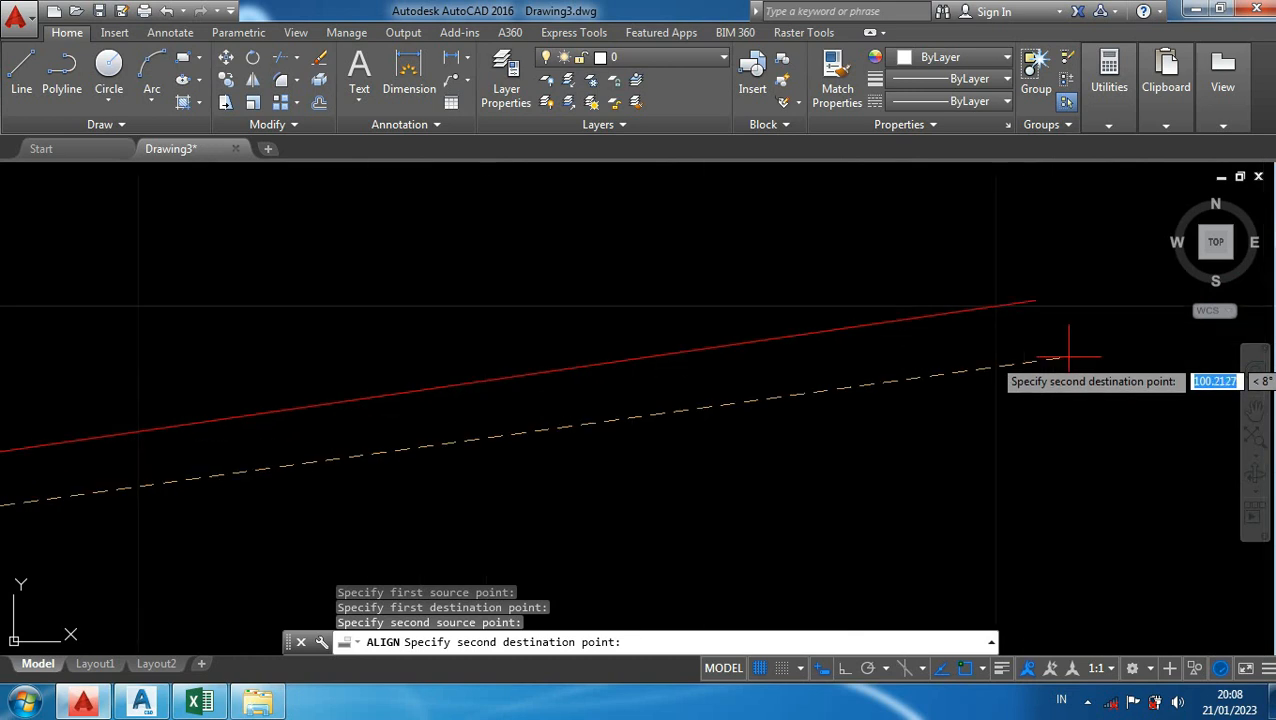
left_click(1035, 300)
right_click(1027, 405)
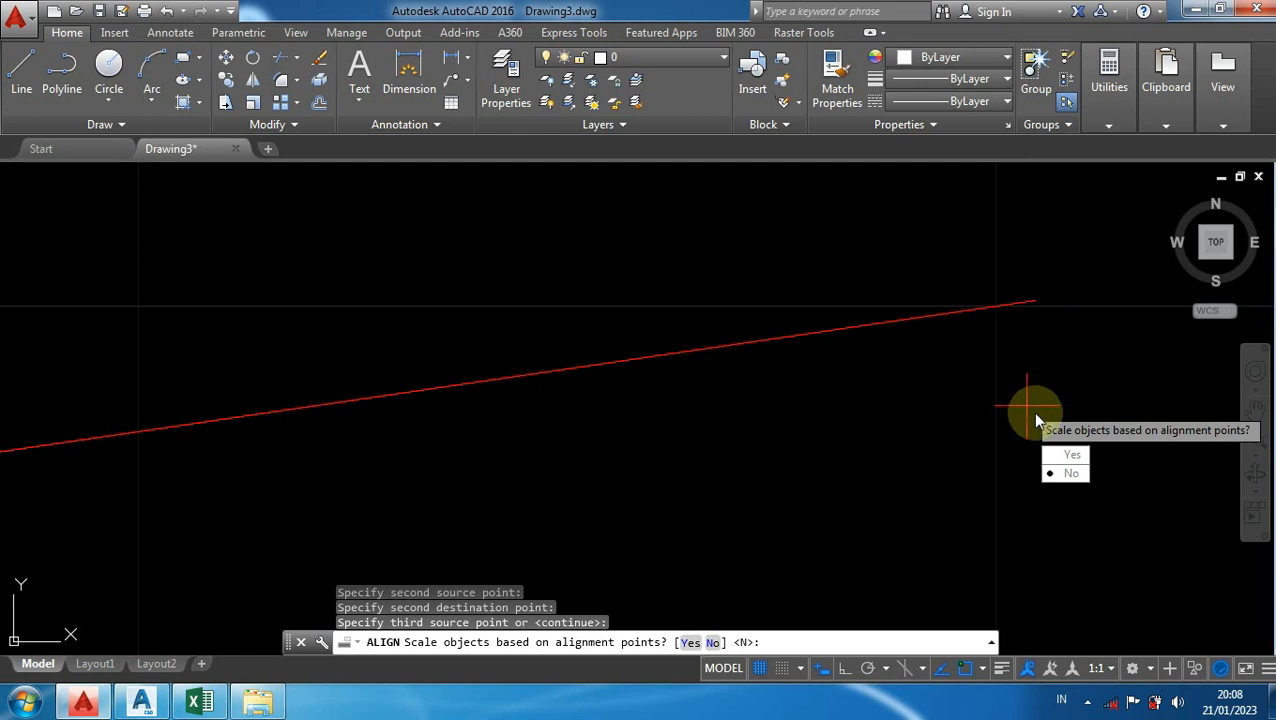
left_click(1068, 457)
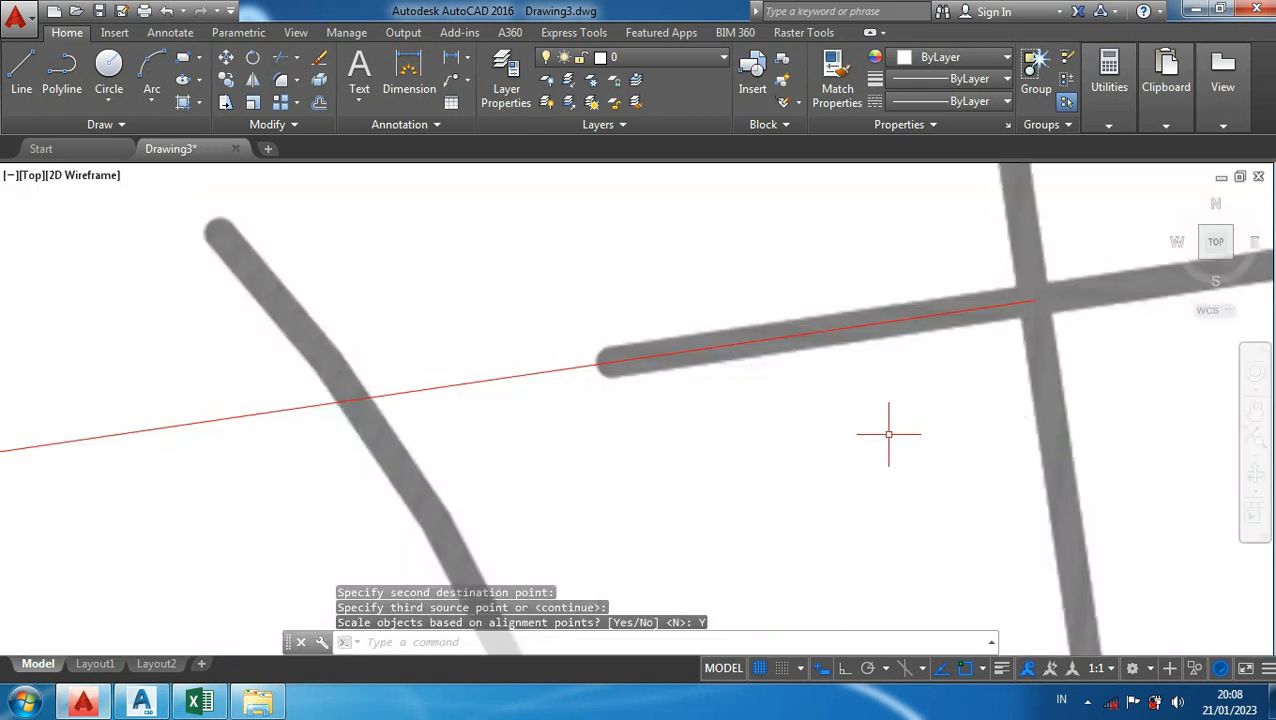
Step: Place an aligned dimension above the map between the two ends of the red line at the X,259600.00 crosses
scroll(777, 362, "down", 8)
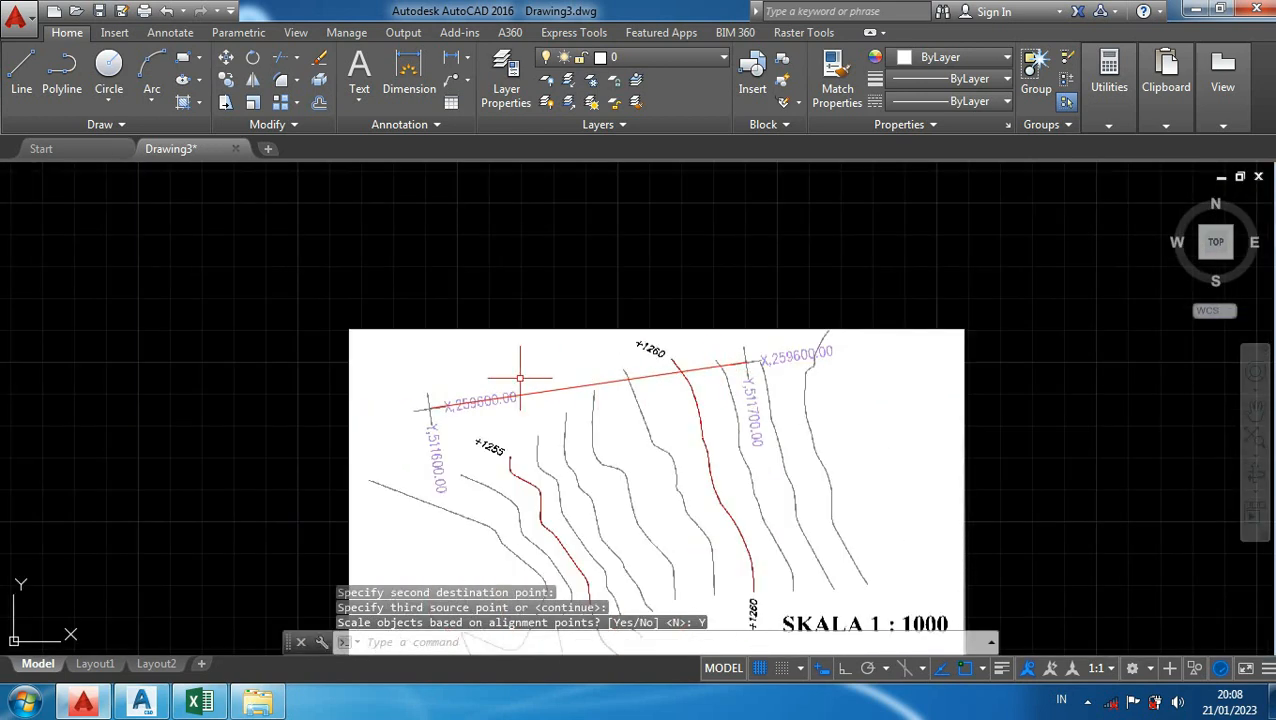
scroll(447, 318, "up", 5)
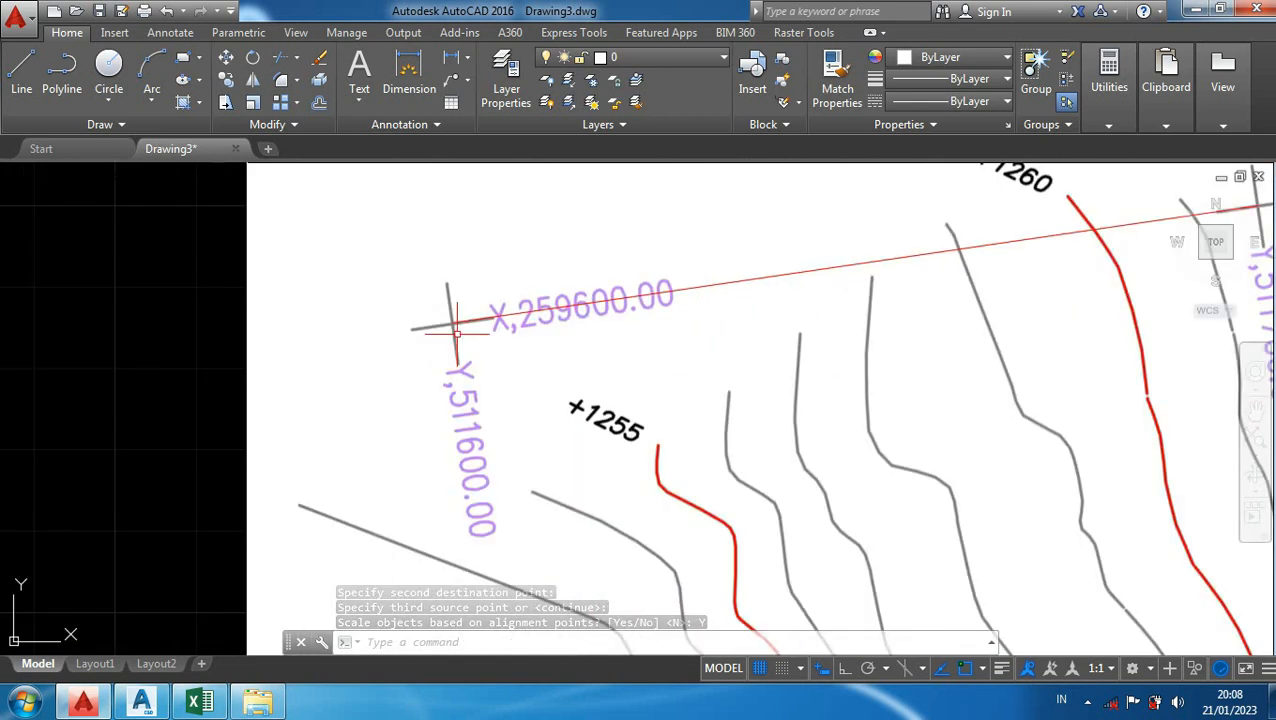
middle_click_drag(675, 298, 128, 450)
scroll(746, 351, "down", 4)
scroll(554, 320, "up", 2)
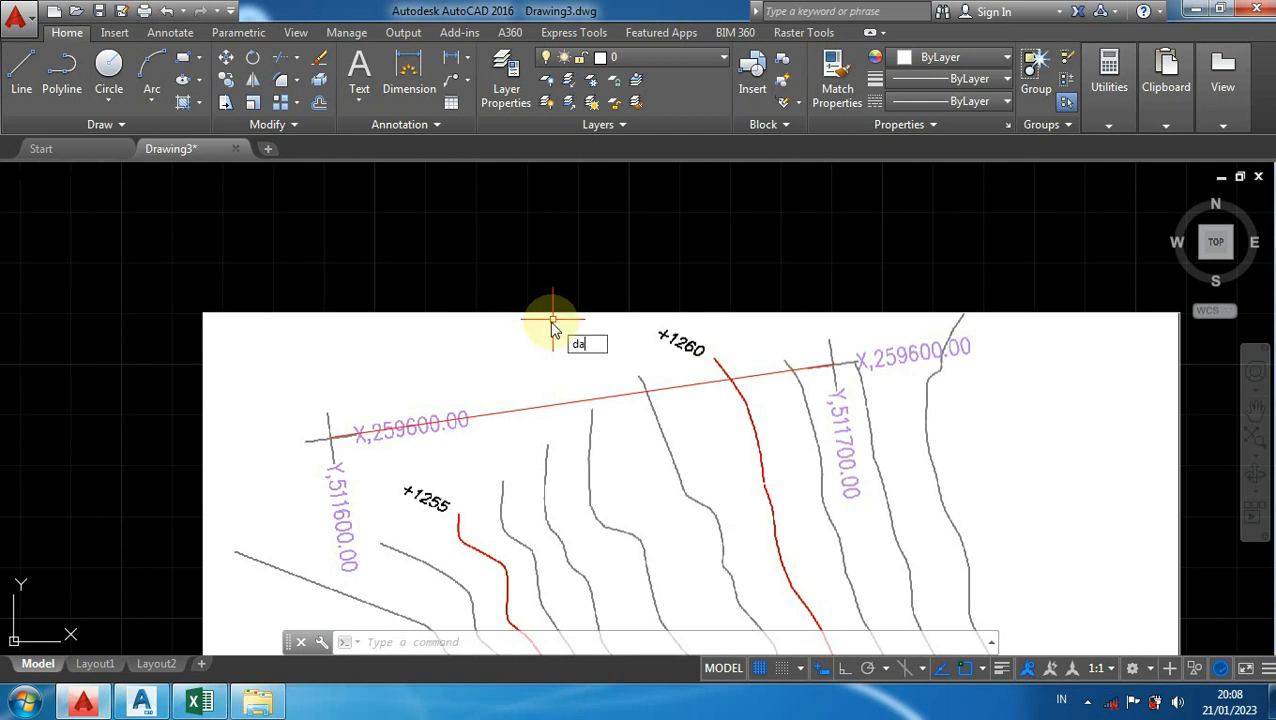
key("Return")
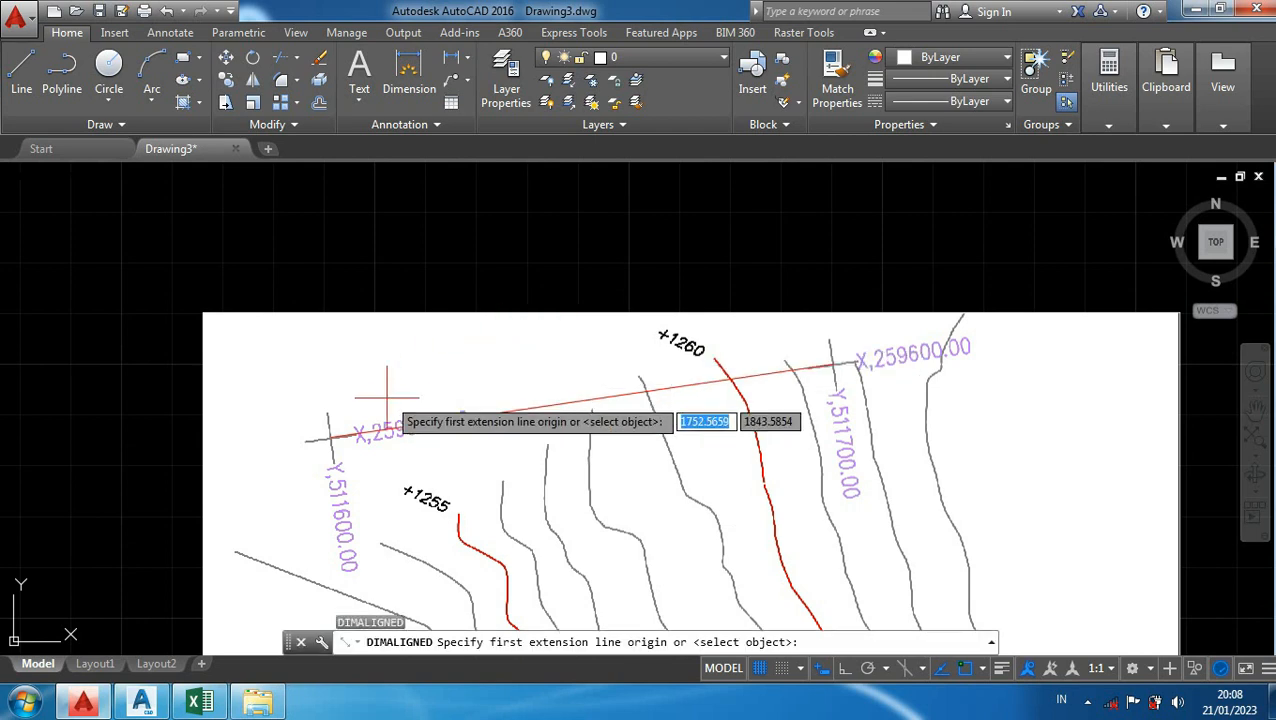
scroll(305, 458, "up", 4)
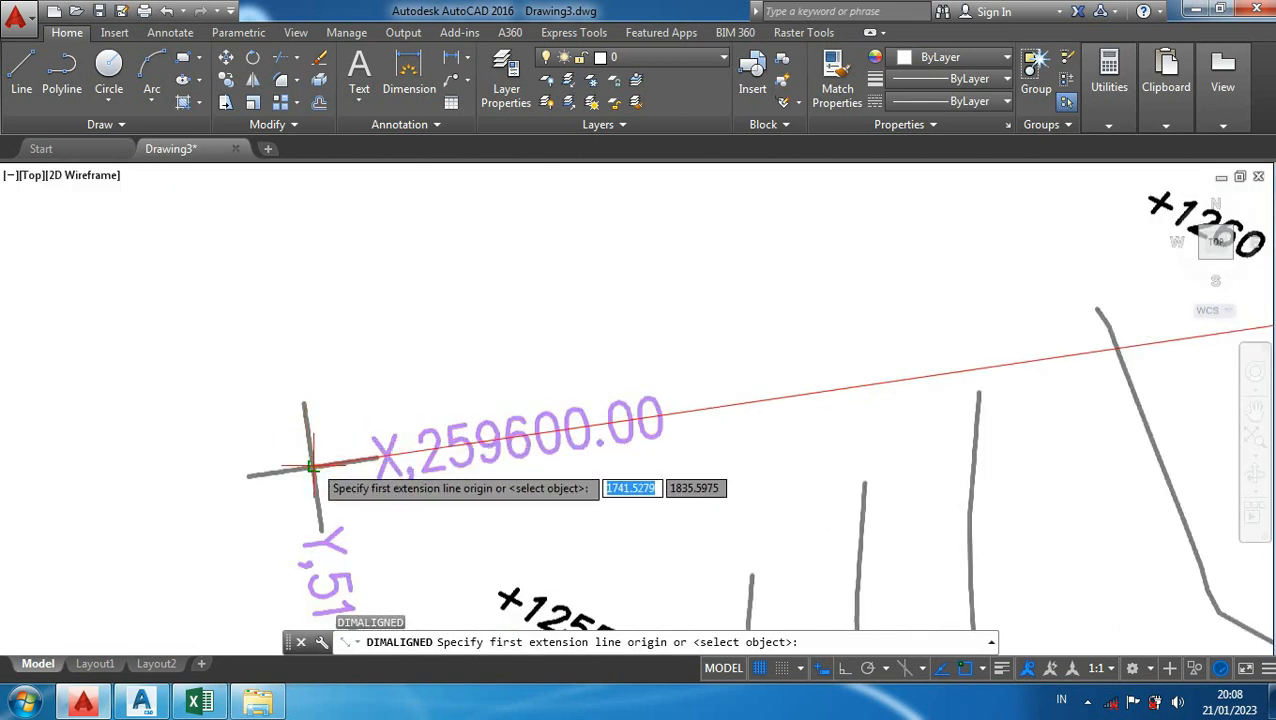
left_click(311, 466)
scroll(565, 373, "down", 3)
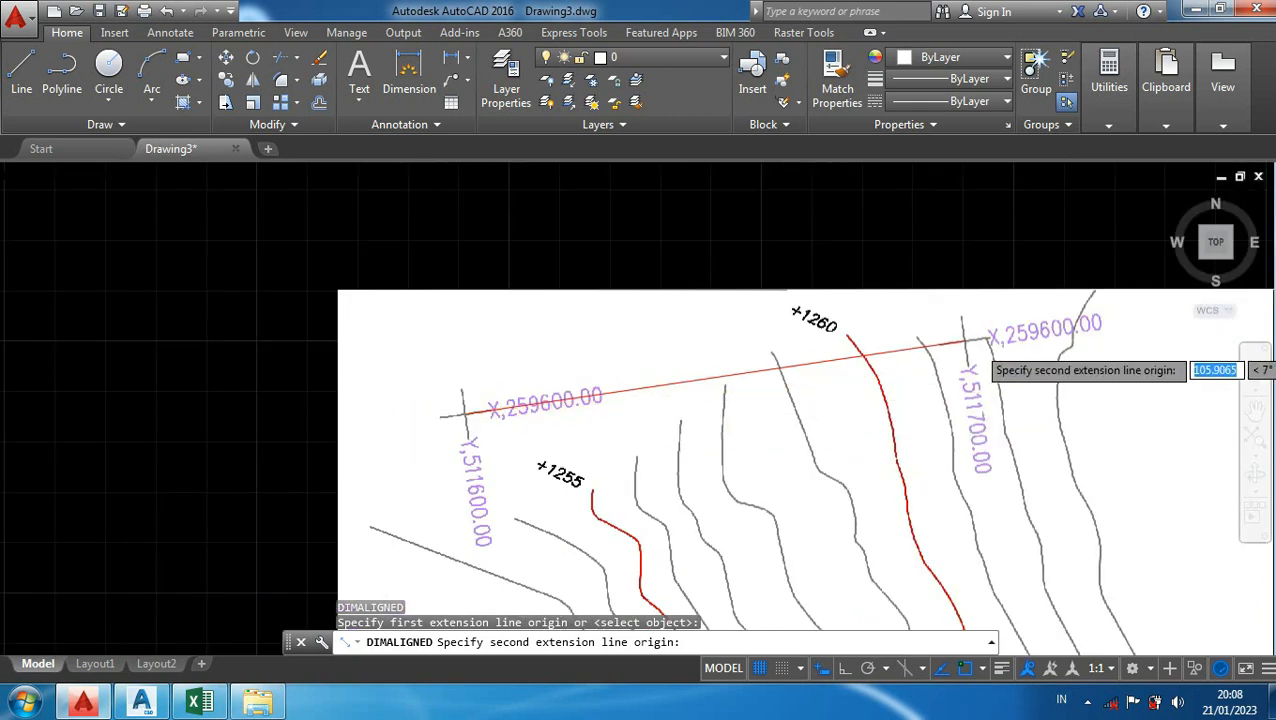
scroll(880, 368, "up", 5)
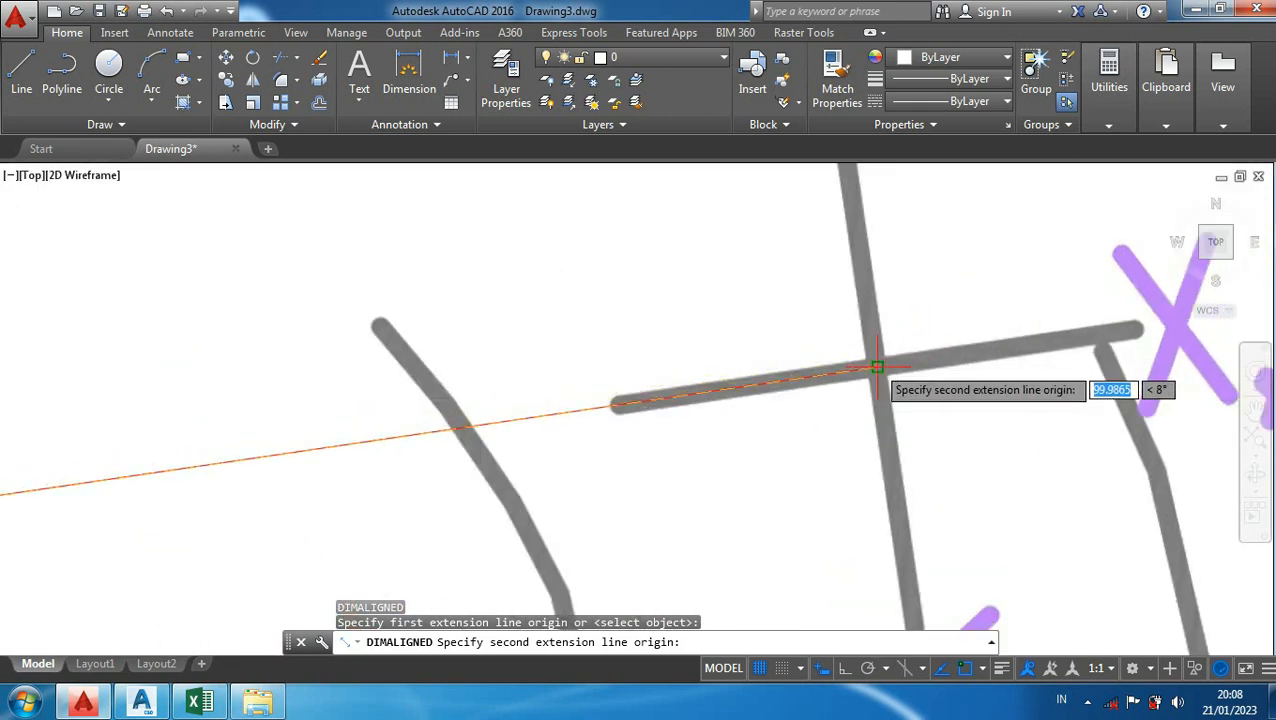
left_click(878, 367)
scroll(854, 322, "down", 8)
scroll(600, 340, "up", 6)
scroll(532, 246, "up", 6)
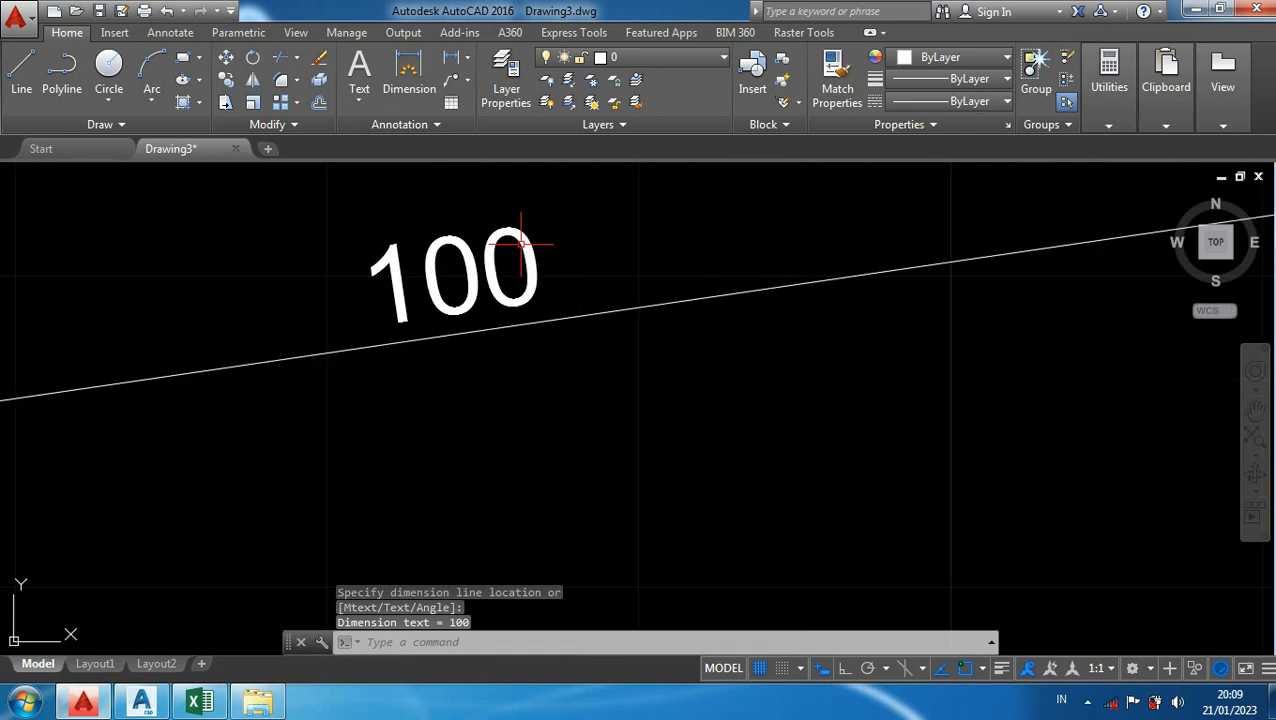
Step: Erase the aligned dimension placed above the aligned map
scroll(476, 272, "down", 8)
left_click(478, 320)
left_click(308, 252)
key("Delete")
middle_click_drag(200, 386, 248, 291)
scroll(417, 395, "up", 2)
scroll(316, 401, "down", 2)
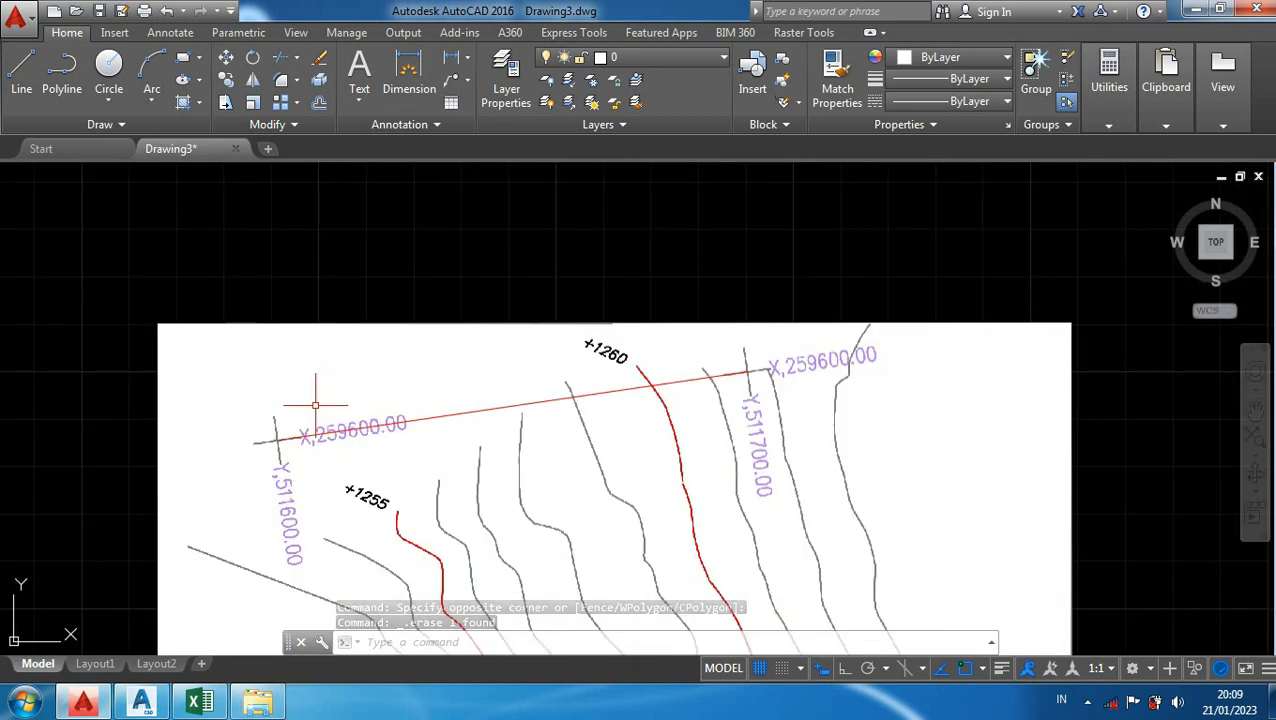
Step: Query the coordinates of the X,259600.00 / Y,511600.00 cross centre with the ID command
middle_click_drag(305, 443, 435, 326)
scroll(435, 325, "up", 3)
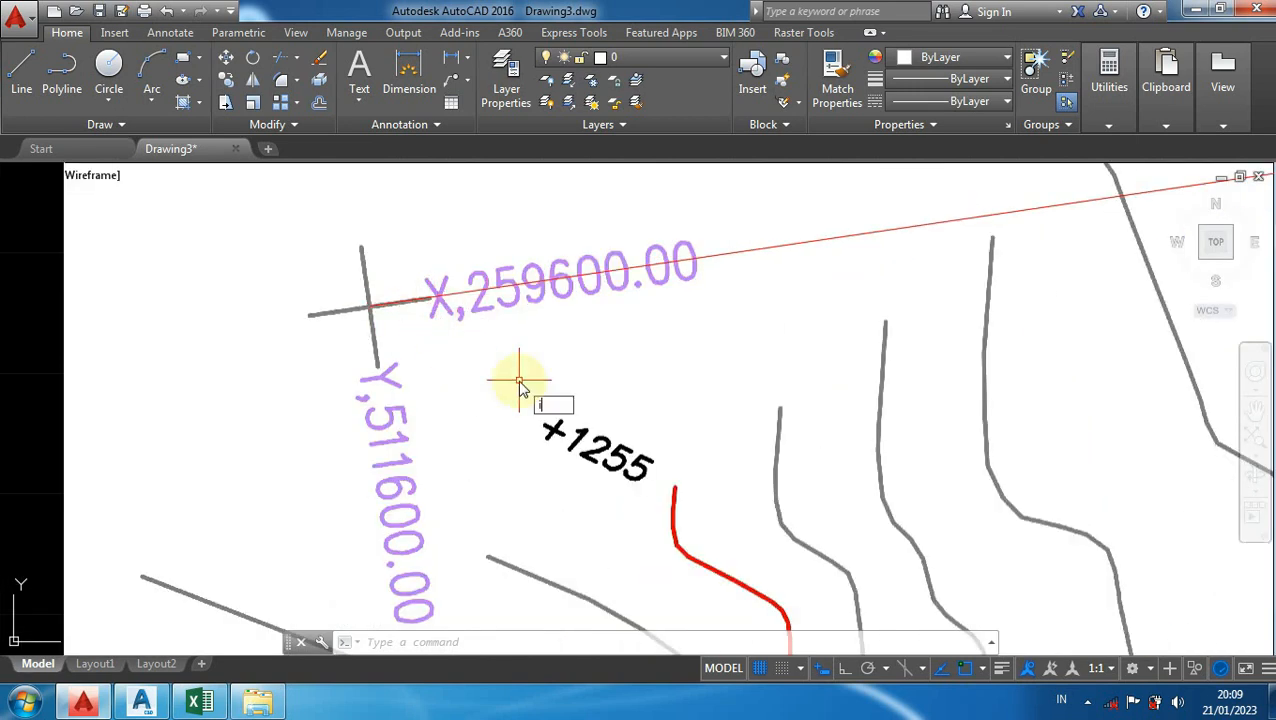
key("Return")
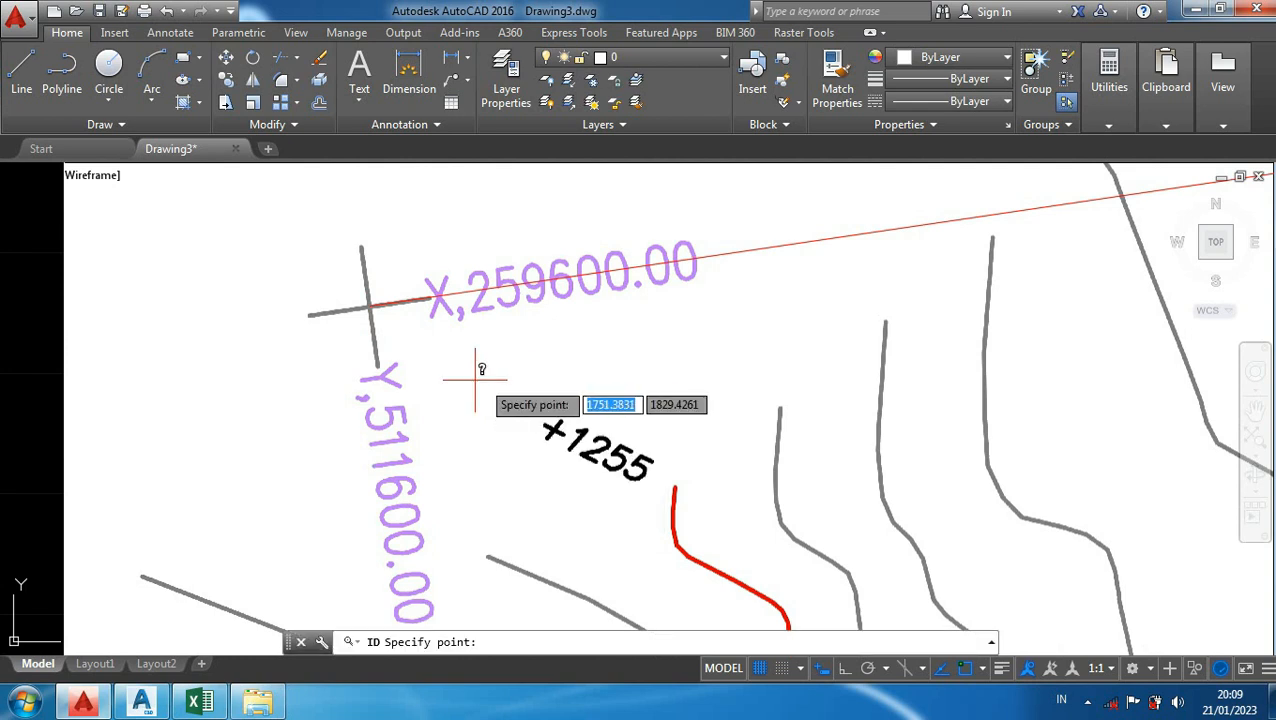
left_click(369, 302)
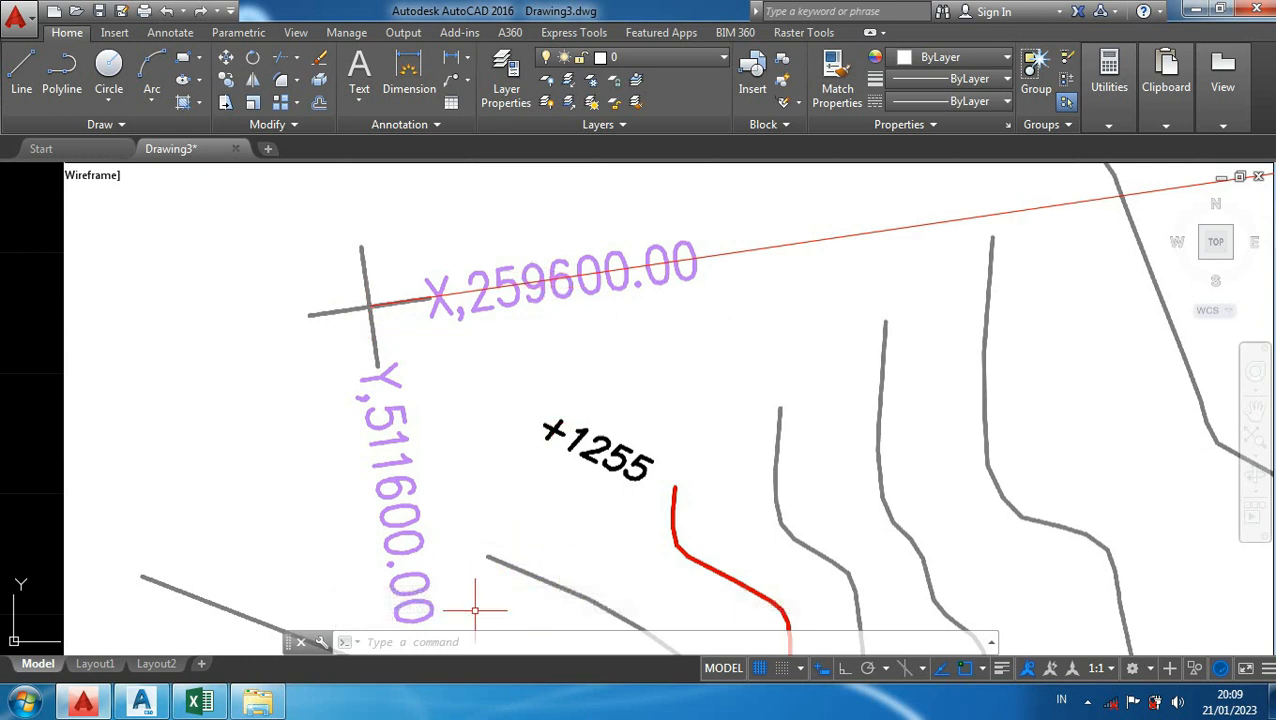
type("Id")
key("Return")
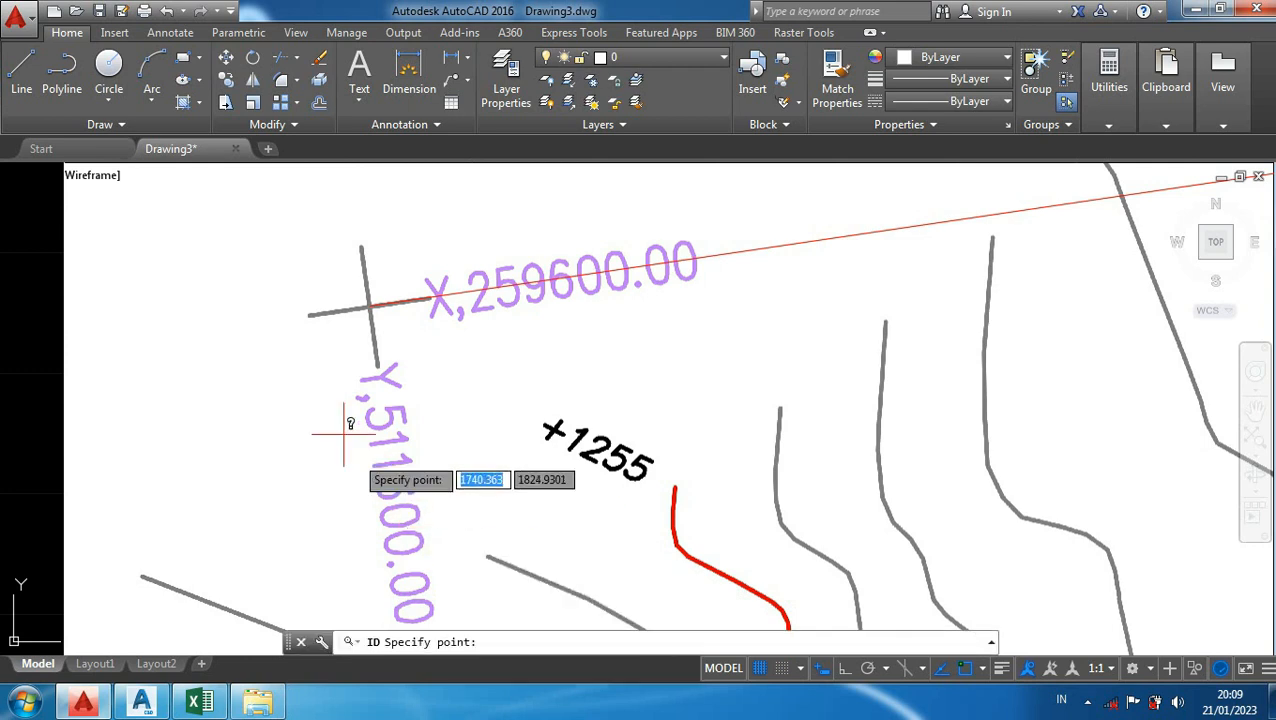
left_click(372, 306)
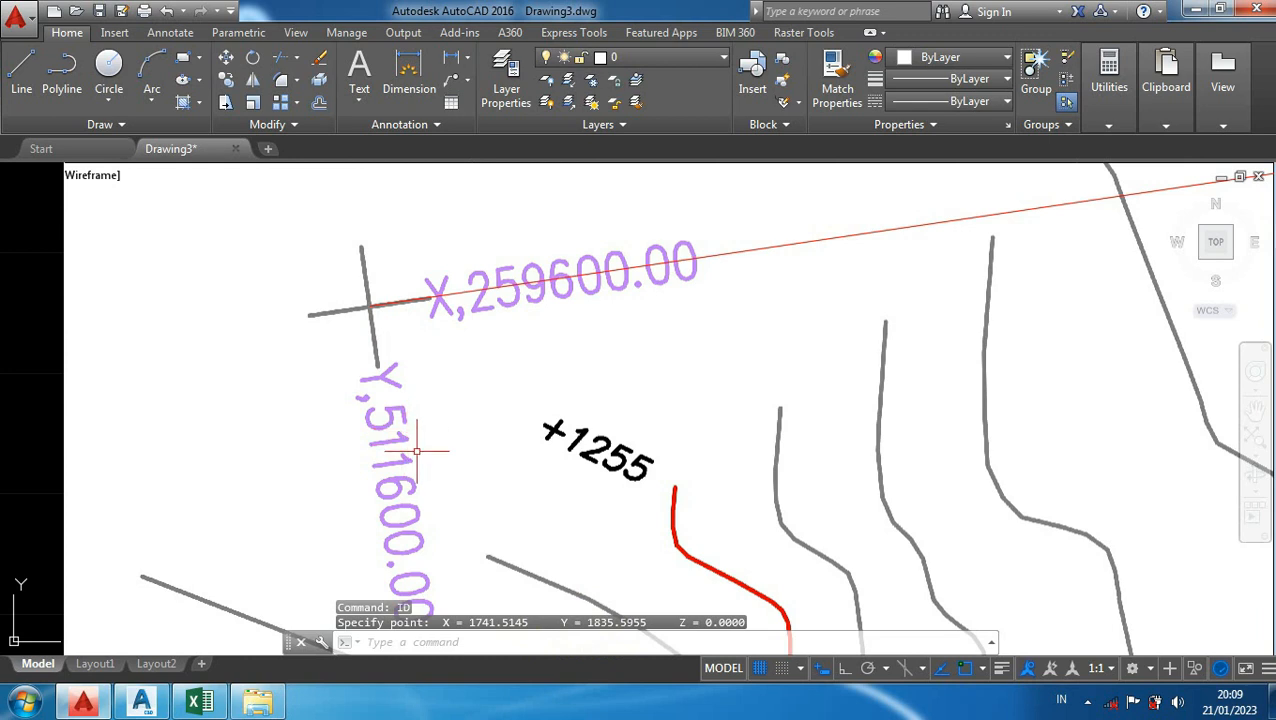
key("Escape")
scroll(418, 325, "down", 3)
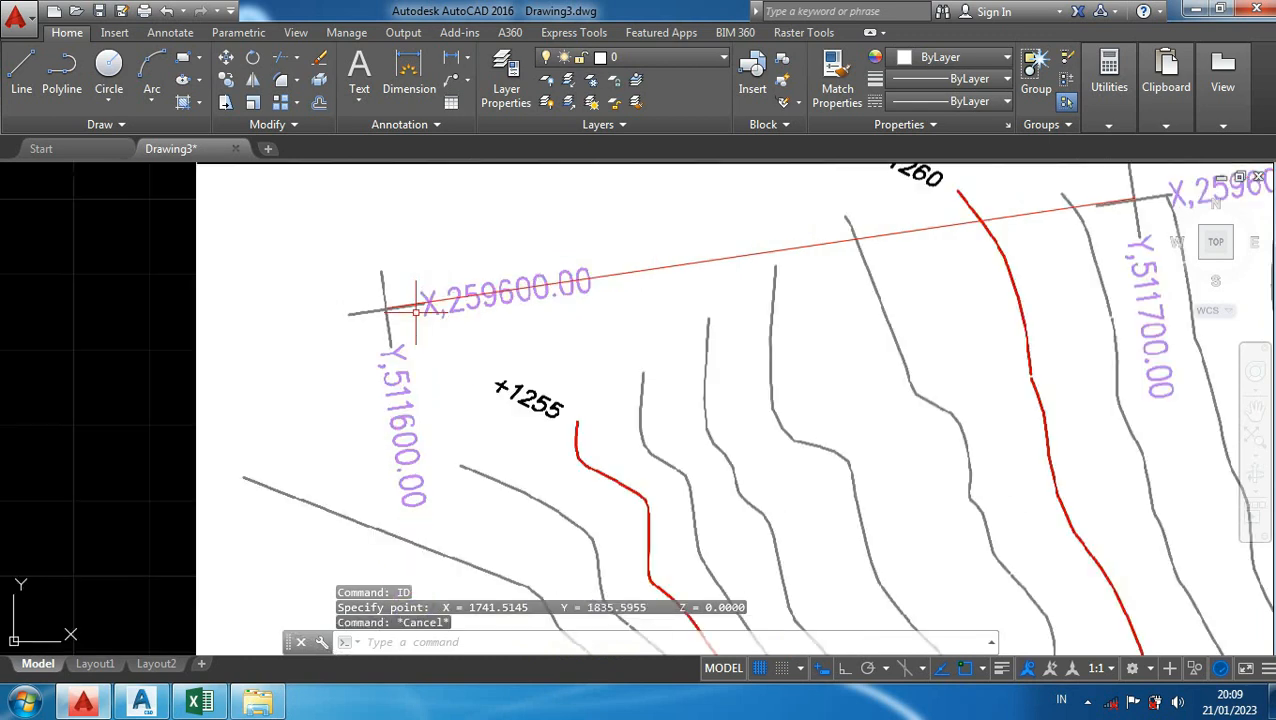
Step: Turn off Dynamic Input, using the status bar customization list to identify its toggle
middle_click_drag(427, 519, 443, 422)
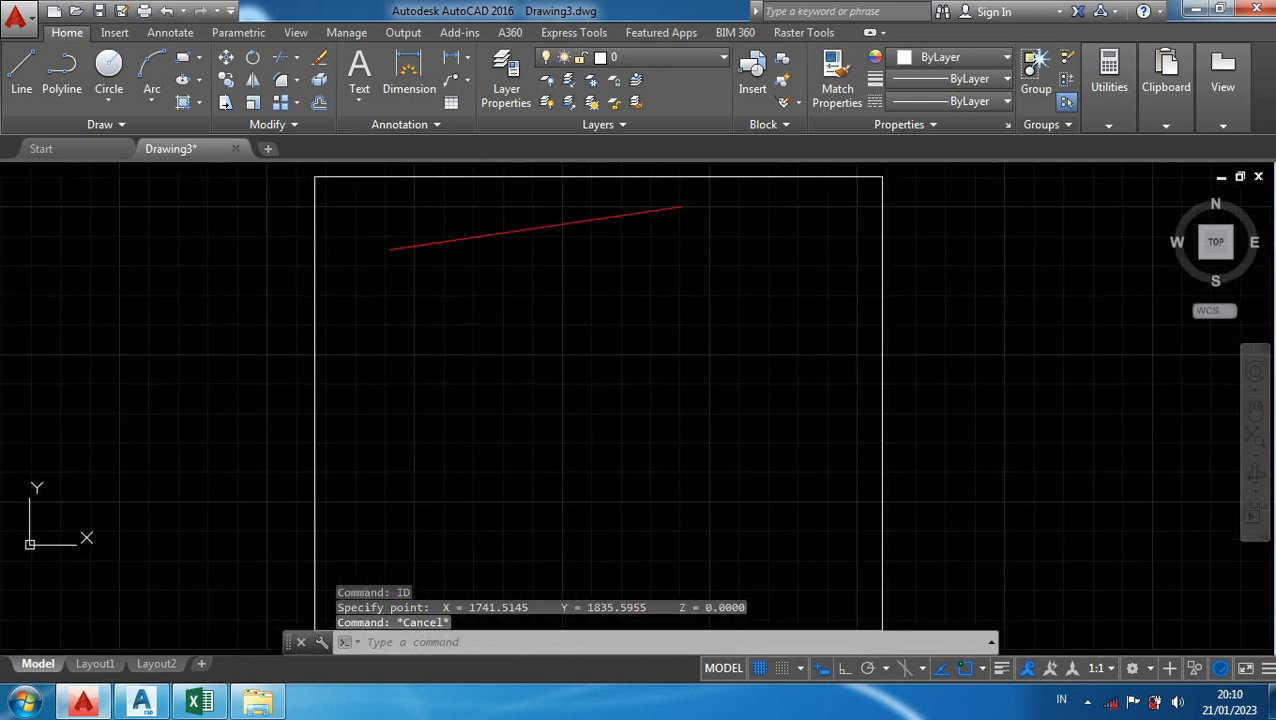
left_click(821, 670)
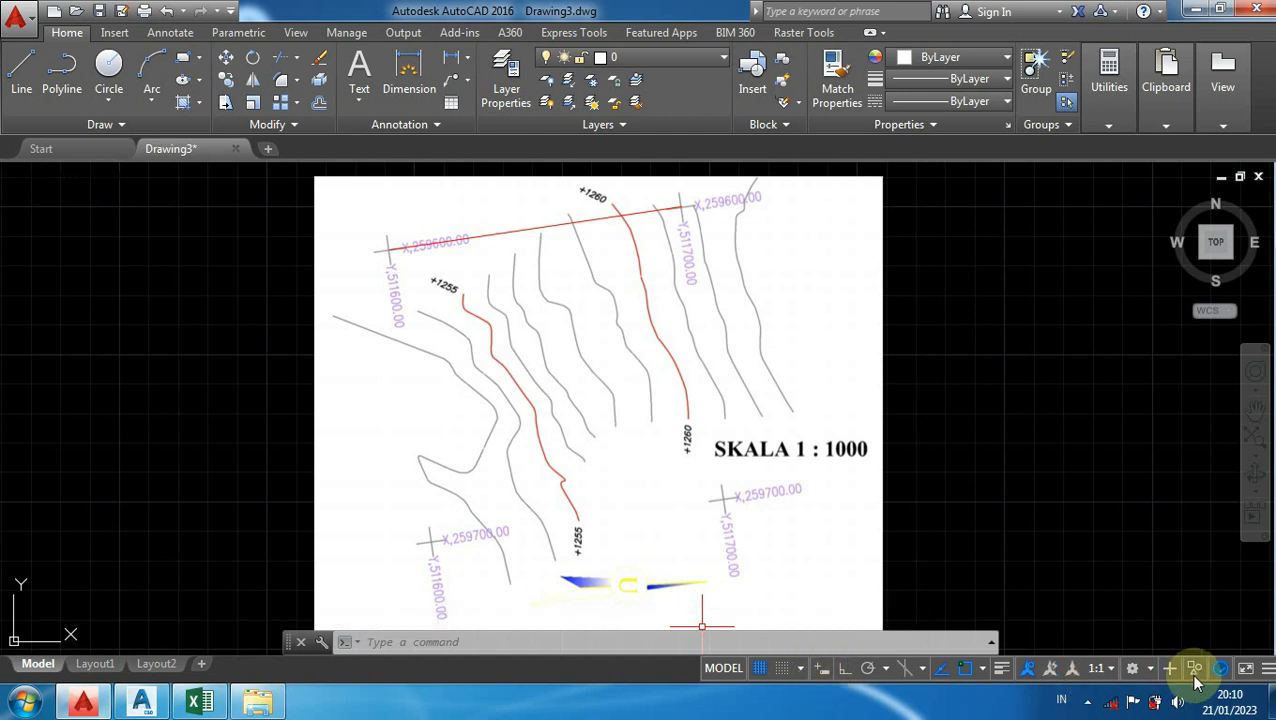
left_click(1268, 676)
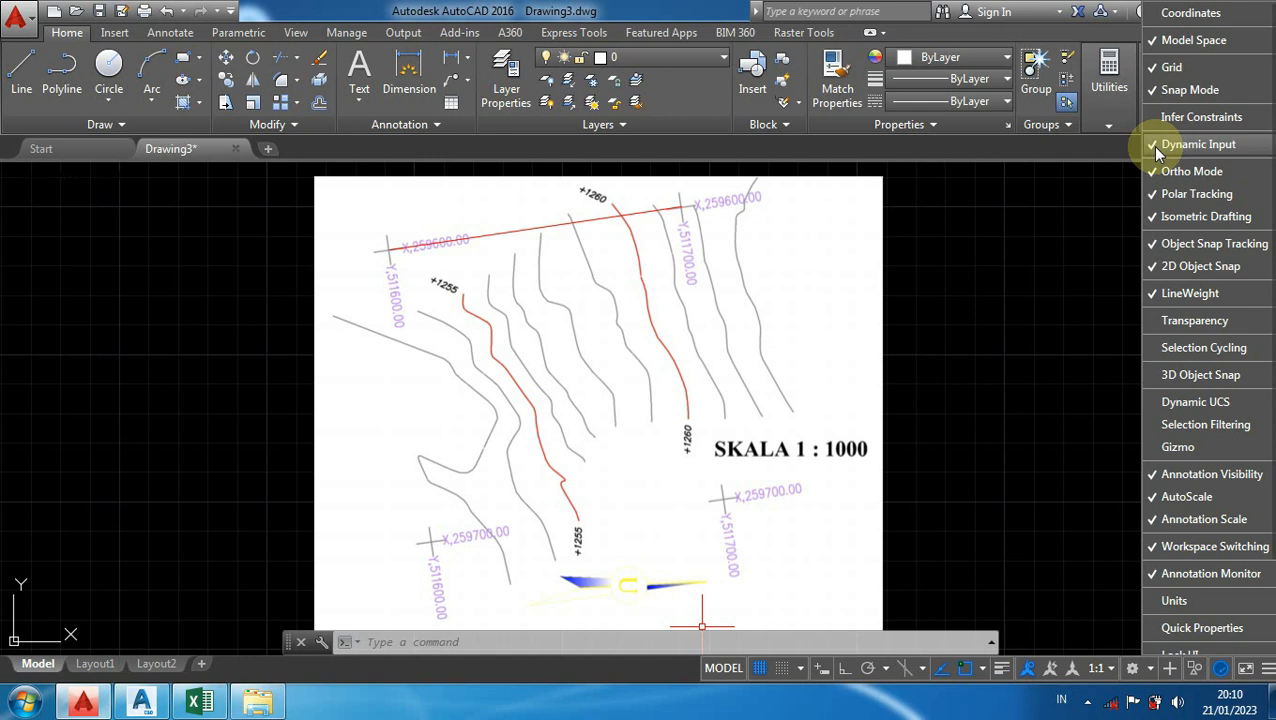
left_click(823, 669)
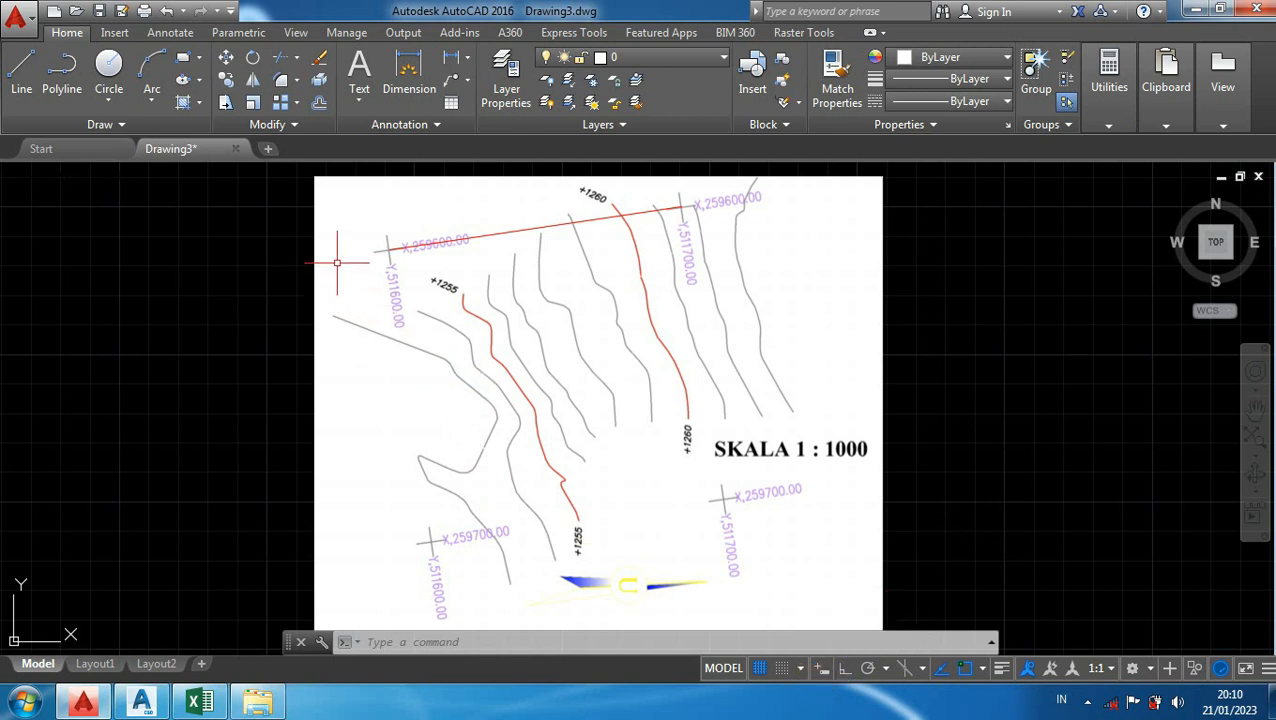
Step: Move the map image and red line from the X,259600.00 / Y,511600.00 cross centre to coordinates 259600,511600
scroll(337, 263, "down", 2)
middle_click_drag(302, 285, 362, 299)
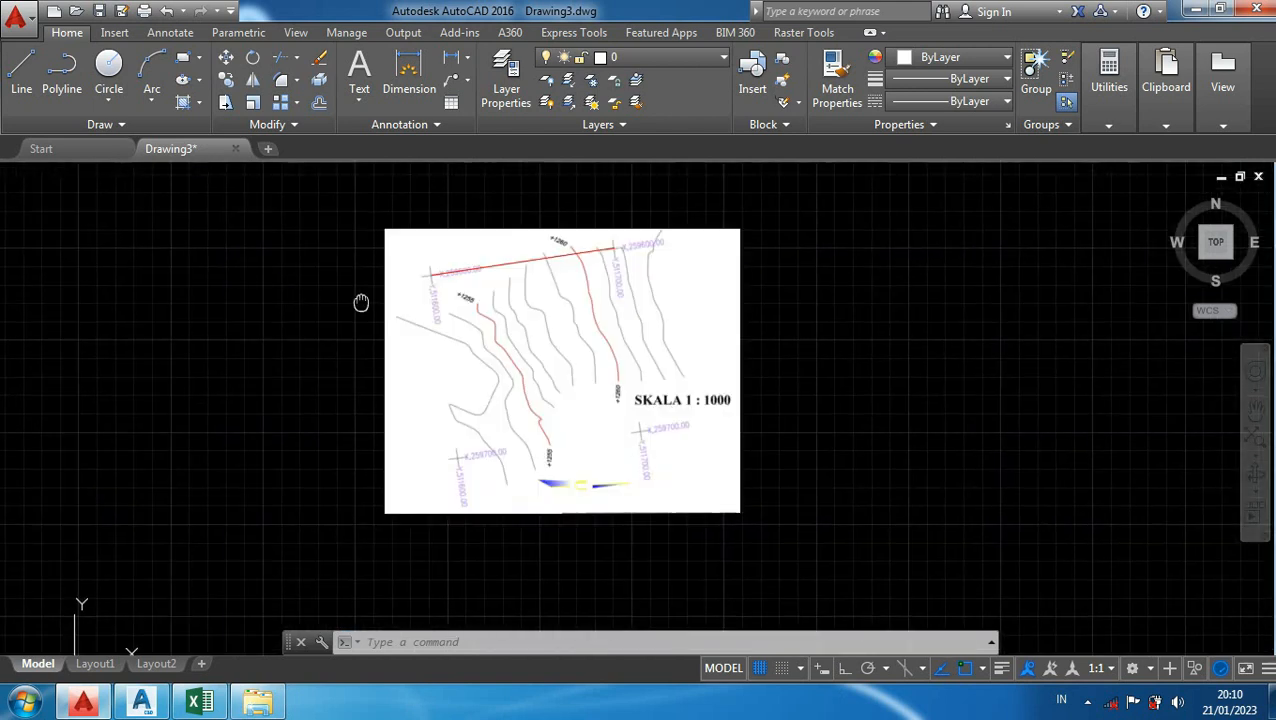
scroll(373, 283, "up", 2)
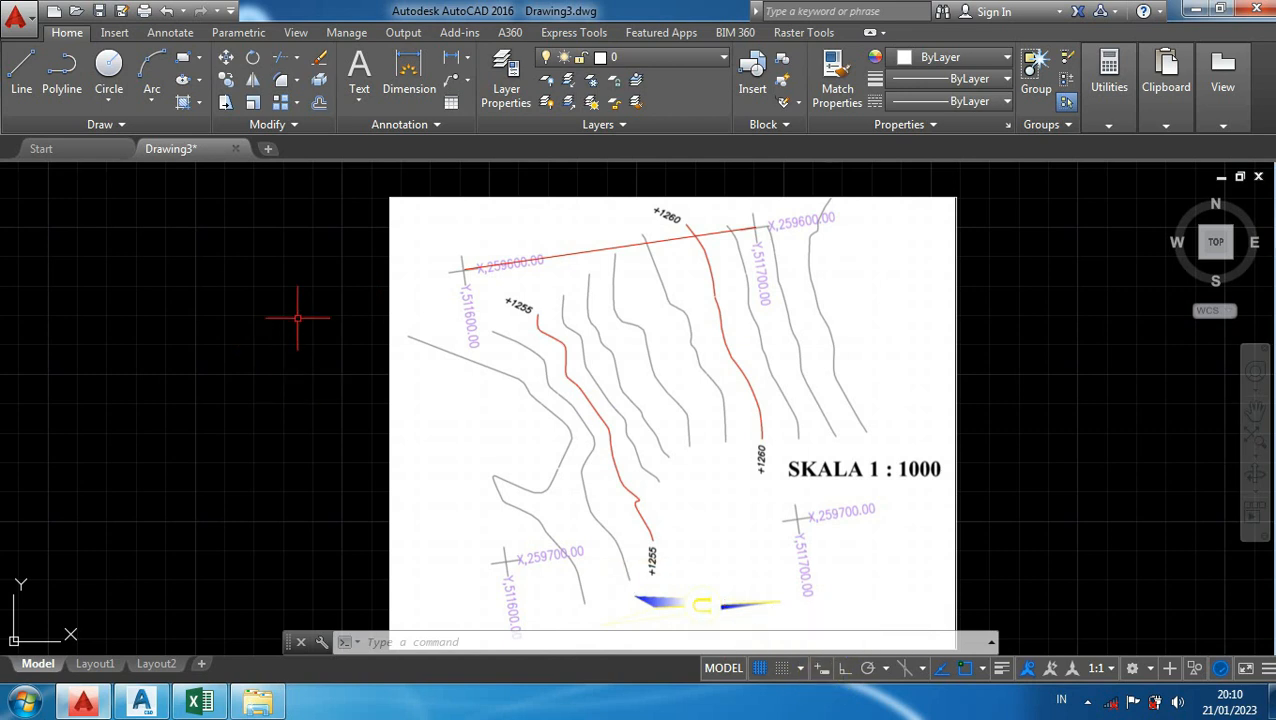
scroll(409, 288, "down", 2)
scroll(408, 298, "down", 1)
left_click(686, 494)
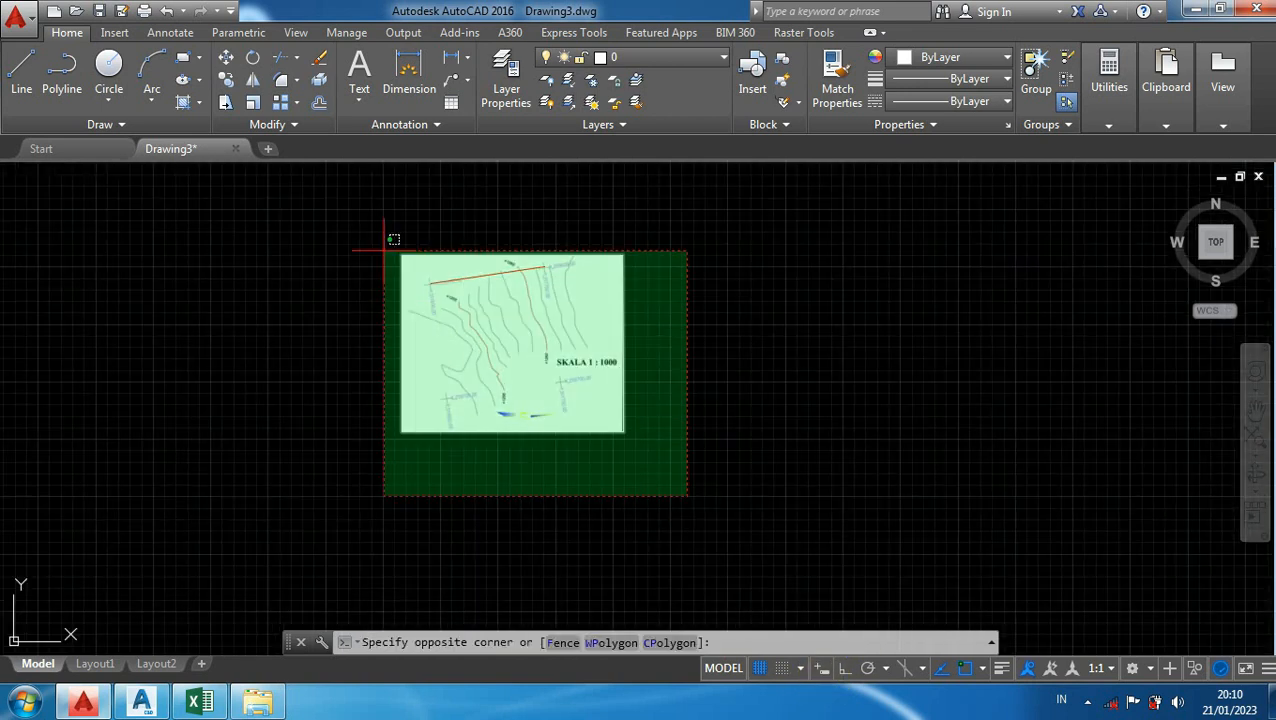
left_click(359, 211)
scroll(436, 263, "up", 2)
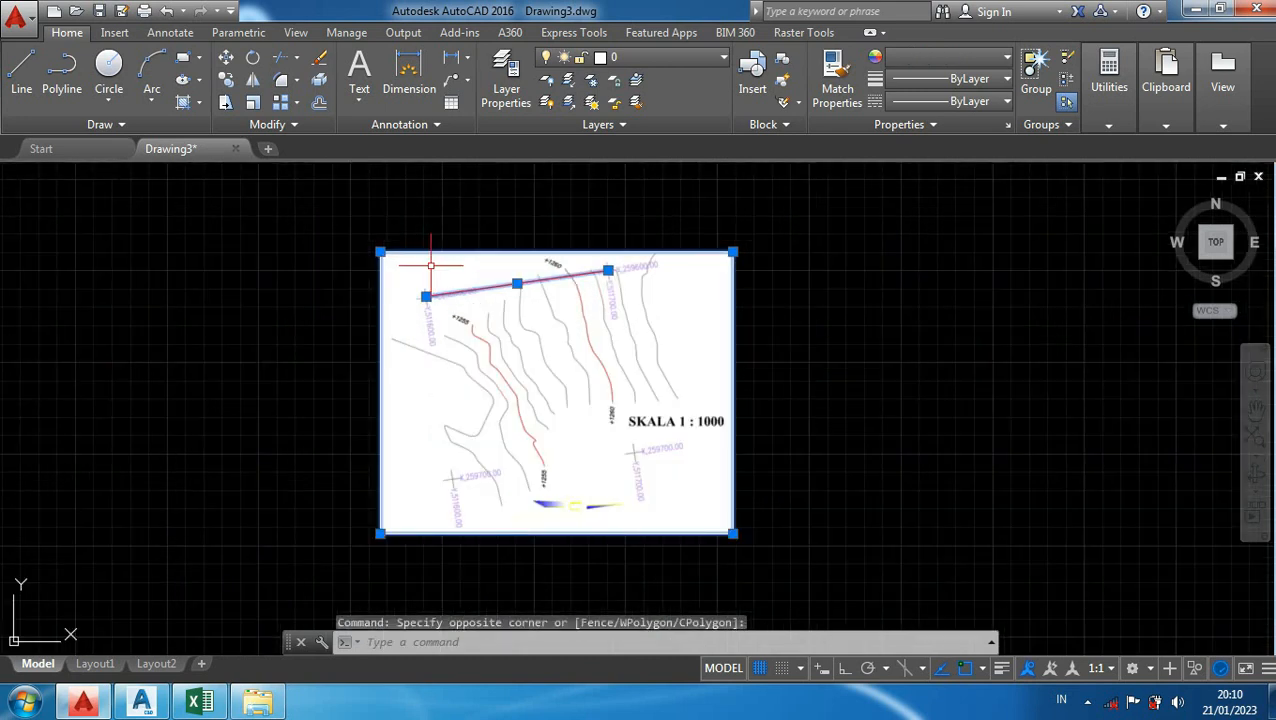
type("m")
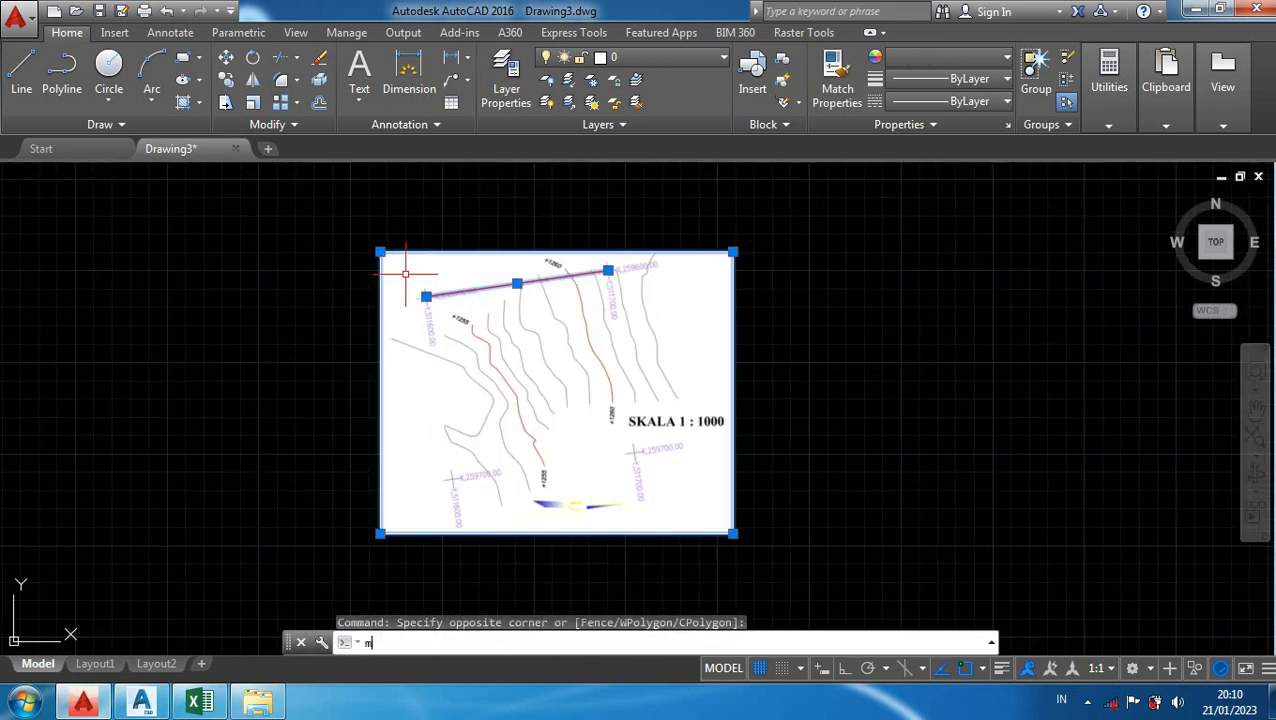
key("Return")
scroll(405, 272, "up", 3)
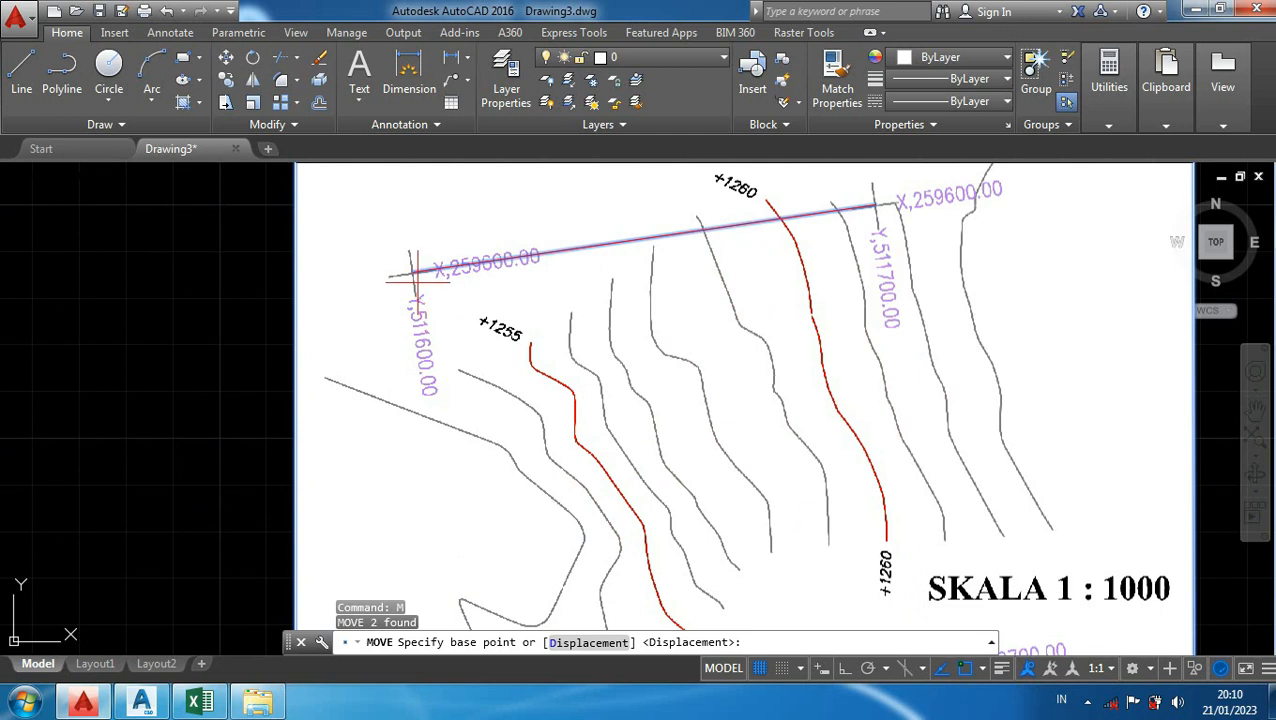
left_click(413, 271)
scroll(387, 379, "down", 2)
middle_click_drag(386, 378, 353, 310)
mouse_move(382, 359)
middle_mouse_down()
mouse_move(380, 338)
mouse_move(420, 452)
middle_mouse_up()
scroll(366, 377, "up", 6)
middle_click_drag(403, 373, 349, 312)
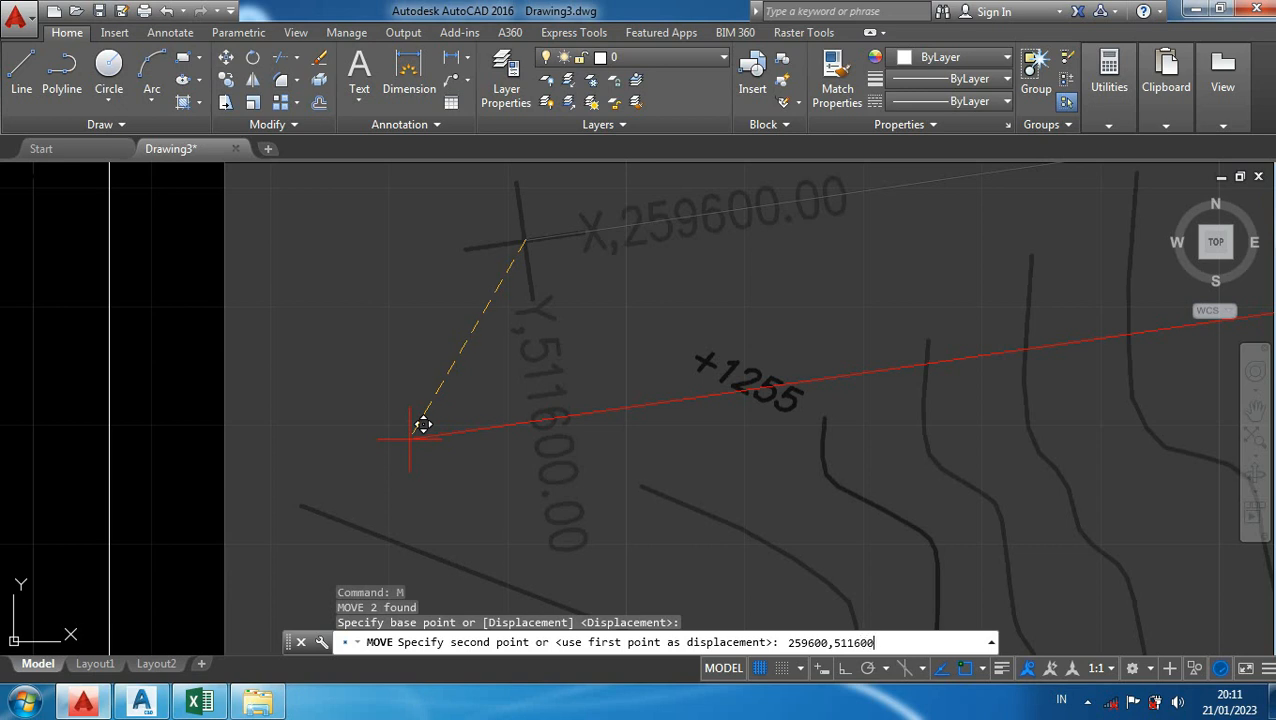
key("Return")
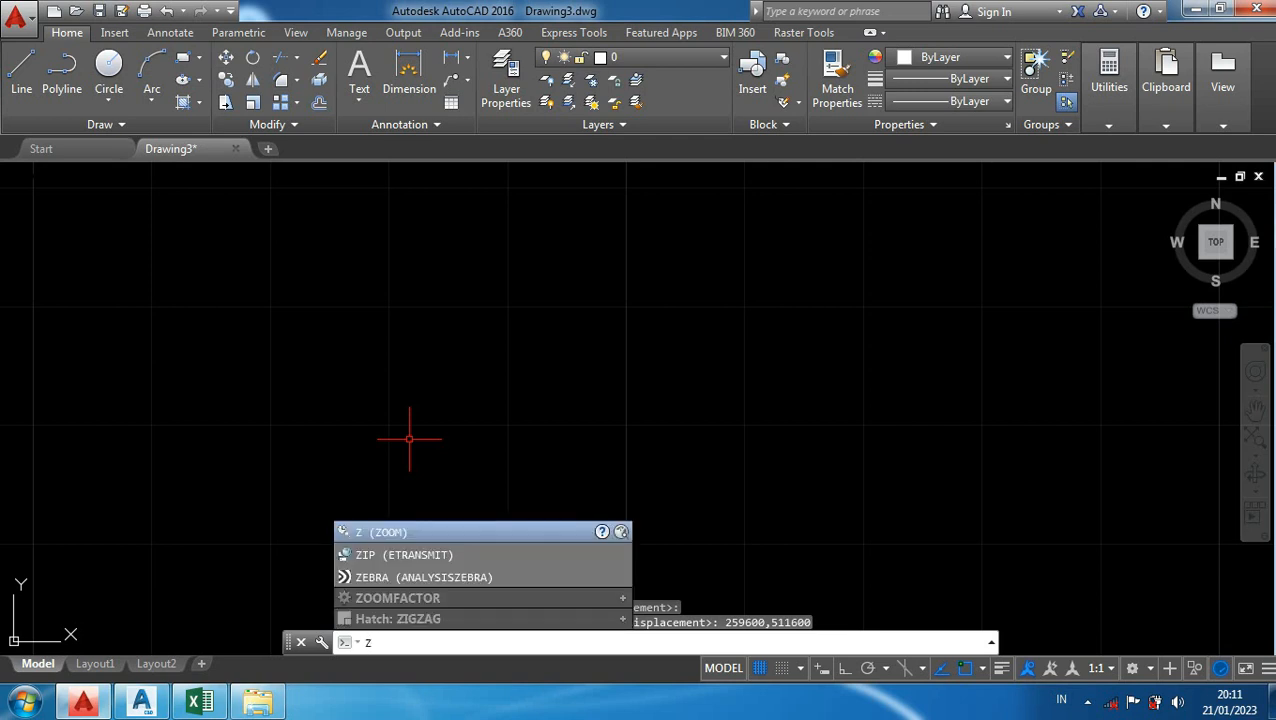
Step: Find the moved map at its new location and query the coordinates of its X,259600.00 / Y,511600.00 cross centre with ID
key("Return")
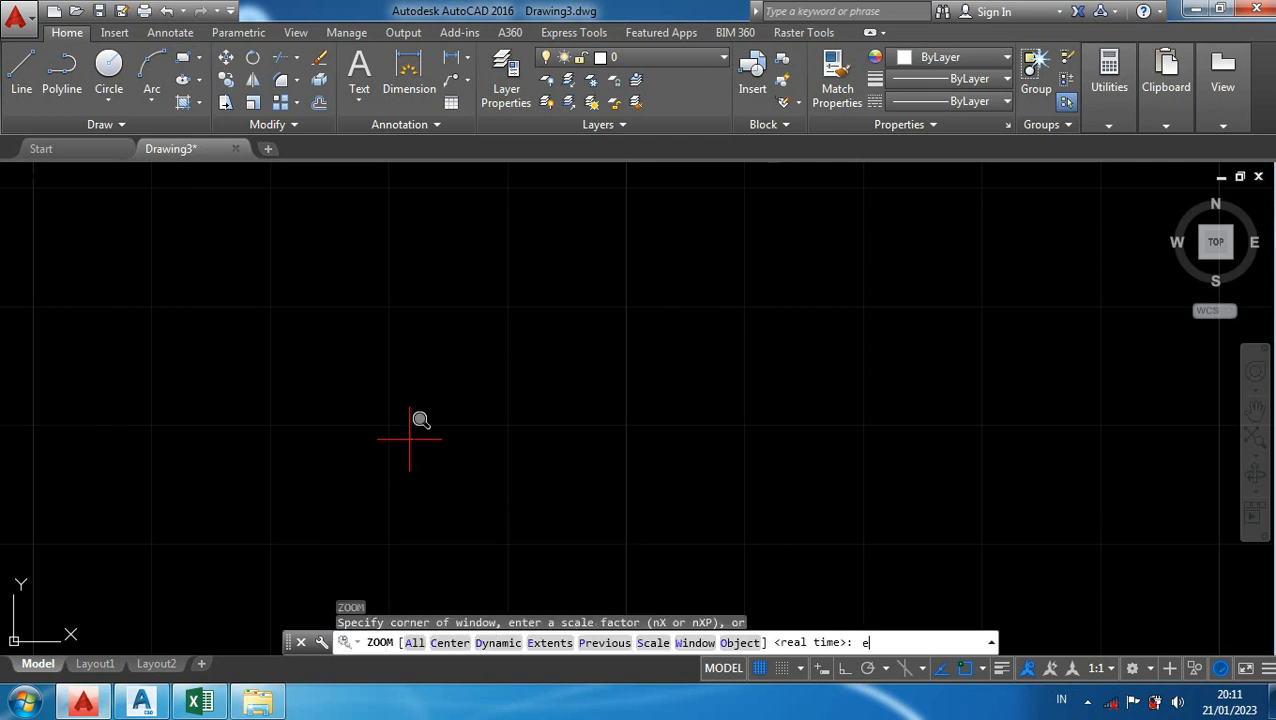
key("Return")
middle_click_drag(330, 196, 367, 401)
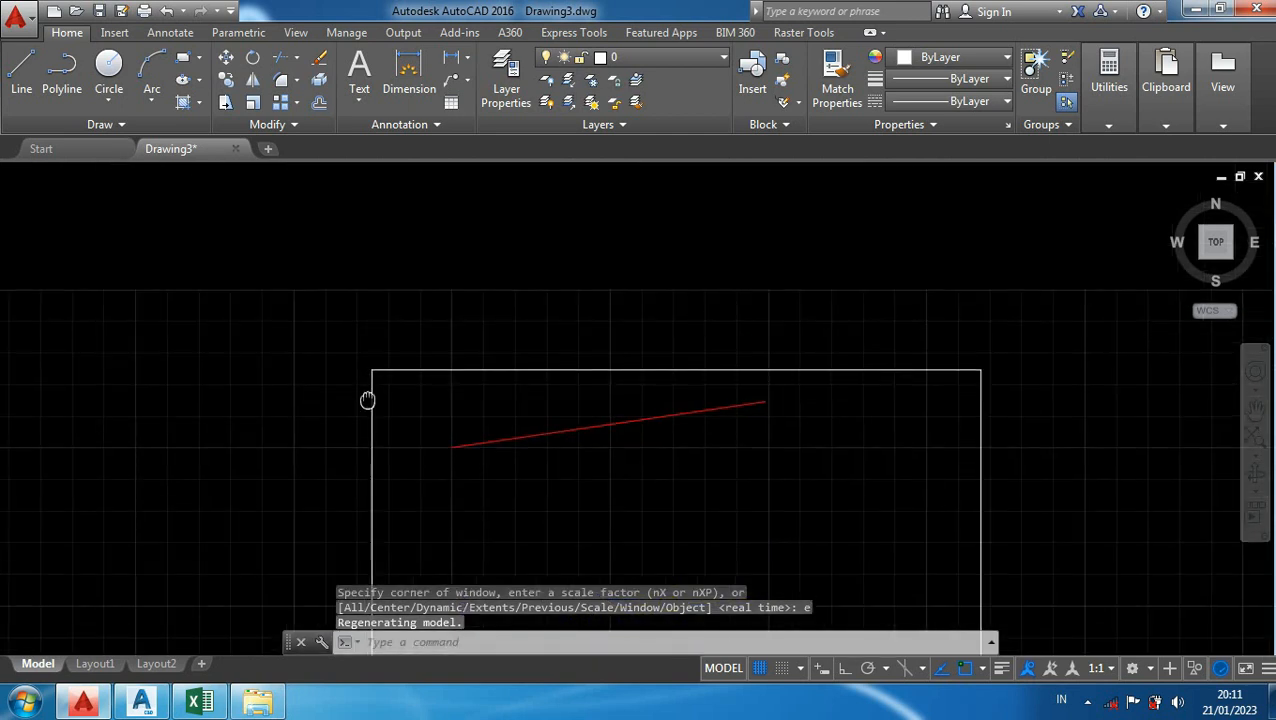
scroll(450, 443, "up", 6)
scroll(453, 430, "up", 4)
middle_click_drag(450, 426, 410, 266)
scroll(409, 266, "down", 4)
scroll(524, 383, "down", 2)
middle_click_drag(526, 392, 529, 406)
type("id")
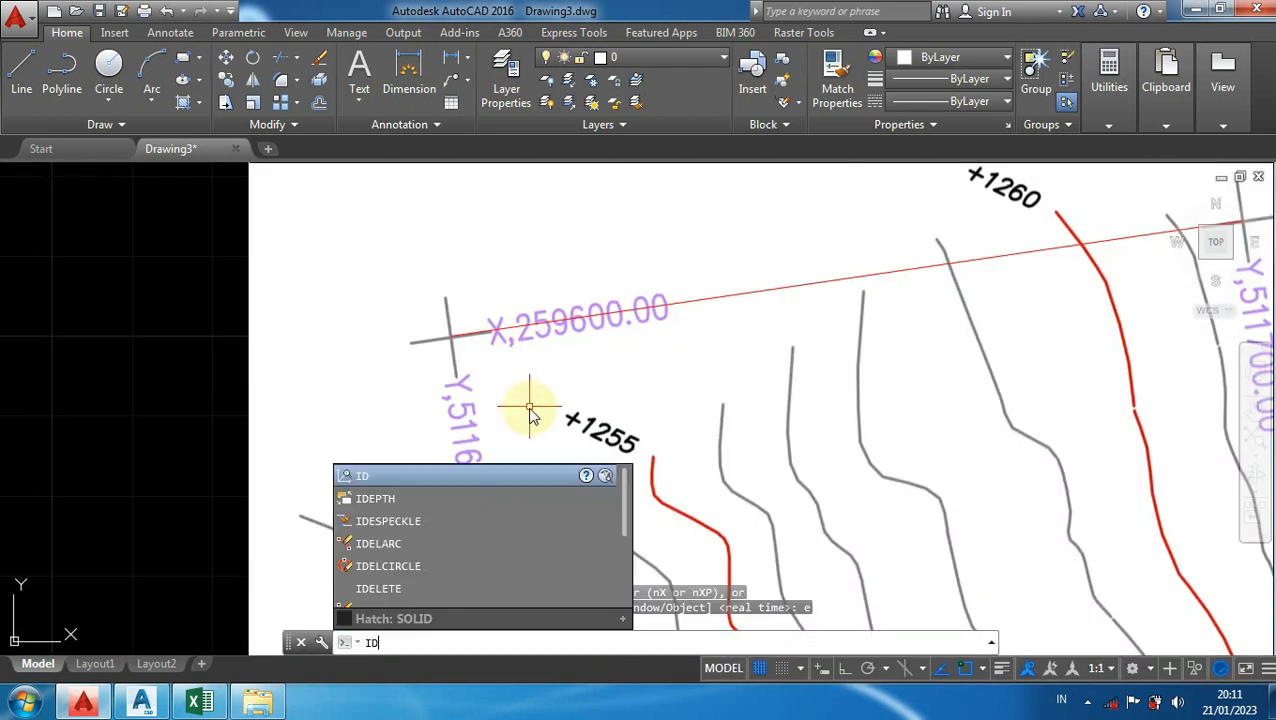
key("Return")
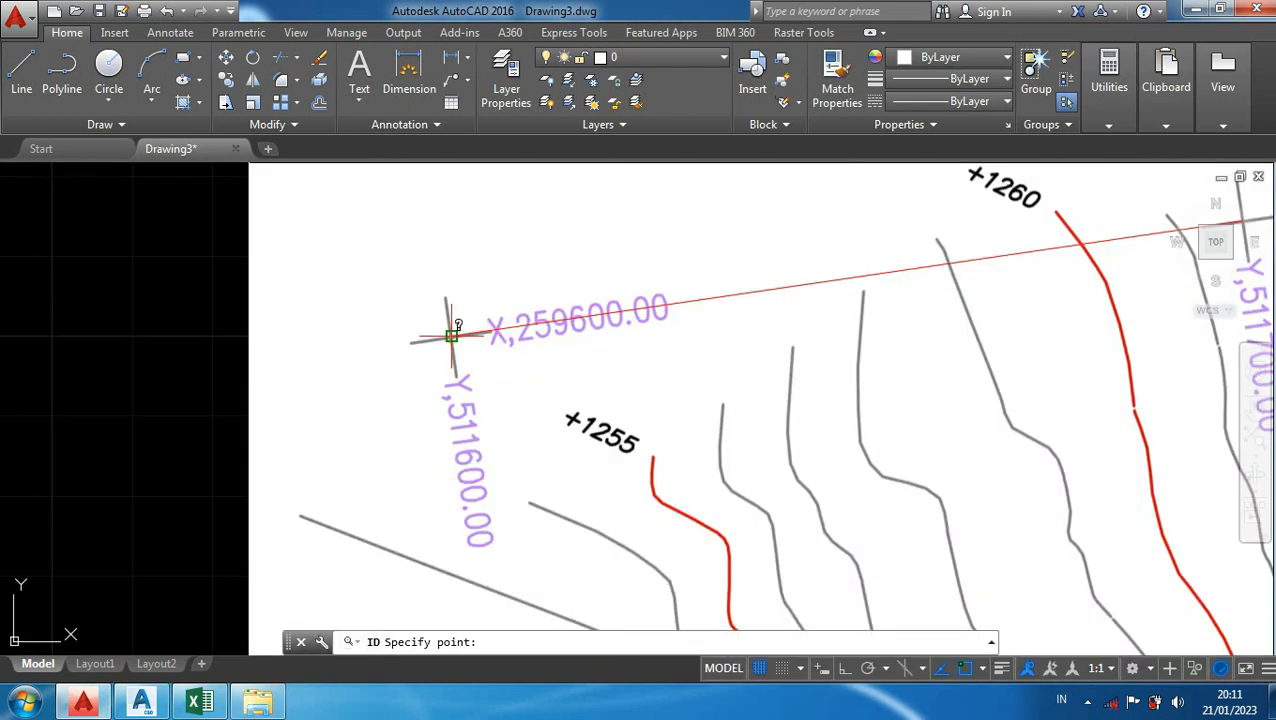
left_click(451, 336)
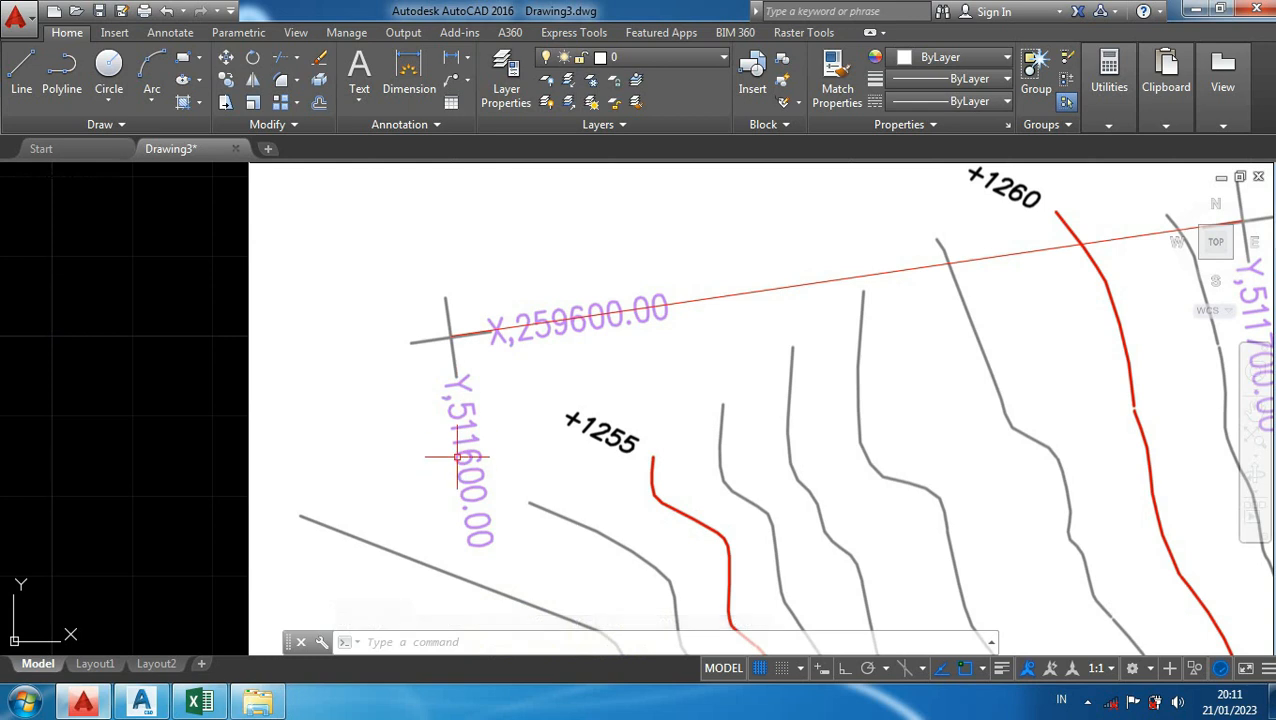
Step: Query the coordinates of the X,259600.00 / Y,511700.00 cross centre with the ID command
scroll(352, 336, "down", 4)
scroll(716, 290, "up", 4)
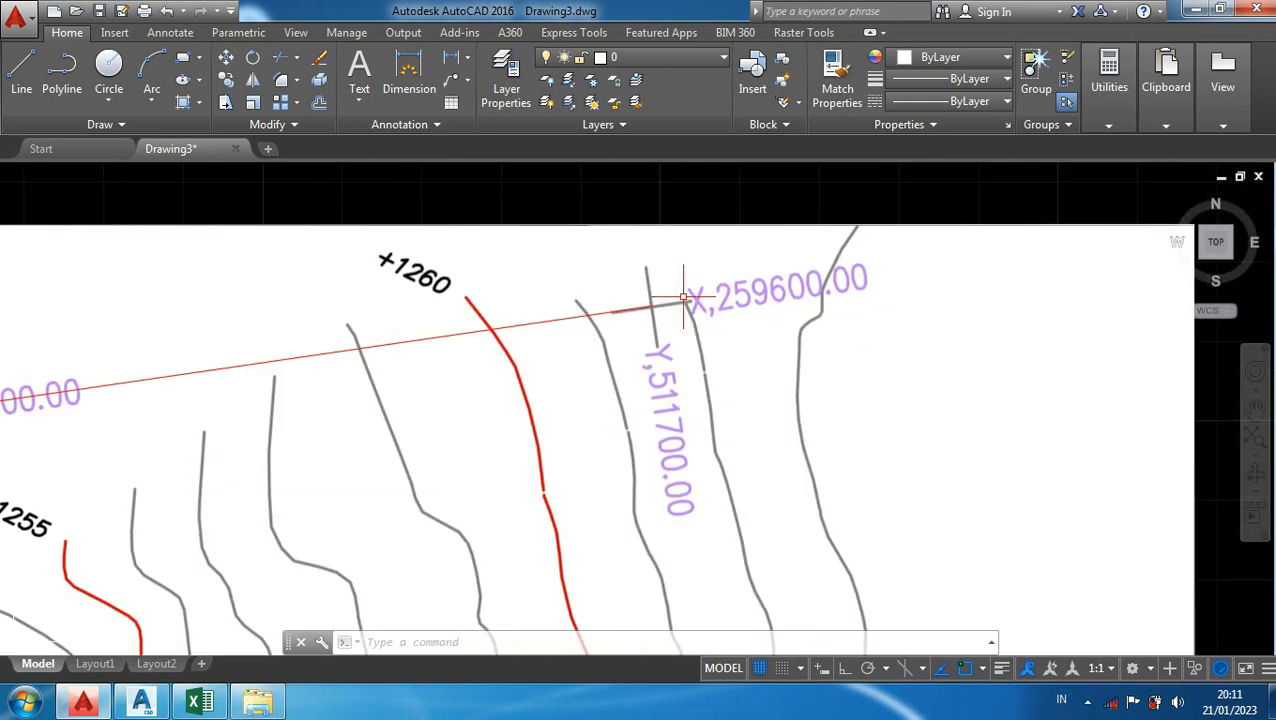
type("id")
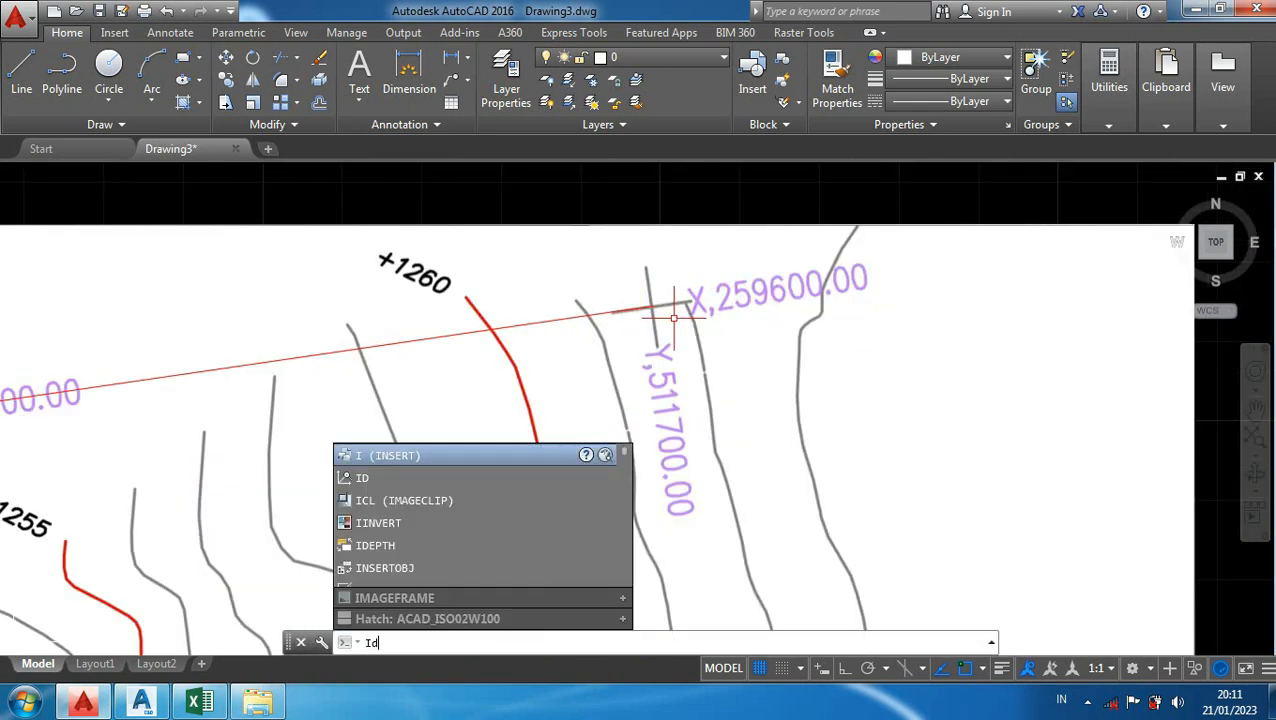
key("Return")
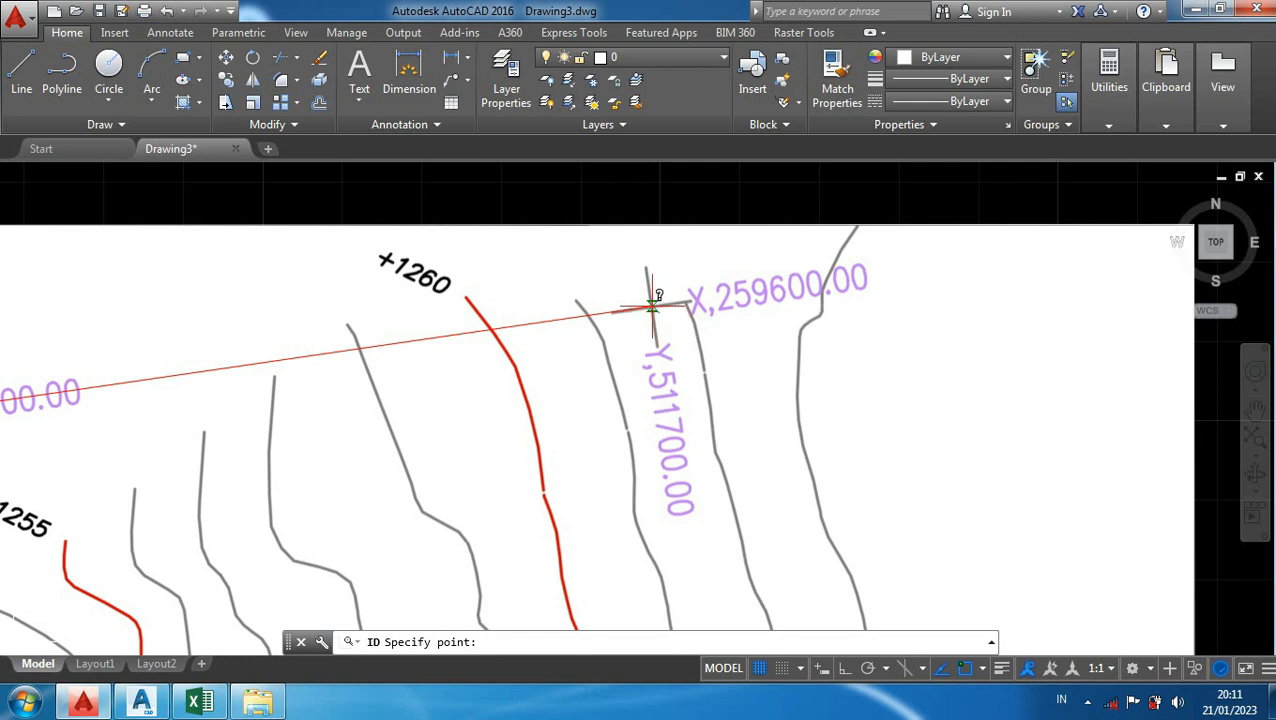
left_click(651, 307)
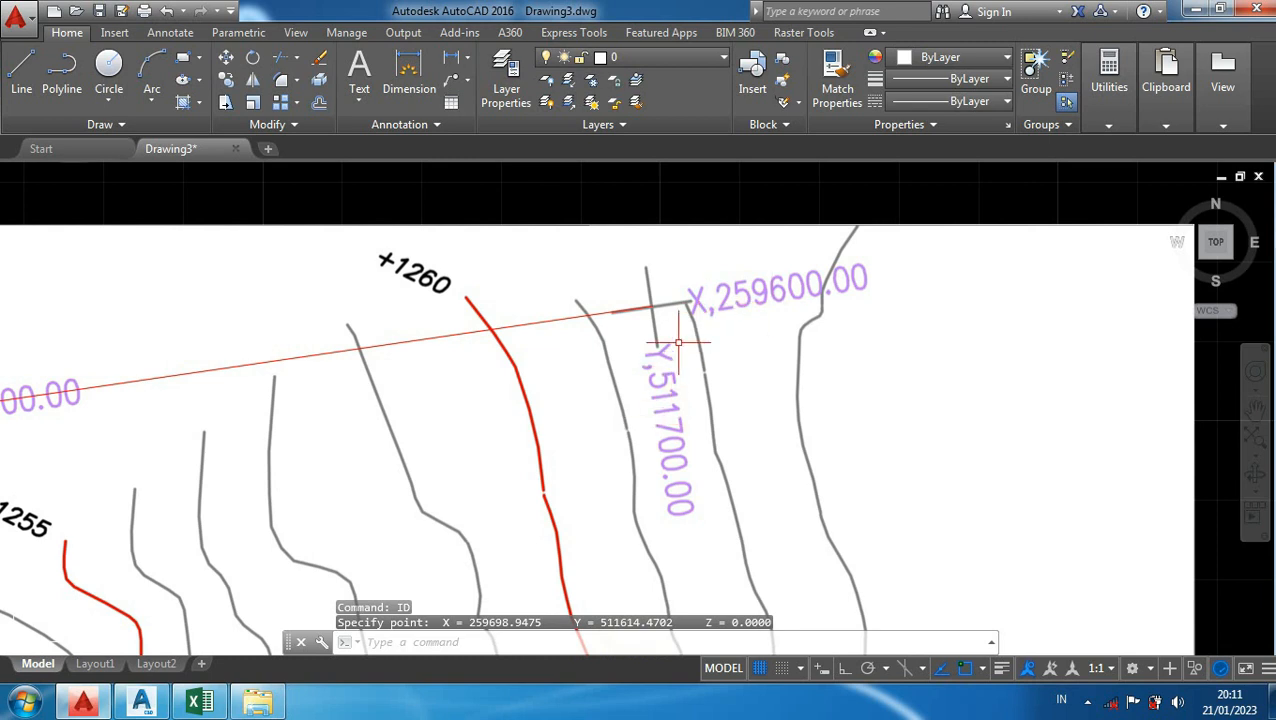
key("Escape")
Step: Examine the labels of the X,259600.00 crosses and the direction of the north arrow near the map's lower edge
scroll(680, 340, "down", 6)
scroll(480, 381, "up", 2)
scroll(467, 371, "up", 6)
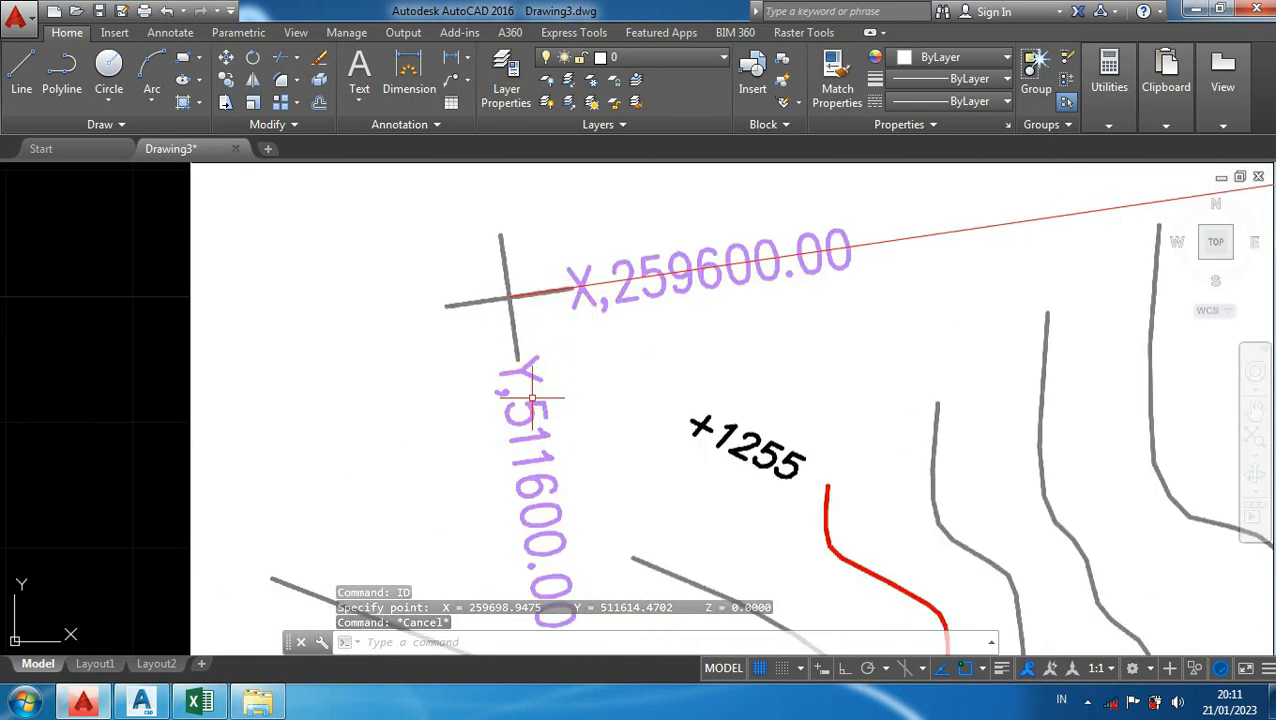
scroll(628, 388, "down", 4)
middle_click_drag(666, 382, 337, 352)
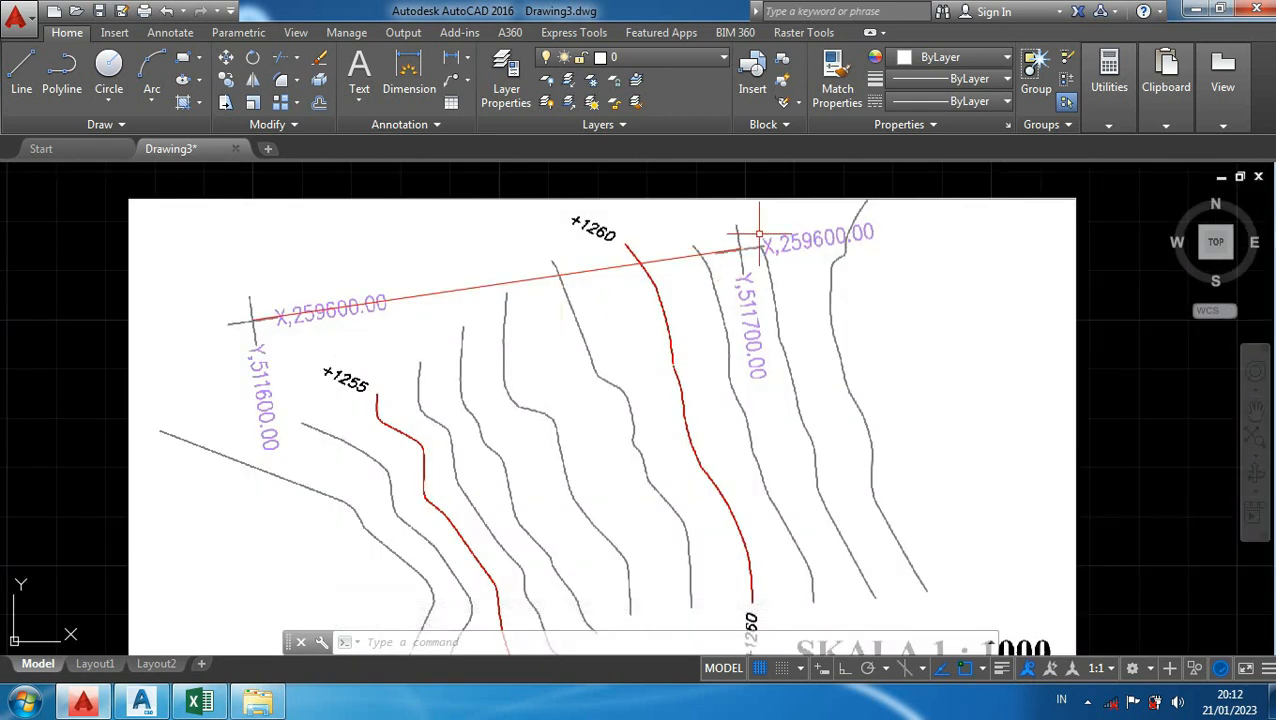
scroll(753, 238, "down", 2)
scroll(755, 245, "down", 1)
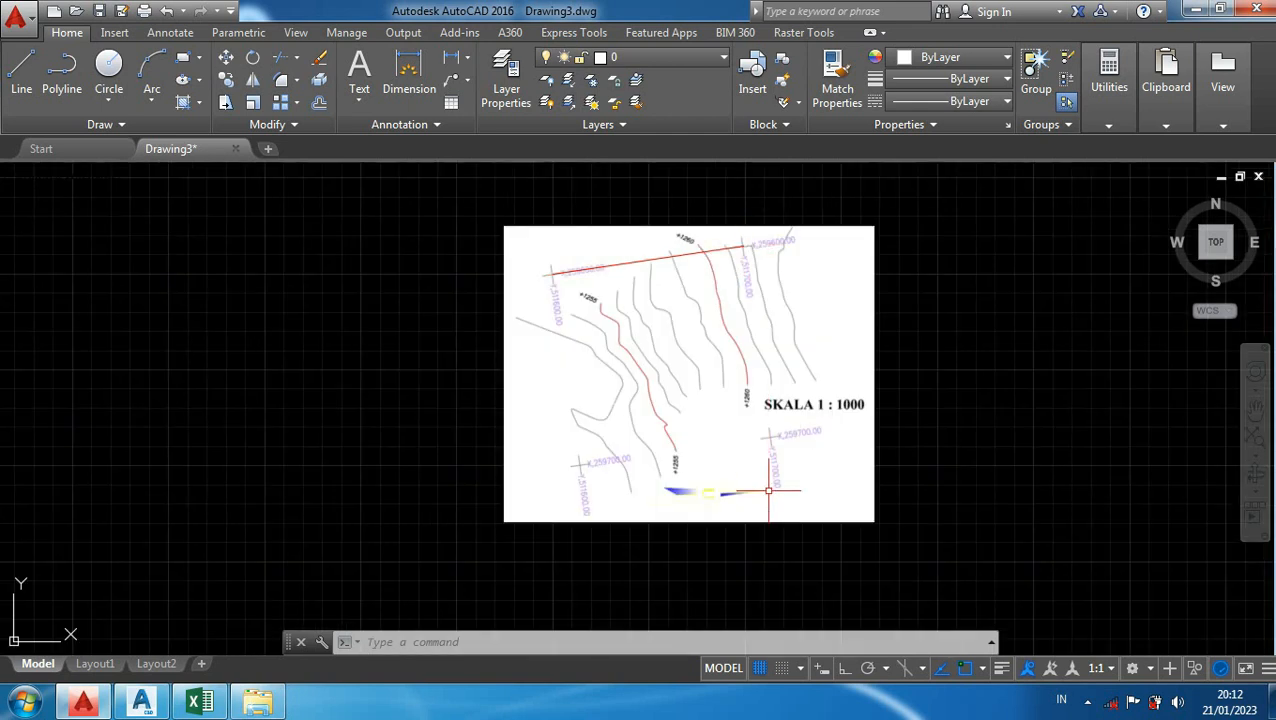
scroll(745, 490, "up", 2)
scroll(652, 472, "up", 5)
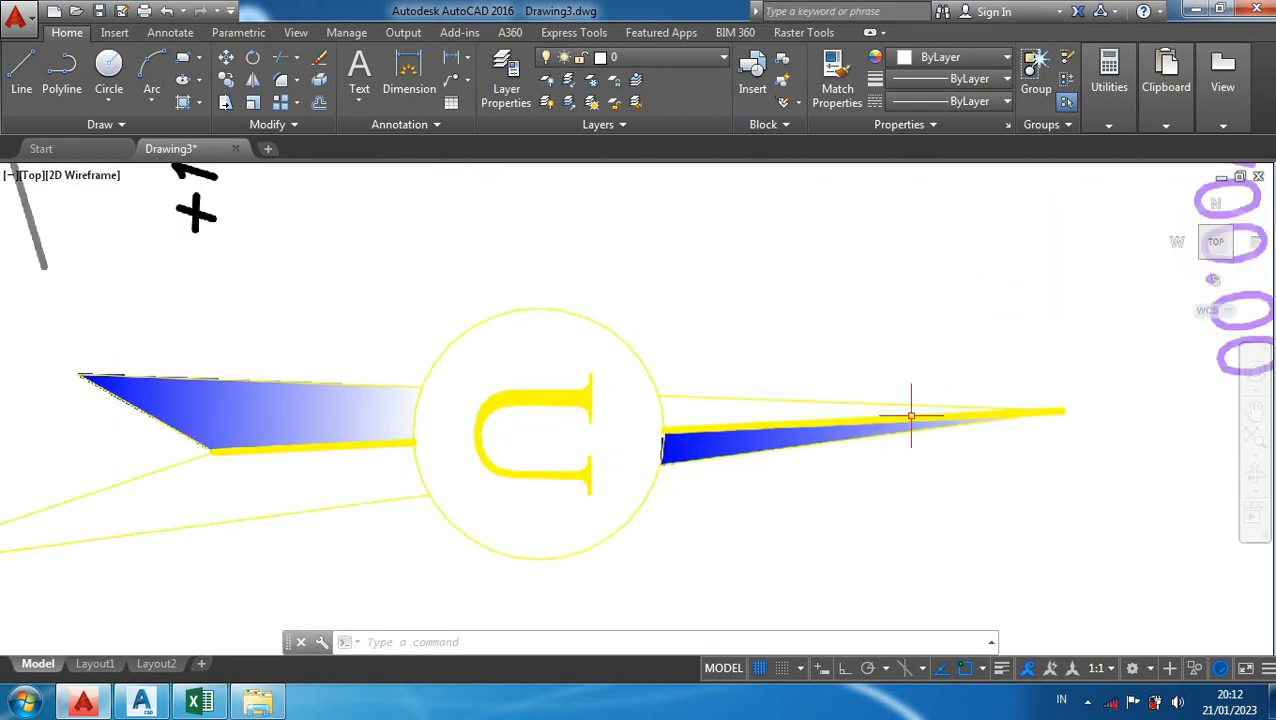
scroll(806, 427, "down", 2)
scroll(756, 400, "down", 3)
middle_click_drag(756, 400, 799, 484)
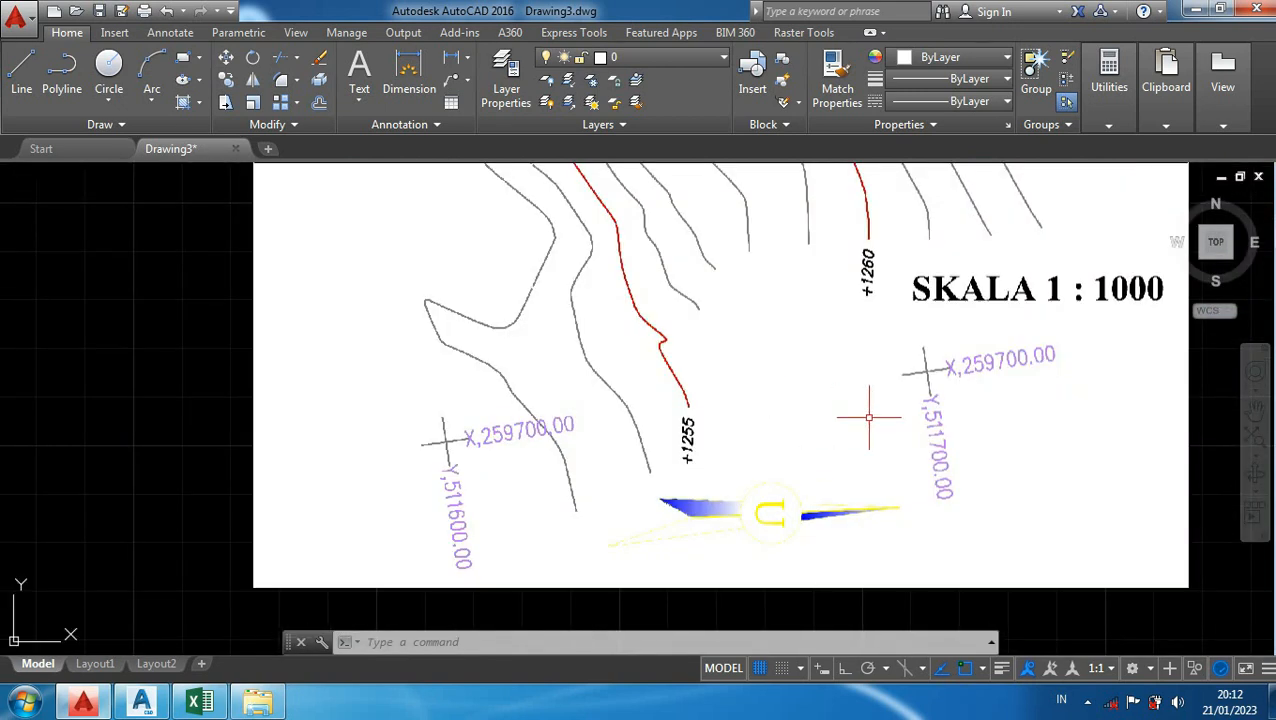
scroll(812, 444, "down", 2)
mouse_move(784, 384)
middle_mouse_down()
mouse_move(735, 253)
mouse_move(780, 399)
middle_mouse_up()
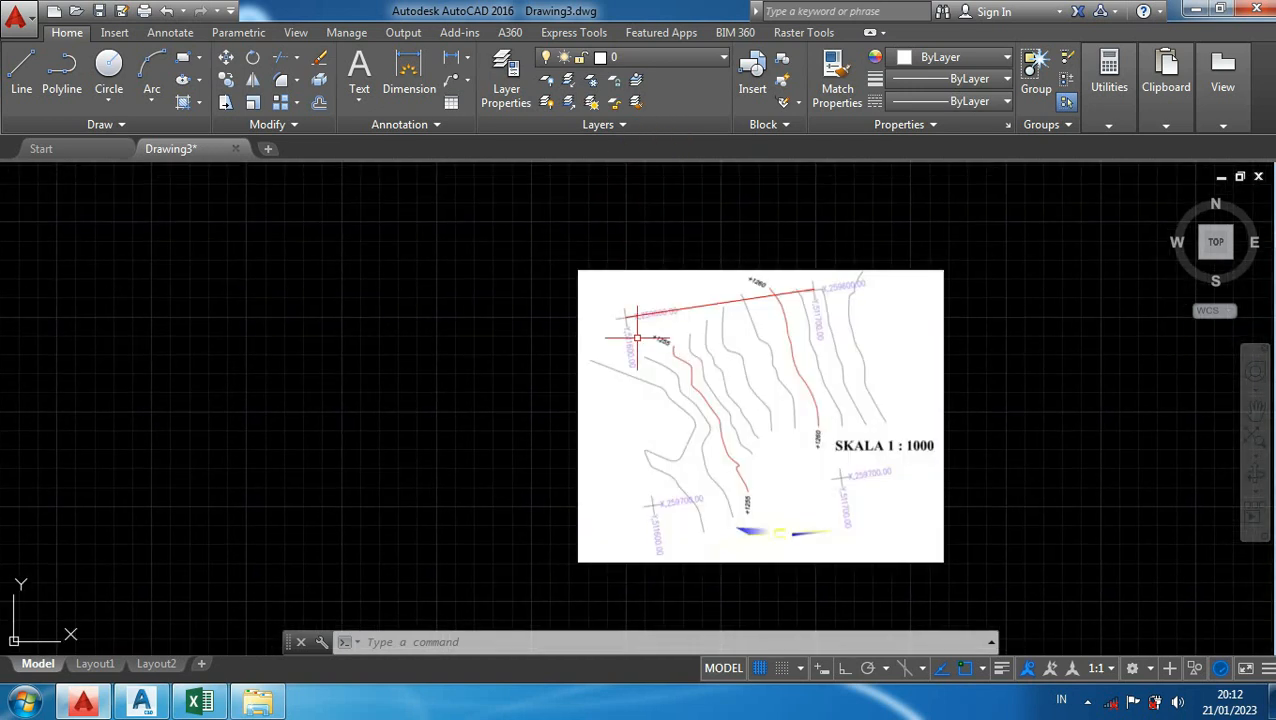
Step: Compare the X and Y labels of the two grid crosses at the ends of the red line
scroll(690, 300, "up", 2)
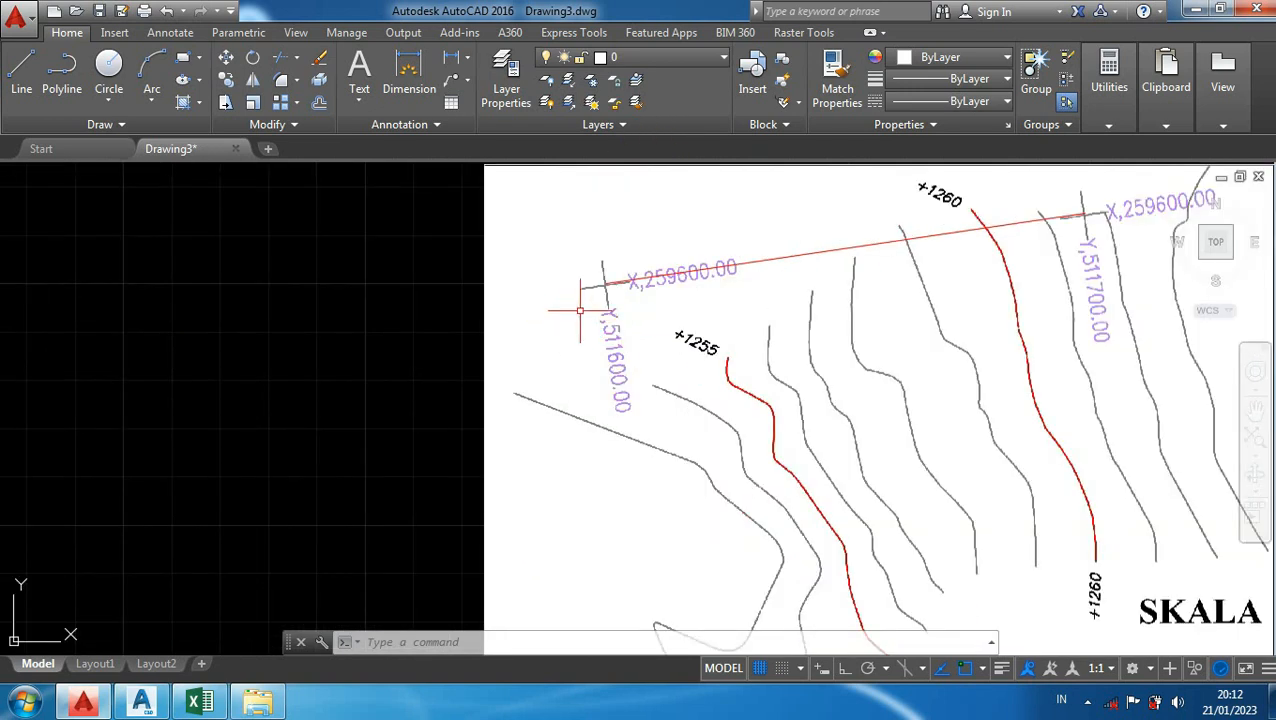
middle_click_drag(443, 337, 311, 405)
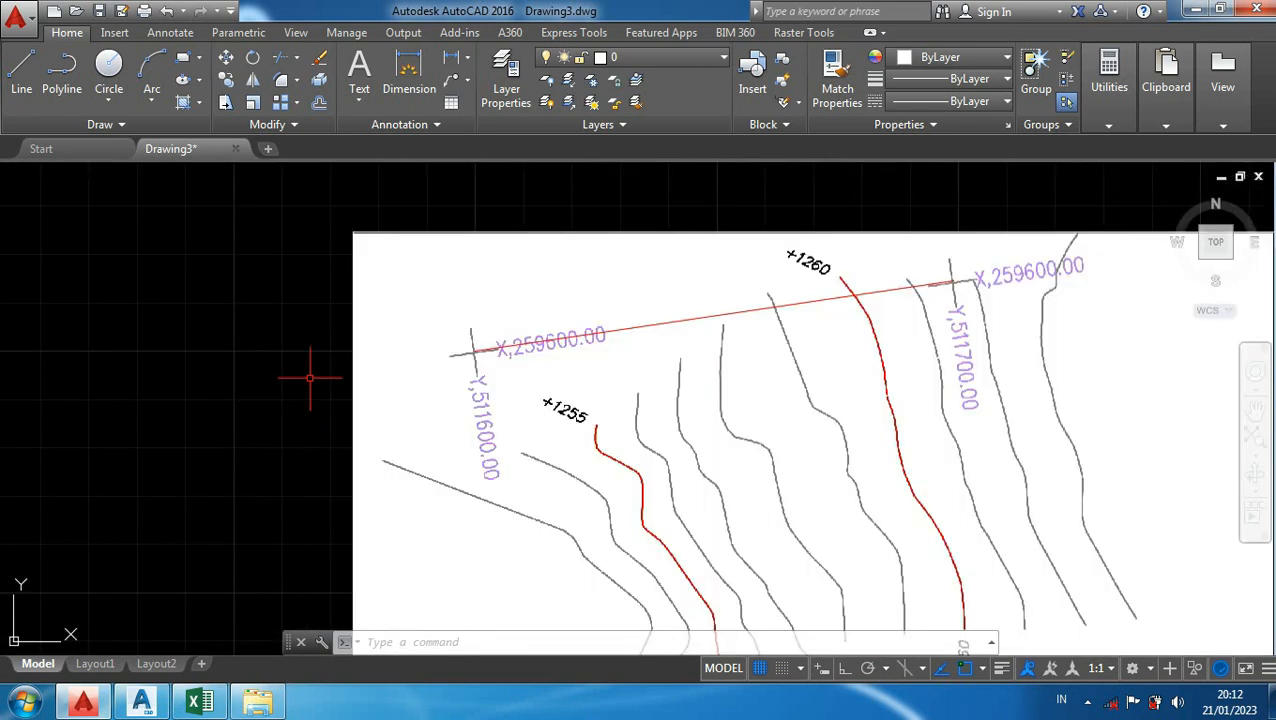
scroll(976, 284, "up", 2)
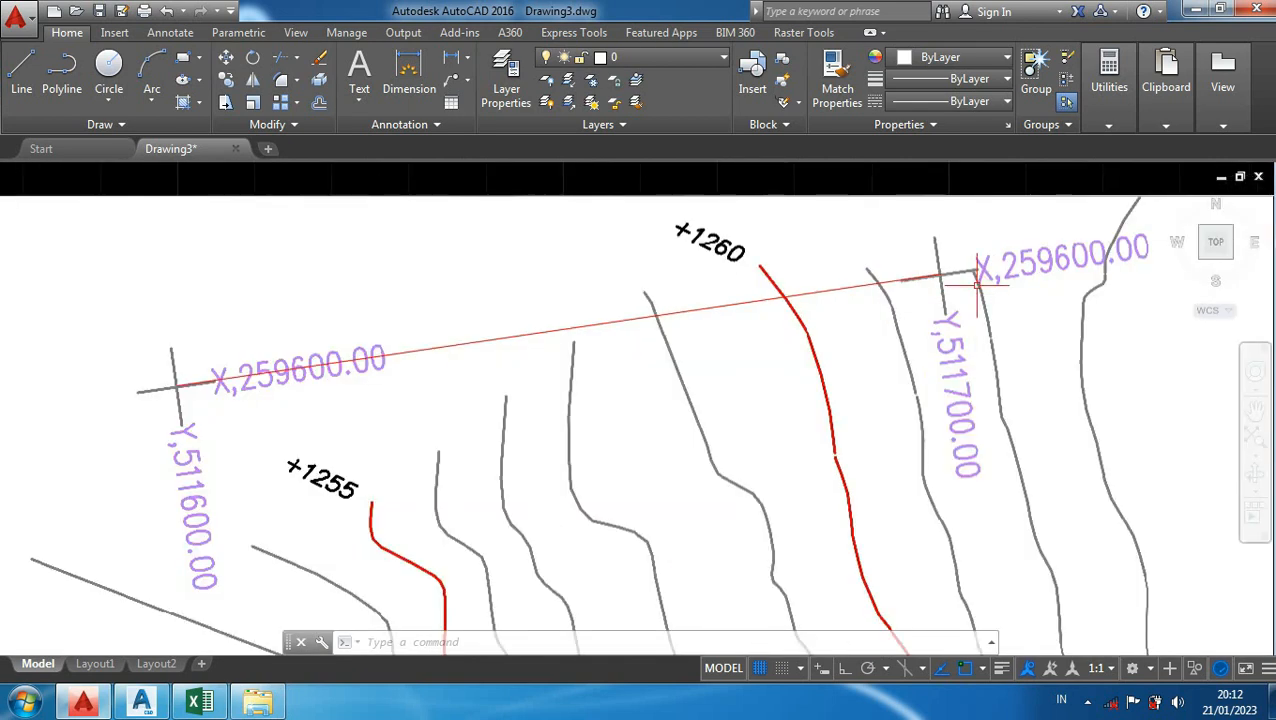
scroll(976, 284, "down", 1)
scroll(928, 282, "up", 1)
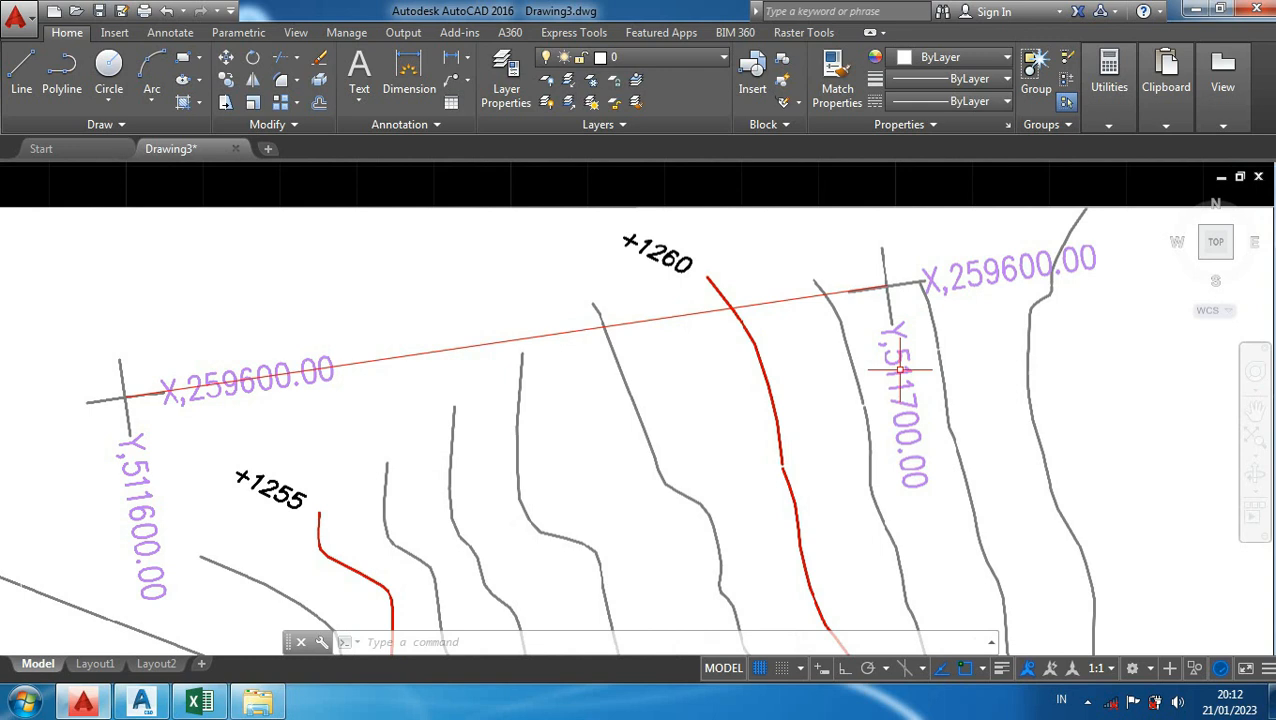
scroll(848, 360, "down", 1)
middle_click_drag(615, 242, 613, 213)
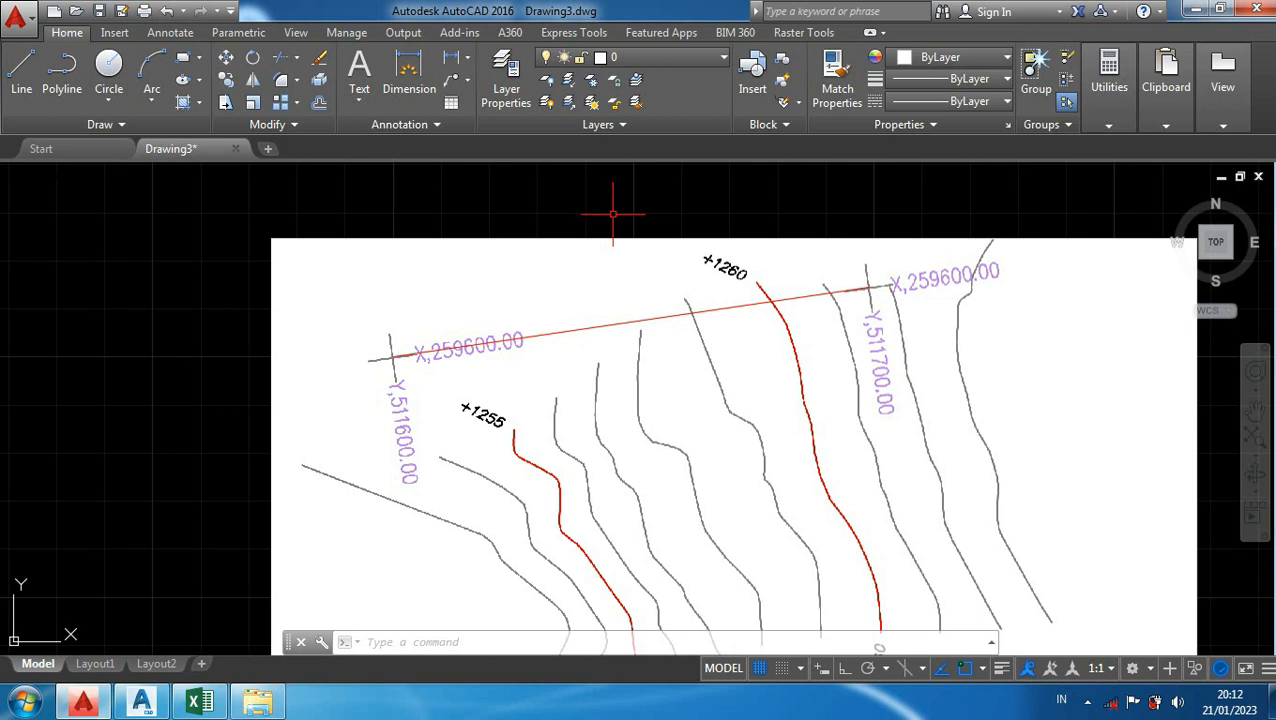
Step: Set the point style to a circle with a plus cross through it, keeping the size relative to the screen
type("Py")
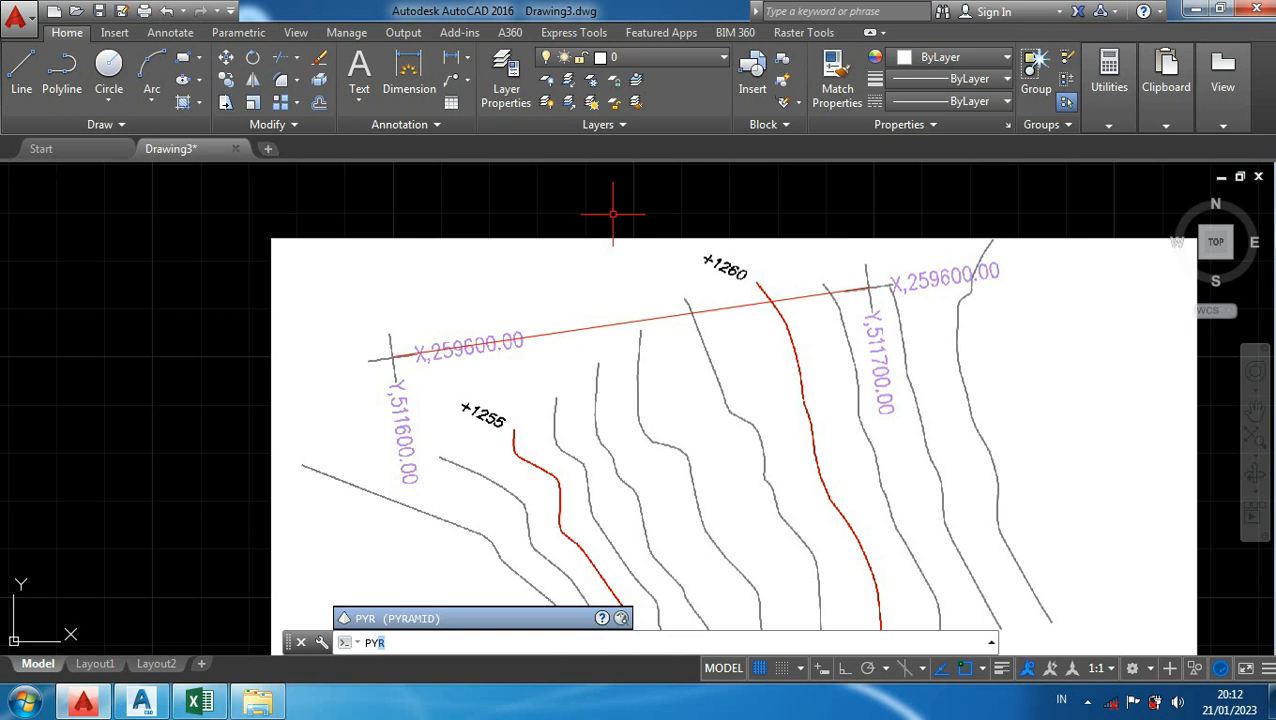
type("Type")
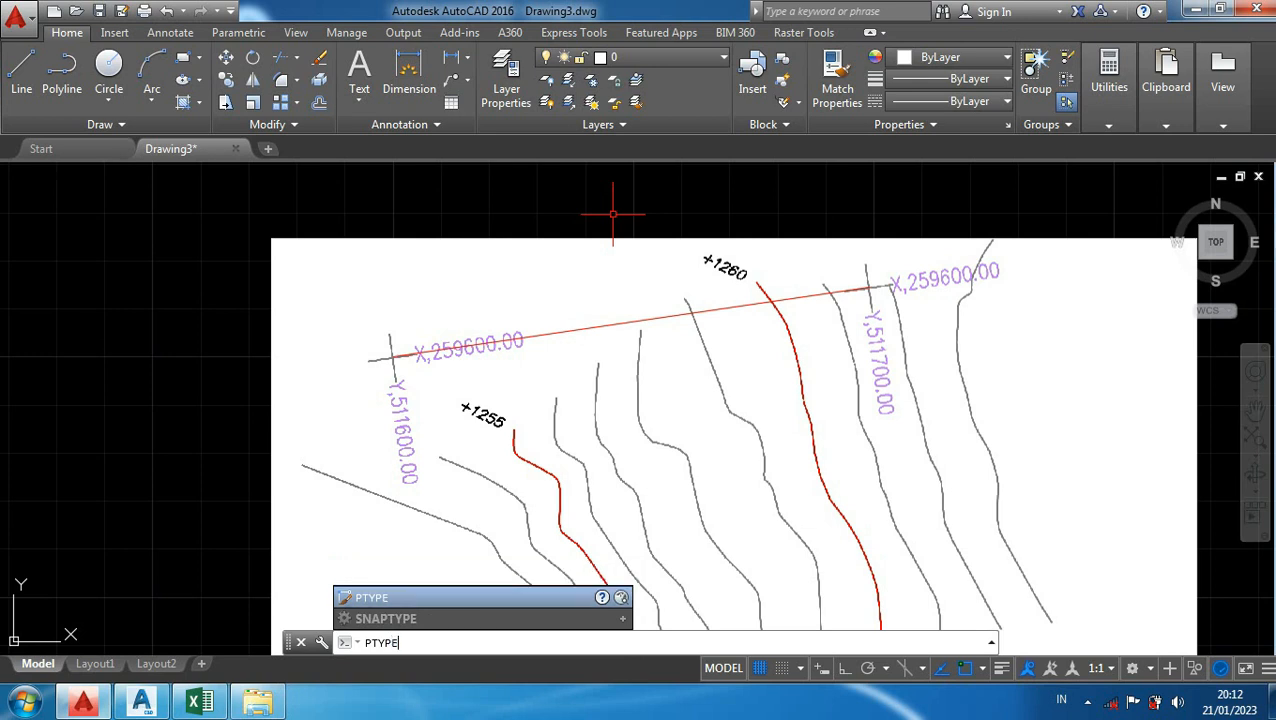
key("Return")
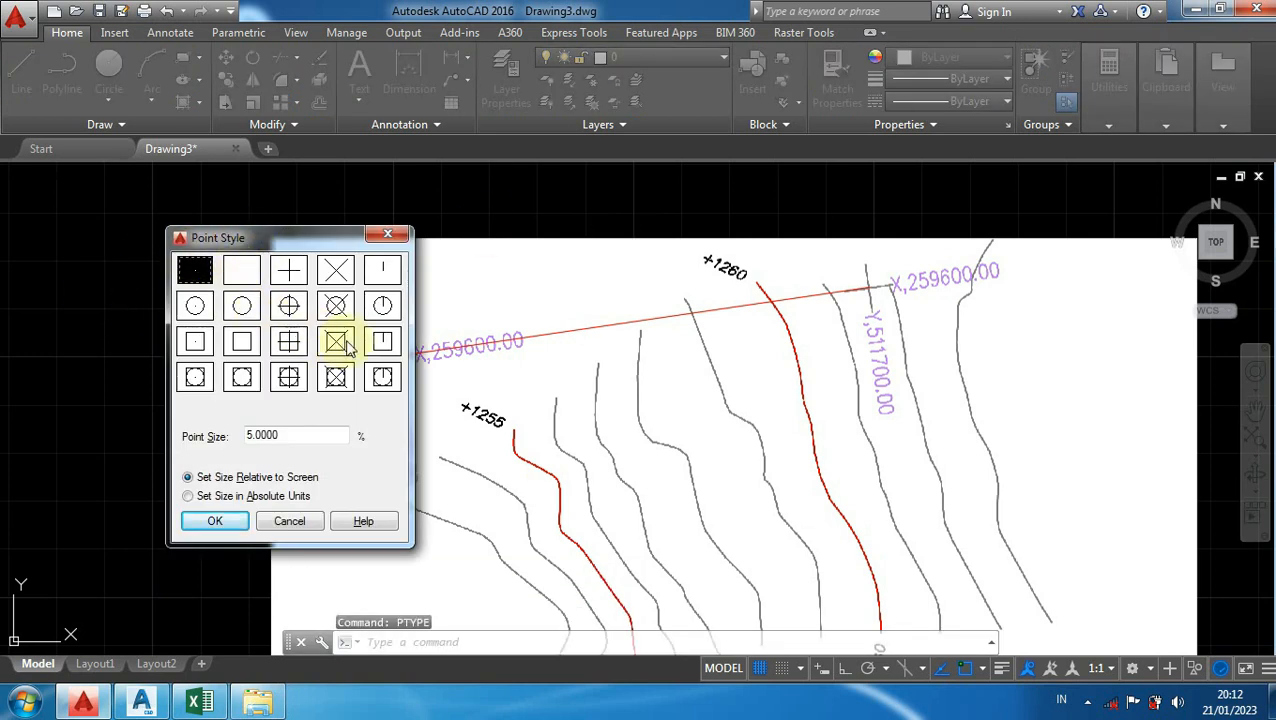
left_click(290, 310)
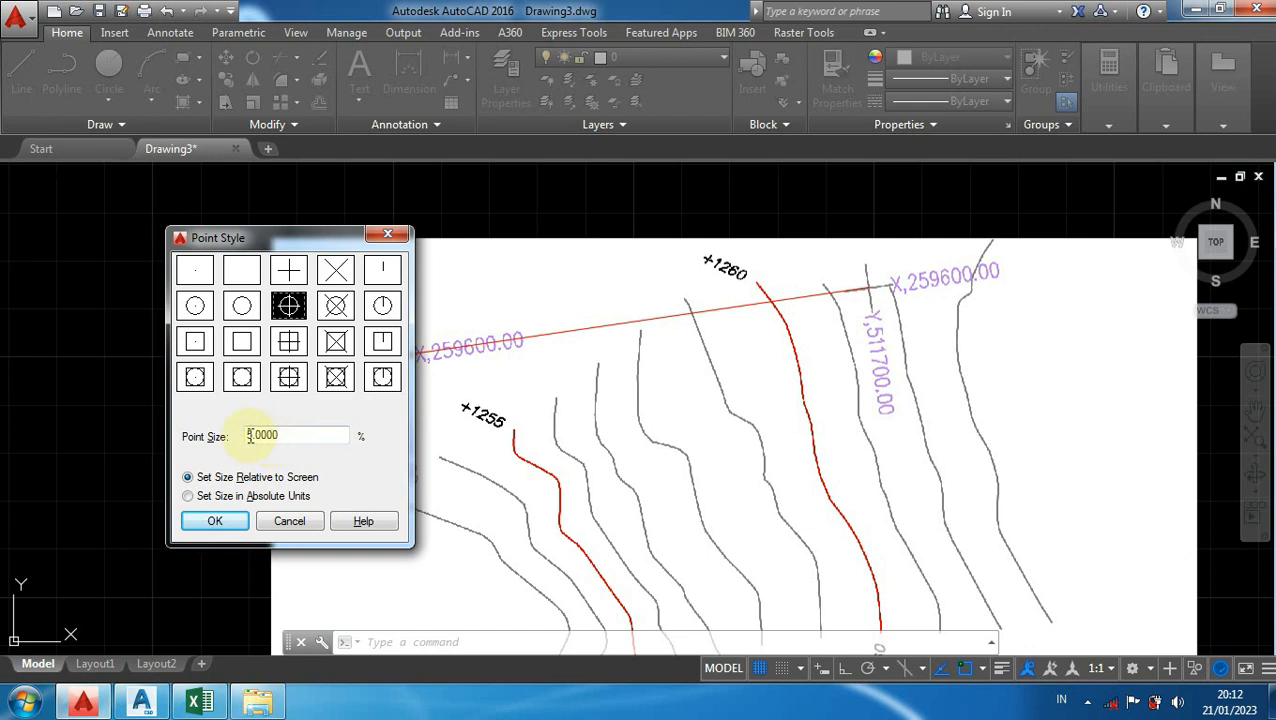
left_click(215, 523)
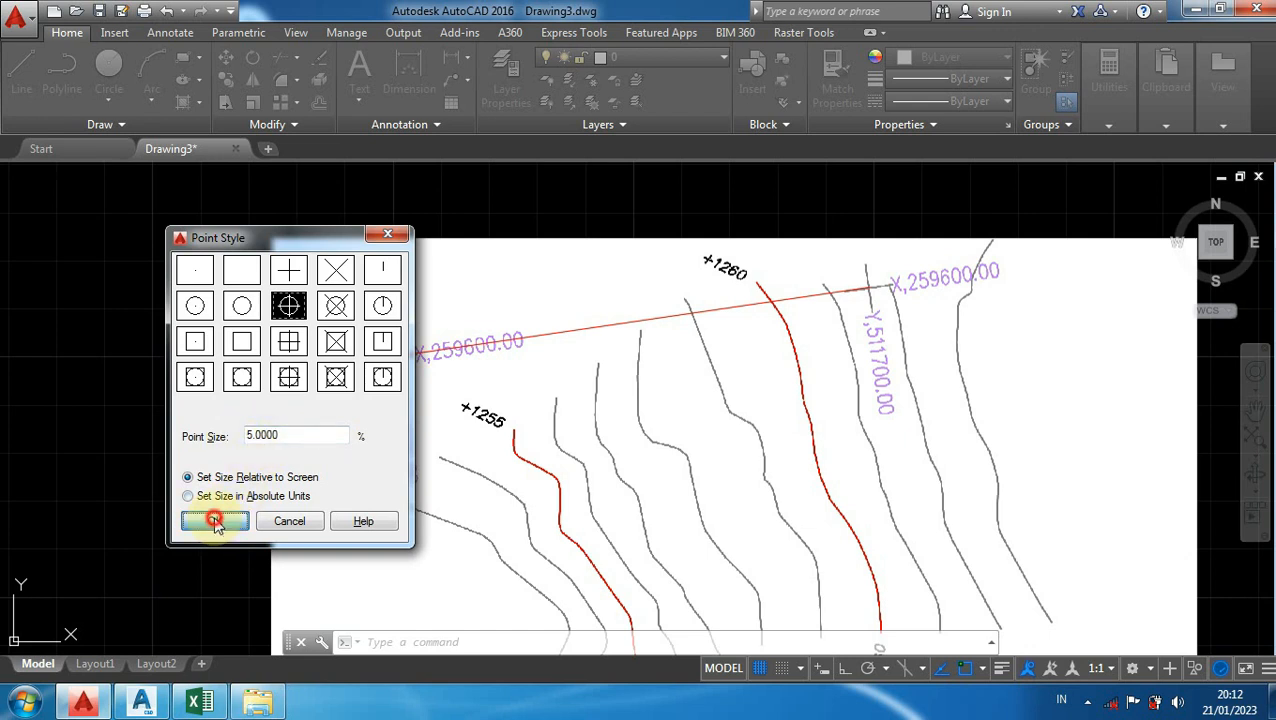
Step: Place a point at the centre of the X,259600.00 / Y,511600.00 grid cross
type("PO")
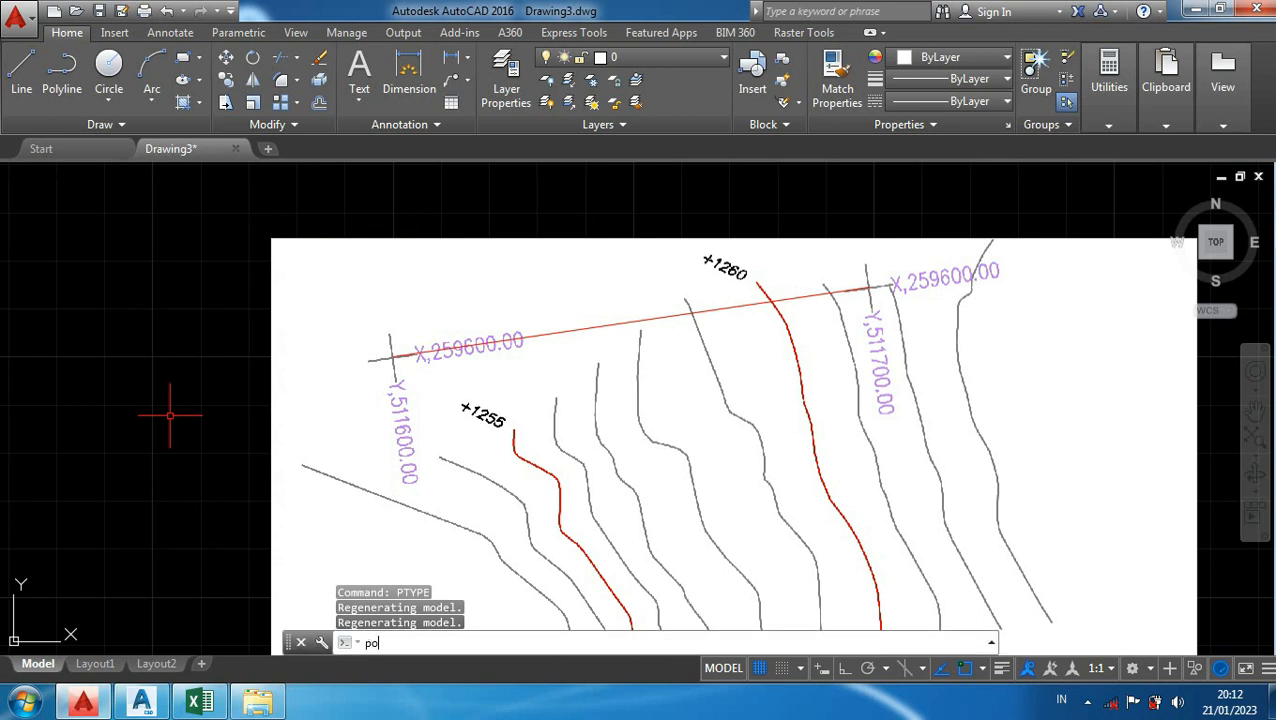
key("Return")
scroll(390, 356, "up", 6)
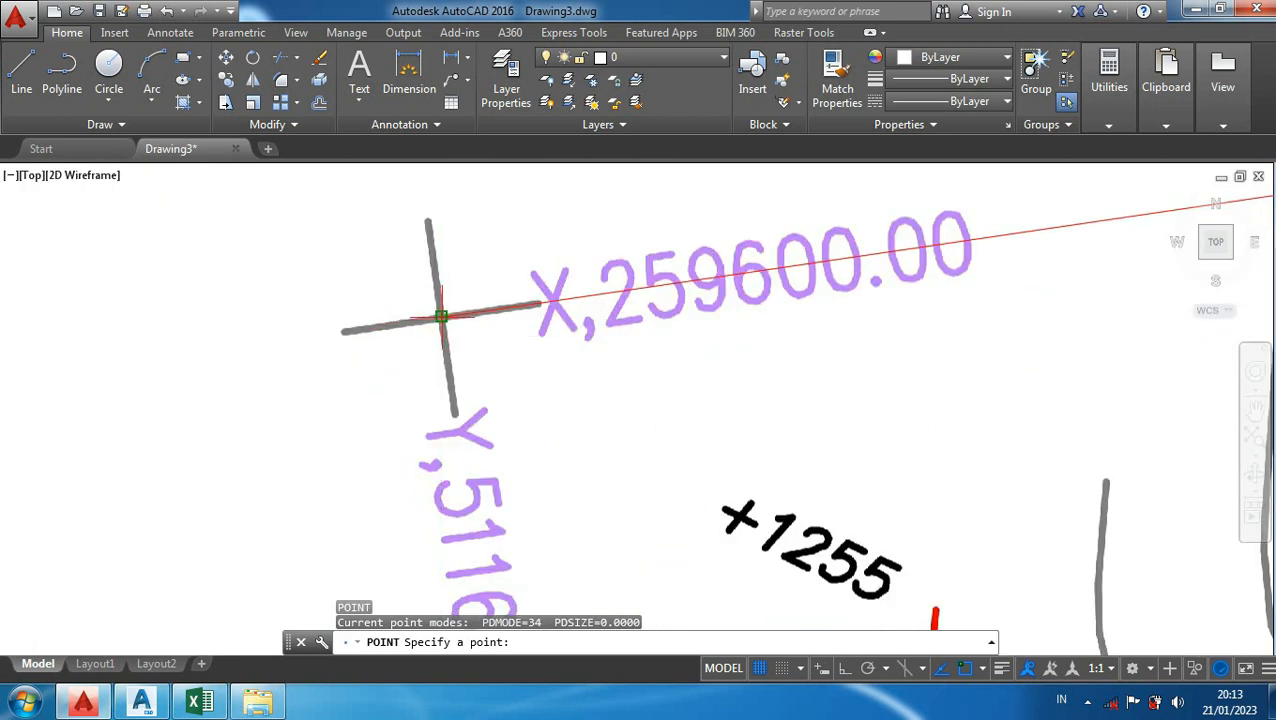
left_click(440, 316)
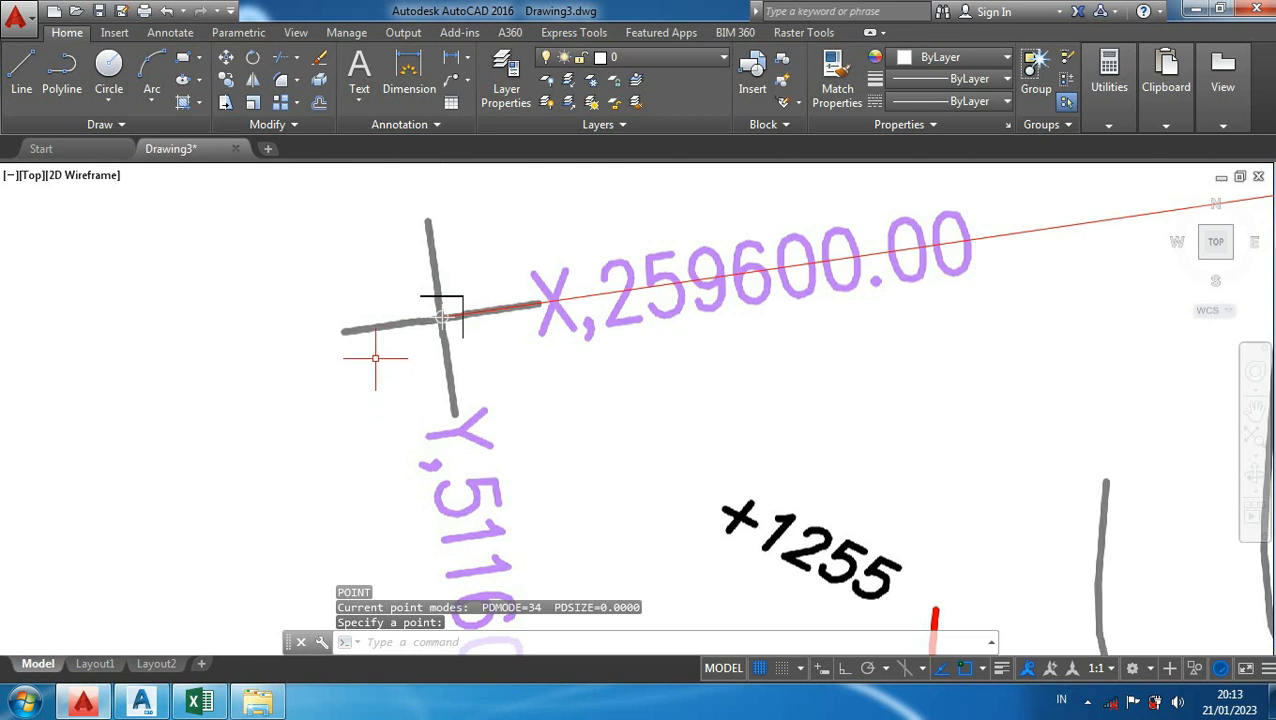
key("Escape")
Step: Change the colour of the point at the X,259600.00 / Y,511600.00 cross centre to Blue
scroll(447, 313, "up", 3)
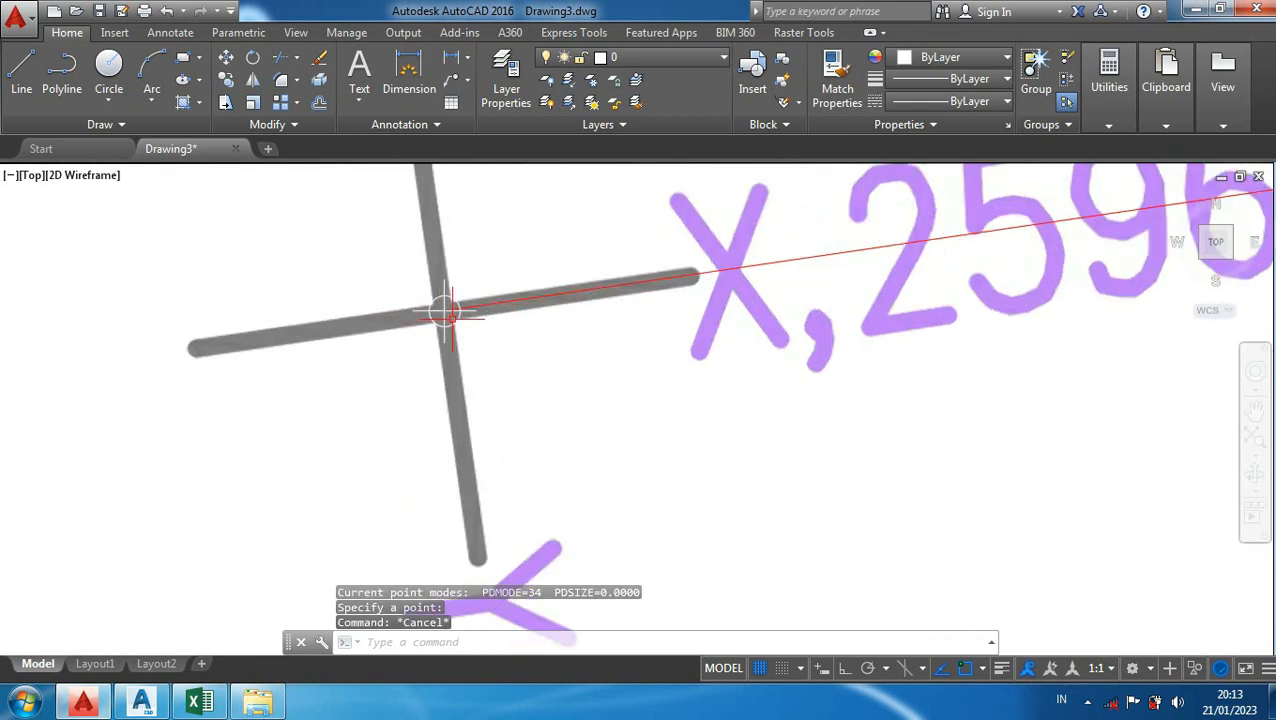
left_click(447, 313)
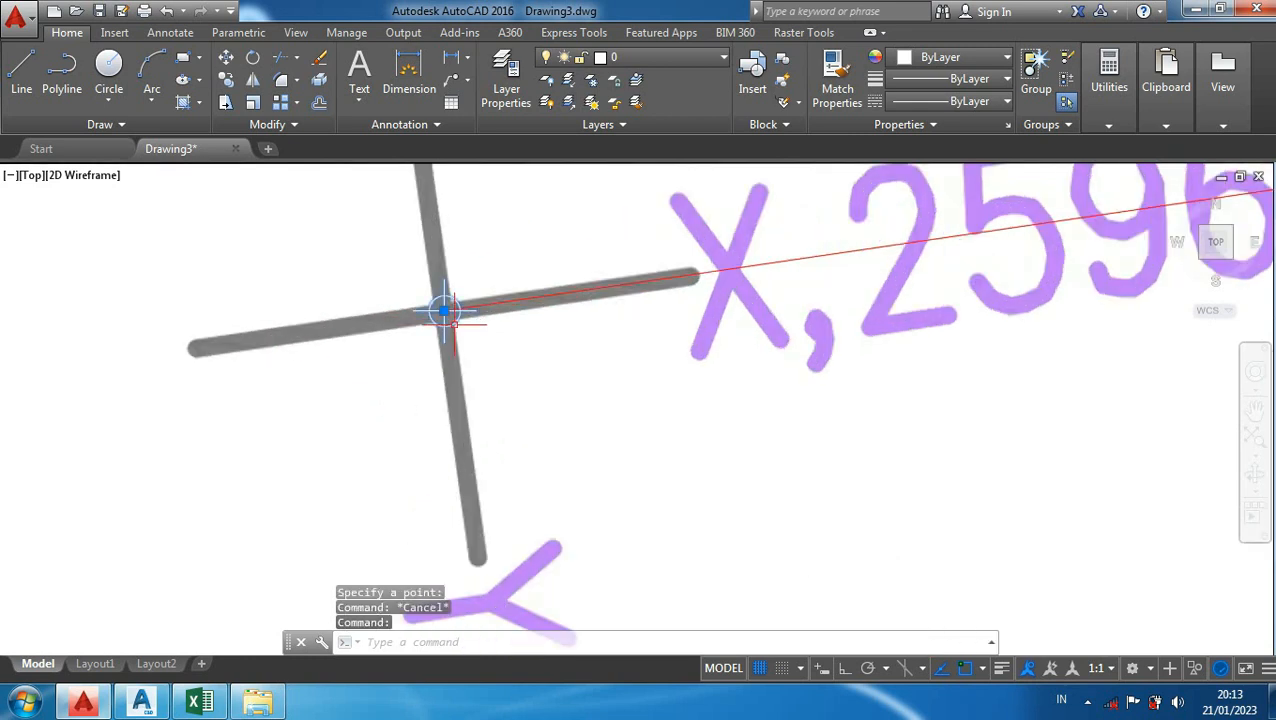
left_click(926, 64)
left_click(975, 243)
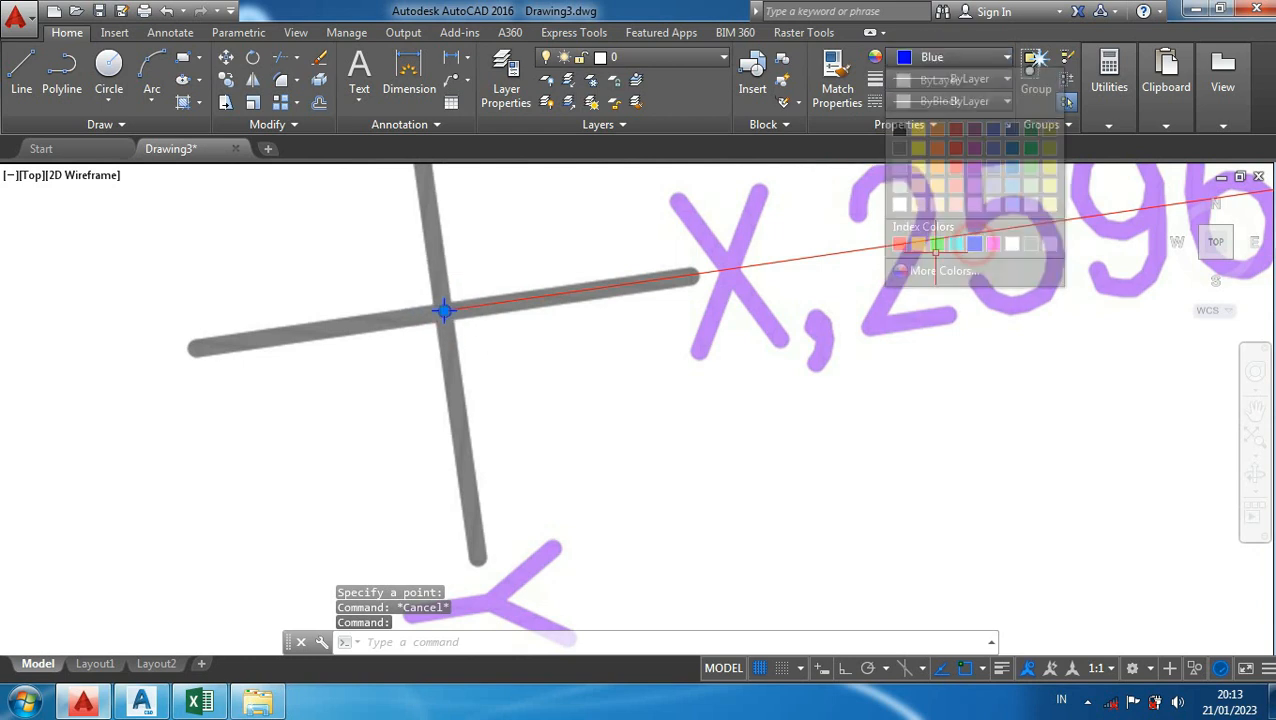
key("Escape")
Step: Copy the blue point from the X,259600.00 / Y,511600.00 cross centre to the coordinates 259600,511700
scroll(457, 302, "up", 3)
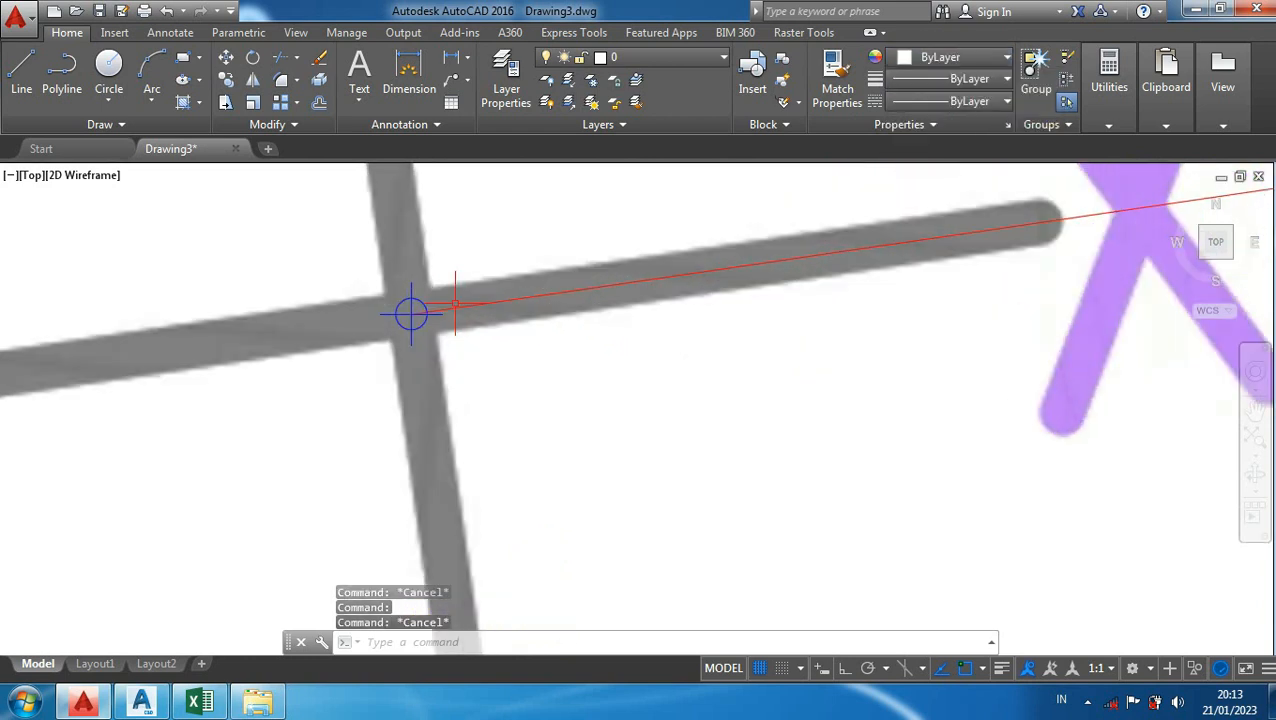
scroll(455, 302, "up", 2)
mouse_move(372, 305)
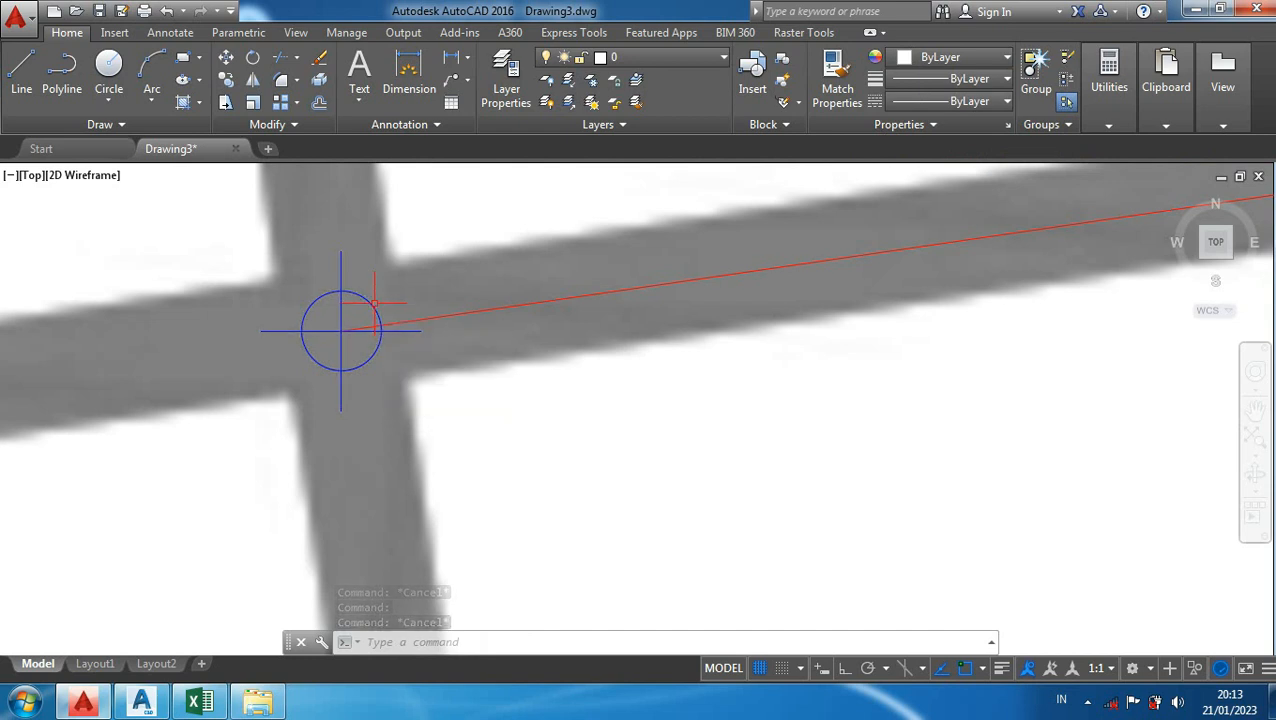
left_click(375, 300)
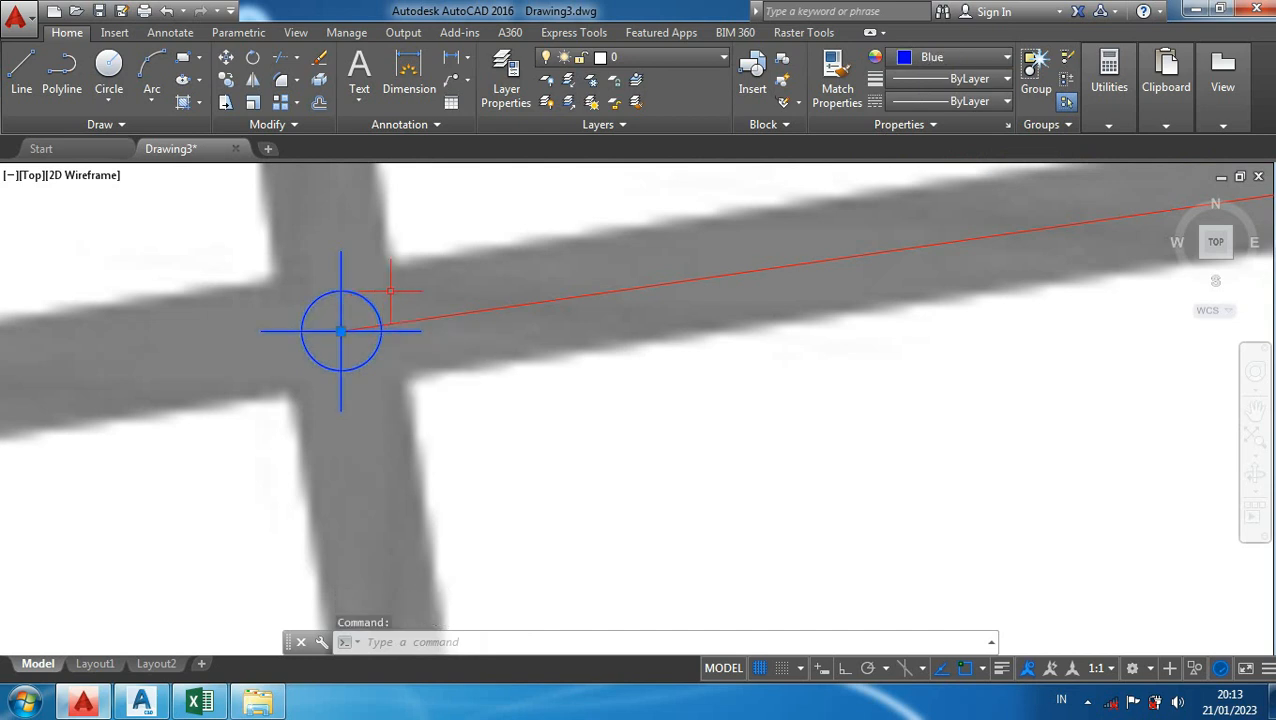
type("co")
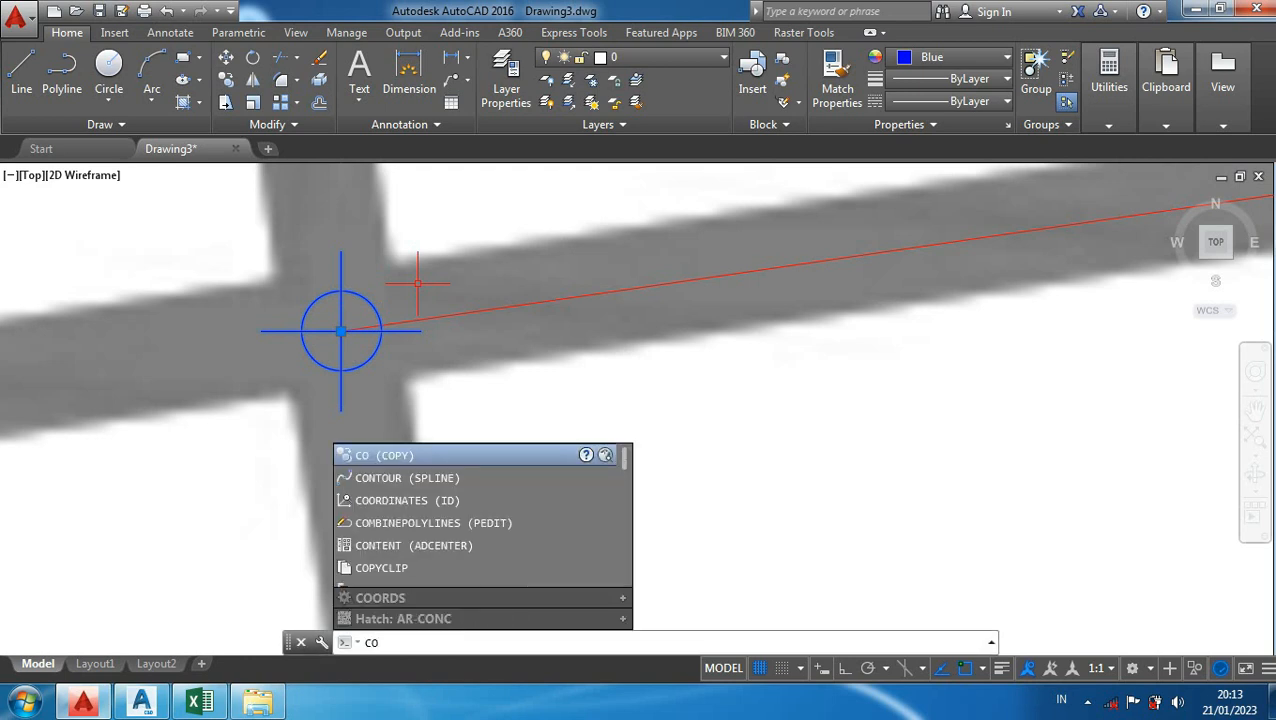
key("Return")
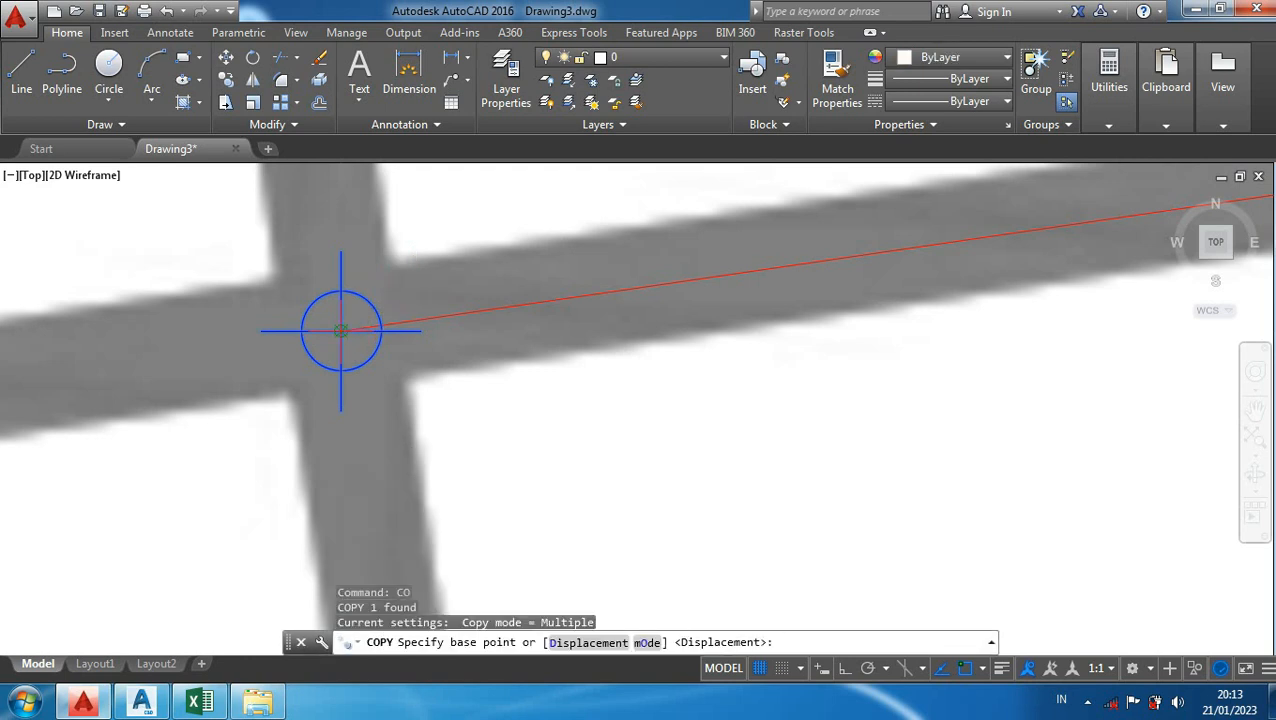
left_click(341, 330)
scroll(550, 342, "down", 10)
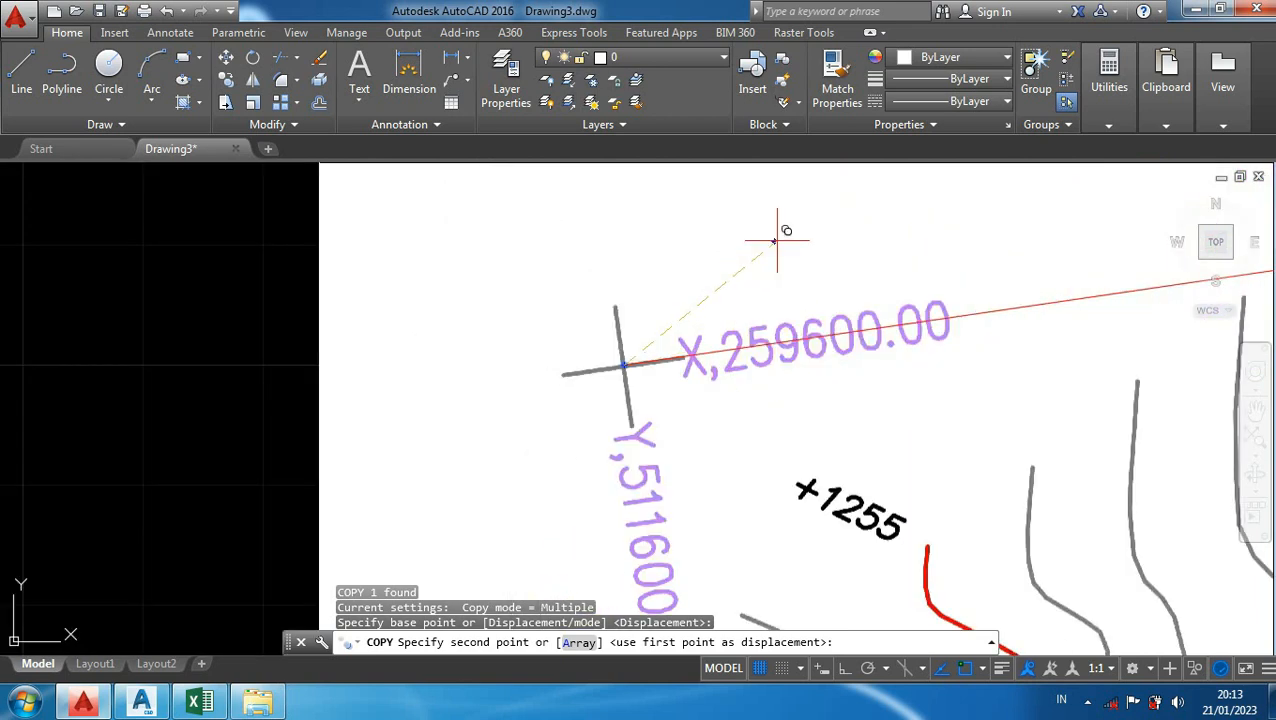
scroll(700, 290, "down", 8)
scroll(610, 322, "up", 8)
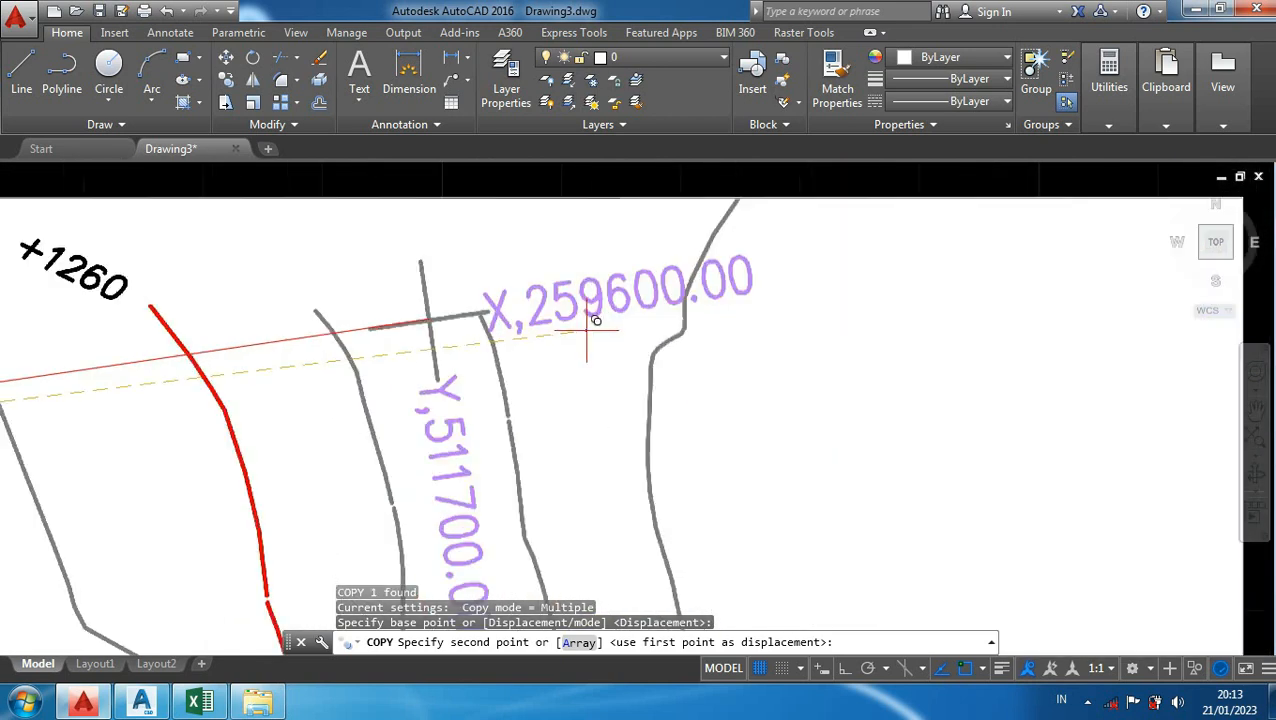
scroll(587, 330, "down", 2)
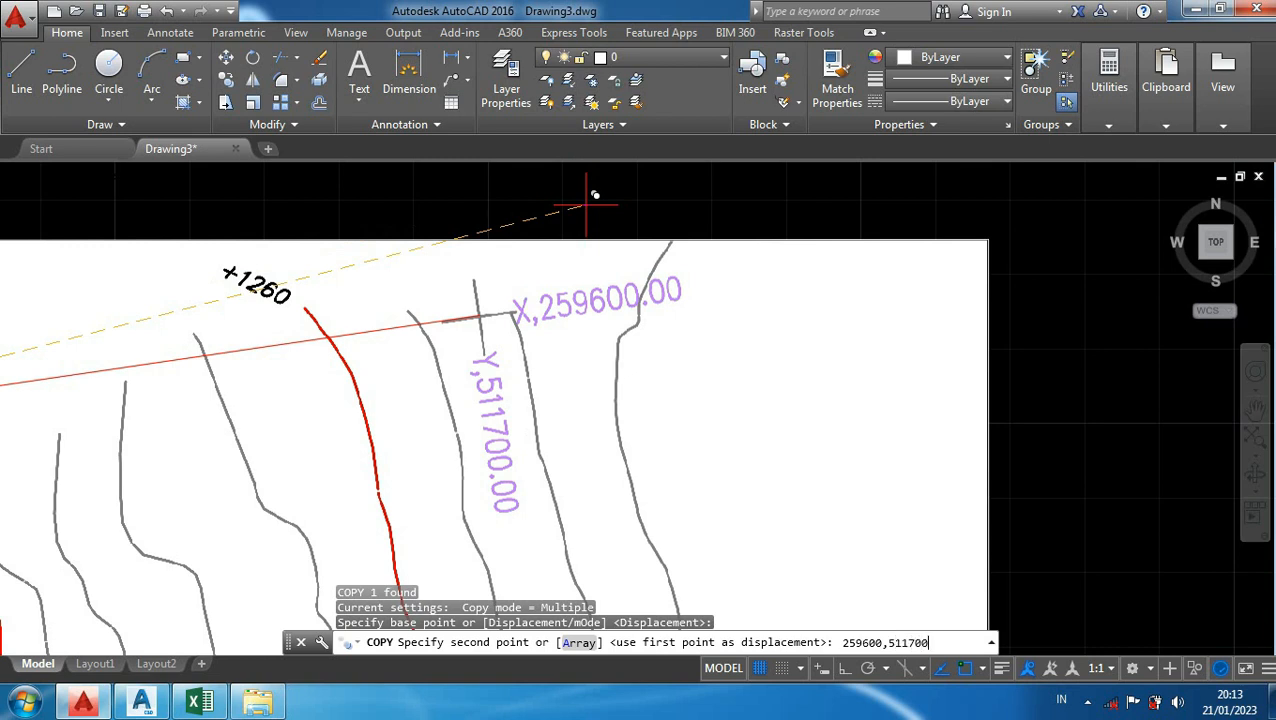
key("Return")
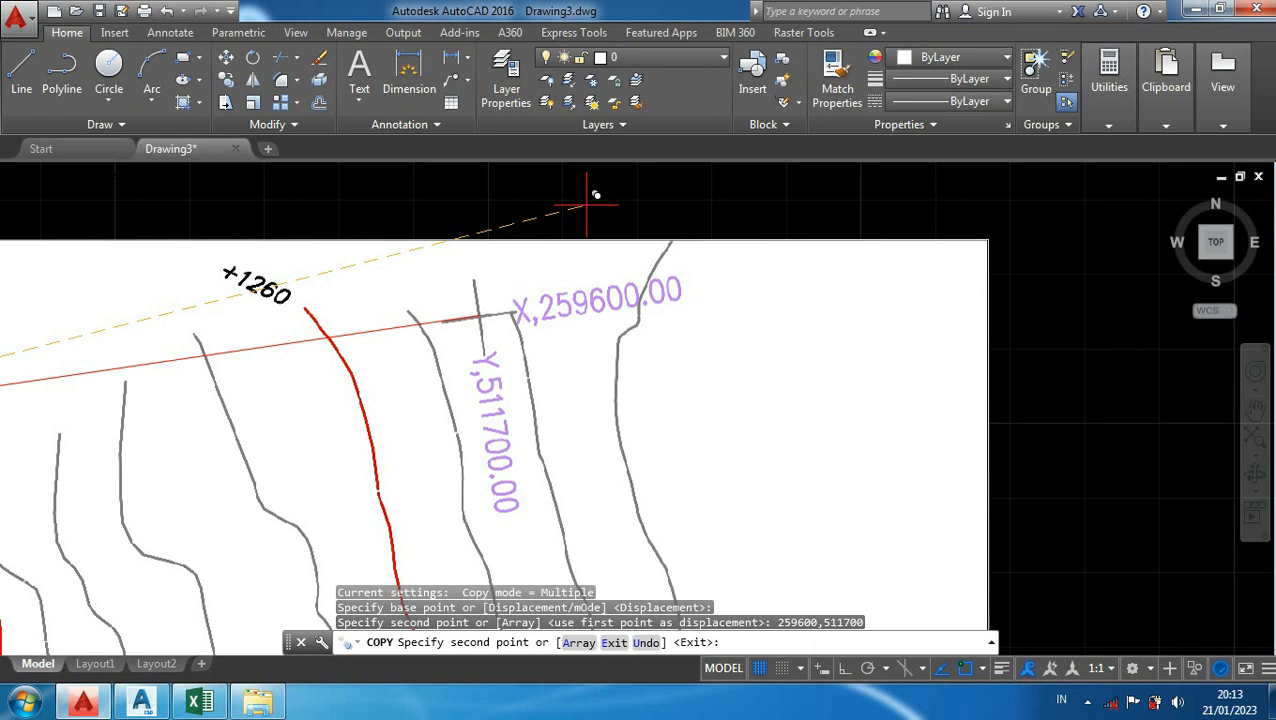
key("Escape")
Step: Examine where the copied blue point lies relative to the map, its red line and the X,259600.00 / Y,511600.00 cross
scroll(584, 199, "down", 5)
middle_click_drag(584, 199, 607, 305)
middle_click_drag(505, 245, 541, 287)
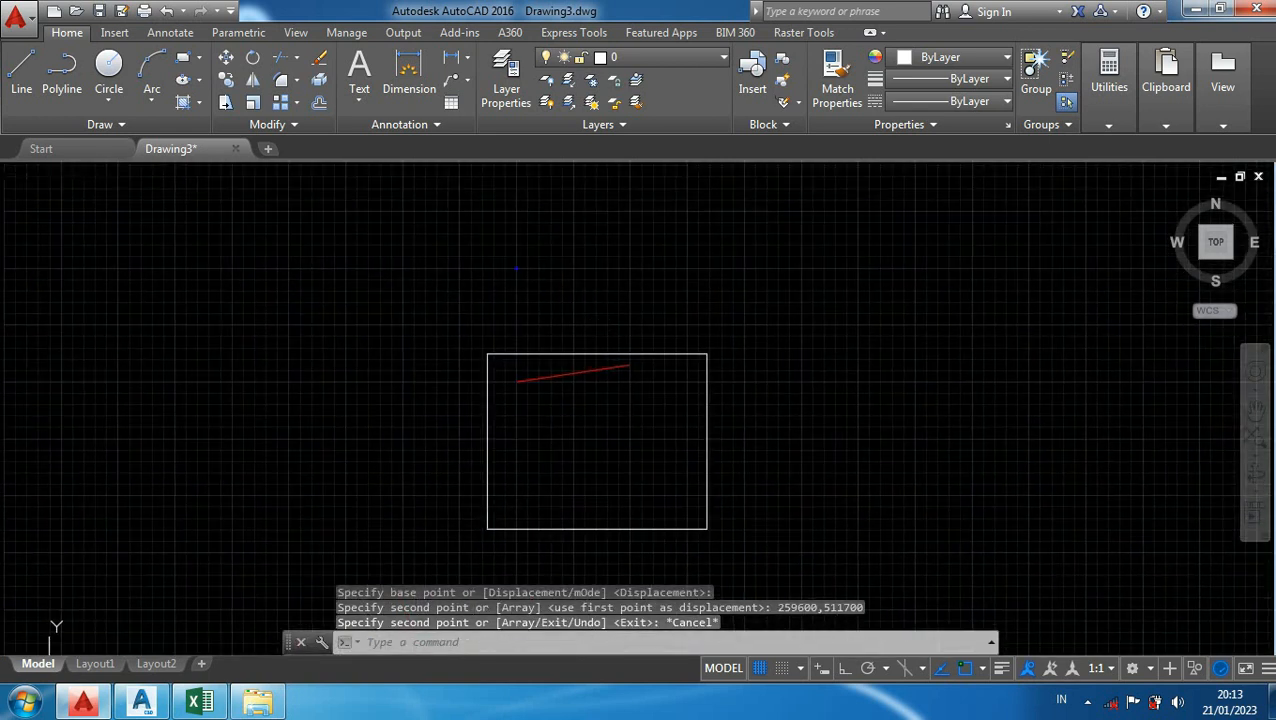
scroll(531, 277, "up", 6)
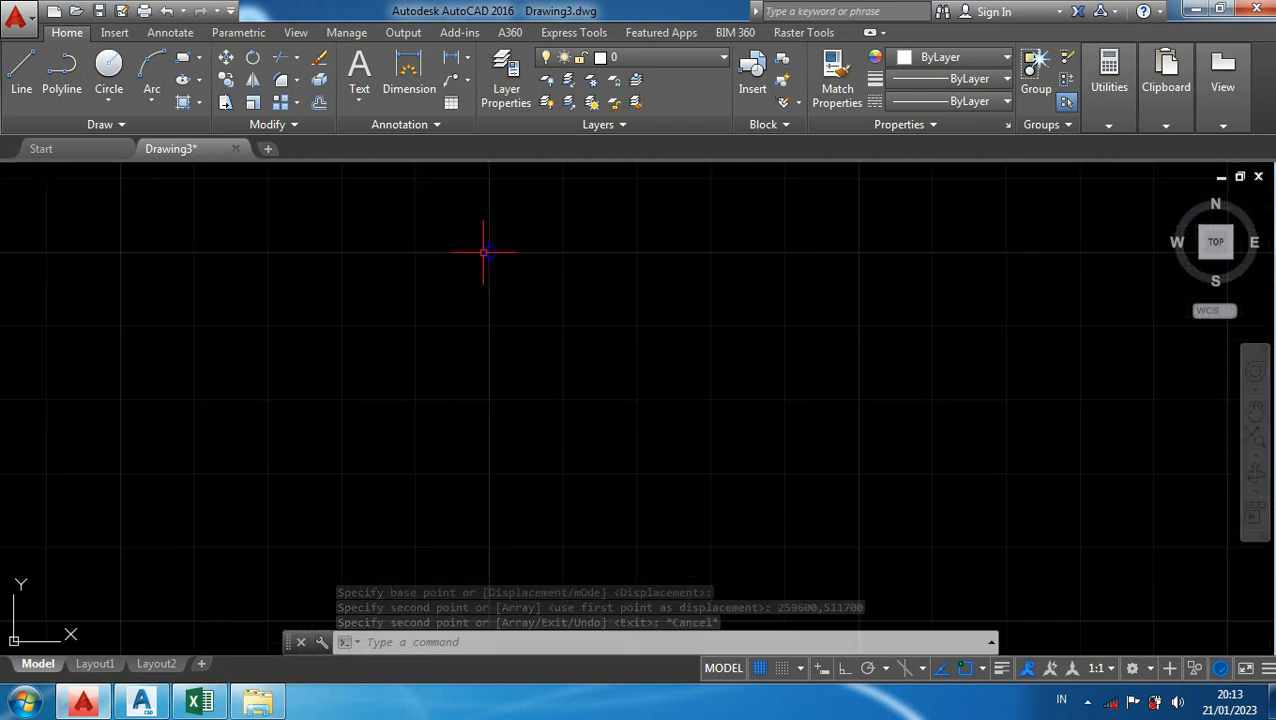
scroll(495, 252, "down", 4)
scroll(507, 250, "down", 4)
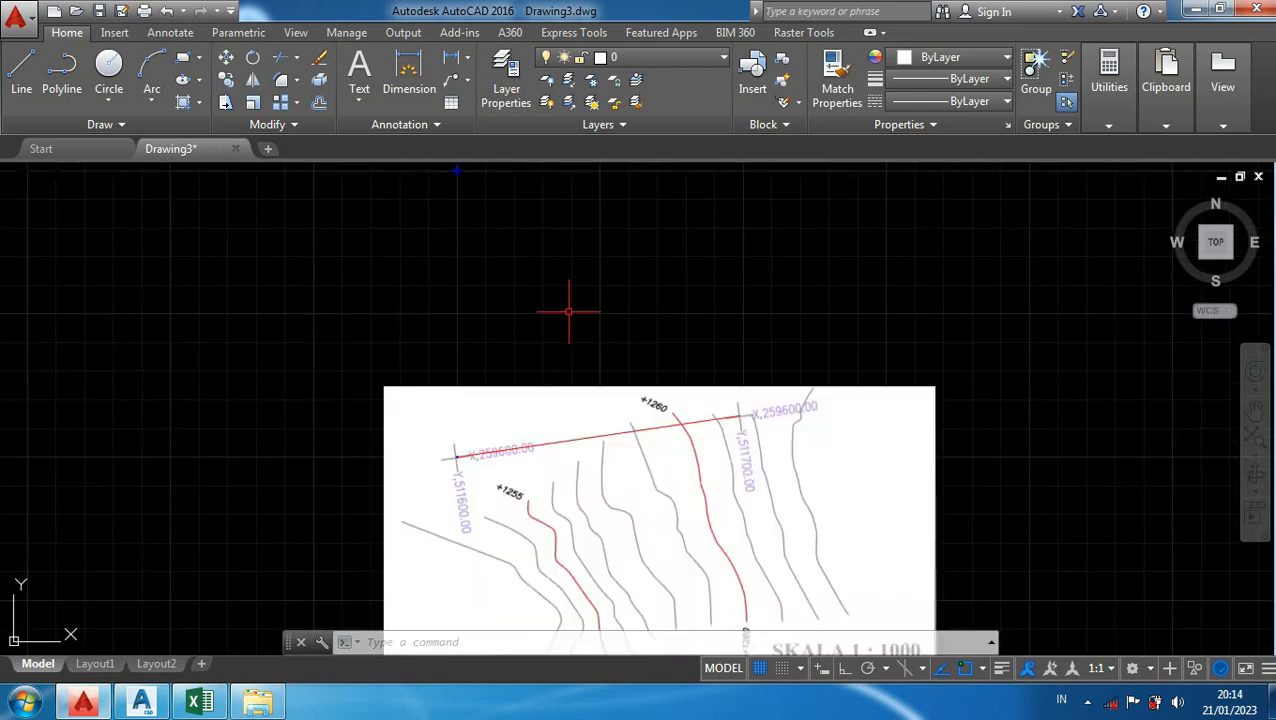
scroll(568, 311, "down", 2)
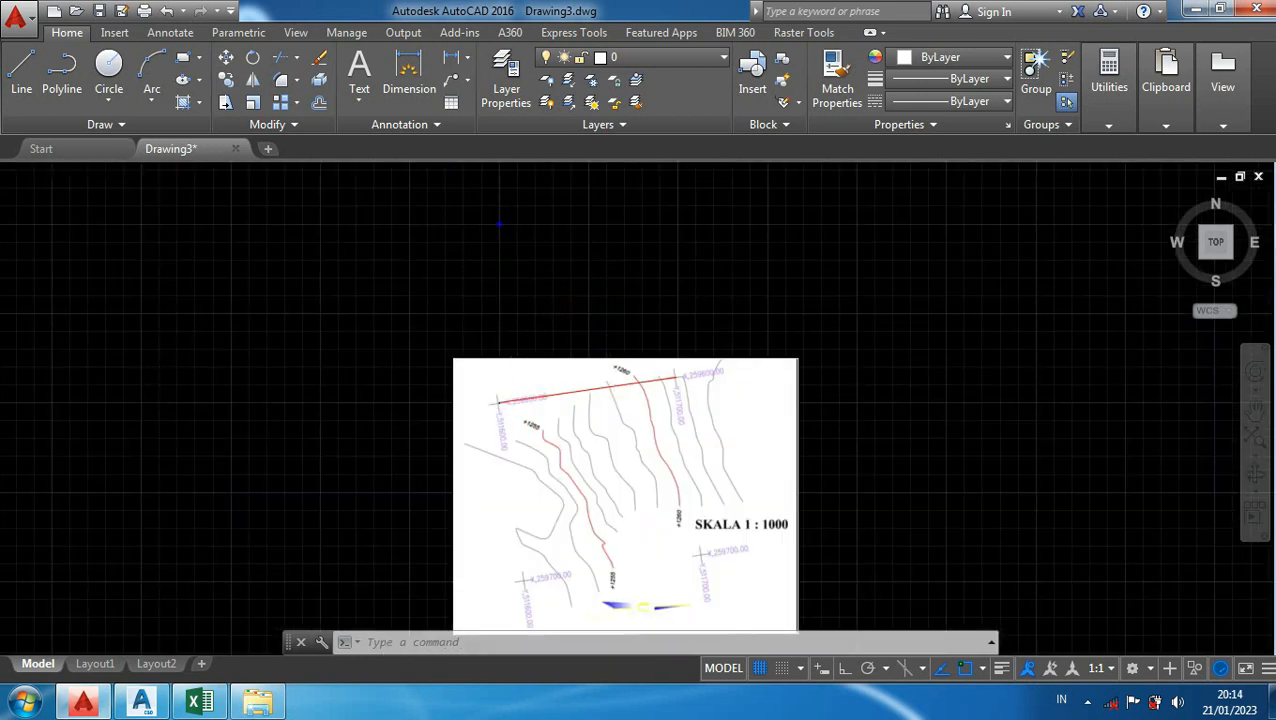
scroll(482, 395, "up", 5)
scroll(435, 397, "up", 3)
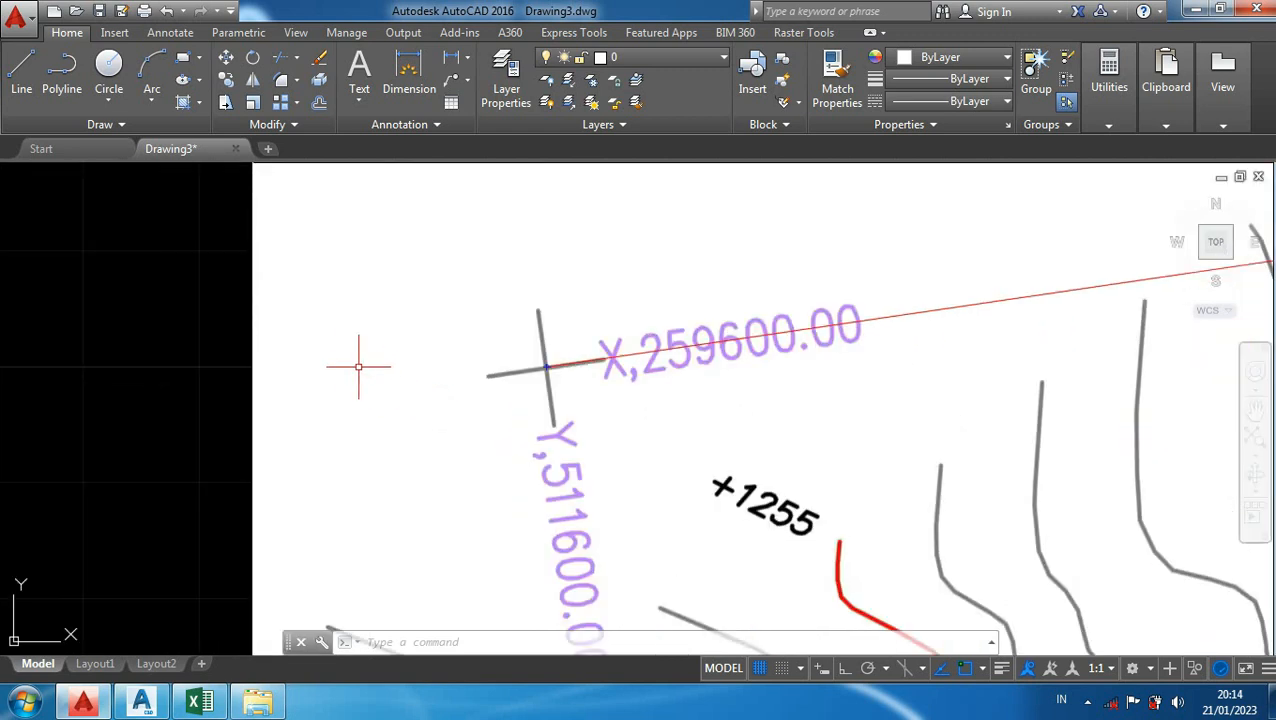
scroll(342, 362, "down", 3)
scroll(315, 385, "down", 2)
middle_click_drag(274, 389, 351, 327)
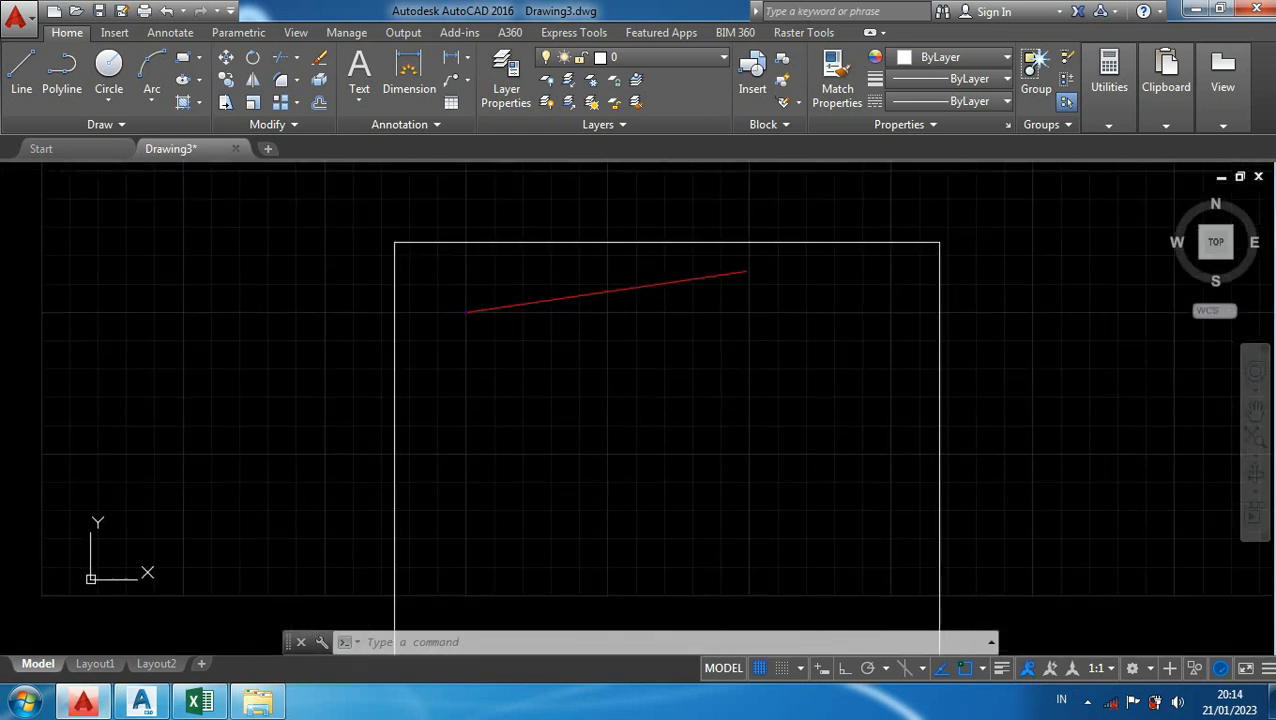
scroll(306, 342, "down", 2)
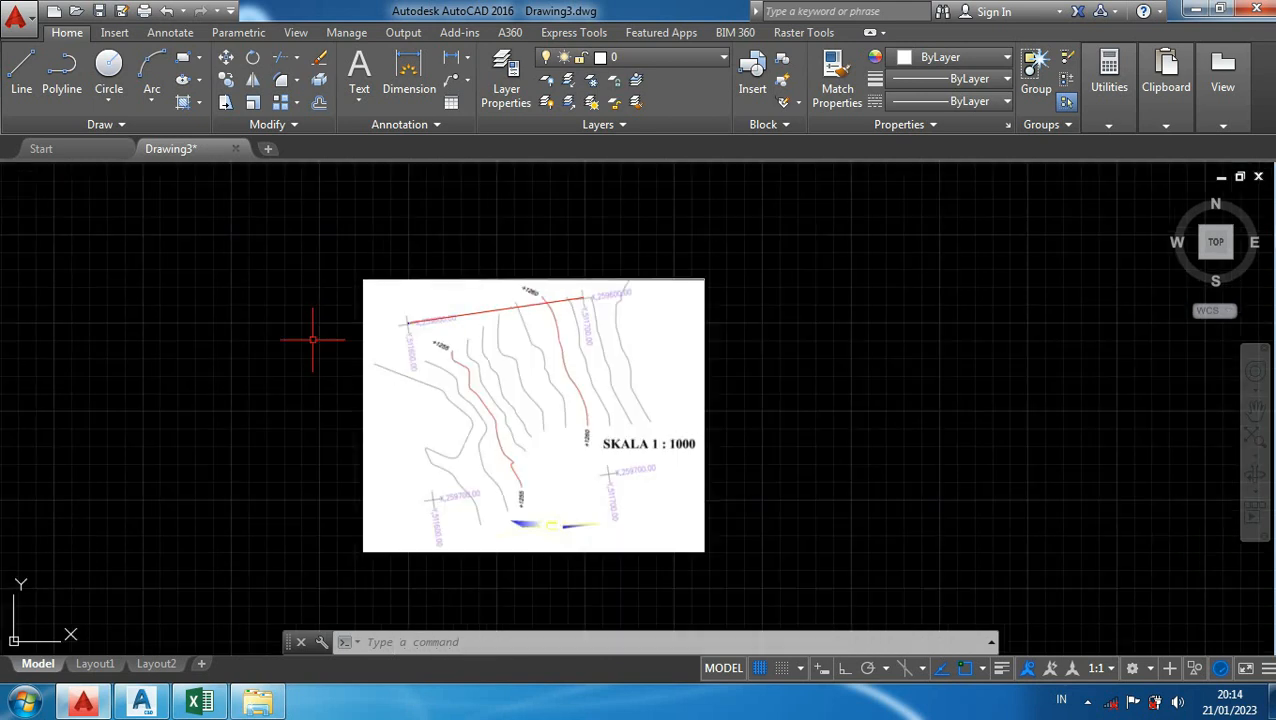
Step: Start rotating the map image, the red line and the blue point about the X,259600.00 / Y,511600.00 cross centre
left_click(744, 581)
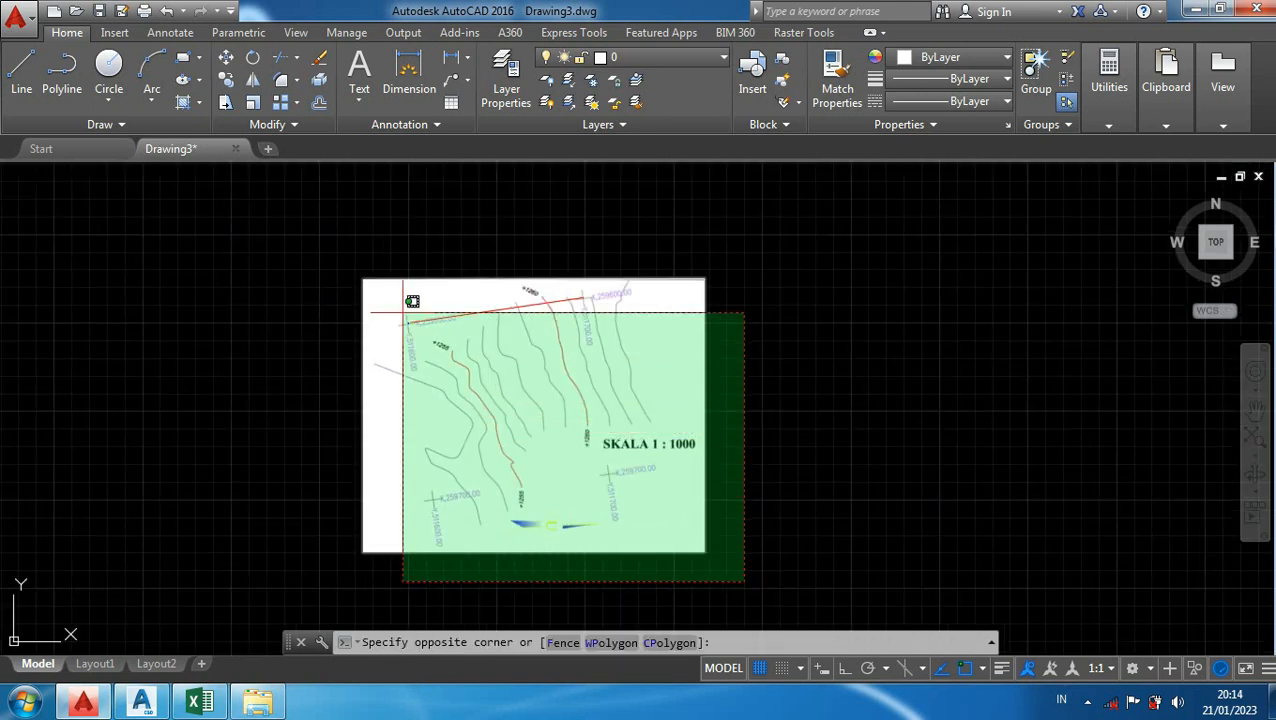
left_click(305, 240)
middle_click_drag(305, 240, 345, 385)
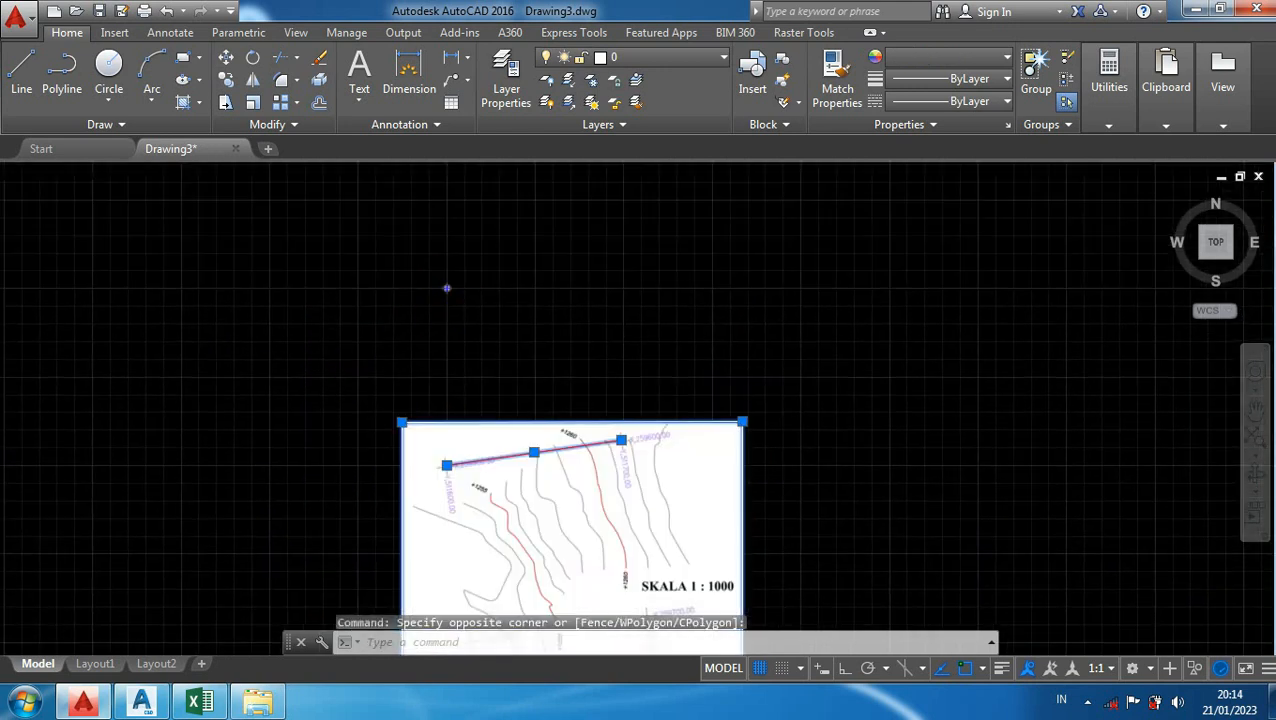
scroll(450, 278, "up", 4)
scroll(450, 433, "down", 4)
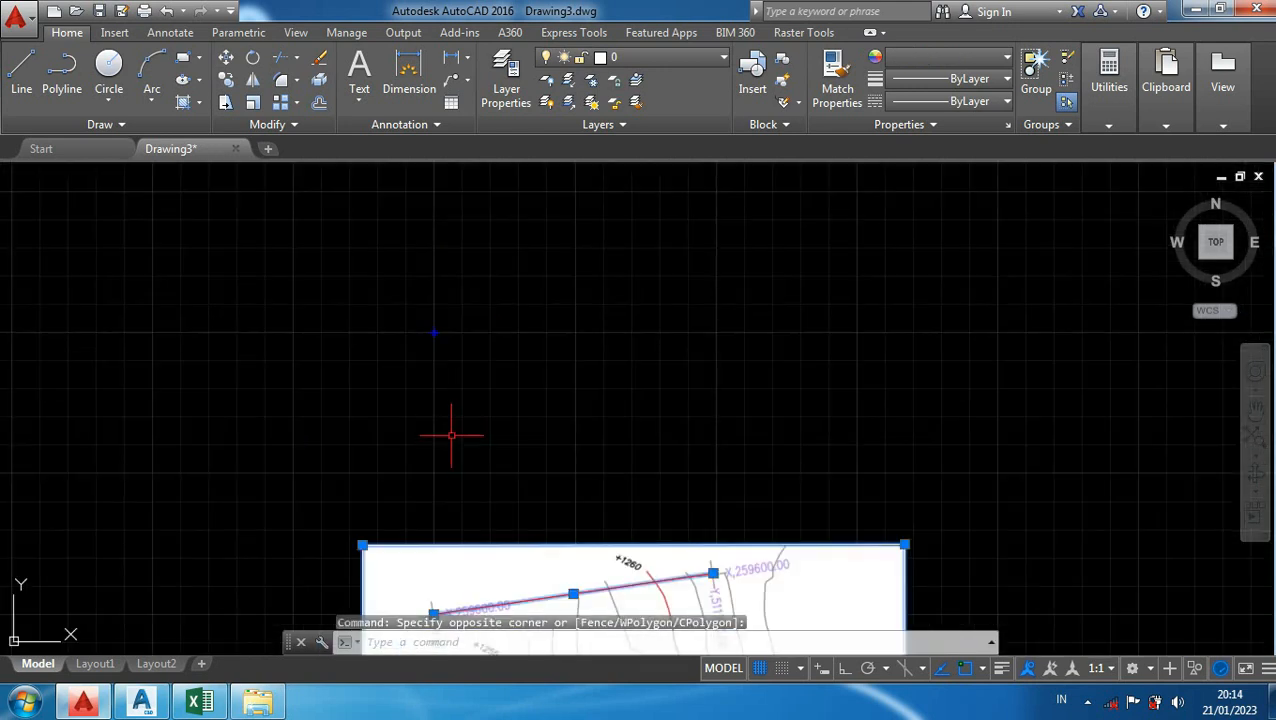
middle_click_drag(450, 433, 426, 231)
scroll(426, 231, "down", 4)
scroll(318, 358, "up", 2)
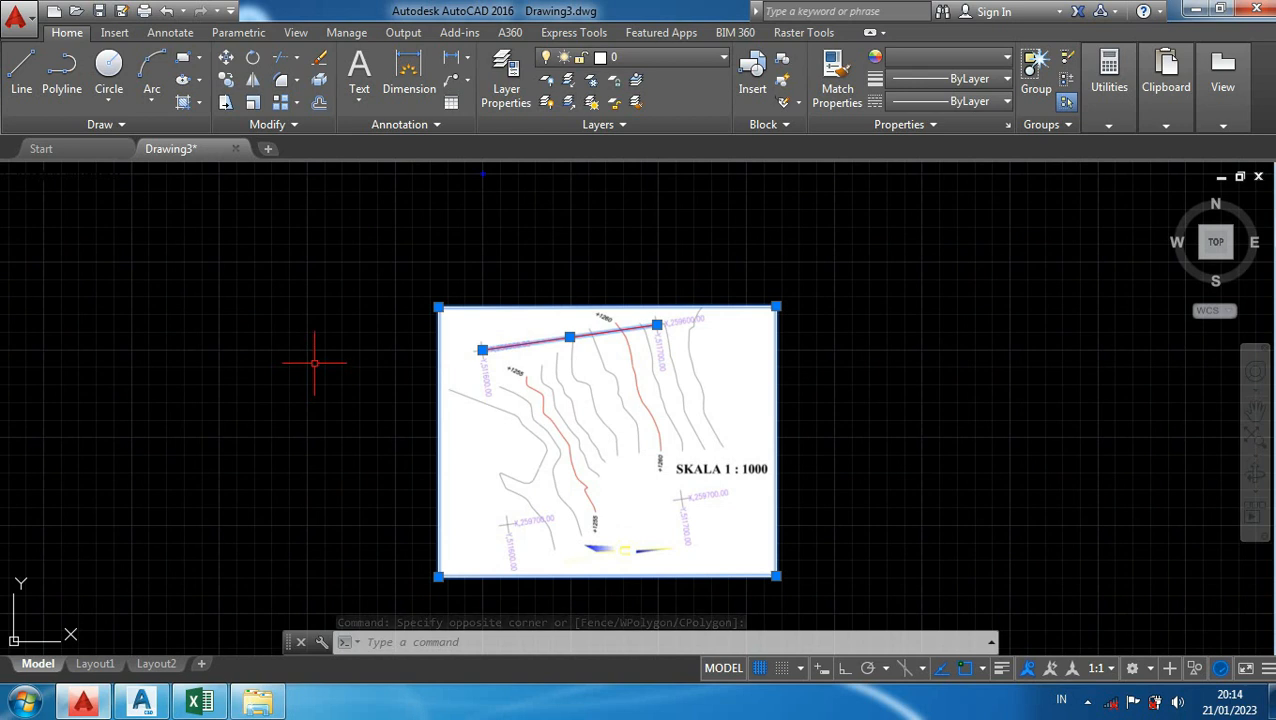
type("ro")
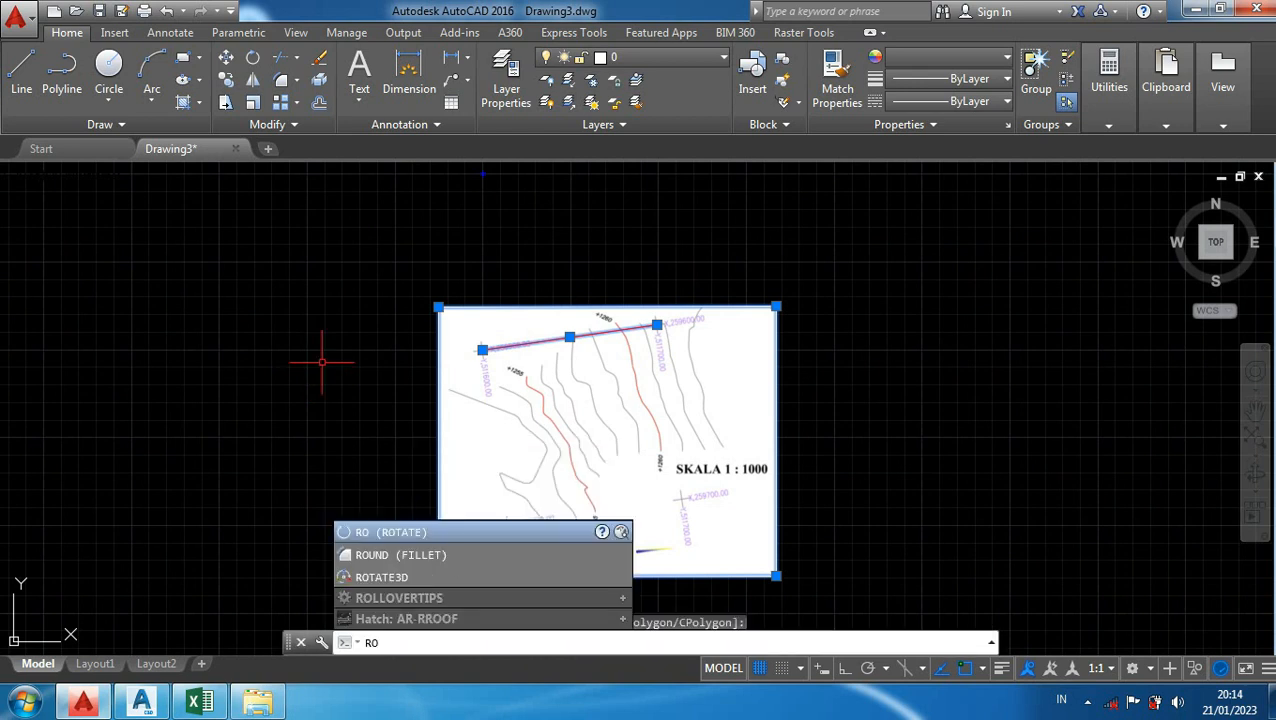
key("Return")
scroll(482, 350, "up", 6)
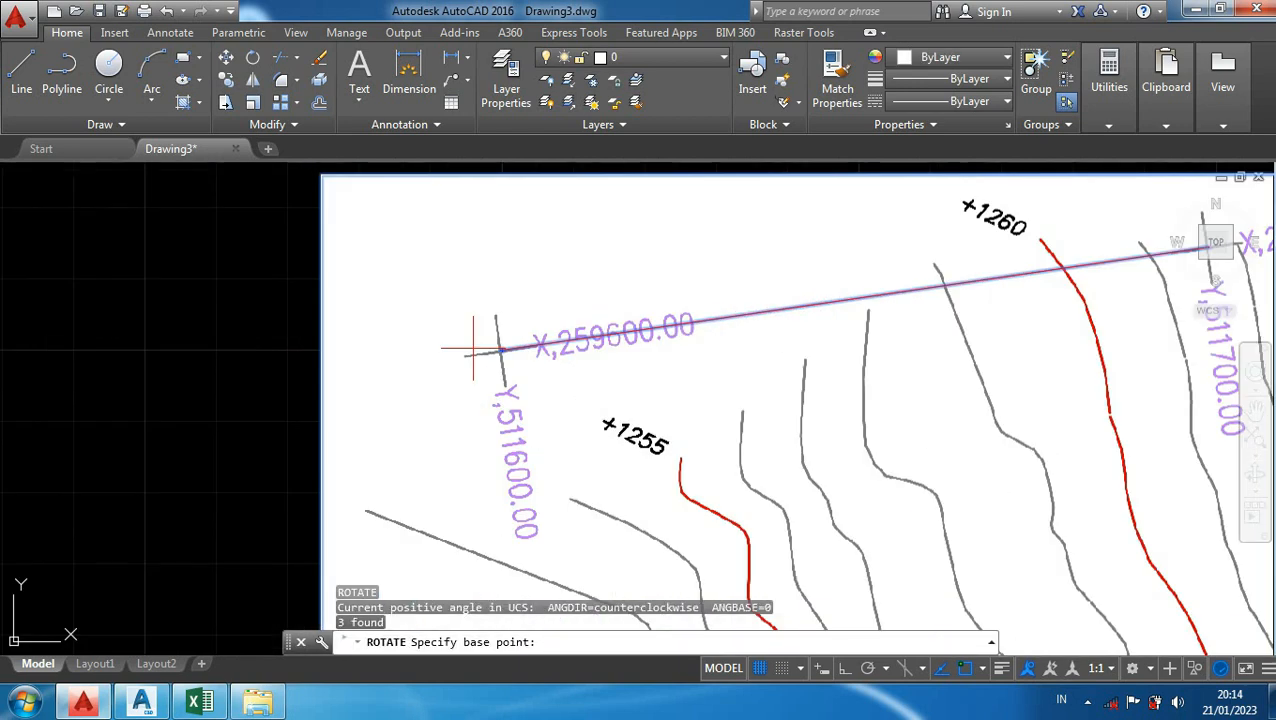
scroll(498, 350, "up", 8)
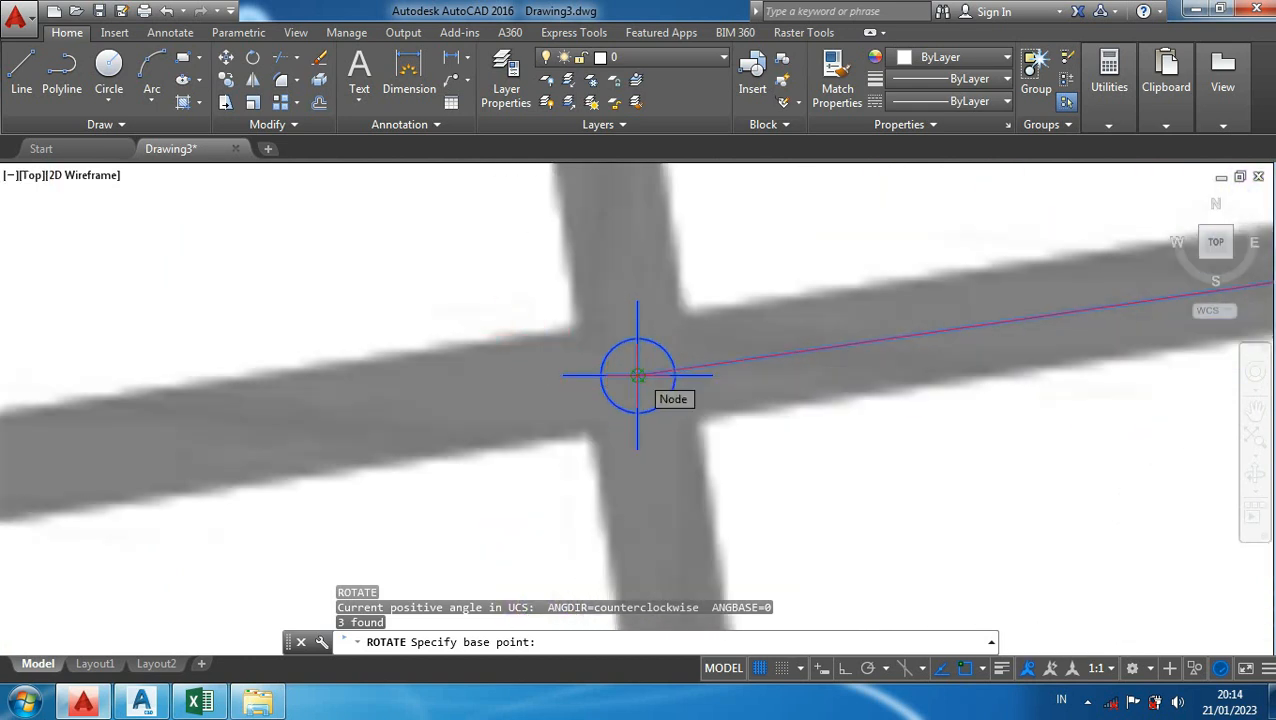
left_click(637, 375)
Step: Define the rotation's reference angle along the red line, from the blue base point to the X,259600.00 / Y,511700.00 cross centre
scroll(300, 415, "down", 5)
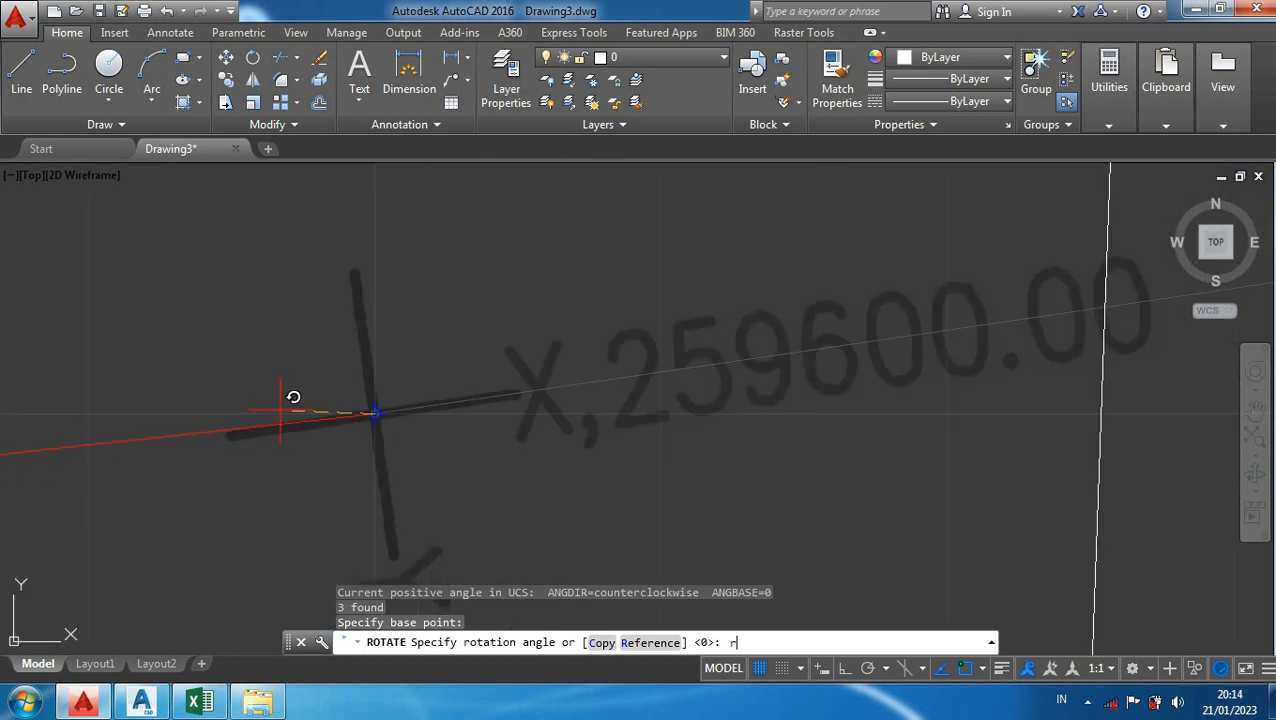
type("r")
key("Return")
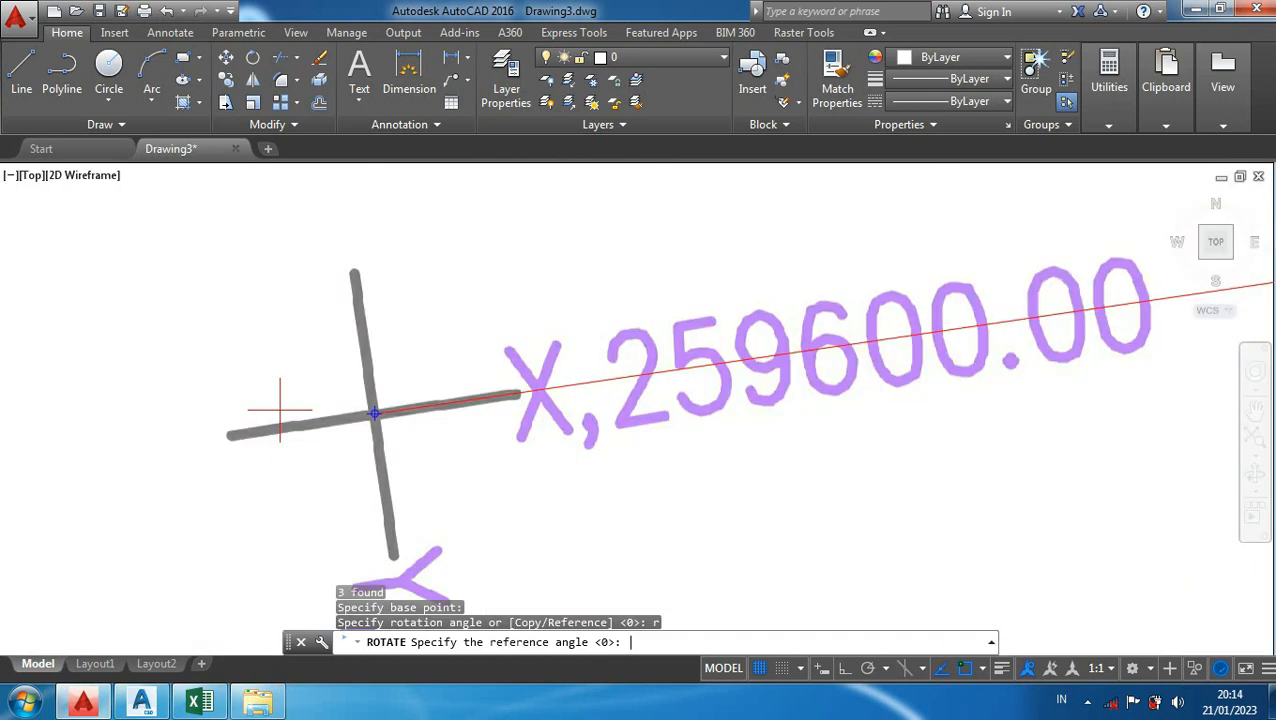
scroll(280, 405, "up", 6)
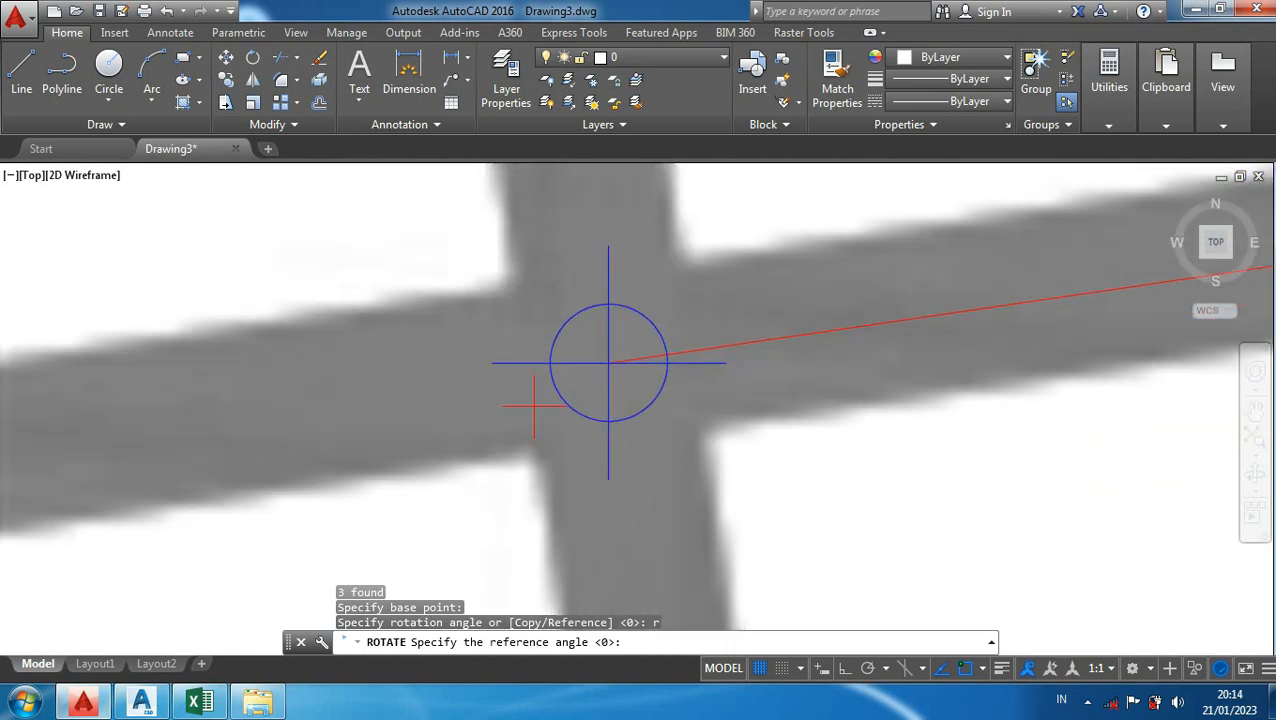
left_click(608, 362)
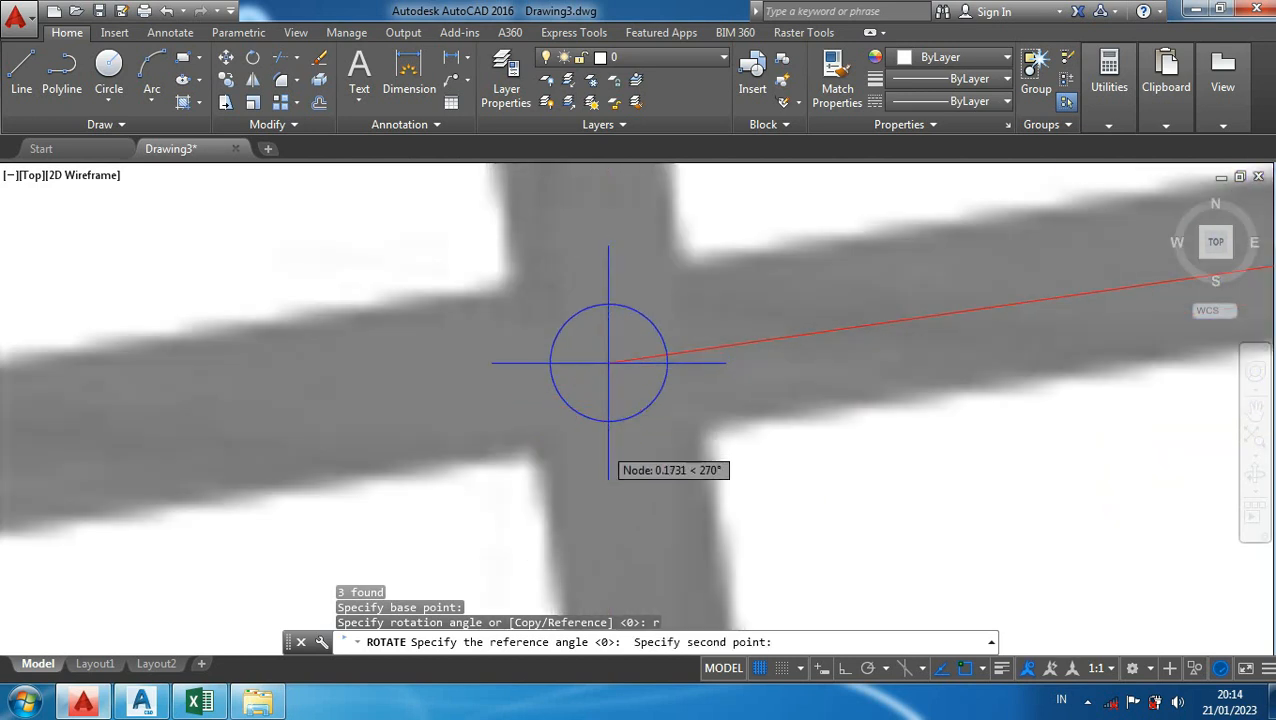
scroll(610, 436, "down", 4)
scroll(631, 467, "down", 6)
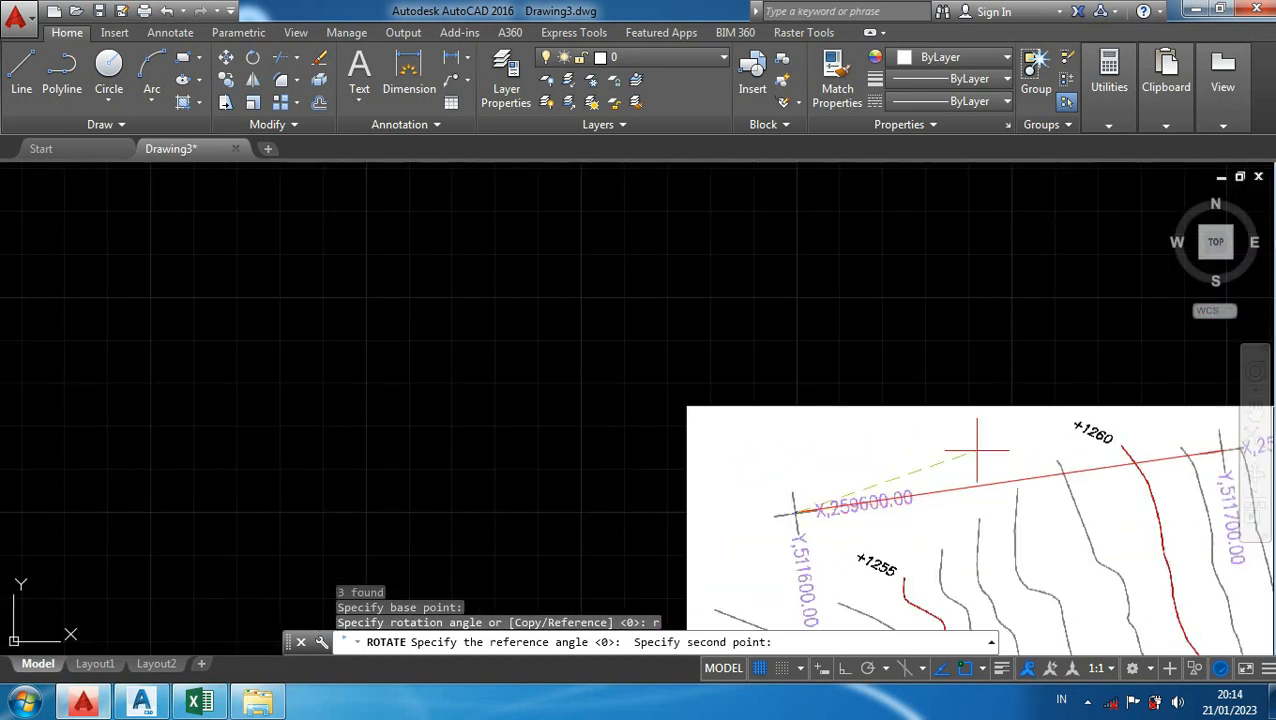
scroll(425, 453, "up", 7)
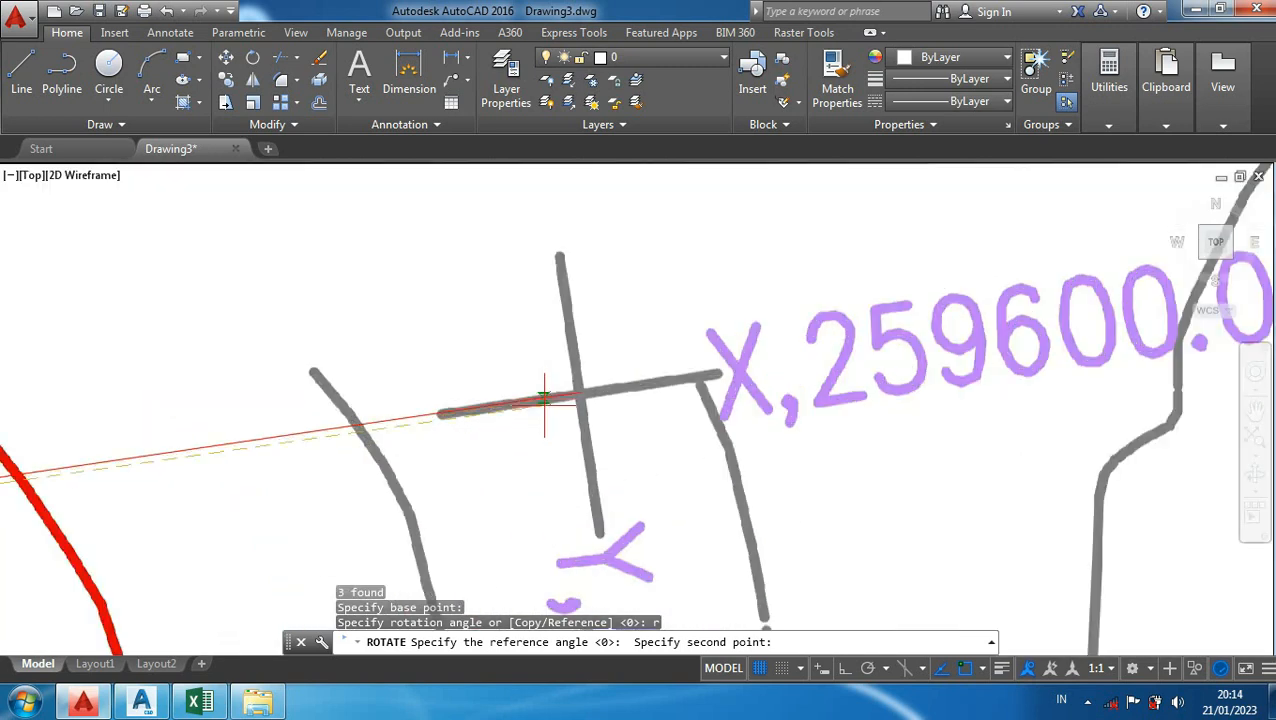
scroll(657, 392, "up", 2)
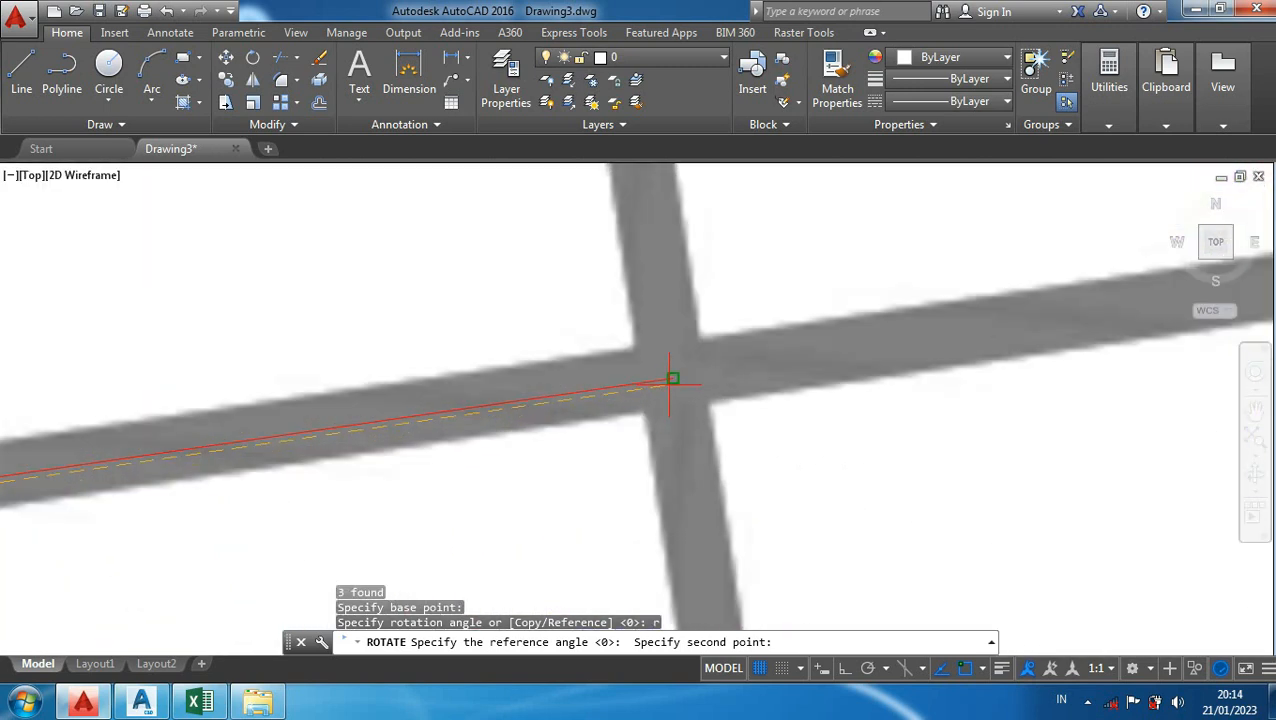
left_click(675, 374)
Step: Set the new rotation angle by picking the copied blue point at 259600,511700, aligning the red line with it
scroll(660, 320, "down", 4)
scroll(600, 280, "down", 8)
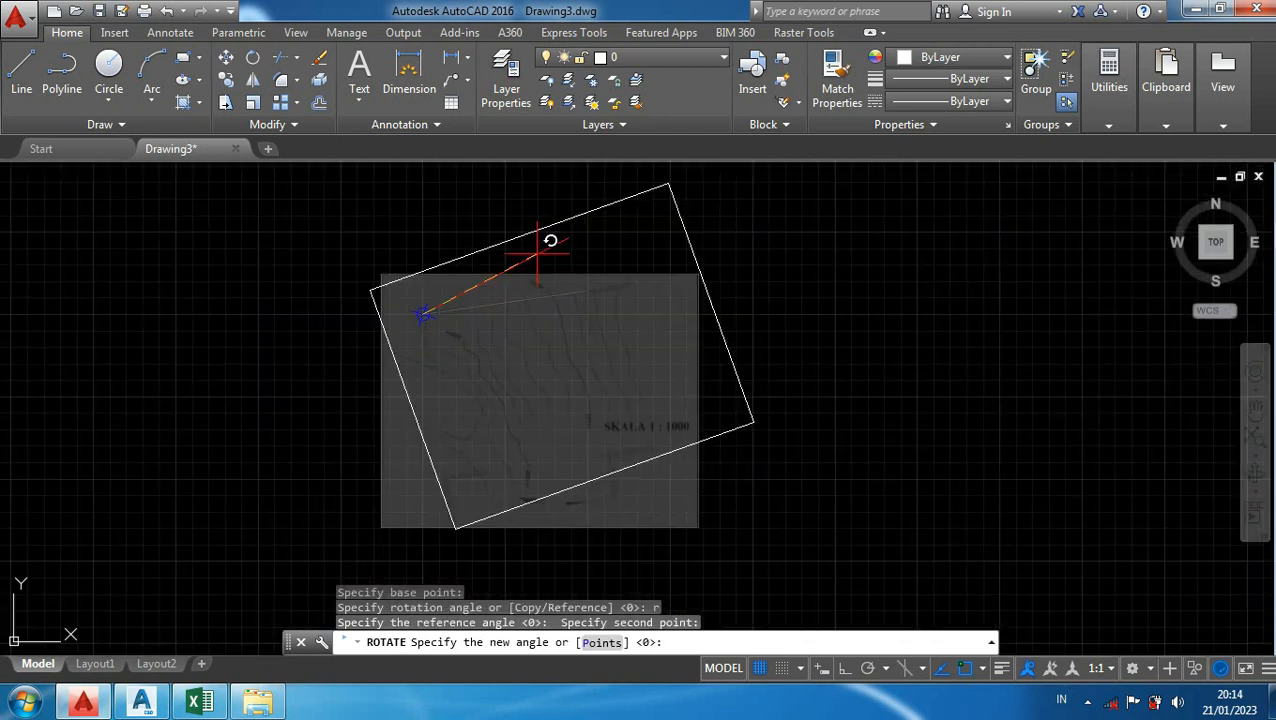
middle_click_drag(513, 225, 663, 359)
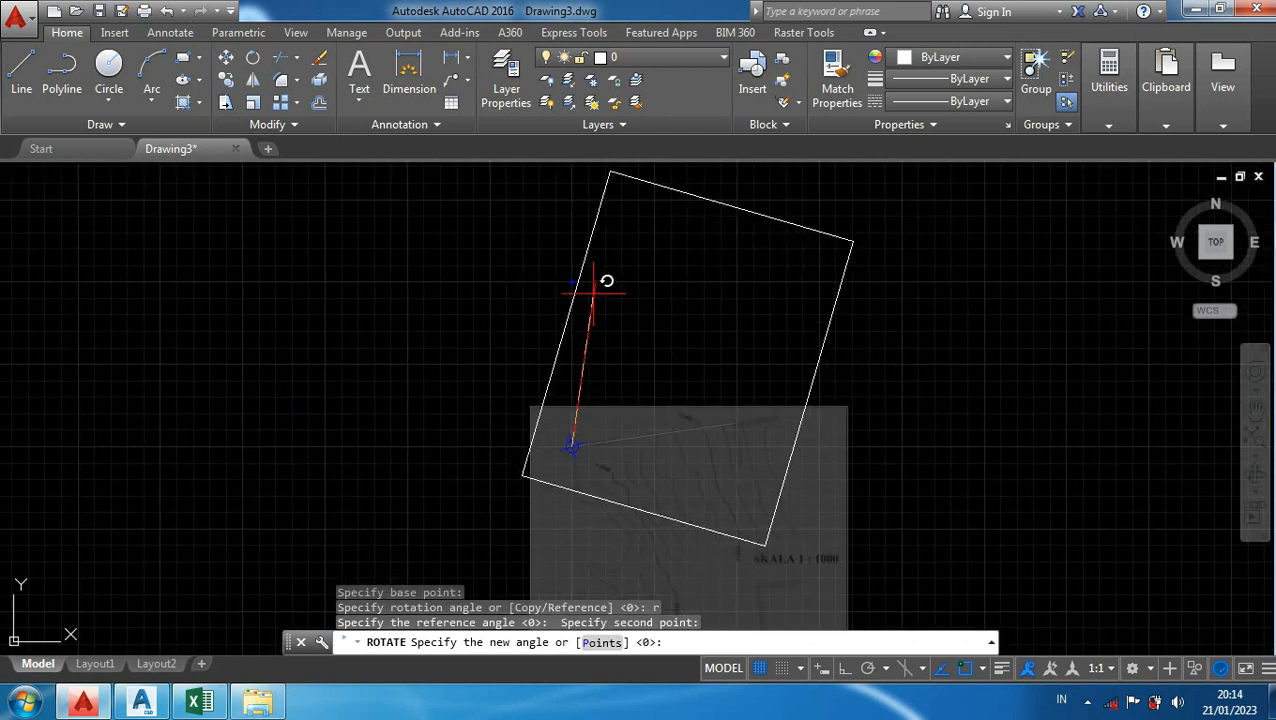
scroll(600, 281, "up", 4)
scroll(553, 267, "up", 6)
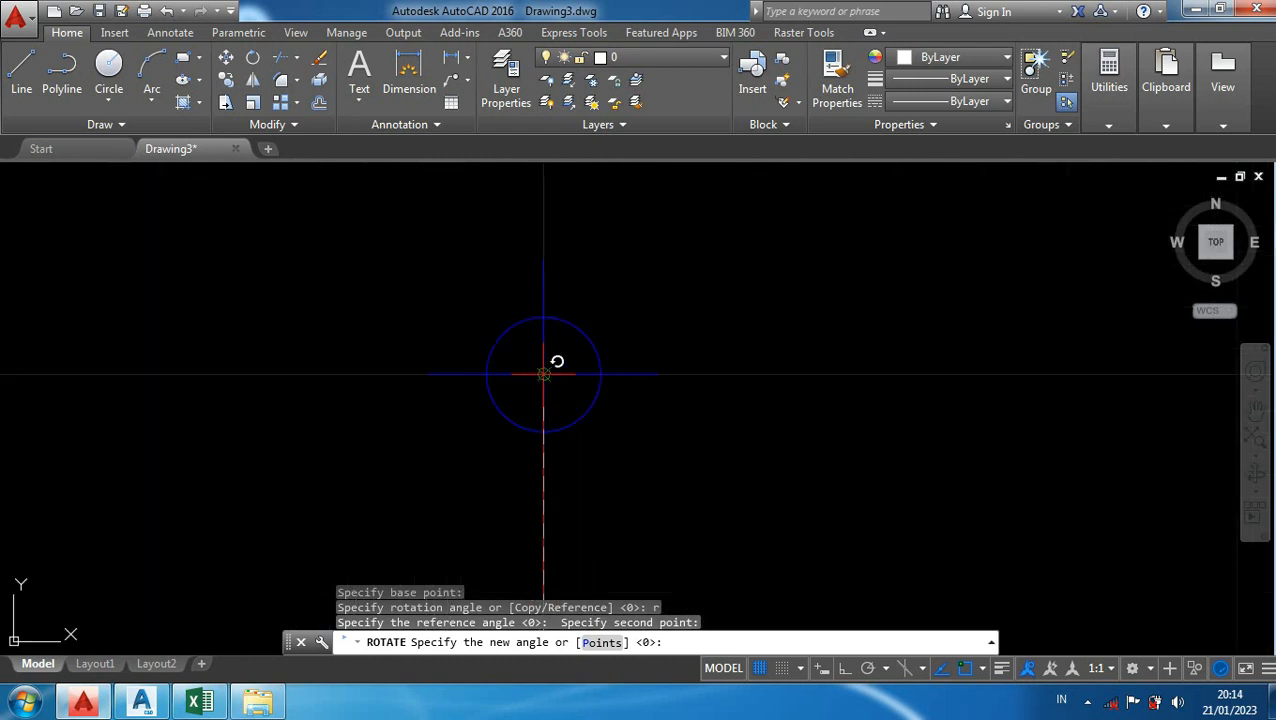
left_click(543, 374)
scroll(659, 341, "down", 8)
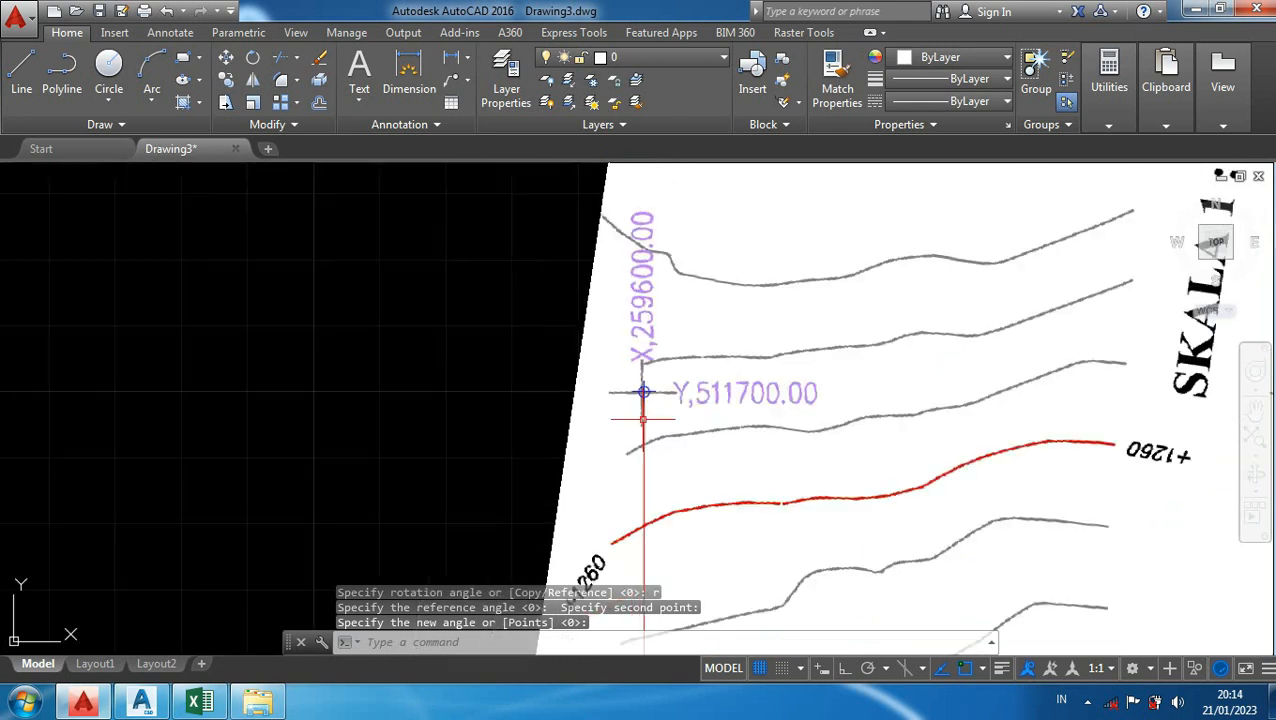
Step: Examine how the rotated map's X,259600.00 / Y,511700.00 cross lines up with the copied blue point
mouse_move(537, 360)
middle_mouse_down()
mouse_move(507, 370)
mouse_move(504, 305)
mouse_move(500, 368)
middle_mouse_up()
scroll(521, 336, "up", 6)
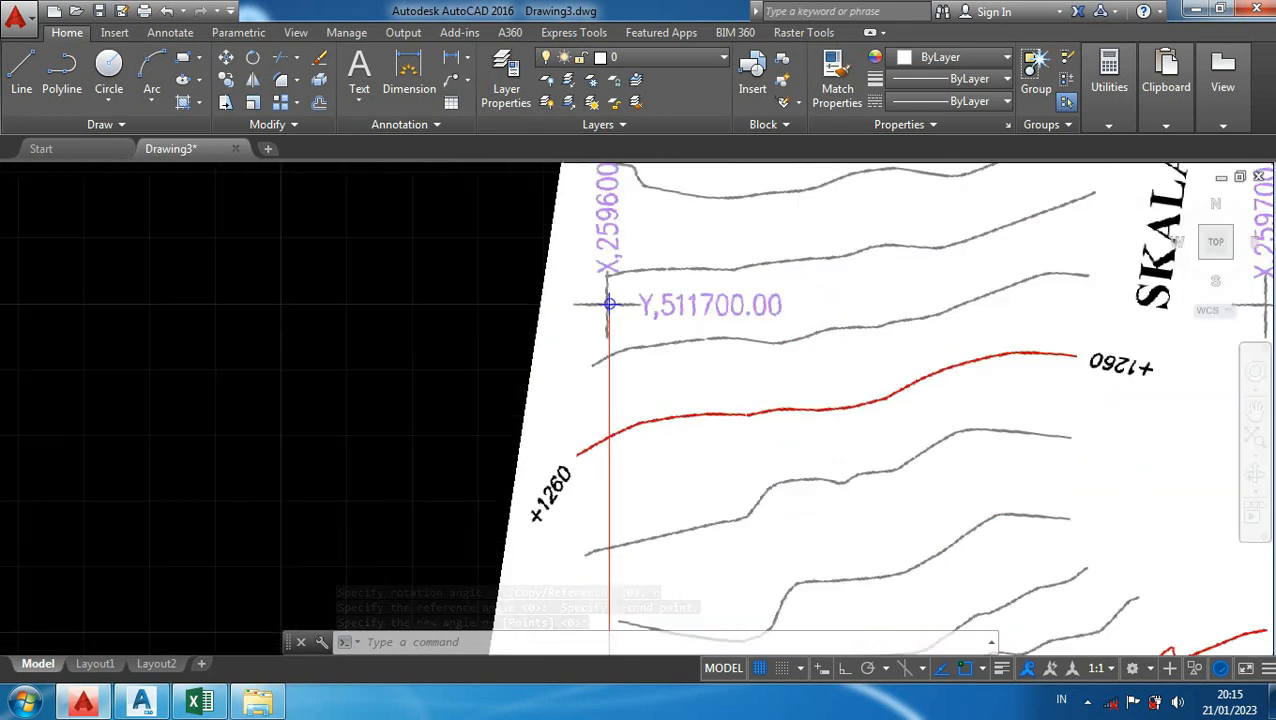
scroll(640, 286, "up", 4)
mouse_move(652, 276)
middle_mouse_down()
mouse_move(590, 456)
mouse_move(545, 523)
middle_mouse_up()
scroll(590, 455, "down", 2)
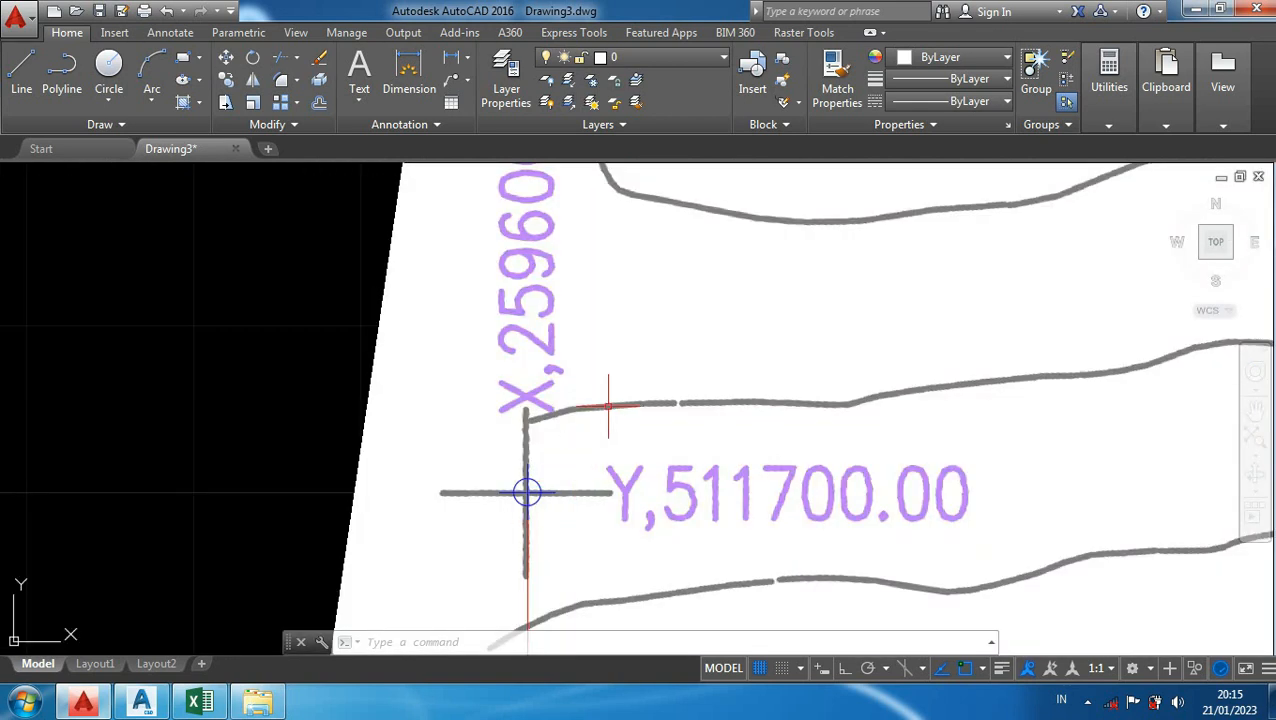
middle_click_drag(609, 386, 528, 440)
scroll(530, 435, "down", 2)
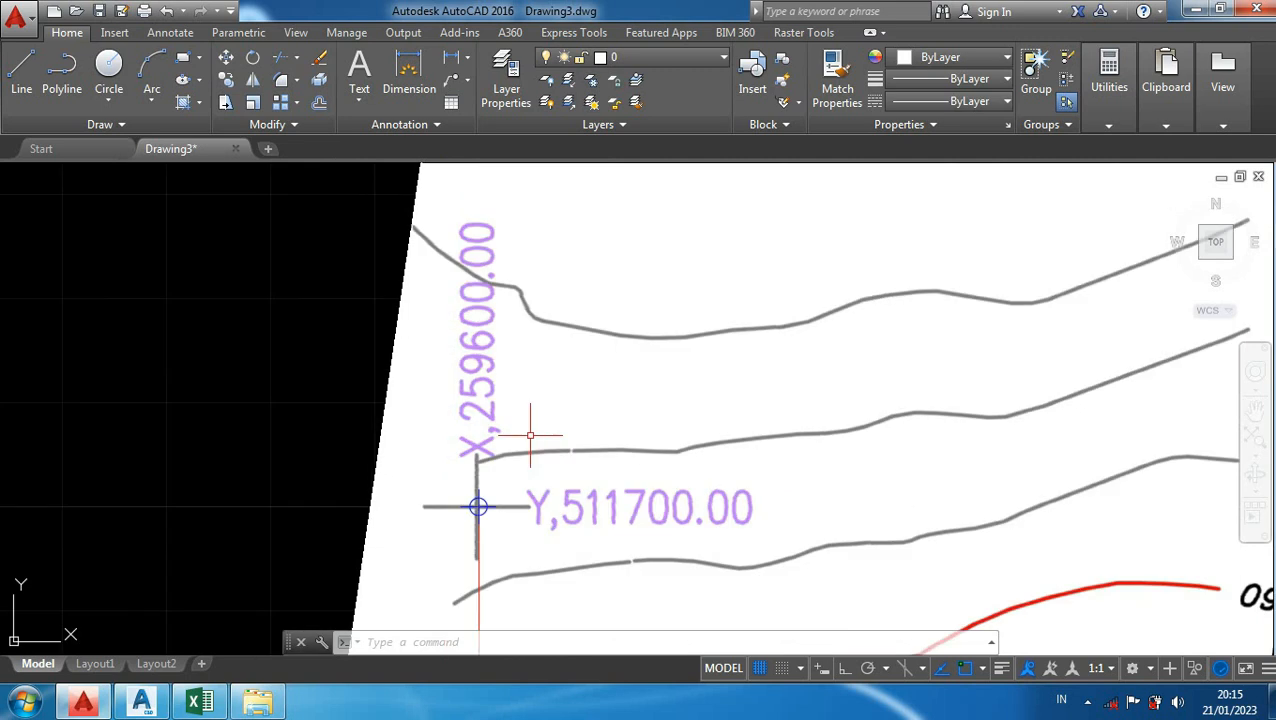
Step: Check the coordinates of the blue point at the X,259600.00 / Y,511700.00 cross with the ID command
type("ID")
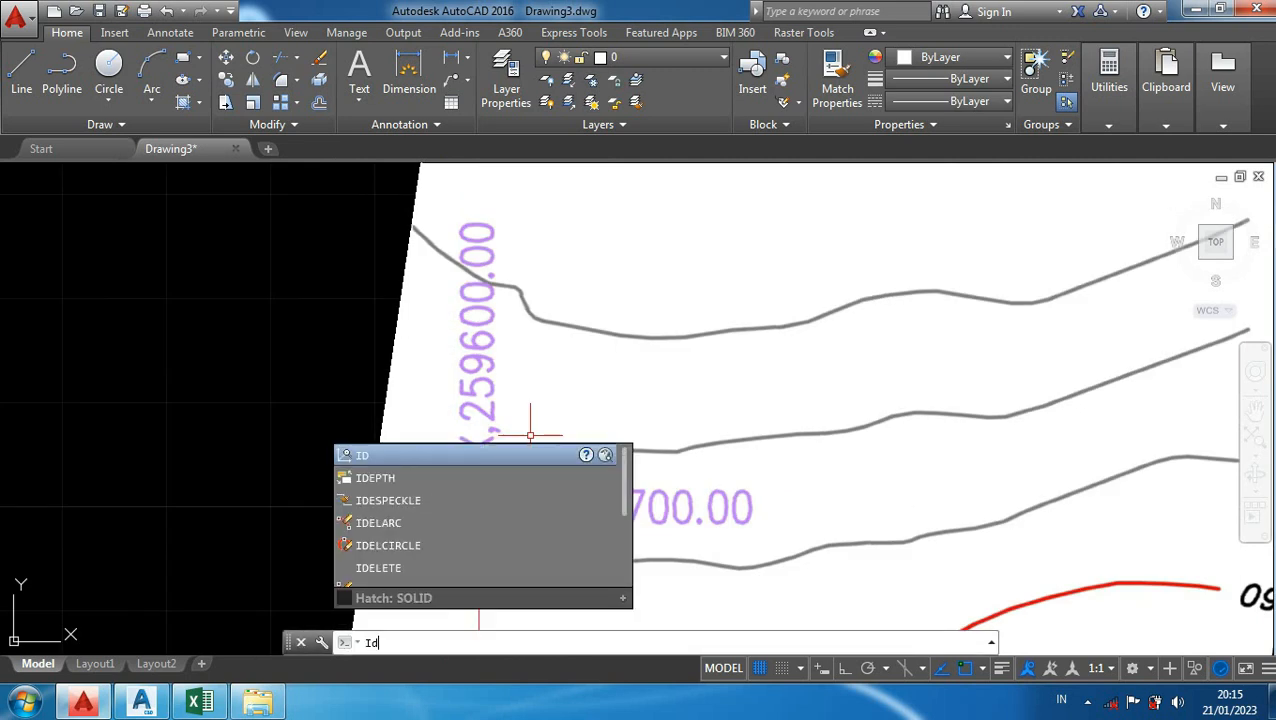
key("Return")
scroll(476, 502, "up", 2)
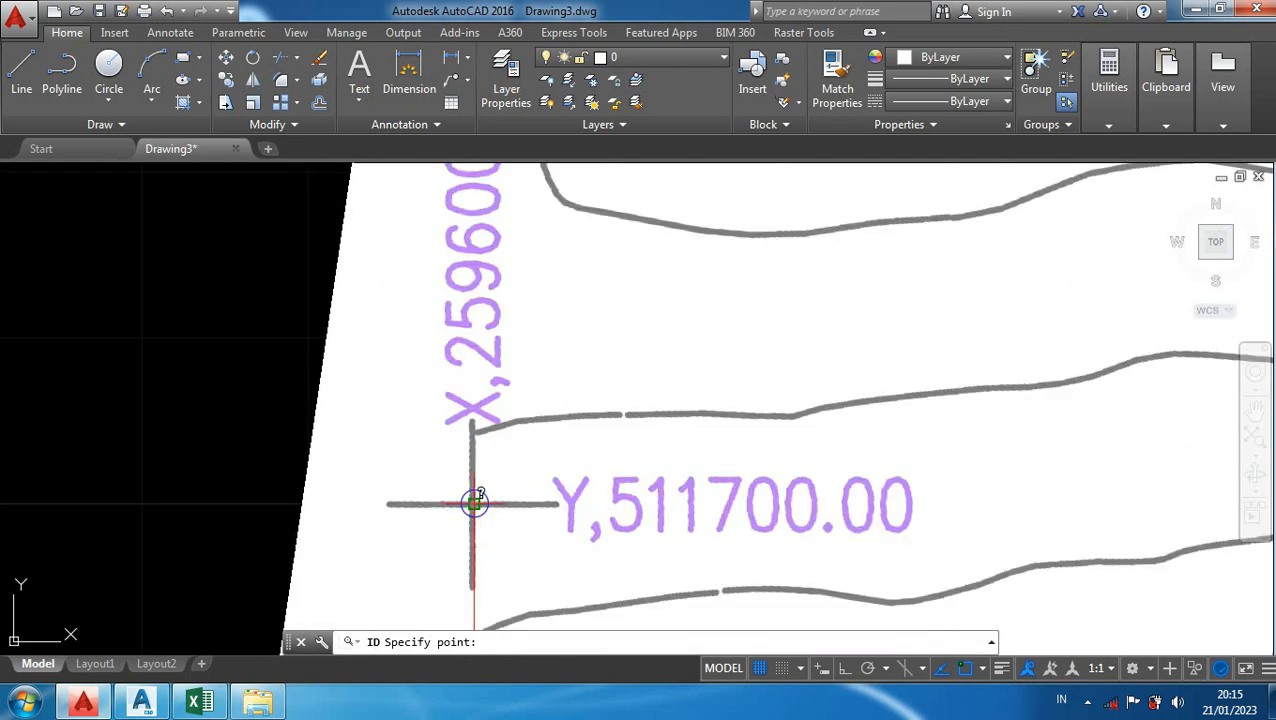
left_click(474, 502)
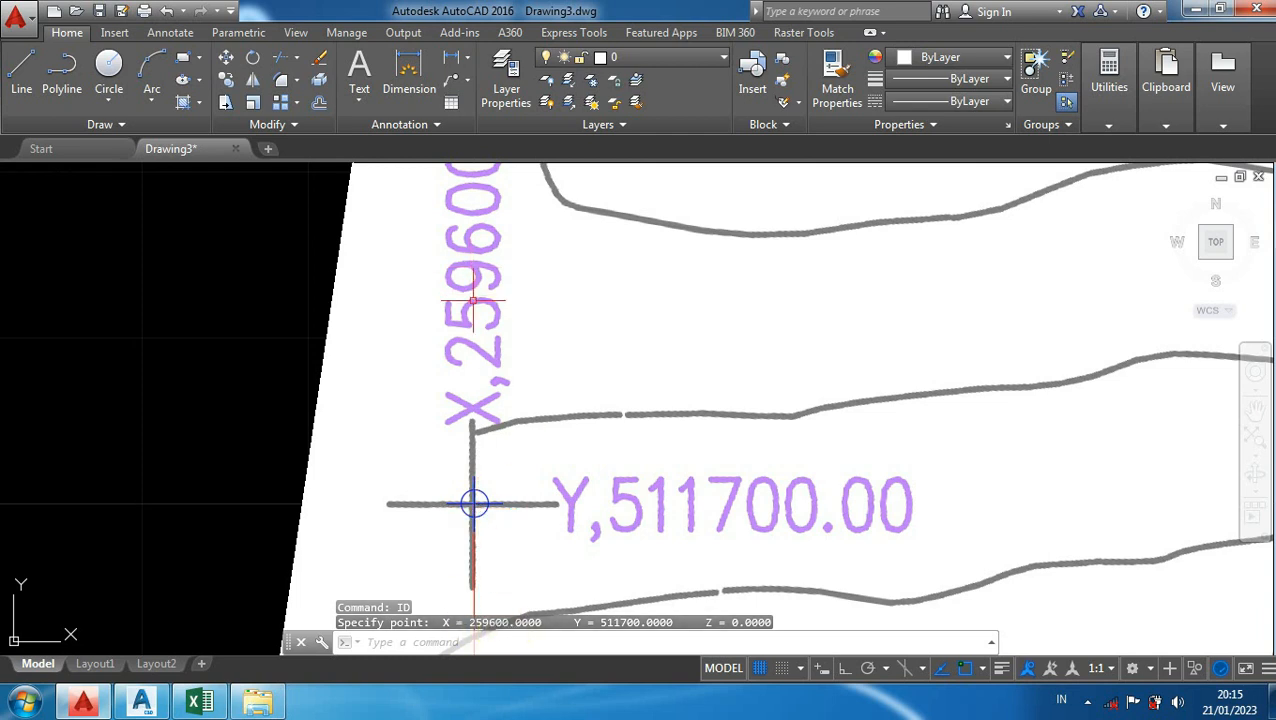
middle_click_drag(547, 547, 551, 556)
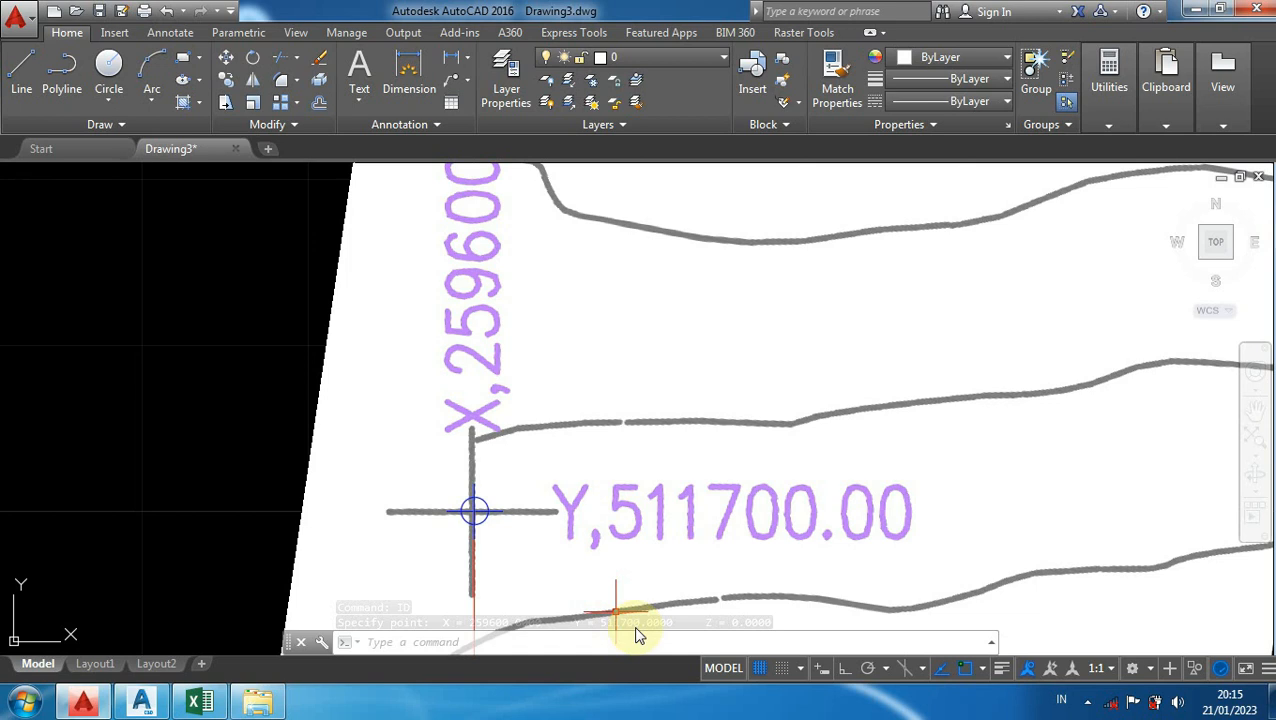
scroll(590, 358, "down", 3)
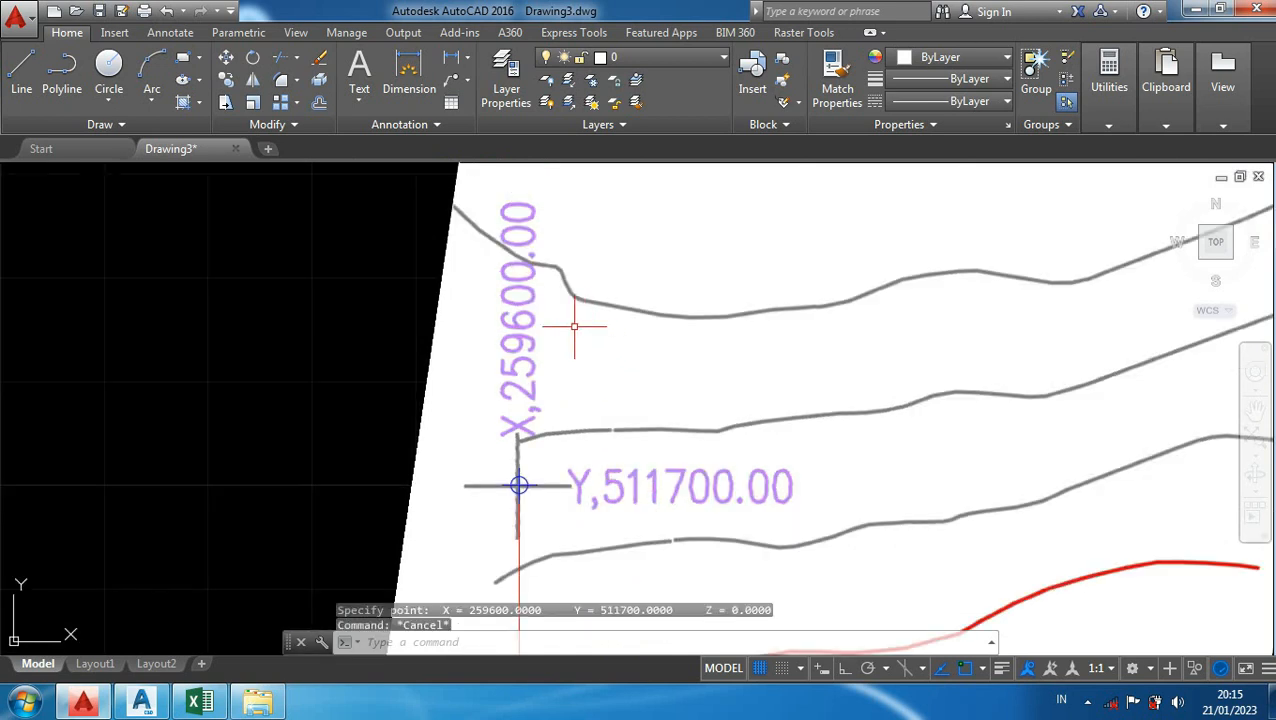
Step: Start copying the blue point at the X,259600.00 / Y,511700.00 cross, using its centre as the base point
scroll(477, 380, "down", 4)
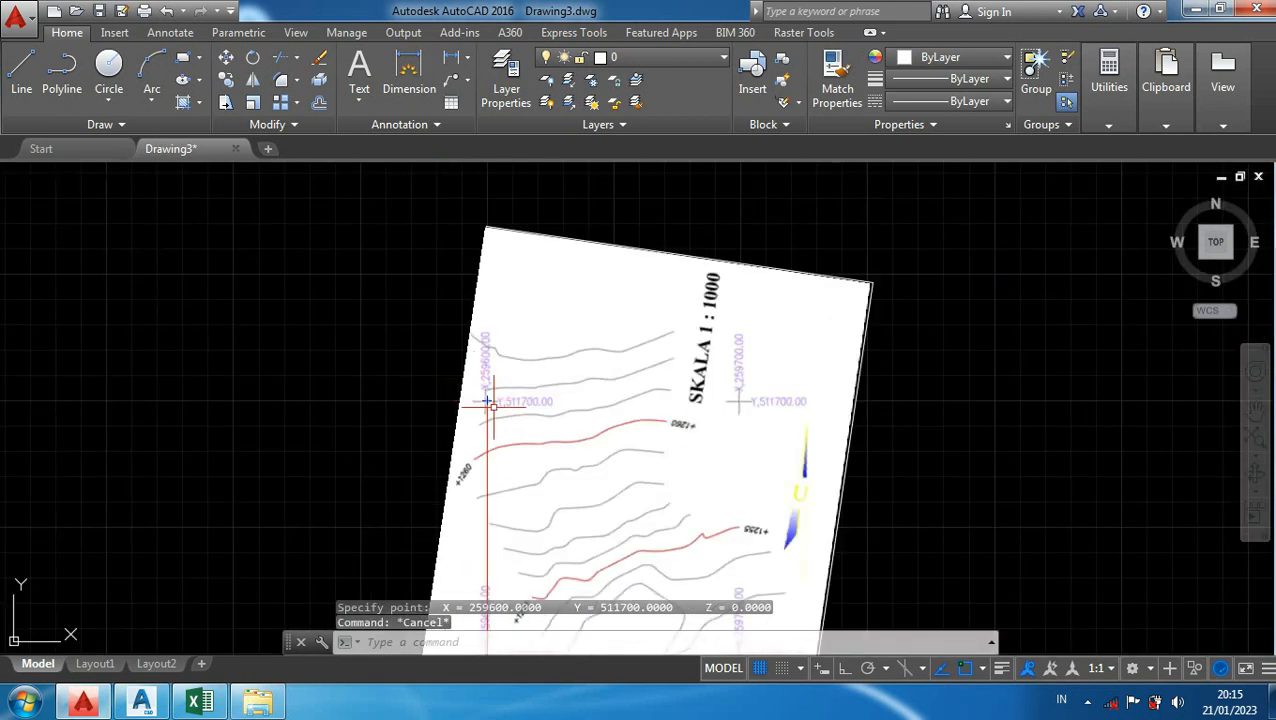
middle_click_drag(383, 433, 357, 335)
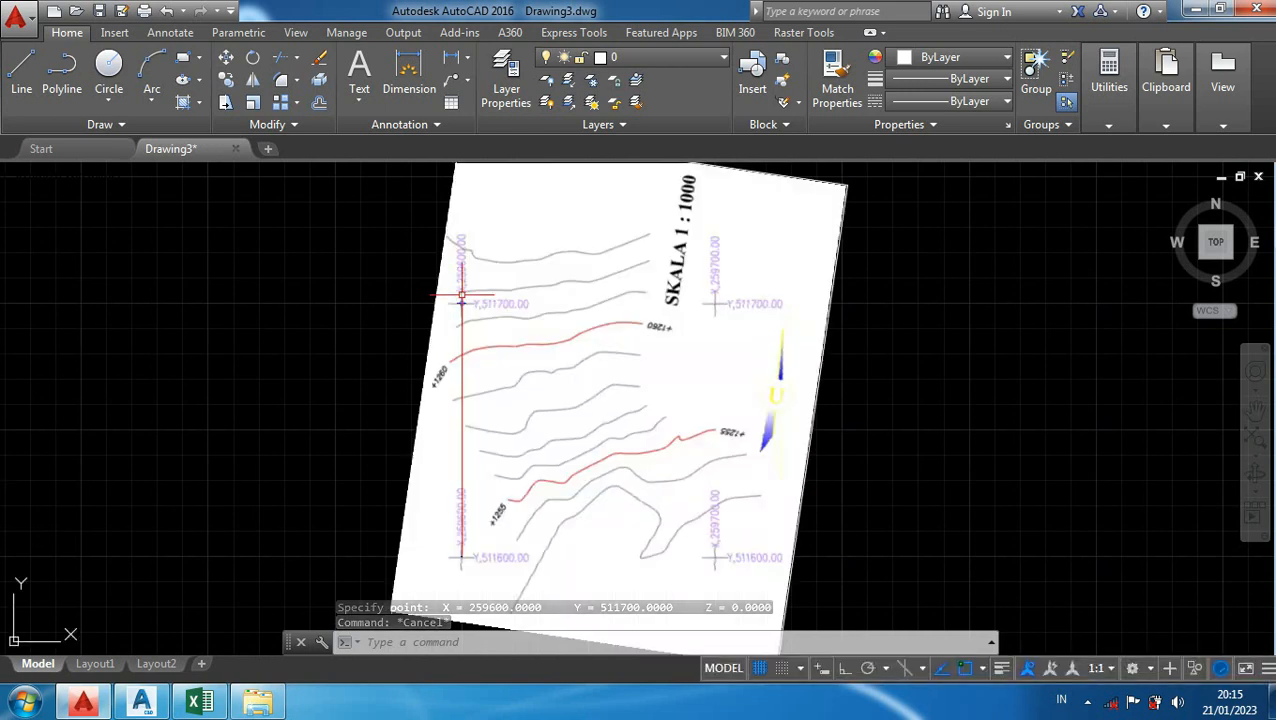
scroll(457, 305, "up", 4)
scroll(457, 307, "up", 6)
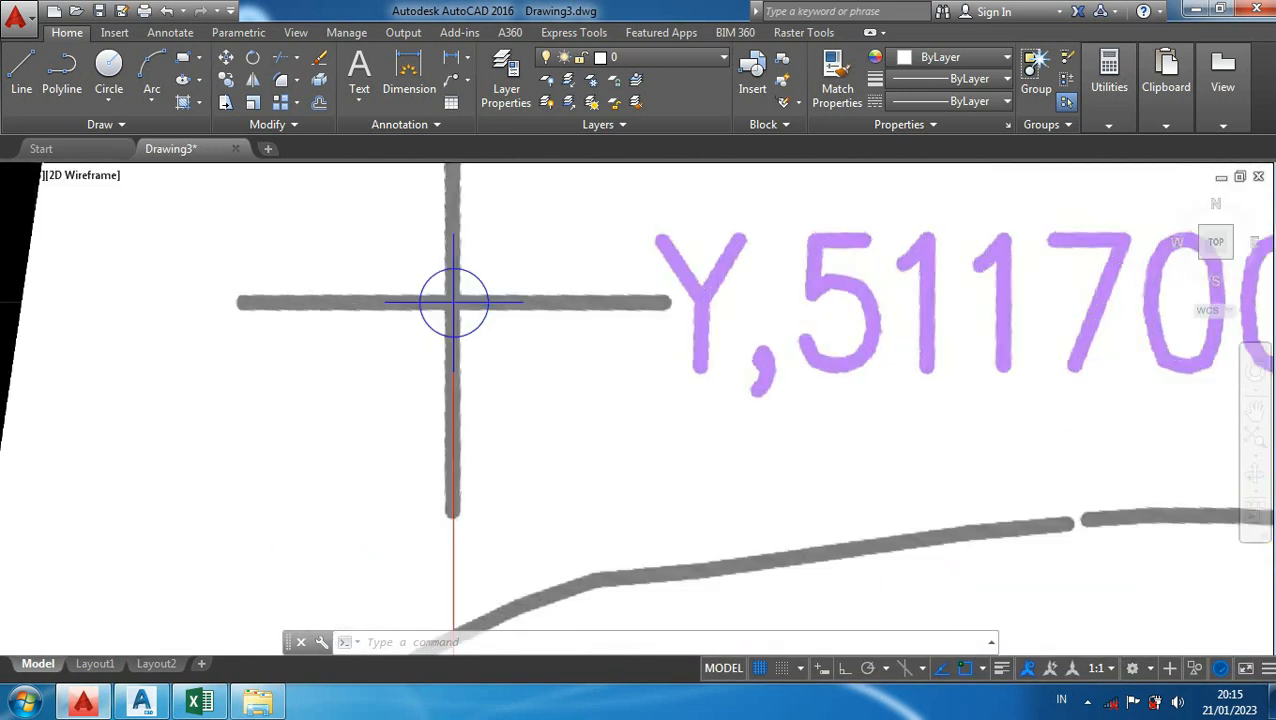
left_click(501, 336)
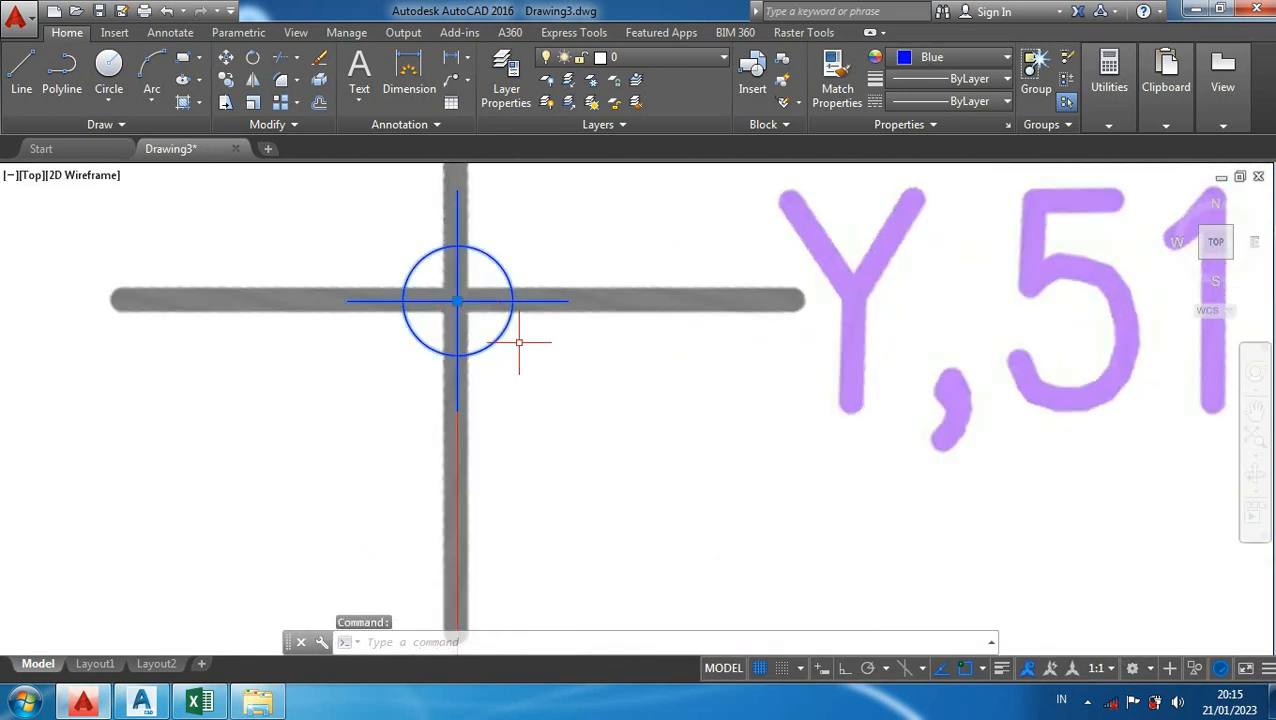
scroll(530, 350, "down", 3)
type("c")
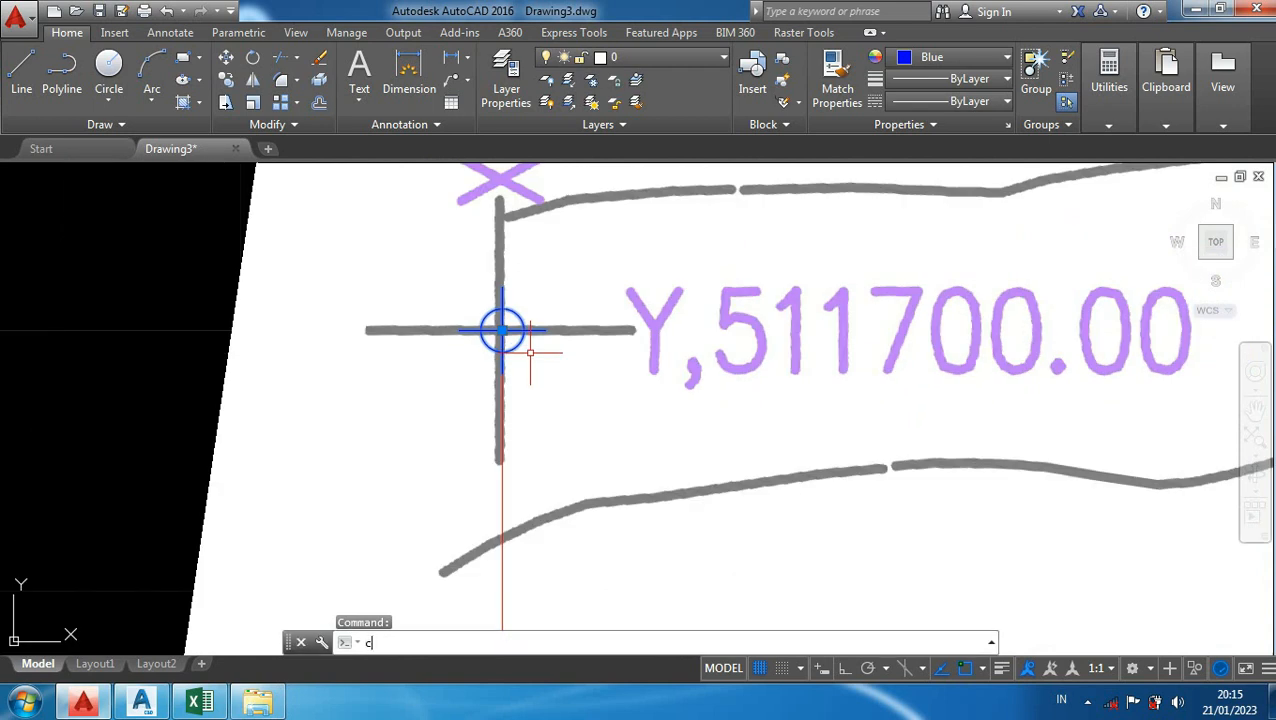
type("o")
key("Return")
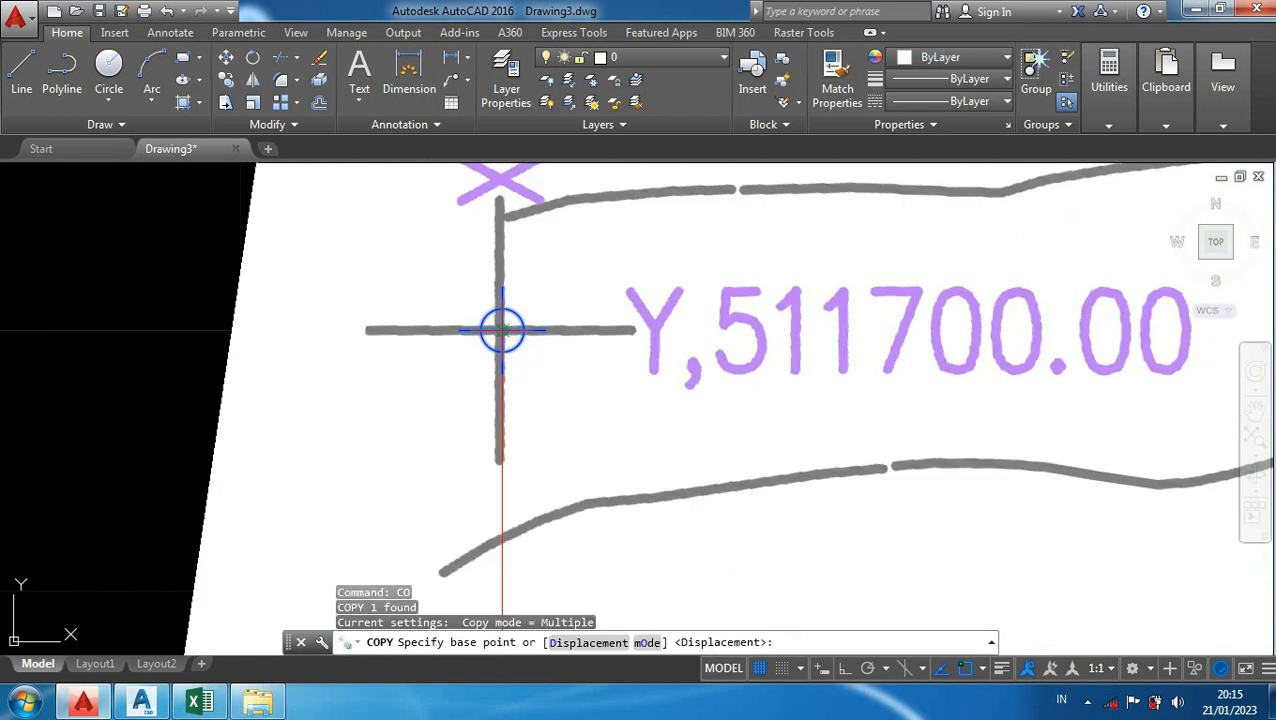
left_click(501, 330)
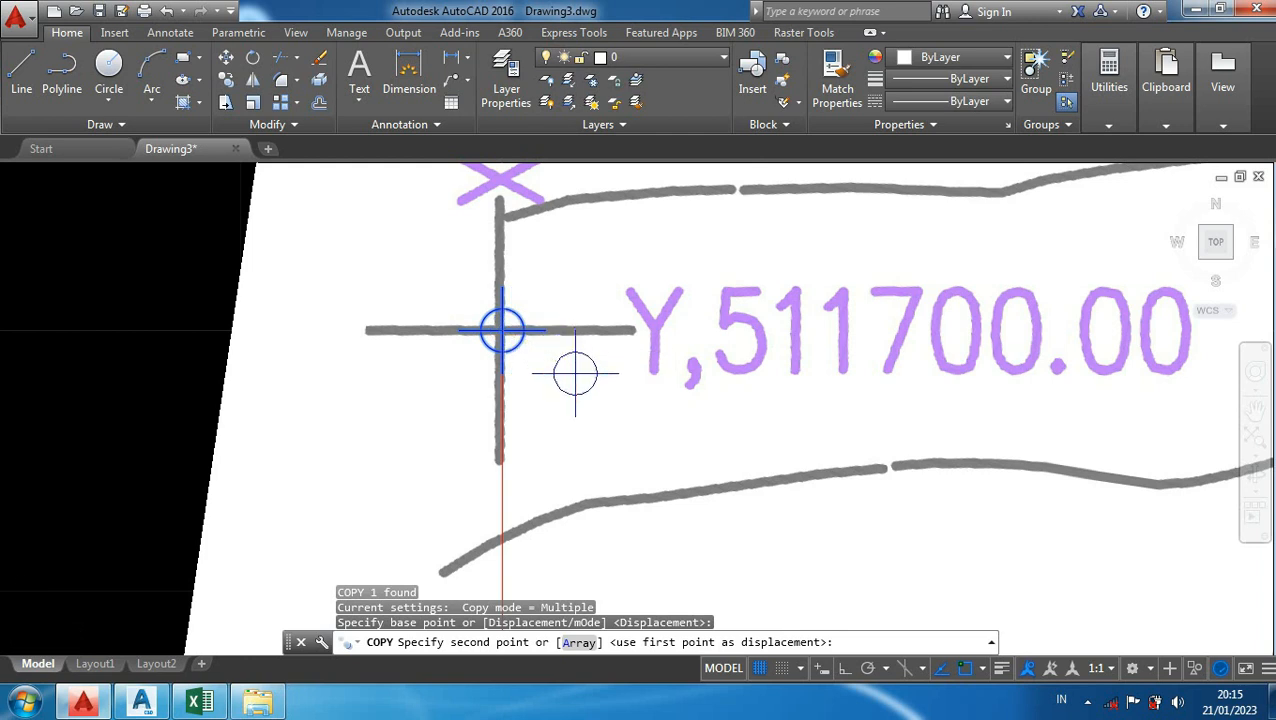
Step: Place a copy of the blue point at coordinates 259700,511700
scroll(600, 380, "down", 3)
middle_click_drag(621, 390, 323, 309)
middle_click_drag(479, 297, 362, 400)
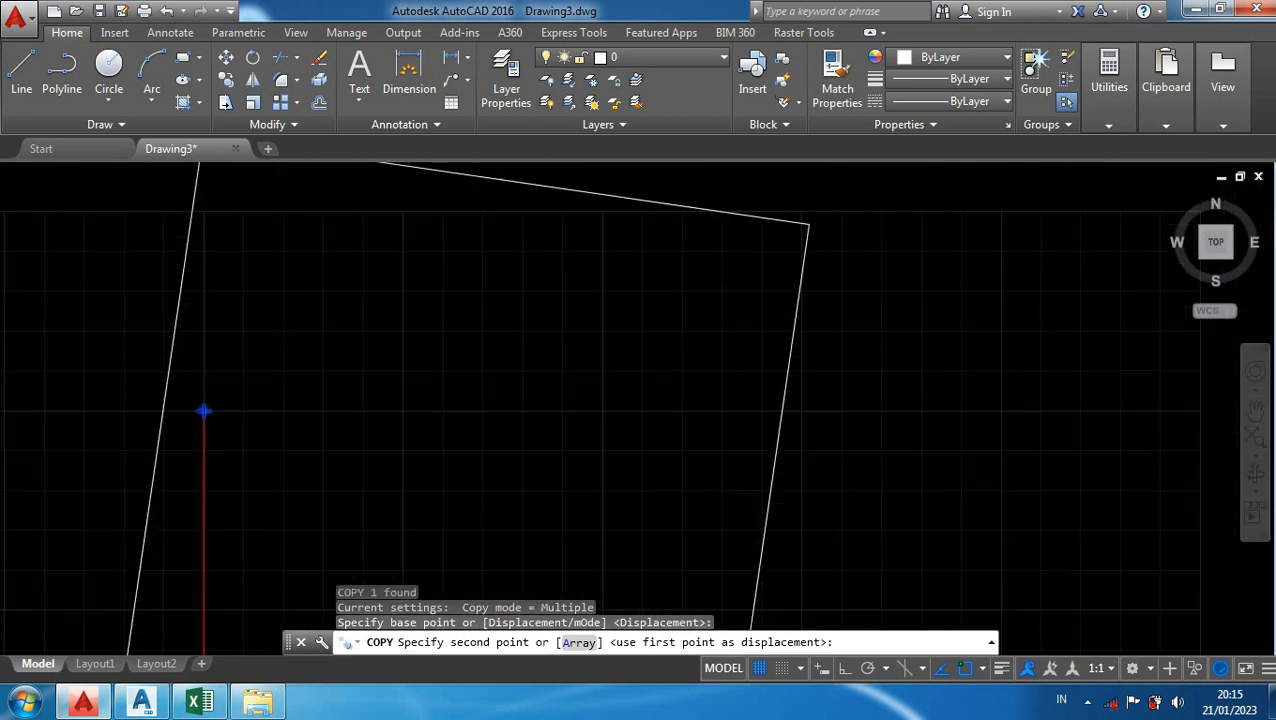
scroll(470, 393, "up", 2)
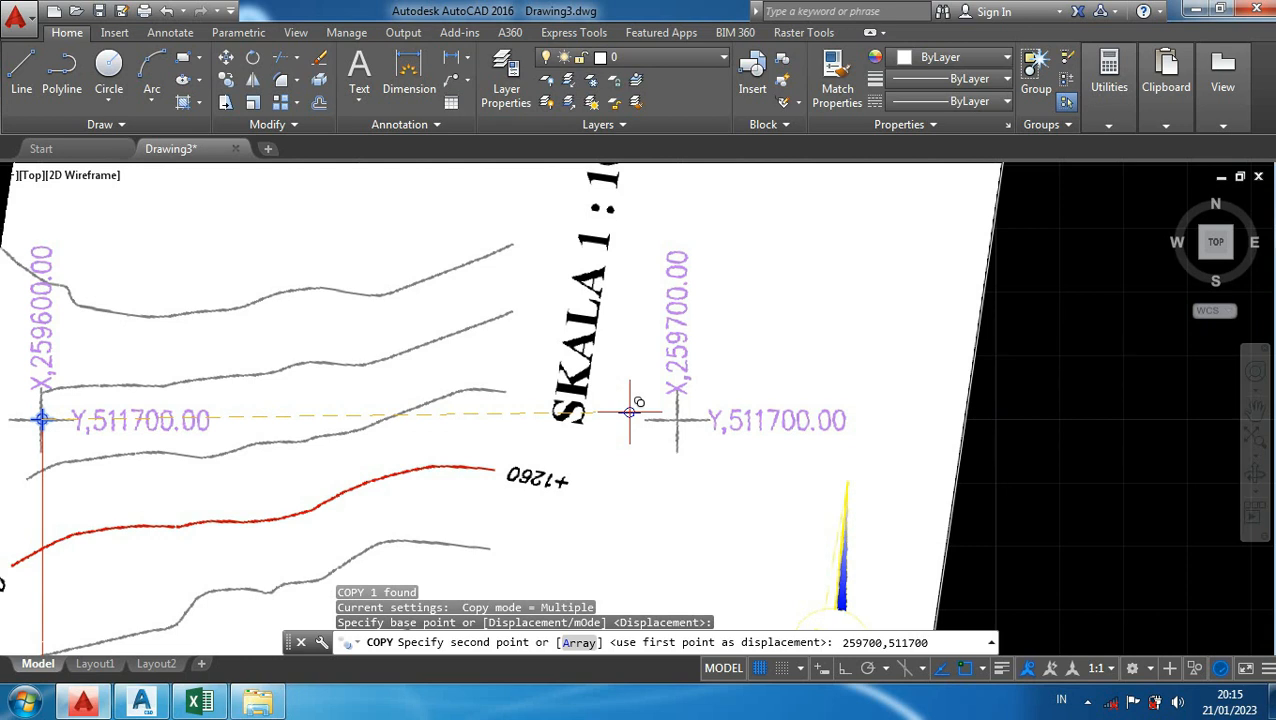
key("Return")
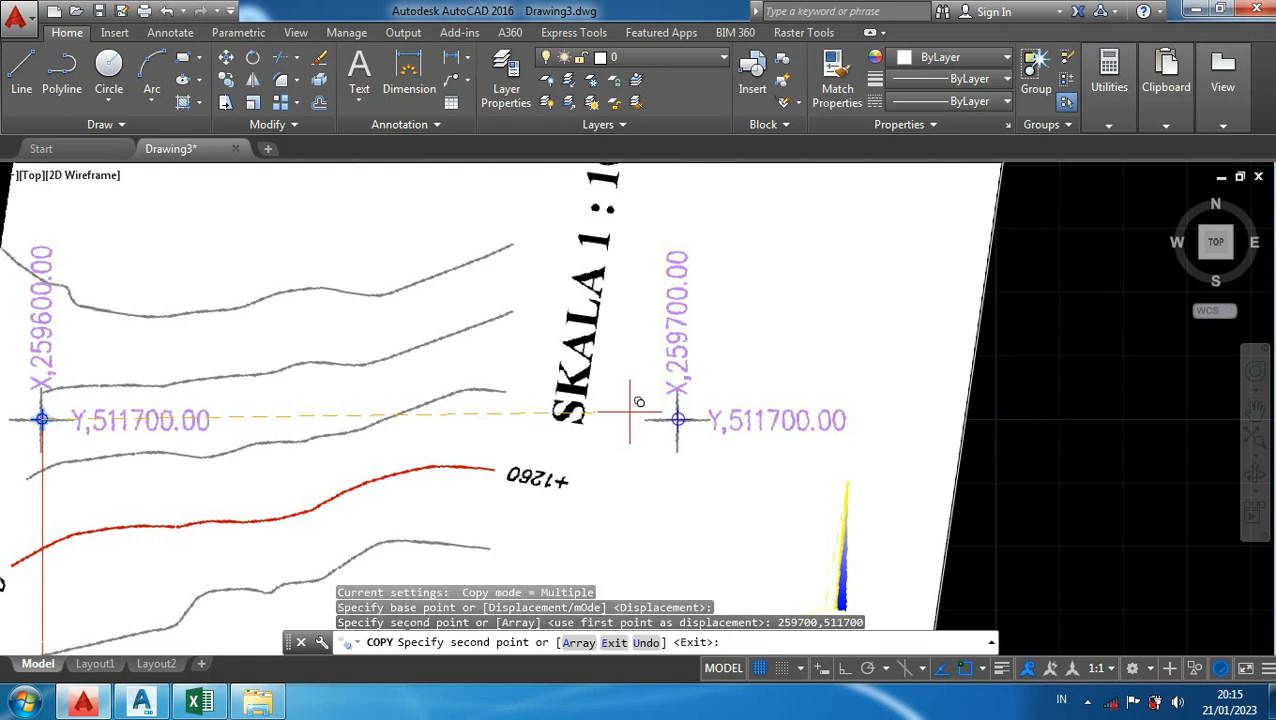
Step: Place another copy of the blue point at coordinates 259700,511600
scroll(683, 427, "up", 5)
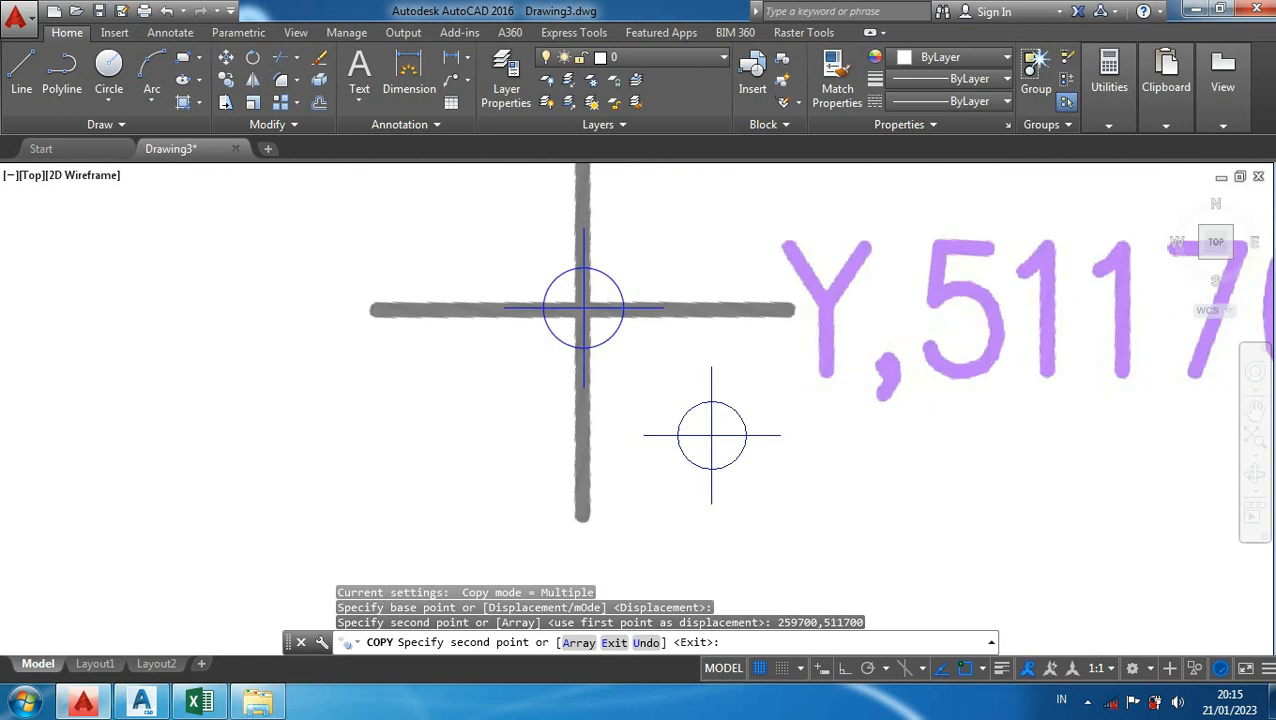
scroll(711, 435, "up", 3)
mouse_move(709, 424)
middle_mouse_down()
mouse_move(710, 531)
mouse_move(730, 584)
mouse_move(730, 289)
middle_mouse_up()
scroll(684, 450, "down", 10)
middle_click_drag(738, 438, 732, 236)
scroll(740, 405, "up", 2)
scroll(740, 406, "up", 2)
middle_click_drag(675, 342, 669, 432)
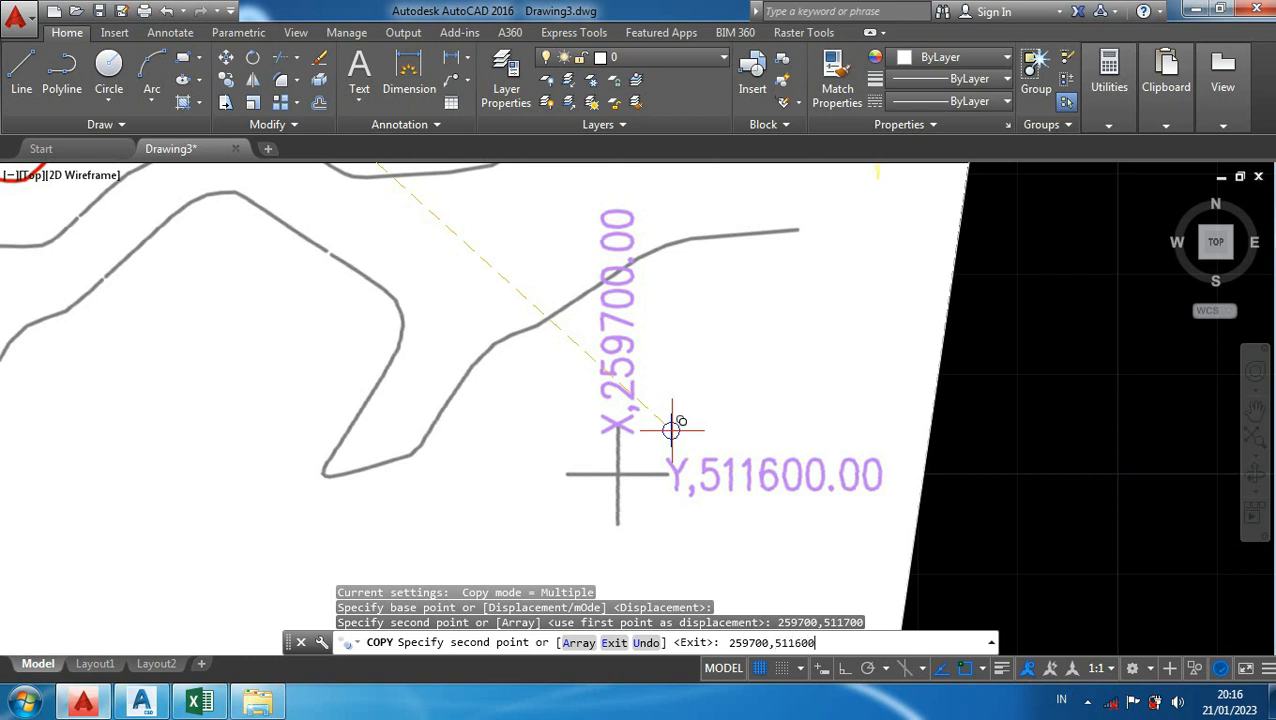
key("Return")
Step: Finish copying and erase the vertical red line joining the two crosses along X,259600.00
scroll(672, 428, "up", 9)
scroll(665, 437, "up", 2)
middle_click_drag(627, 350, 506, 338)
scroll(506, 338, "down", 8)
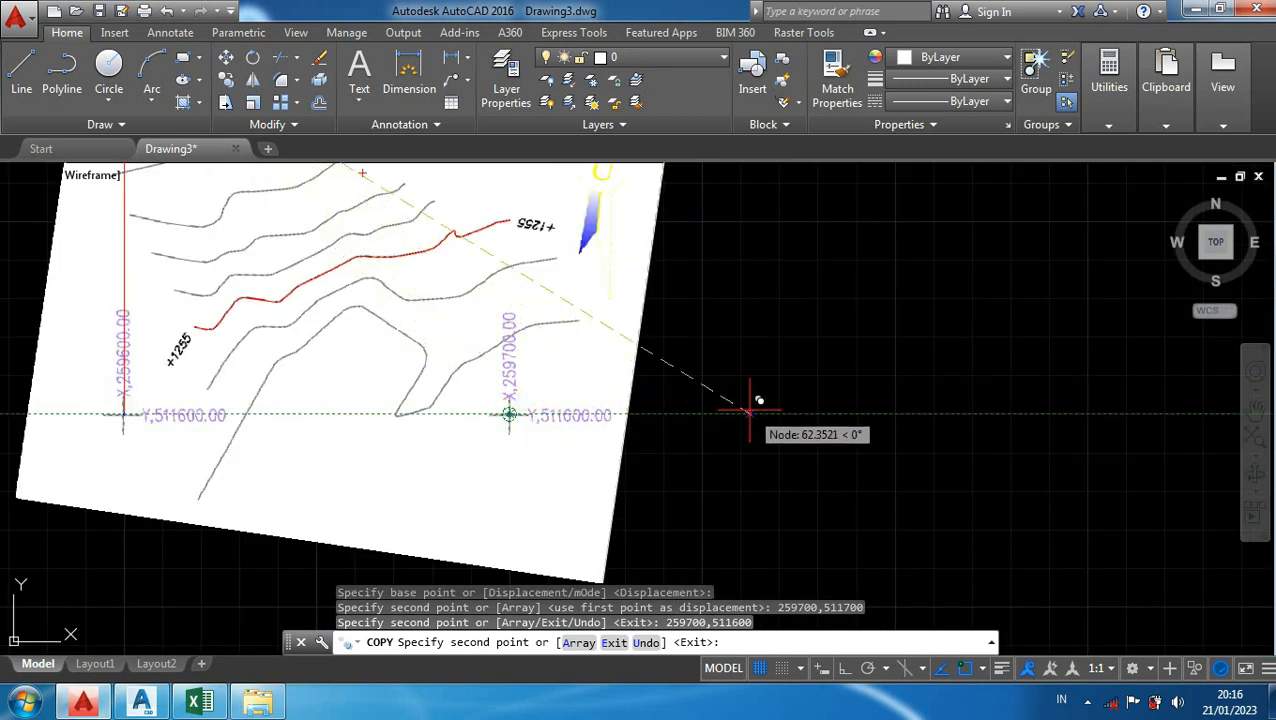
scroll(750, 410, "down", 2)
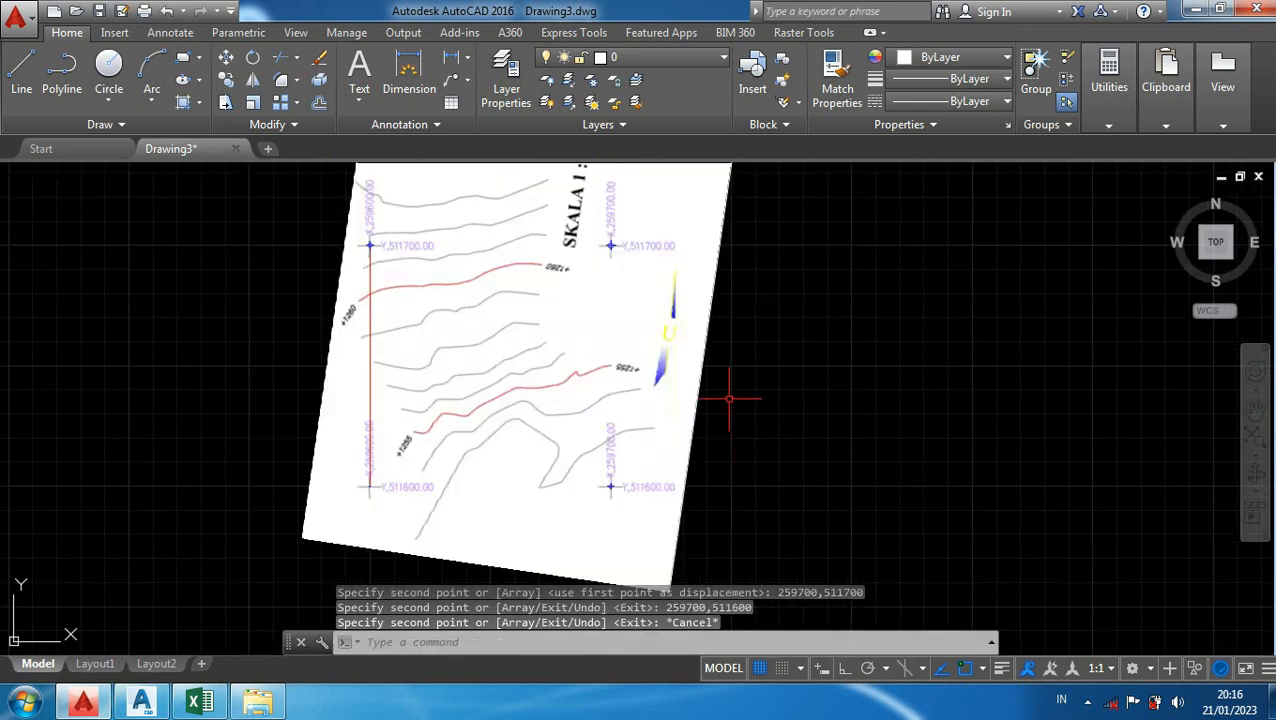
scroll(369, 390, "up", 3)
left_click(370, 372)
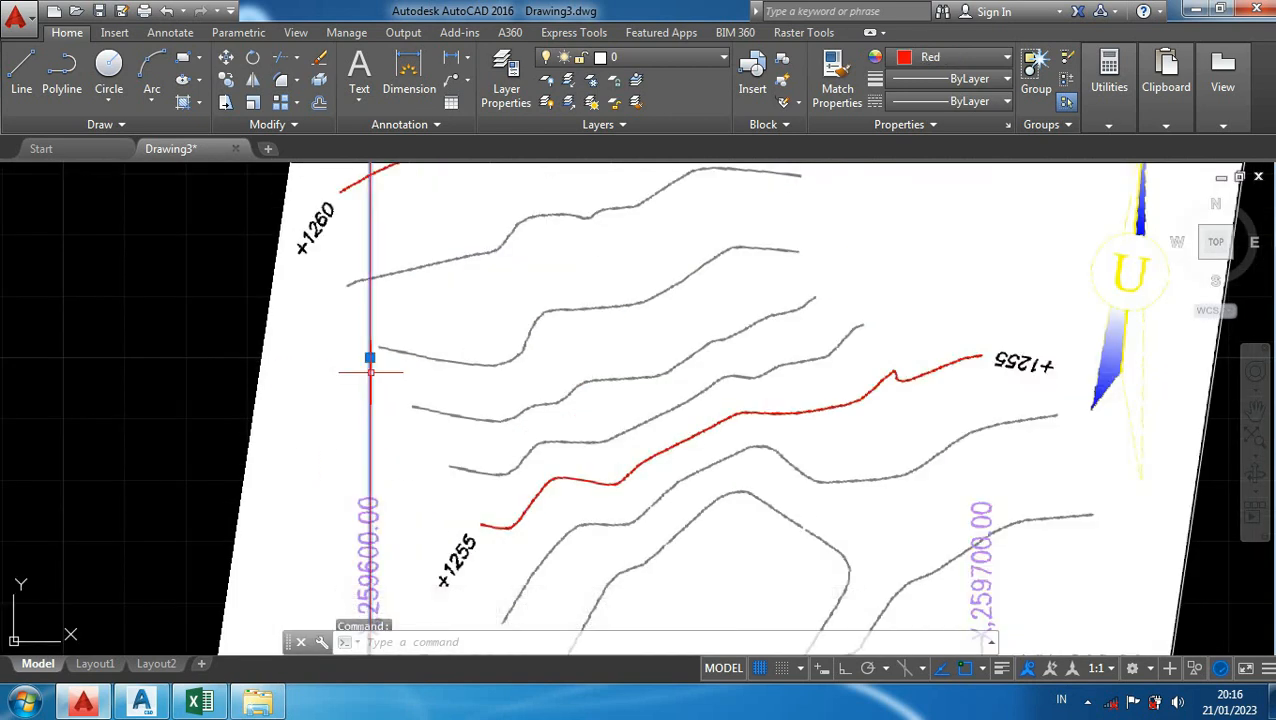
key("Delete")
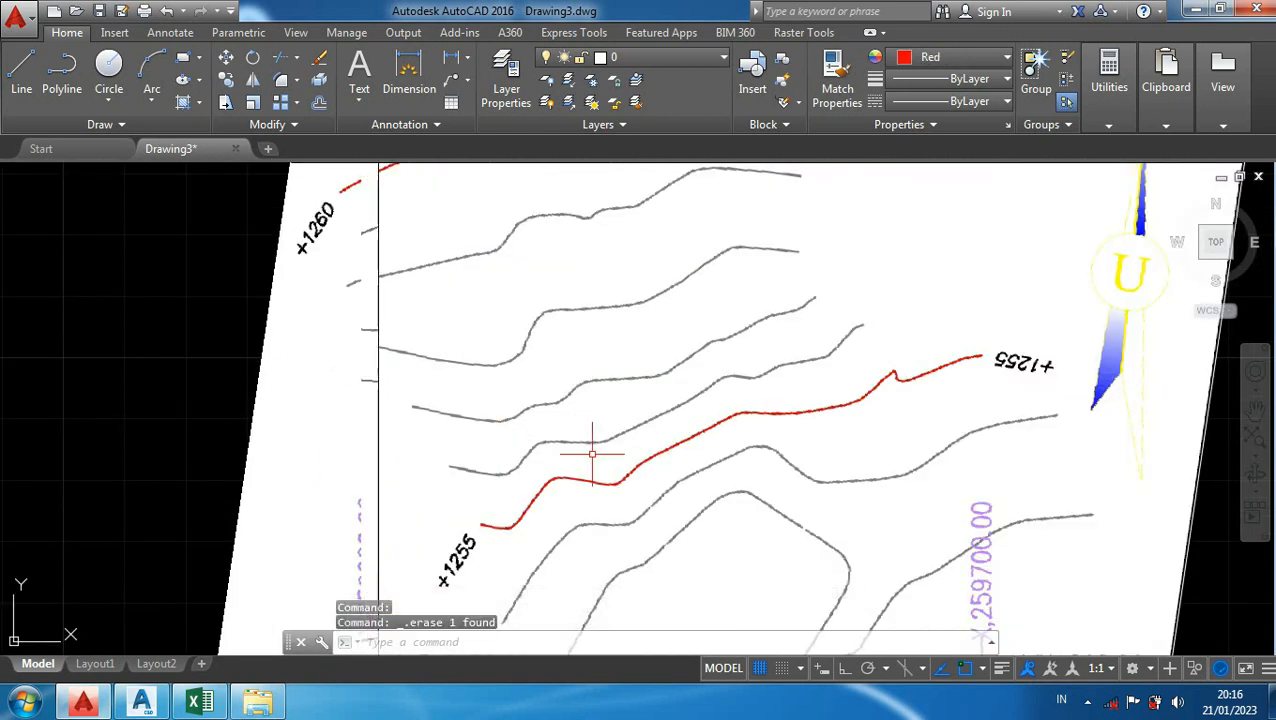
Step: Examine how the original blue point lines up with the X,259600.00 / Y,511600.00 cross and compare all four crosses
scroll(595, 454, "down", 5)
middle_click_drag(430, 381, 399, 367)
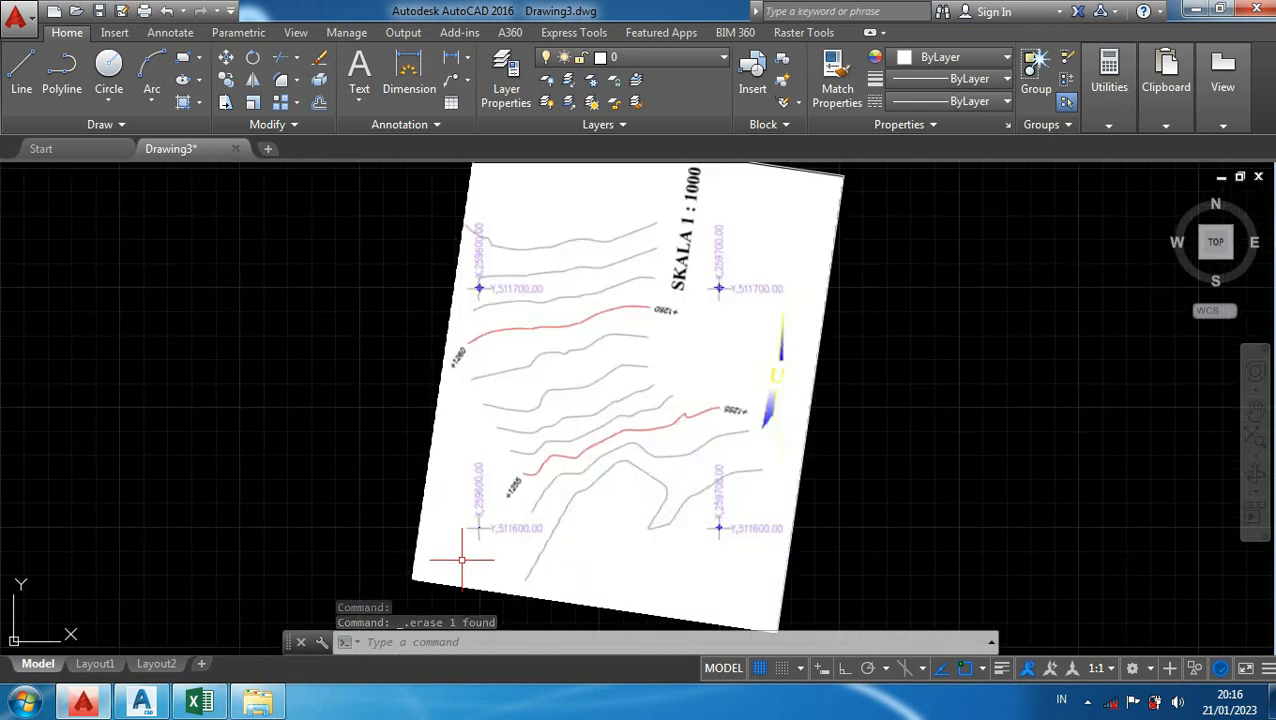
scroll(460, 550, "up", 7)
scroll(494, 477, "down", 3)
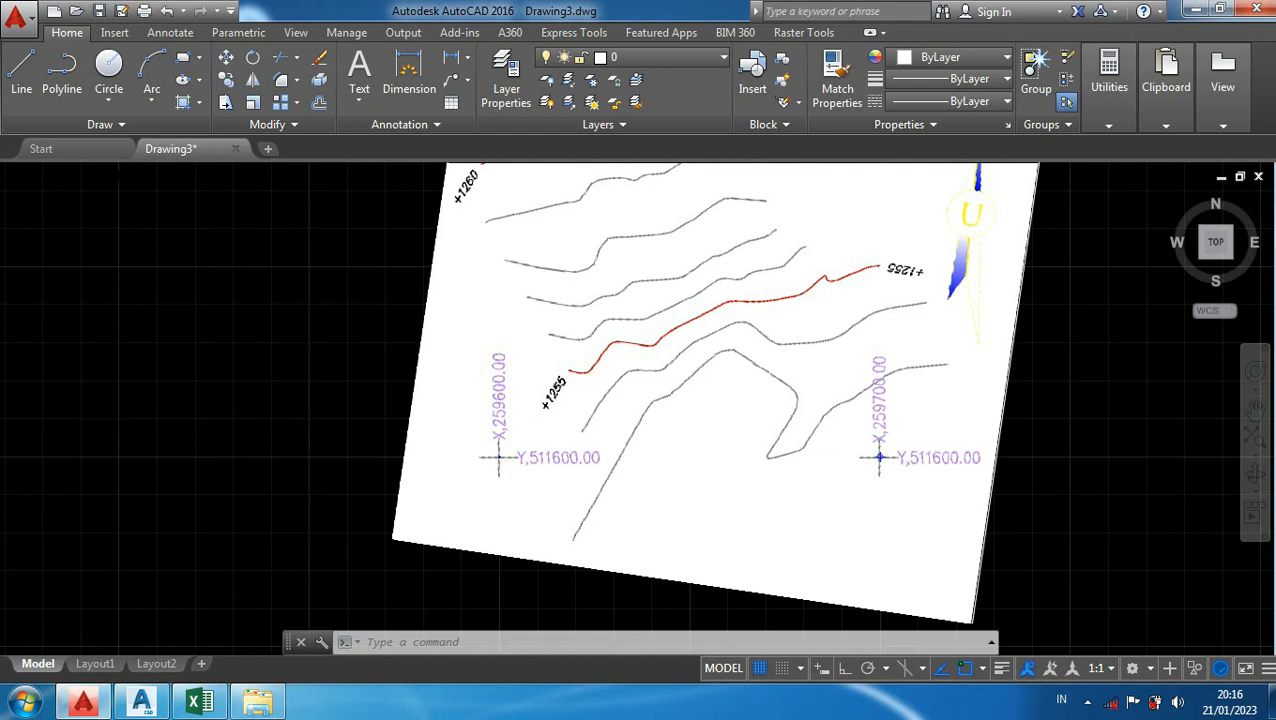
scroll(444, 498, "up", 9)
scroll(430, 475, "up", 3)
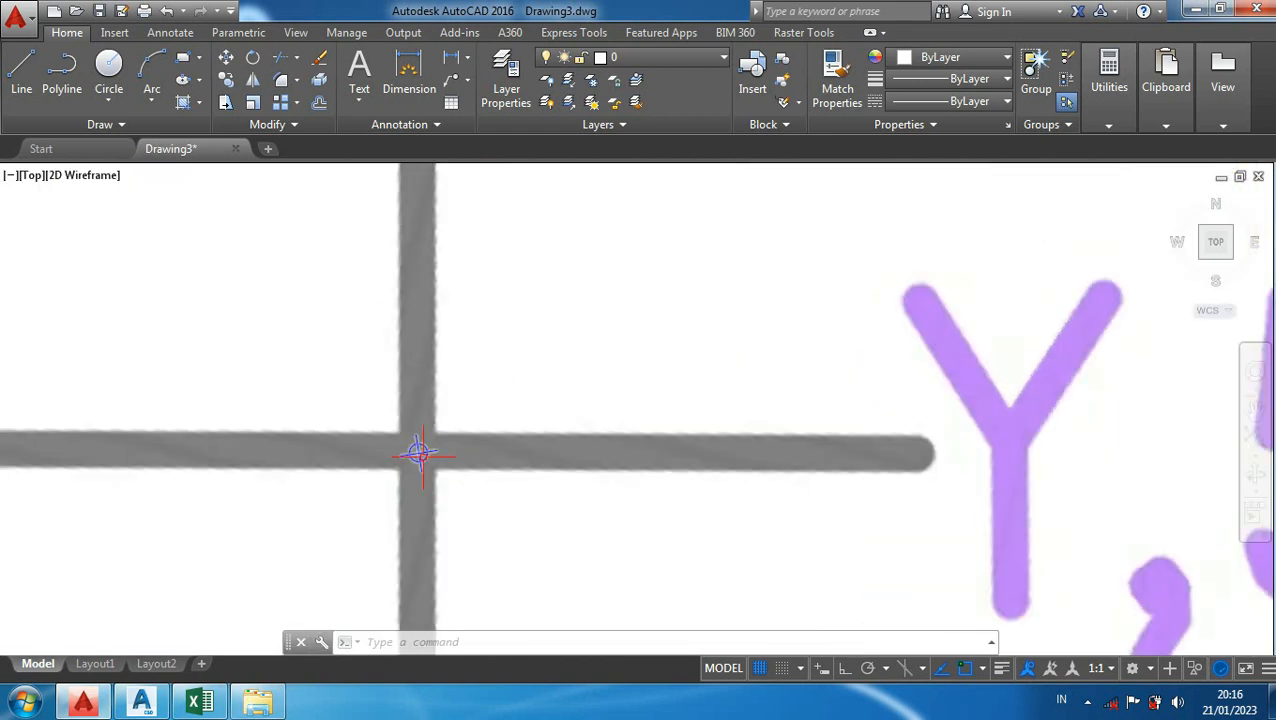
scroll(421, 456, "down", 5)
scroll(466, 470, "down", 6)
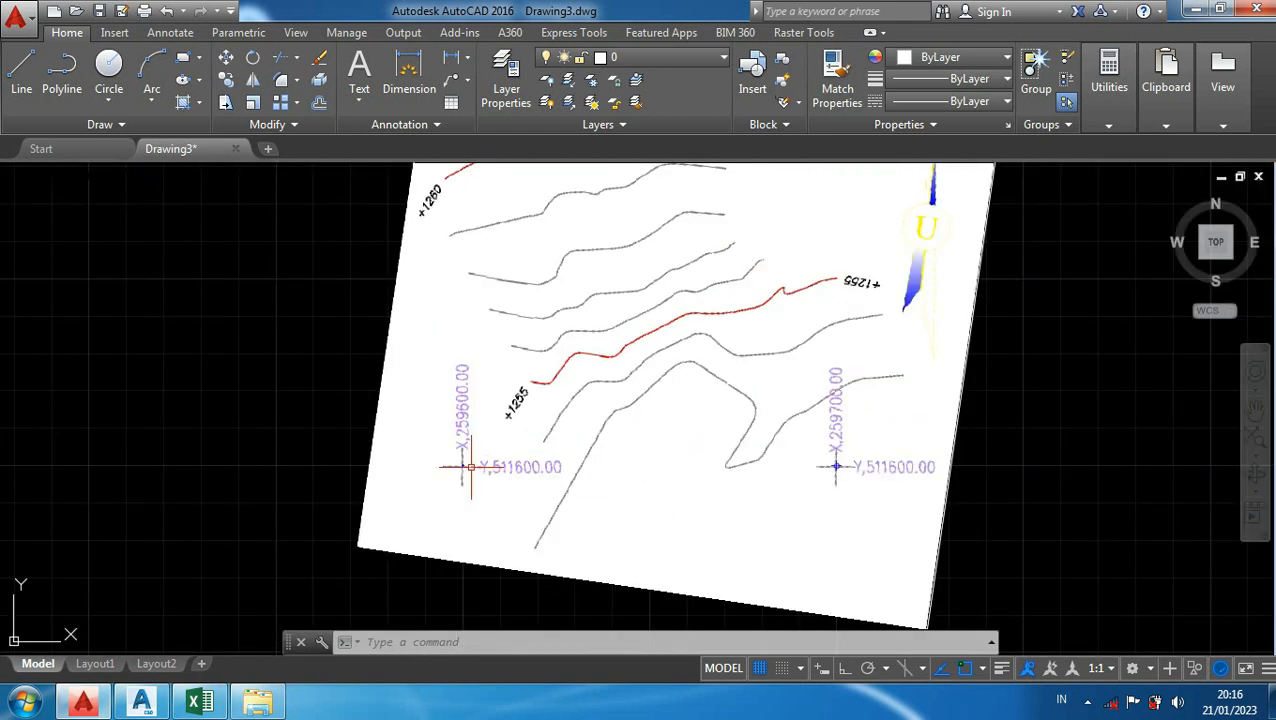
scroll(430, 430, "down", 2)
middle_click_drag(334, 380, 347, 441)
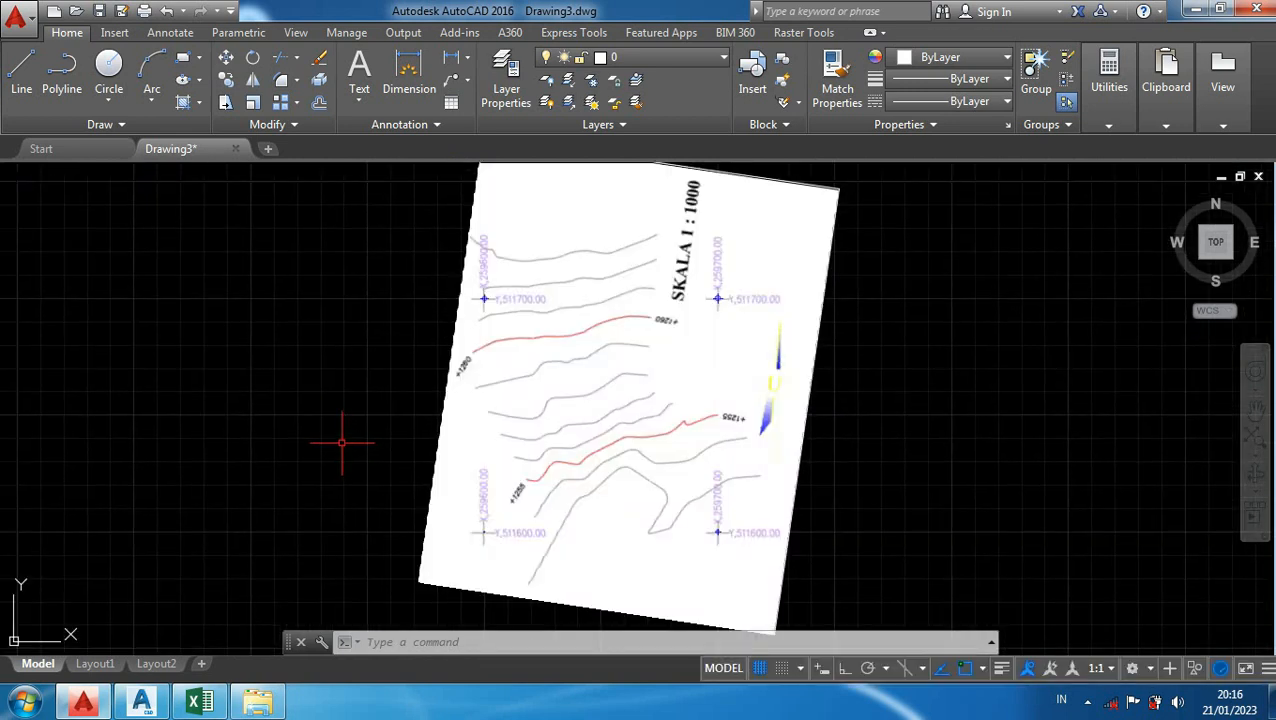
Step: Reapply the circle-with-cross point style at size 5% relative to screen, refreshing the blue points' display size
type("pty")
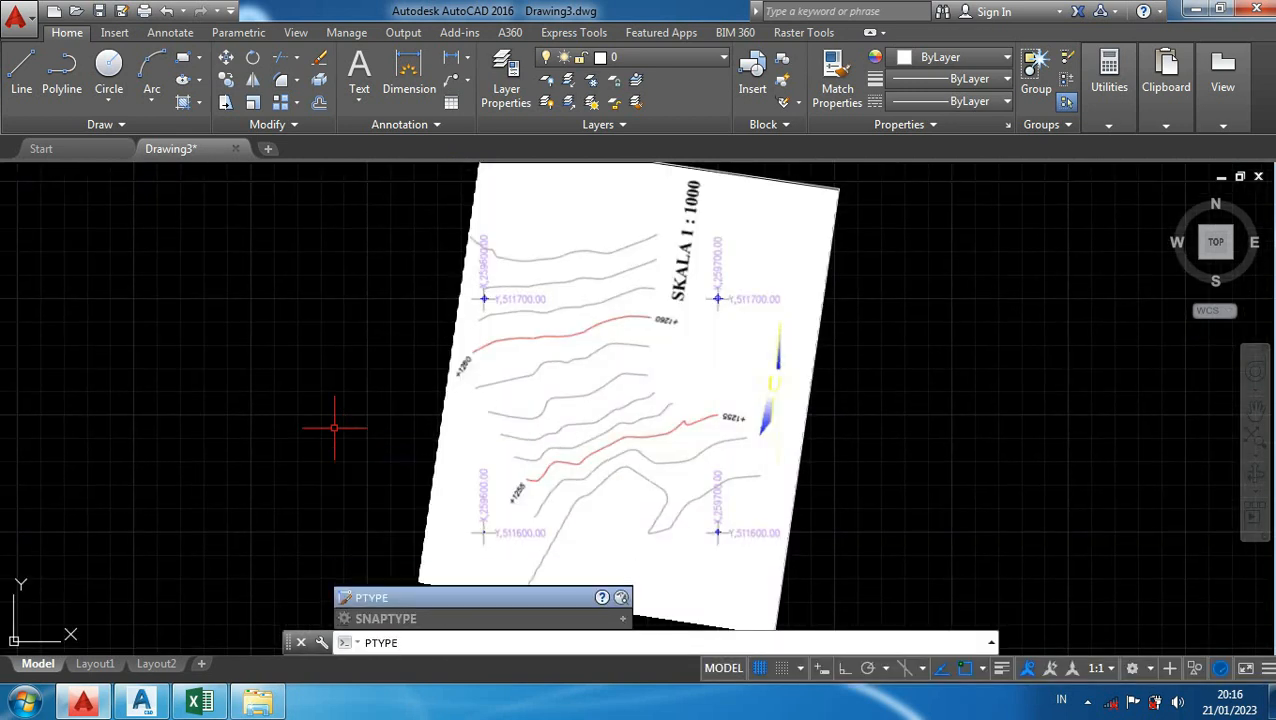
key("Return")
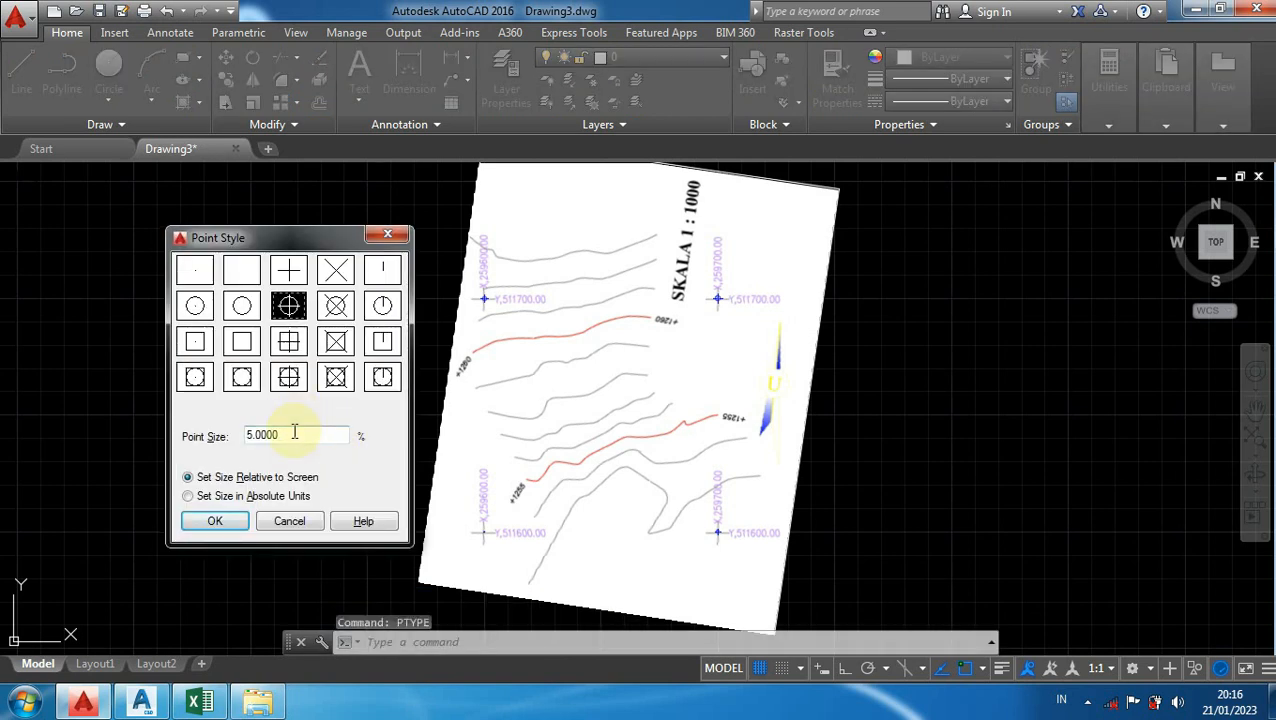
double_click(294, 432)
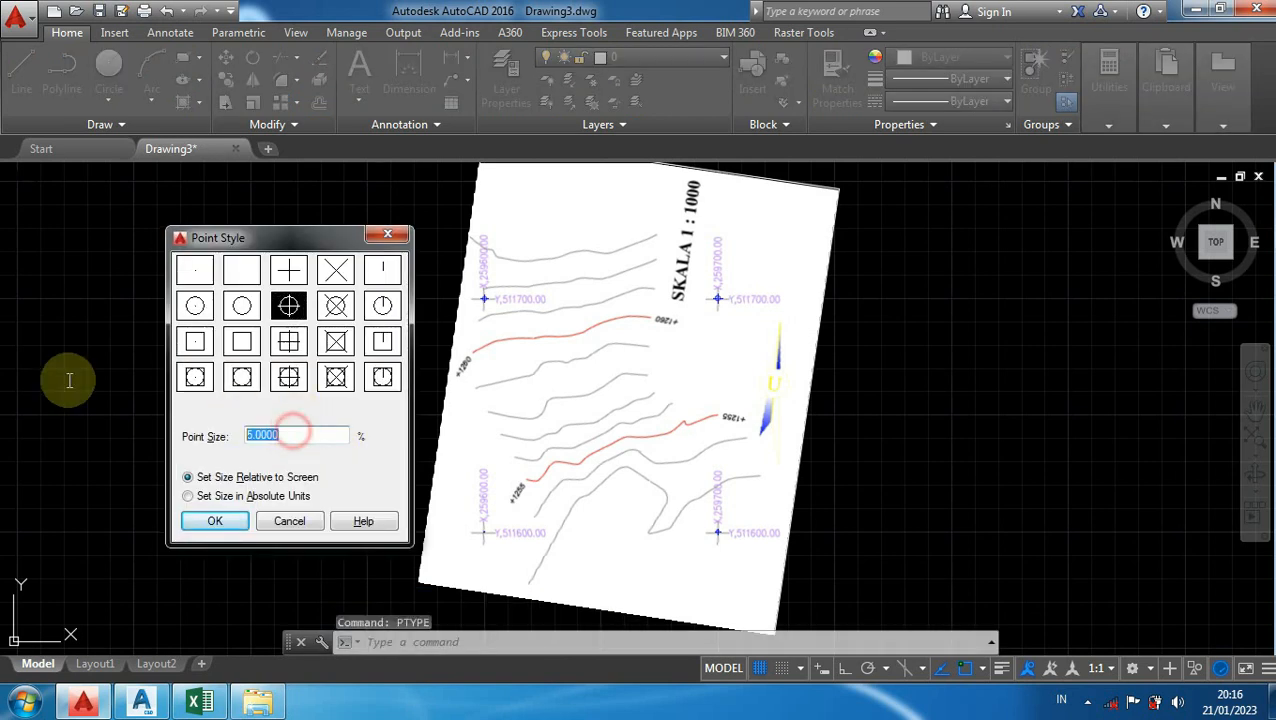
left_click(205, 522)
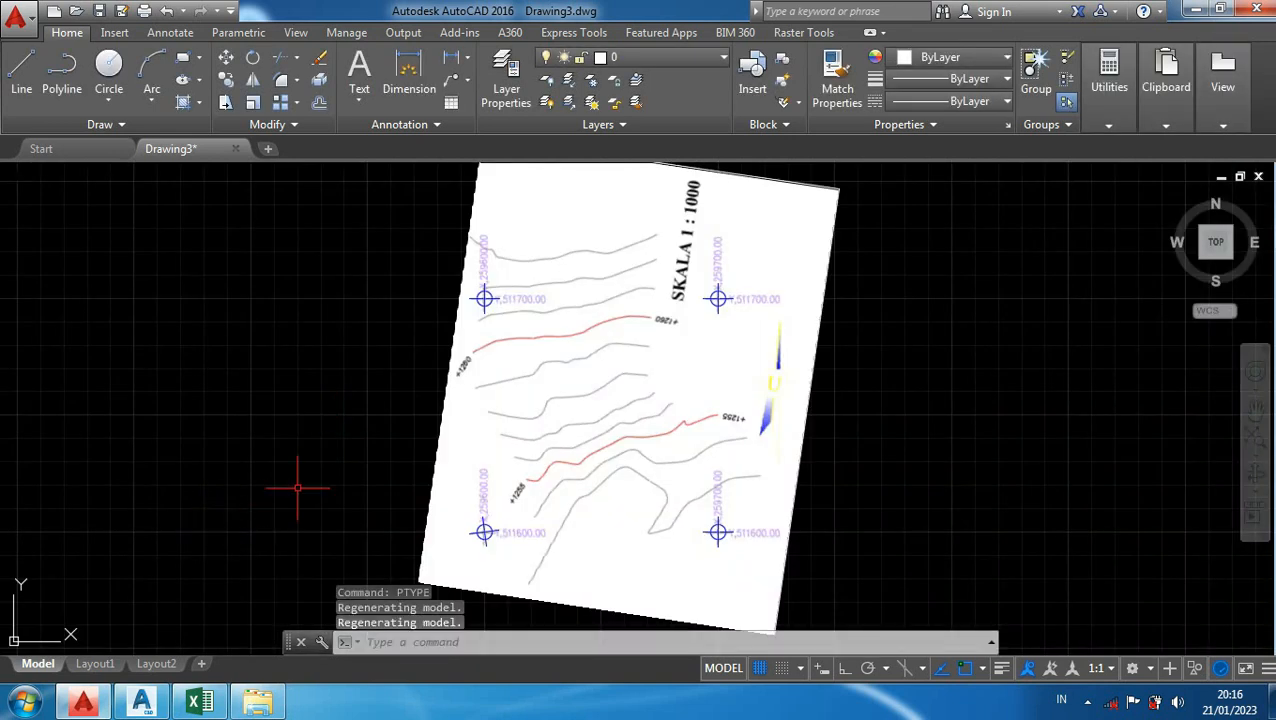
Step: Create a new layer named Gambar
scroll(730, 311, "up", 2)
scroll(669, 362, "down", 2)
mouse_move(669, 362)
middle_mouse_down()
mouse_move(706, 328)
mouse_move(709, 371)
middle_mouse_up()
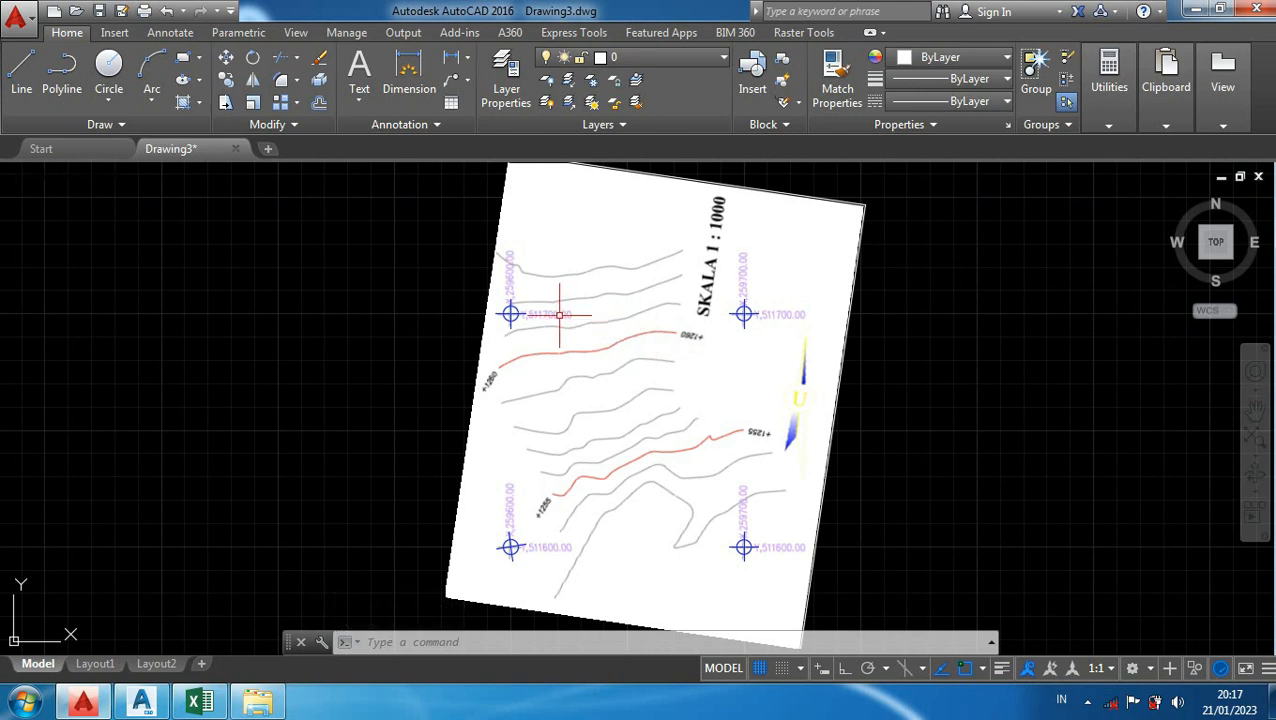
middle_click_drag(313, 282, 336, 304)
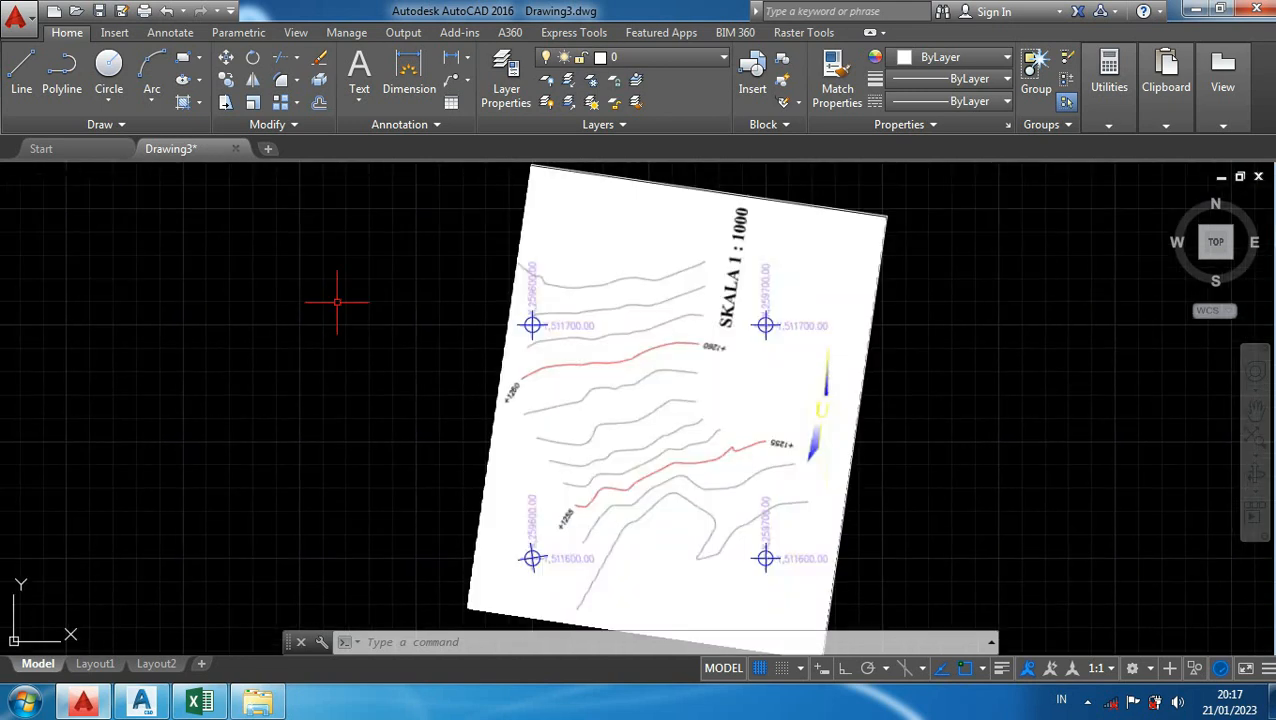
type("1")
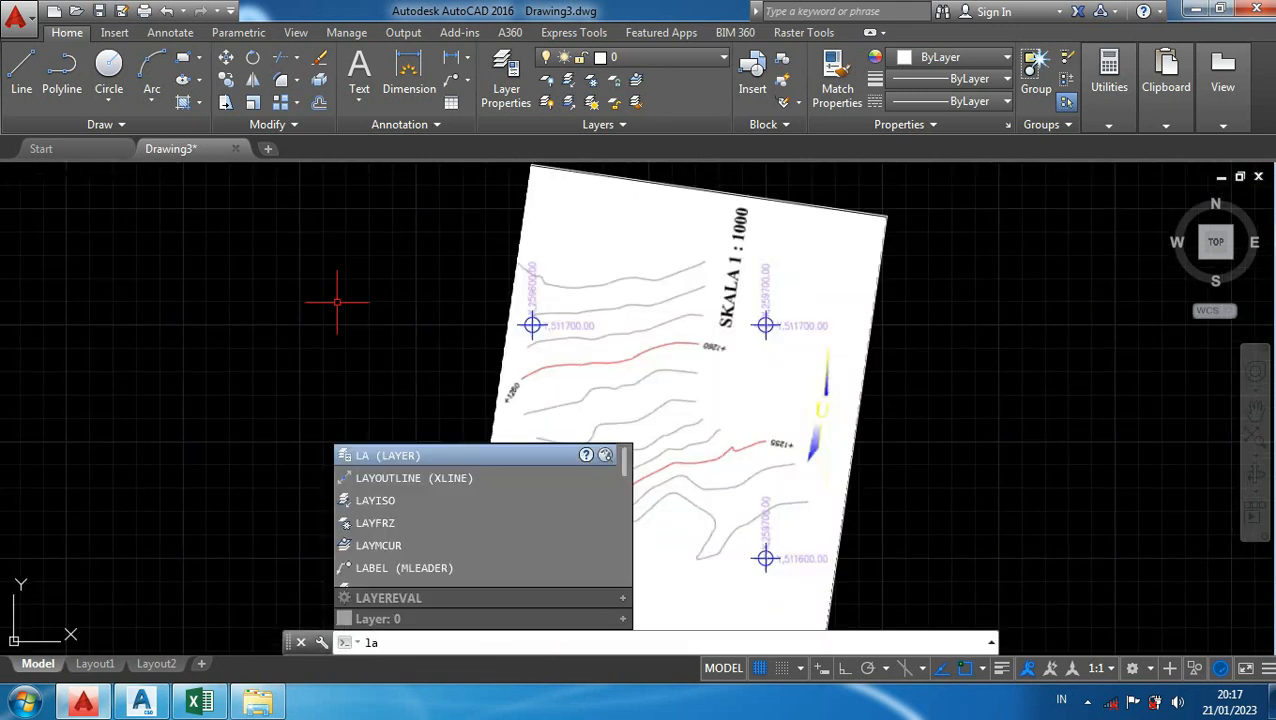
key("Return")
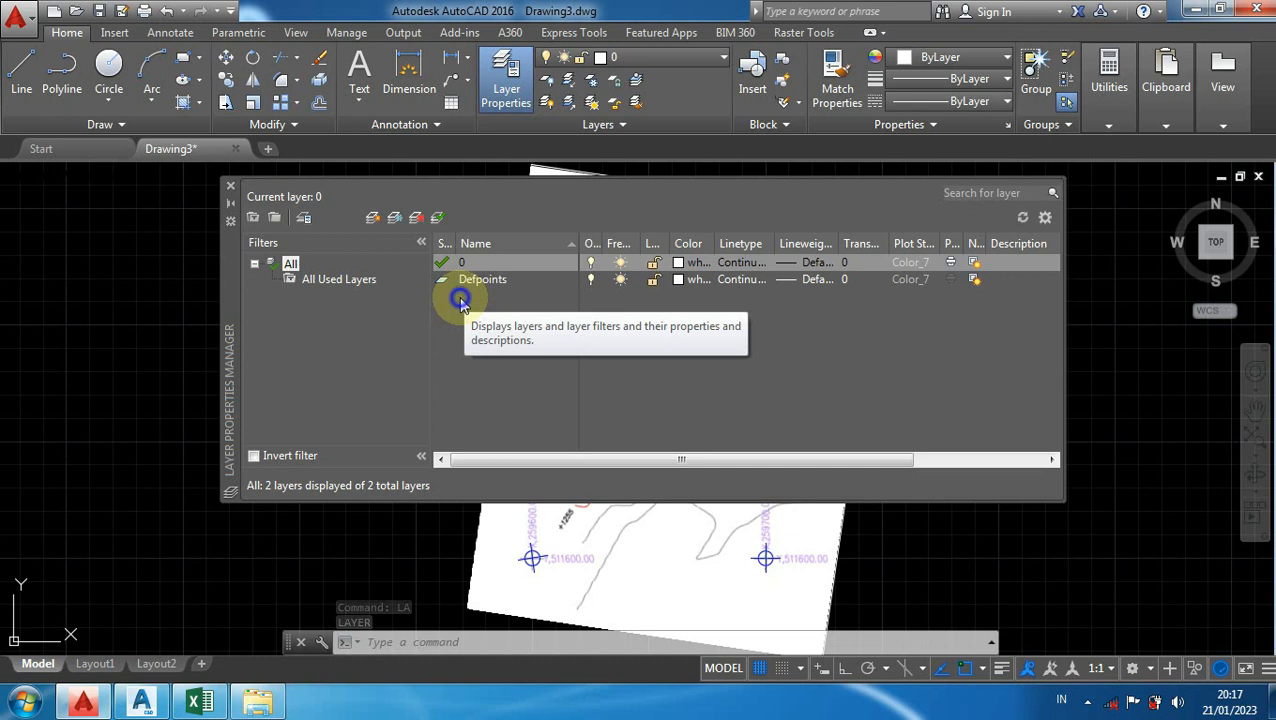
right_click(455, 290)
left_click(490, 281)
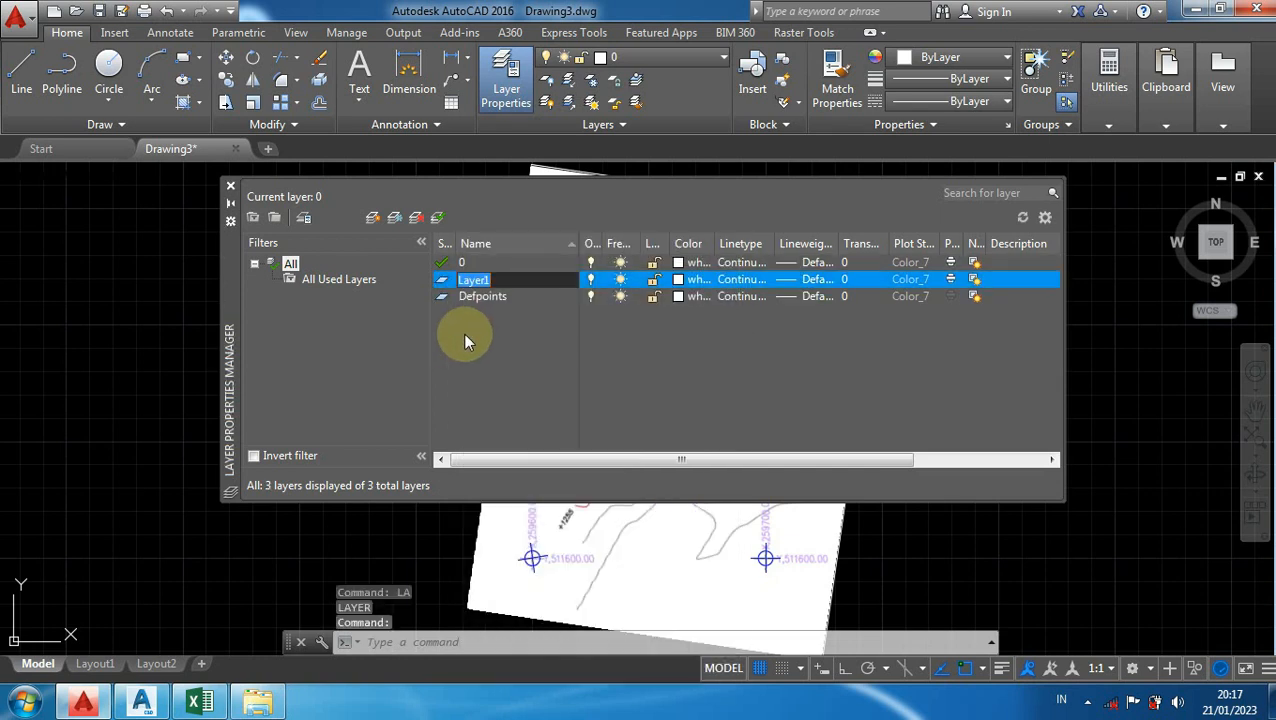
type("Ga")
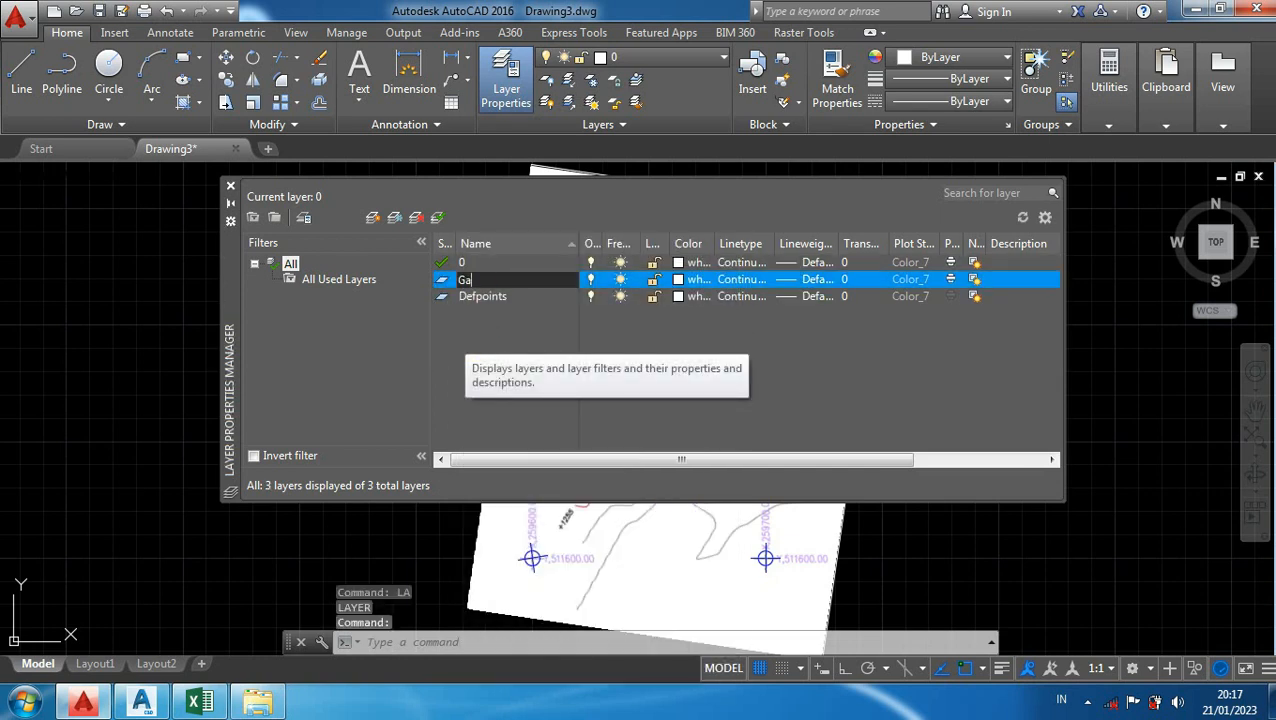
type("mbar")
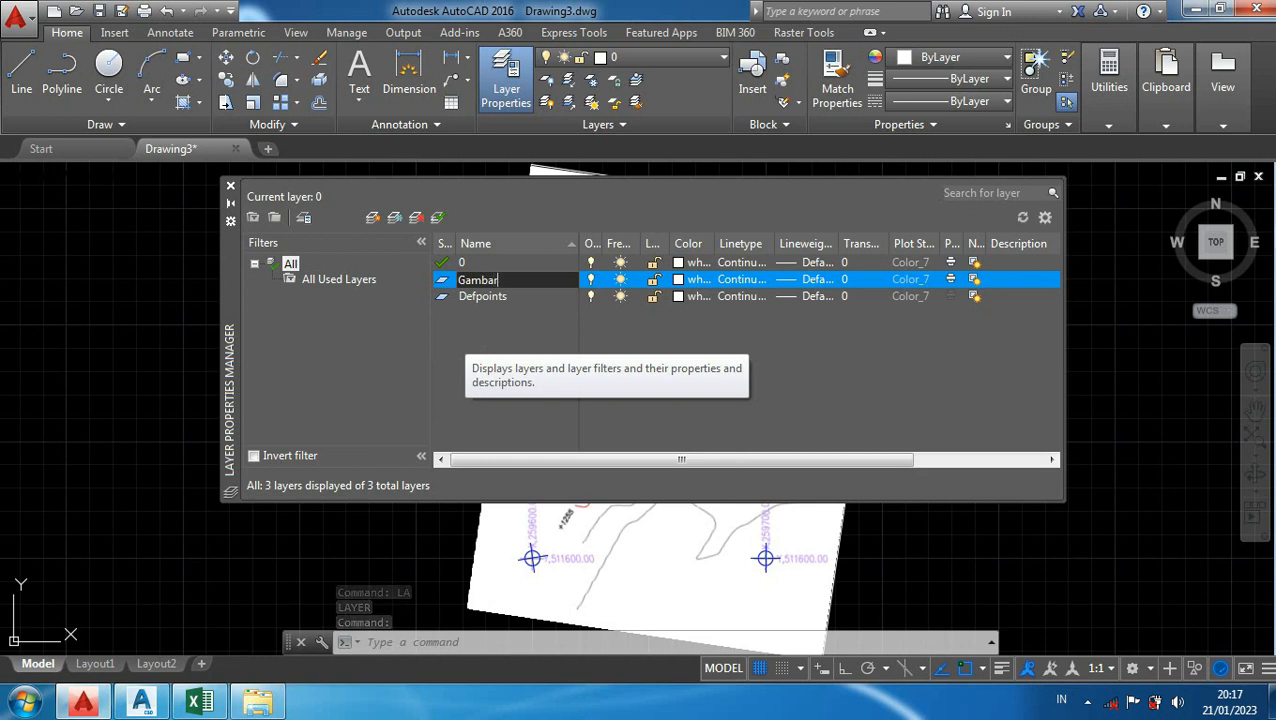
key("Return")
Step: Create a new layer named Kontur and make it the current layer
right_click(479, 328)
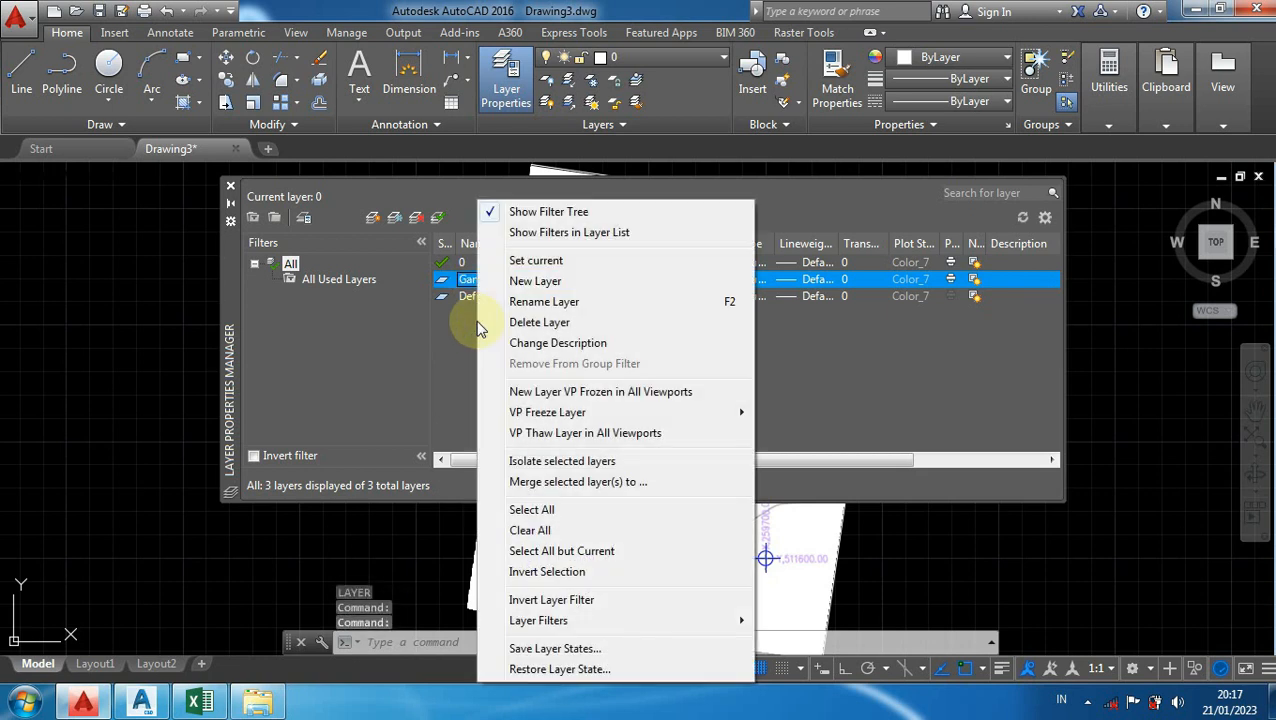
left_click(533, 281)
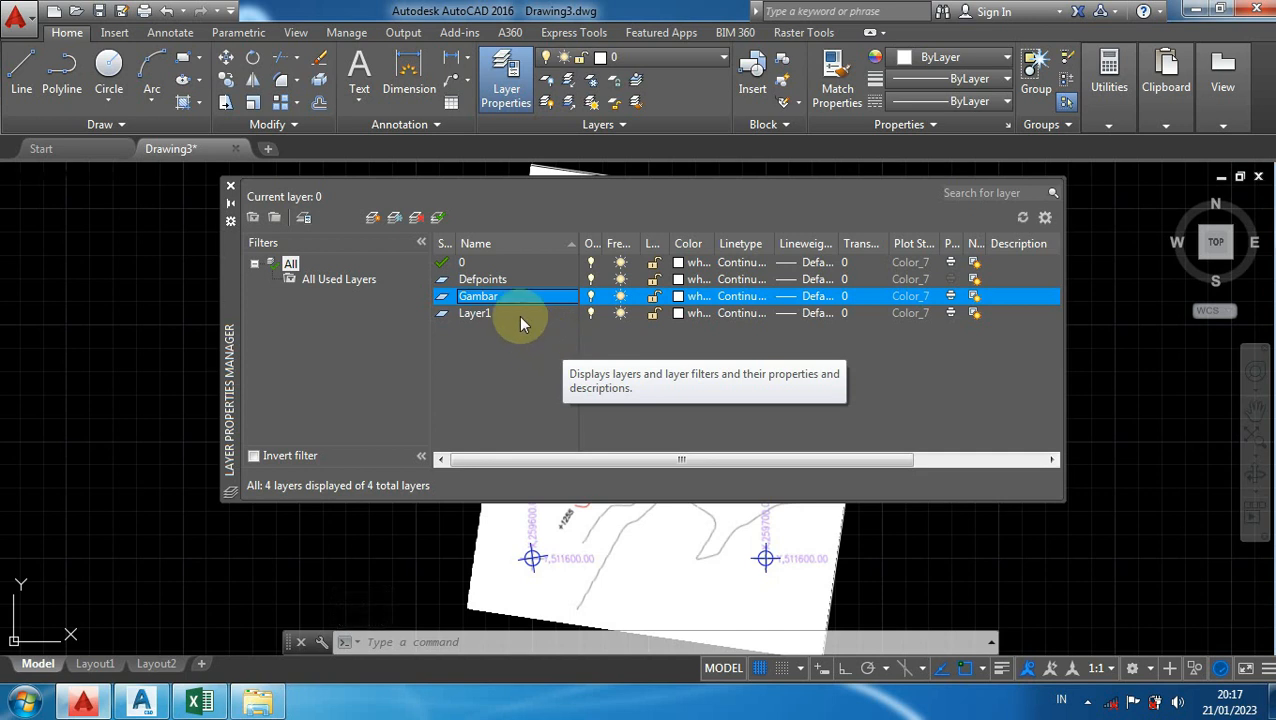
left_click(476, 315)
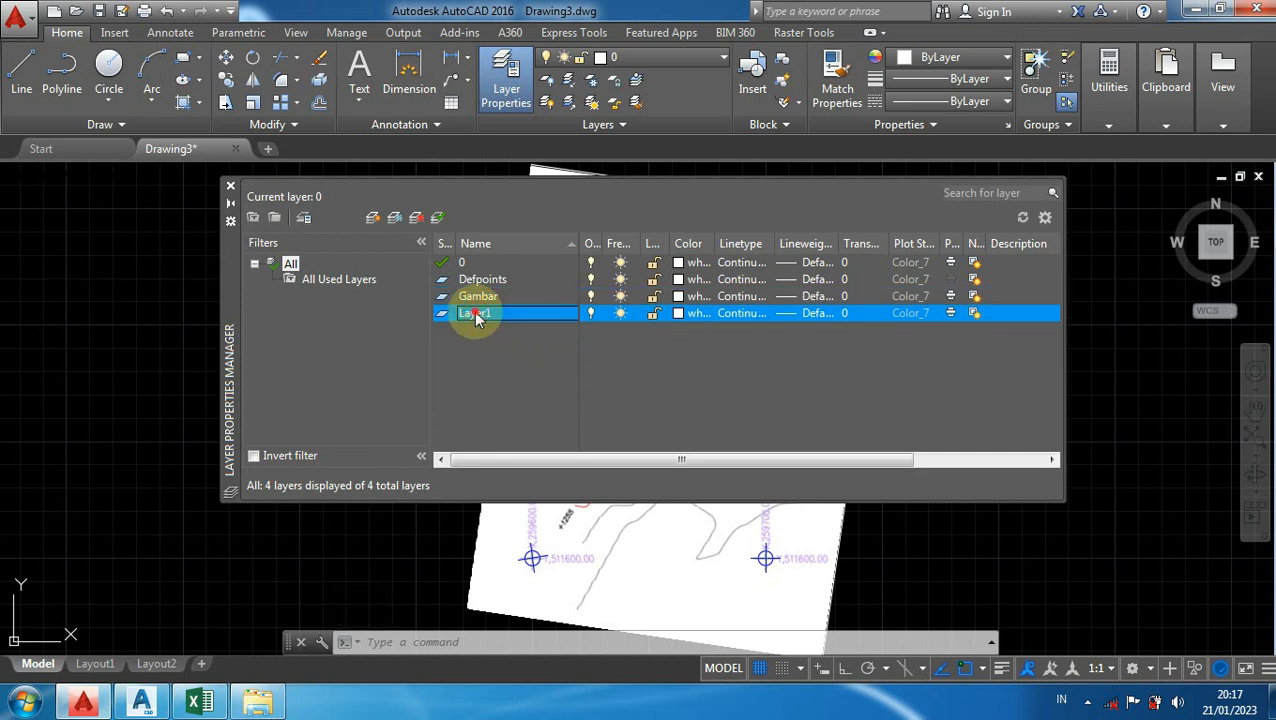
double_click(476, 315)
left_click_drag(491, 316, 442, 313)
type("Kontur")
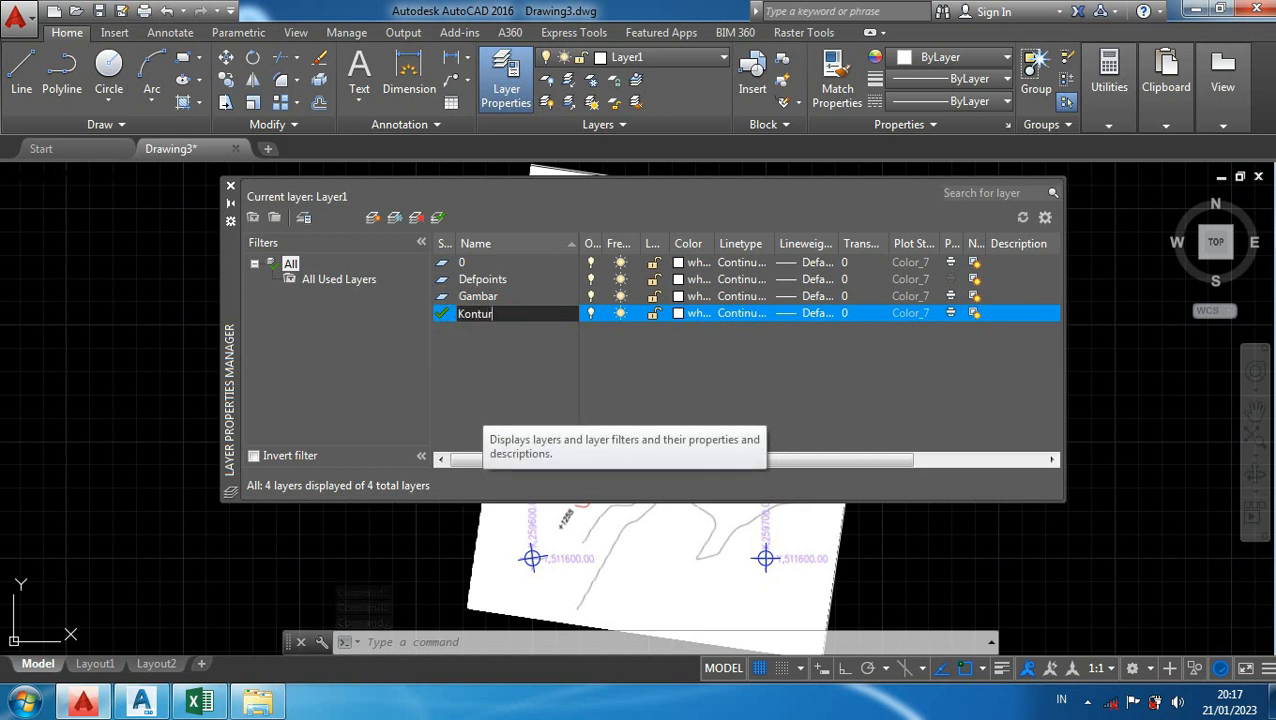
Step: Set the Kontur layer's color to green
left_click(679, 316)
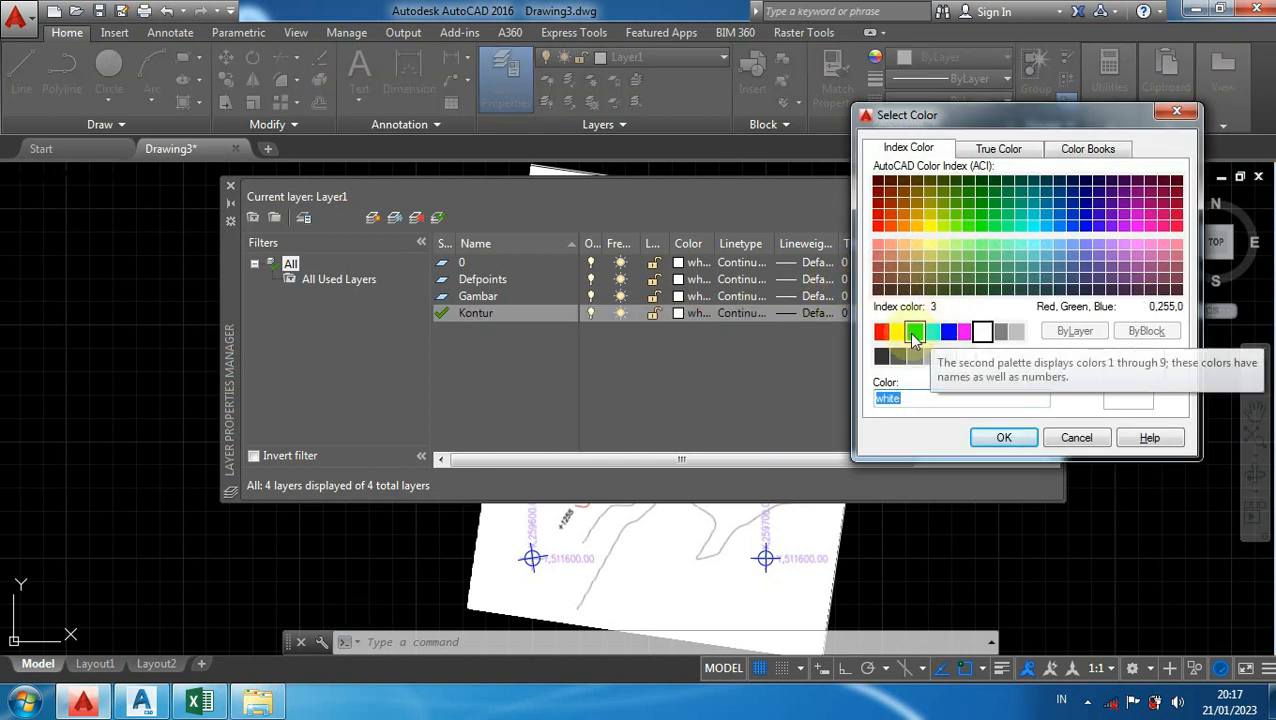
left_click(914, 332)
left_click(999, 439)
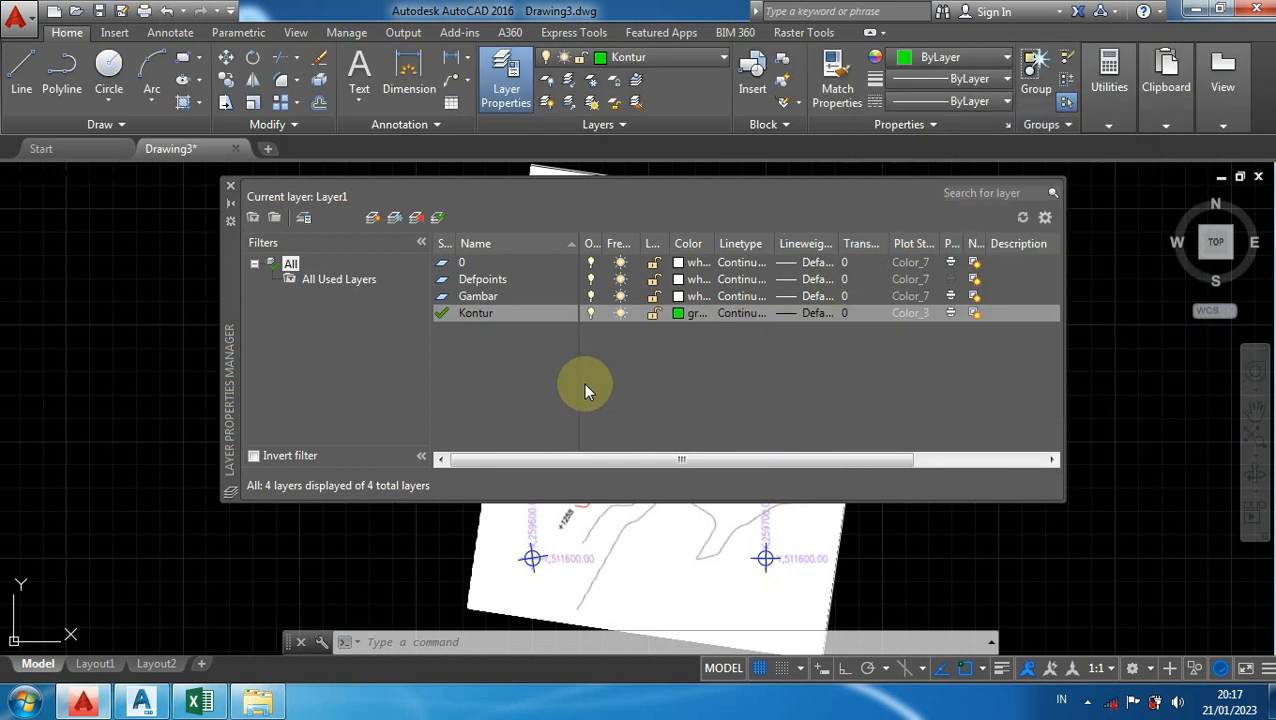
Step: Create a new layer named Koordinat and set its color to blue
right_click(457, 331)
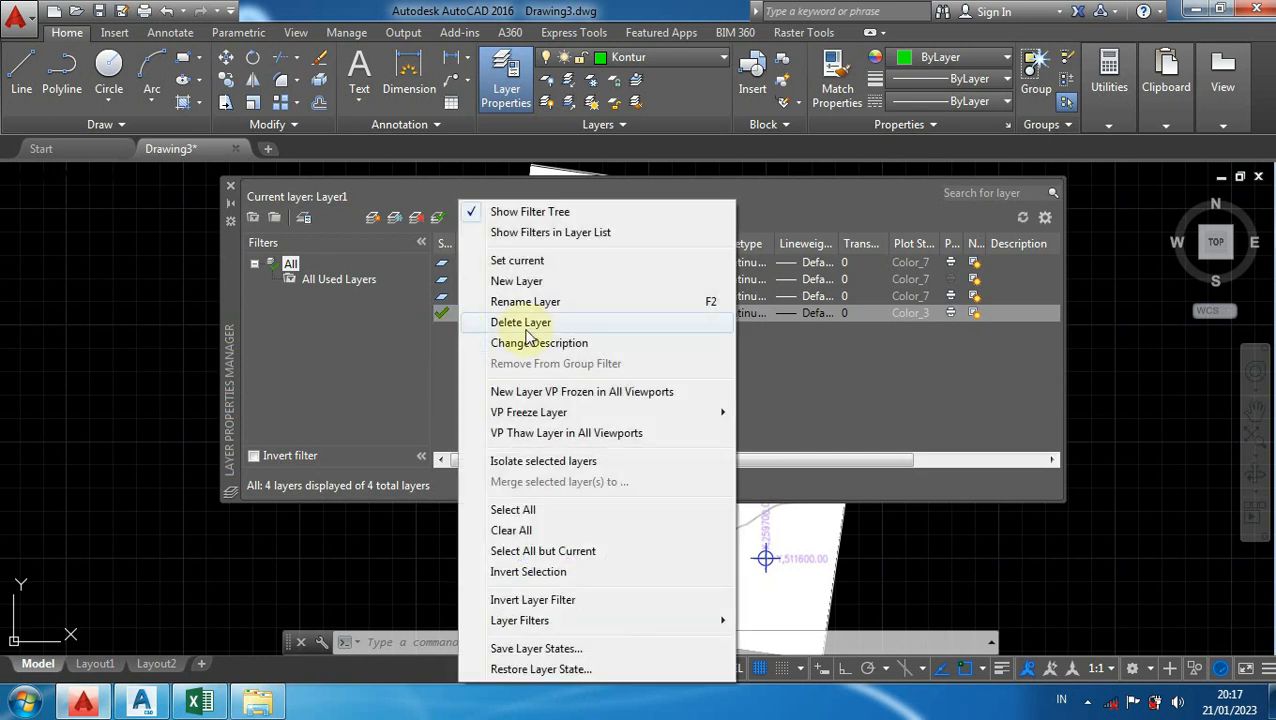
left_click(517, 281)
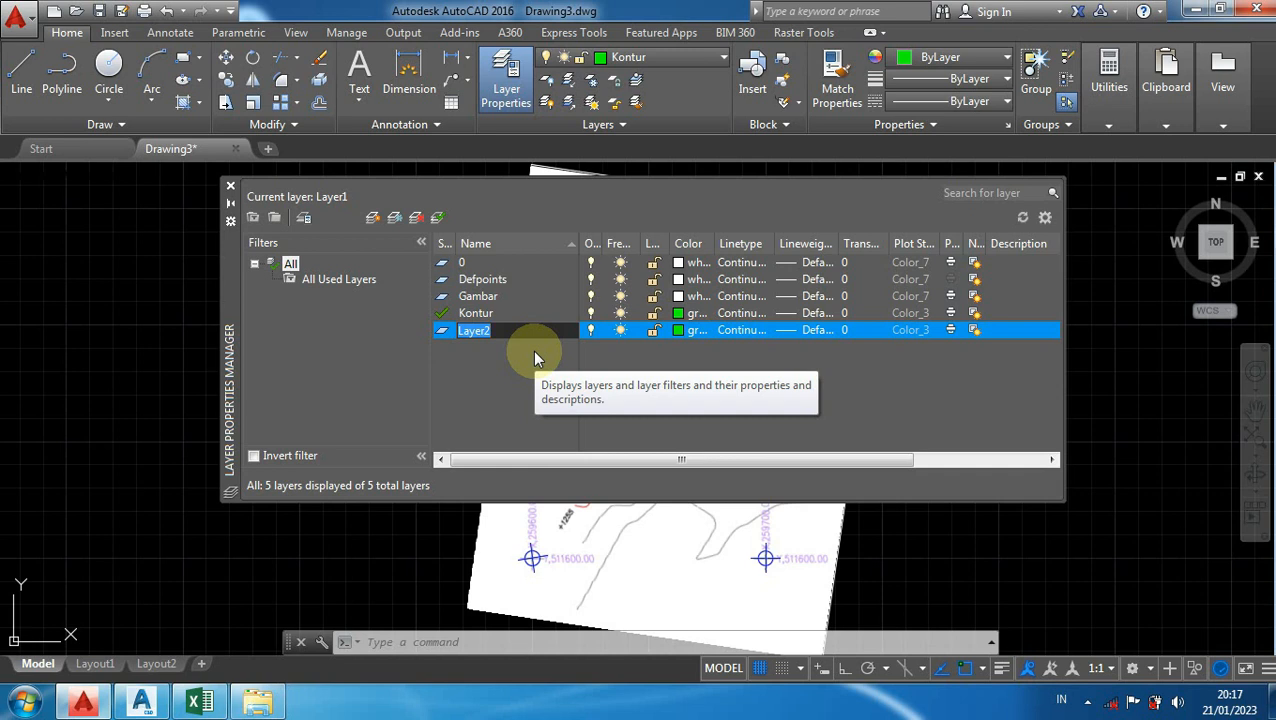
type("Koordinat")
left_click(678, 333)
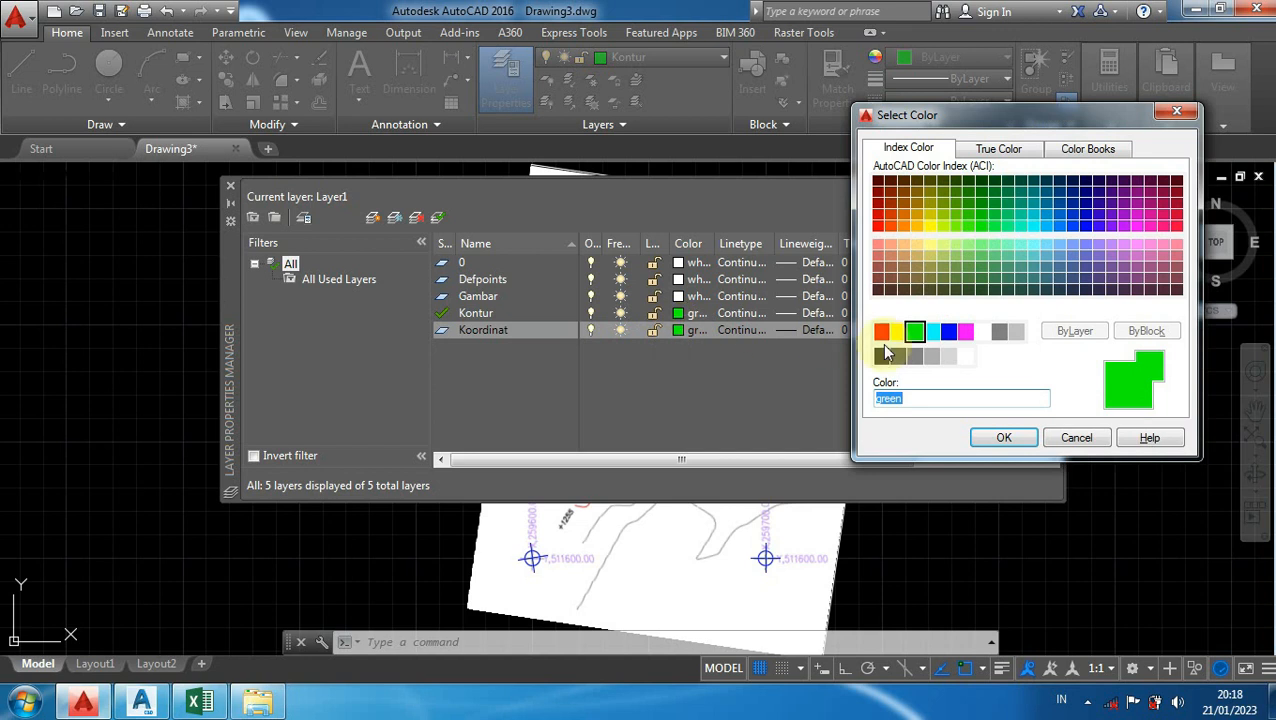
left_click(949, 333)
left_click(1003, 439)
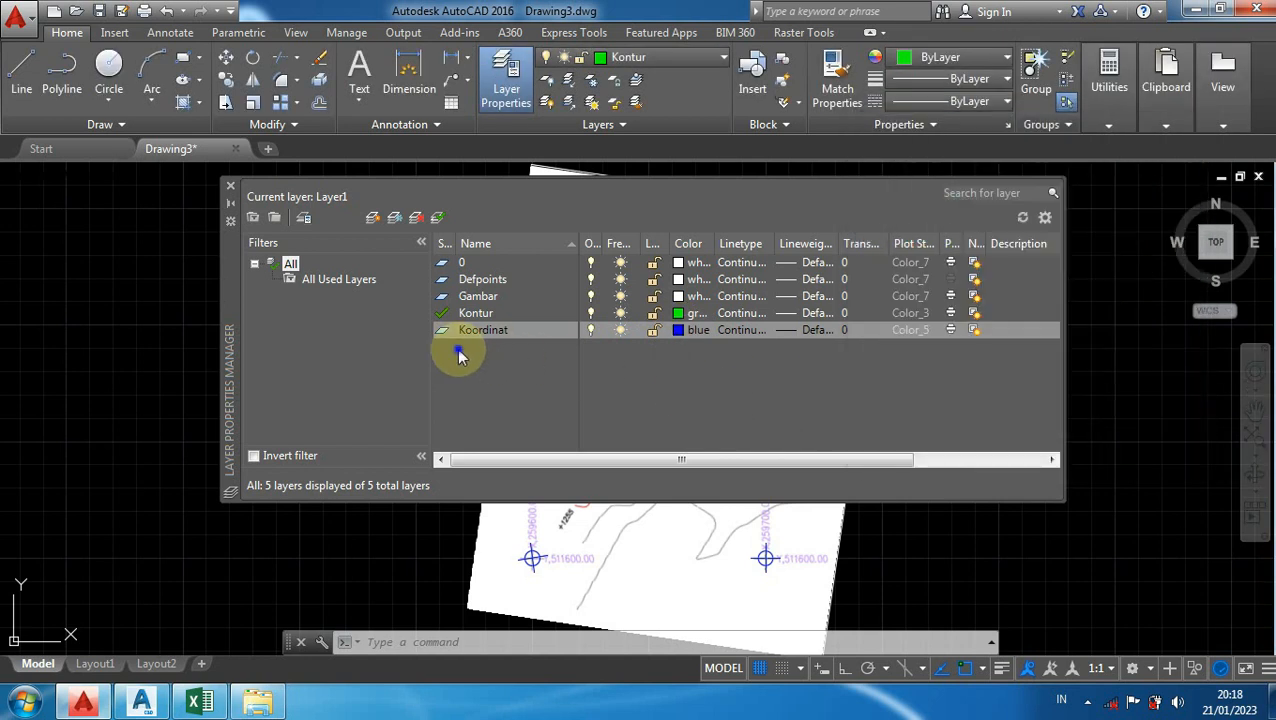
Step: Create a new layer named Elevasi and set its color to index 40
right_click(460, 350)
left_click(514, 283)
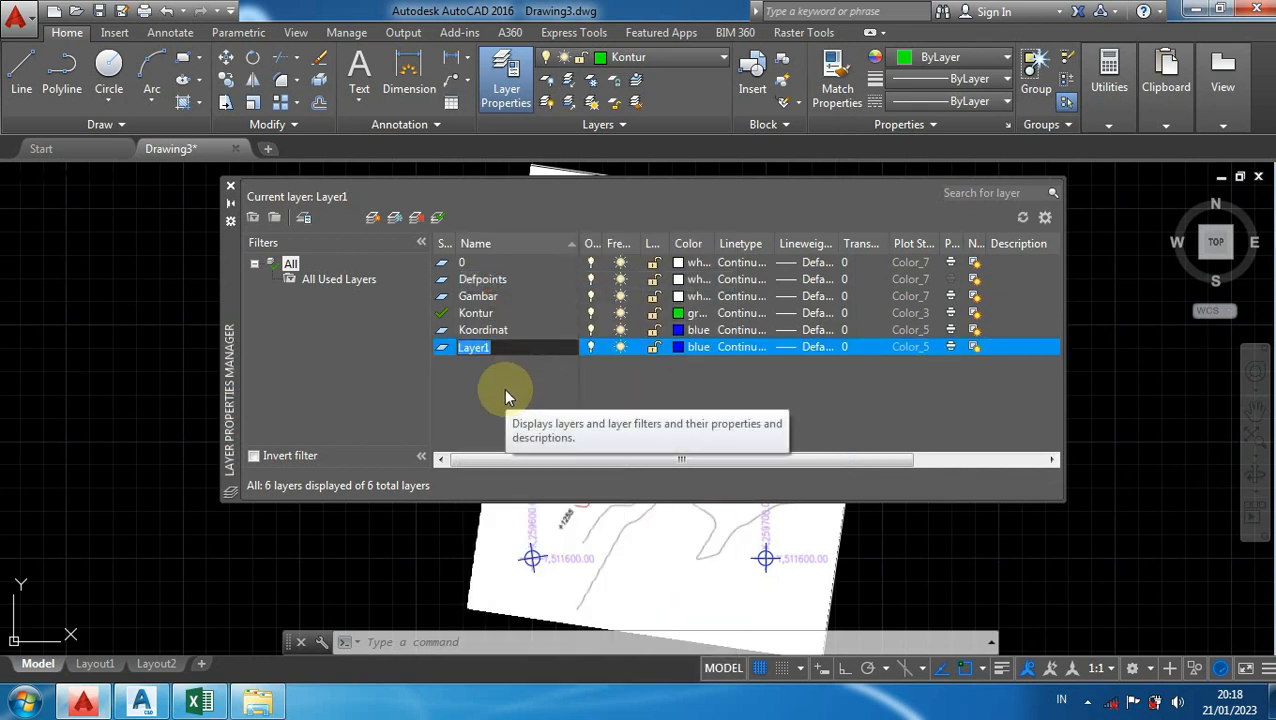
type("E")
left_click(678, 347)
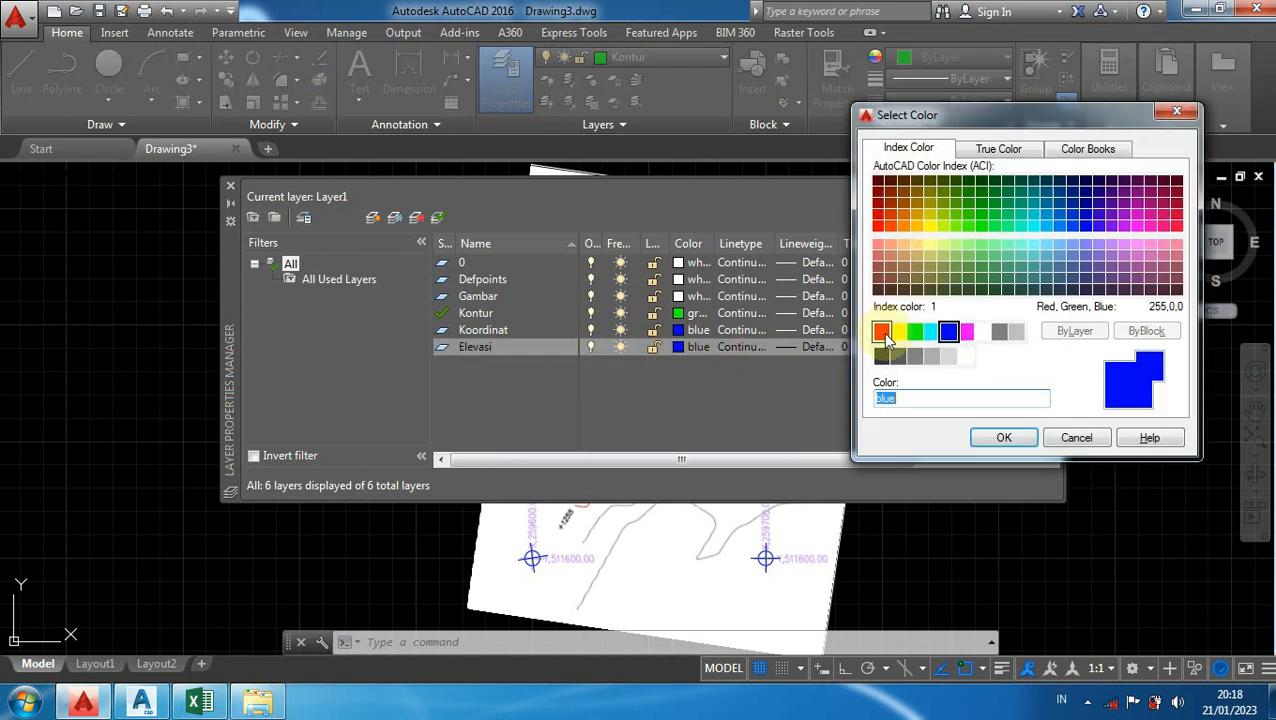
left_click(916, 225)
left_click(1010, 432)
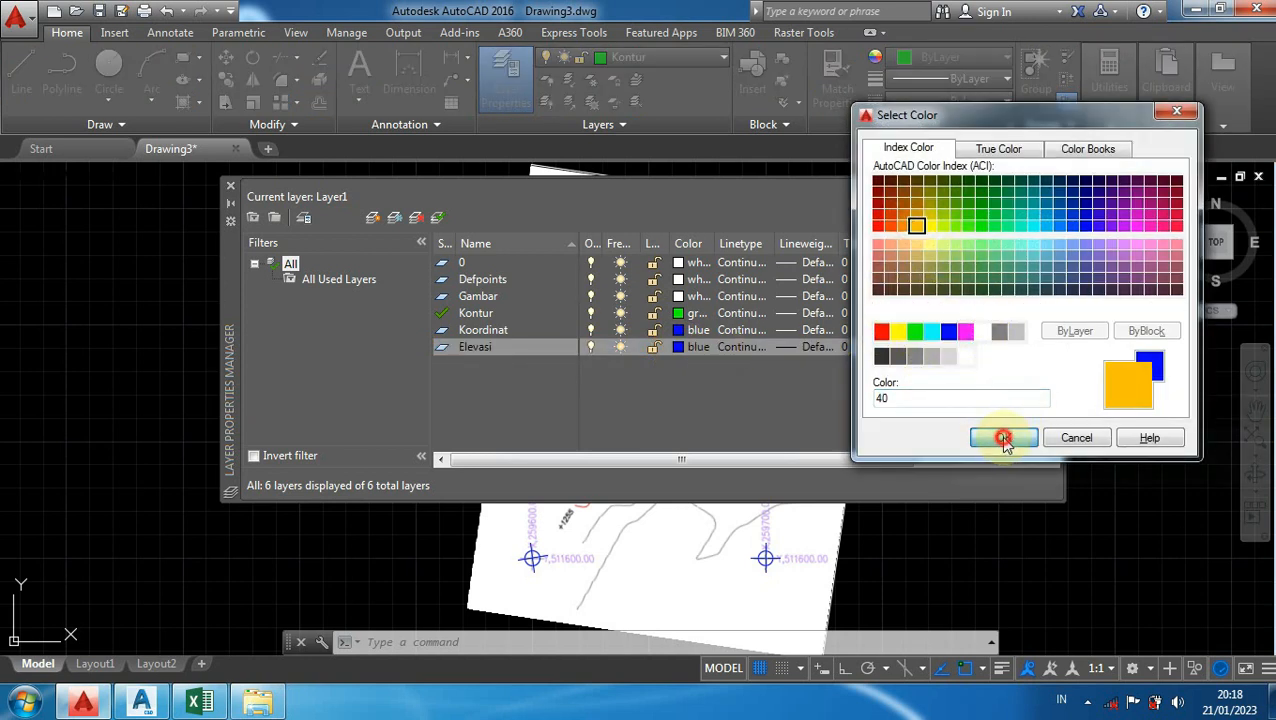
Step: Create a new layer named Points with the color red and close the layer manager
right_click(446, 370)
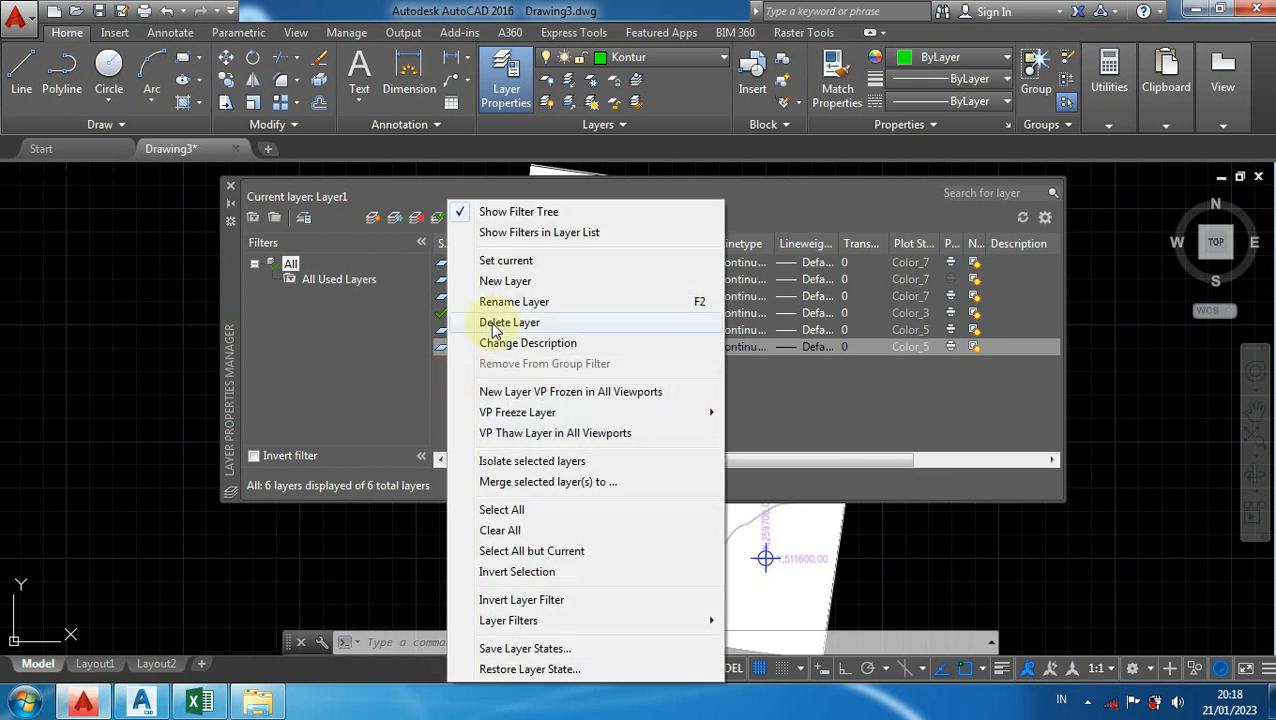
left_click(505, 281)
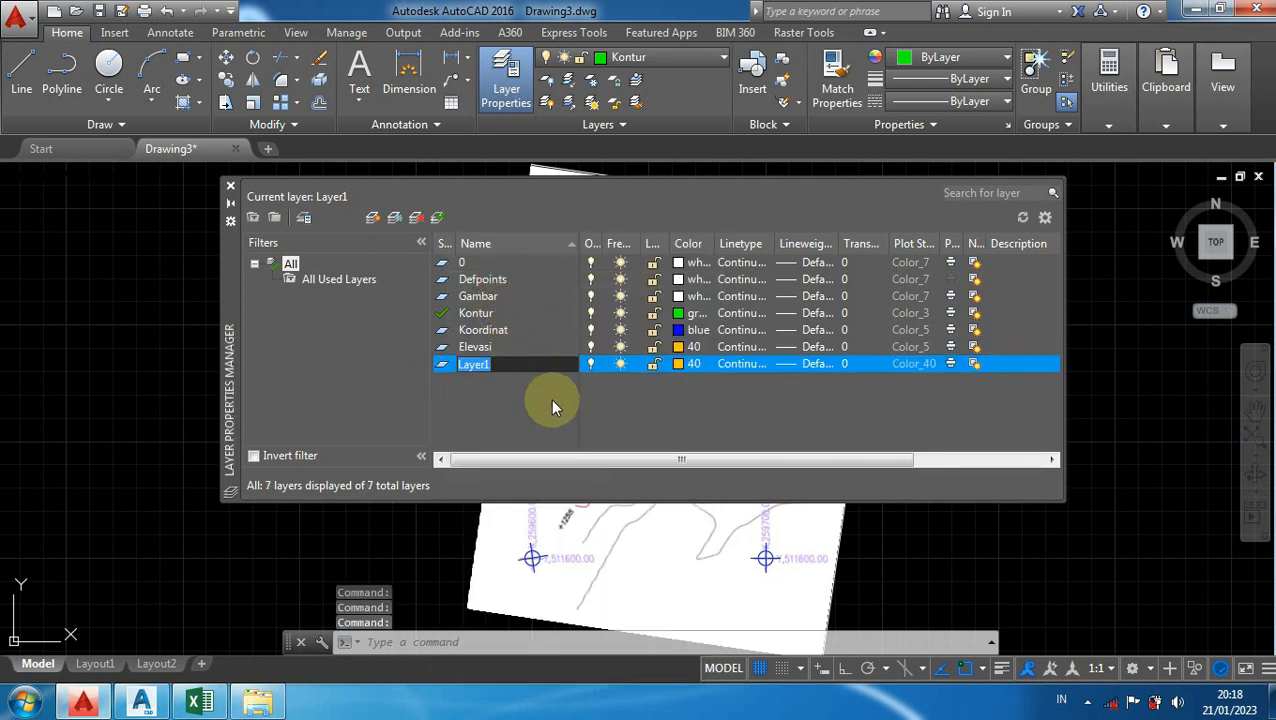
type("P")
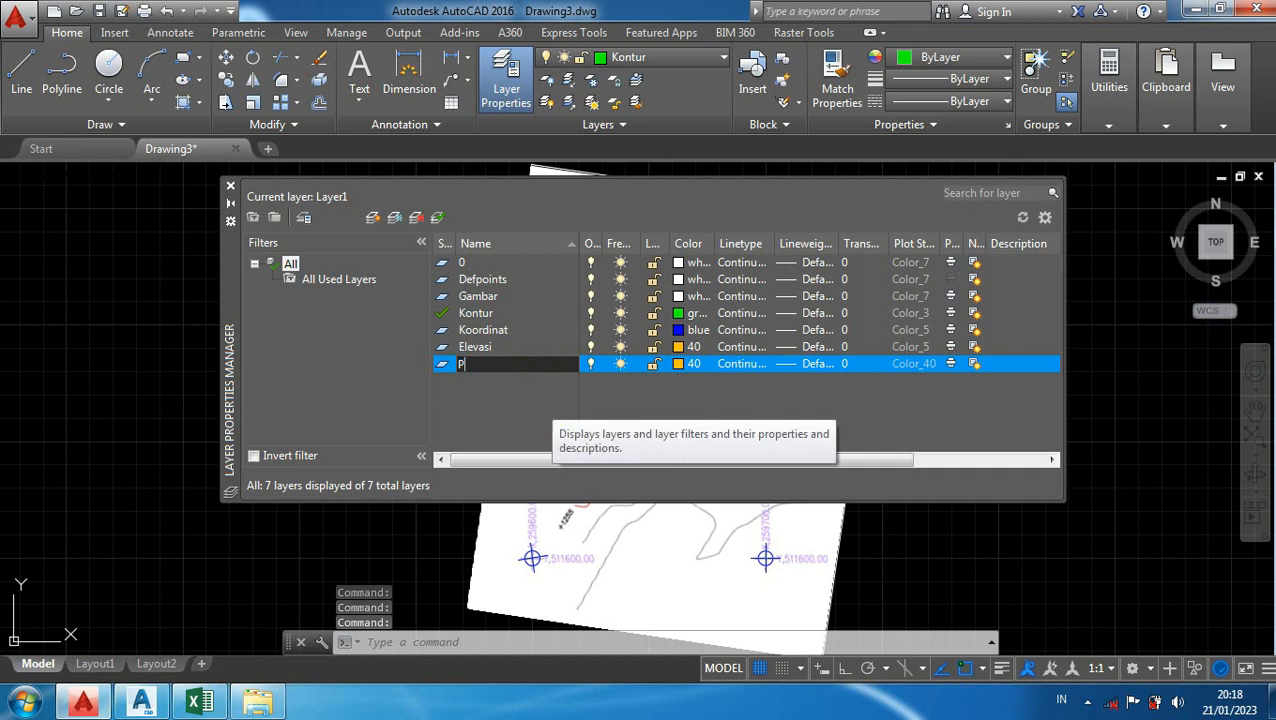
type("oints")
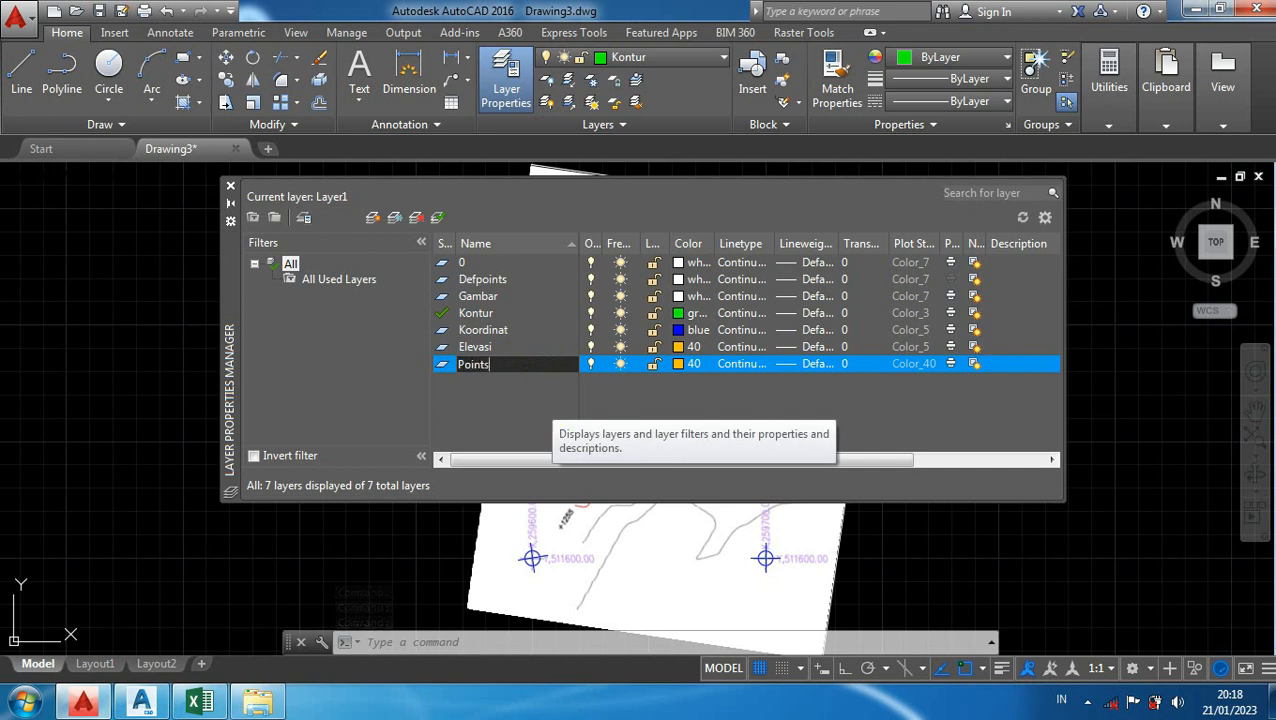
left_click(679, 364)
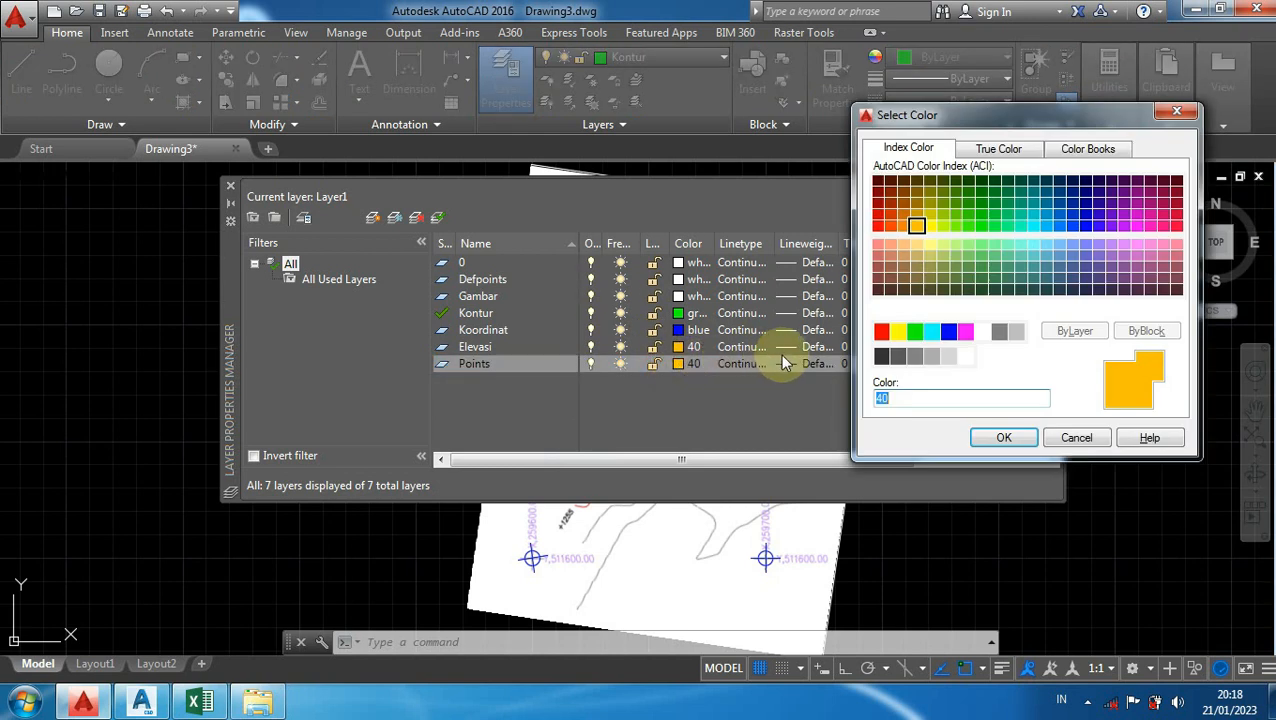
left_click(881, 331)
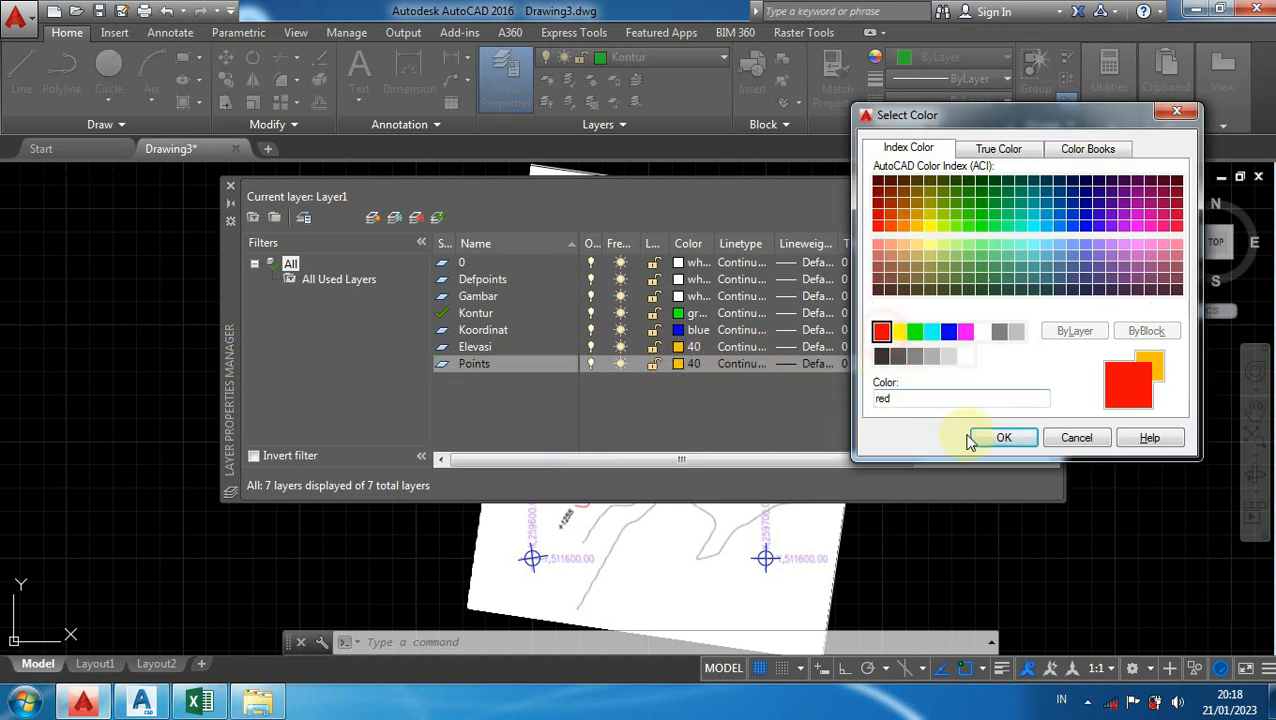
left_click(1012, 442)
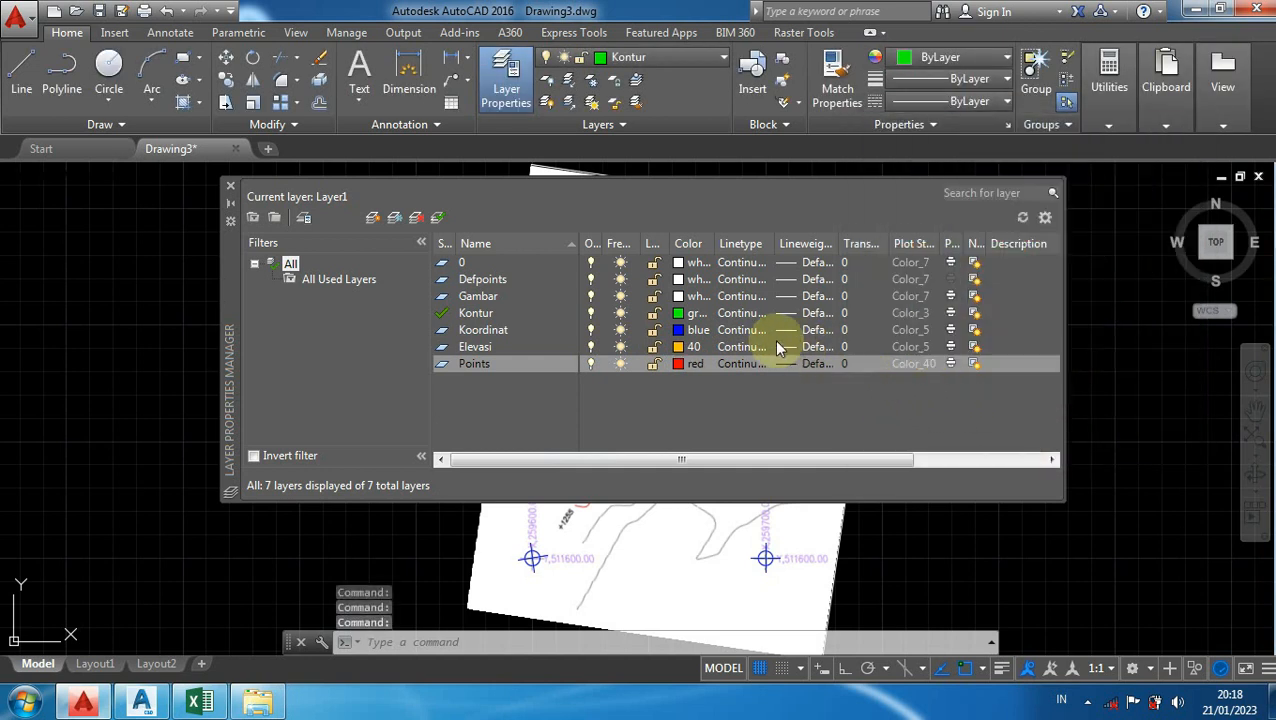
left_click(231, 190)
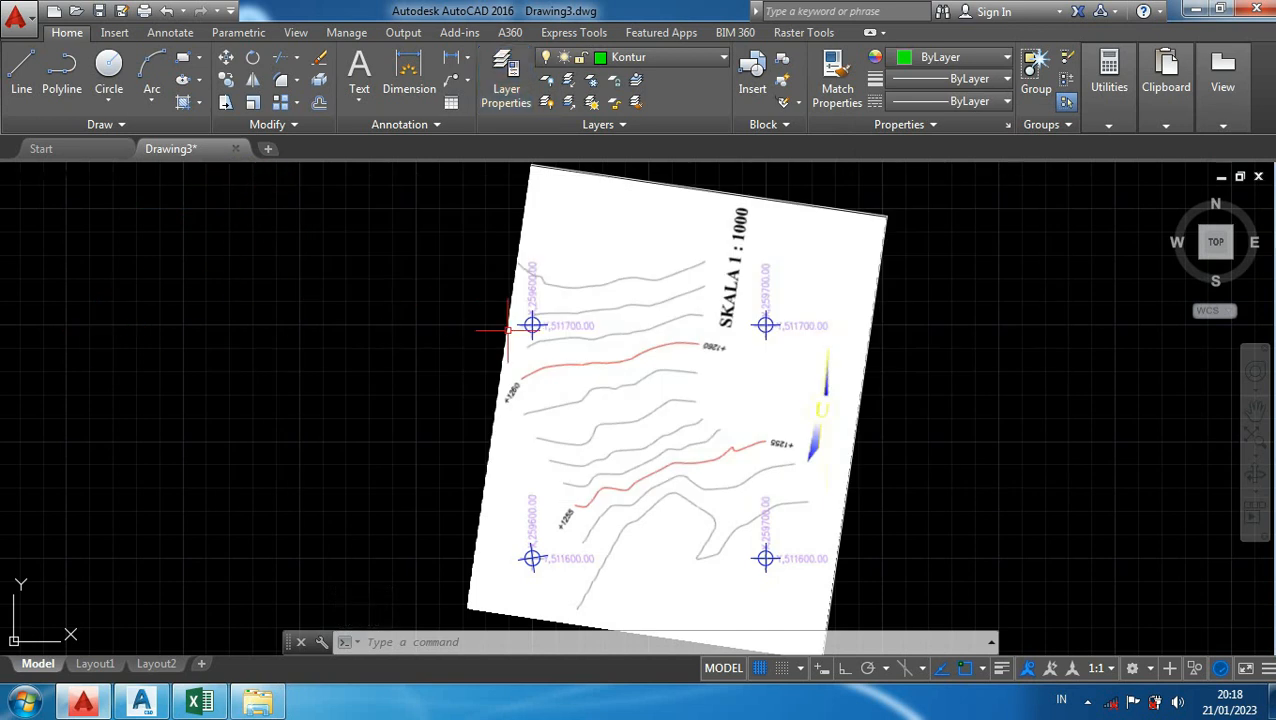
Step: Make Koordinat the current layer
scroll(531, 300, "up", 2)
scroll(531, 333, "up", 2)
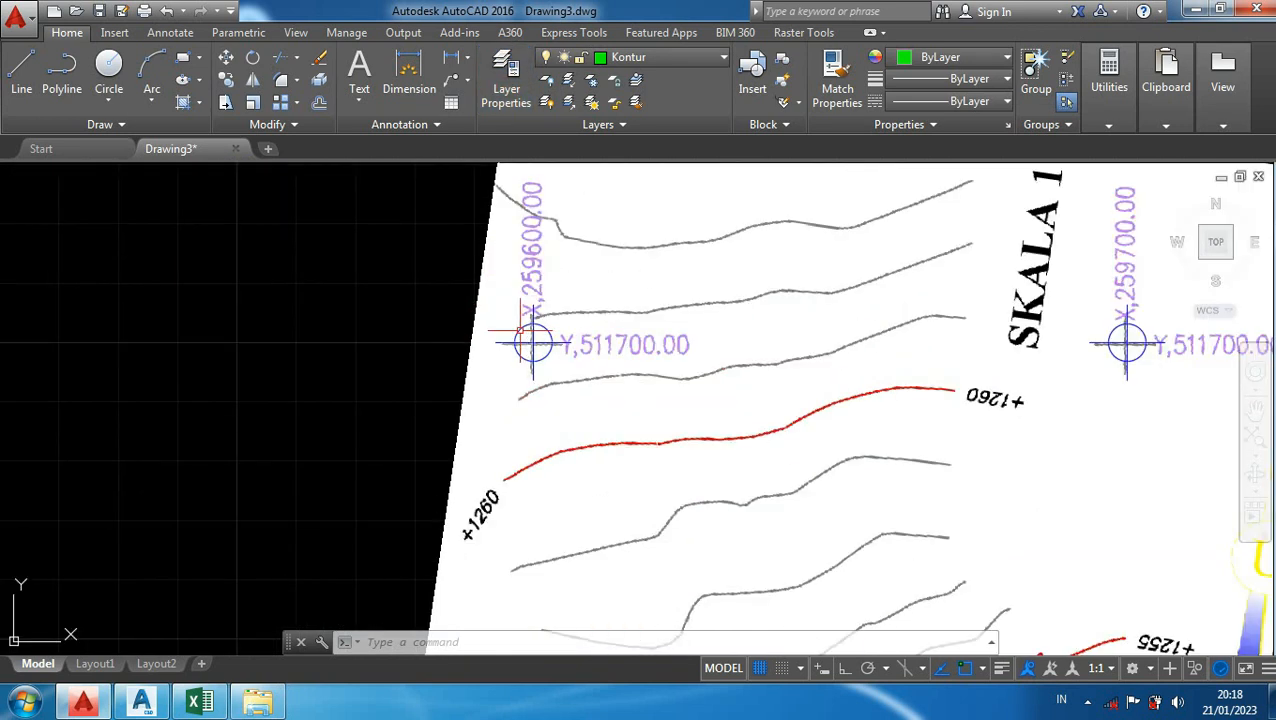
scroll(476, 243, "down", 2)
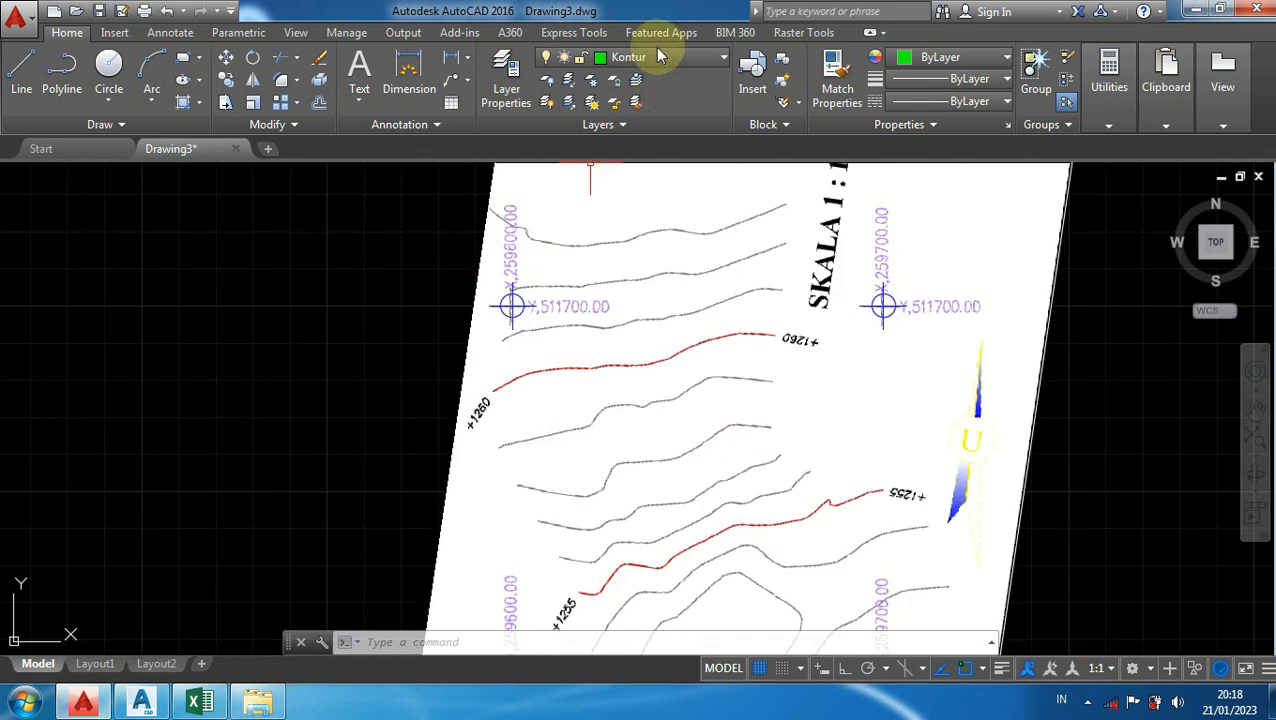
left_click(656, 58)
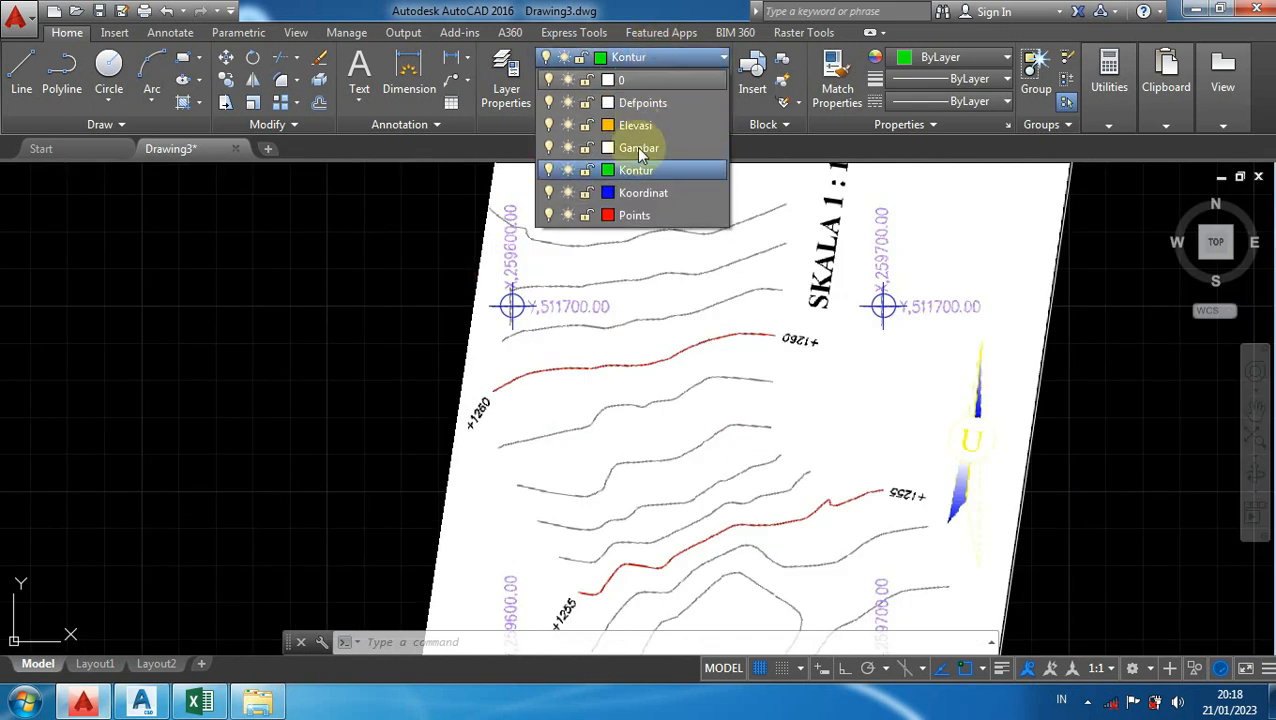
left_click(641, 193)
Step: Add an X ordinate dimension (DIMORDINATE) from the point at the X,259600.00 / Y,511700.00 cross, with its leader running upward beside the printed X label
scroll(208, 352, "down", 2)
scroll(400, 325, "up", 4)
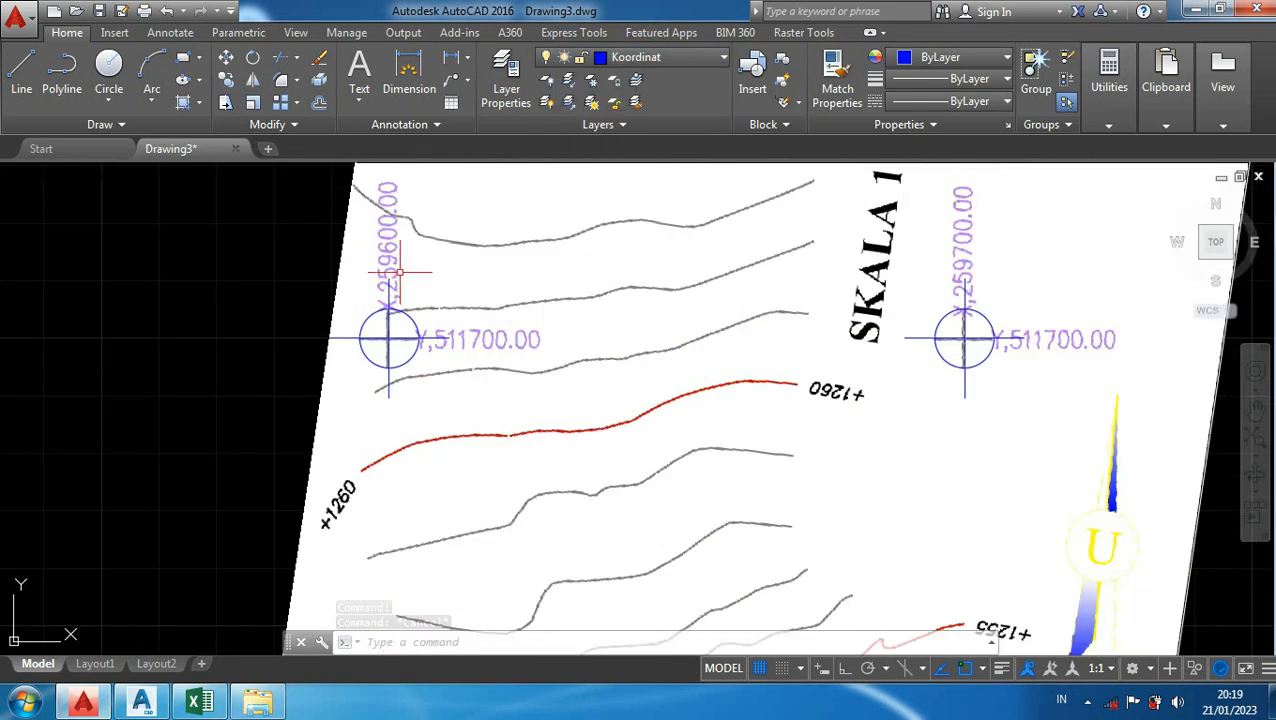
mouse_move(424, 298)
middle_mouse_down()
mouse_move(490, 319)
mouse_move(485, 335)
middle_mouse_up()
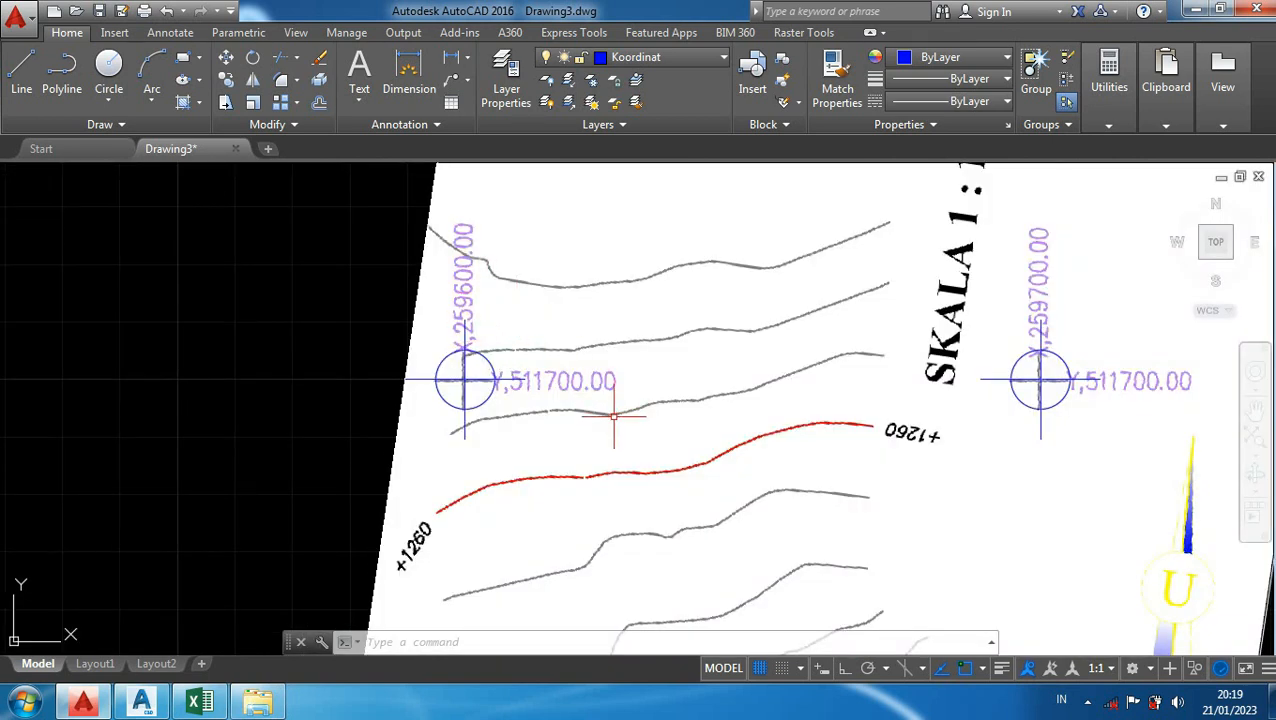
type("d")
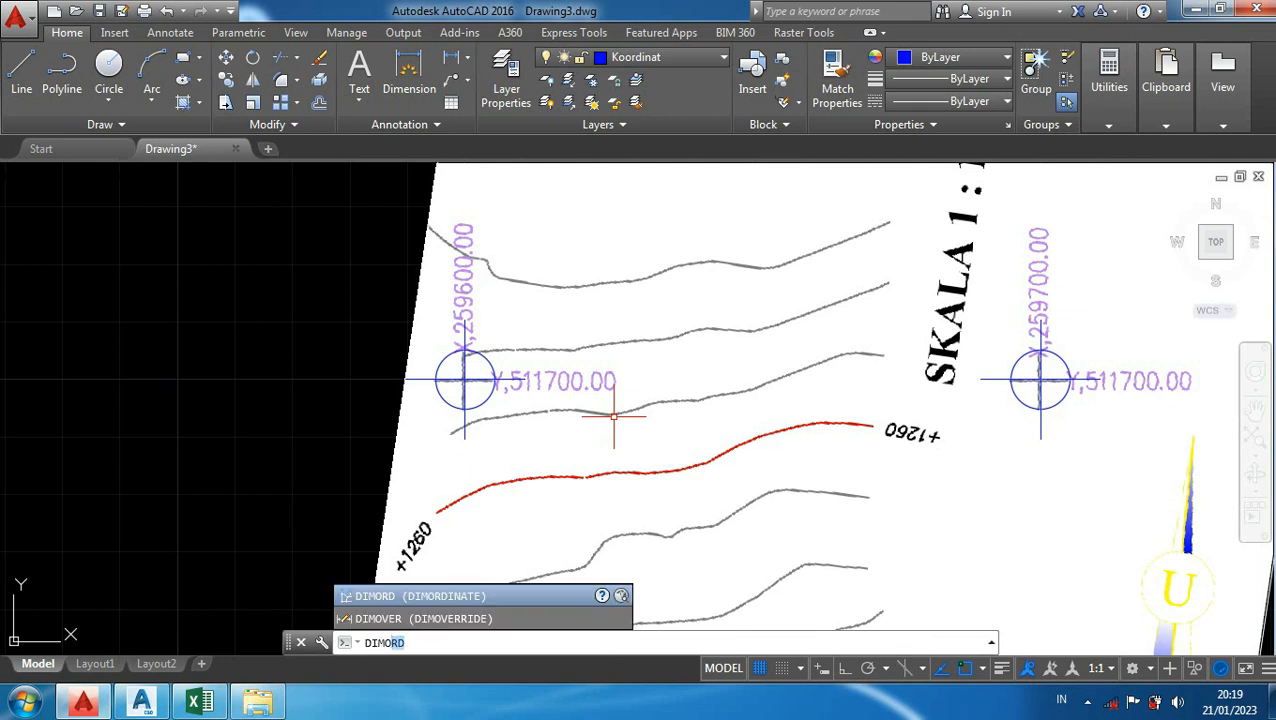
type("d")
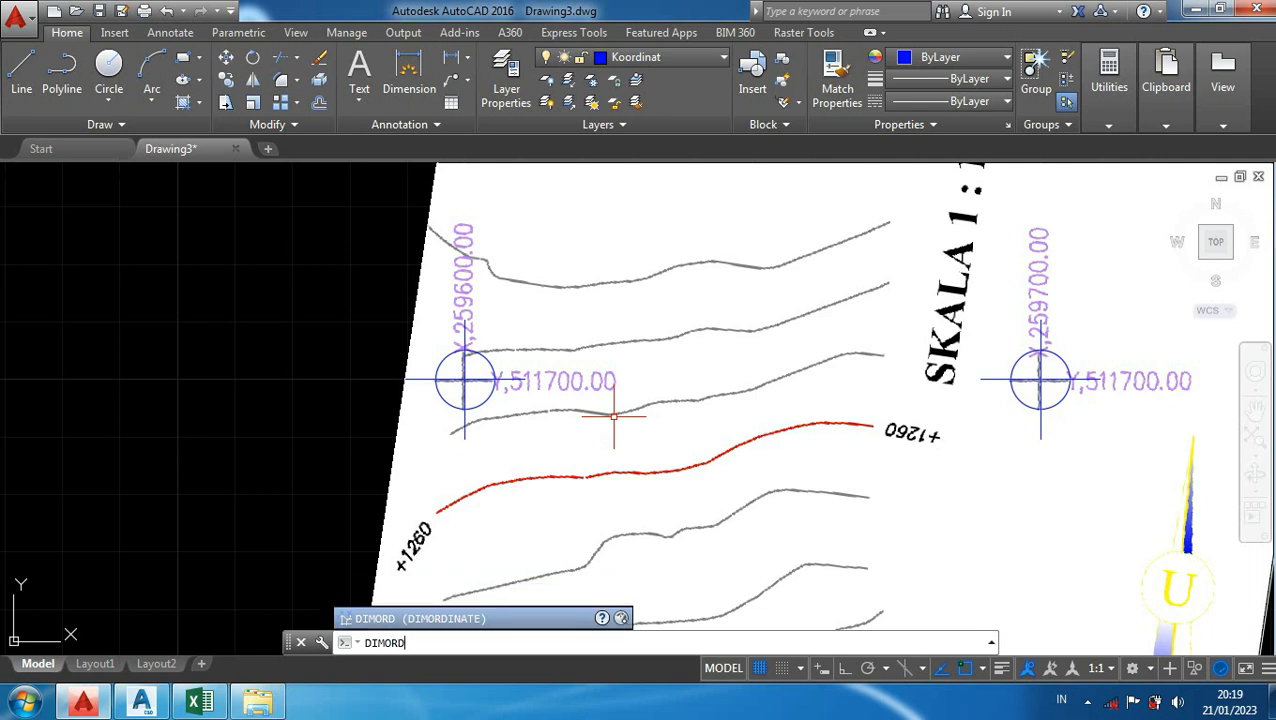
key("Return")
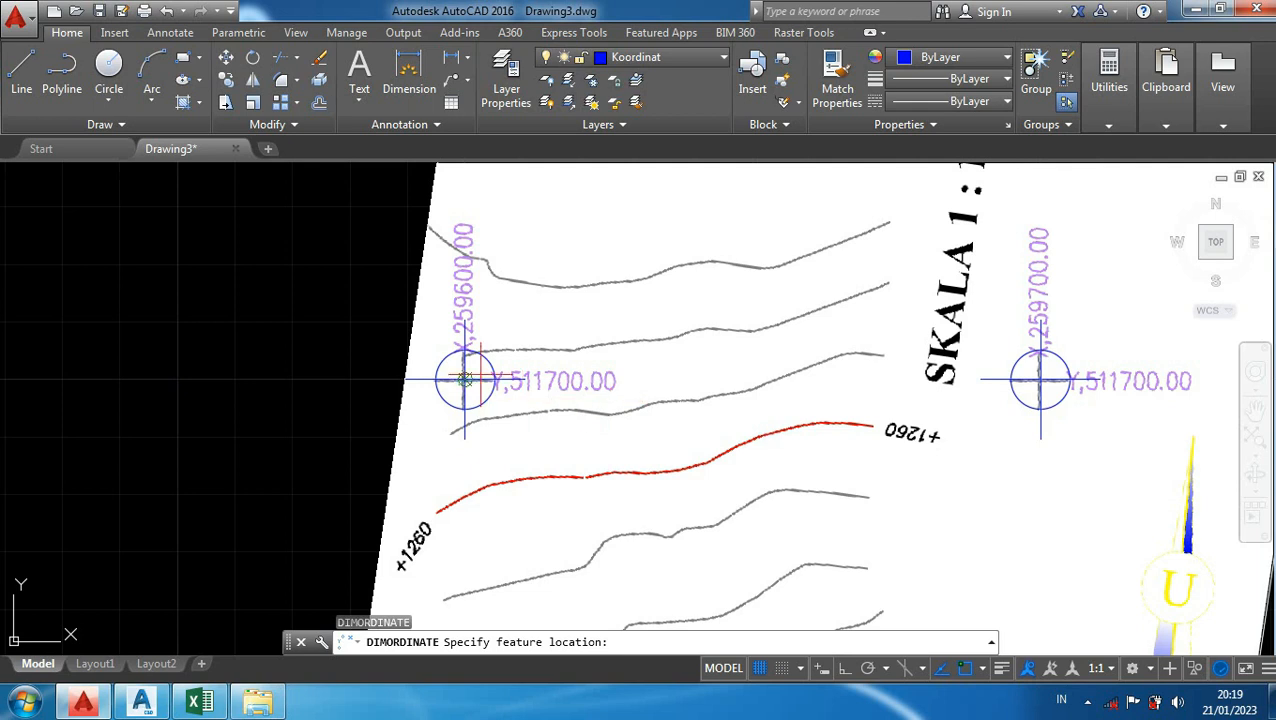
scroll(521, 374, "up", 3)
scroll(455, 385, "up", 2)
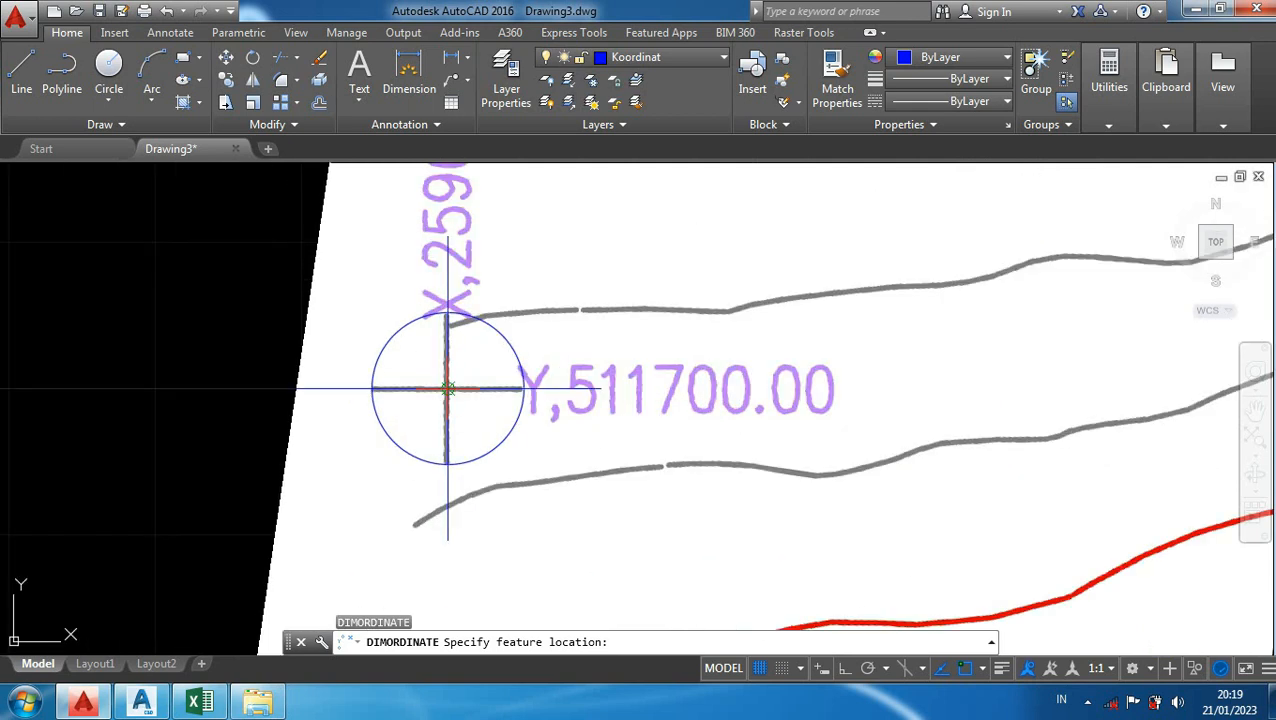
left_click(448, 388)
middle_click_drag(501, 264, 502, 430)
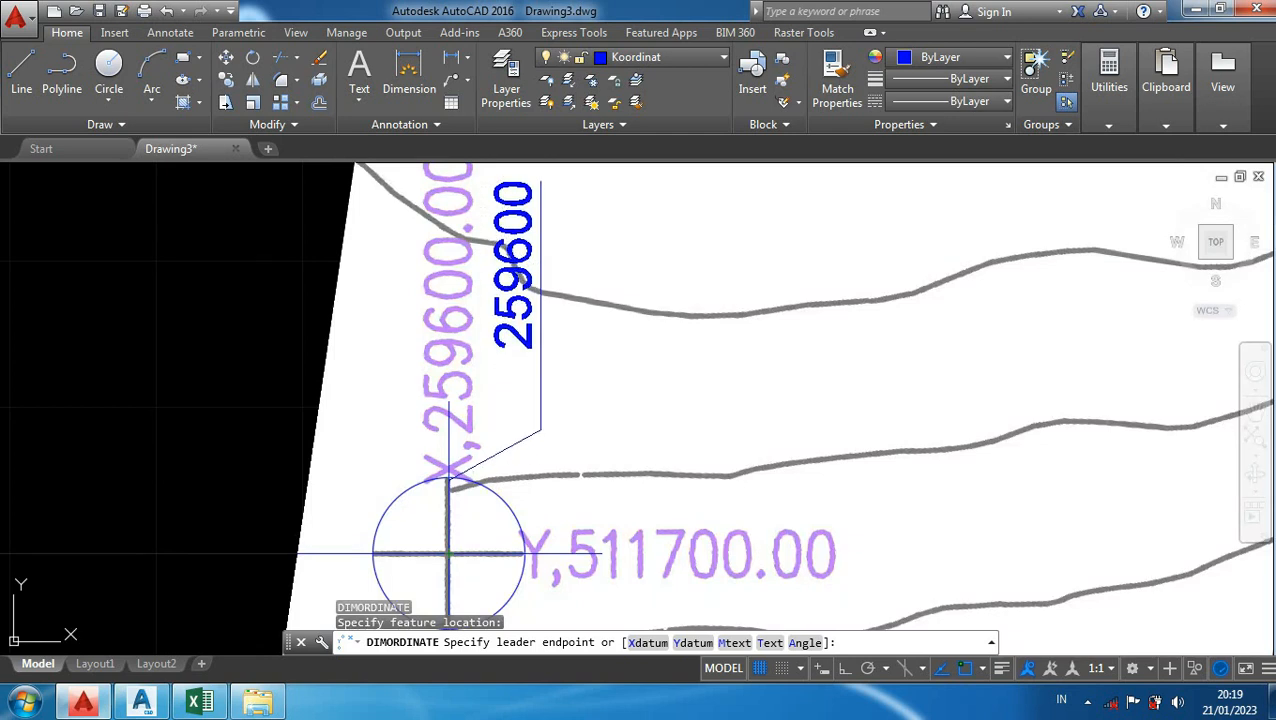
left_click(536, 347)
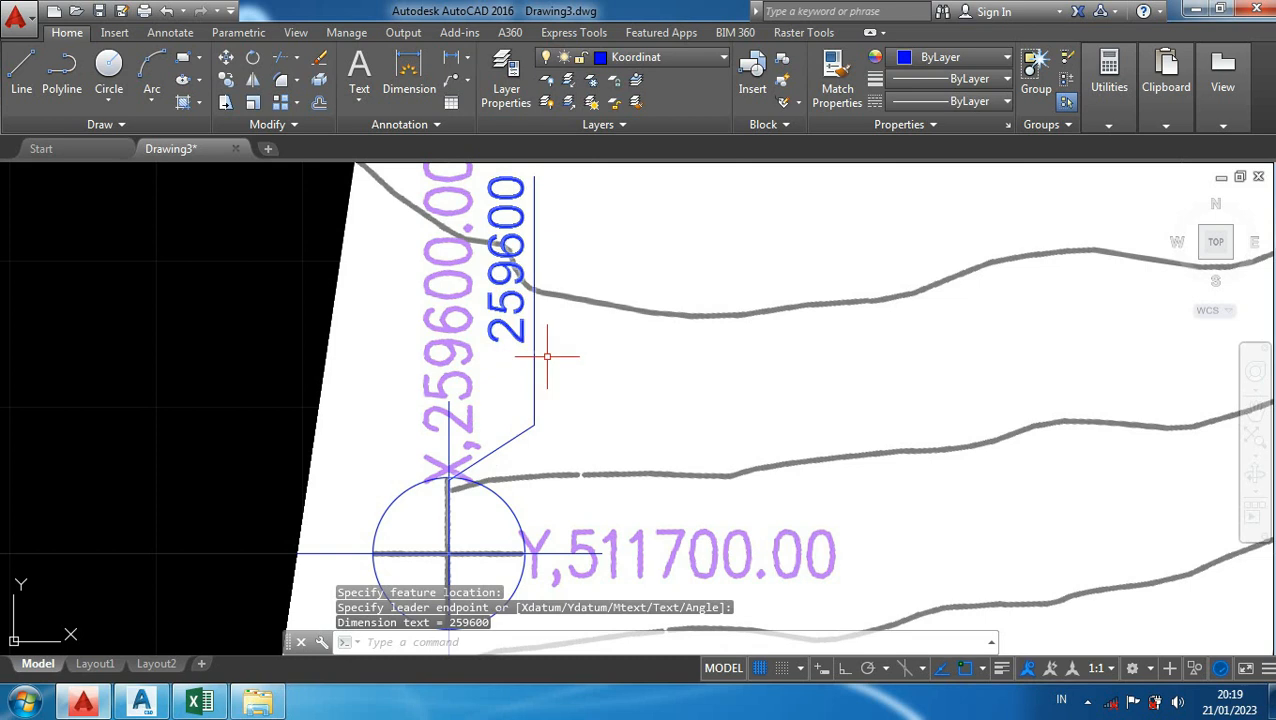
Step: Add a Y ordinate dimension from the point at the X,259600.00 / Y,511700.00 cross, with its leader running right over the printed Y label
mouse_move(575, 356)
middle_mouse_down()
mouse_move(569, 410)
mouse_move(607, 328)
mouse_move(595, 296)
middle_mouse_up()
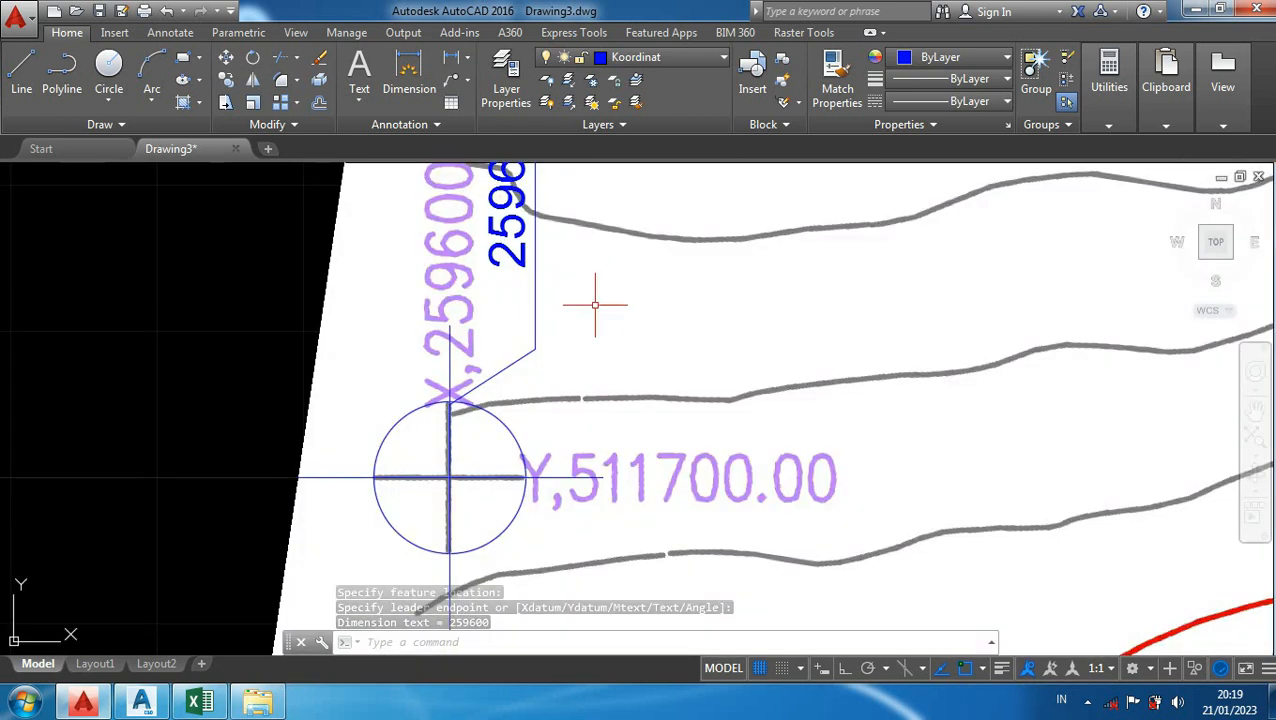
key("Return")
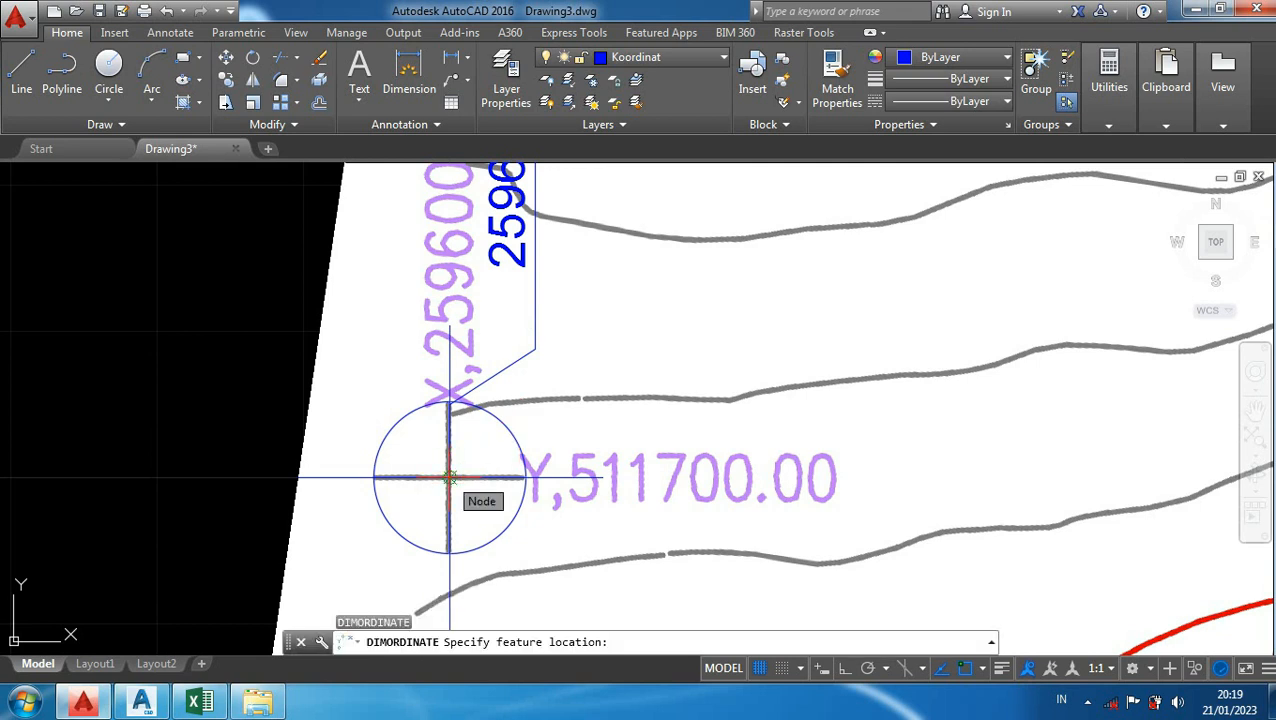
left_click(449, 478)
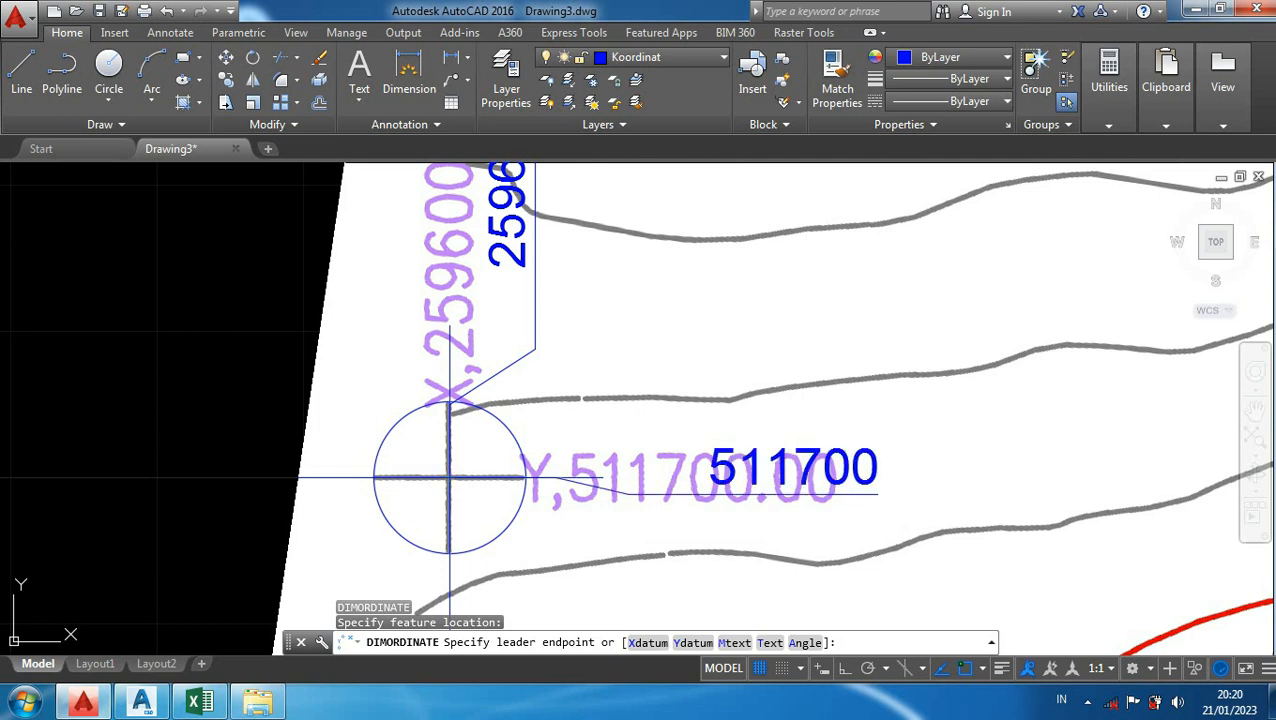
left_click(876, 492)
Step: Add an X ordinate dimension from the point at the X,259700.00 / Y,511700.00 cross, with its leader running upward right of the printed X label
scroll(852, 387, "down", 4)
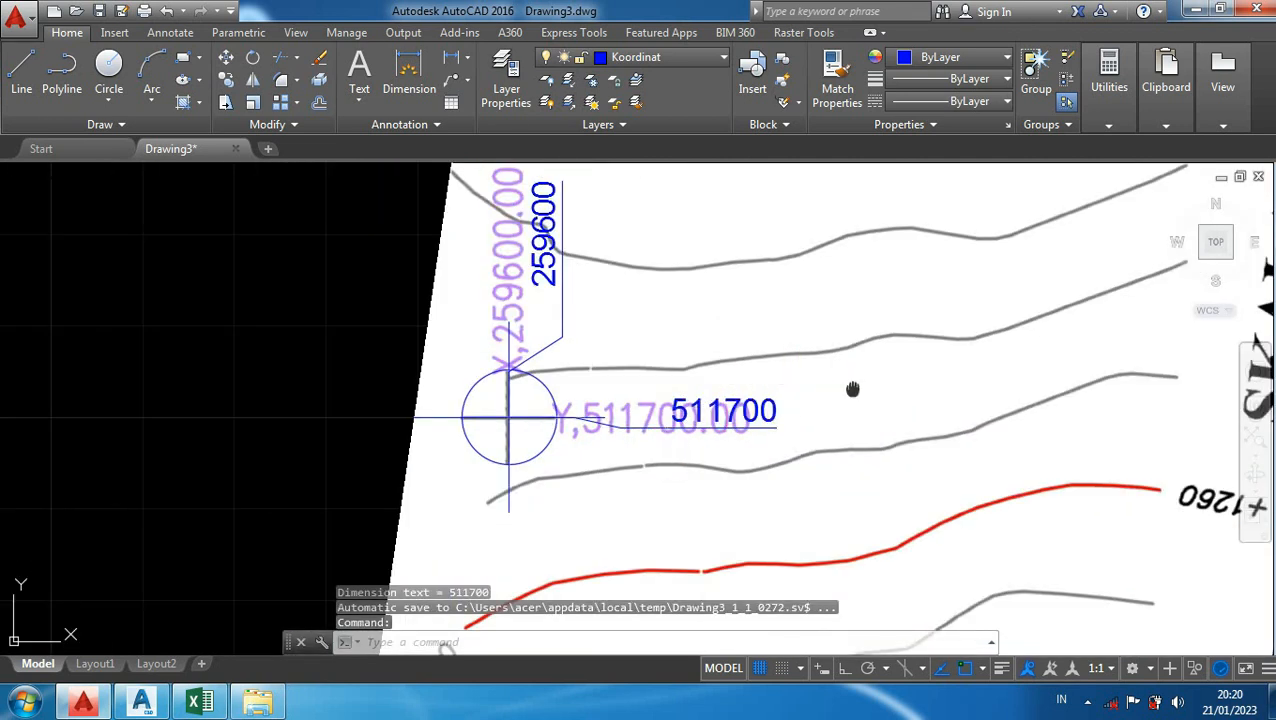
middle_click_drag(852, 389, 708, 450)
scroll(745, 427, "down", 4)
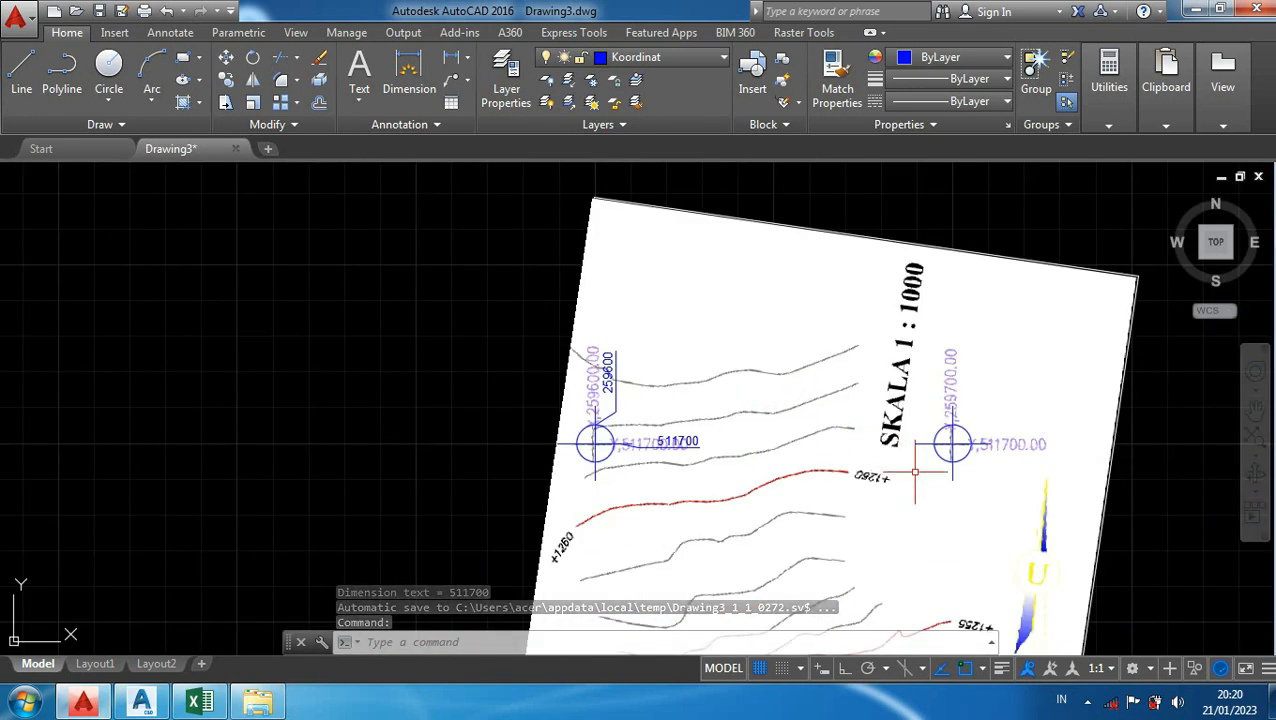
scroll(906, 427, "up", 2)
key("Return")
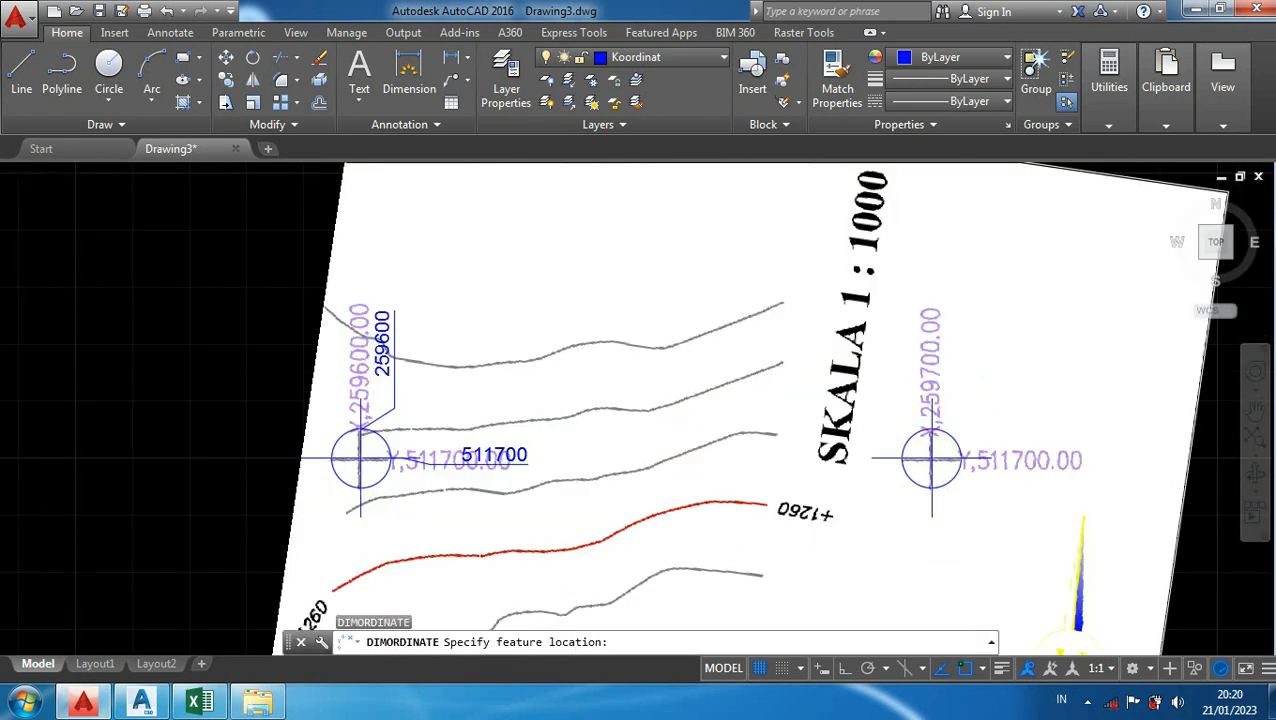
scroll(940, 445, "up", 4)
left_click(907, 461)
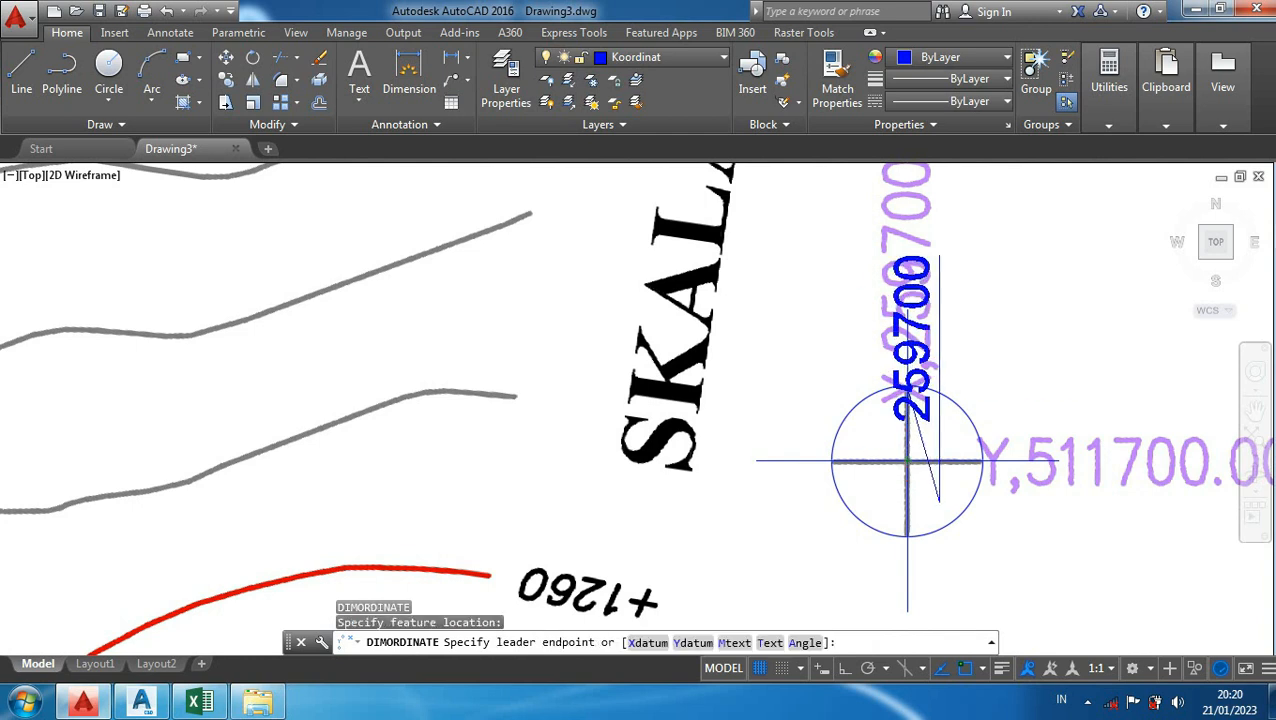
middle_click_drag(991, 316, 915, 503)
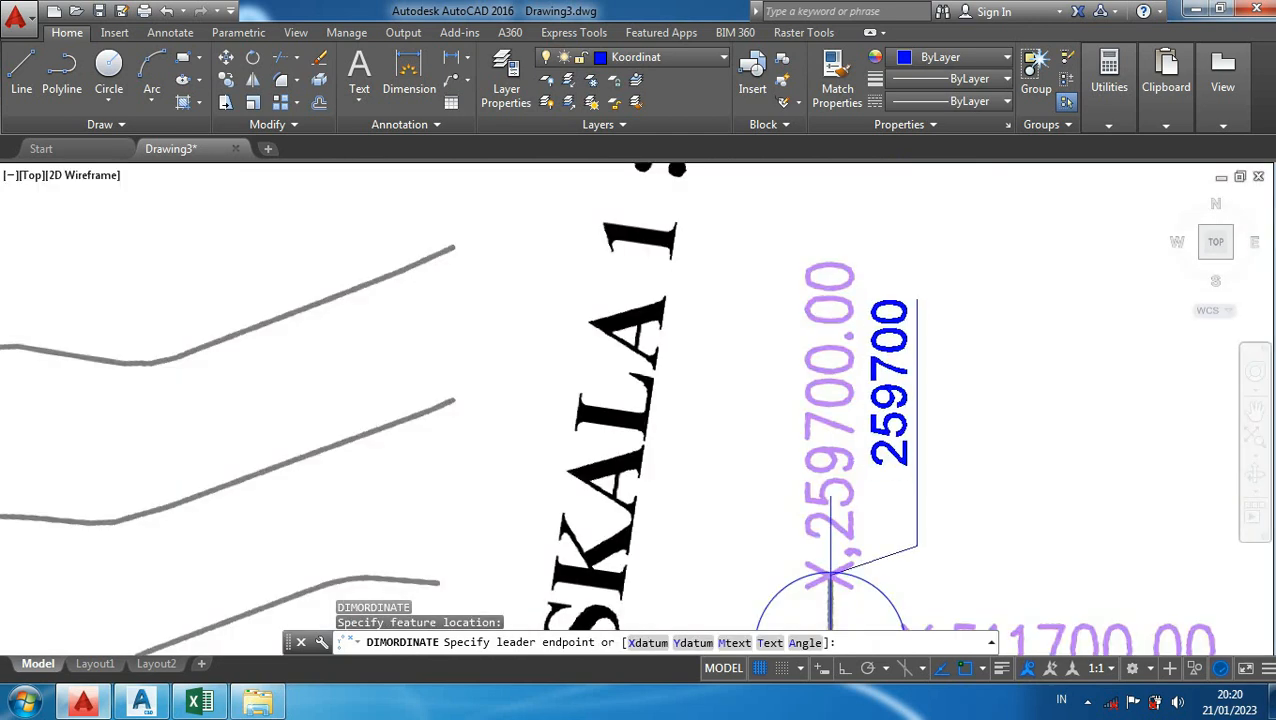
left_click(915, 464)
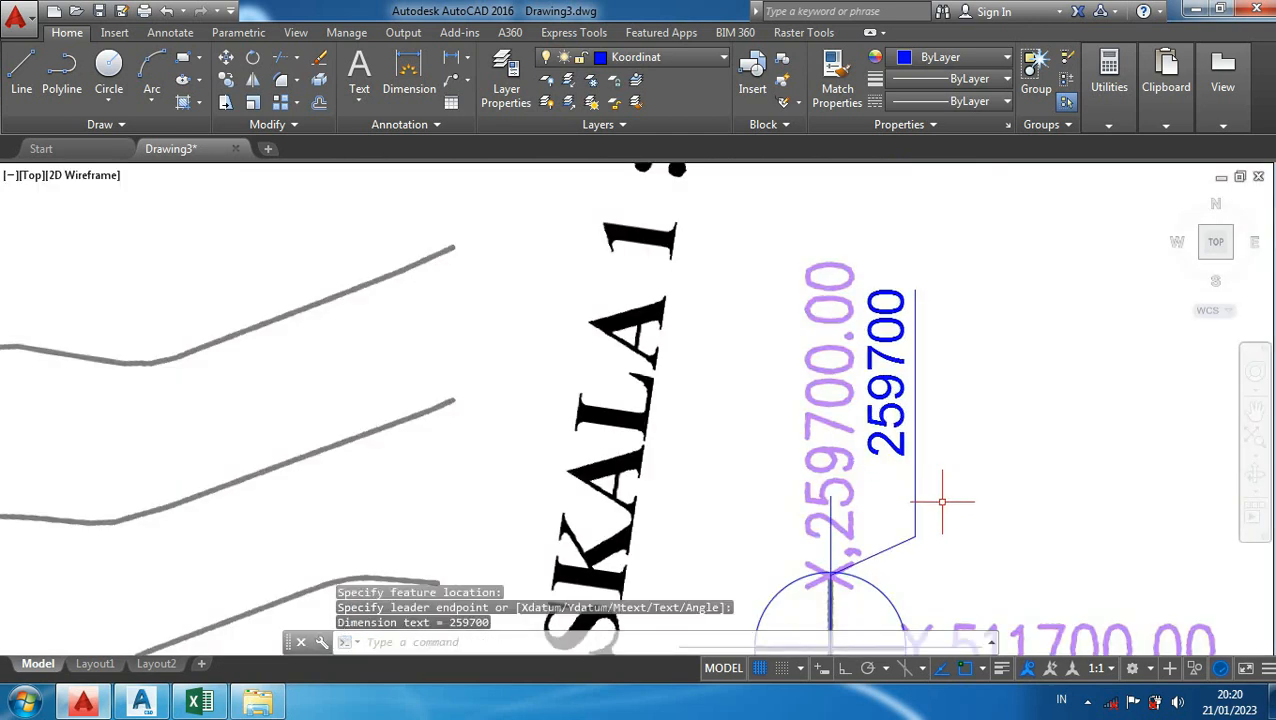
Step: Add a Y ordinate dimension from the point at the X,259700.00 / Y,511700.00 cross, placing its leader just below the printed Y label
middle_click_drag(941, 502, 863, 399)
key("Return")
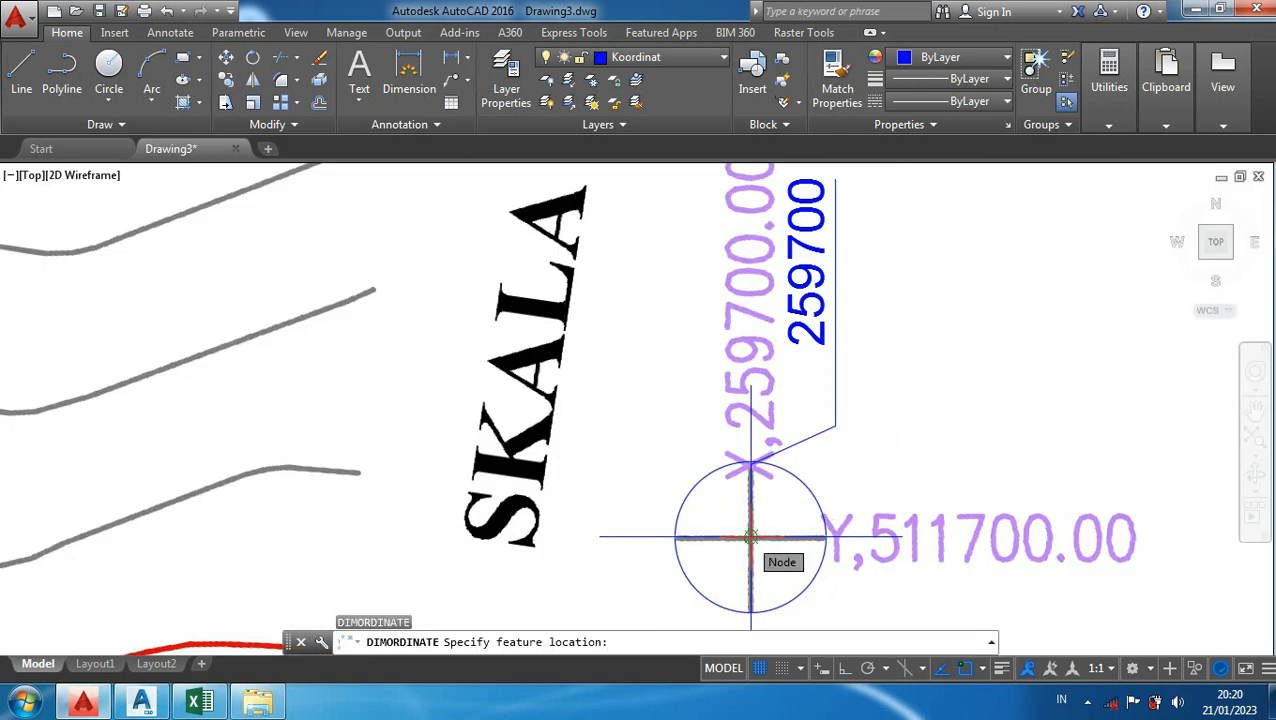
left_click(750, 537)
middle_click_drag(904, 599, 759, 502)
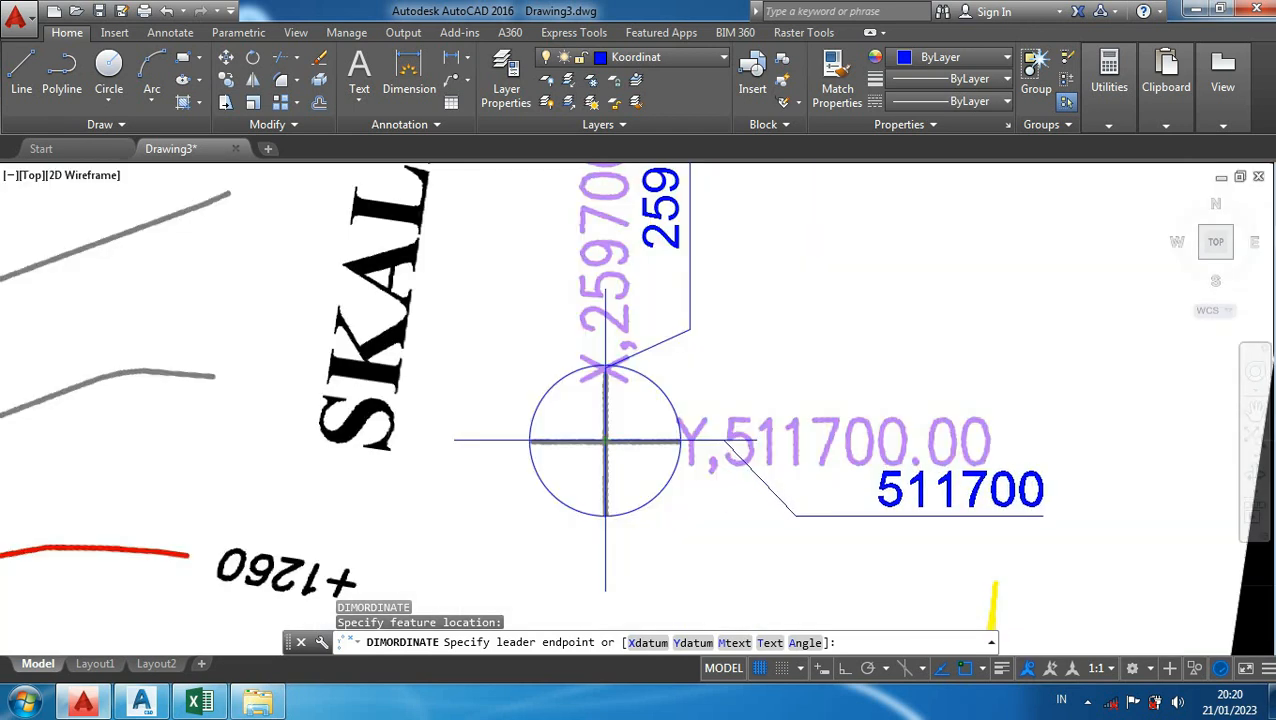
left_click(869, 516)
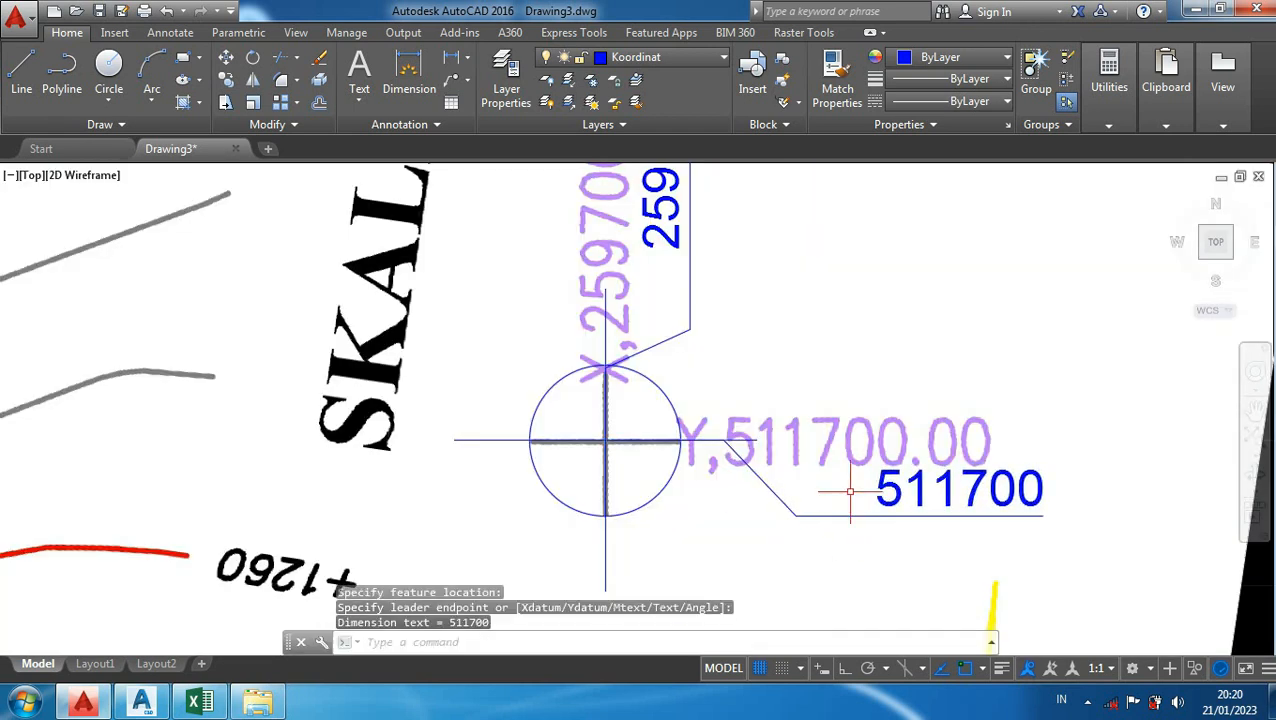
Step: Add an X ordinate dimension from the point at the X,259700.00 / Y,511600.00 cross, with its leader running upward right of the printed X label
scroll(778, 490, "down", 5)
middle_click_drag(778, 490, 863, 195)
middle_click_drag(836, 543, 855, 458)
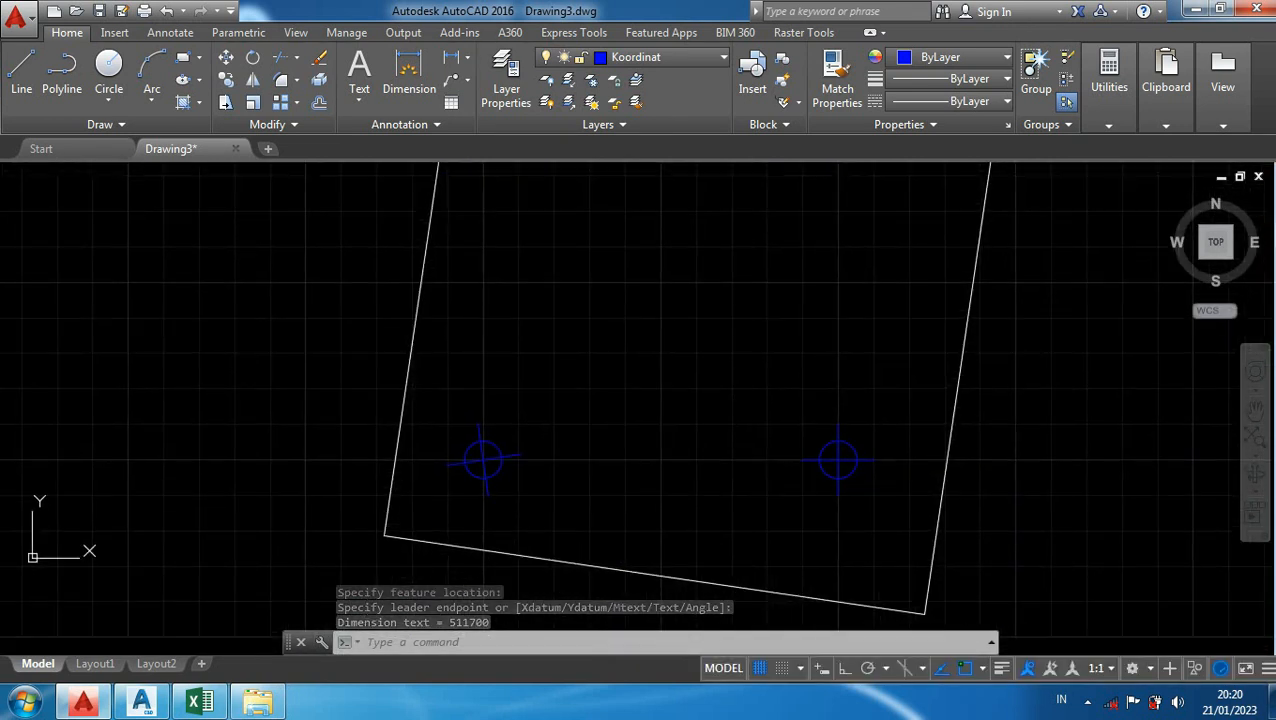
scroll(855, 458, "up", 4)
key("Return")
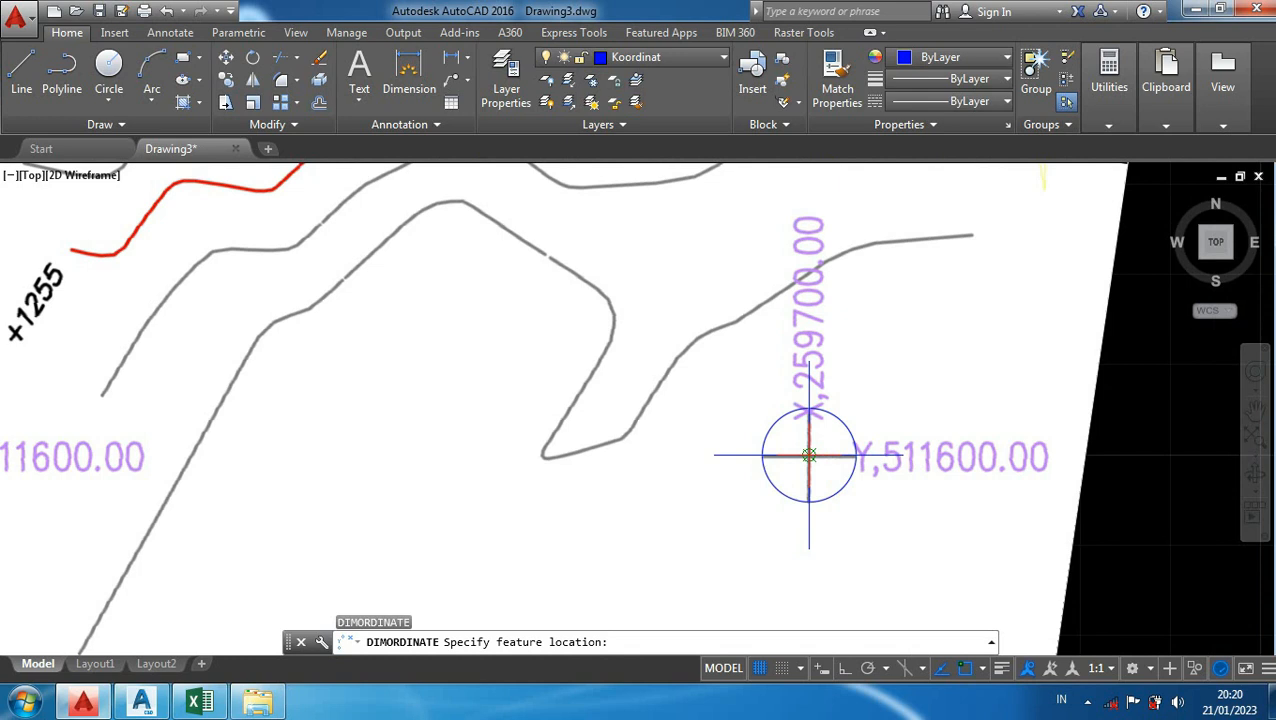
left_click(809, 455)
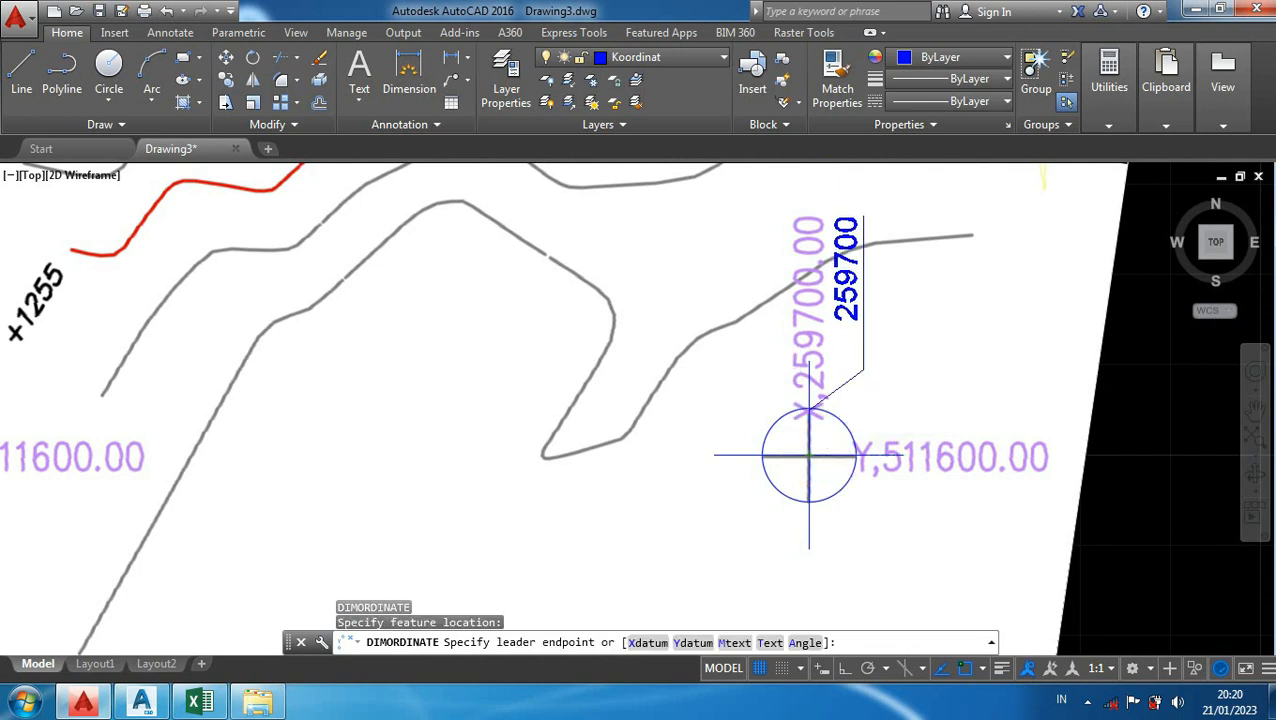
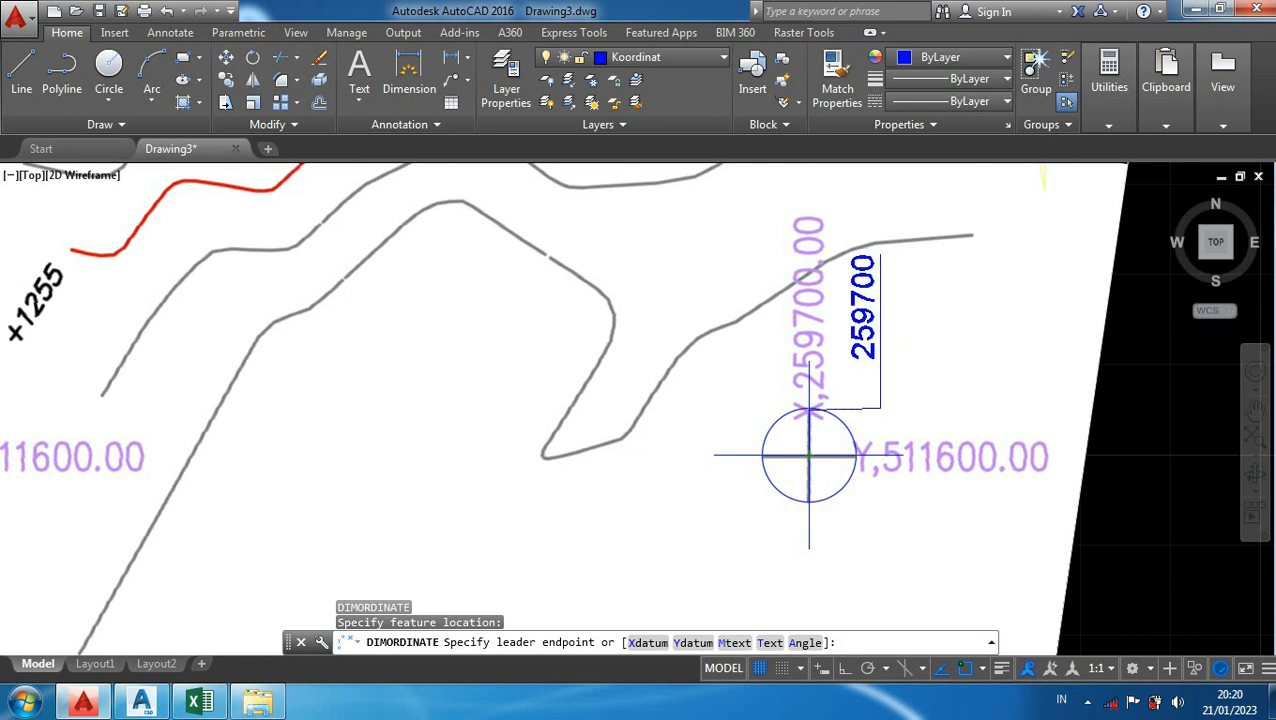
left_click(878, 360)
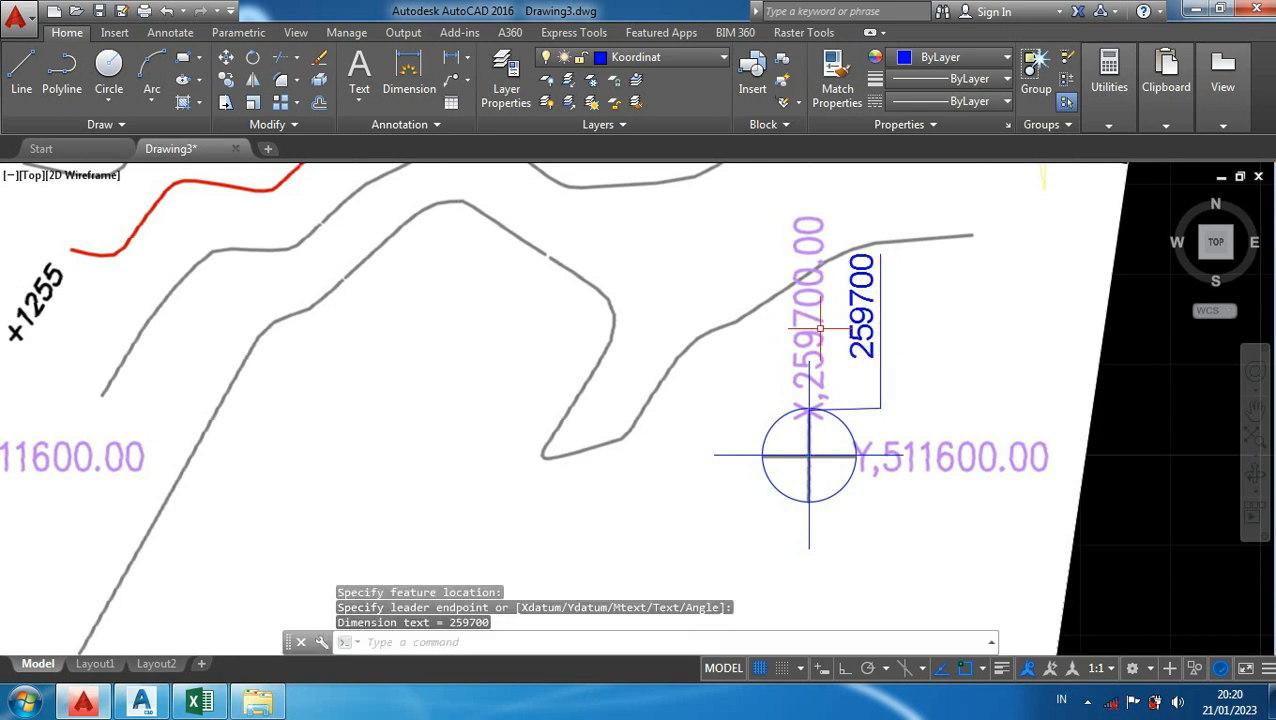
Step: Add a Y ordinate dimension from the point at the X,259700.00 / Y,511600.00 cross, placing its leader just below the printed Y label
middle_click_drag(846, 490, 778, 470)
key("Return")
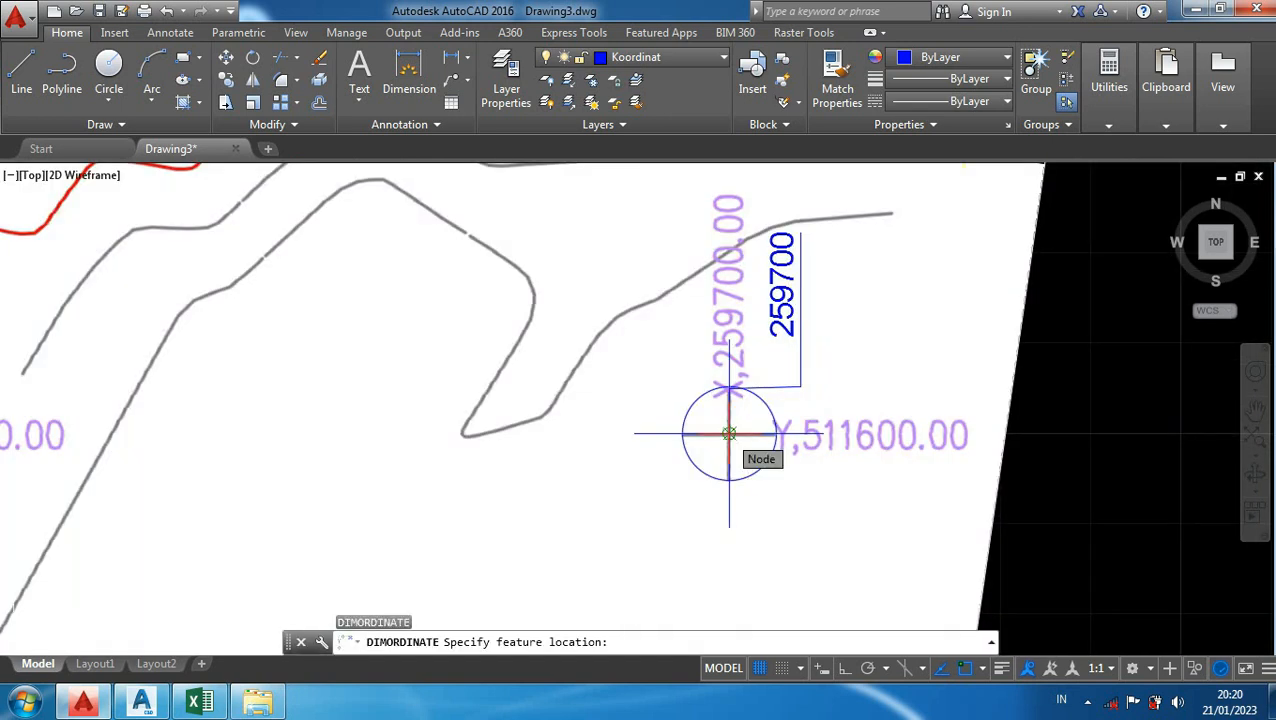
left_click(729, 433)
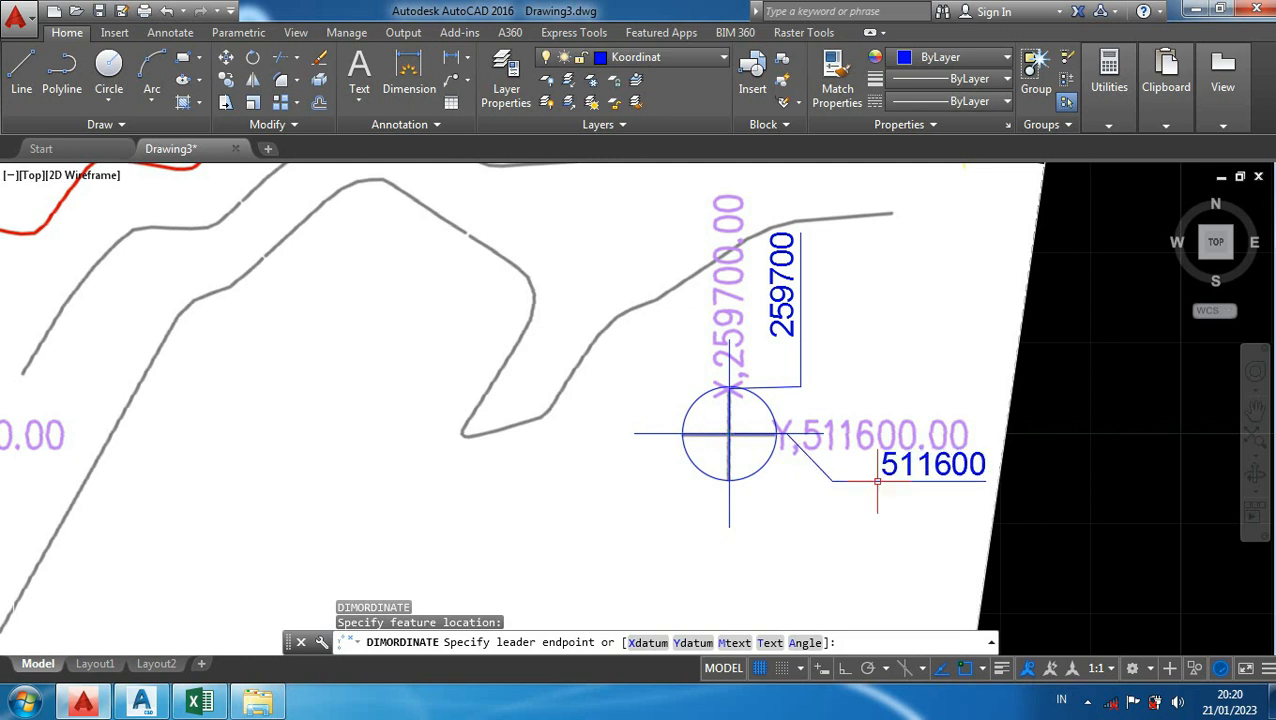
left_click(866, 480)
Step: Add an X ordinate dimension from the point at the X,259600.00 / Y,511600.00 cross, with its leader running upward left of the printed X label
scroll(826, 515, "down", 4)
middle_click_drag(735, 522, 964, 514)
scroll(678, 460, "up", 6)
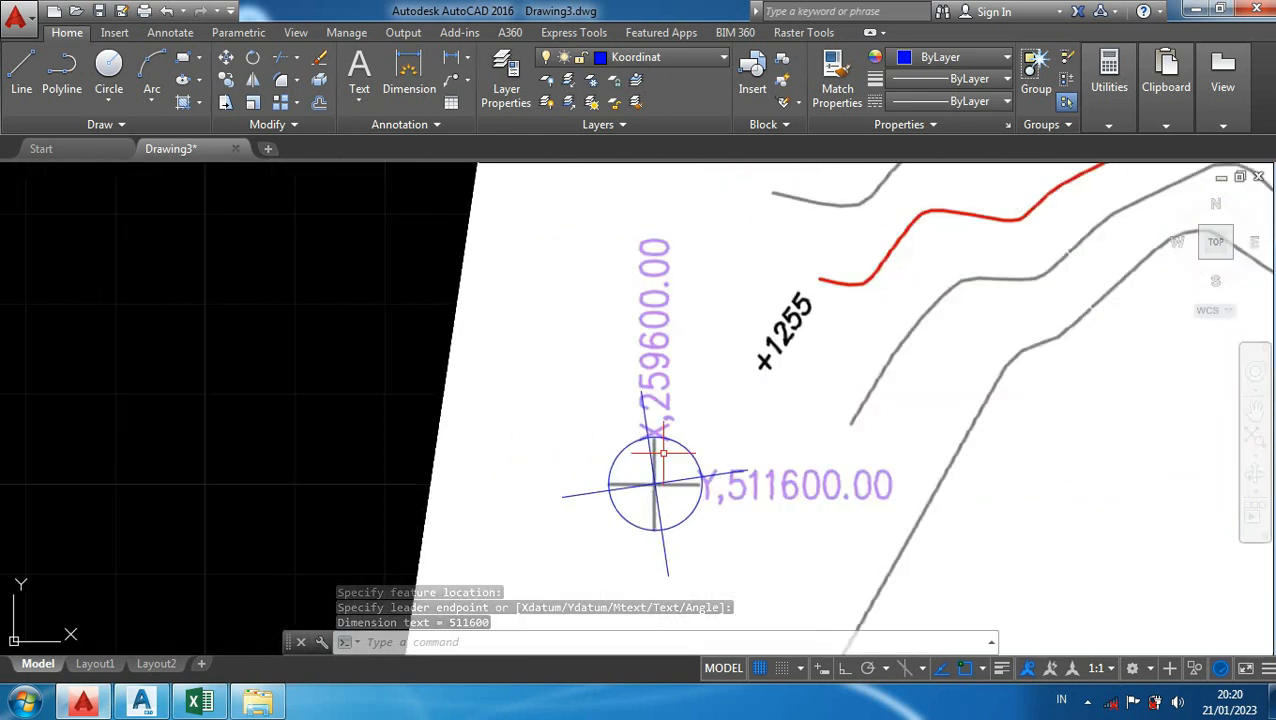
key("Return")
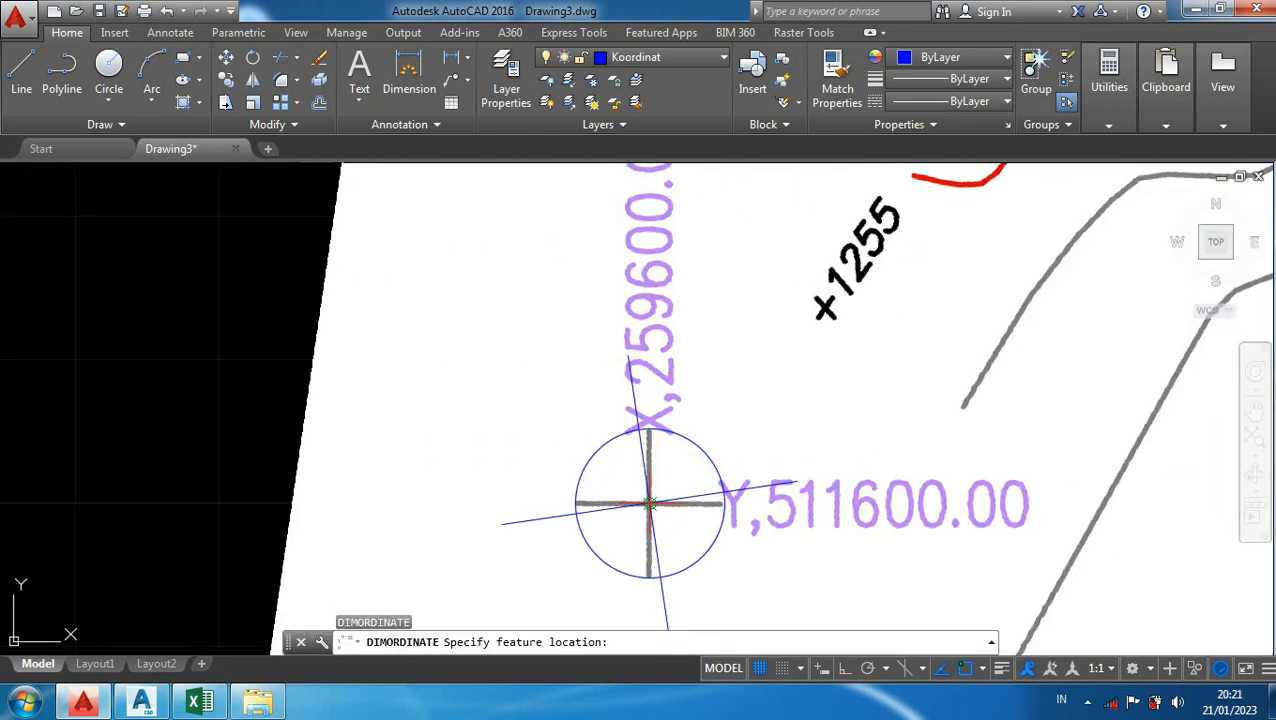
left_click(650, 503)
middle_click_drag(592, 171, 610, 306)
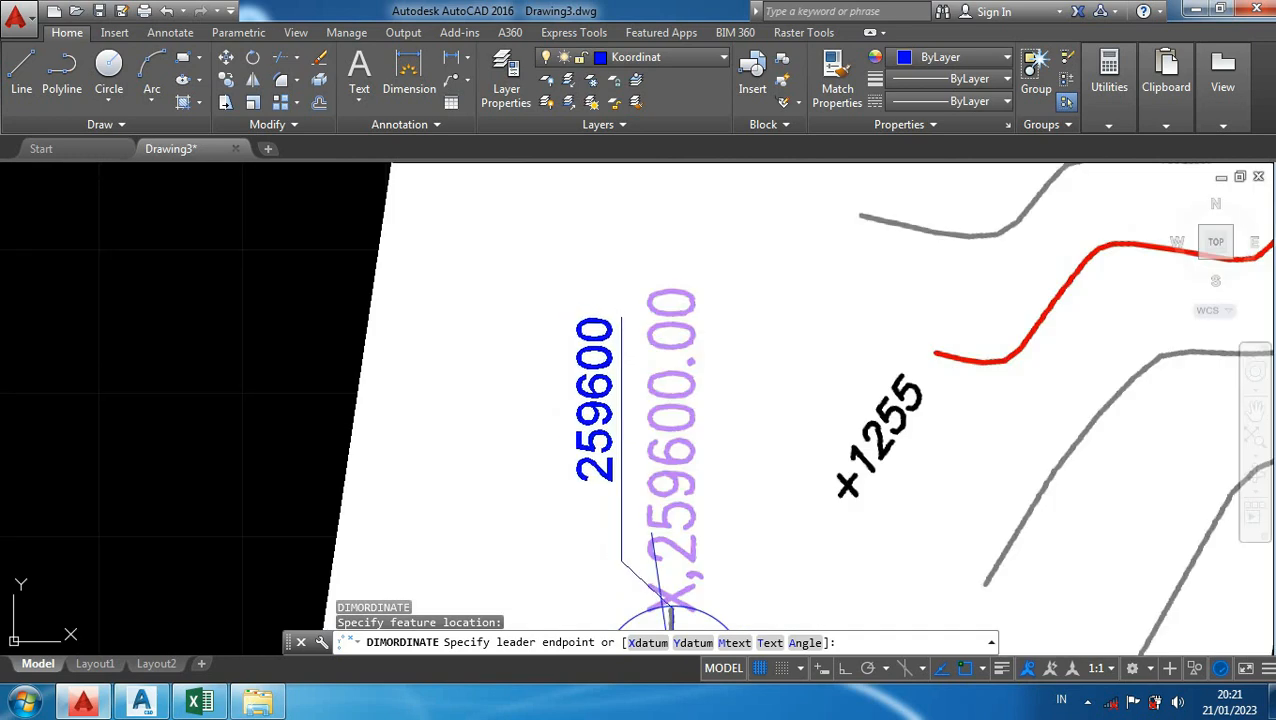
left_click(621, 487)
Step: Add a Y ordinate dimension from the point at the X,259600.00 / Y,511600.00 cross, placing its leader just below the printed Y label
middle_click_drag(567, 533, 548, 417)
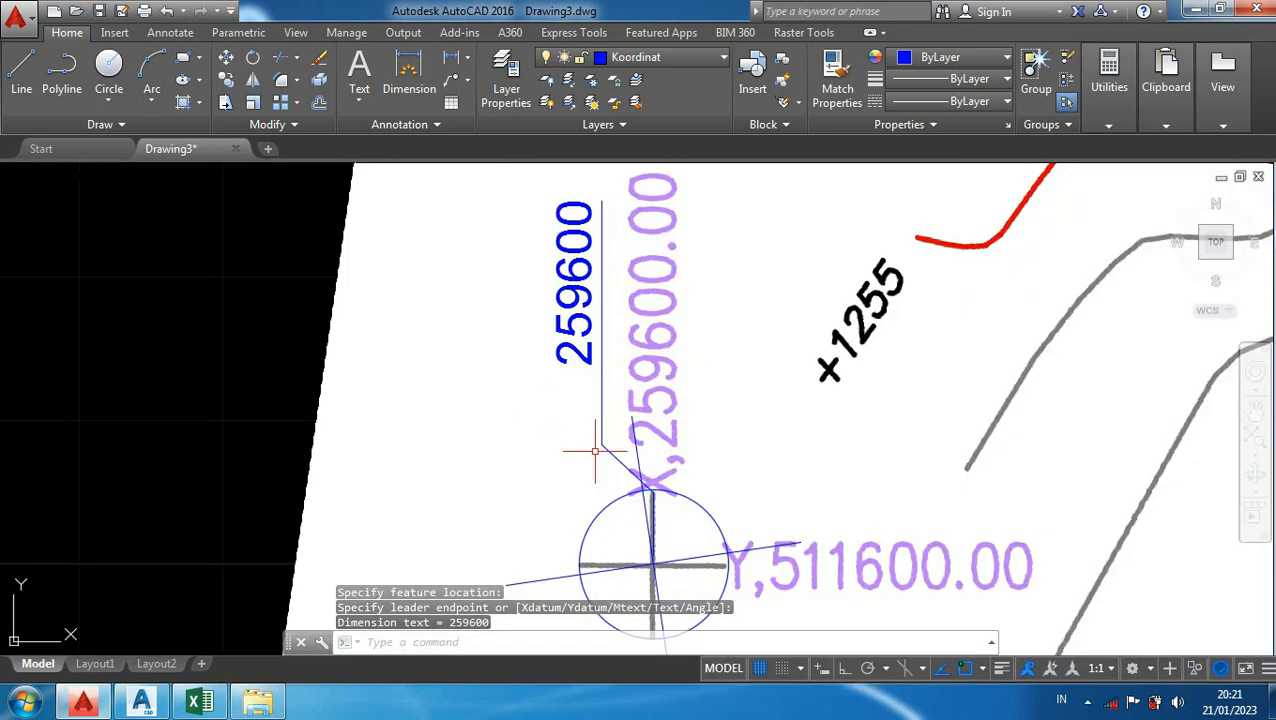
key("Return")
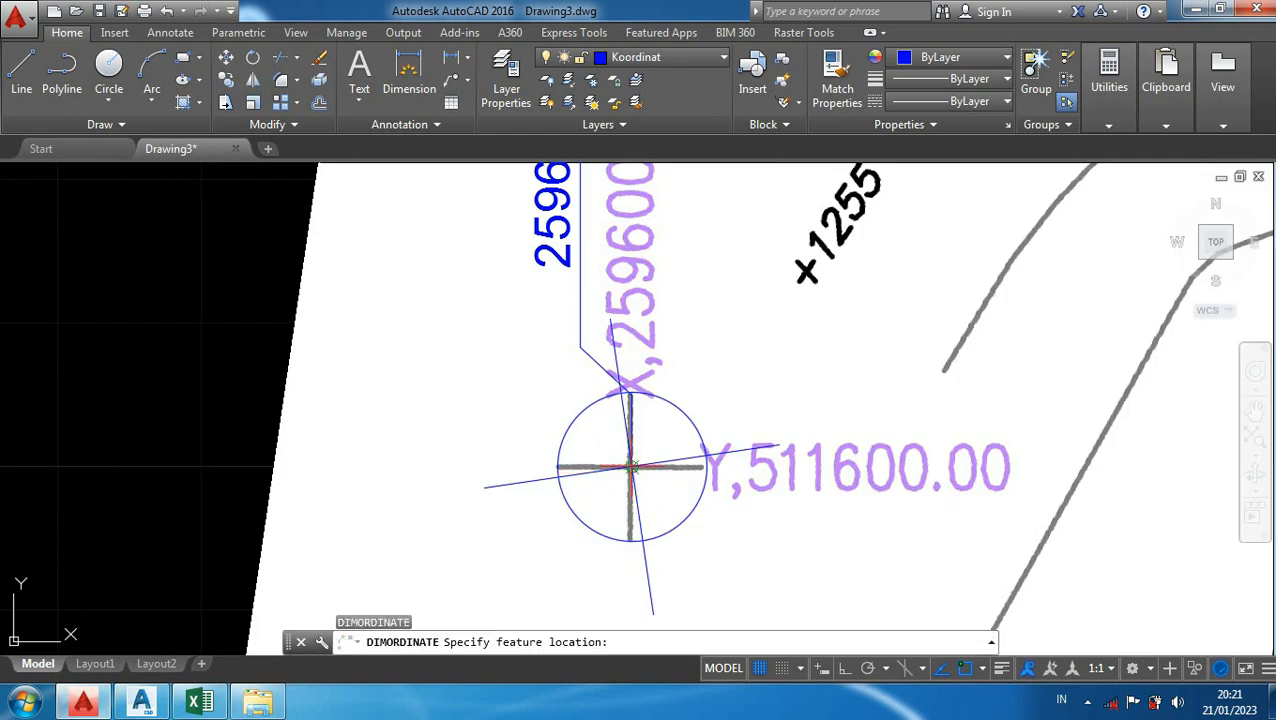
left_click(631, 466)
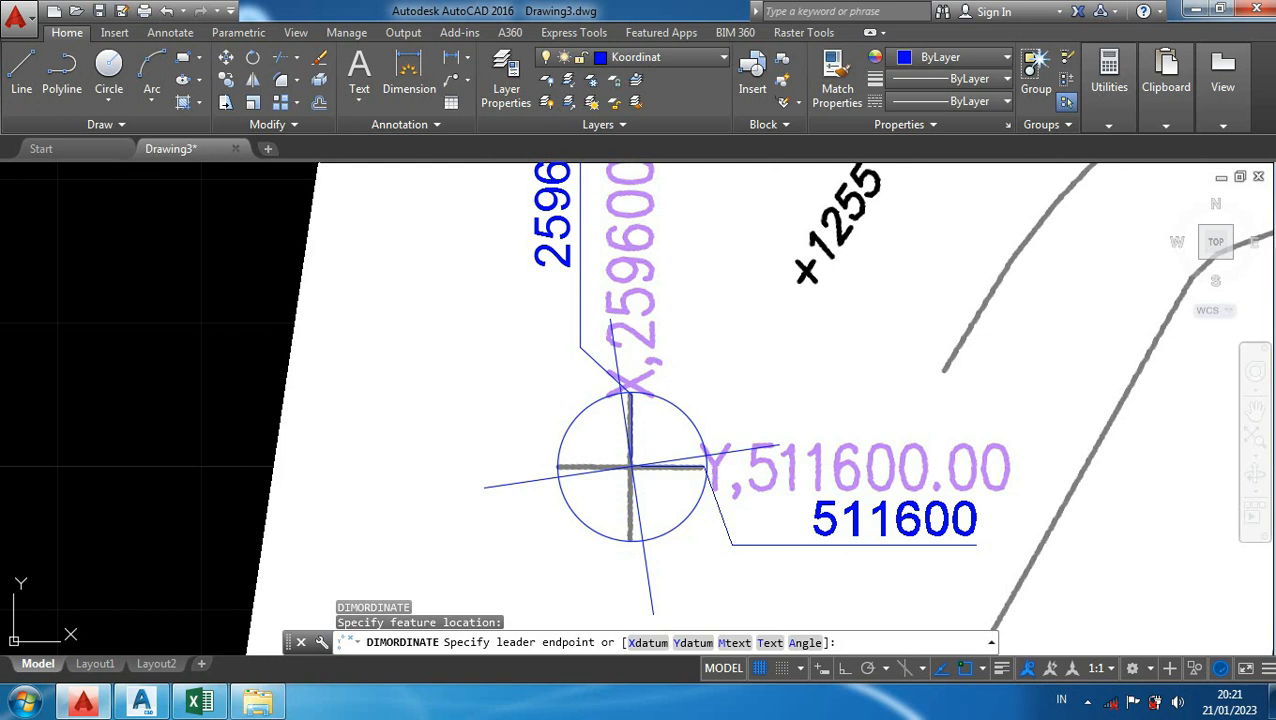
left_click(804, 545)
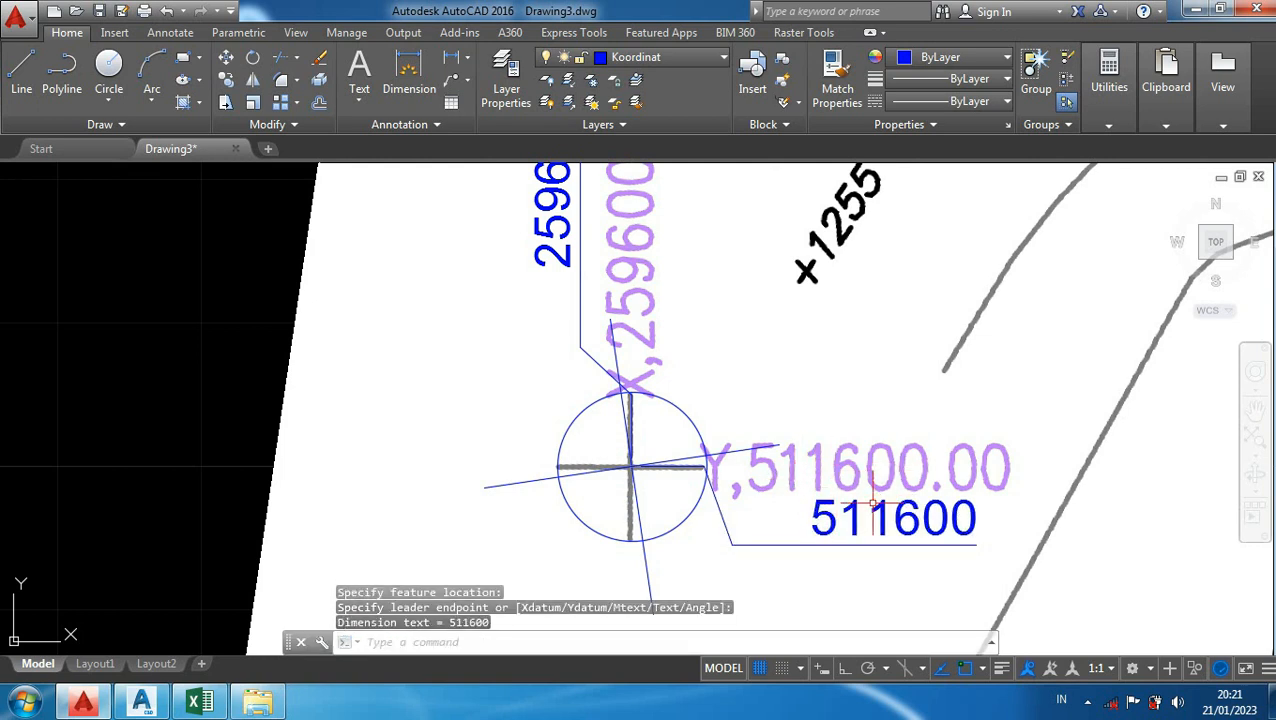
Step: Create the multiline text +1260 in the empty area left of the map image and narrow its text frame
scroll(855, 521, "down", 6)
middle_click_drag(810, 350, 681, 457)
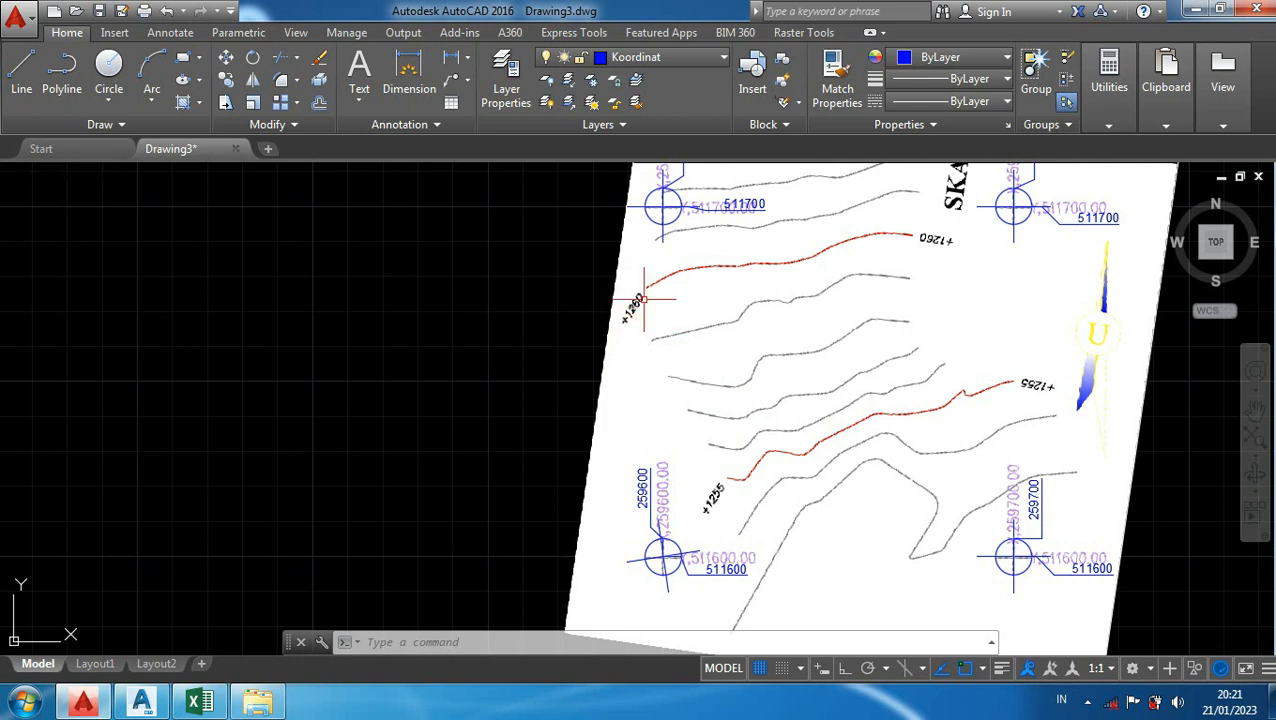
middle_click_drag(673, 292, 649, 322)
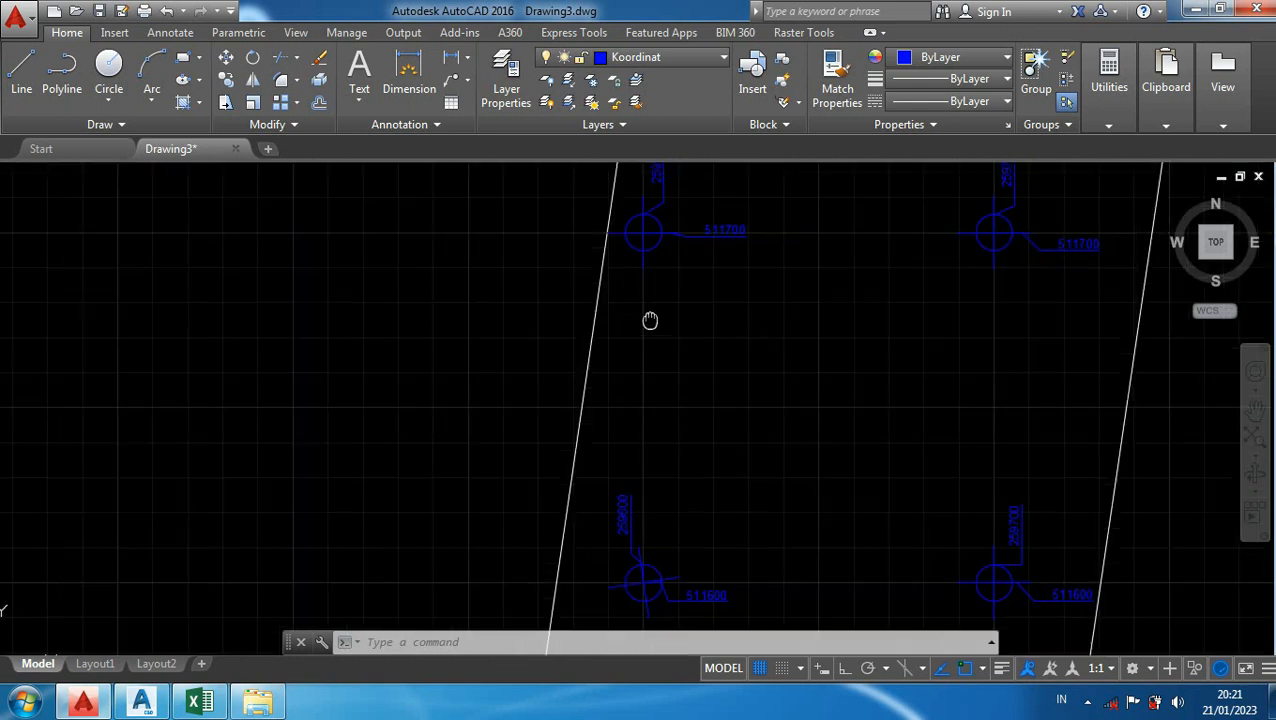
type("t")
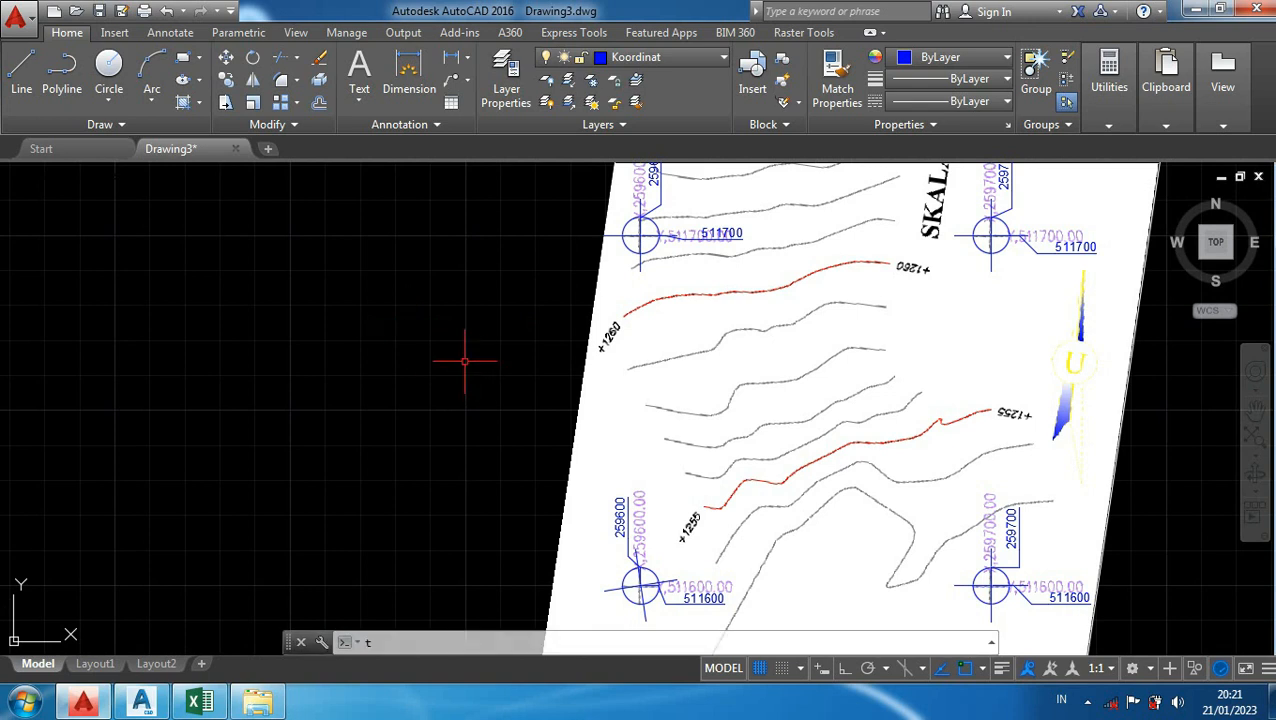
key("Return")
left_click(345, 330)
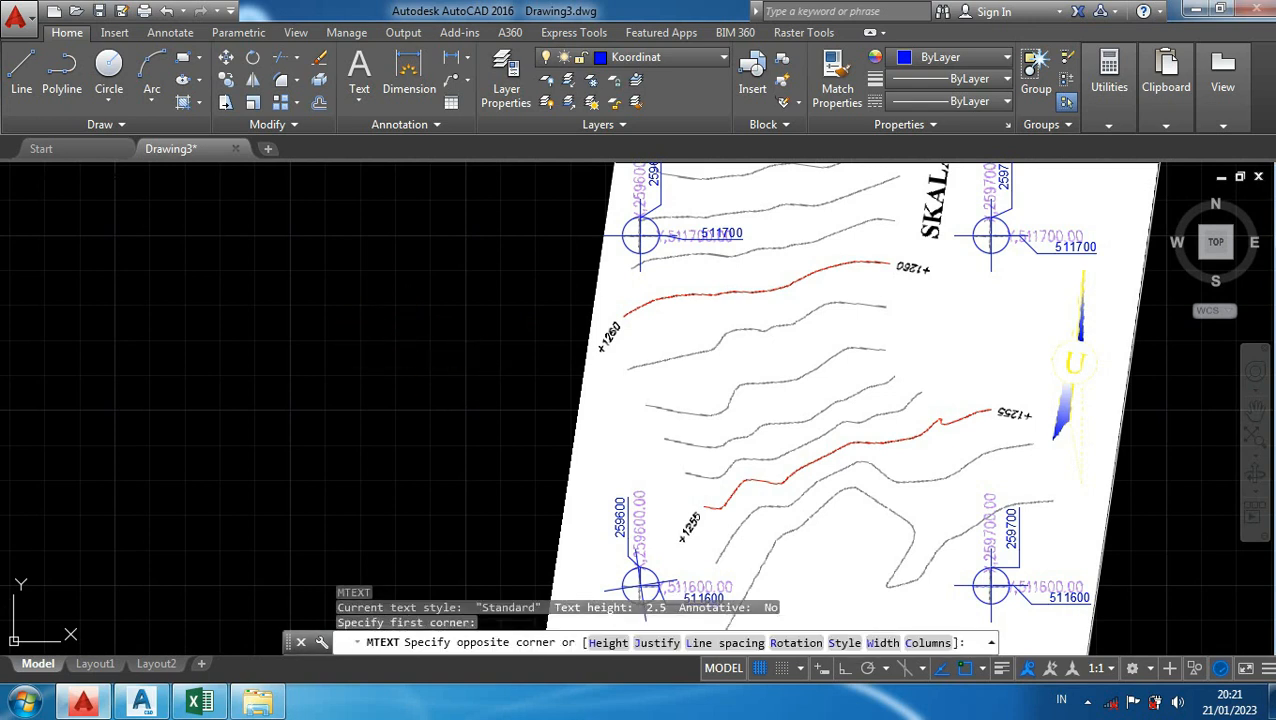
left_click(432, 355)
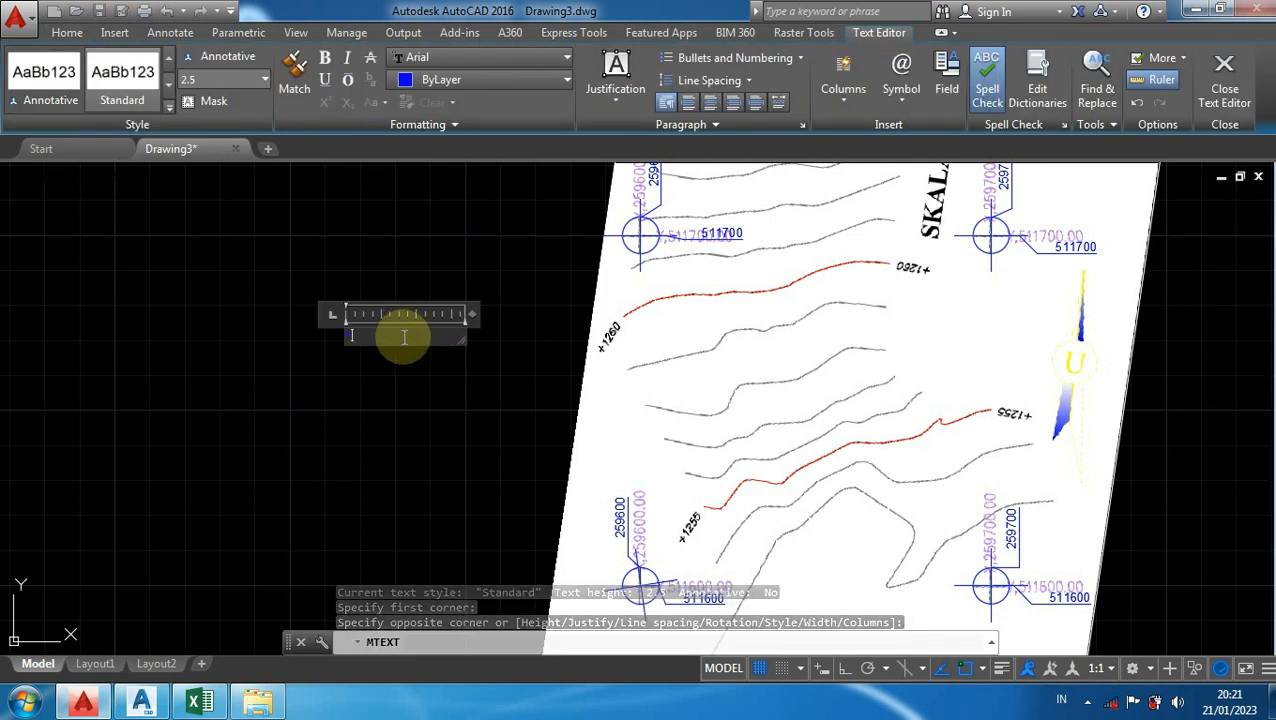
type("+125")
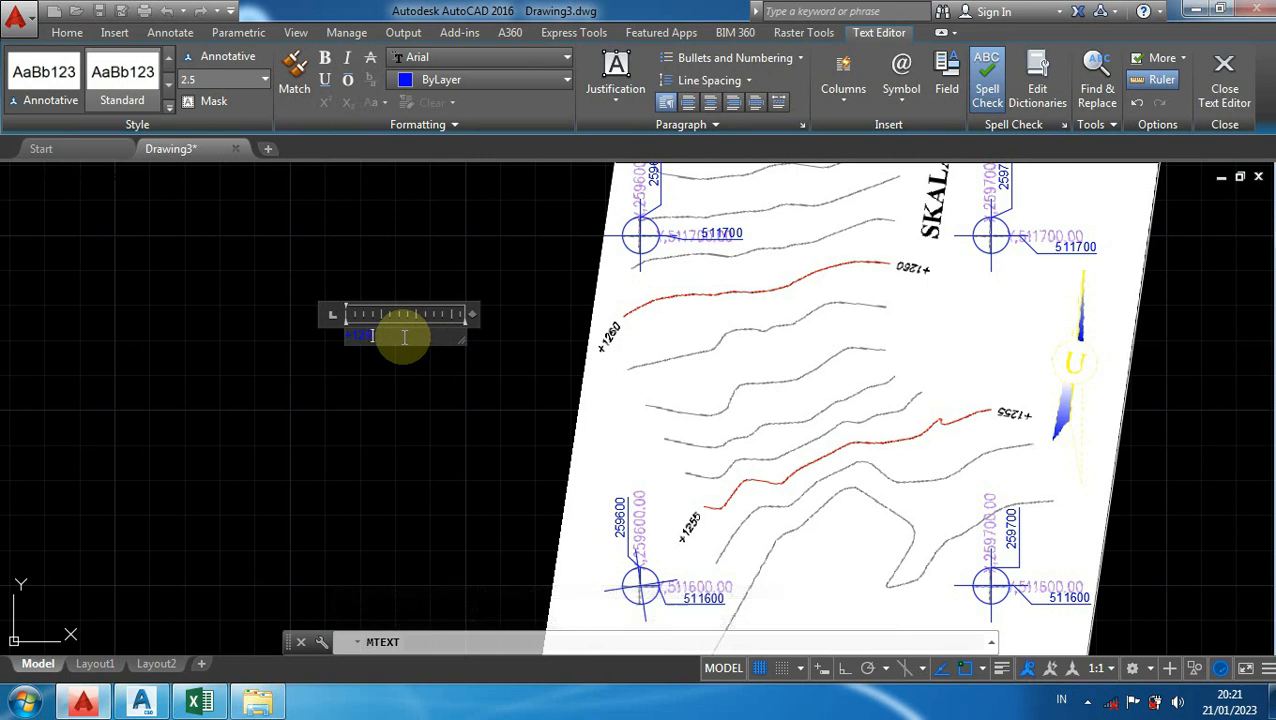
left_click_drag(472, 314, 399, 306)
left_click(402, 413)
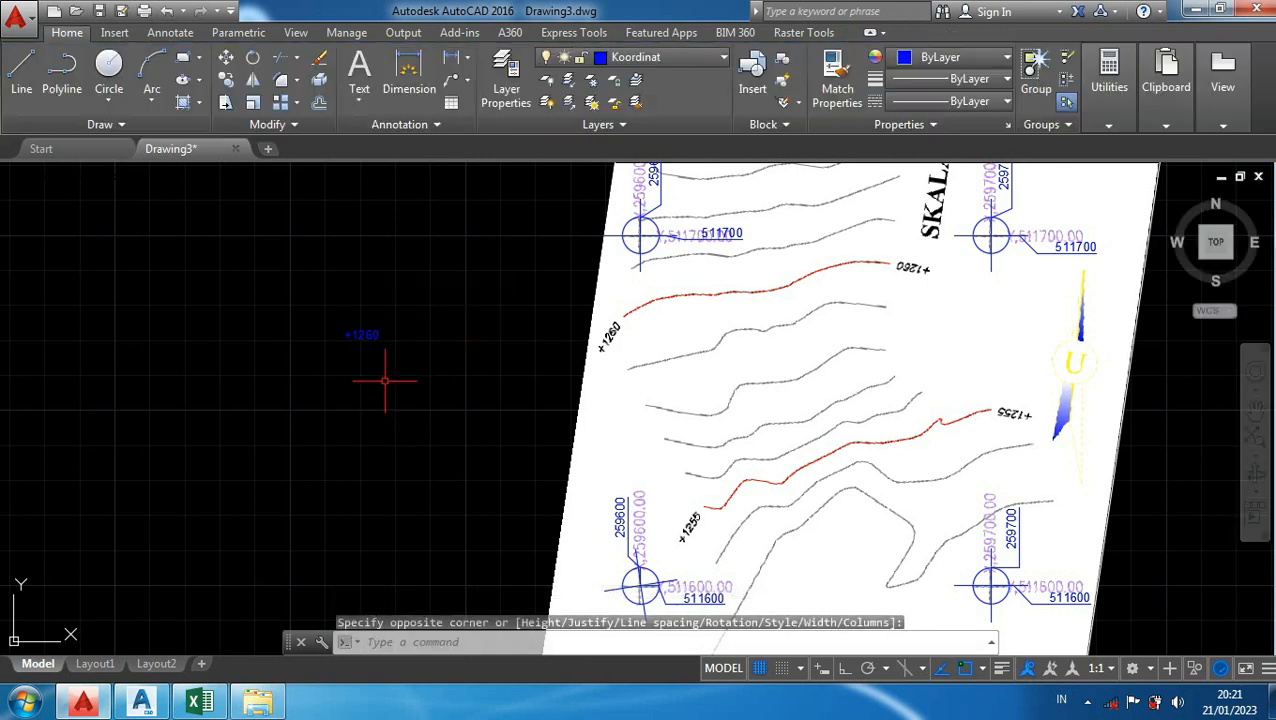
Step: Assign the +1260 text to the Elevasi layer and make Elevasi the current layer
scroll(368, 344, "up", 2)
left_click(381, 333)
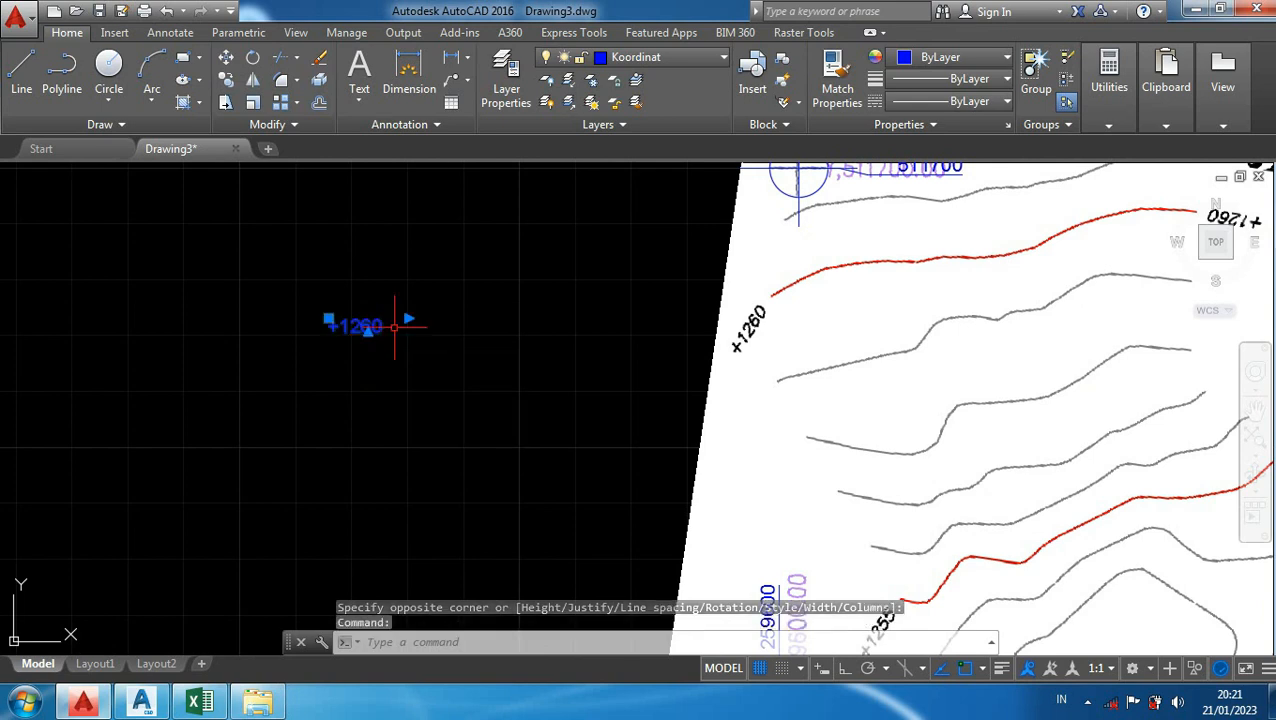
left_click(658, 57)
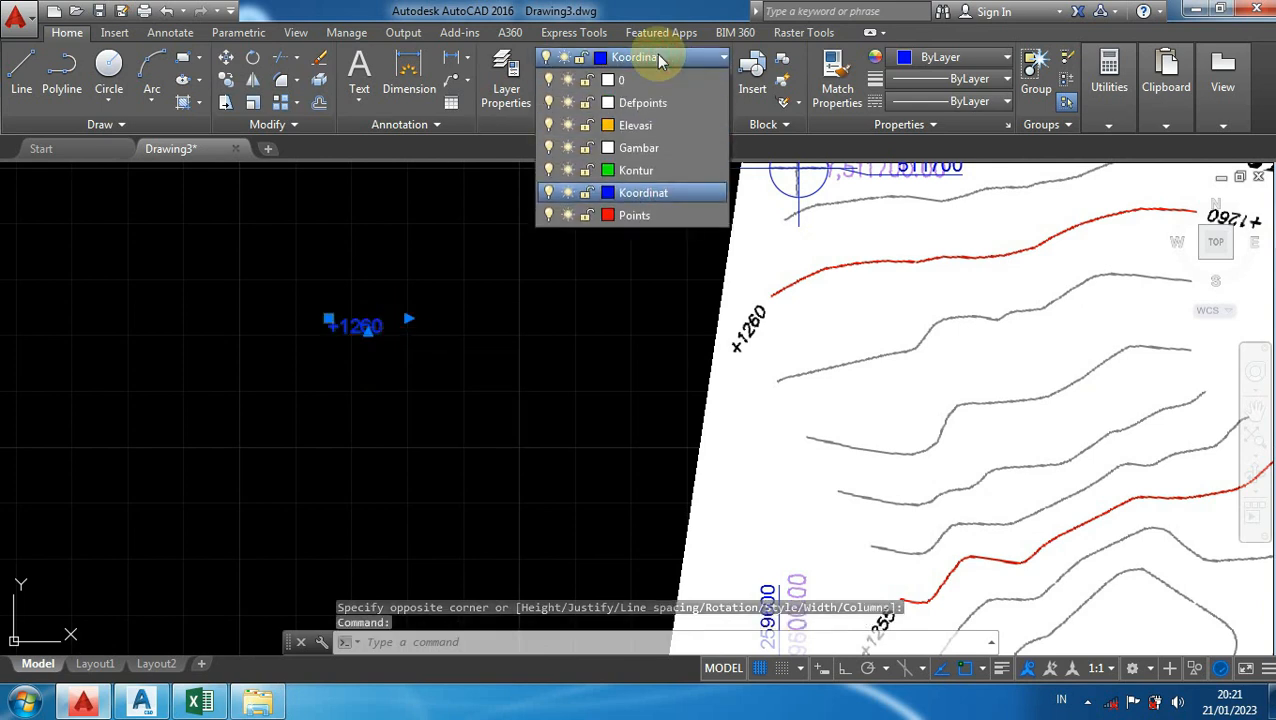
left_click(636, 125)
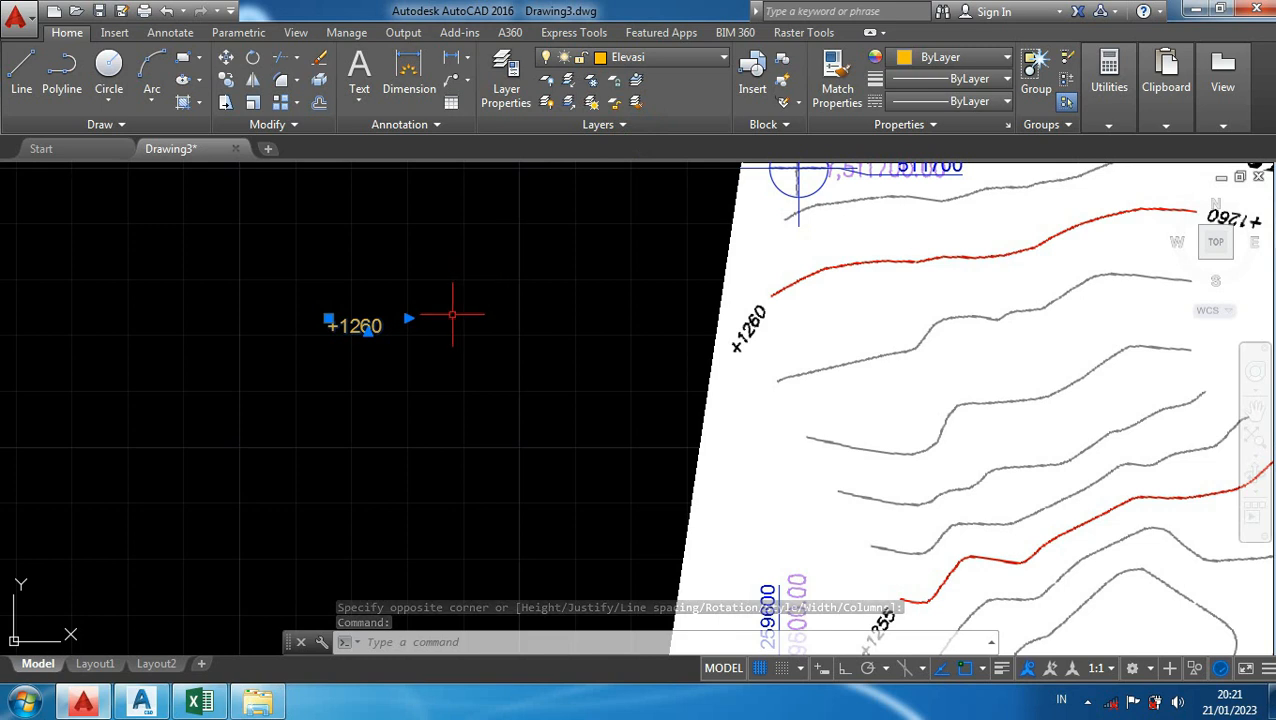
key("Escape")
scroll(380, 335, "down", 2)
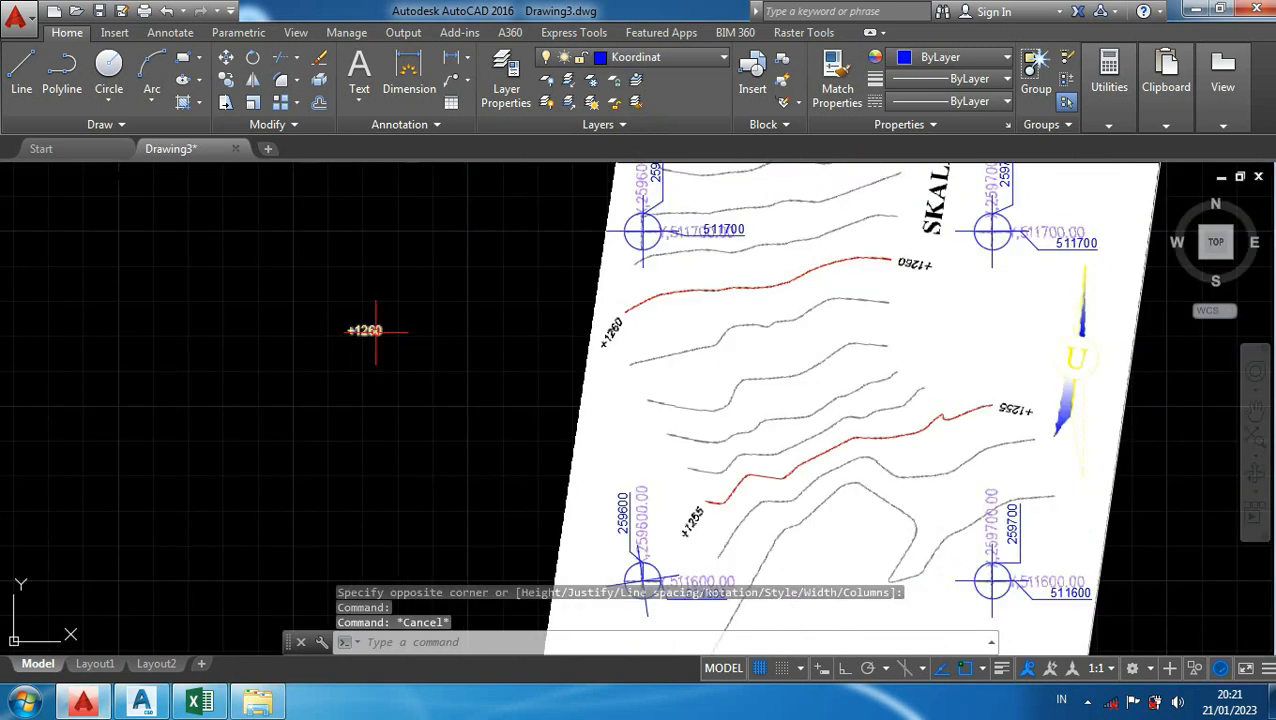
left_click(370, 330)
key("Escape")
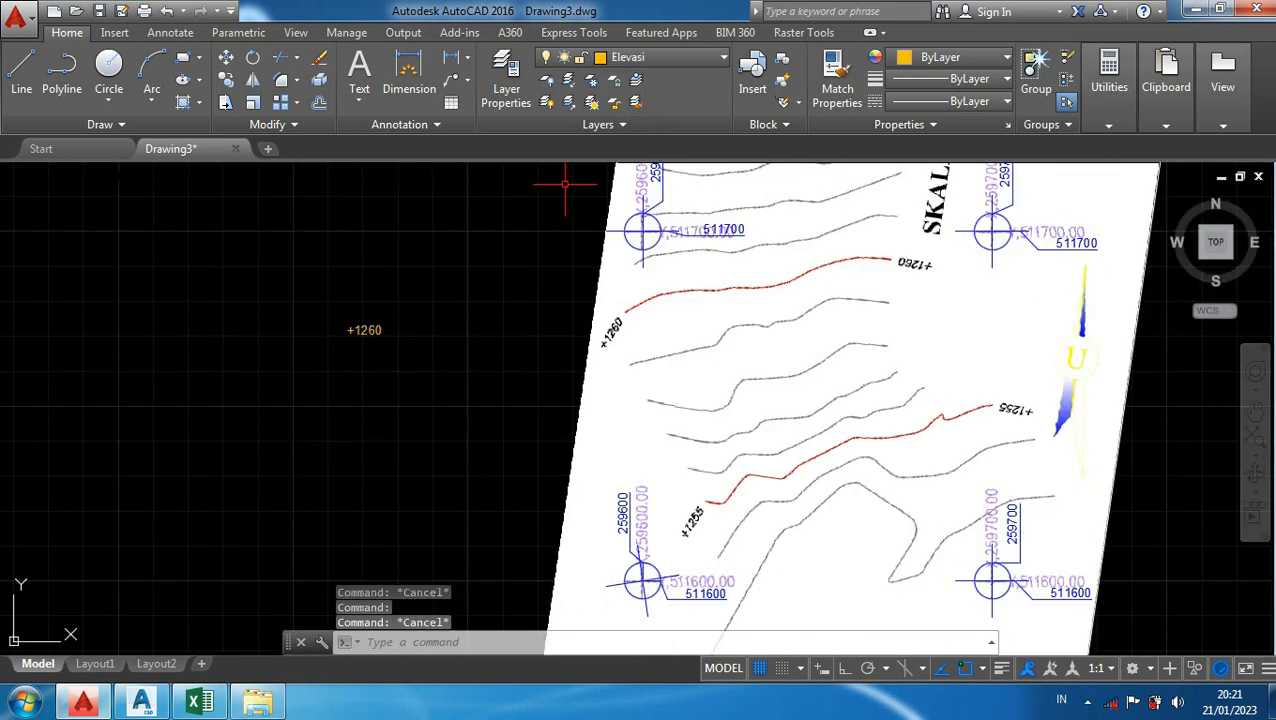
left_click(640, 57)
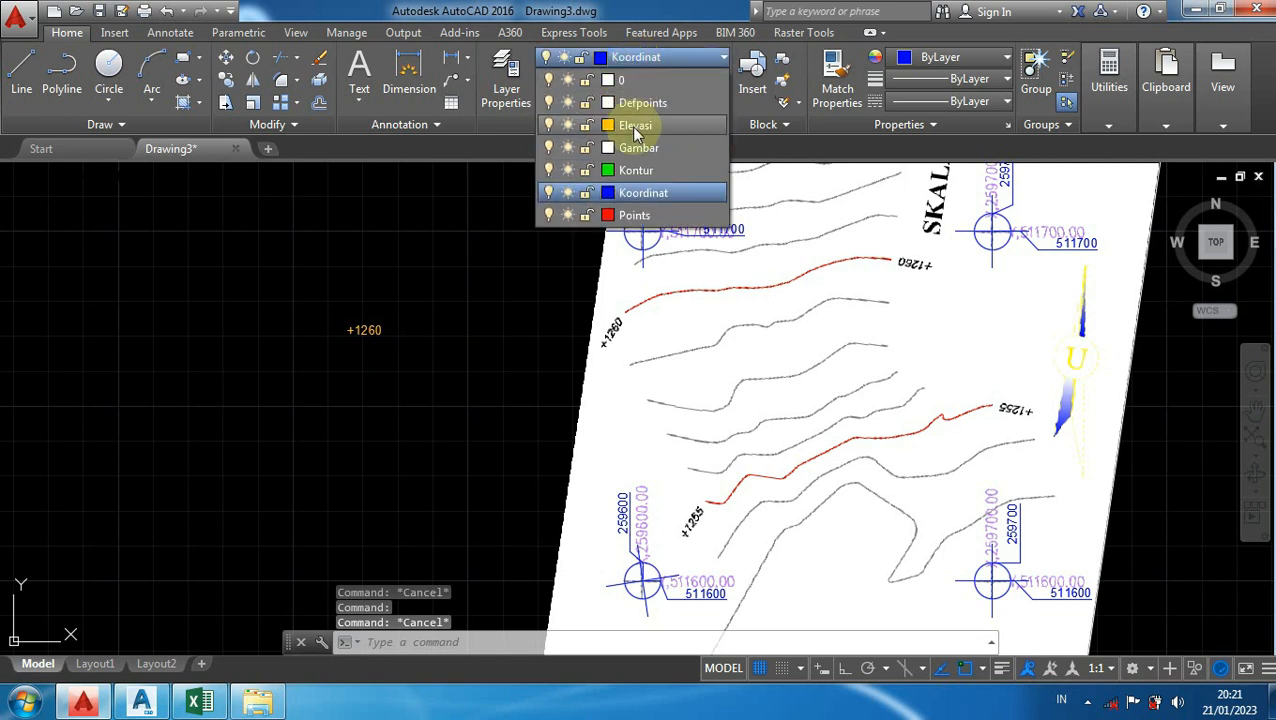
left_click(634, 126)
Step: Move the +1260 text onto the printed +1260 label at the left end of the upper red contour
left_click(400, 347)
left_click(340, 298)
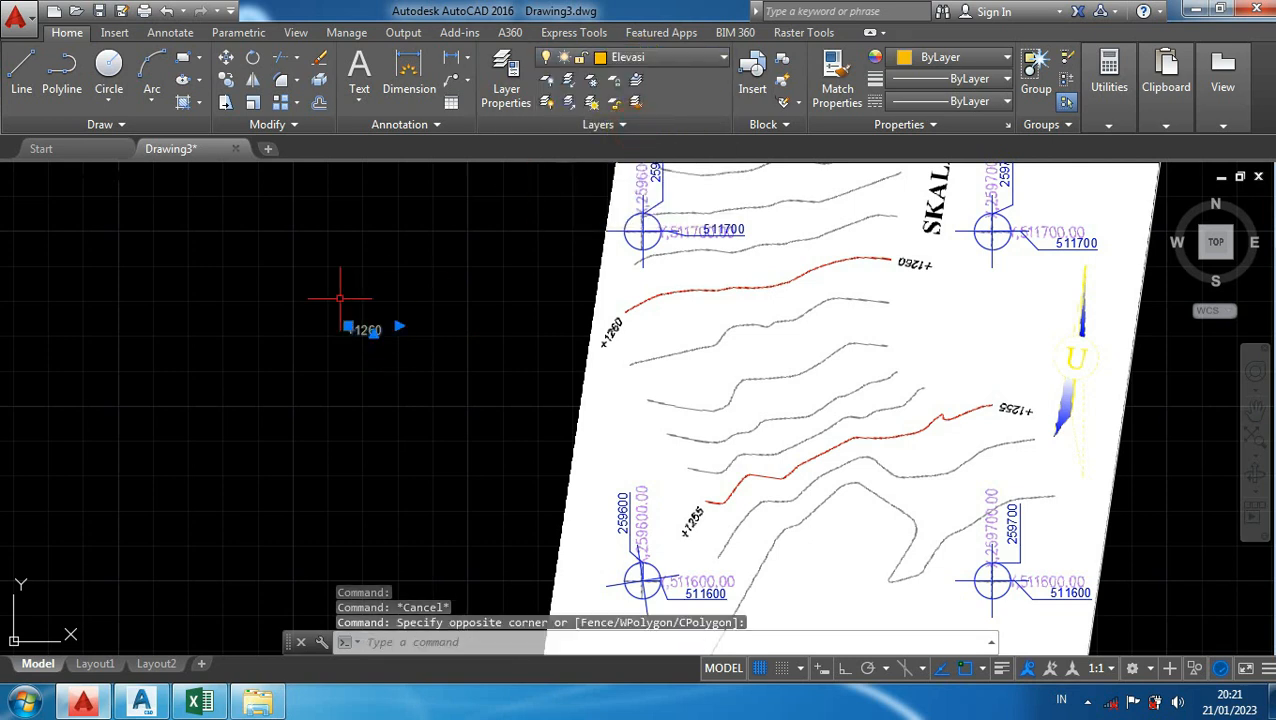
type("m")
key("Return")
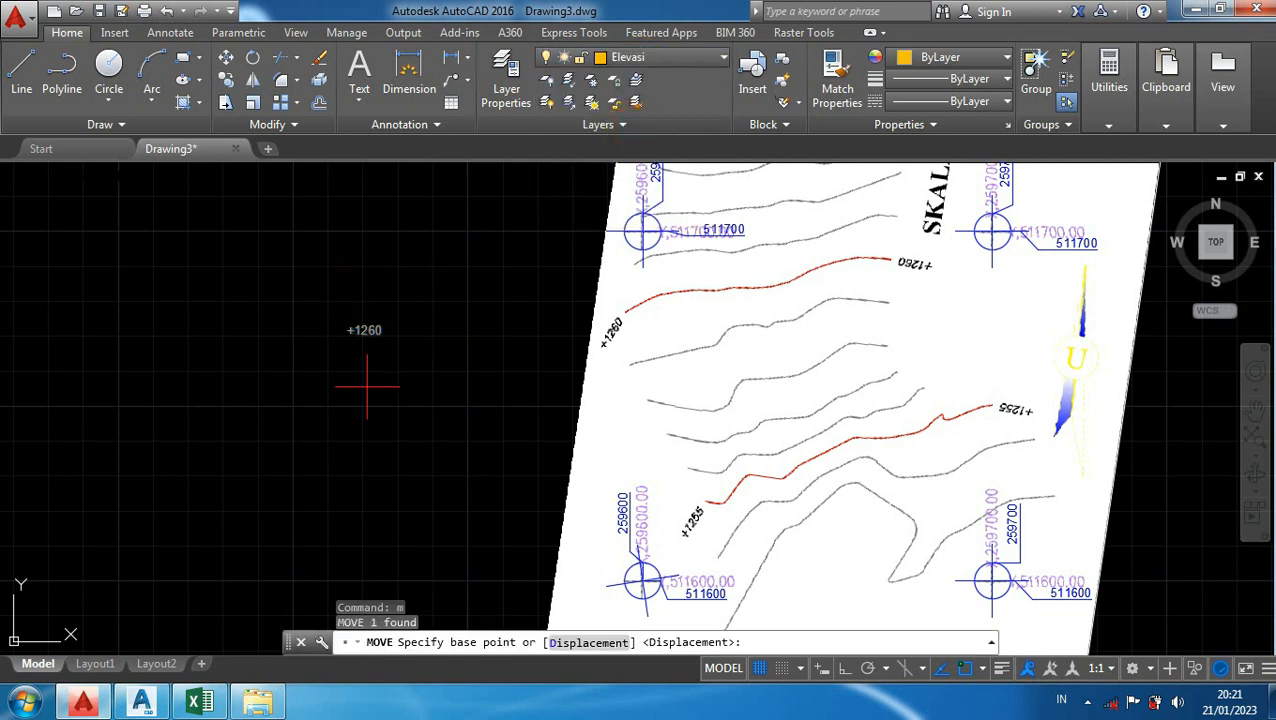
left_click(369, 335)
scroll(590, 333, "up", 6)
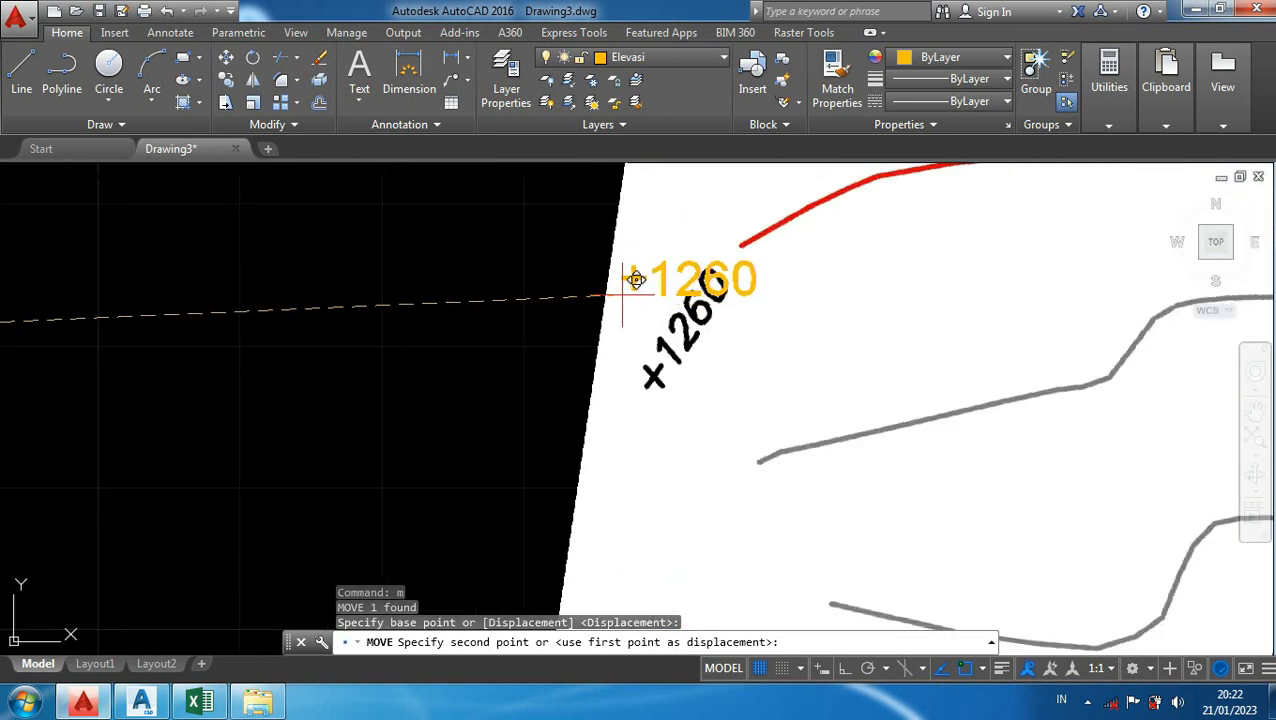
scroll(630, 275, "up", 2)
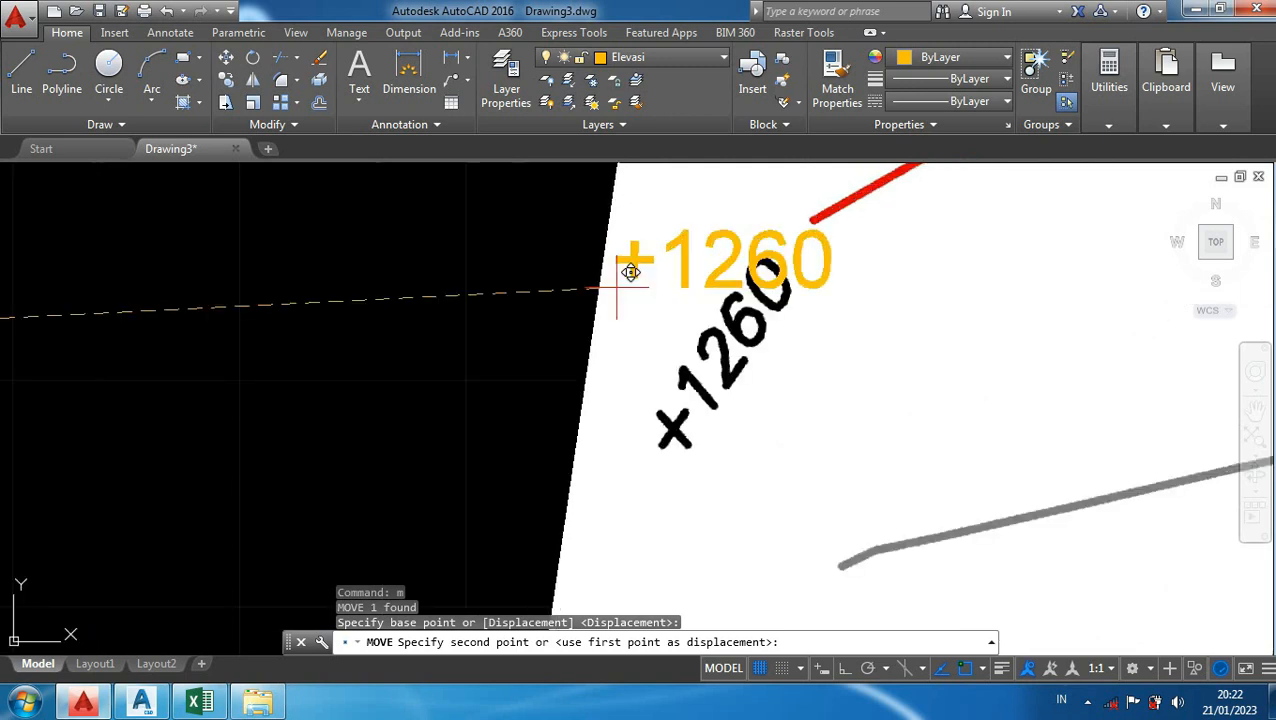
left_click(622, 272)
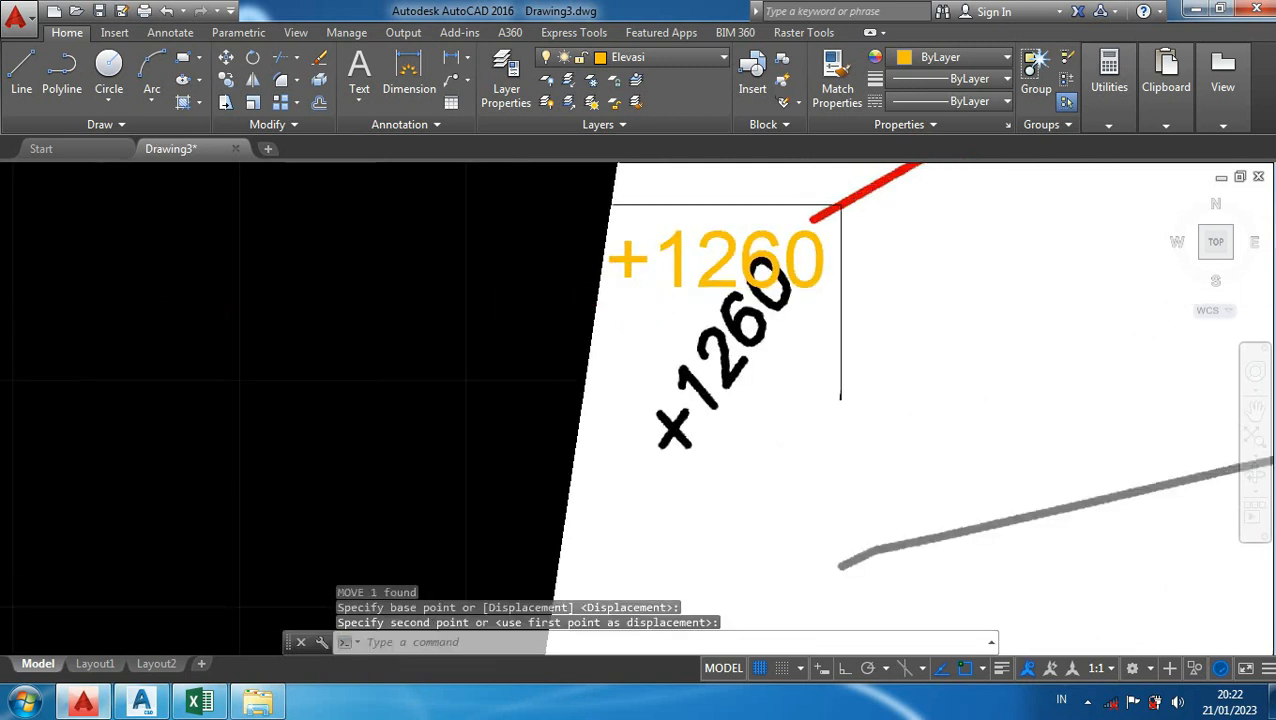
Step: Copy the +1260 text to the printed +1260 label at the right end of the upper red contour
scroll(680, 352, "down", 4)
left_click(697, 318)
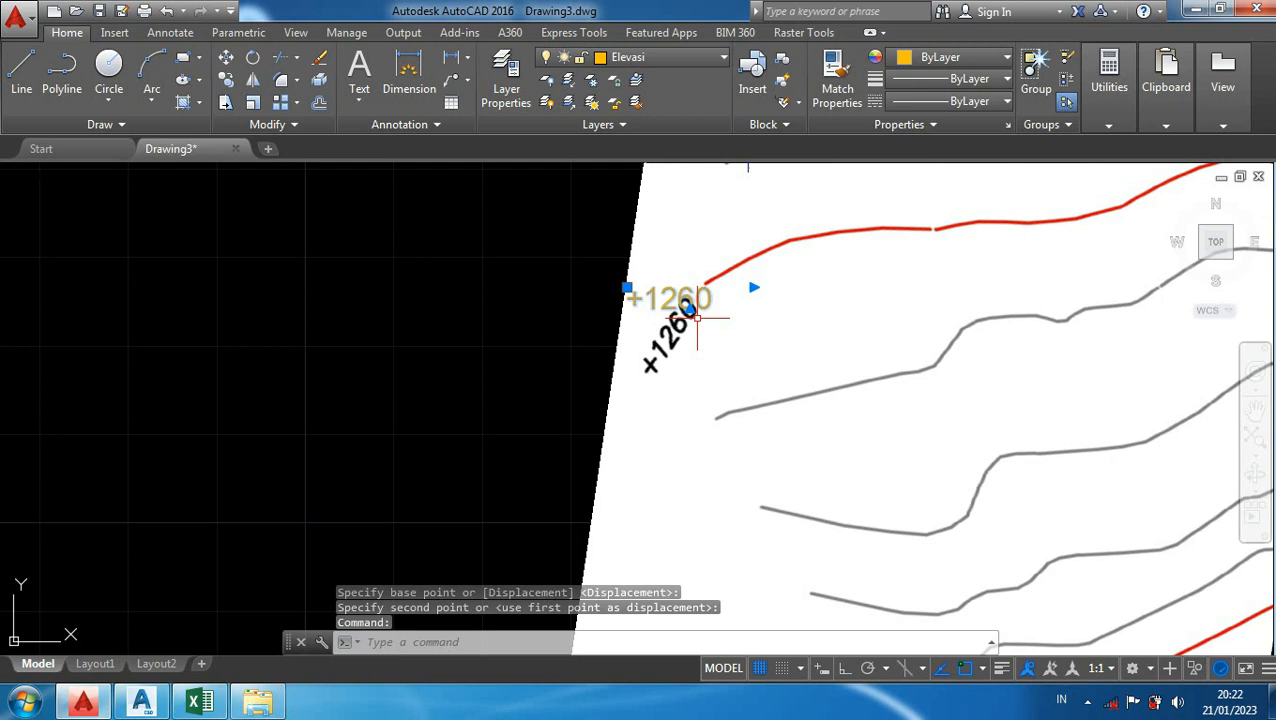
type("co")
key("Return")
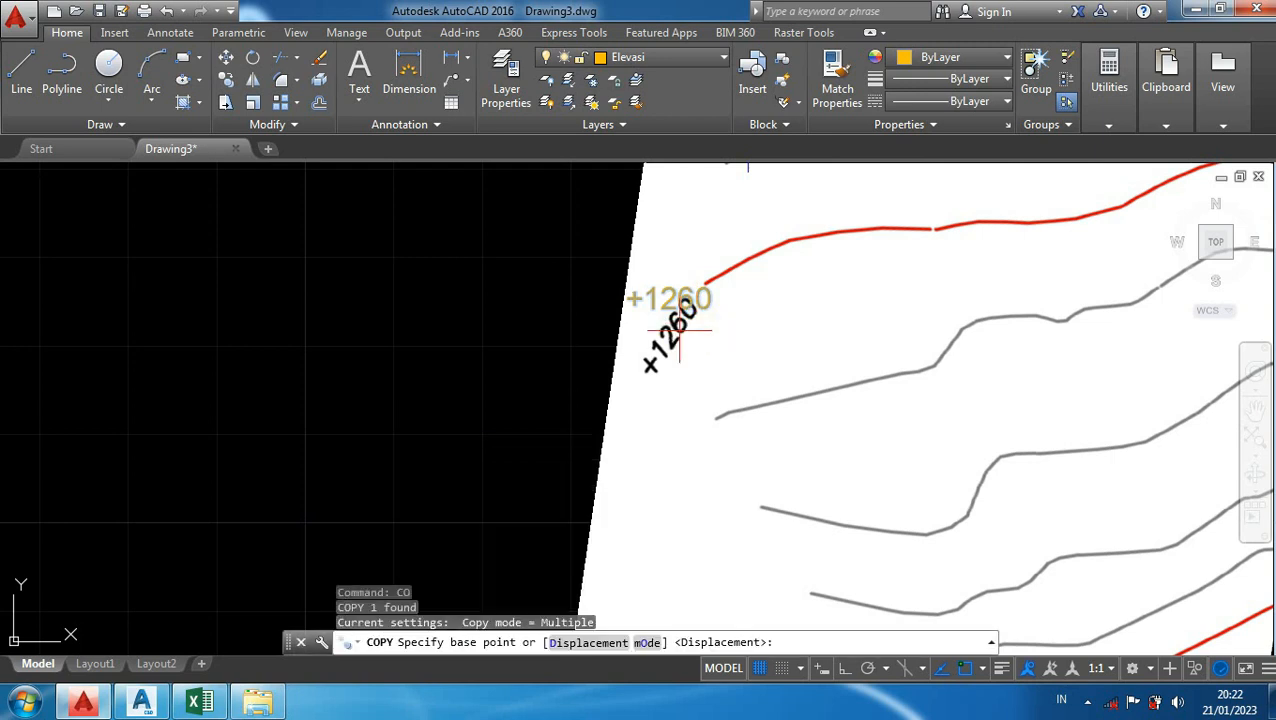
left_click(668, 298)
scroll(755, 400, "down", 5)
scroll(760, 360, "up", 7)
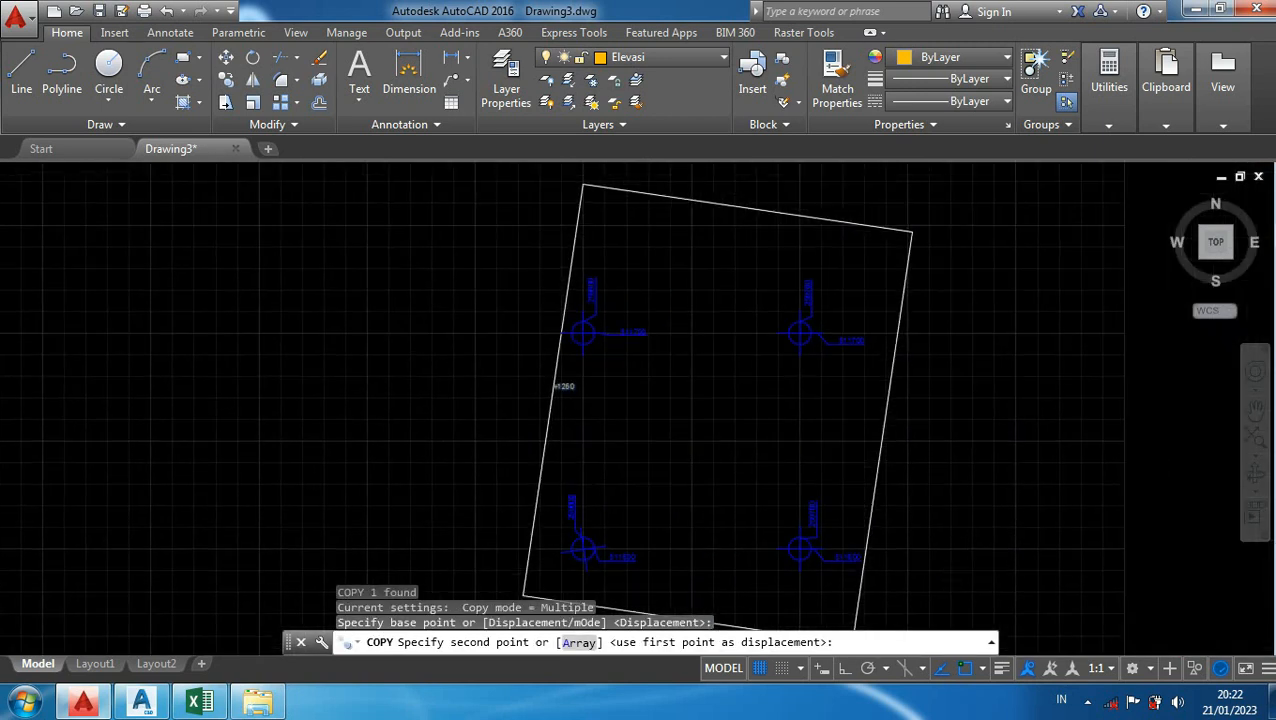
scroll(737, 358, "up", 4)
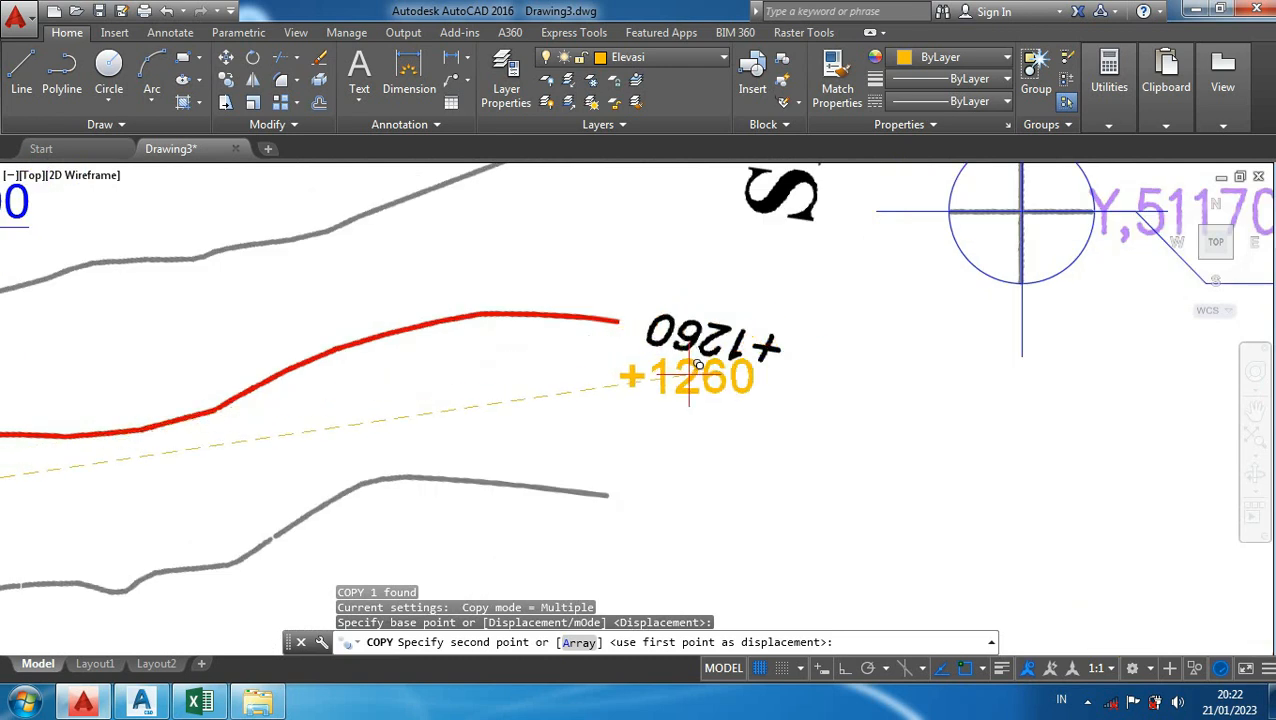
left_click(697, 322)
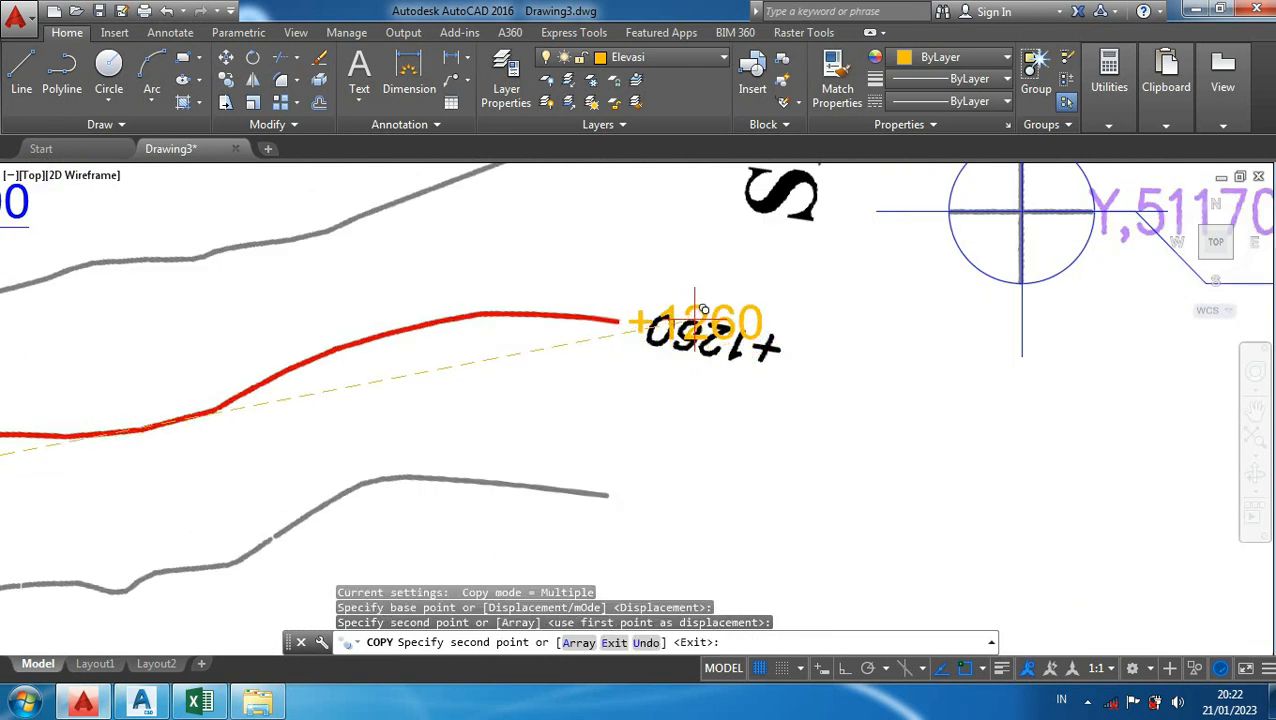
Step: Place another copy of the +1260 text just above the printed +1255 label at the lower red contour's left end
scroll(770, 346, "down", 6)
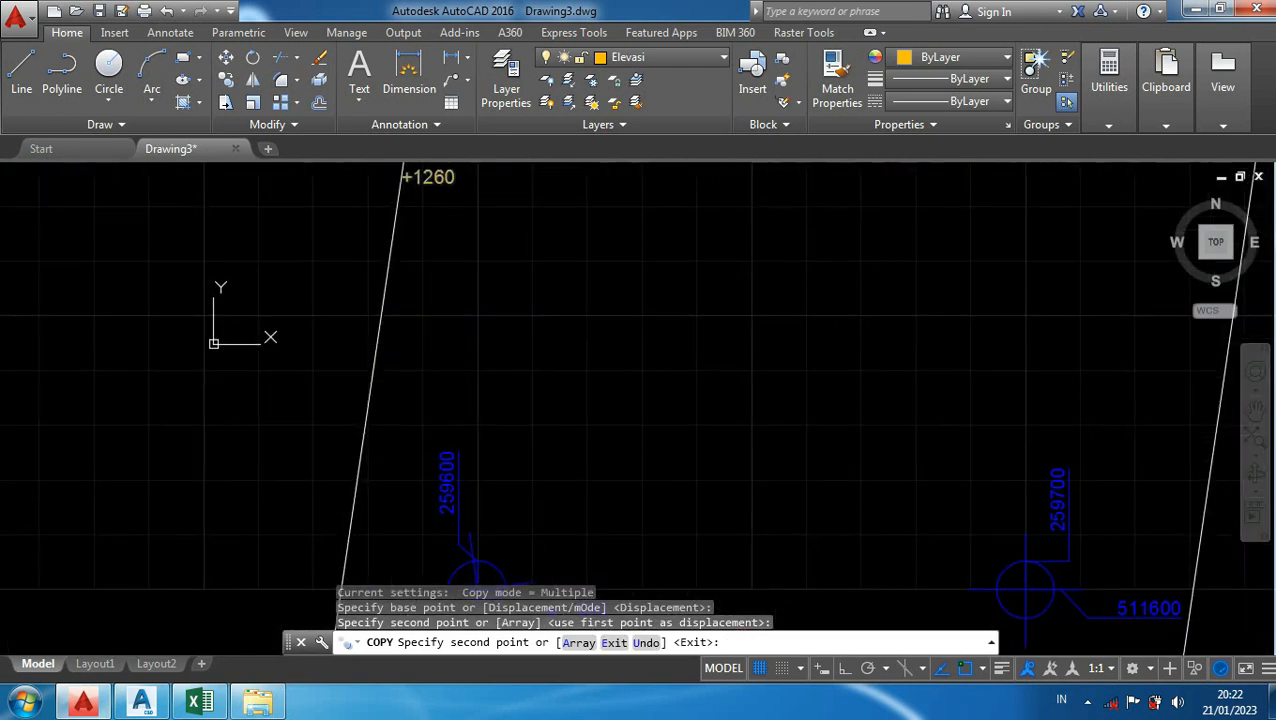
scroll(600, 450, "up", 2)
scroll(636, 408, "up", 5)
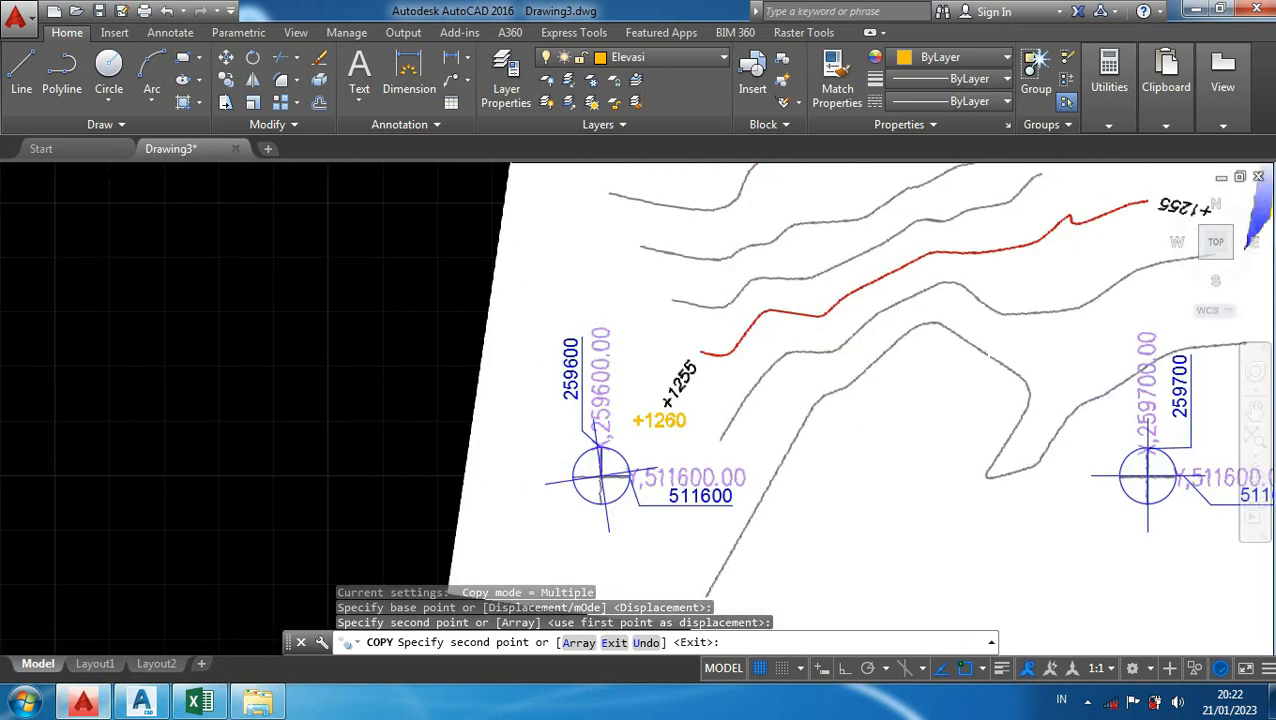
left_click(687, 290)
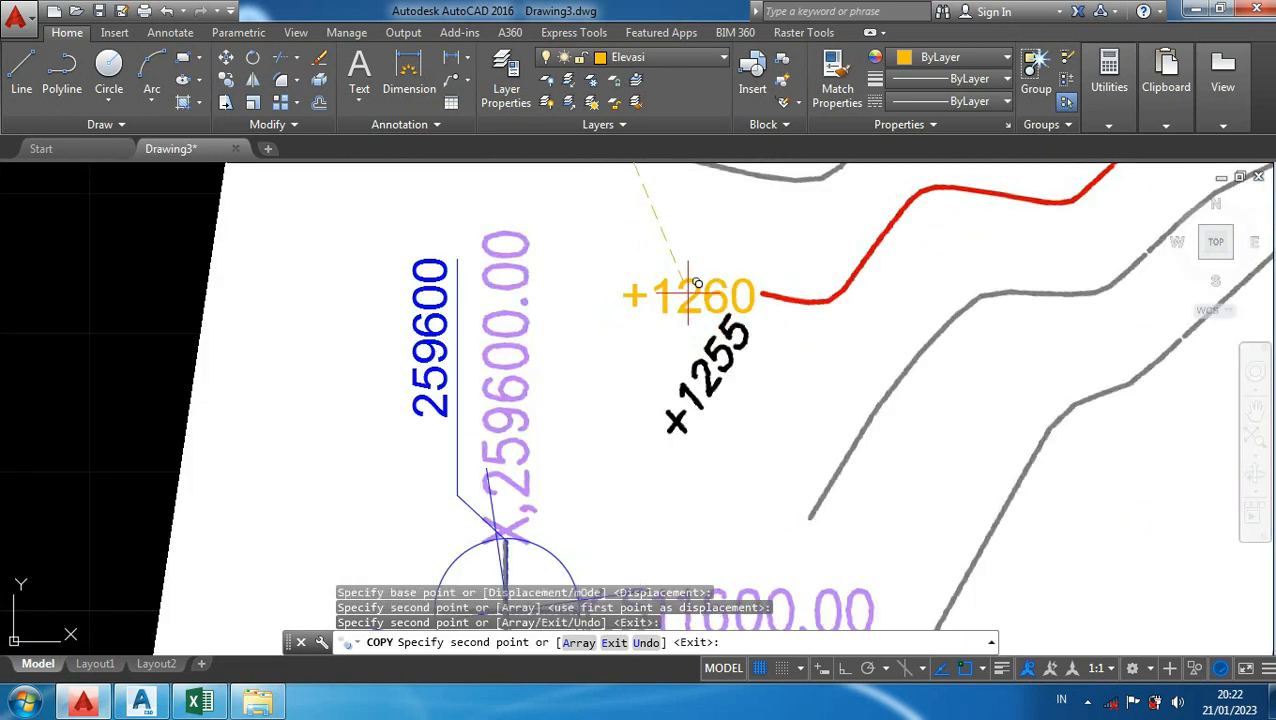
key("Escape")
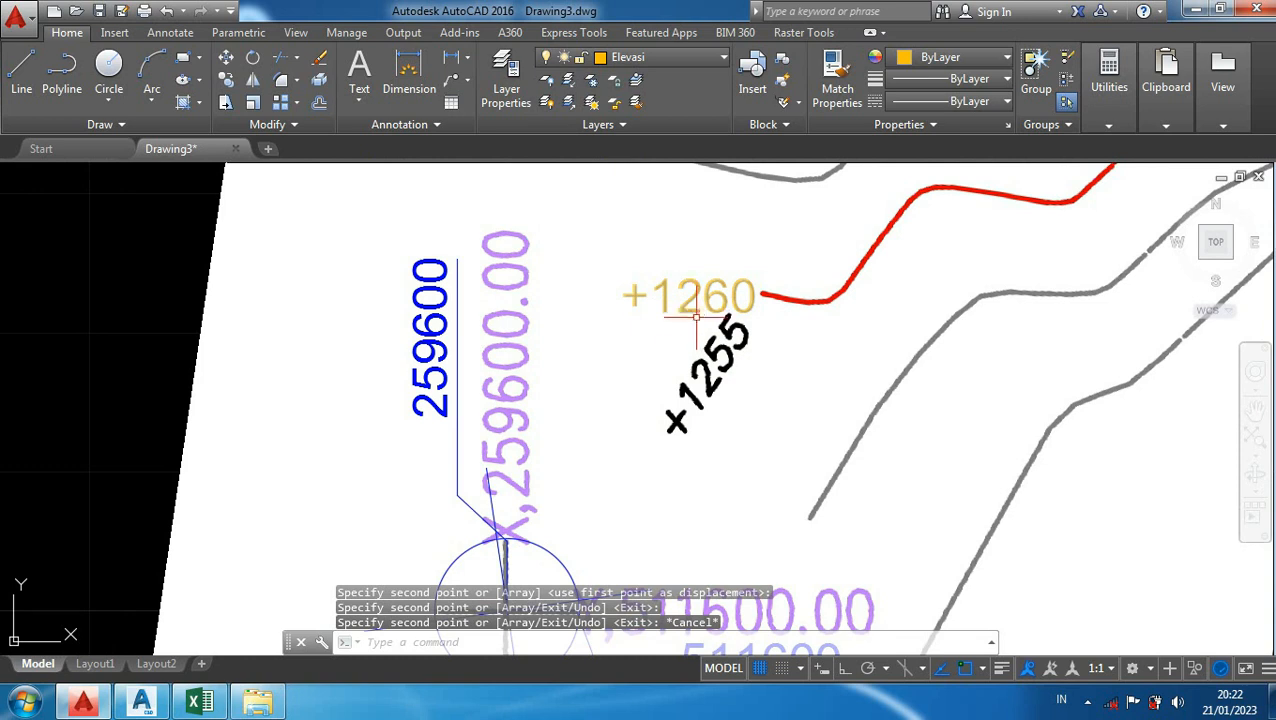
Step: Change the copied text at the left end of the lower red contour to +1255
type("ed")
key("Return")
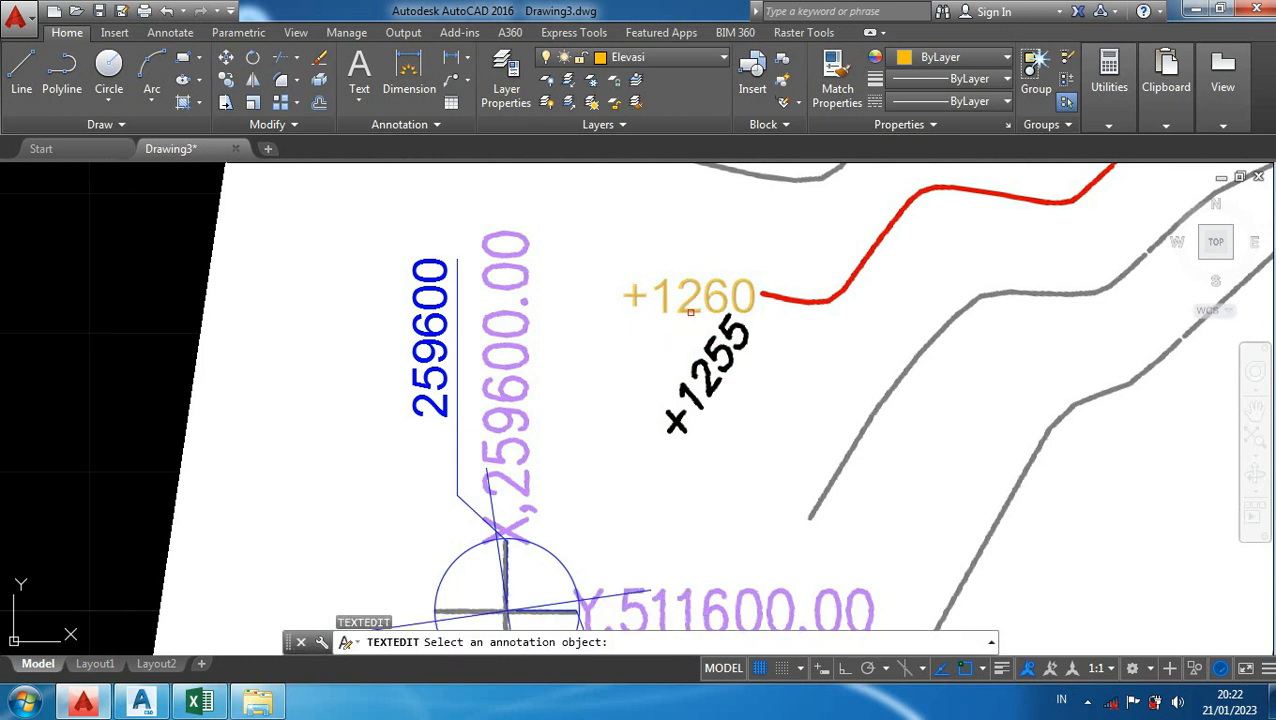
left_click(716, 308)
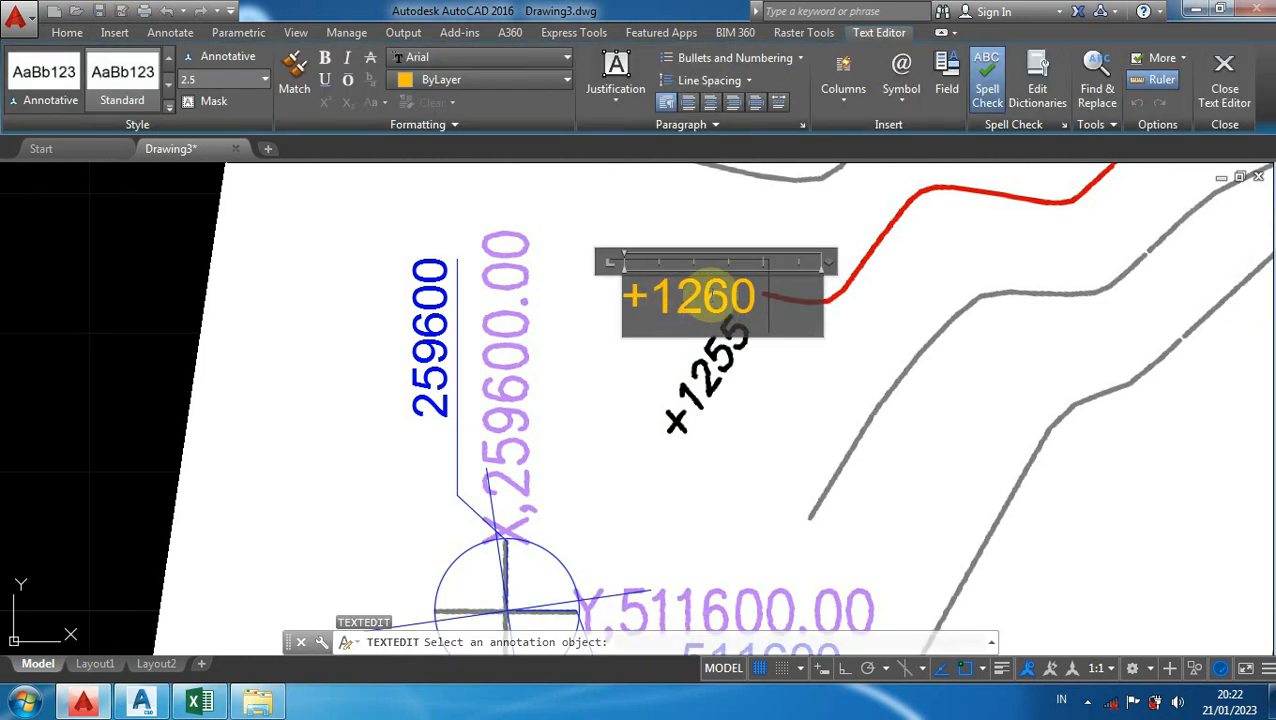
type("55")
left_click(675, 419)
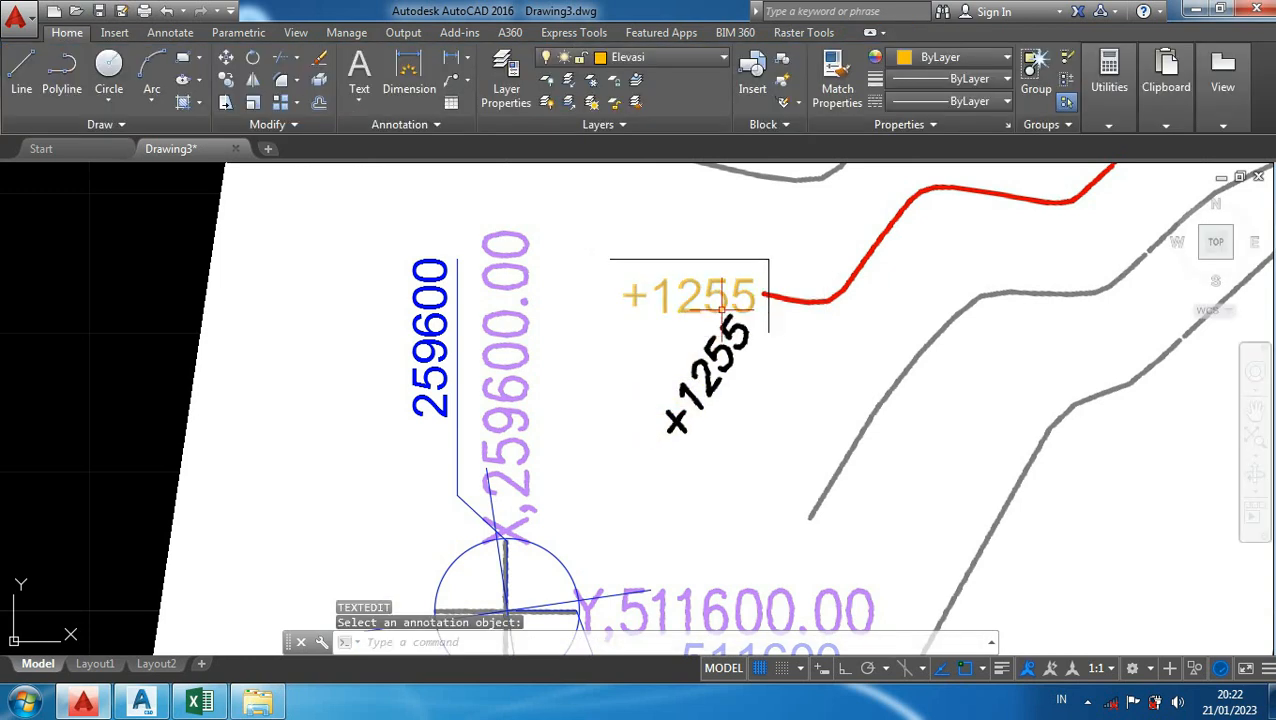
Step: Copy the +1255 text to the printed +1255 label at the right end of the lower red contour
left_click(722, 310)
key("Return")
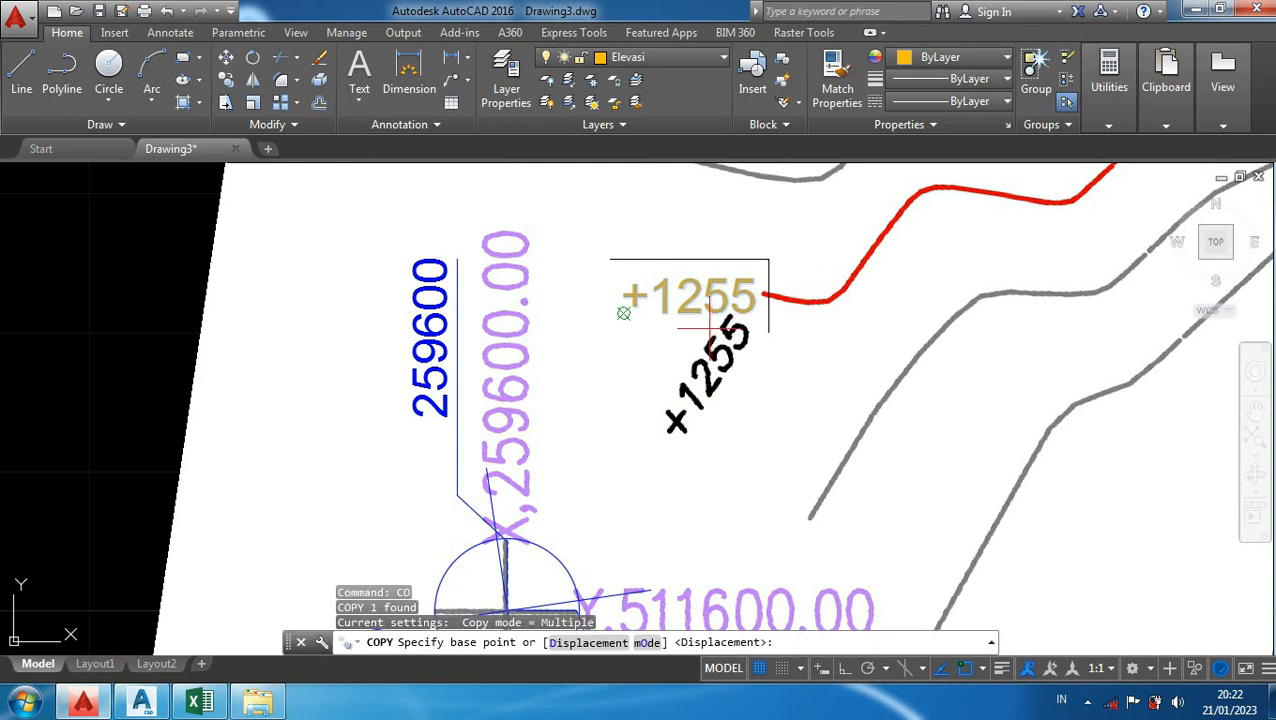
left_click(690, 304)
scroll(745, 394, "down", 4)
middle_click_drag(889, 348, 425, 460)
scroll(740, 290, "up", 6)
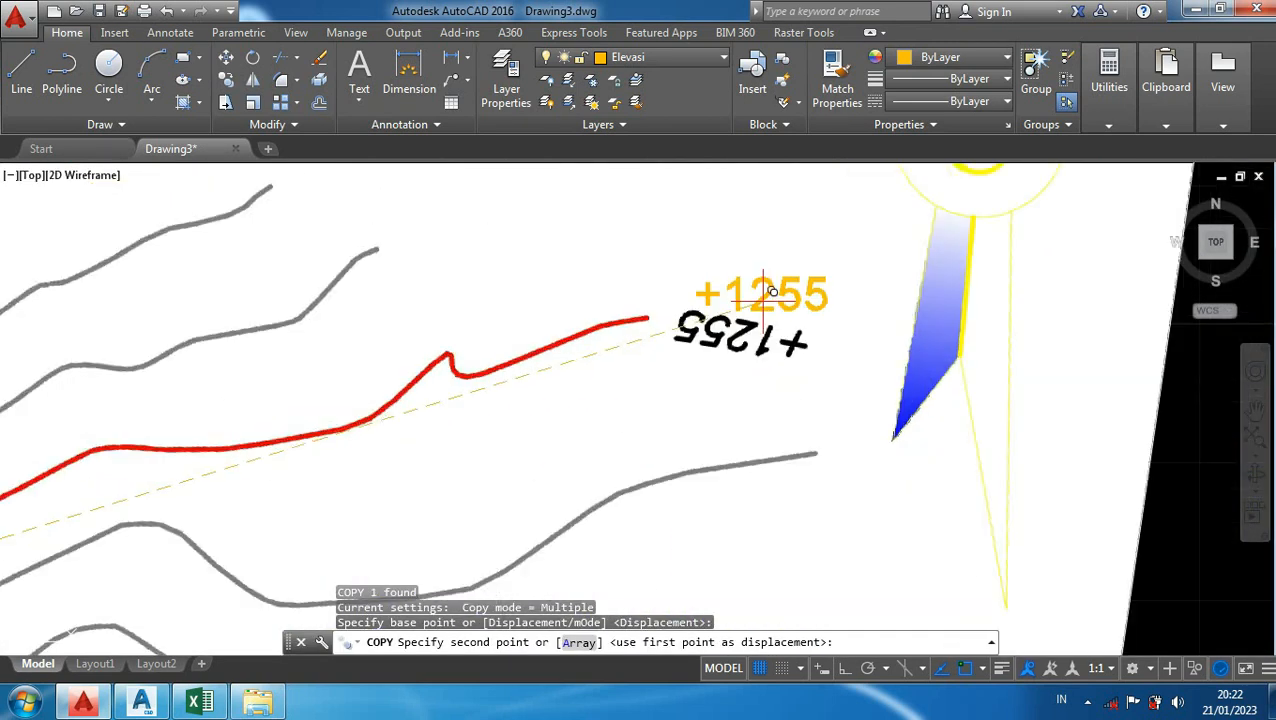
left_click(712, 336)
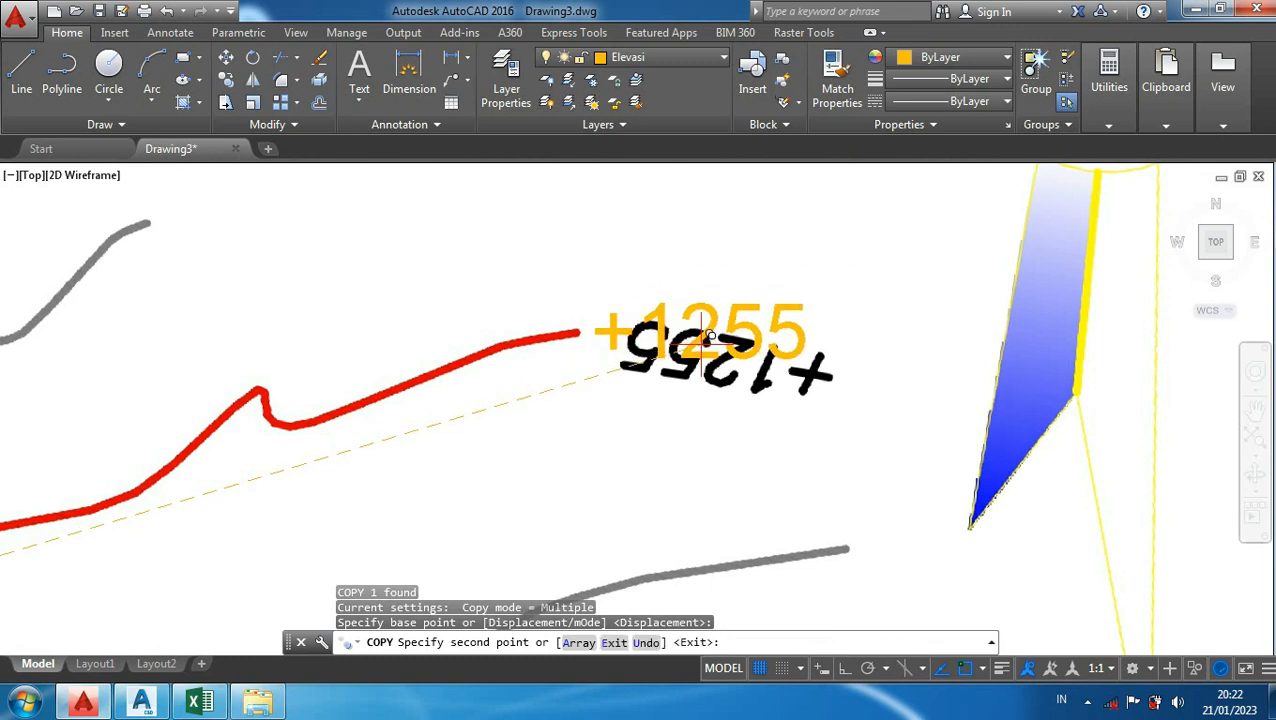
key("Escape")
Step: Make Kontur the current layer
scroll(726, 362, "down", 6)
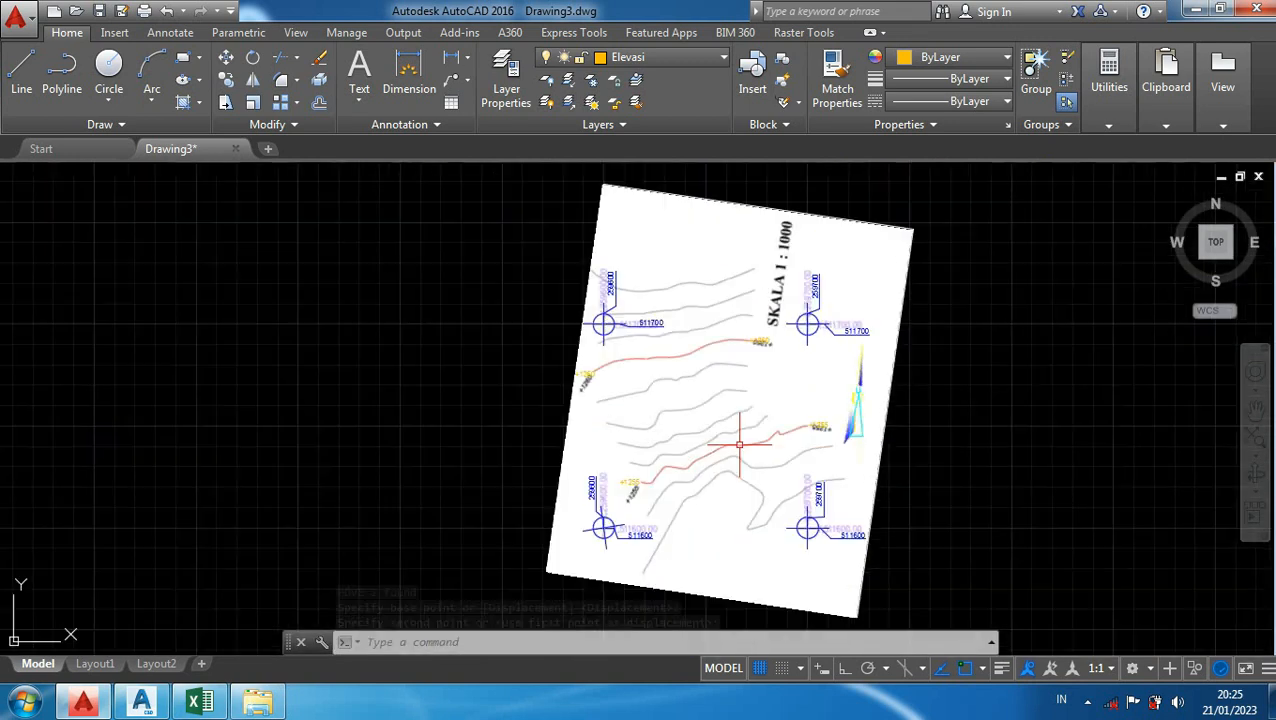
middle_click_drag(452, 415, 455, 402)
scroll(855, 367, "up", 4)
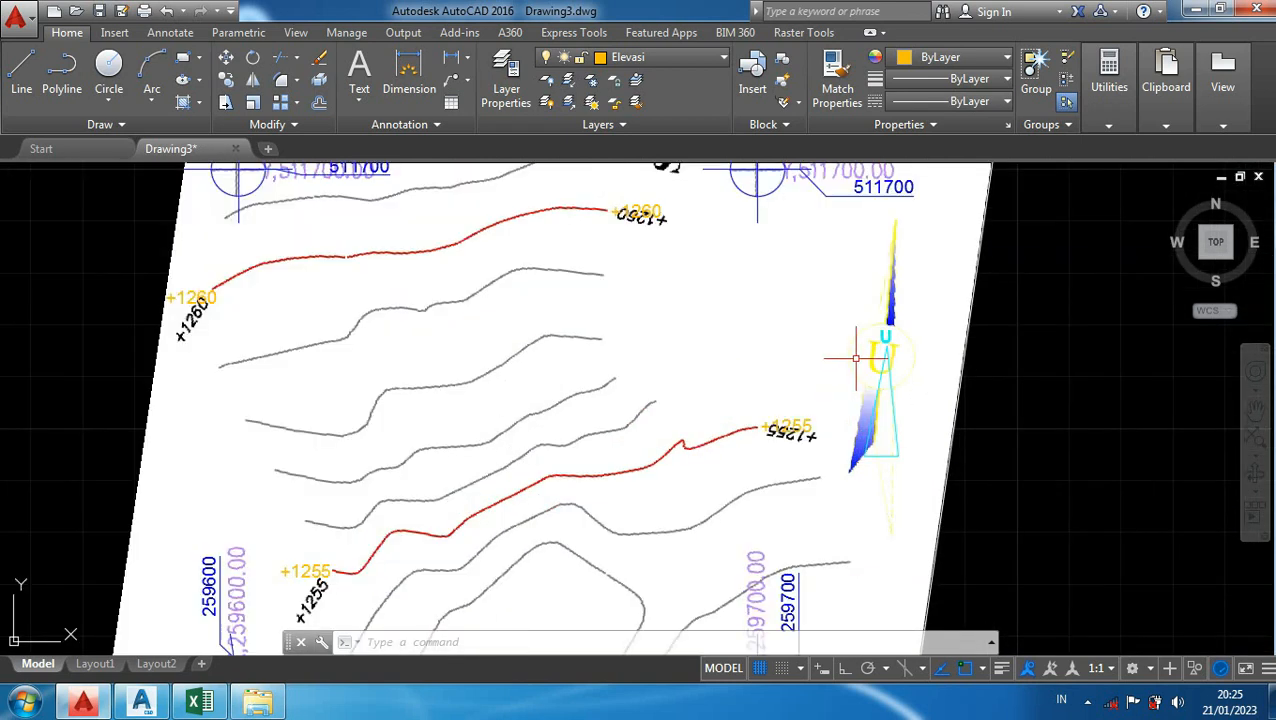
scroll(610, 386, "down", 2)
scroll(384, 378, "down", 2)
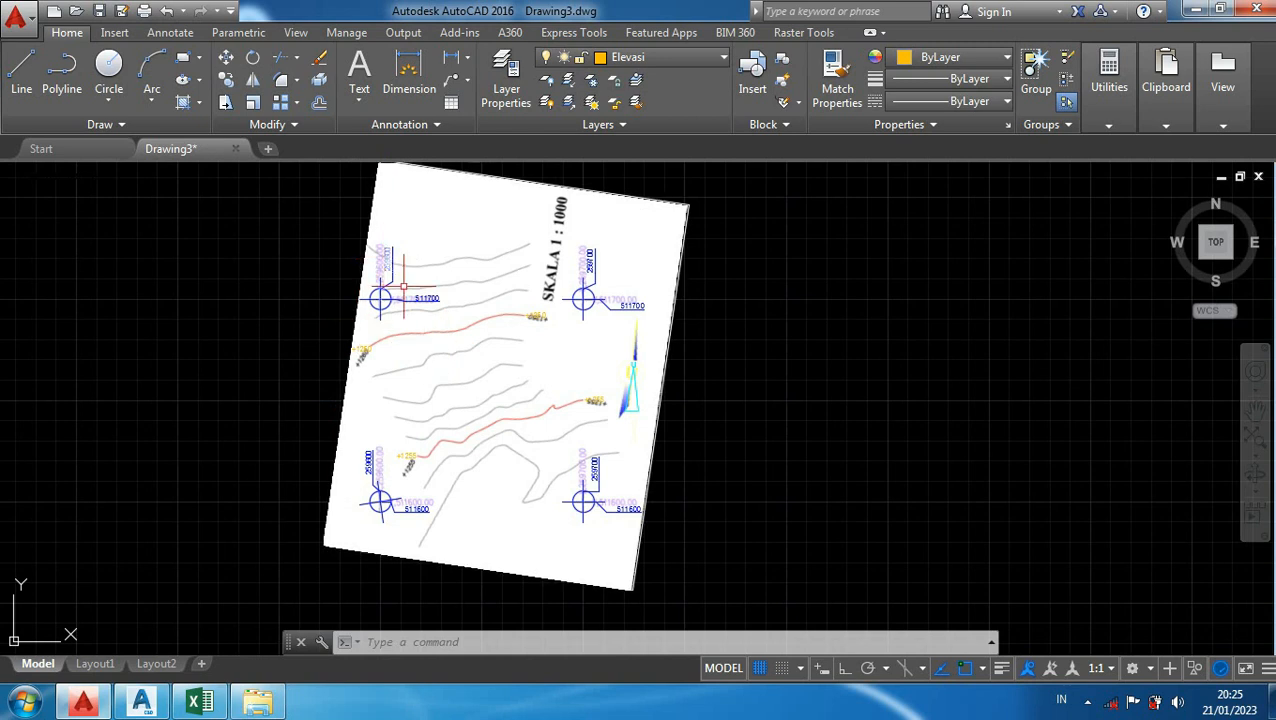
left_click(629, 57)
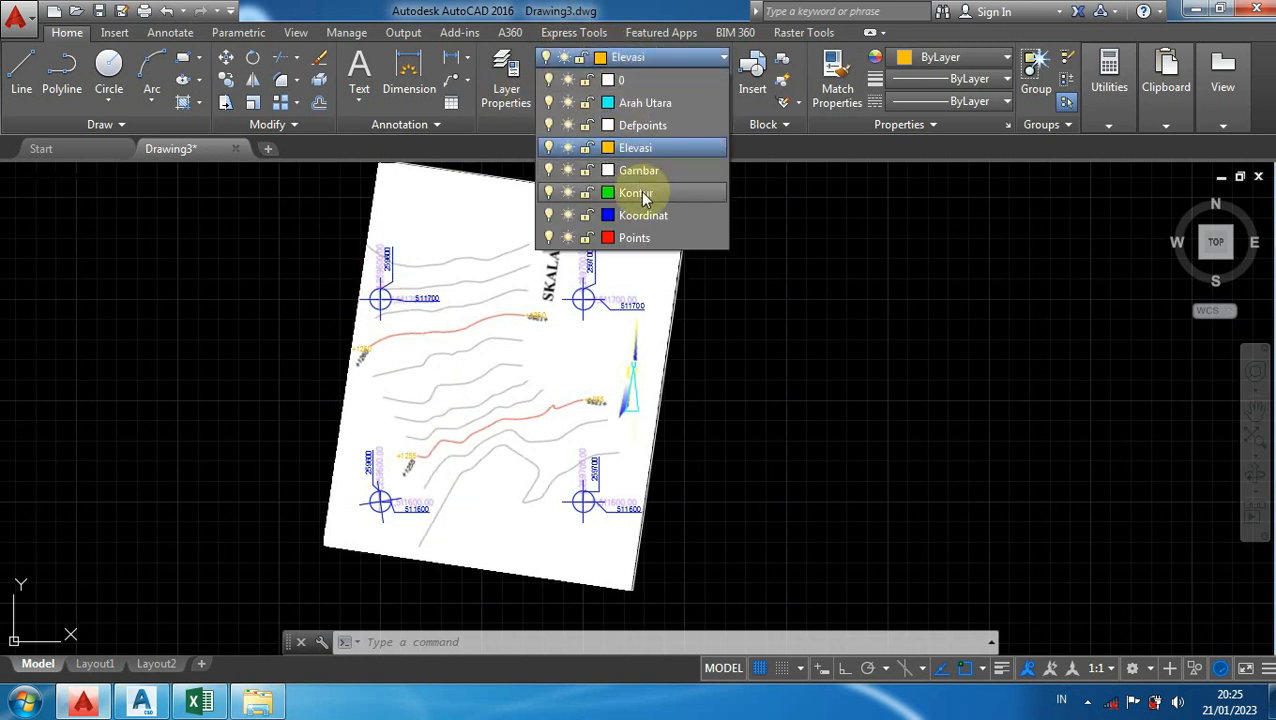
left_click(640, 193)
scroll(452, 516, "up", 2)
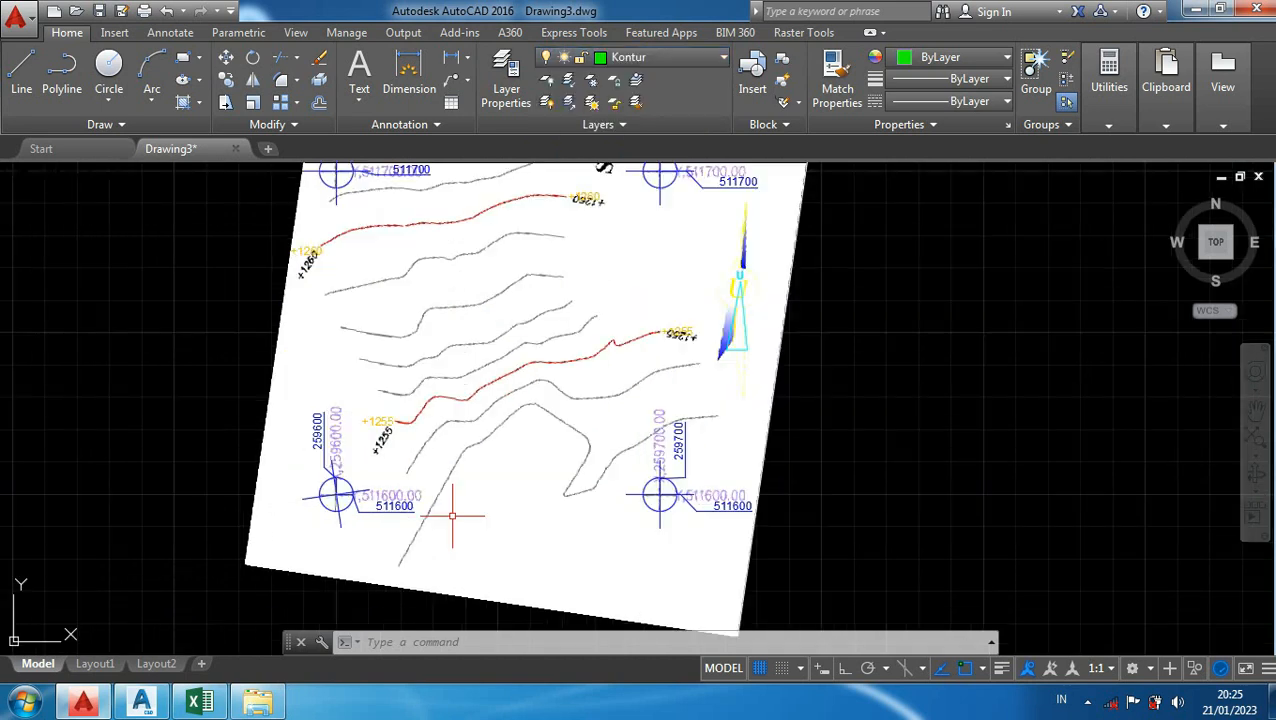
scroll(425, 547, "up", 2)
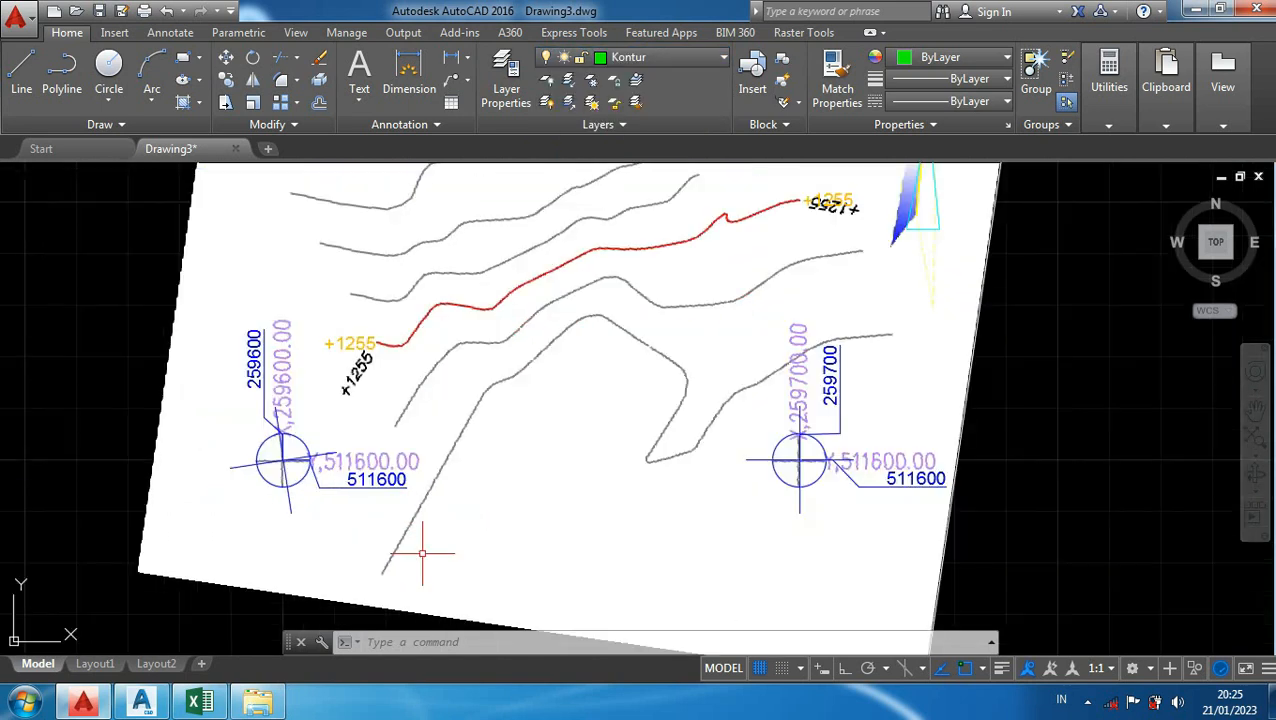
type("s")
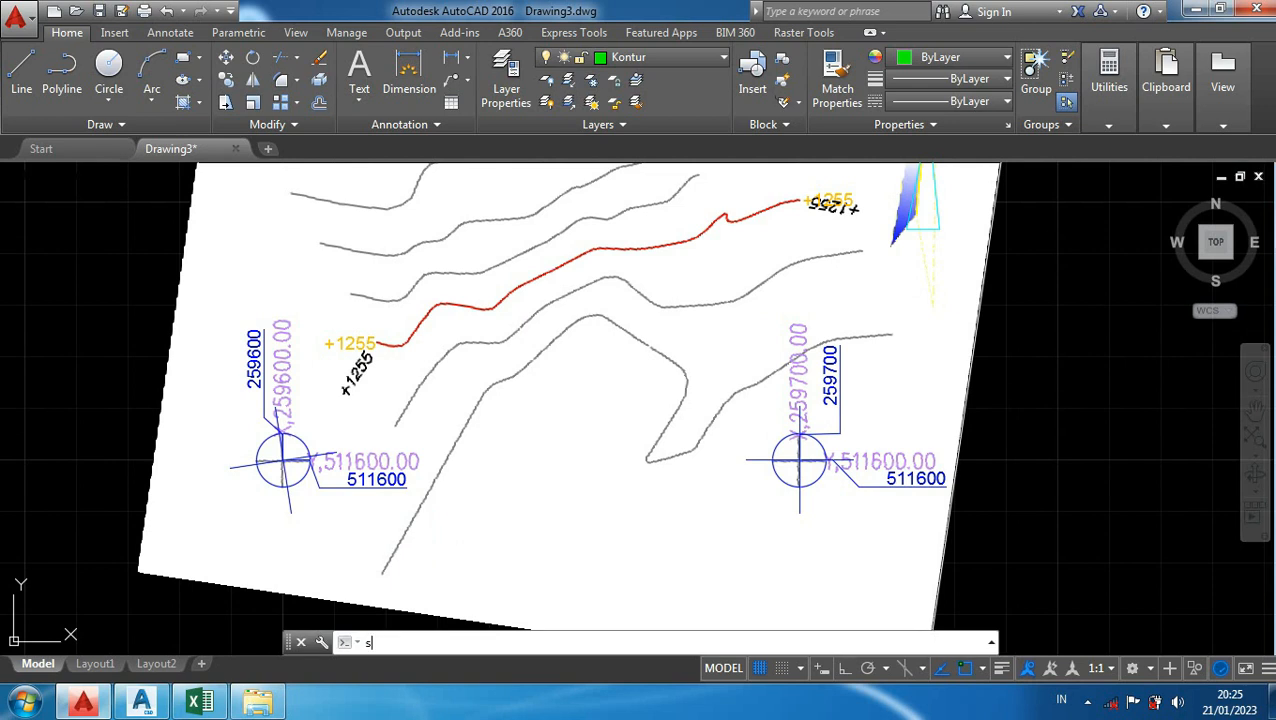
type("p")
key("Escape")
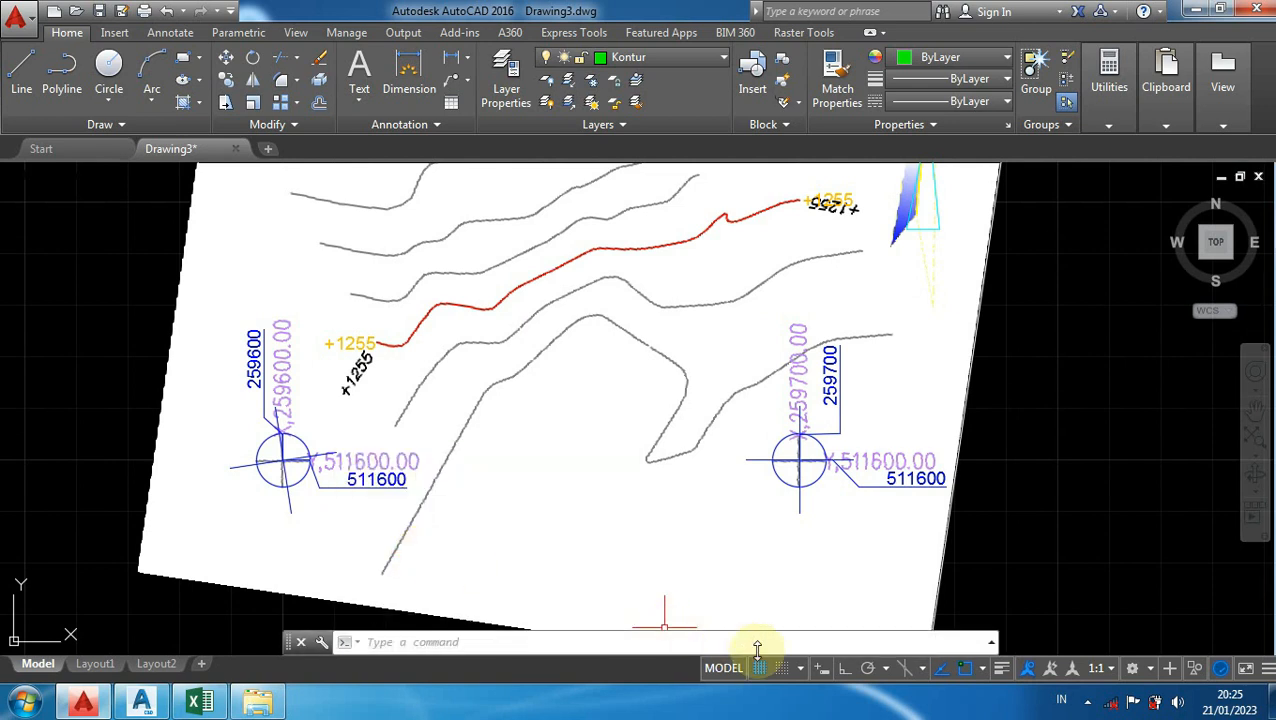
Step: Turn on dynamic input
left_click(822, 671)
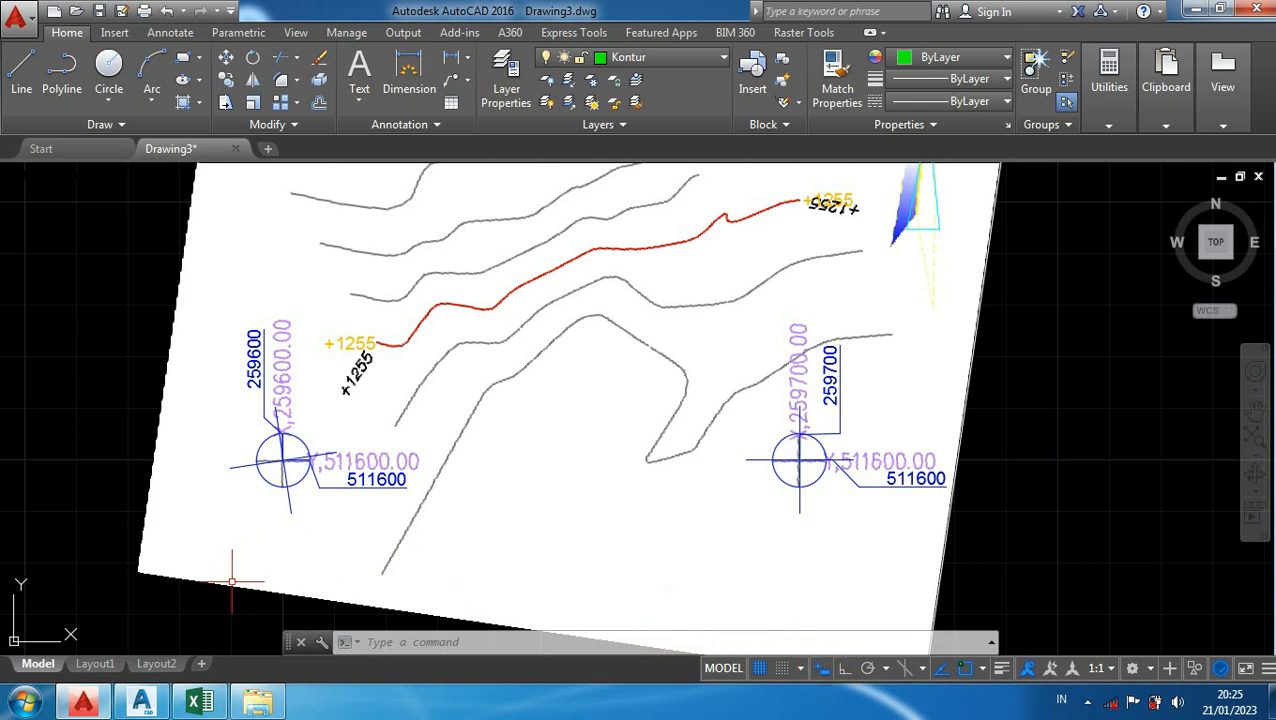
Step: Start a fit-point spline at the lower end of the lowest grey contour and trace its long straight western flank
type("spl")
key("Escape")
key("Return")
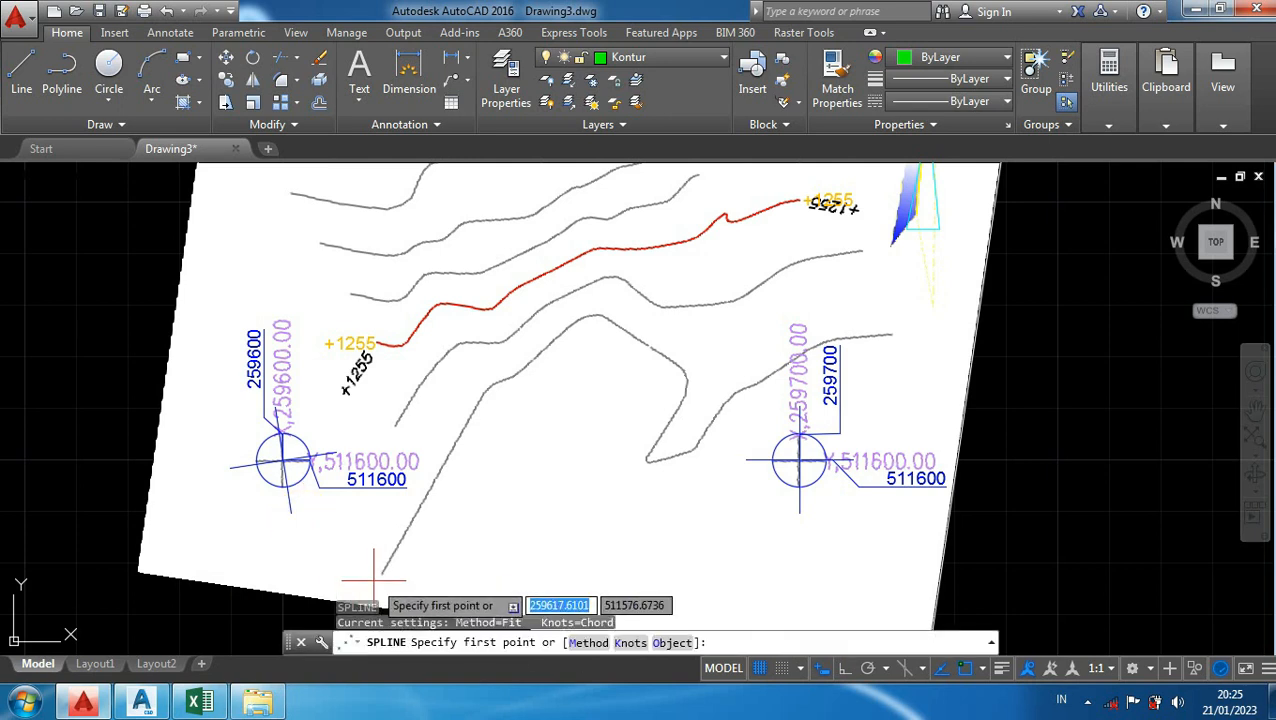
scroll(385, 570, "up", 4)
left_click(389, 566)
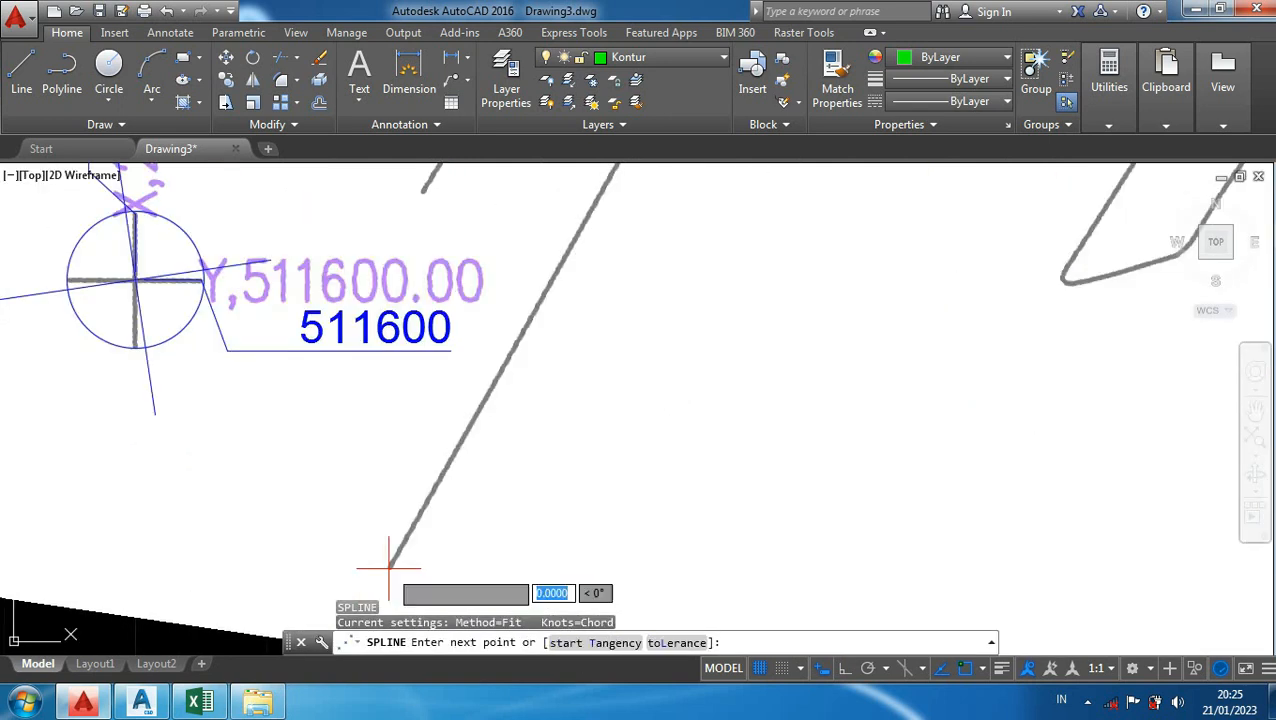
left_click(512, 355)
scroll(568, 280, "down", 3)
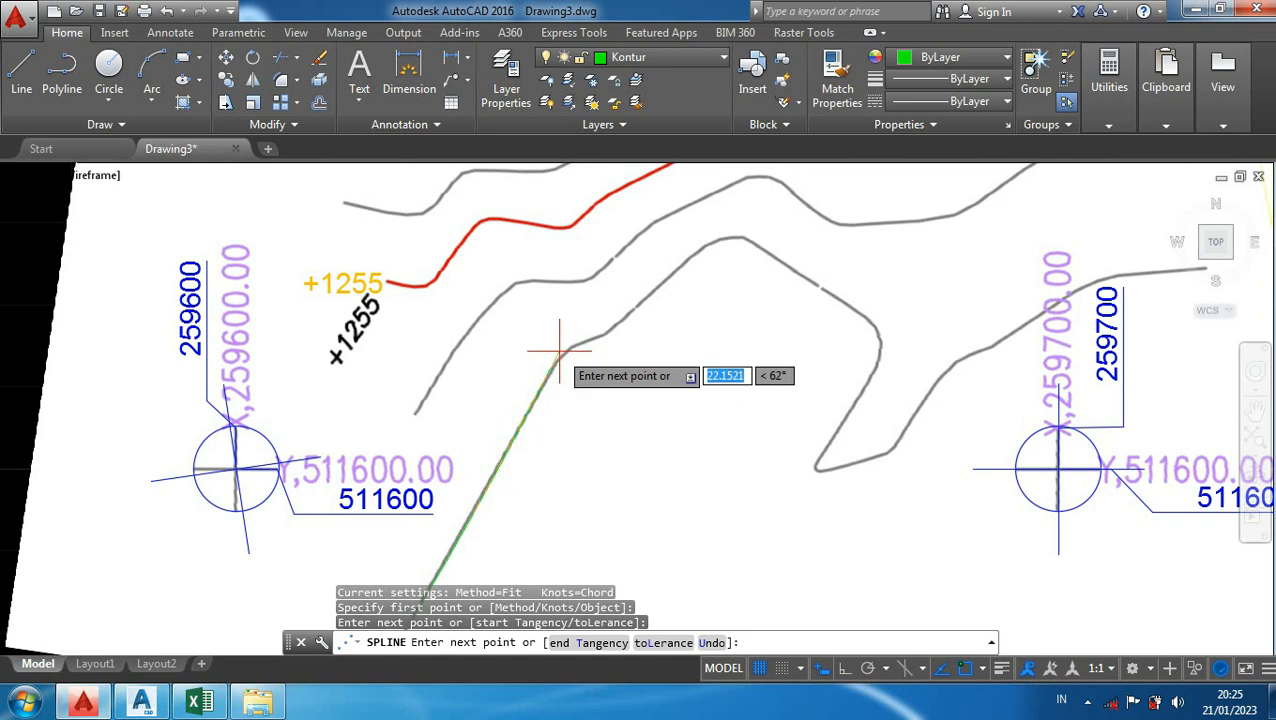
left_click(557, 356)
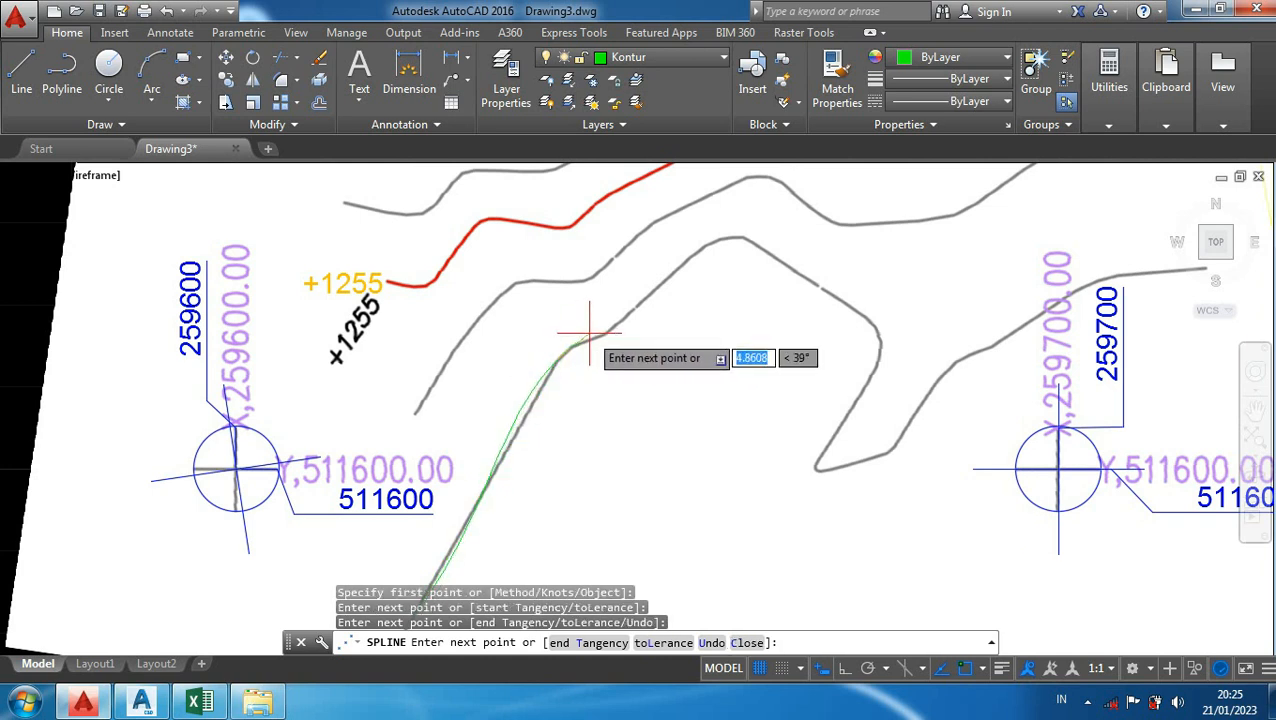
key("ctrl+z")
scroll(552, 362, "up", 2)
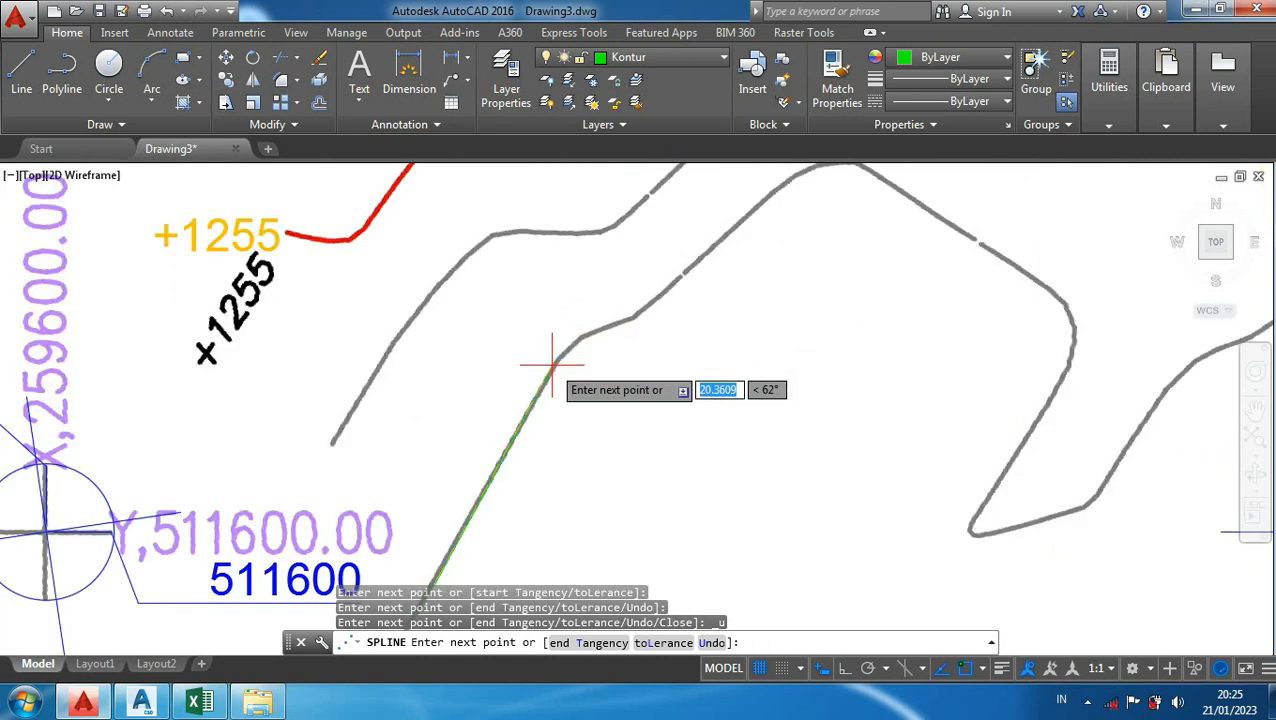
Step: Continue the spline around the shoulder above the straight flank and up to the crest of the lowest contour
left_click(583, 340)
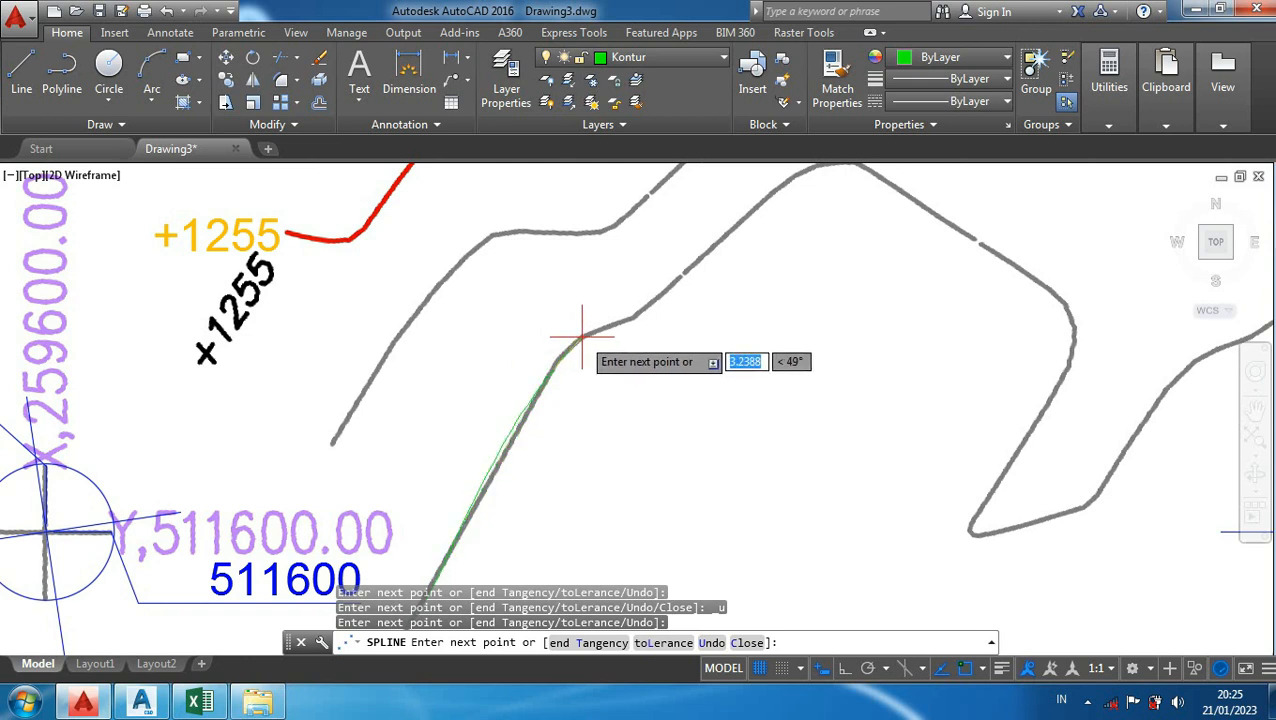
left_click(582, 337)
left_click(631, 319)
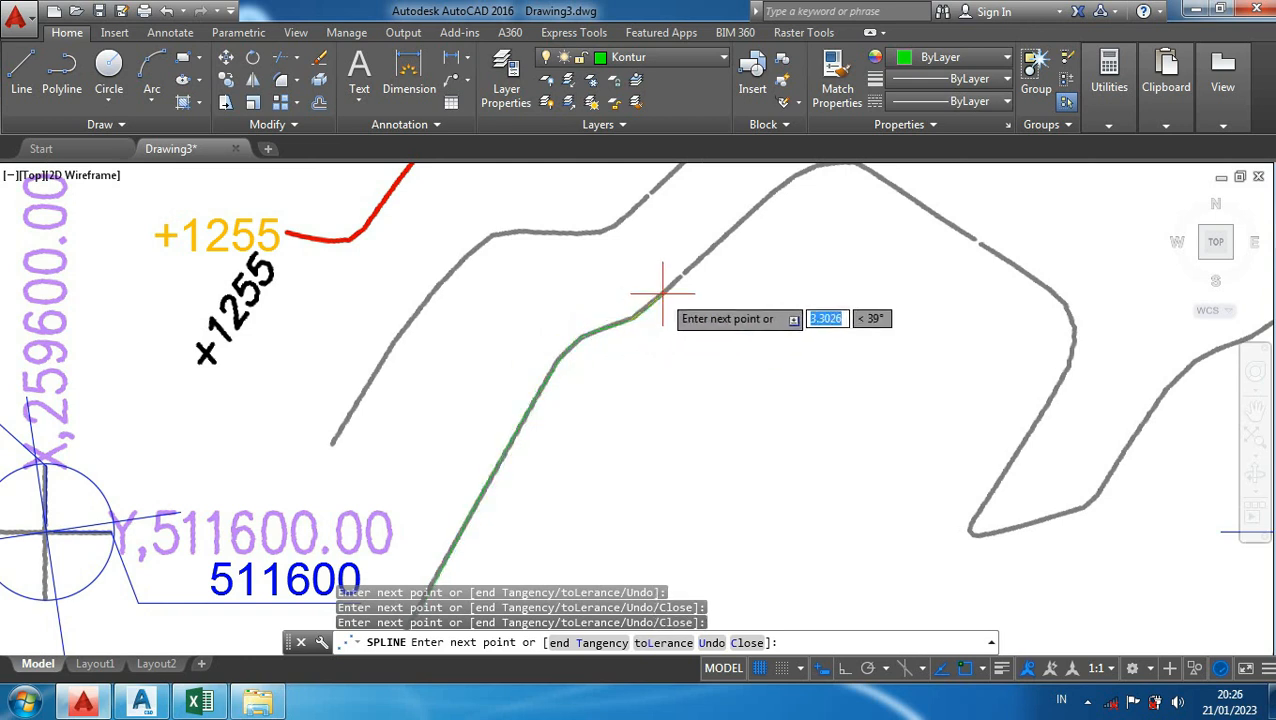
left_click(675, 276)
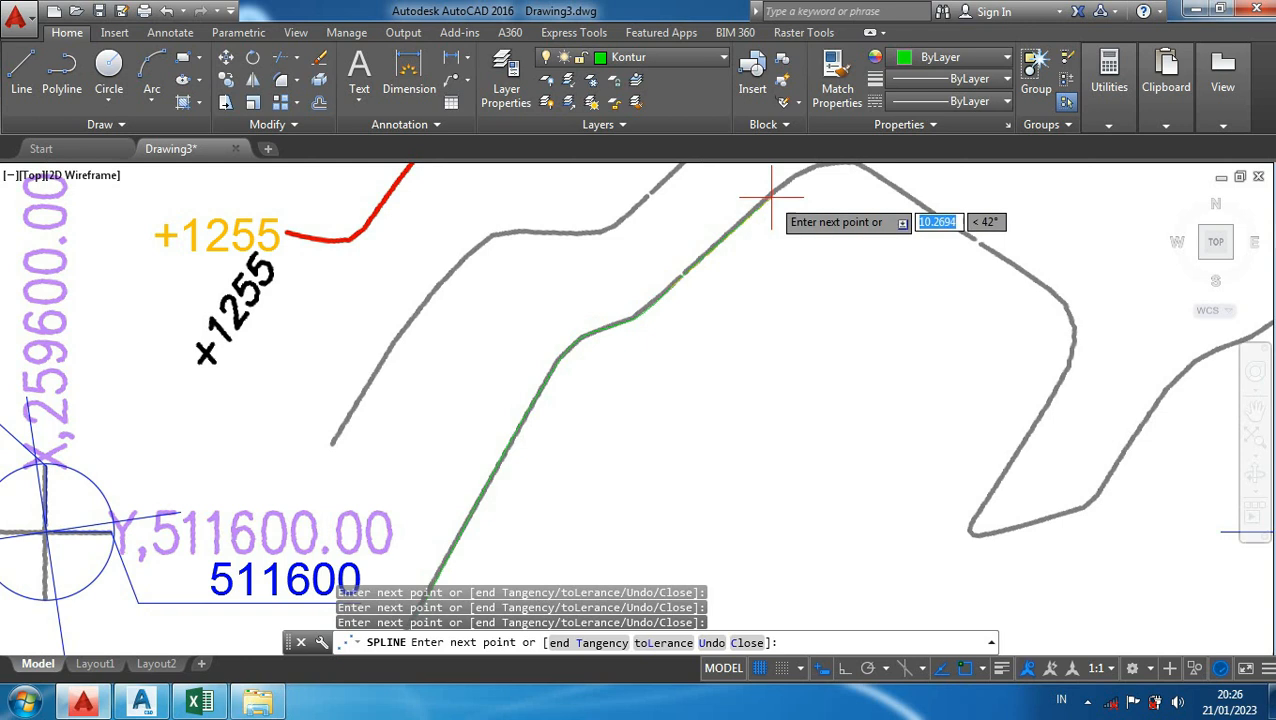
middle_click_drag(771, 199, 553, 322)
left_click(589, 297)
left_click(623, 294)
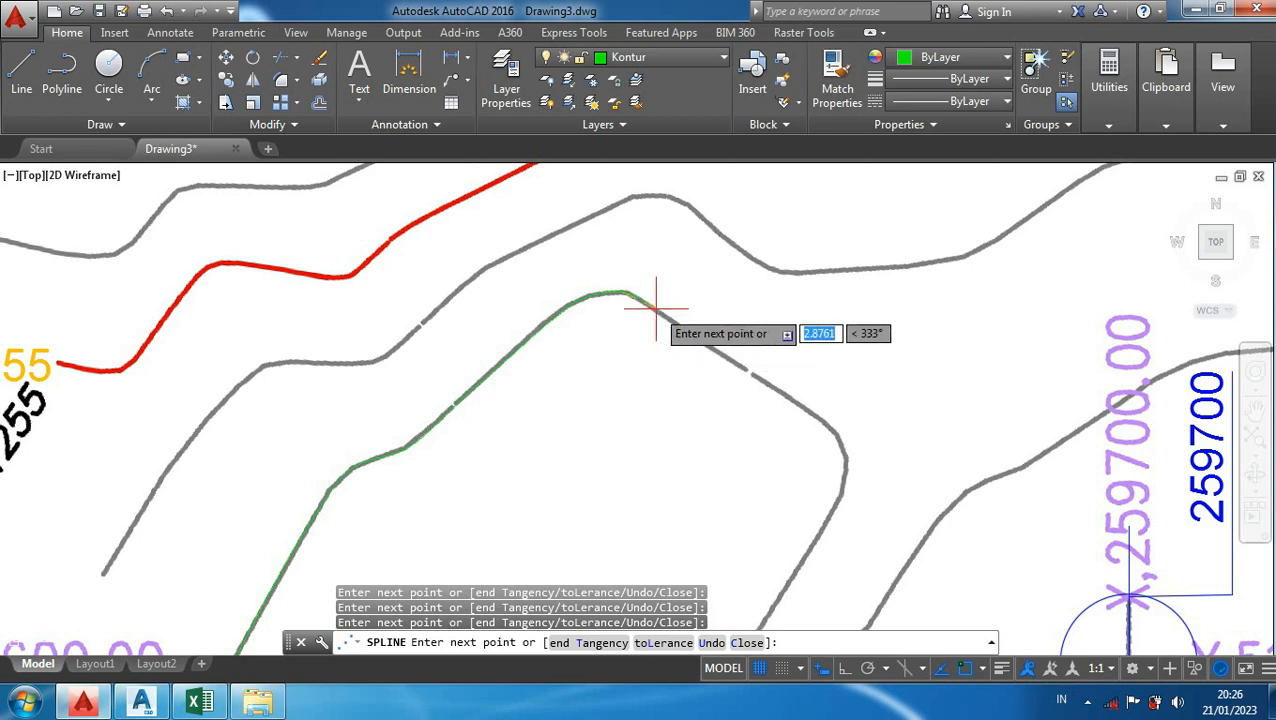
Step: Trace the spline from the crest down the eastern slope, around the rounded bend and partway towards the sharp hairpin
left_click(808, 409)
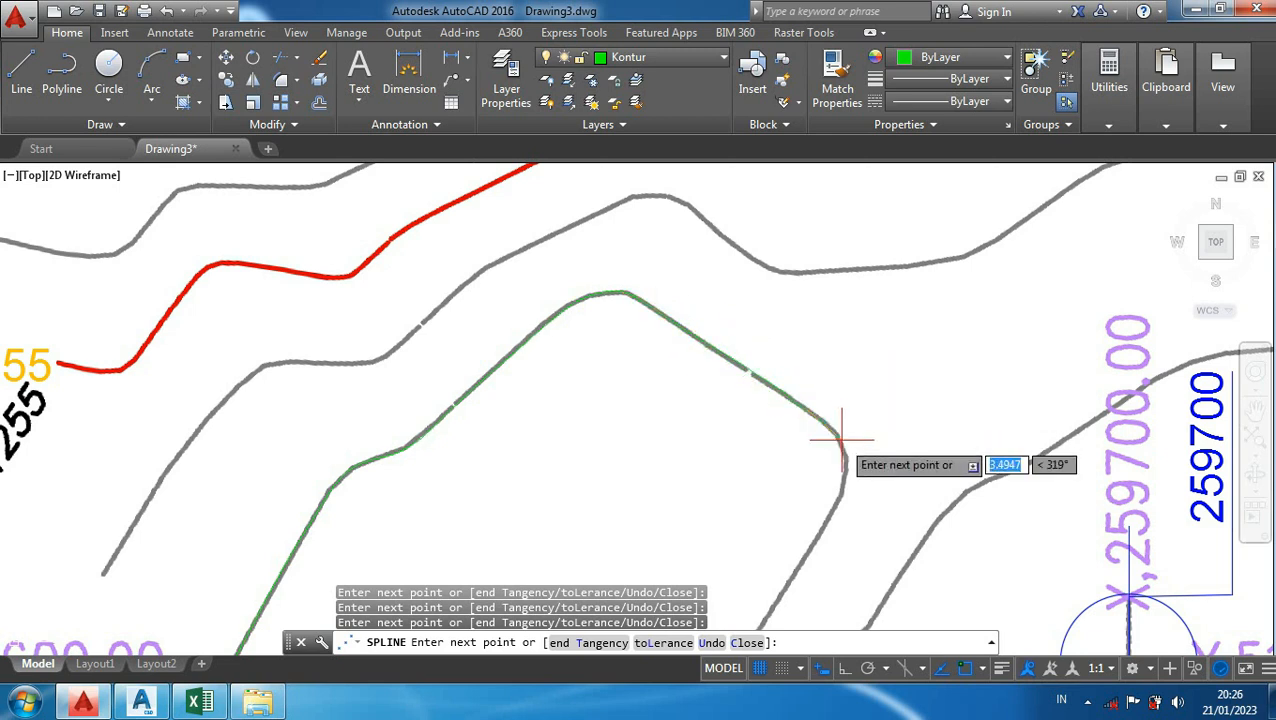
left_click(840, 439)
left_click(846, 464)
middle_click_drag(840, 494, 854, 316)
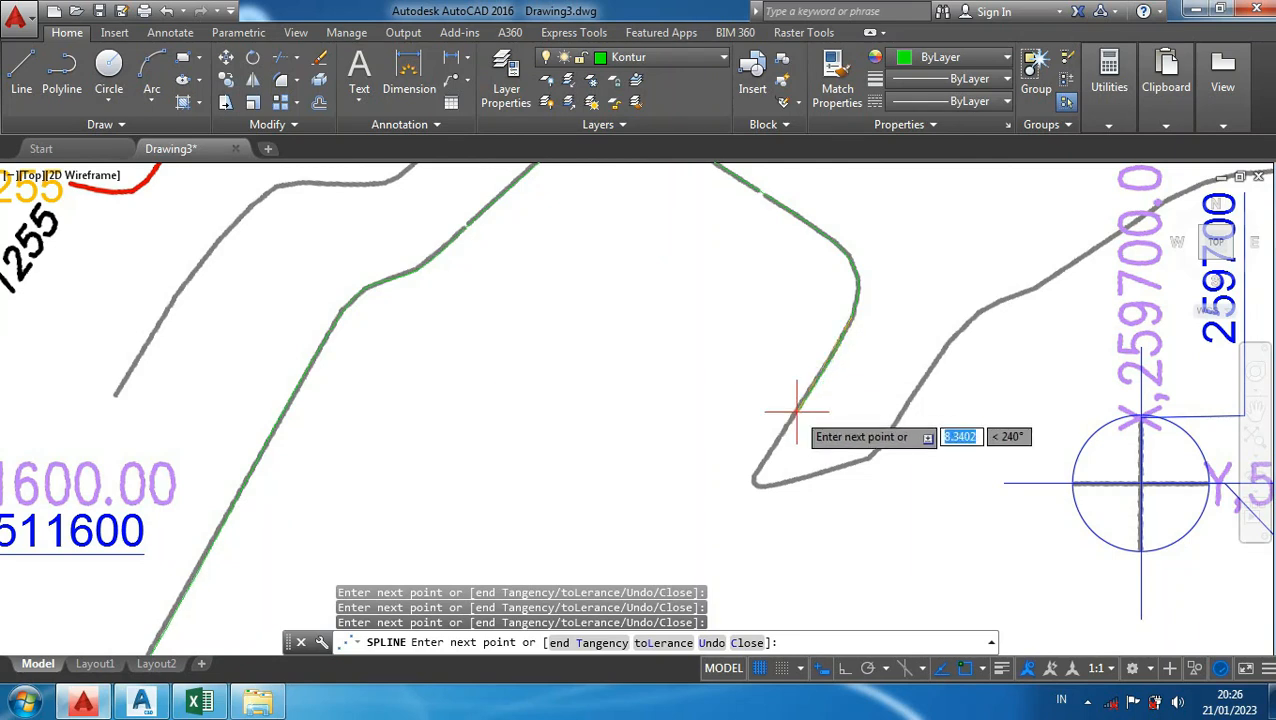
left_click(797, 410)
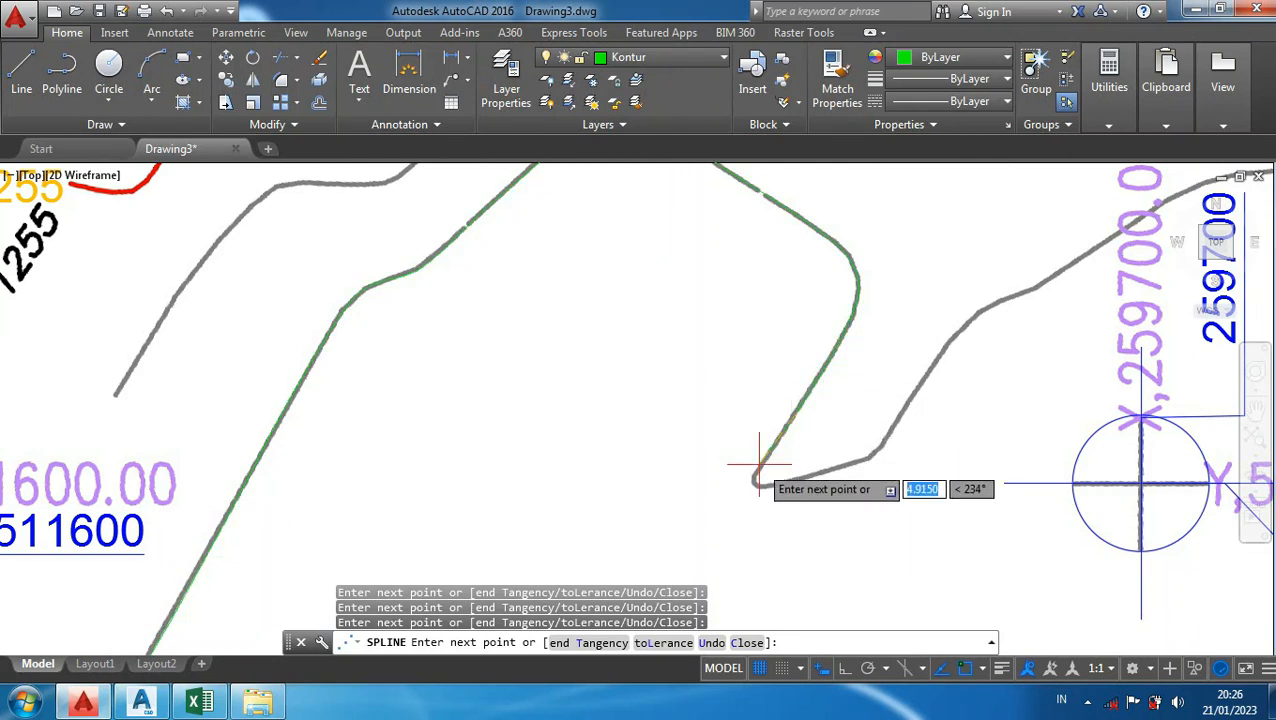
Step: Fit the spline closely around the hairpin at the valley bottom and along the short segment to the next bend
scroll(753, 474, "up", 2)
left_click(752, 480)
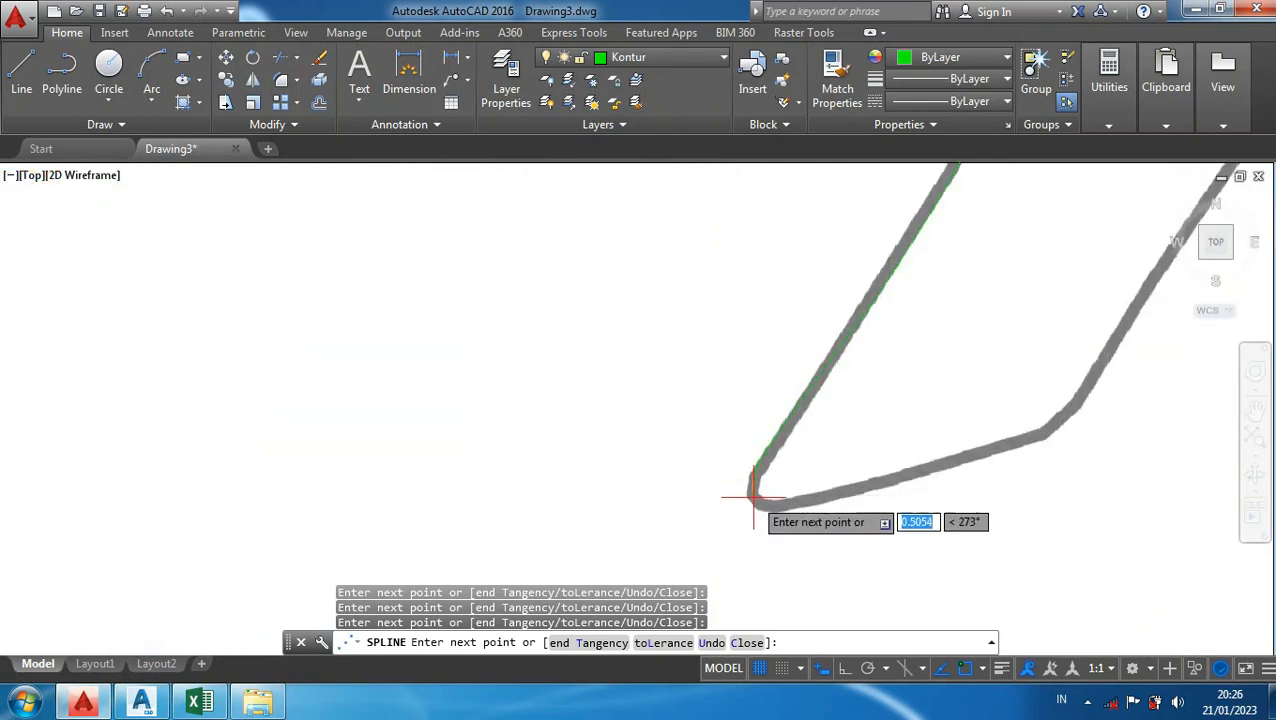
left_click(765, 507)
left_click(835, 493)
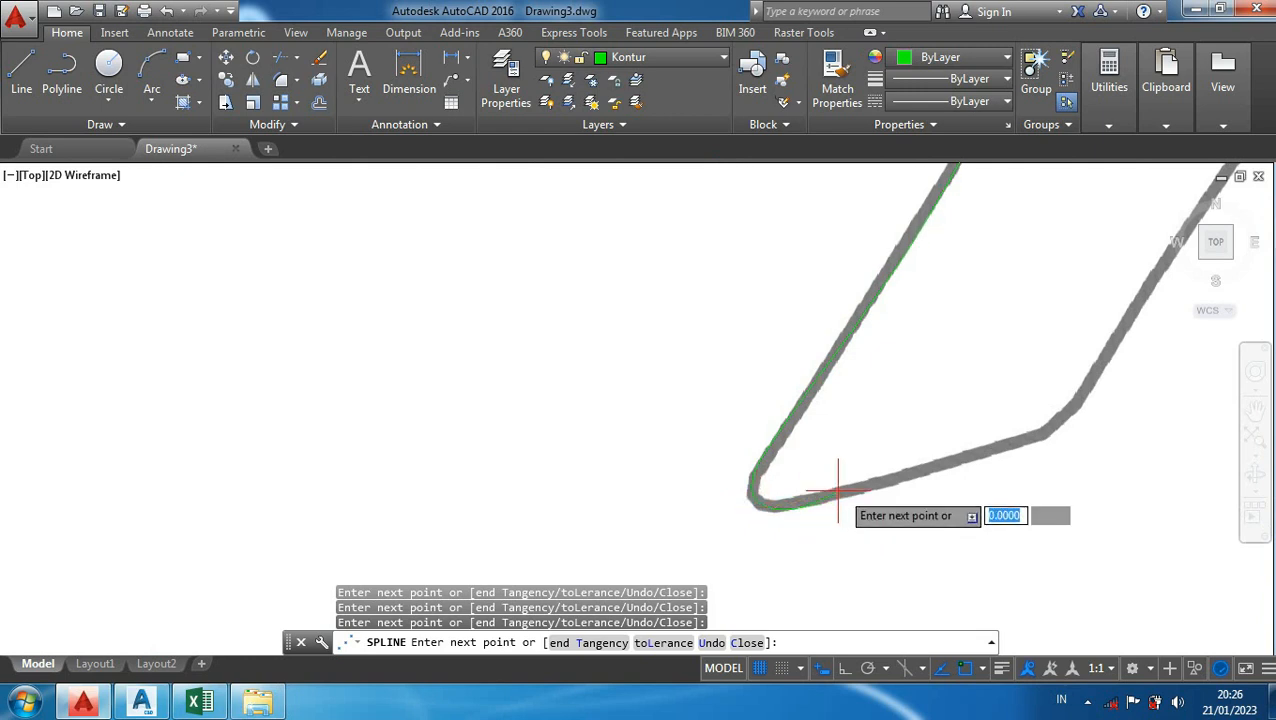
left_click(1030, 440)
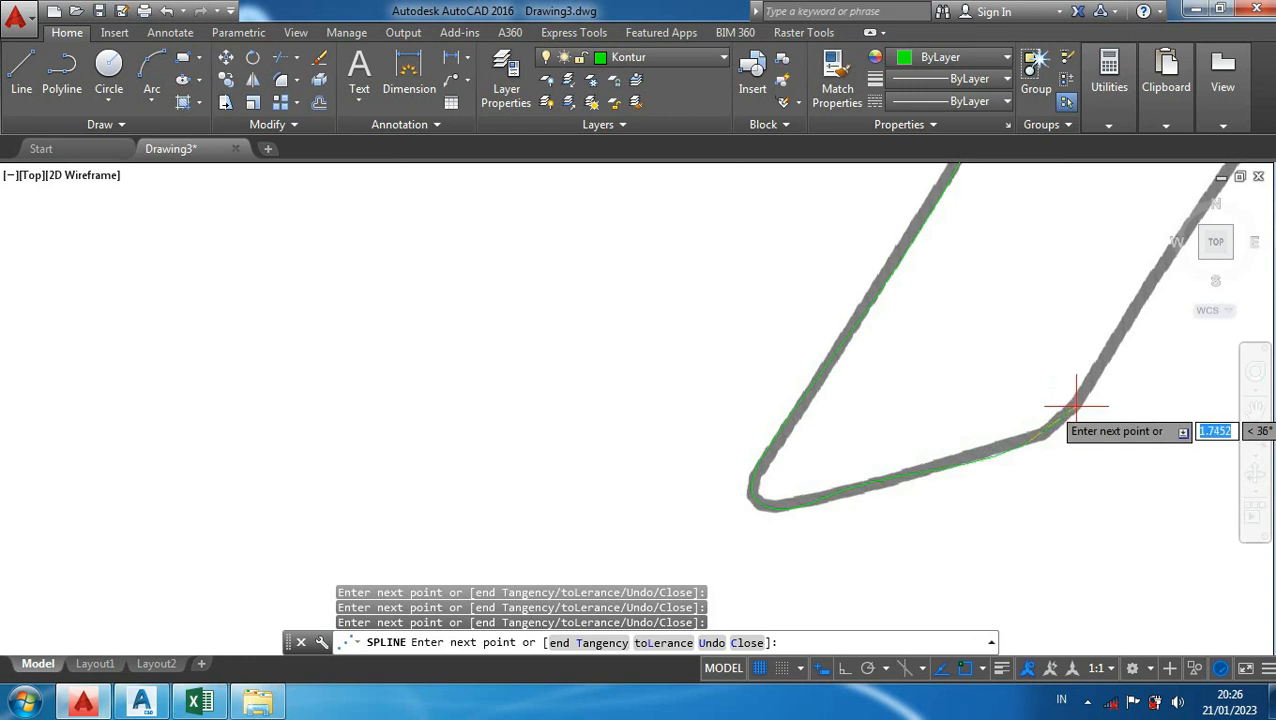
left_click(1076, 406)
Step: Extend the spline up the slope east of the hairpin to the bend before the printed X,259700.00 label
middle_click_drag(1076, 406, 665, 577)
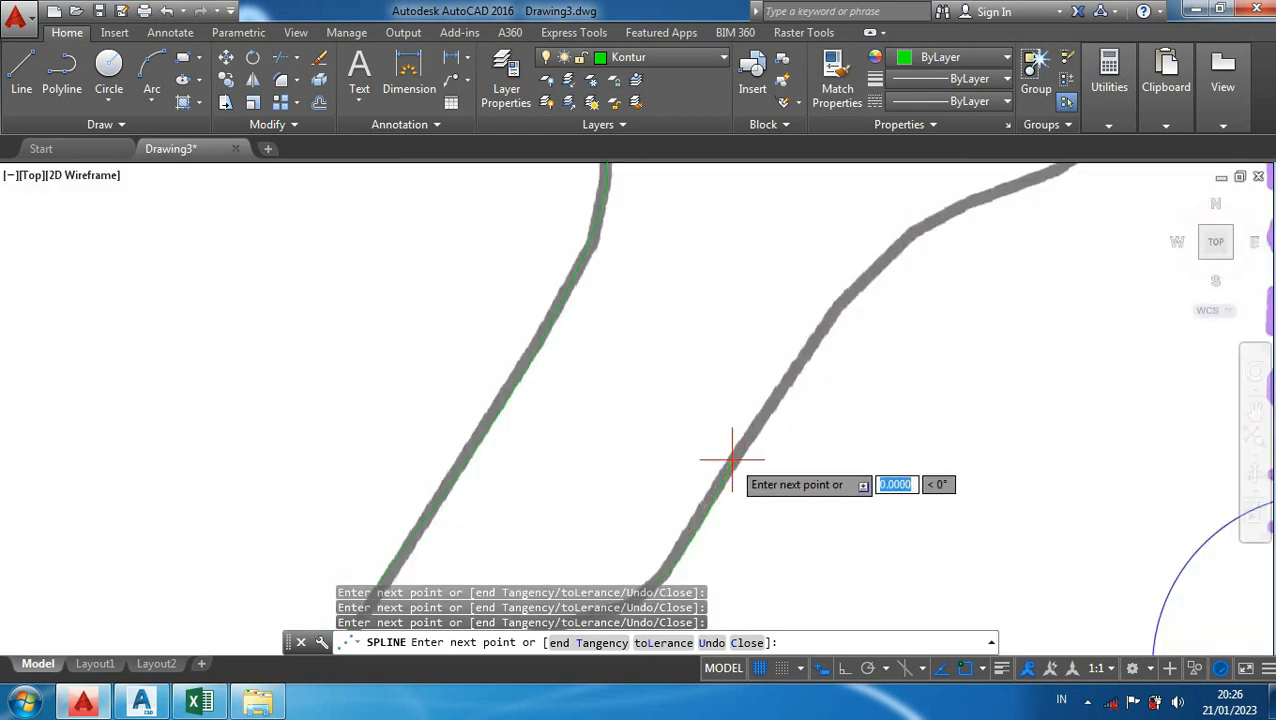
left_click(867, 276)
scroll(867, 276, "down", 2)
middle_click_drag(850, 286, 652, 419)
left_click(704, 377)
left_click(789, 342)
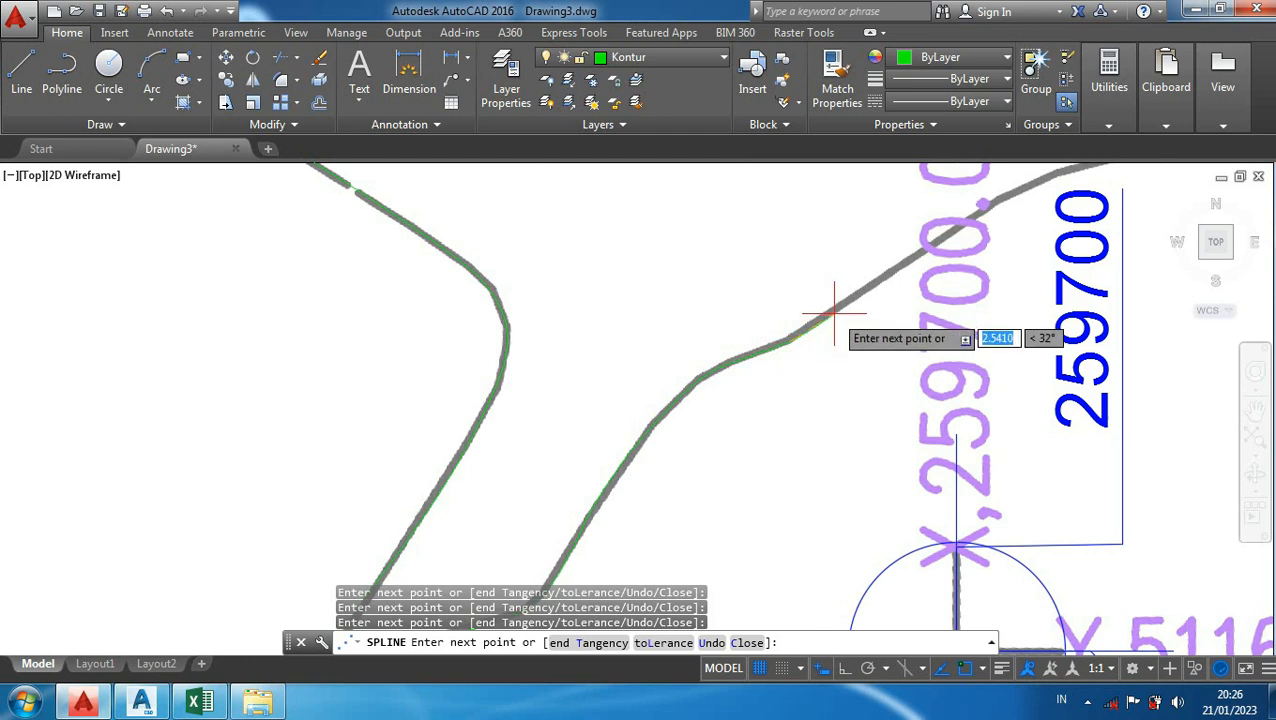
Step: Carry the spline across the printed X,259700.00 label and along the final stretch towards the contour's eastern end
middle_click_drag(883, 279, 693, 419)
left_click(812, 332)
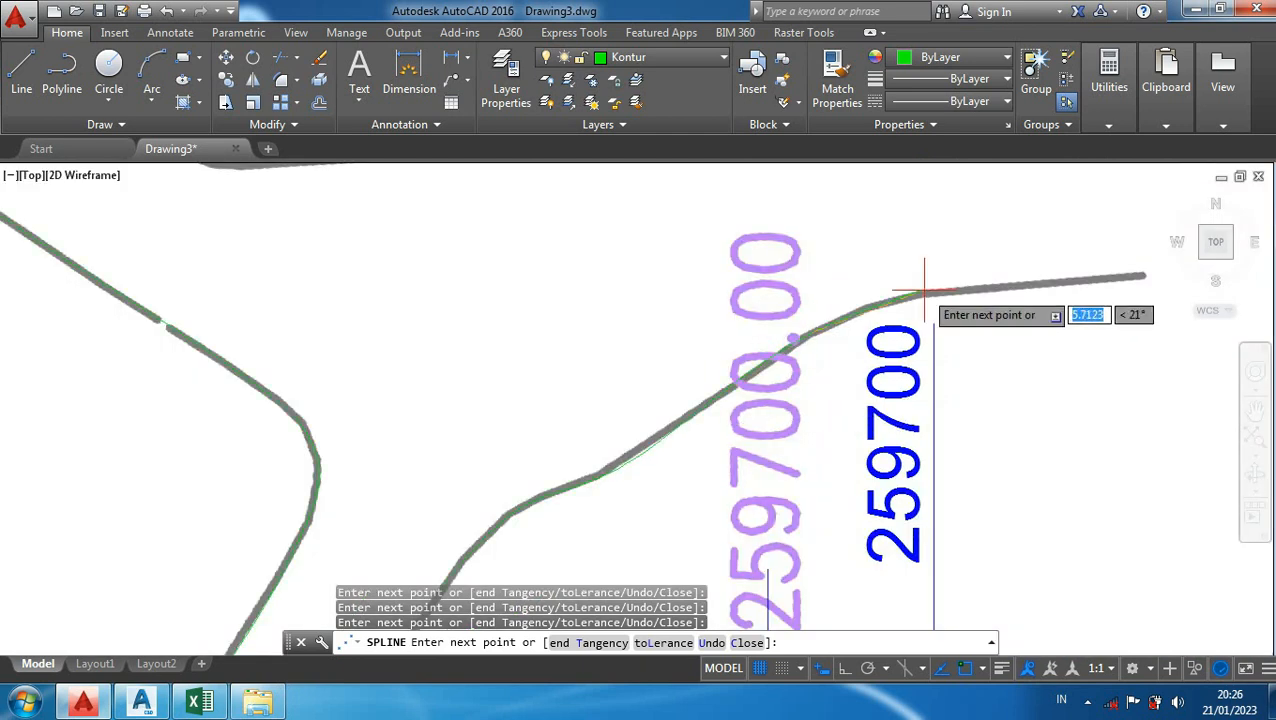
left_click(926, 295)
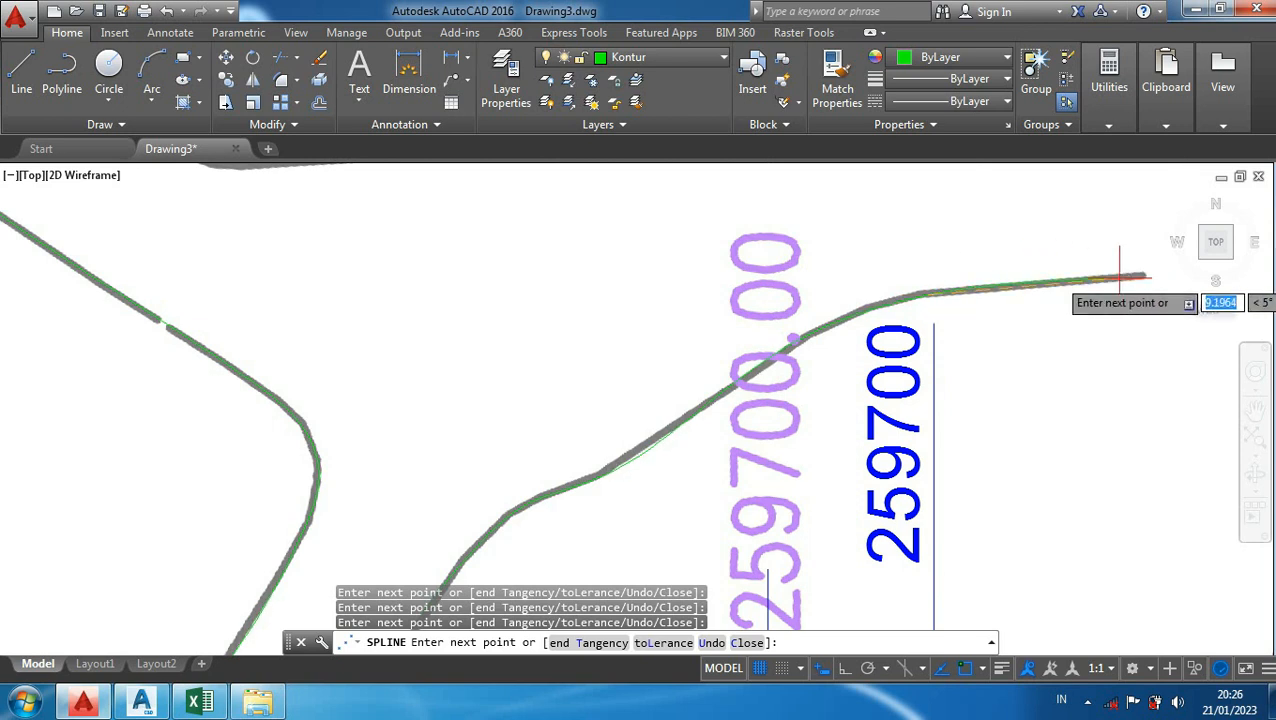
scroll(1135, 277, "up", 2)
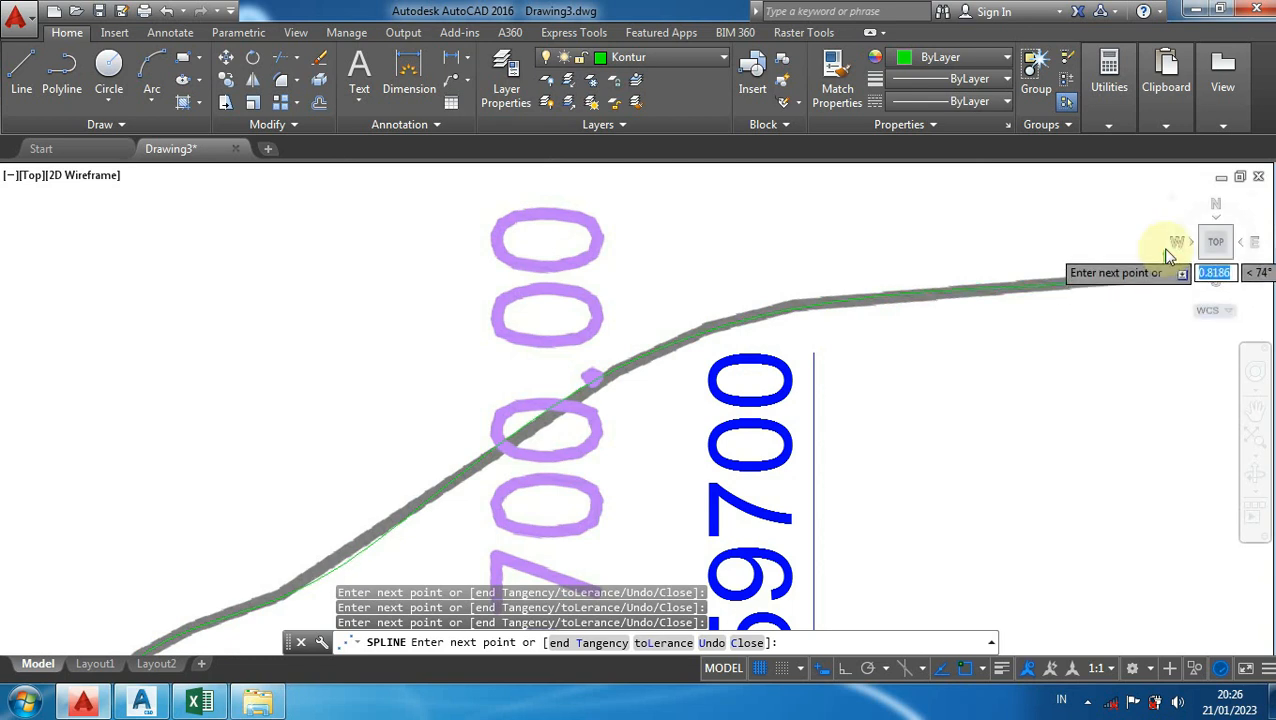
Step: Finish the spline tracing the southernmost contour at its eastern end
key("Return")
scroll(1071, 320, "down", 5)
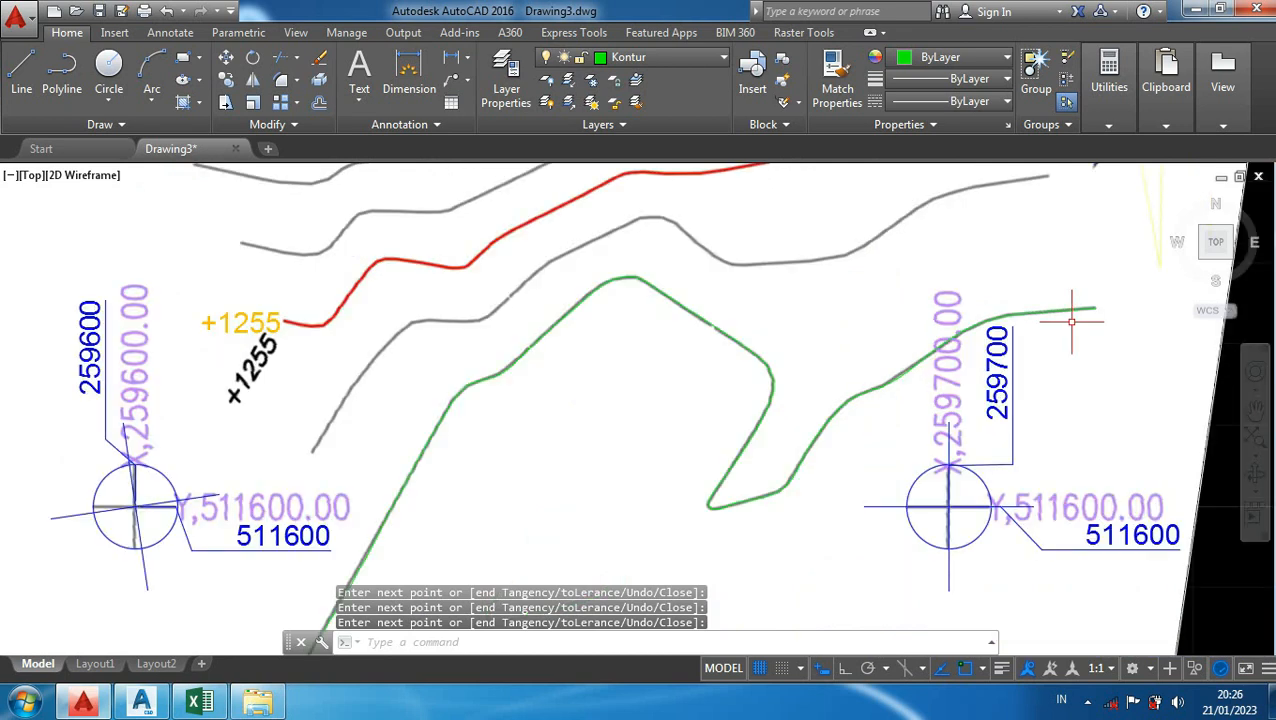
scroll(1071, 320, "down", 3)
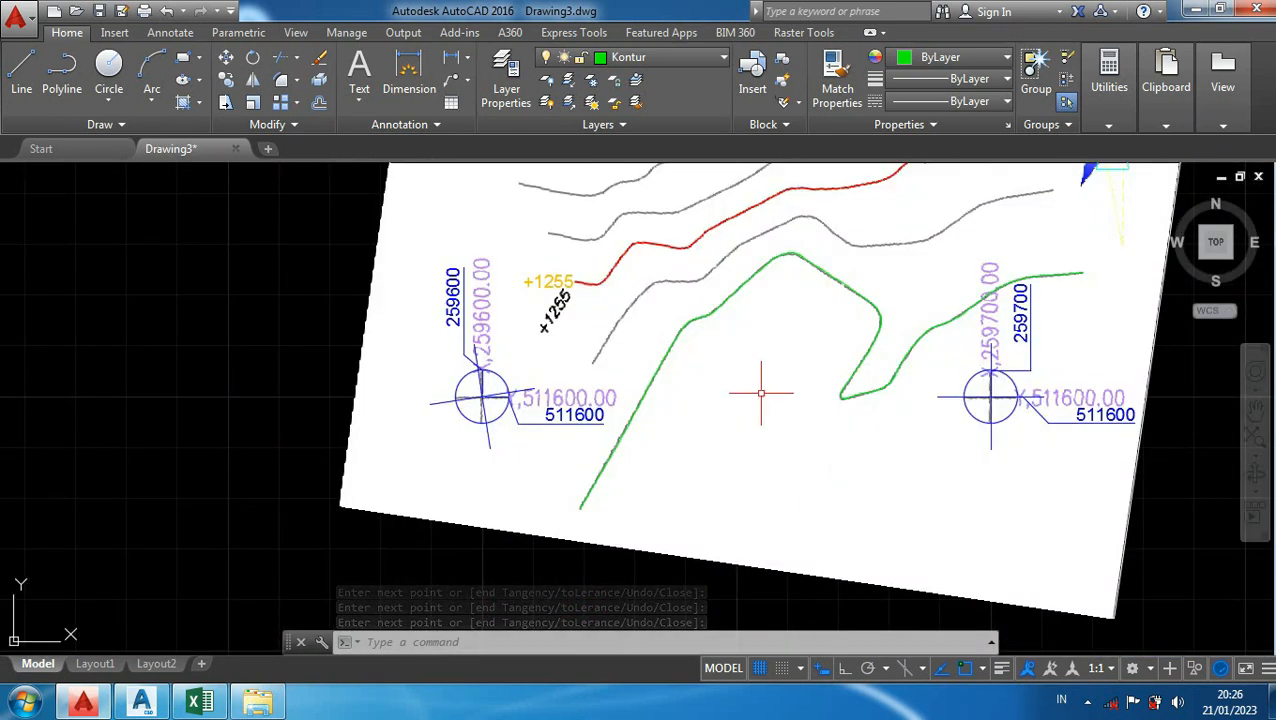
Step: Examine the traced southern contour and the untraced contours further north on the scanned map
middle_click_drag(761, 393, 737, 482)
middle_click_drag(680, 340, 684, 412)
middle_click_drag(668, 532, 686, 436)
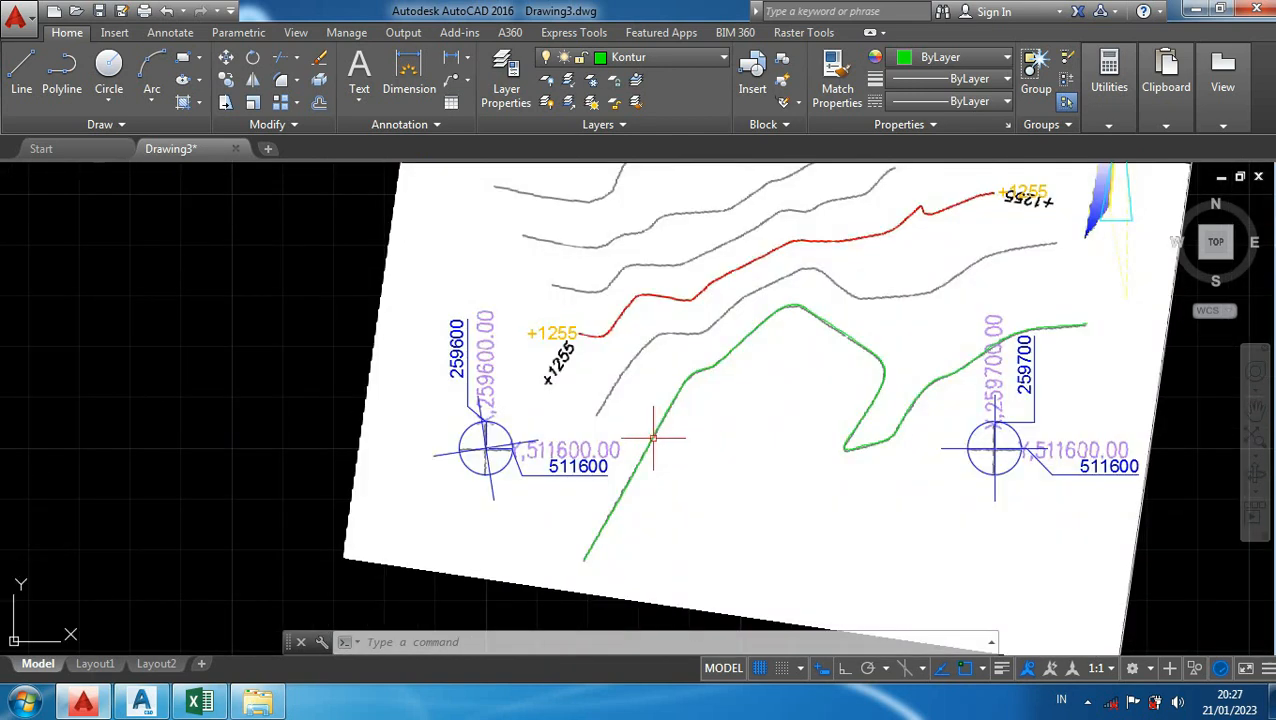
middle_click_drag(688, 378, 652, 435)
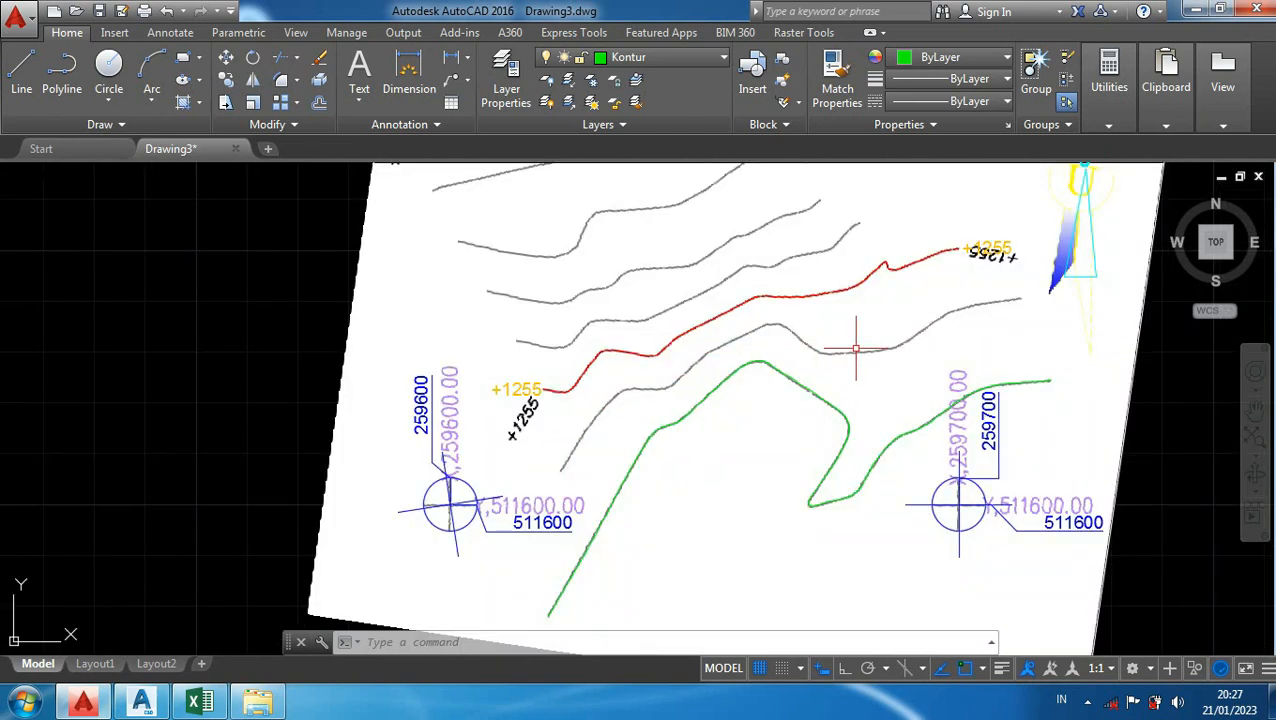
scroll(856, 352, "down", 2)
scroll(561, 369, "down", 2)
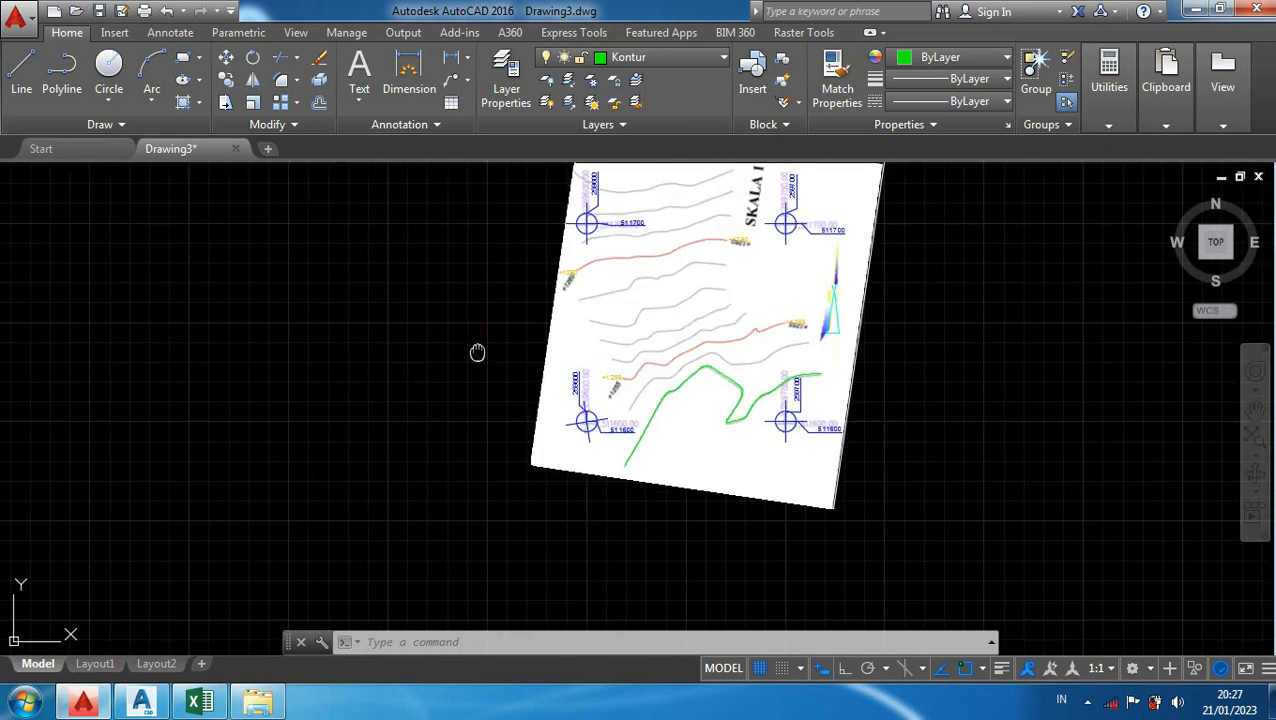
middle_click_drag(477, 352, 413, 438)
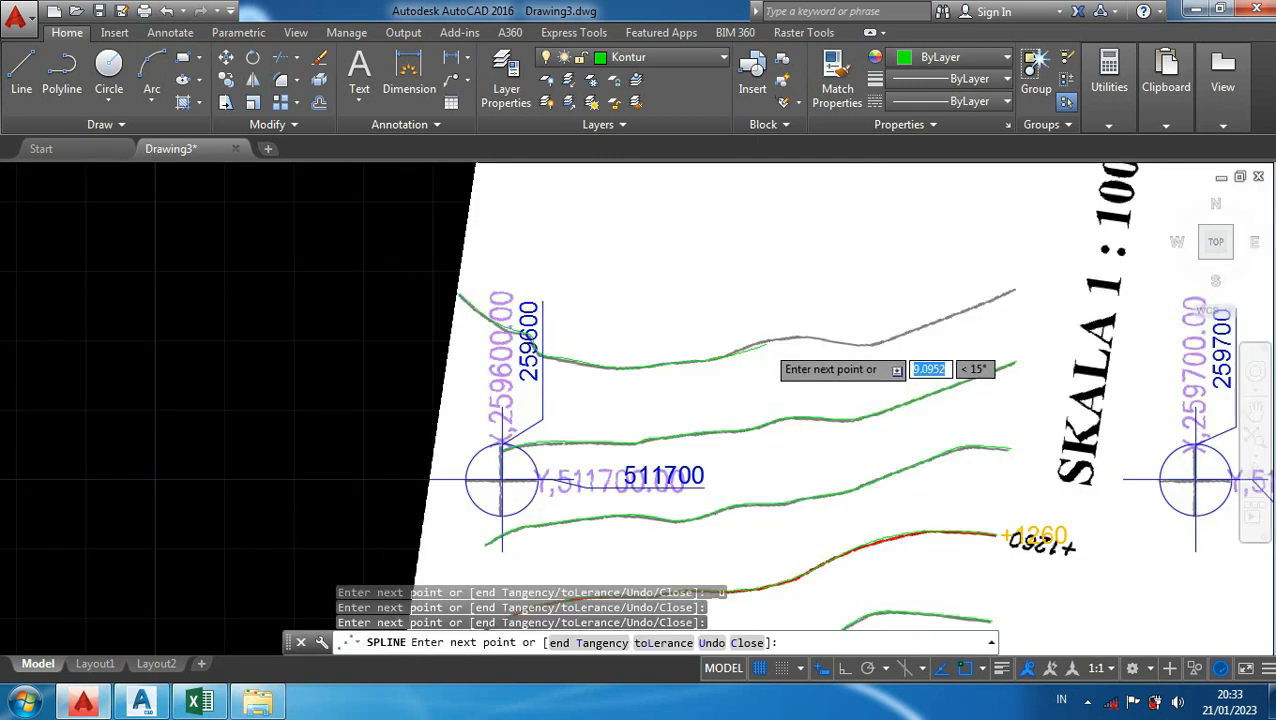
Step: Continue the spline along the northernmost contour of the scanned map to its eastern end and finish it
scroll(760, 338, "up", 4)
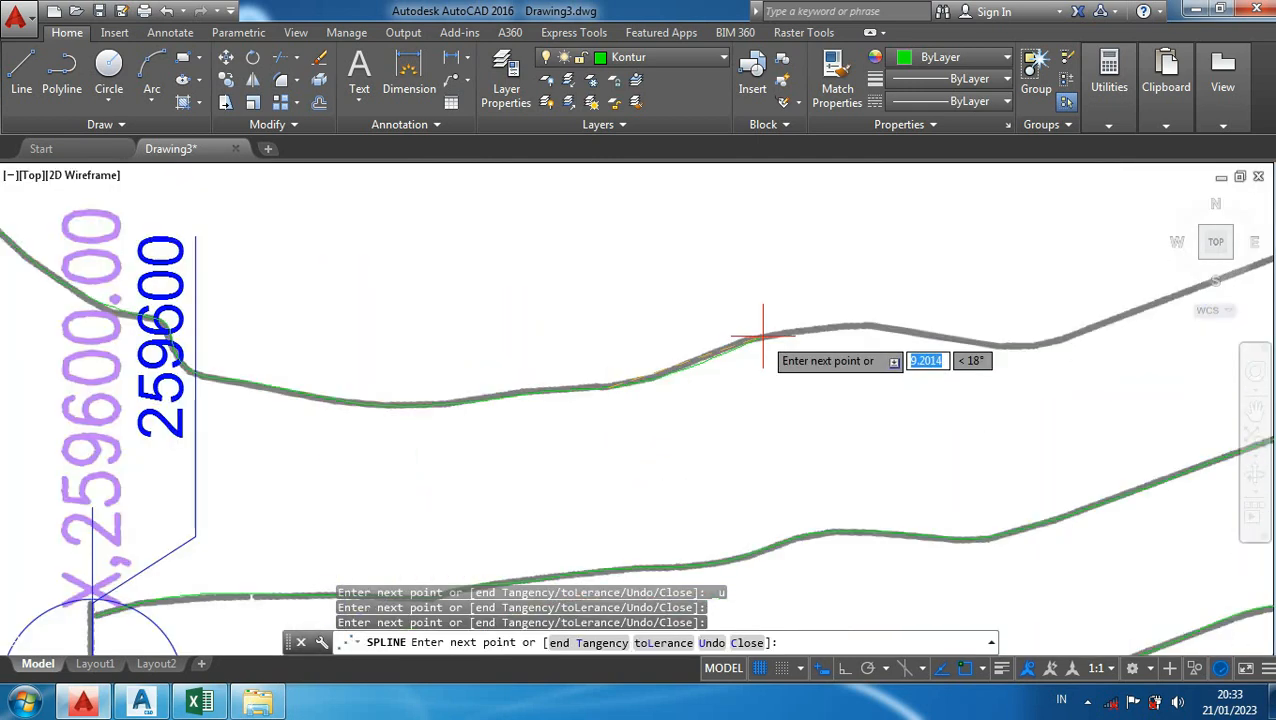
left_click(763, 336)
left_click(871, 325)
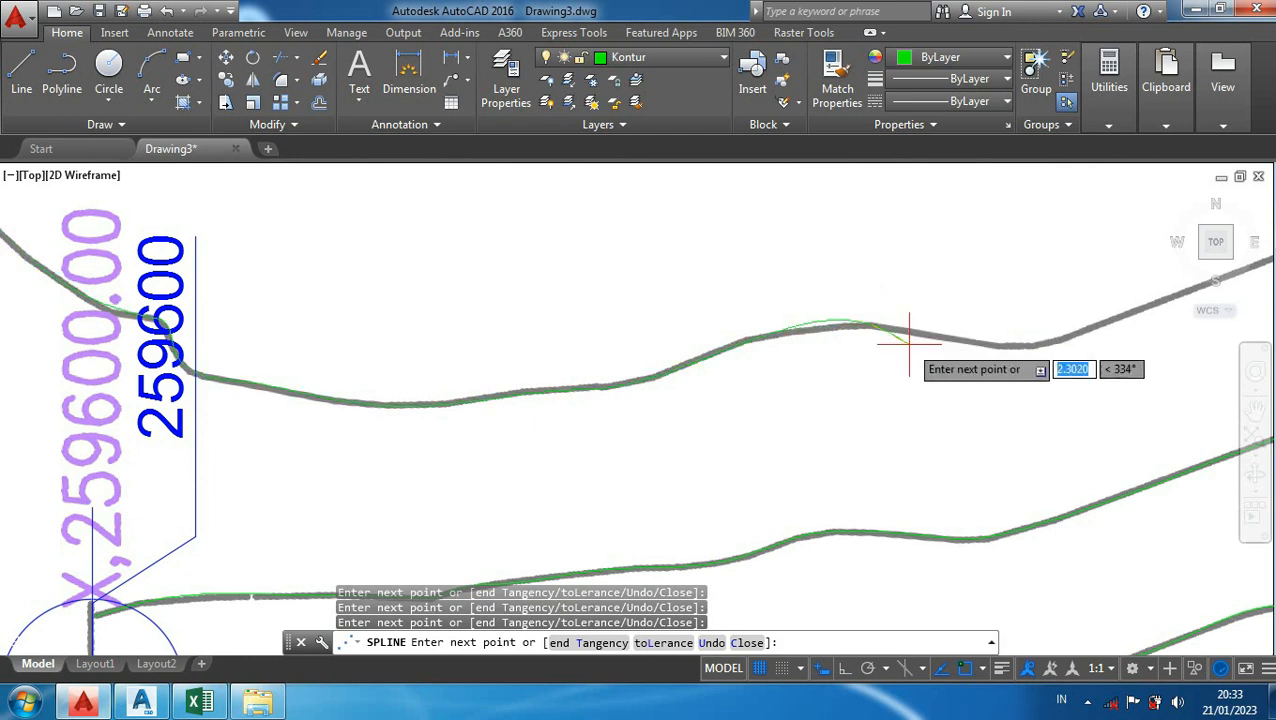
scroll(908, 343, "down", 4)
middle_click_drag(921, 343, 778, 371)
scroll(769, 407, "up", 4)
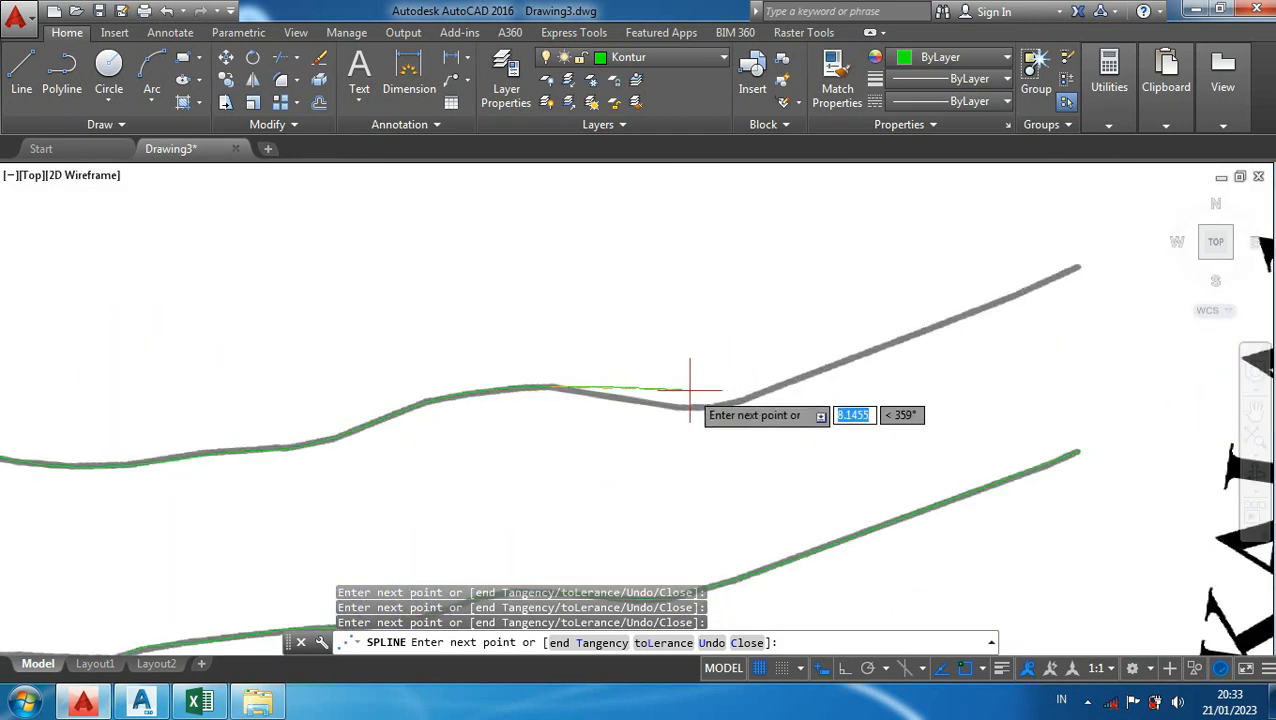
left_click(738, 396)
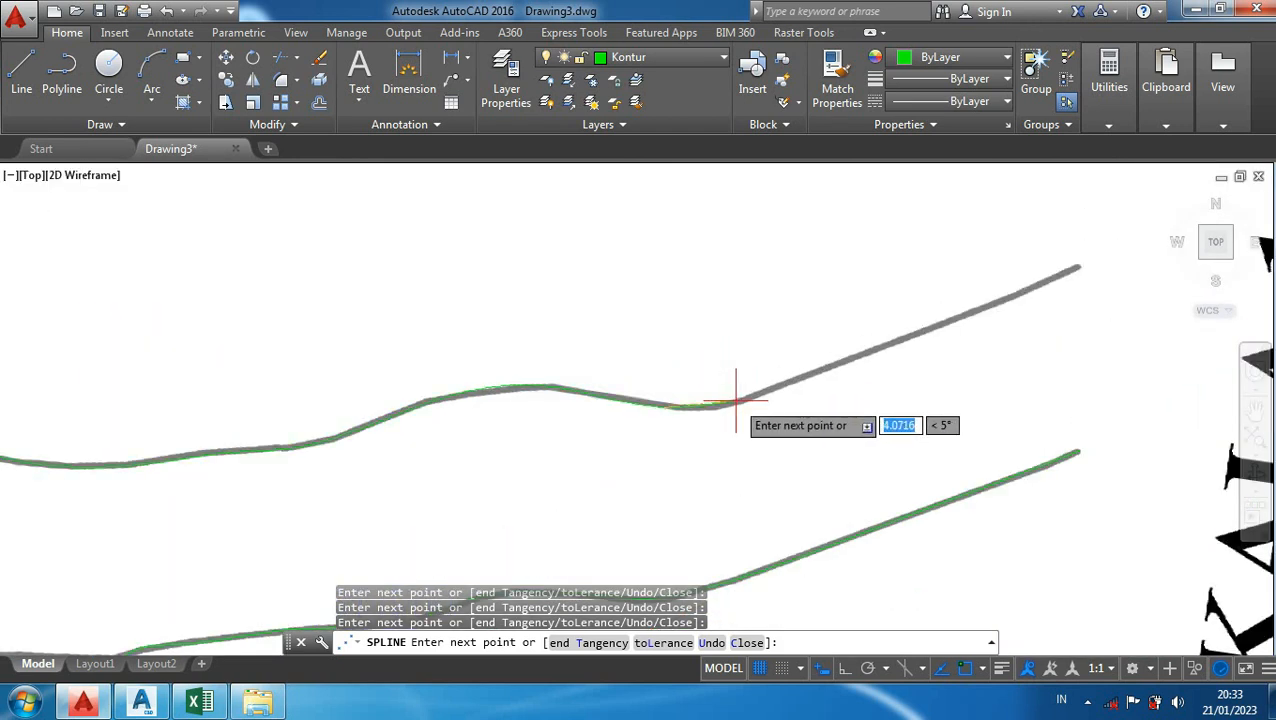
left_click(941, 322)
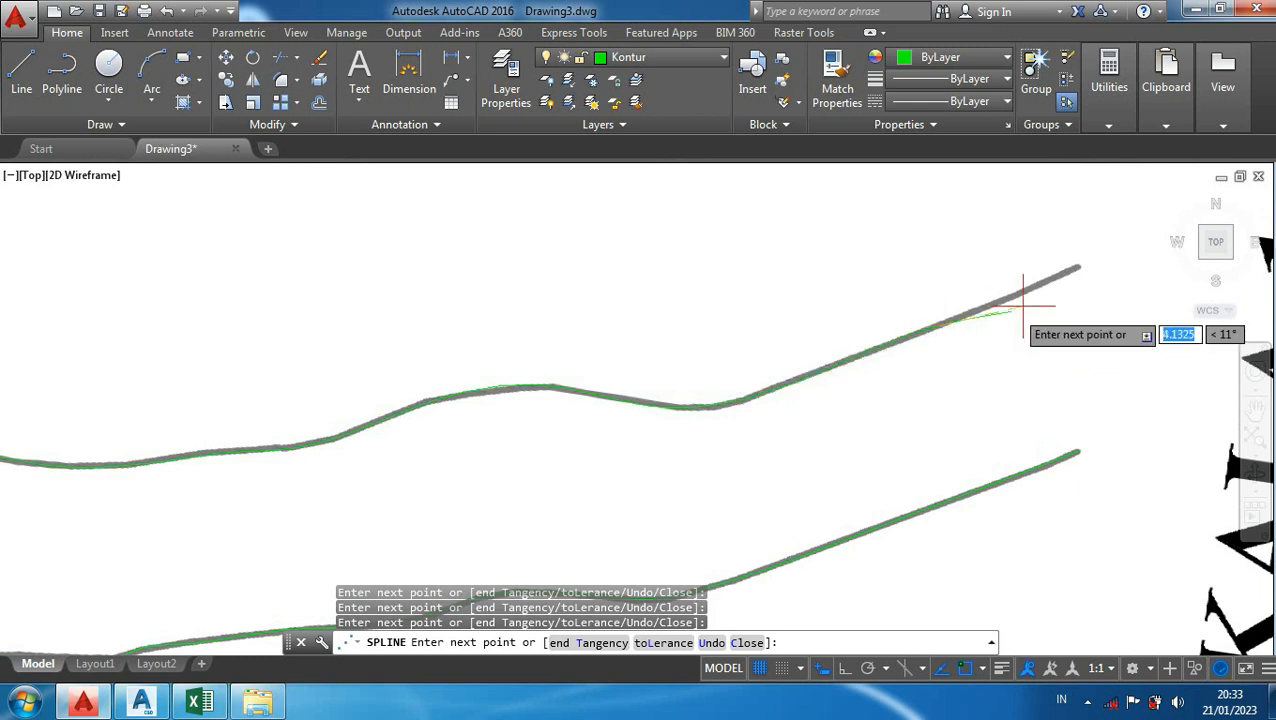
left_click(1078, 268)
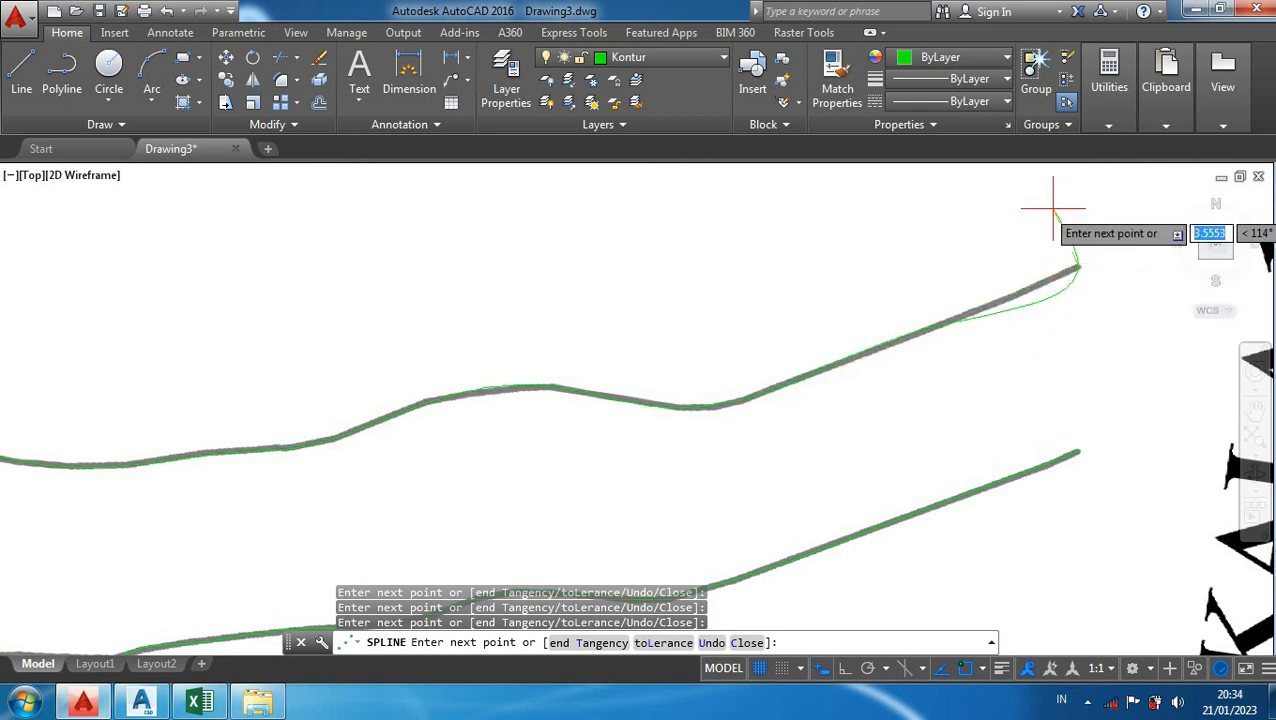
key("Return")
scroll(874, 285, "down", 6)
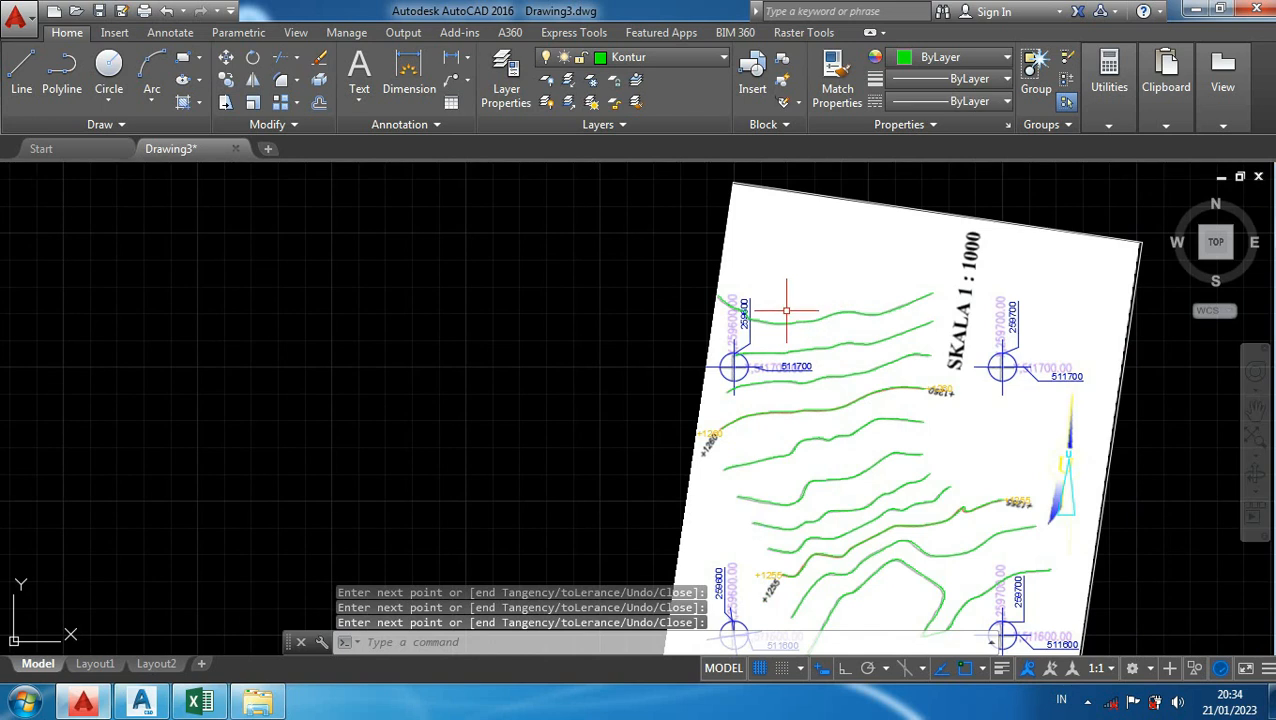
Step: Change the colour of the traced +1255 and +1260 contour splines to 242,113,114
middle_click_drag(596, 347, 560, 286)
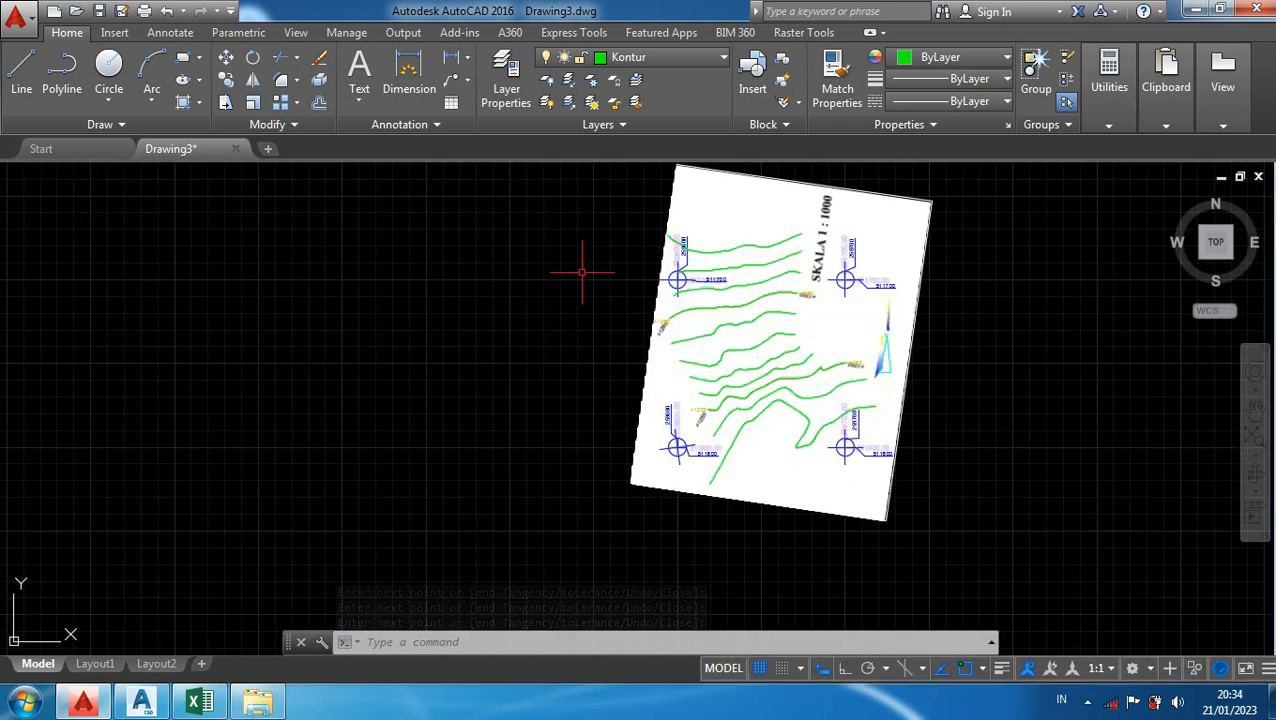
scroll(746, 398, "up", 2)
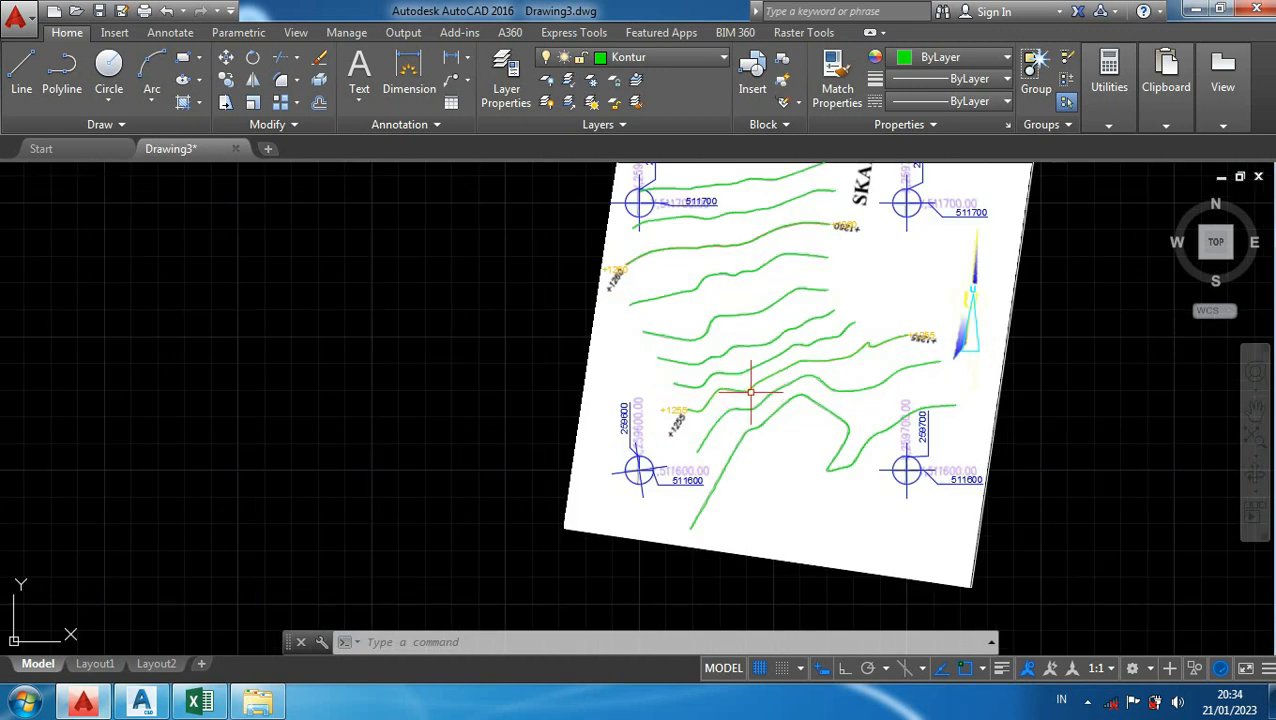
left_click(749, 389)
middle_click_drag(729, 254, 703, 348)
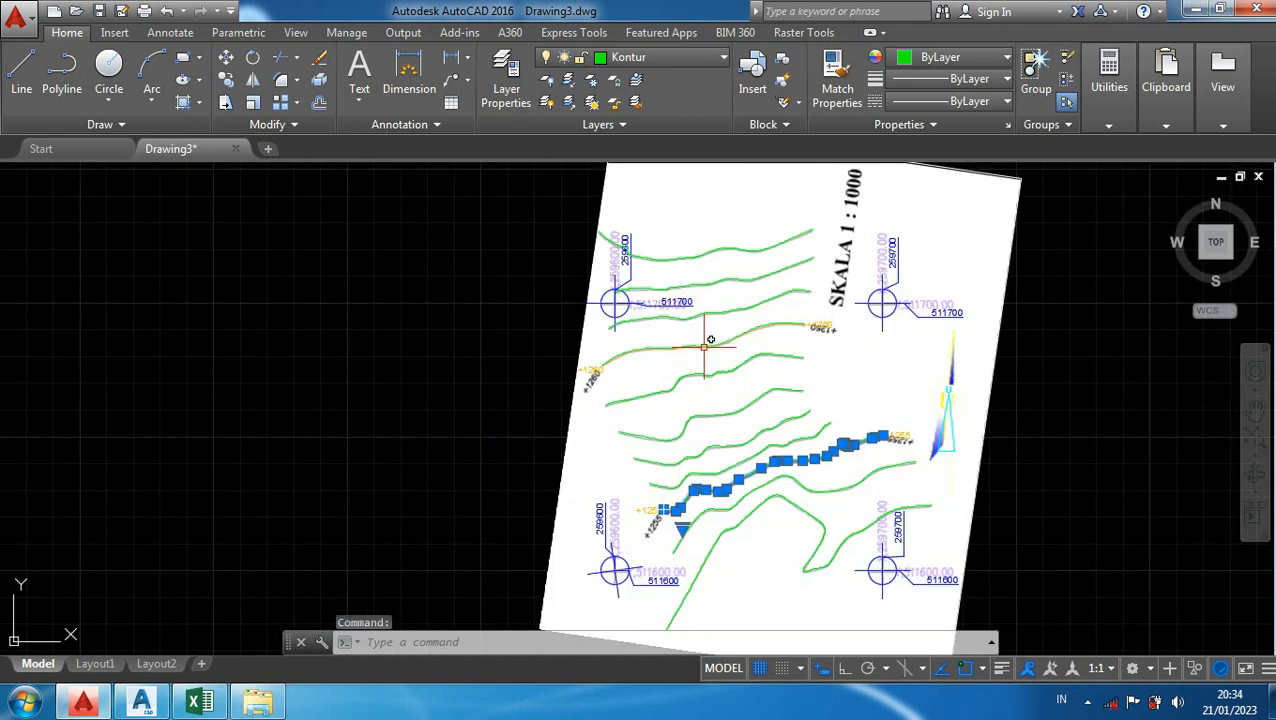
left_click(706, 347)
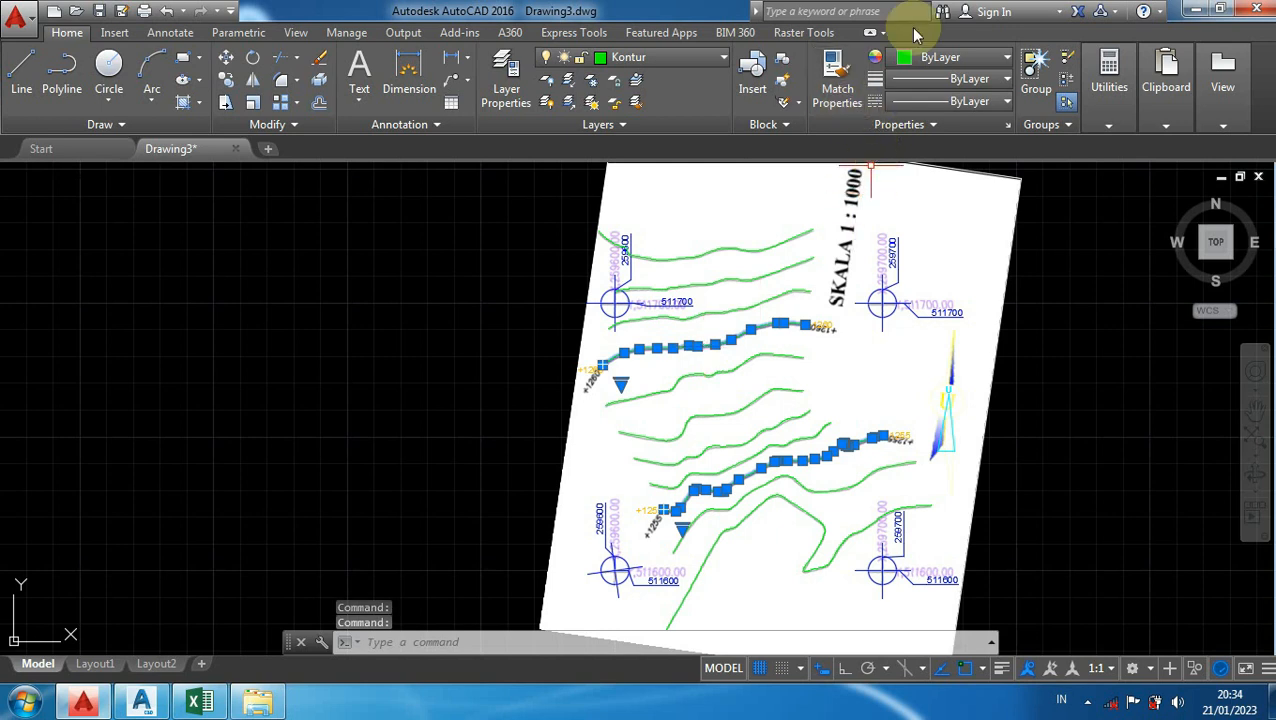
left_click(922, 58)
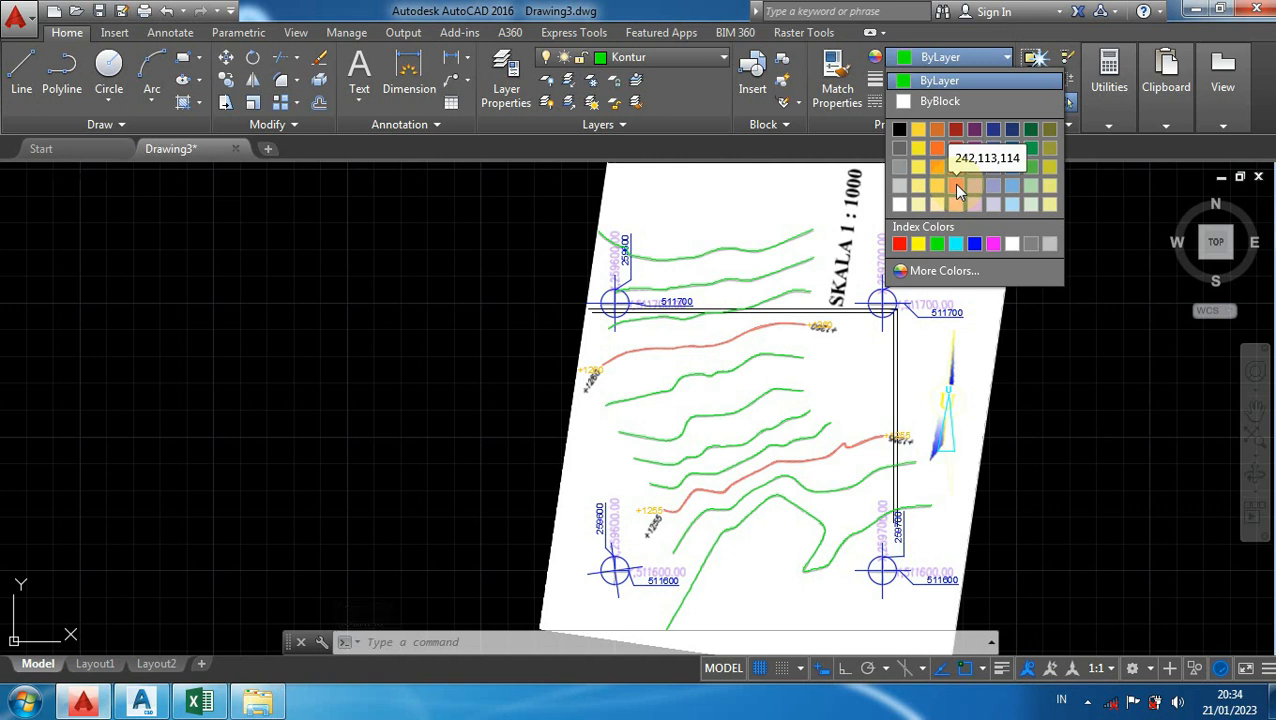
left_click(955, 186)
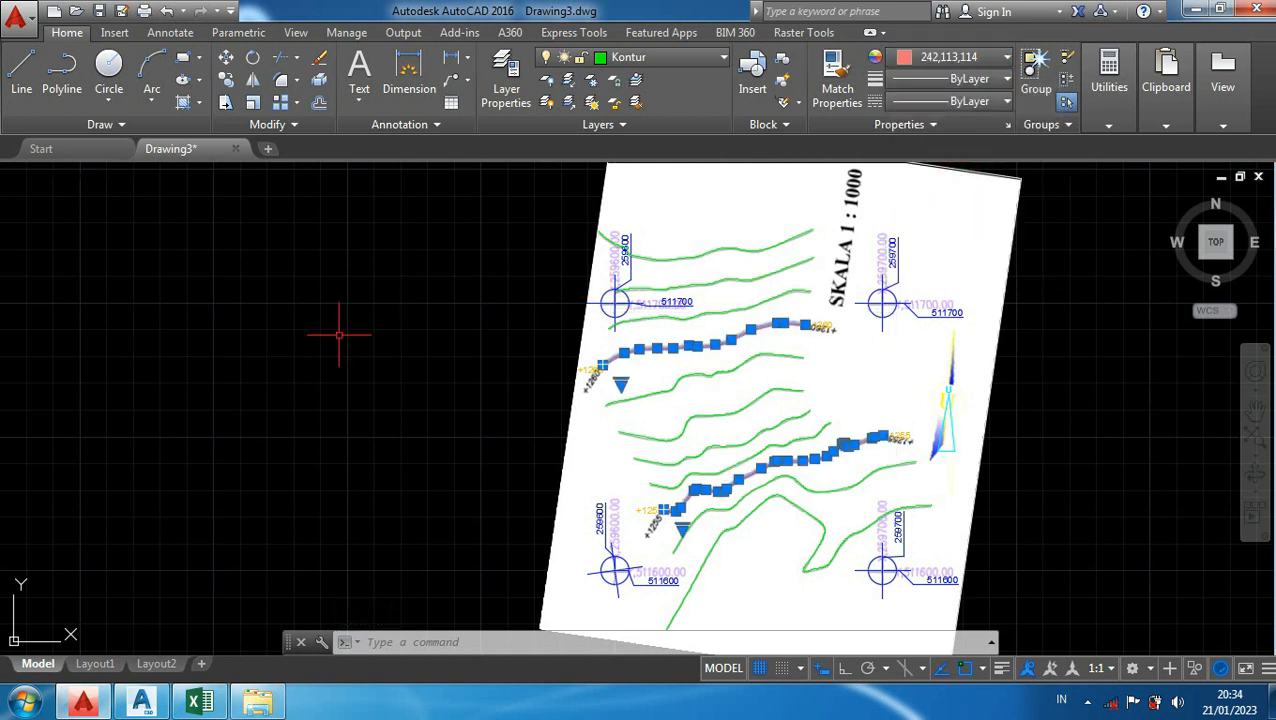
key("Escape")
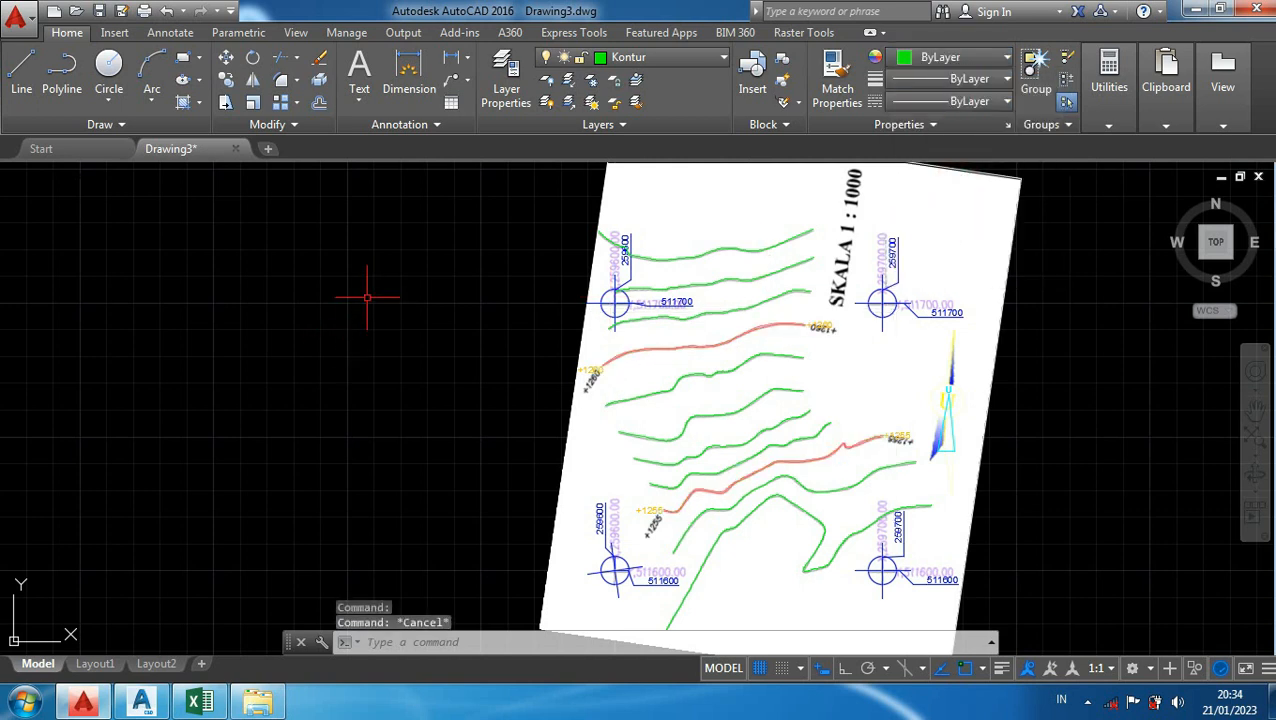
Step: Turn off the Gambar layer and check its state in the layer list
scroll(507, 256, "down", 3)
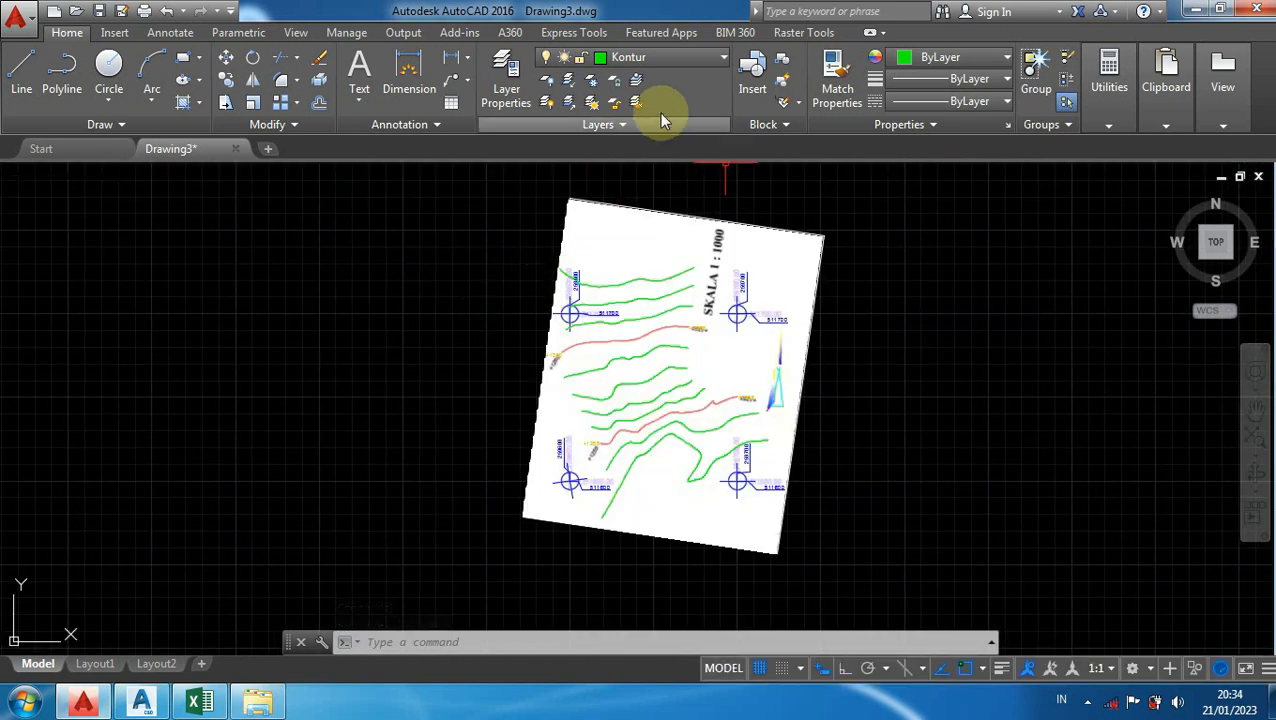
left_click(672, 57)
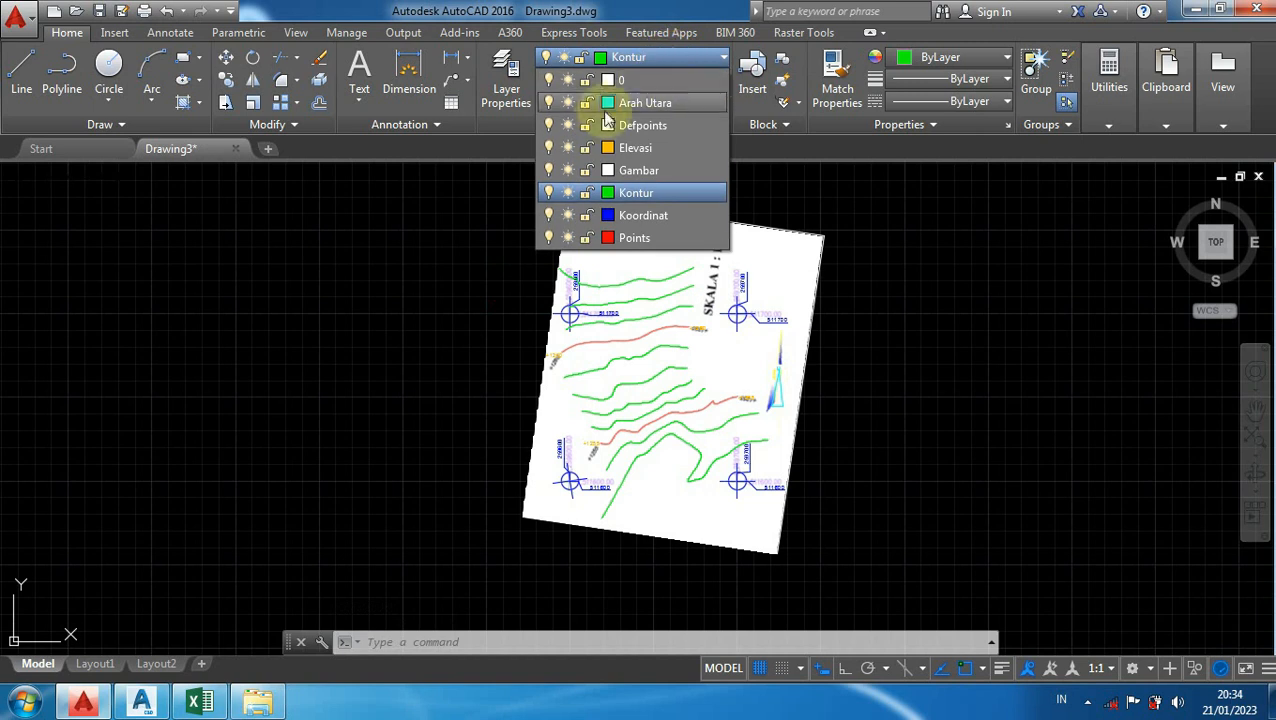
left_click(549, 170)
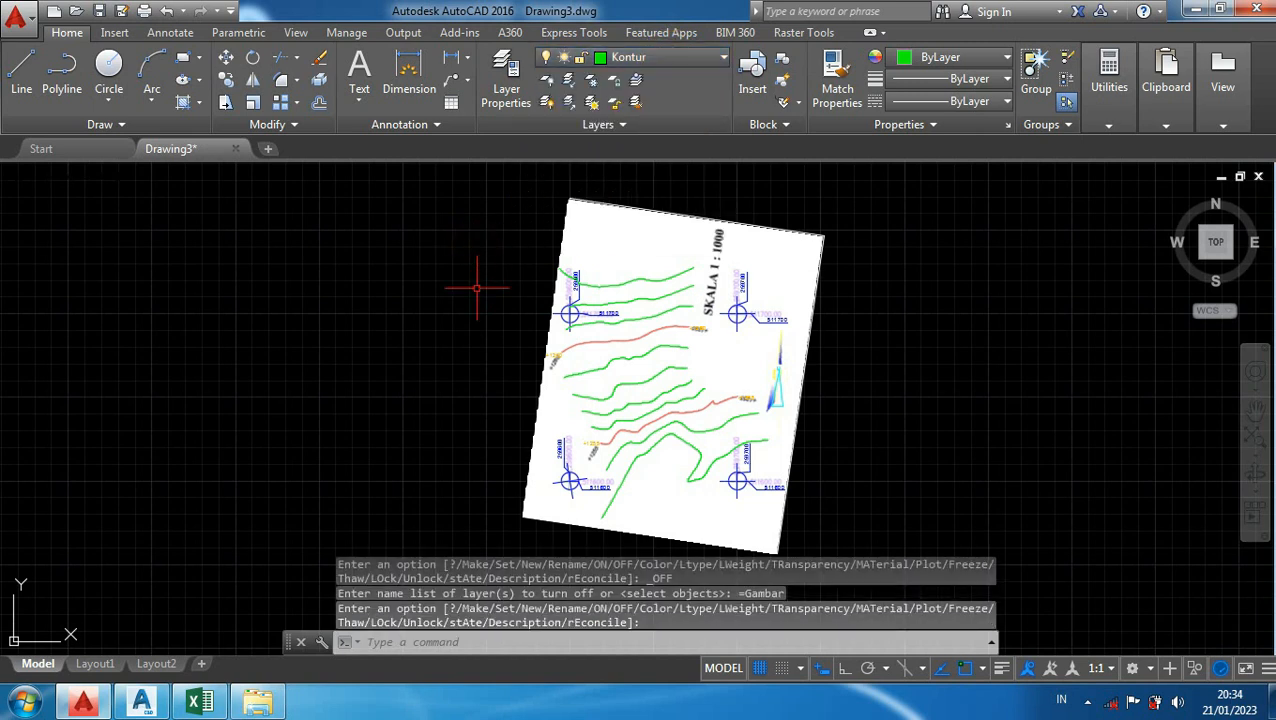
left_click(638, 58)
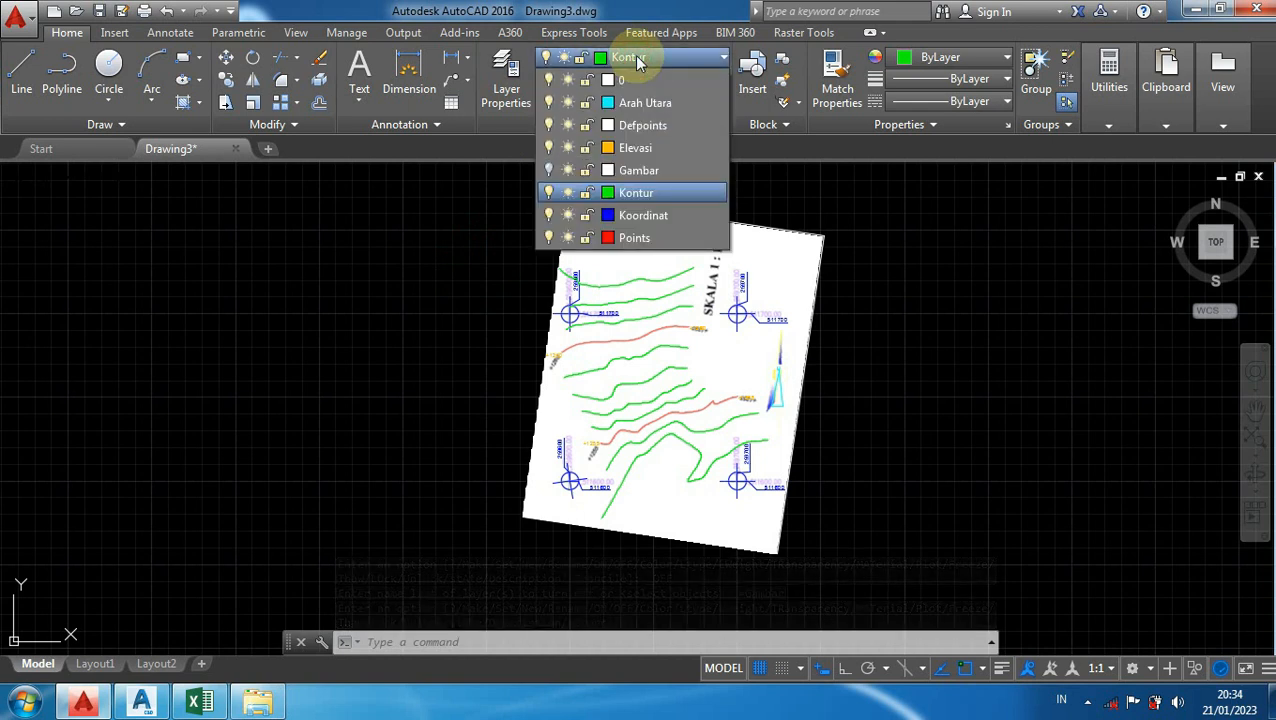
left_click(641, 59)
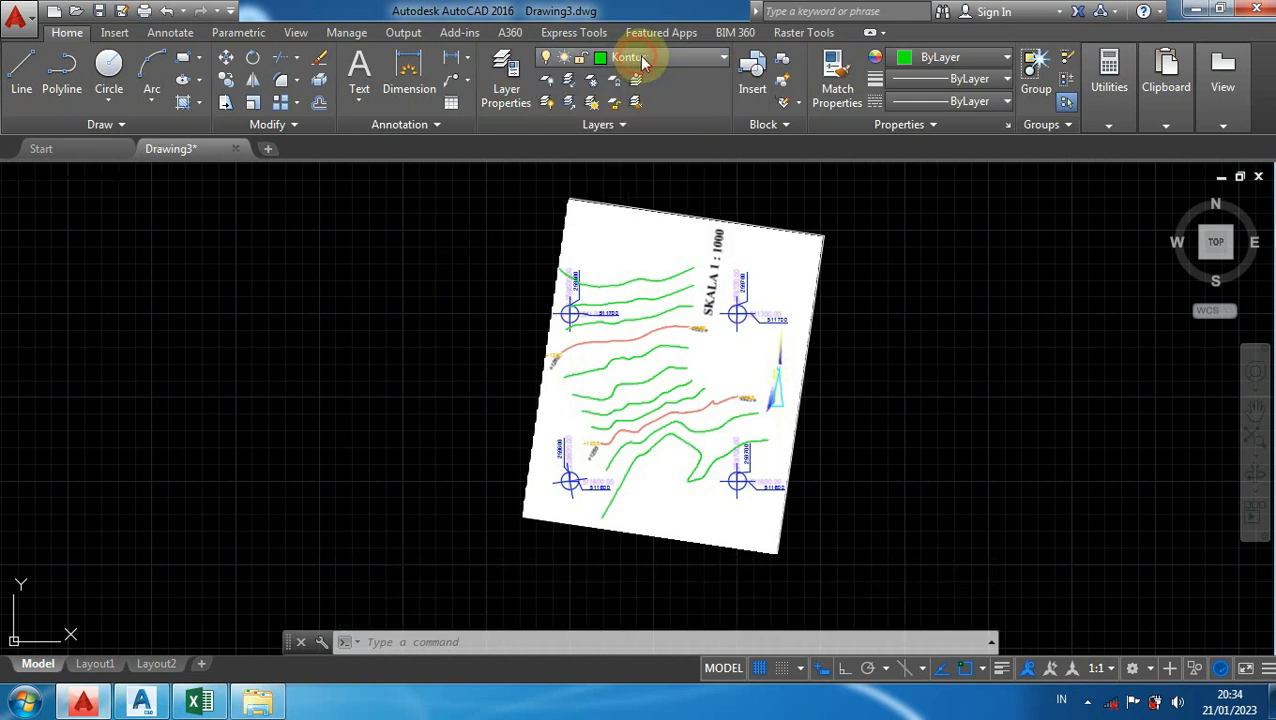
Step: Check which layer the scanned map image is on and turn the Gambar layer back on
left_click(822, 243)
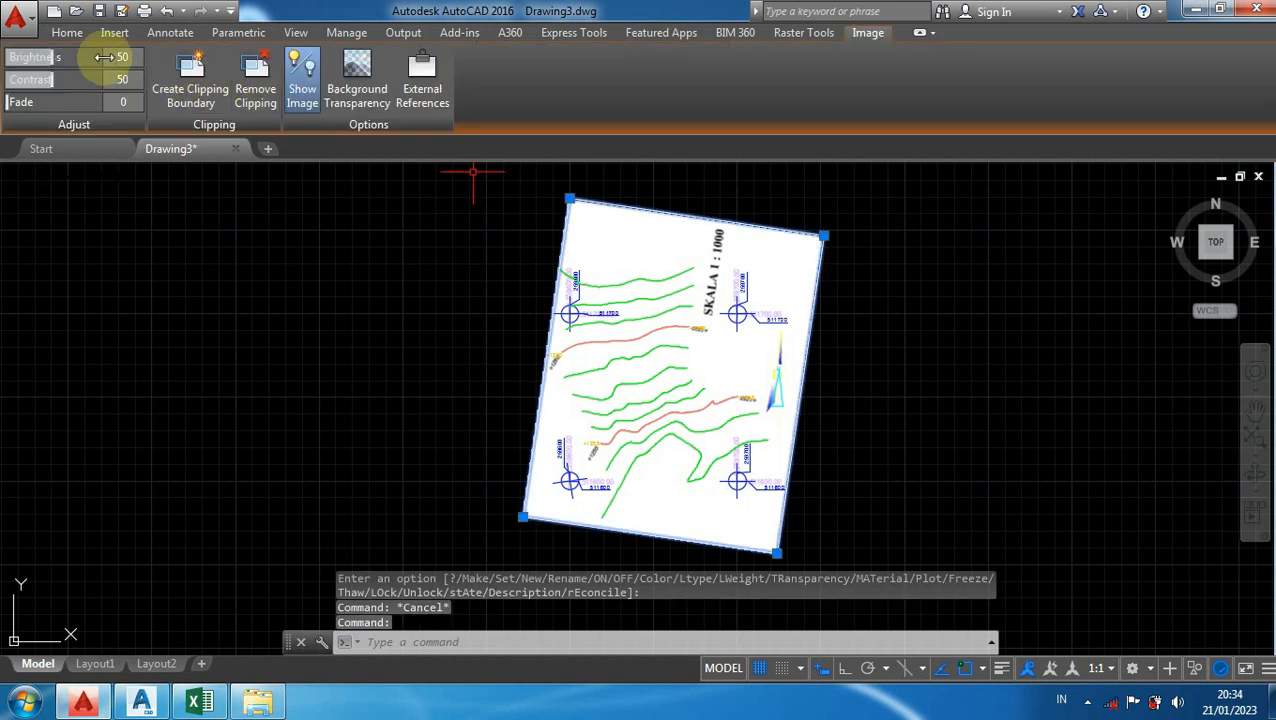
left_click(67, 34)
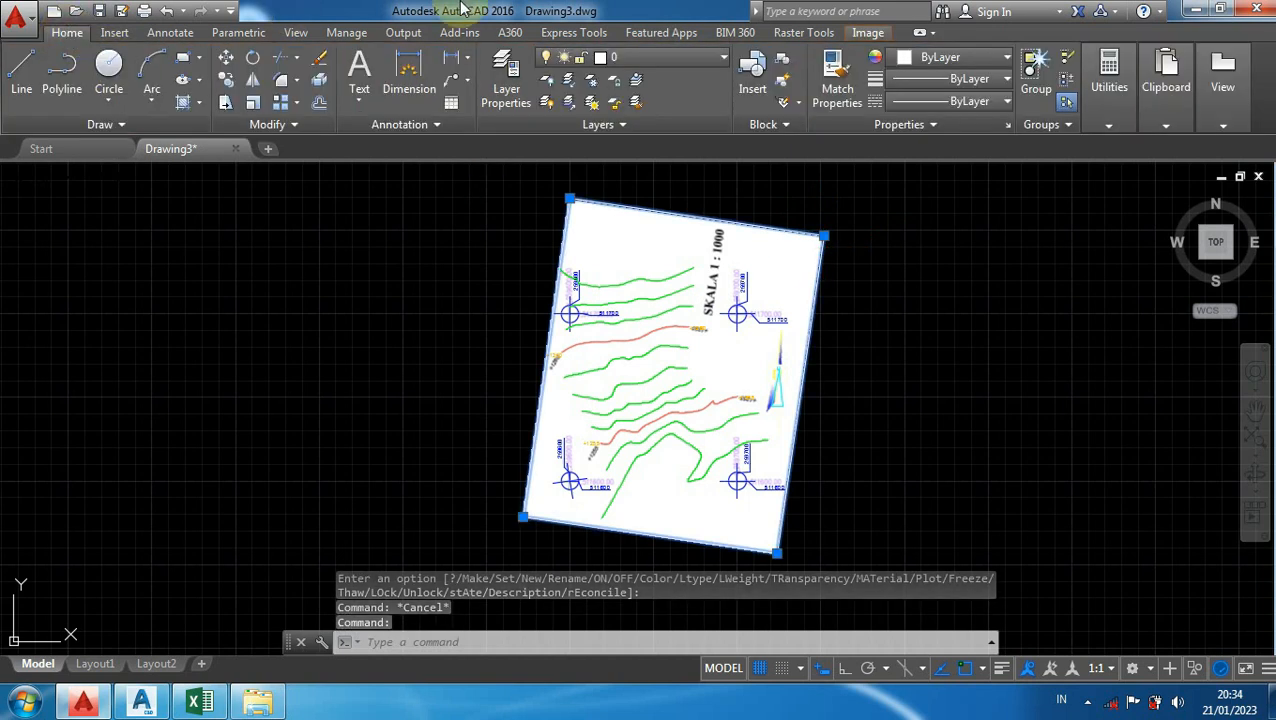
left_click(642, 57)
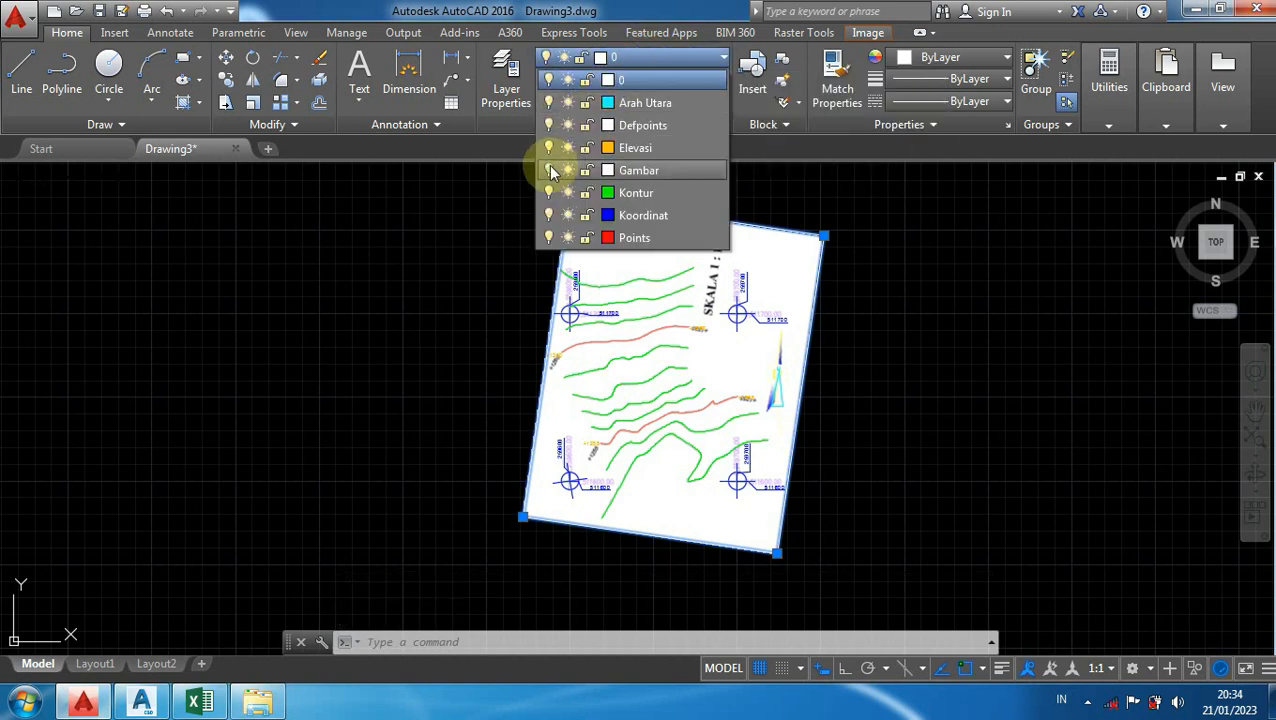
left_click(548, 170)
left_click(548, 170)
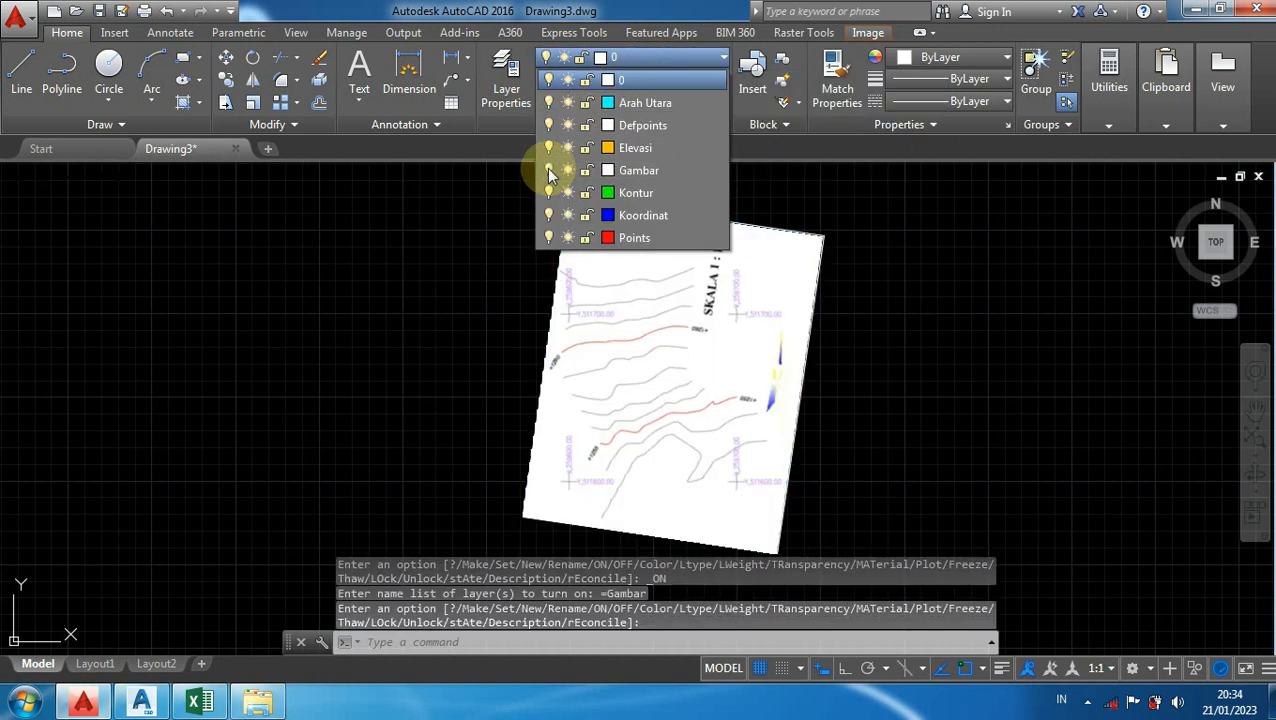
left_click(443, 213)
key("Escape")
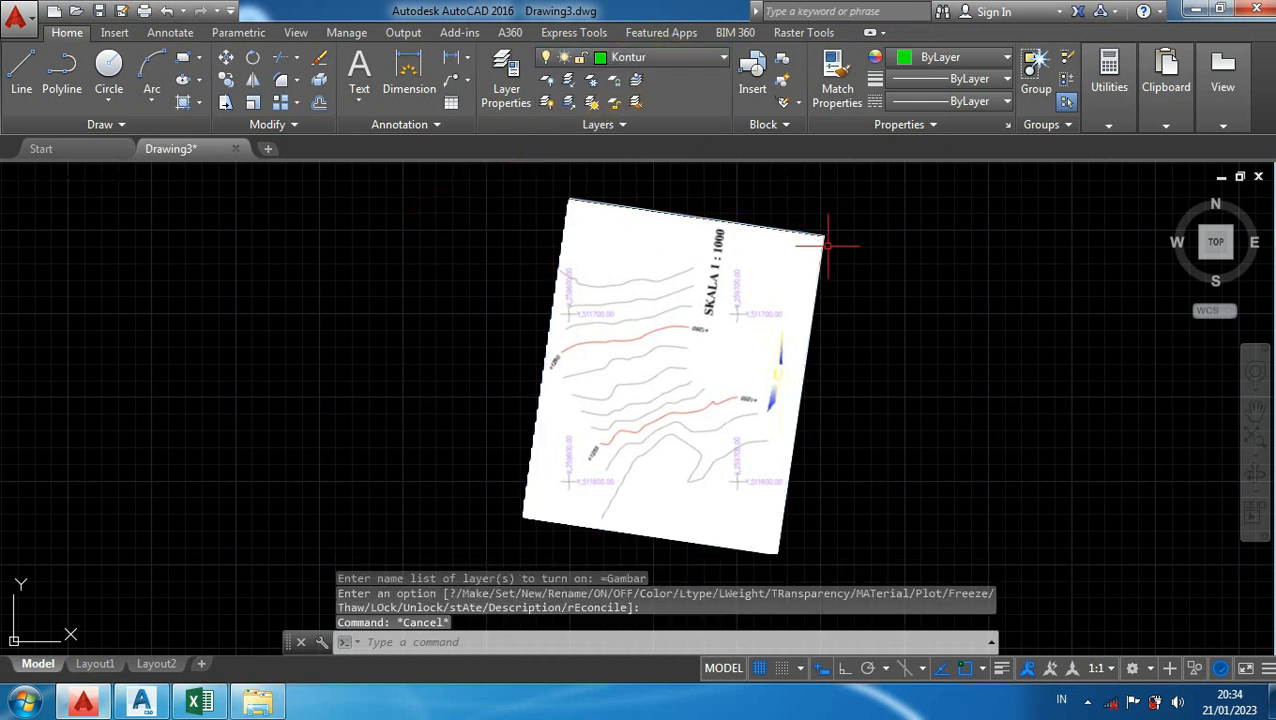
Step: Move the scanned map image to the Gambar layer and clear the selection
left_click(820, 245)
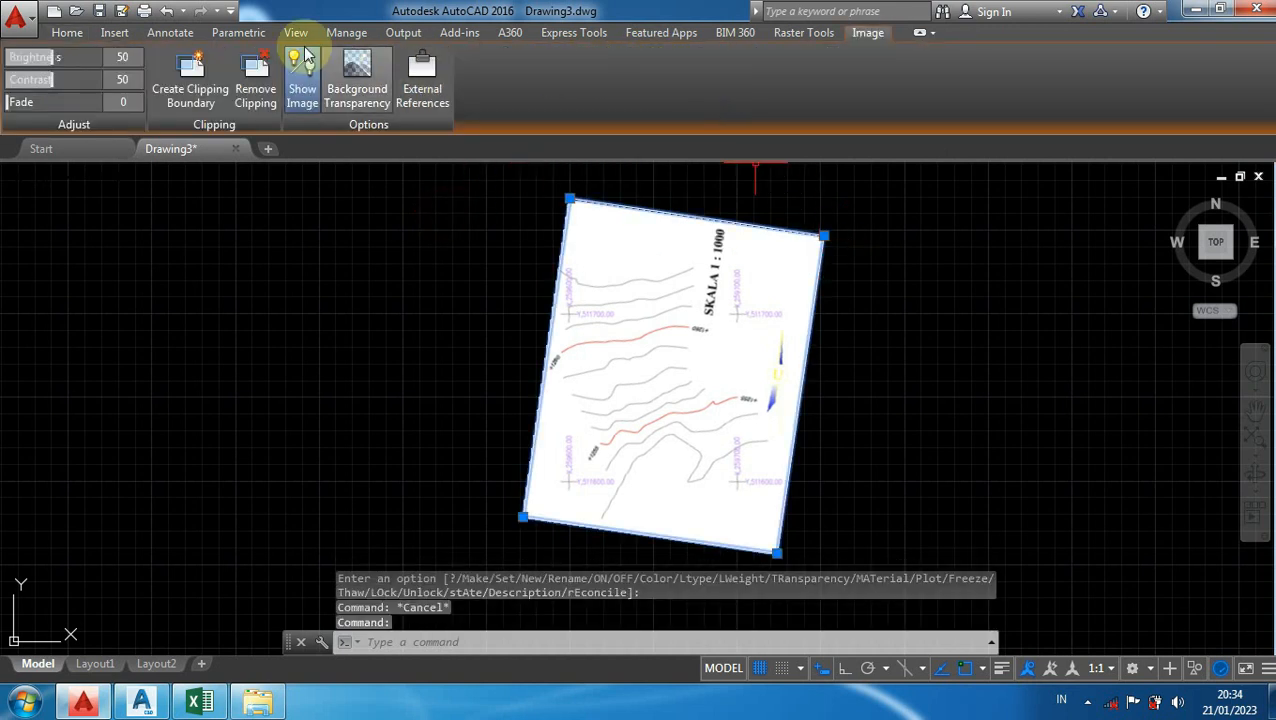
left_click(67, 32)
left_click(620, 60)
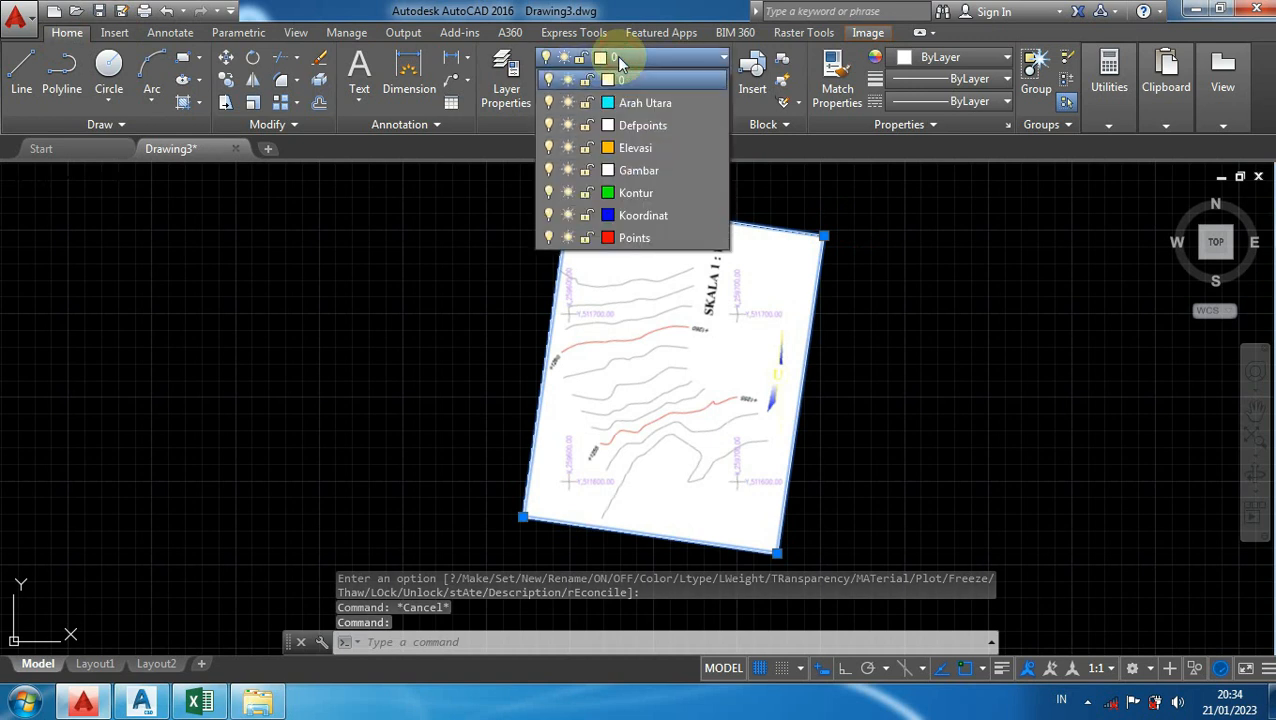
left_click(636, 172)
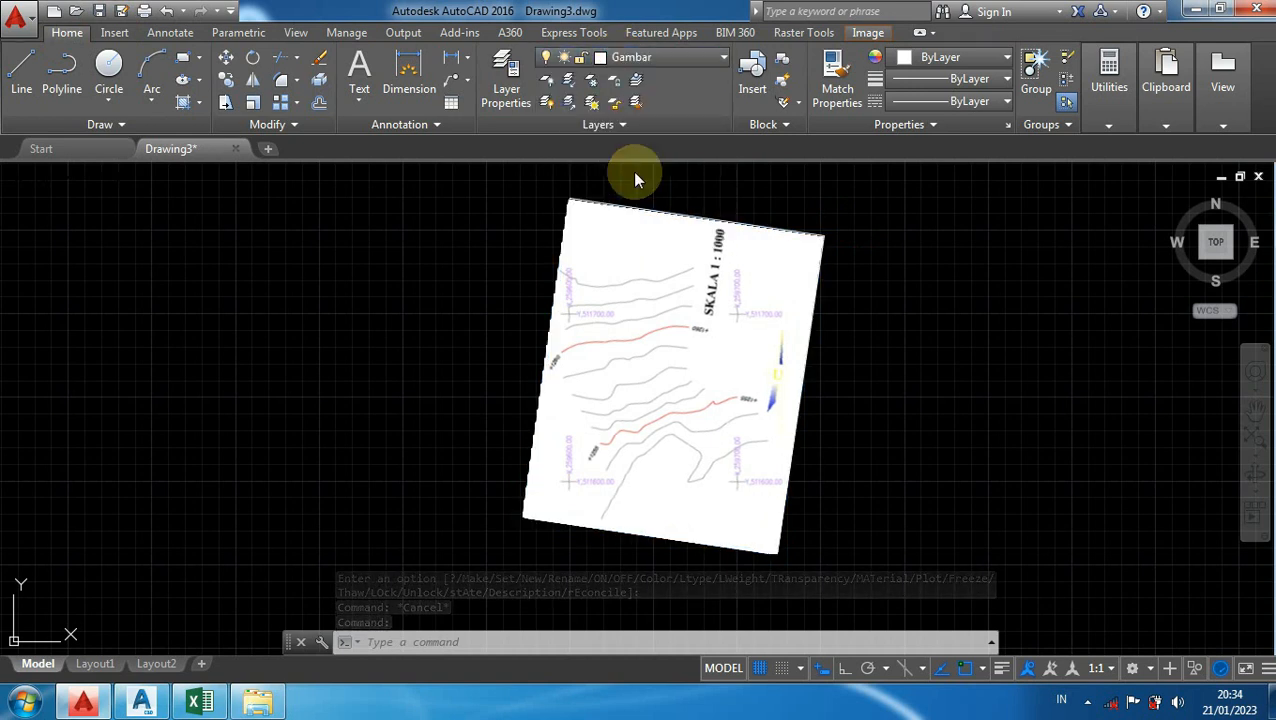
key("Escape")
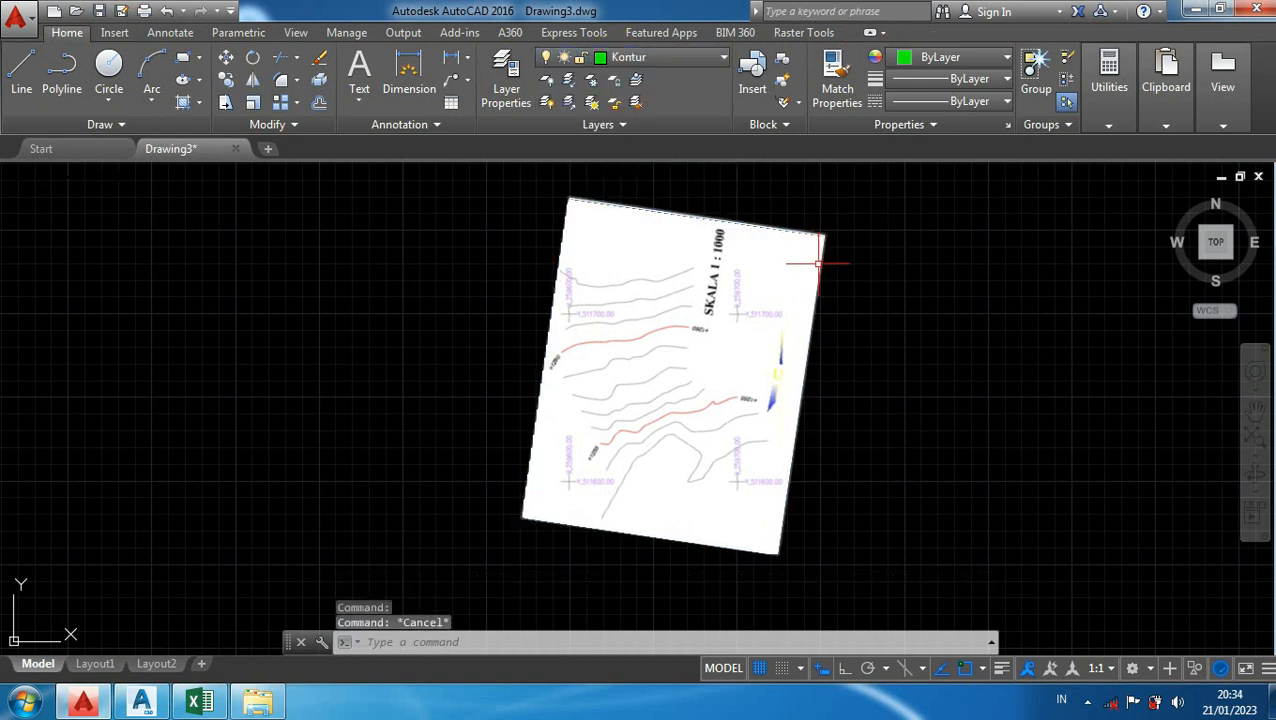
Step: Turn off the Gambar layer to hide the scanned map image
left_click(818, 265)
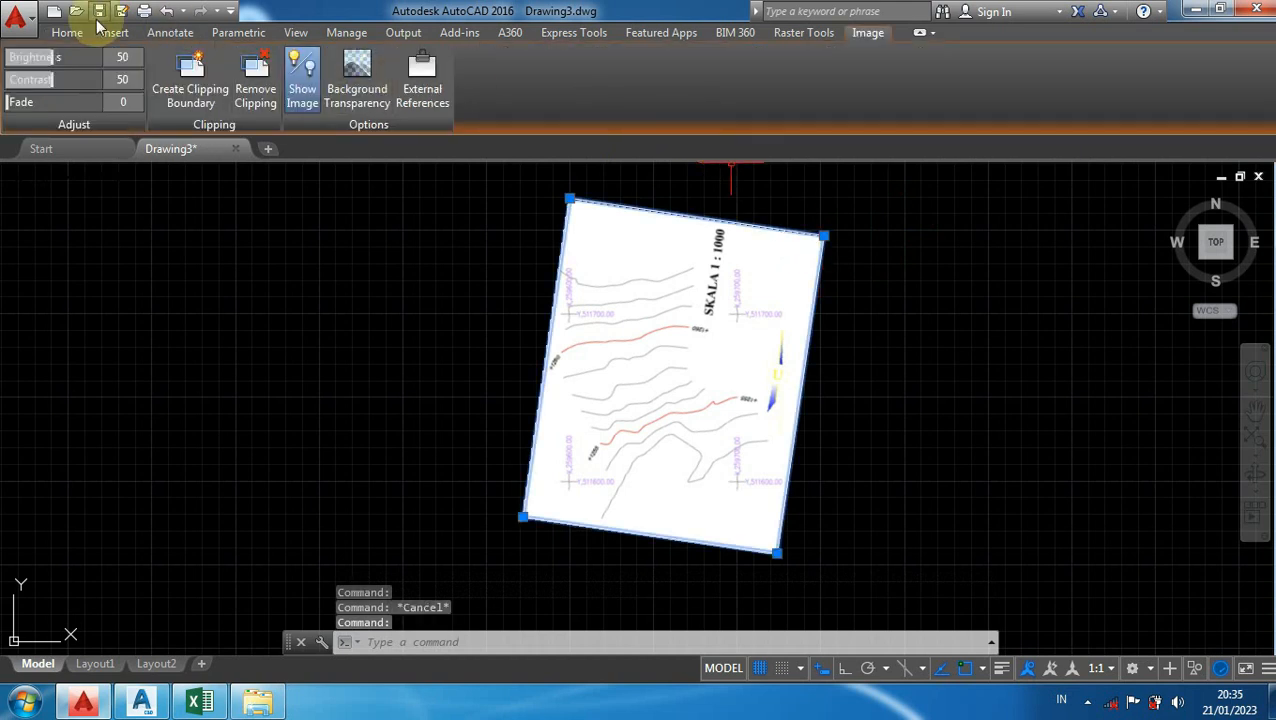
left_click(67, 32)
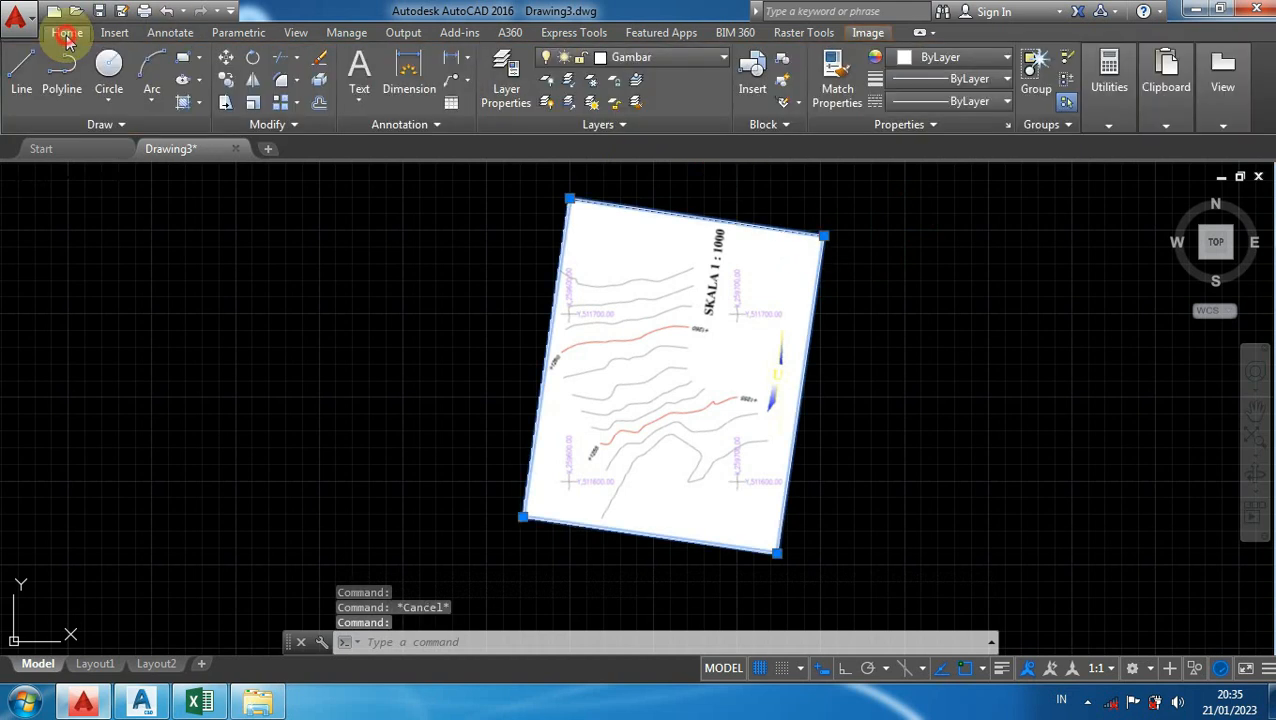
left_click(648, 62)
left_click(549, 171)
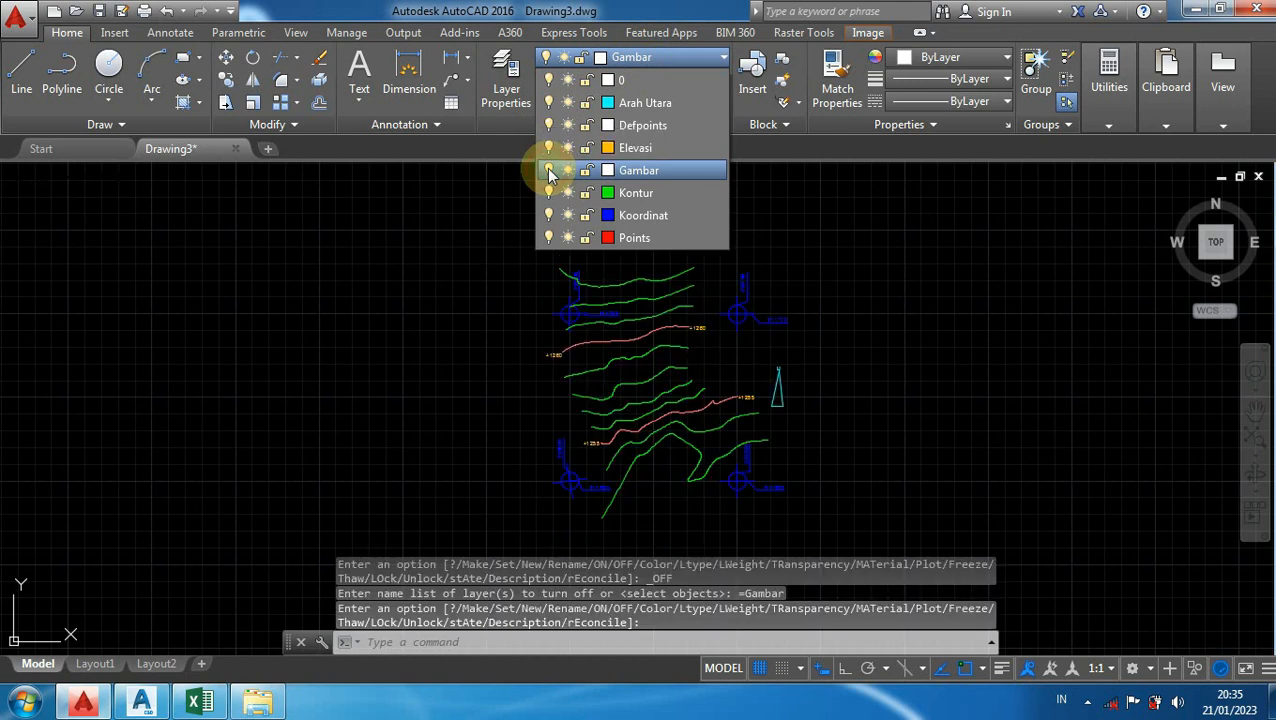
left_click(442, 265)
Step: Examine the digitized contours, elevation labels, coordinate labels and north arrow without the scanned image
scroll(499, 390, "up", 2)
mouse_move(499, 390)
middle_mouse_down()
mouse_move(442, 333)
mouse_move(402, 330)
middle_mouse_up()
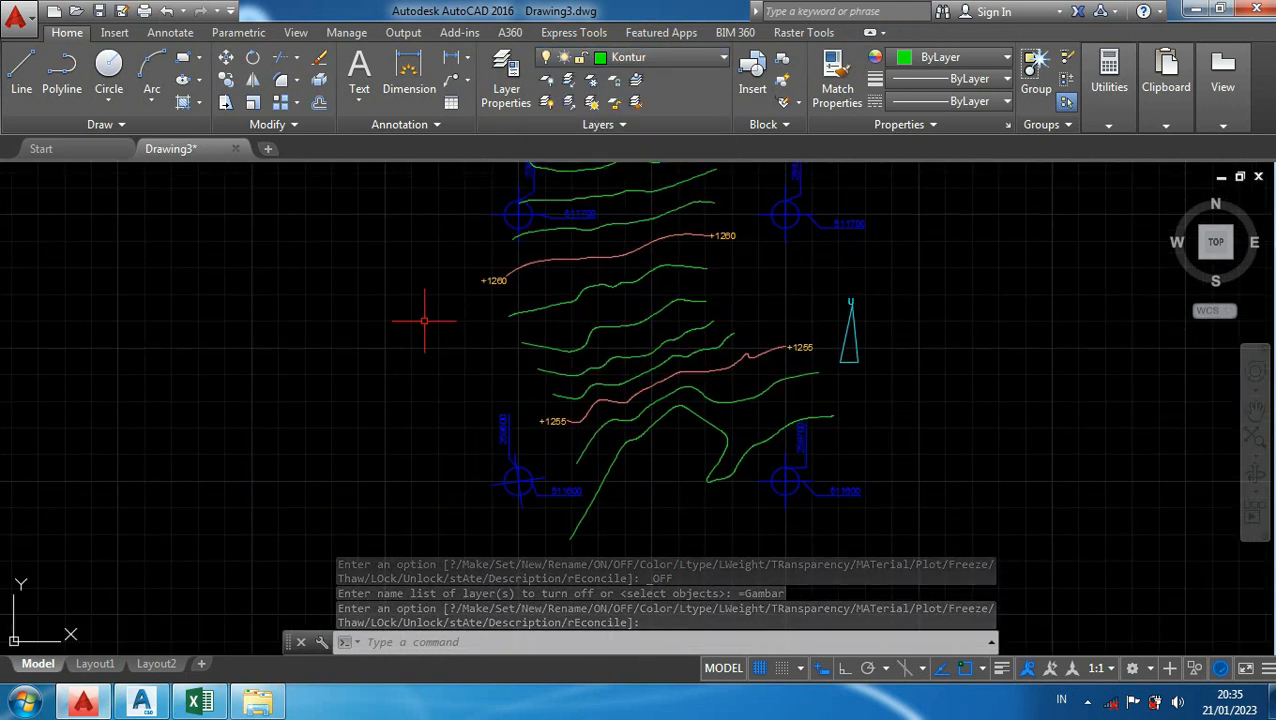
scroll(899, 305, "up", 3)
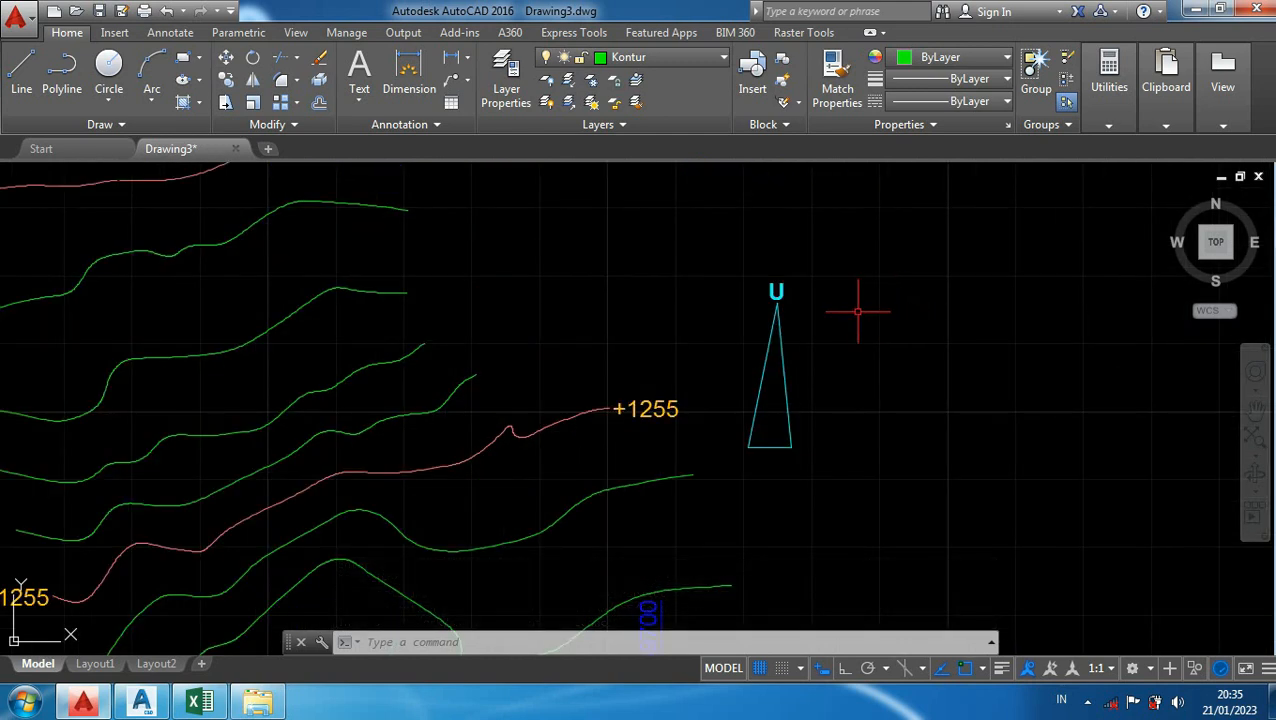
scroll(857, 311, "down", 2)
scroll(858, 312, "down", 2)
middle_click_drag(768, 258, 718, 359)
scroll(625, 352, "up", 2)
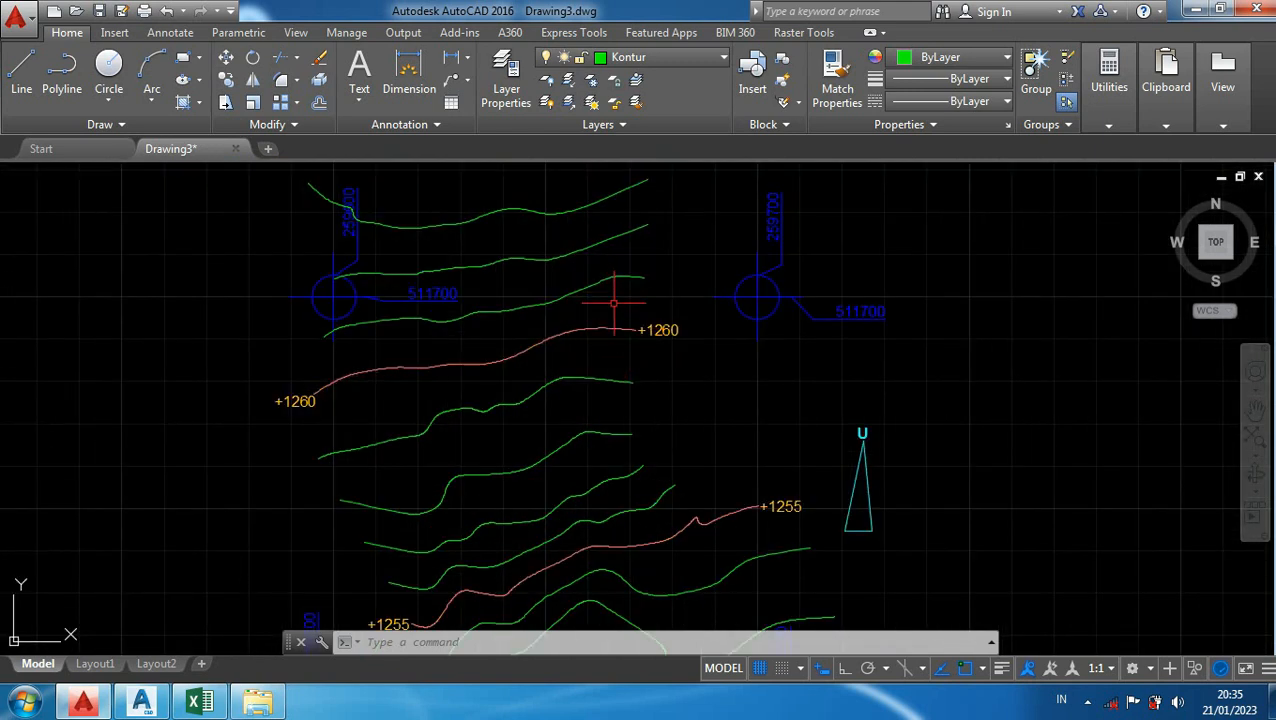
scroll(614, 302, "down", 2)
middle_click_drag(881, 384, 883, 346)
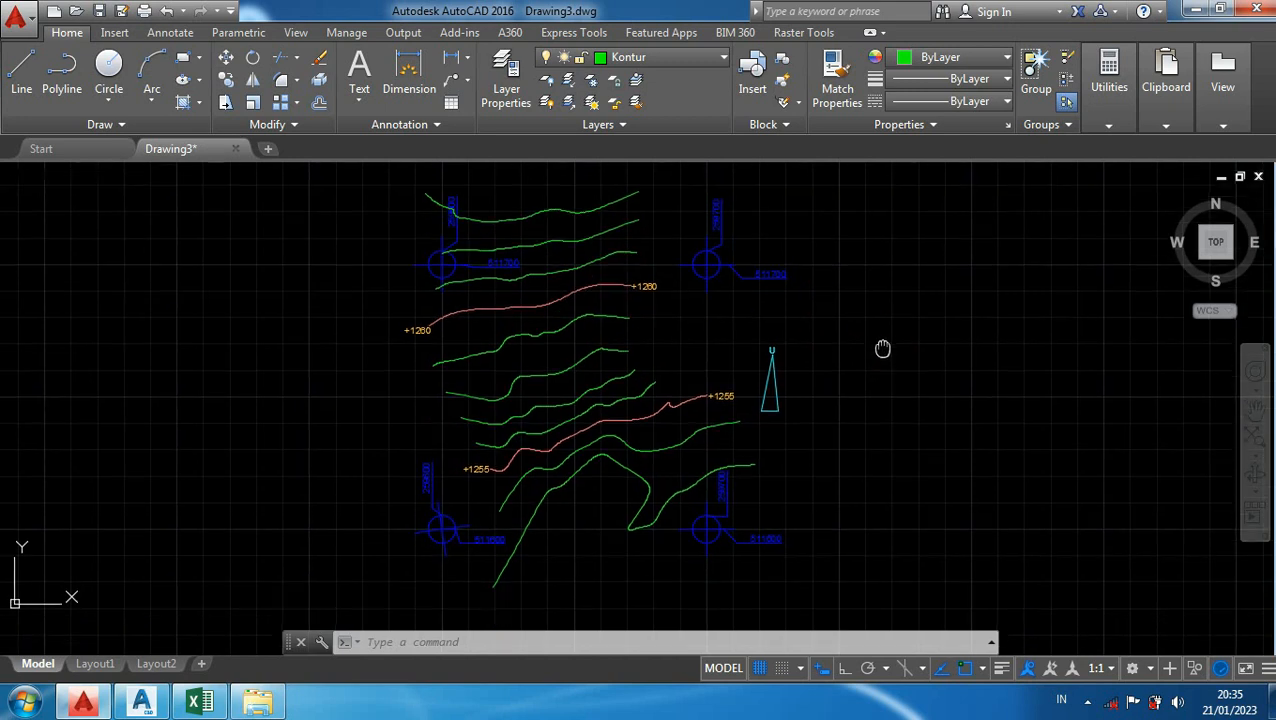
scroll(597, 428, "up", 2)
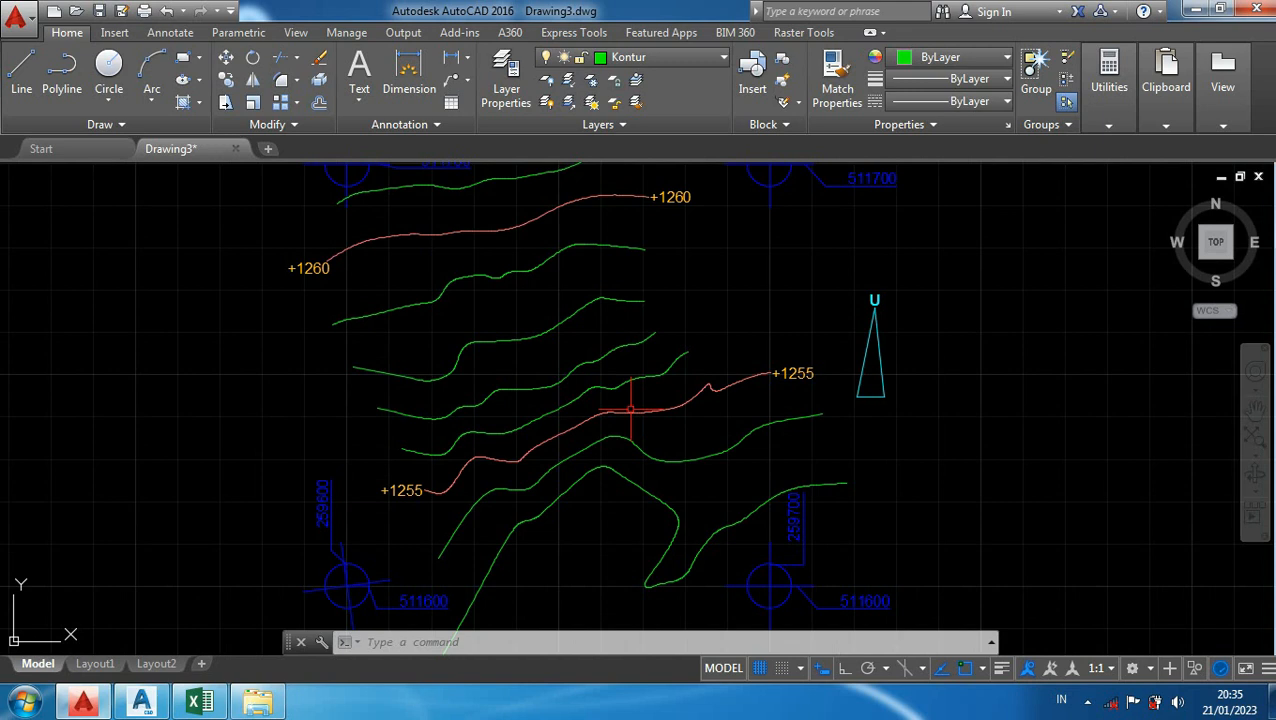
Step: Query the point coordinates at the eastern end of the contour just above +1255 and of the +1260 contour with ID
type("d")
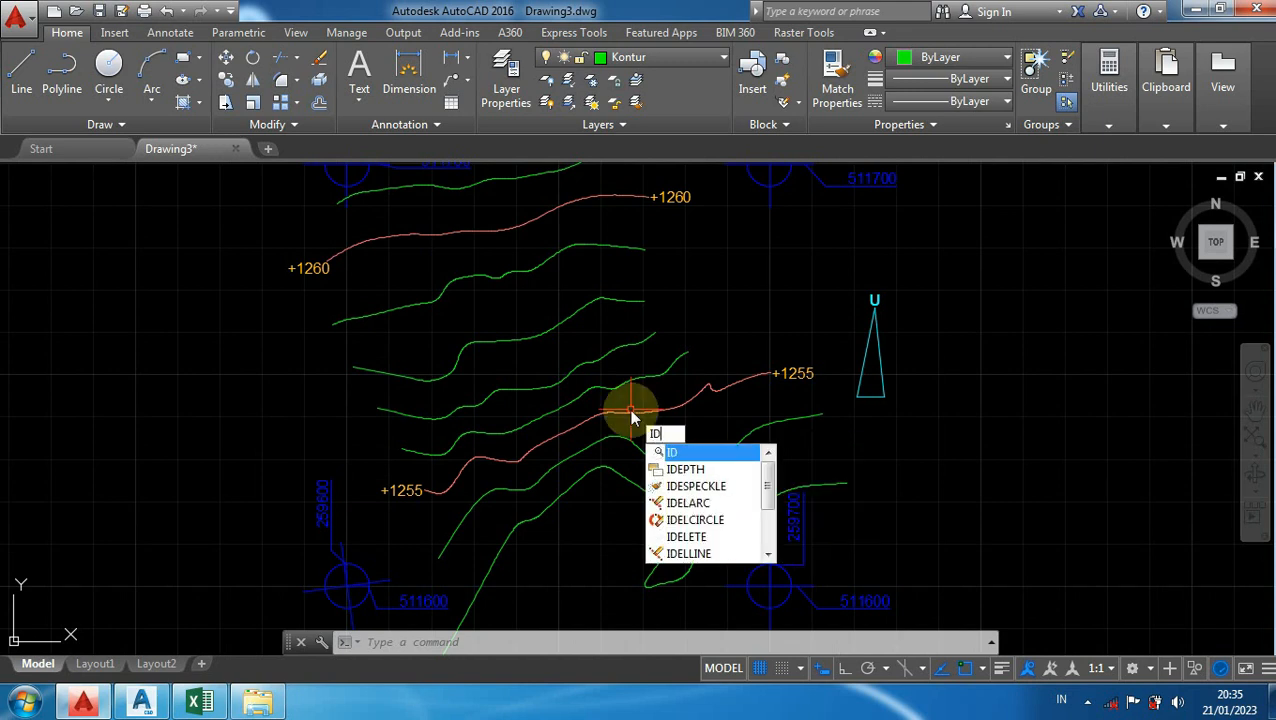
key("Return")
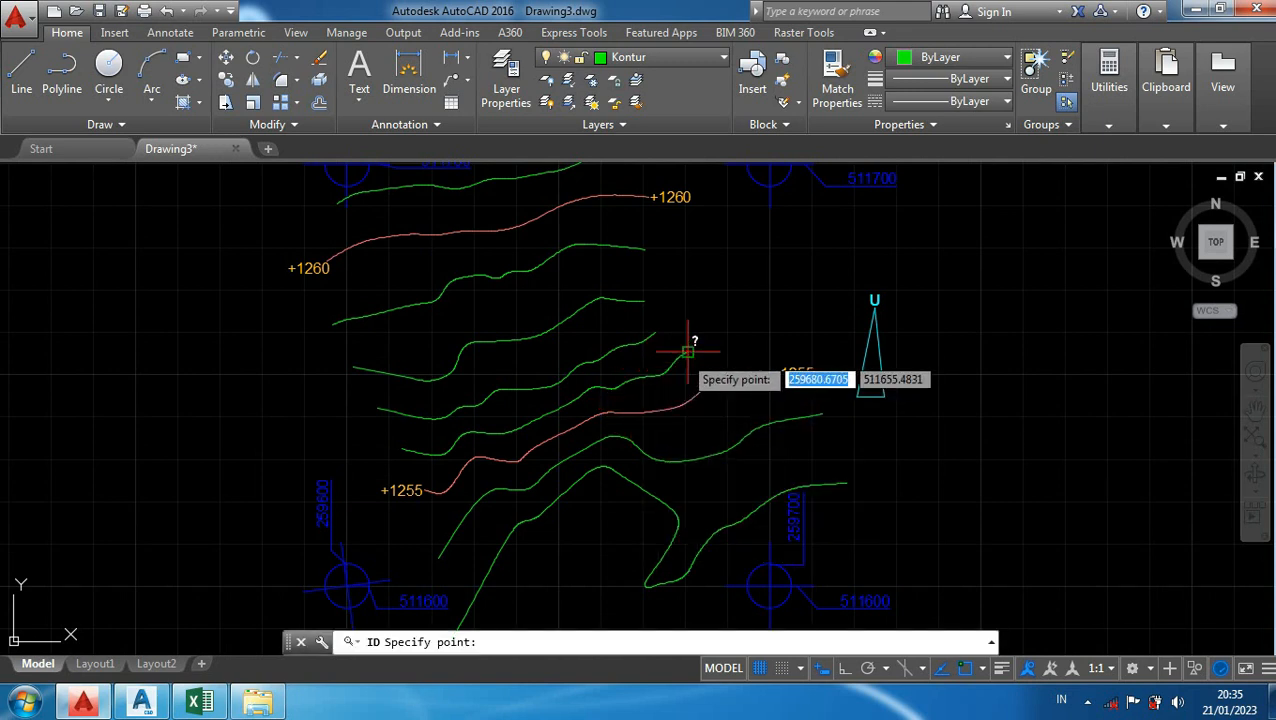
left_click(688, 351)
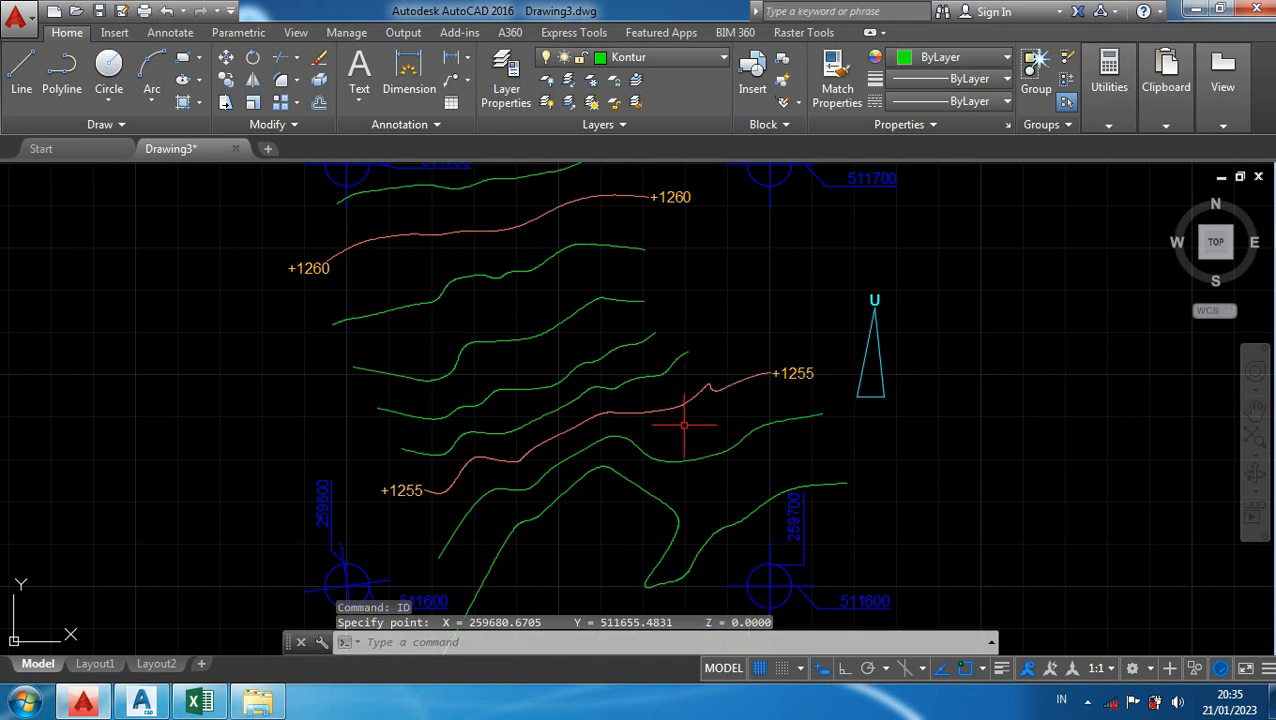
key("Return")
scroll(675, 430, "up", 2)
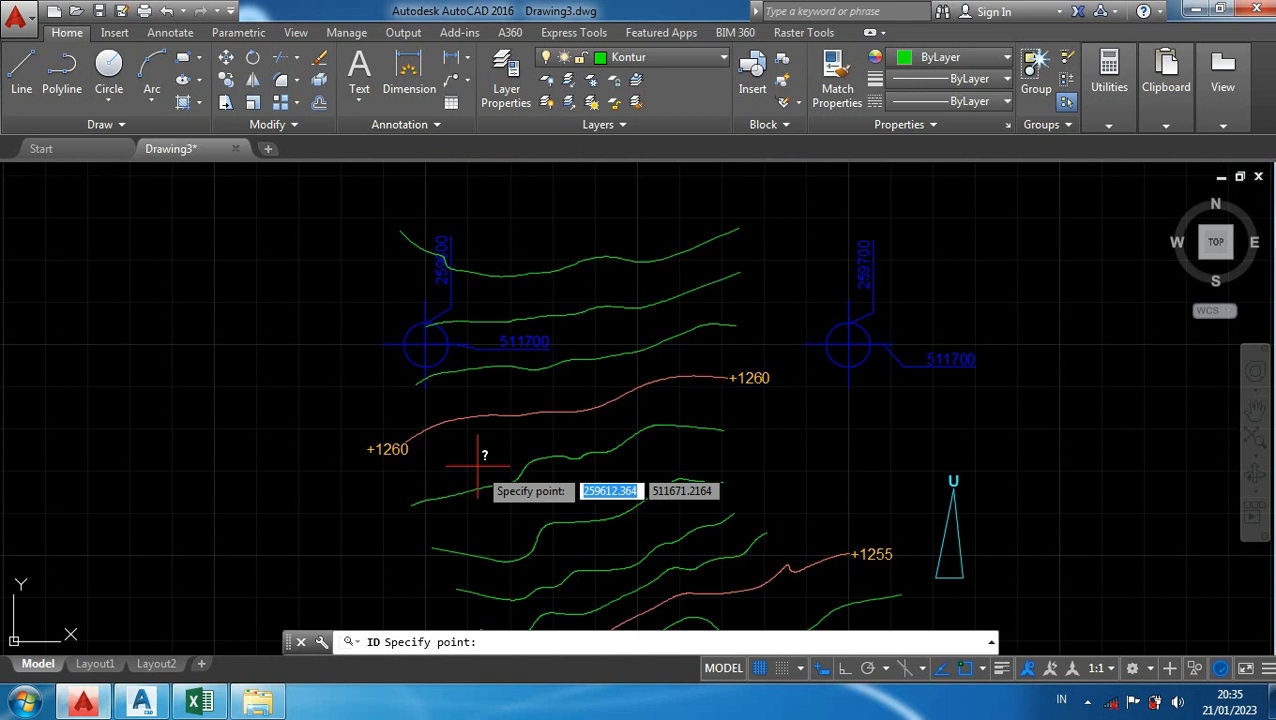
scroll(740, 405, "up", 6)
left_click(650, 217)
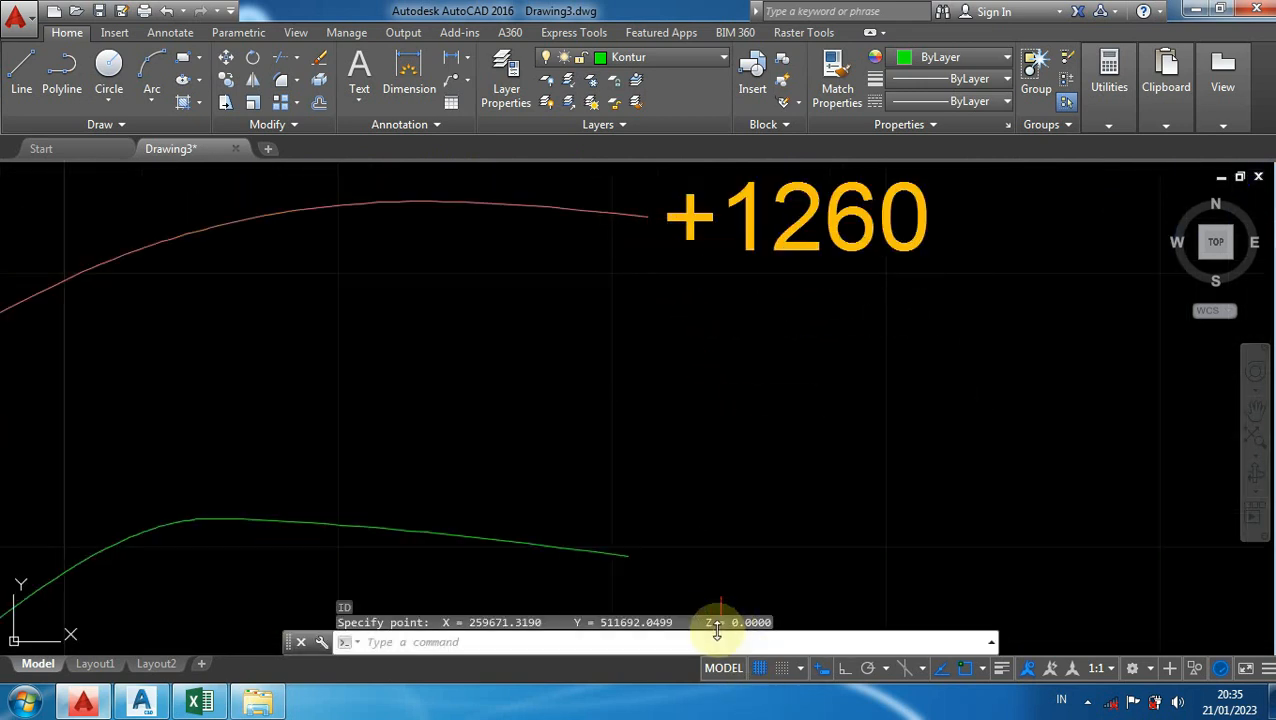
scroll(730, 390, "down", 8)
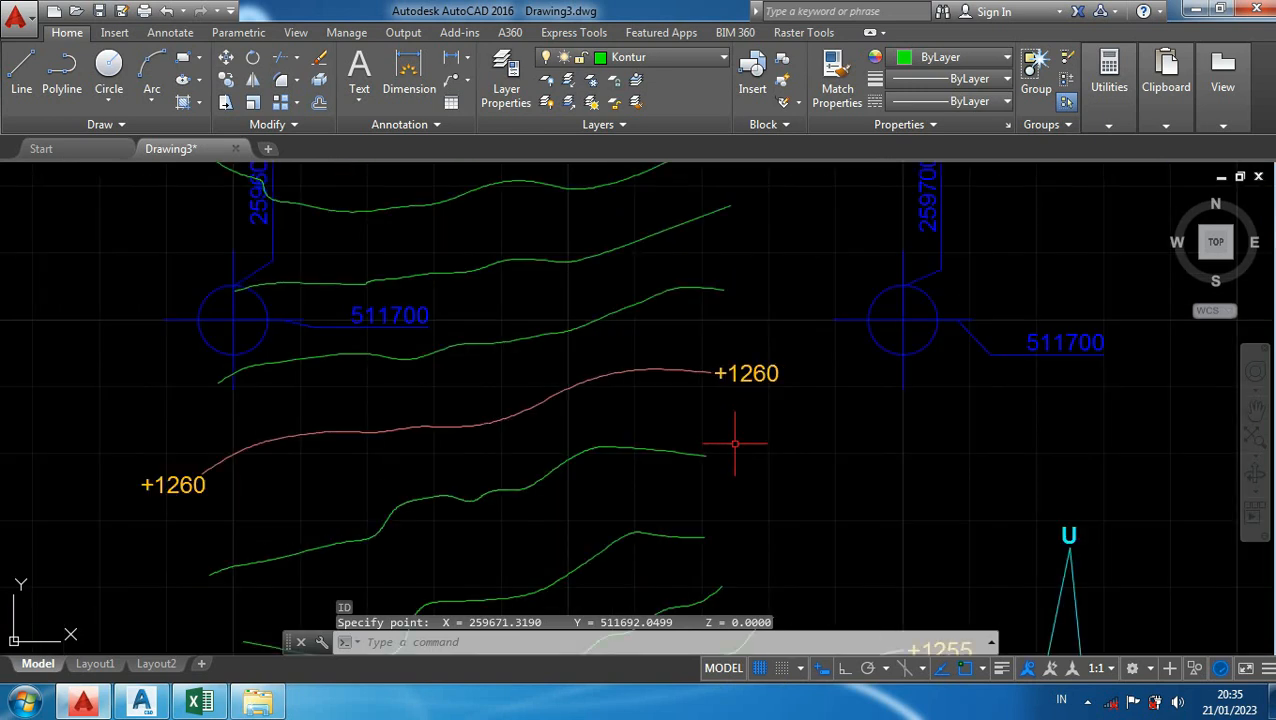
Step: Delete the four circle-and-cross grid markers at the coordinate points, keeping their coordinate labels
scroll(748, 219, "up", 6)
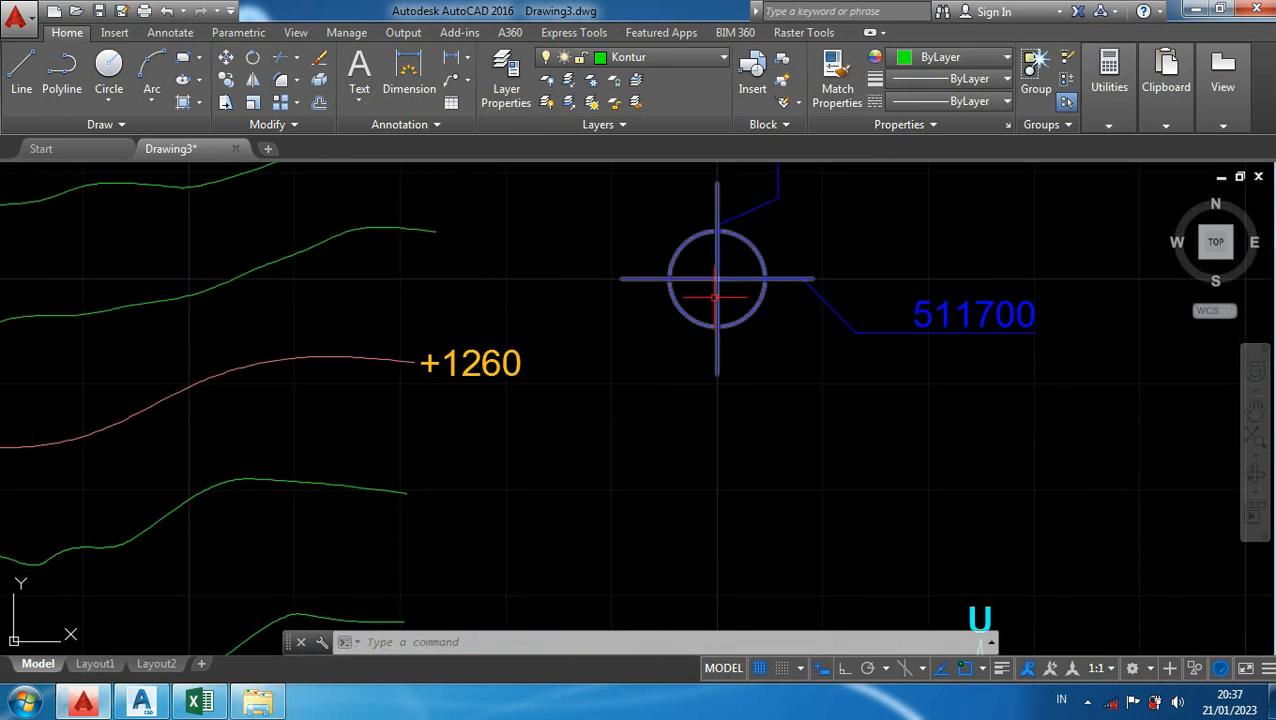
left_click(738, 360)
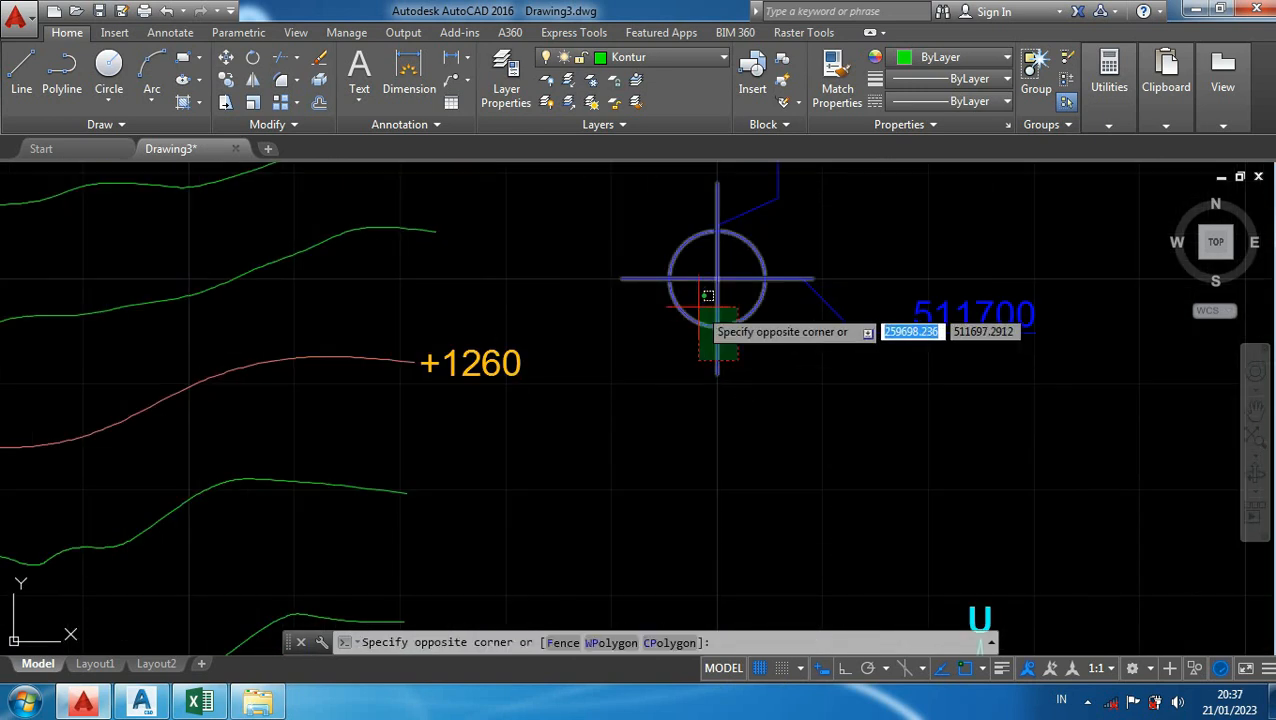
left_click(708, 296)
scroll(655, 362, "down", 4)
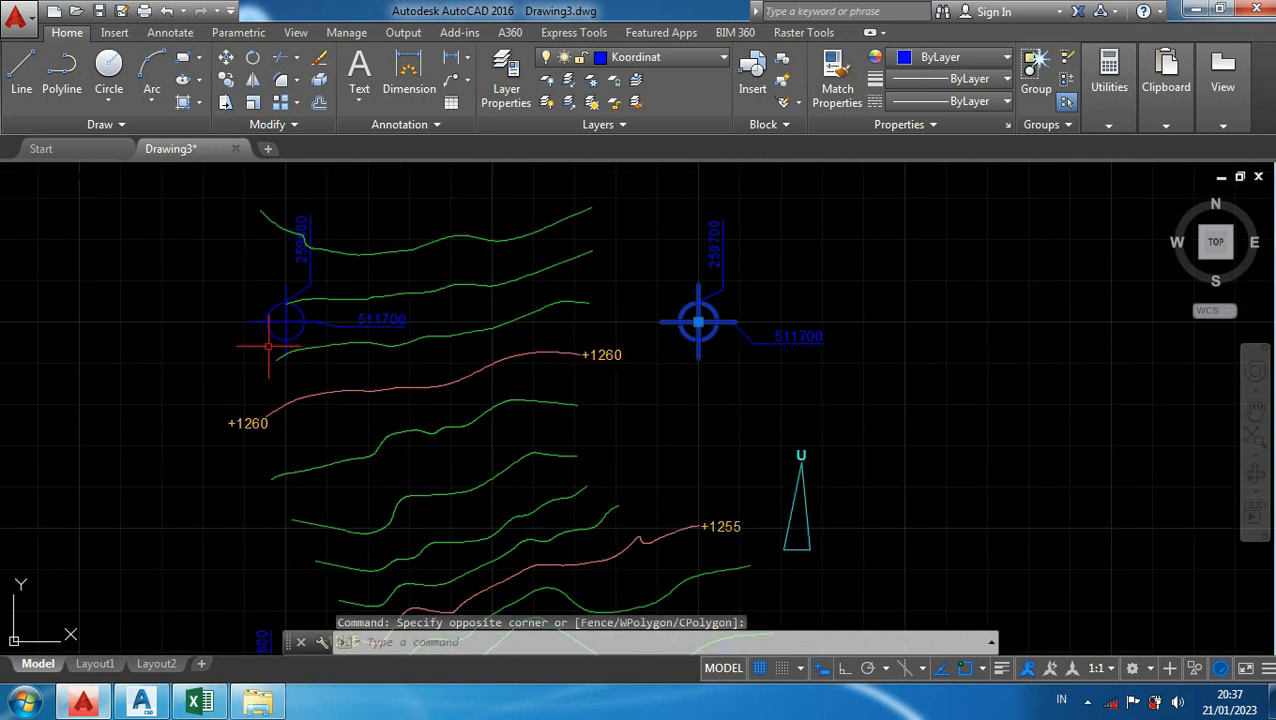
scroll(262, 346, "up", 5)
left_click(402, 331)
left_click(312, 323)
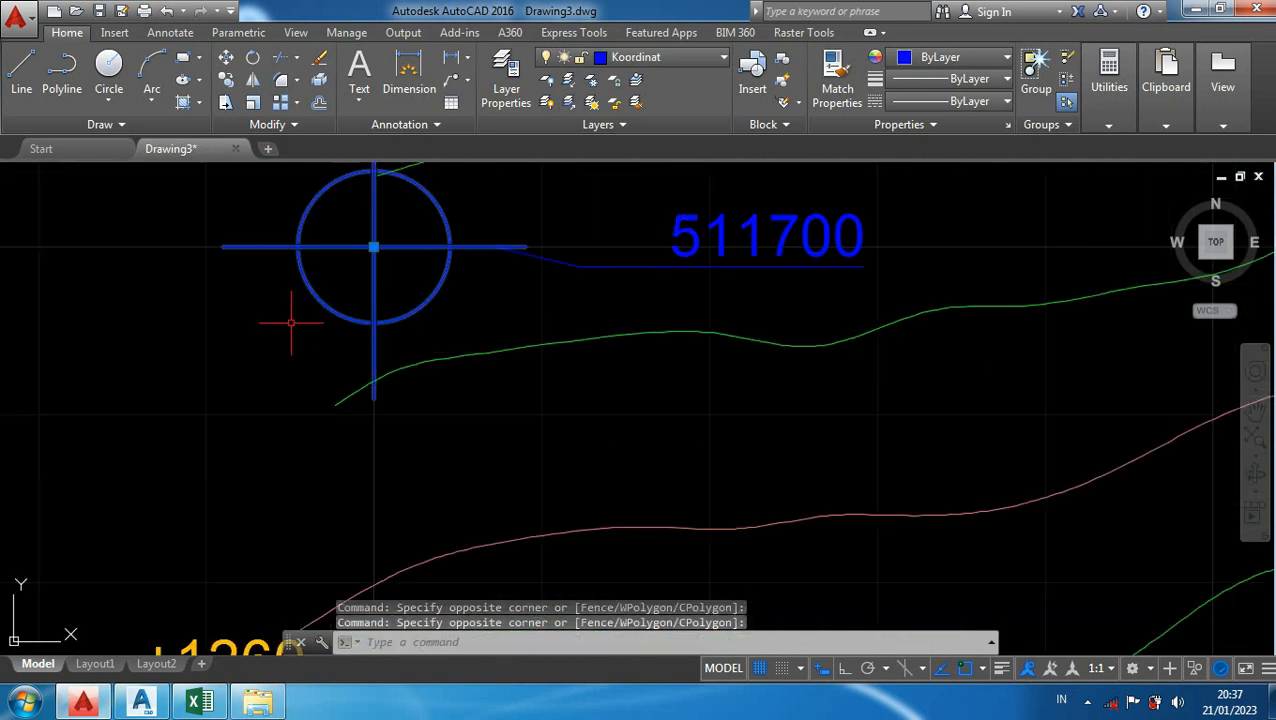
scroll(291, 322, "down", 4)
middle_click_drag(270, 400, 364, 273)
scroll(410, 440, "up", 5)
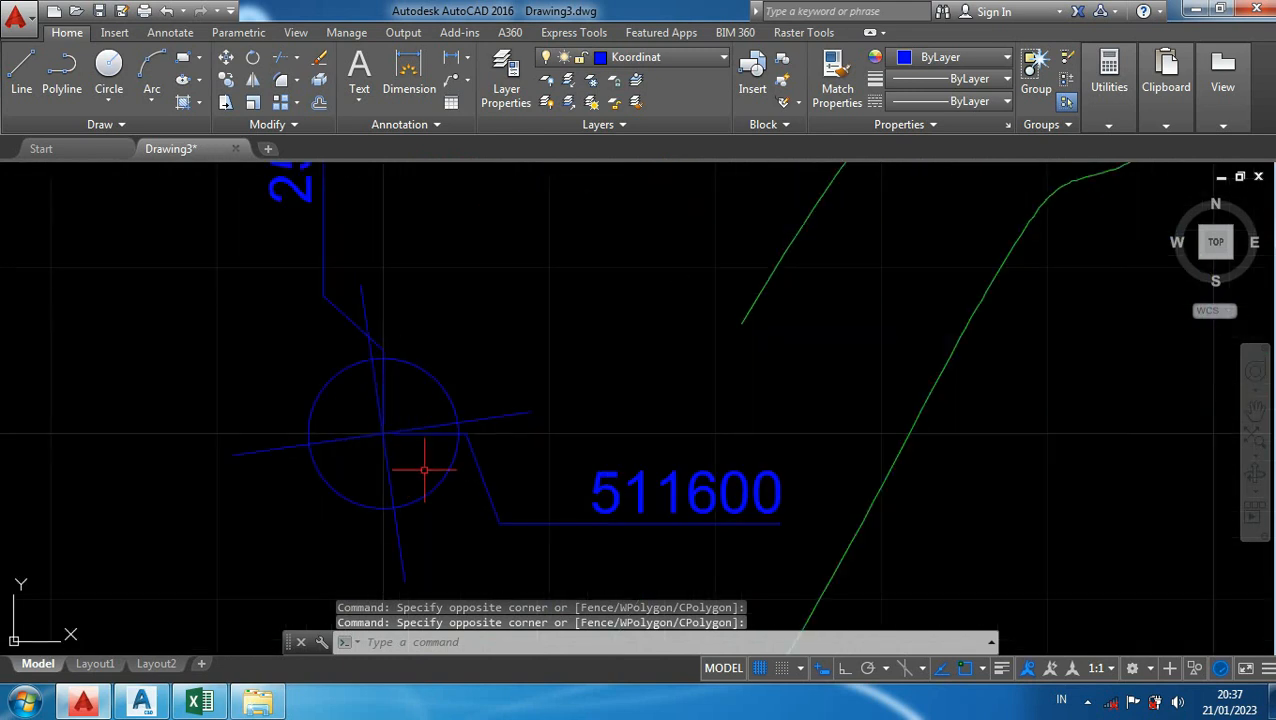
left_click(427, 524)
left_click(329, 490)
scroll(334, 484, "down", 4)
scroll(637, 489, "up", 4)
left_click(612, 521)
left_click(501, 493)
scroll(492, 495, "down", 8)
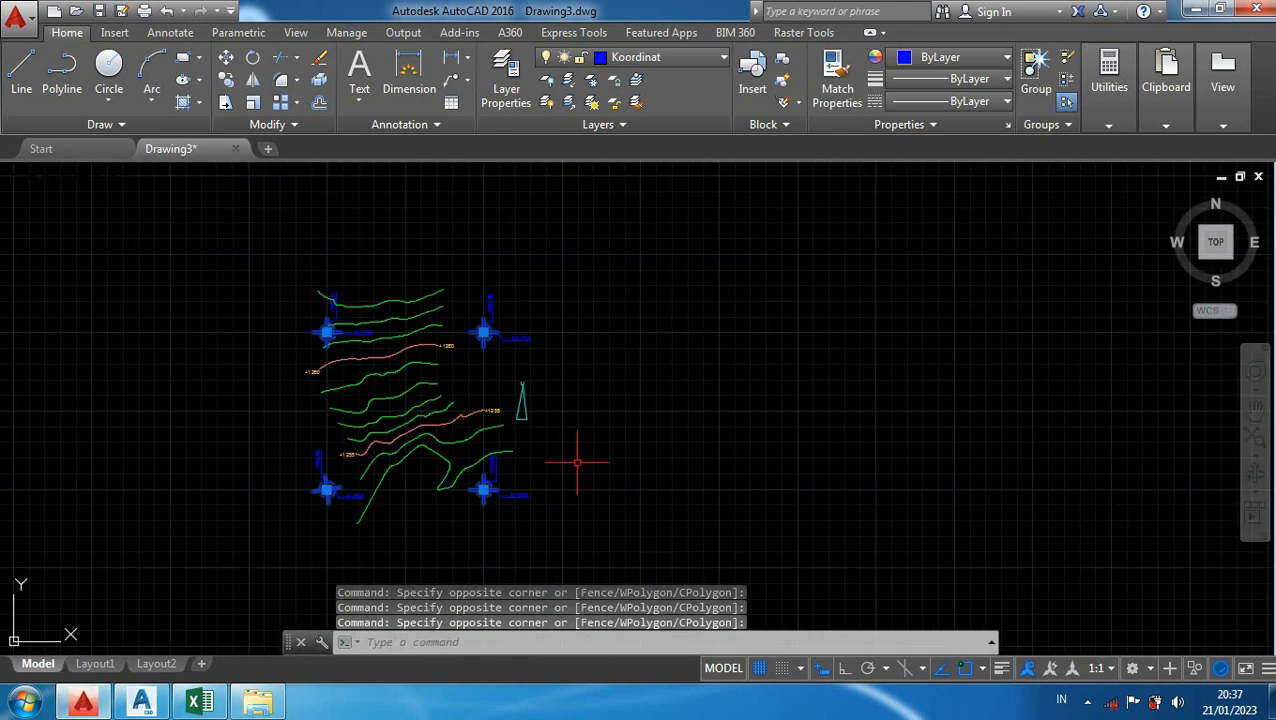
scroll(652, 361, "up", 2)
key("Delete")
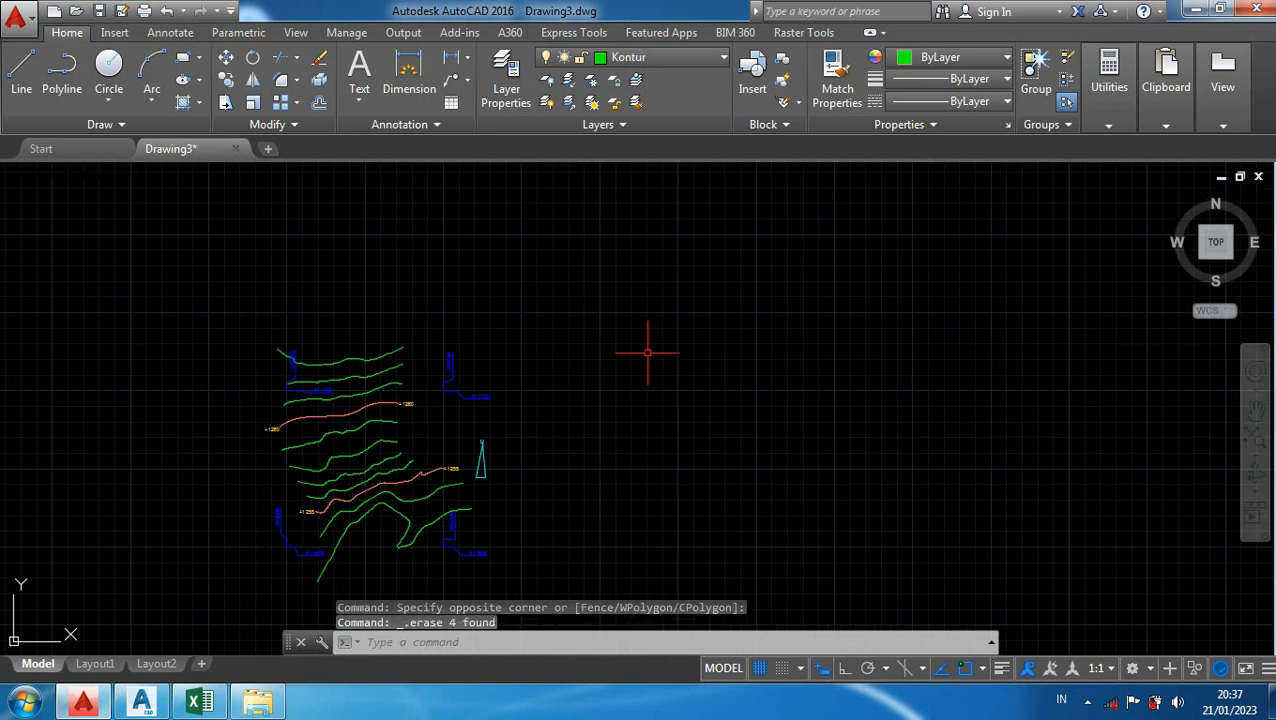
Step: Switch the drawing from the top view to the isometric home view, centred on the contours
scroll(408, 409, "up", 2)
scroll(450, 213, "up", 2)
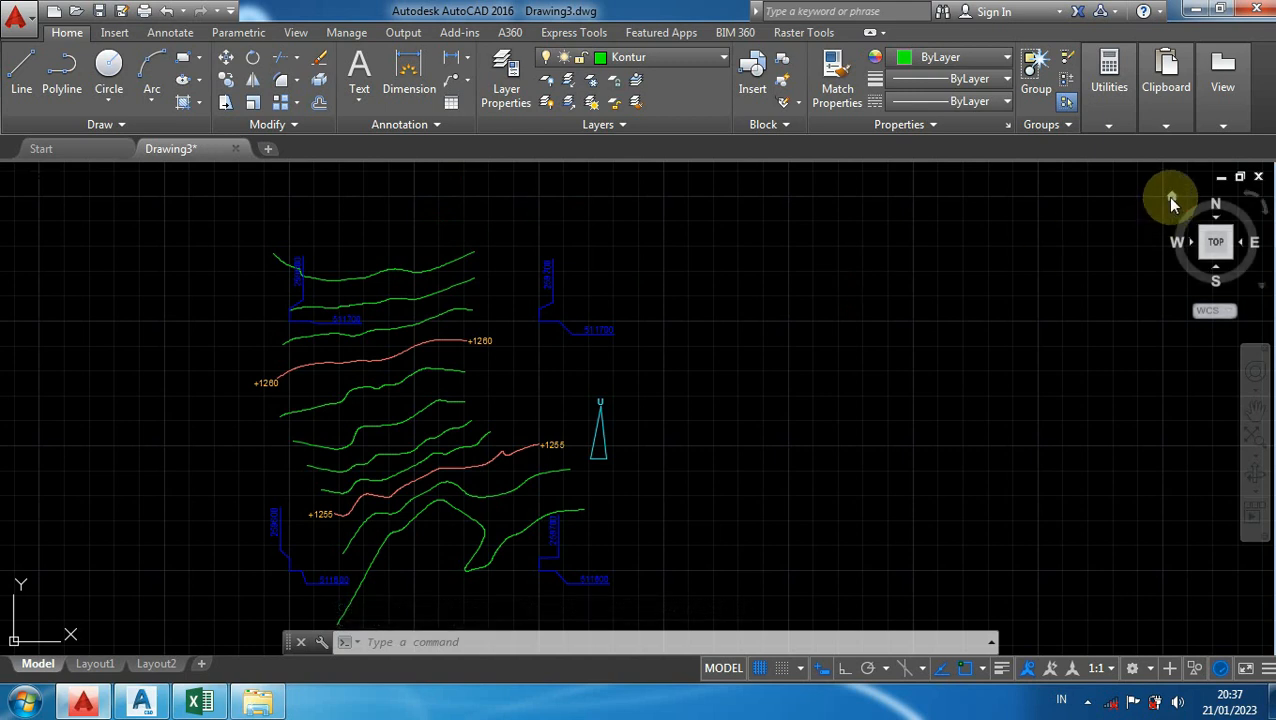
left_click(1172, 199)
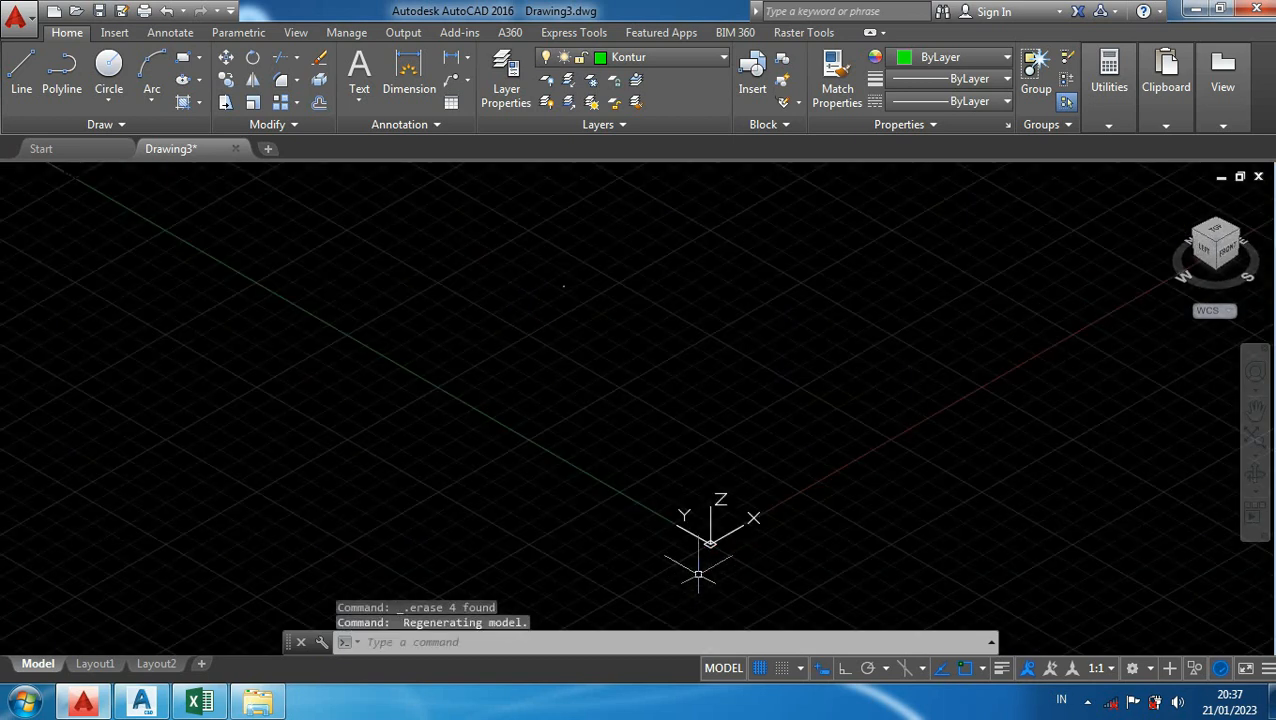
scroll(578, 299, "up", 5)
scroll(421, 308, "up", 8)
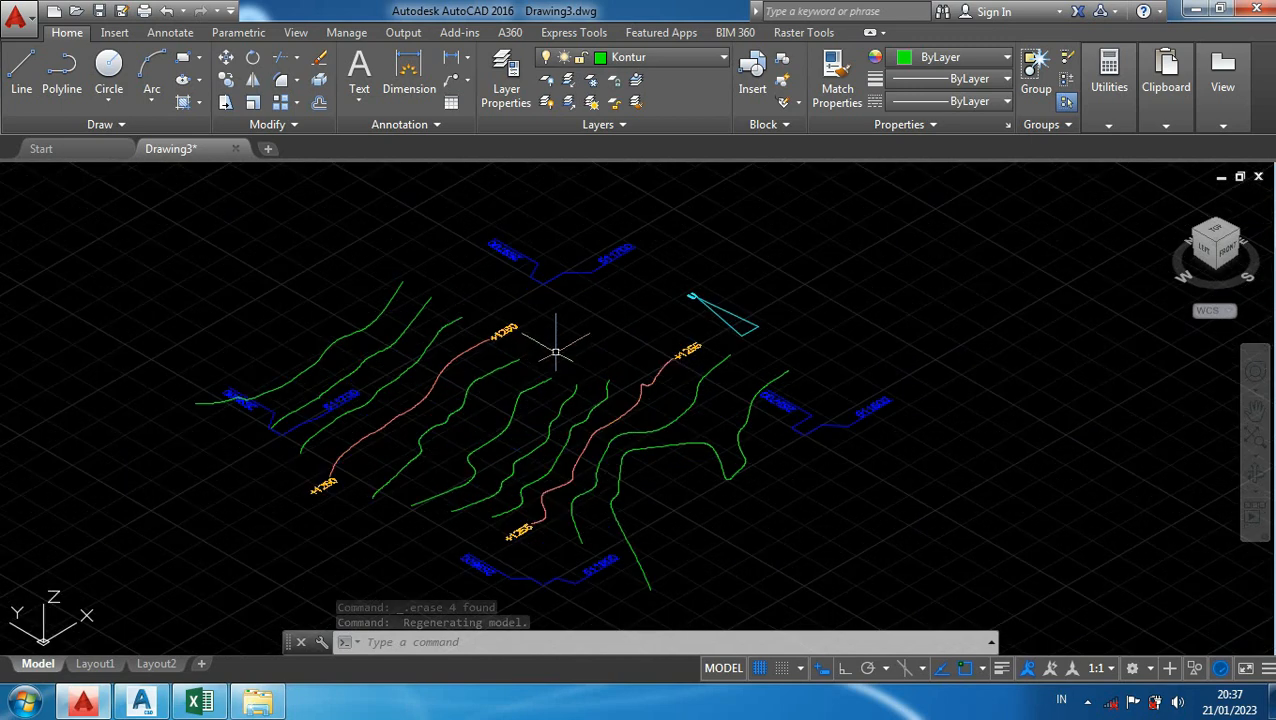
scroll(684, 345, "up", 3)
scroll(696, 343, "up", 5)
scroll(692, 345, "down", 4)
middle_click_drag(624, 407, 621, 353)
scroll(669, 333, "up", 3)
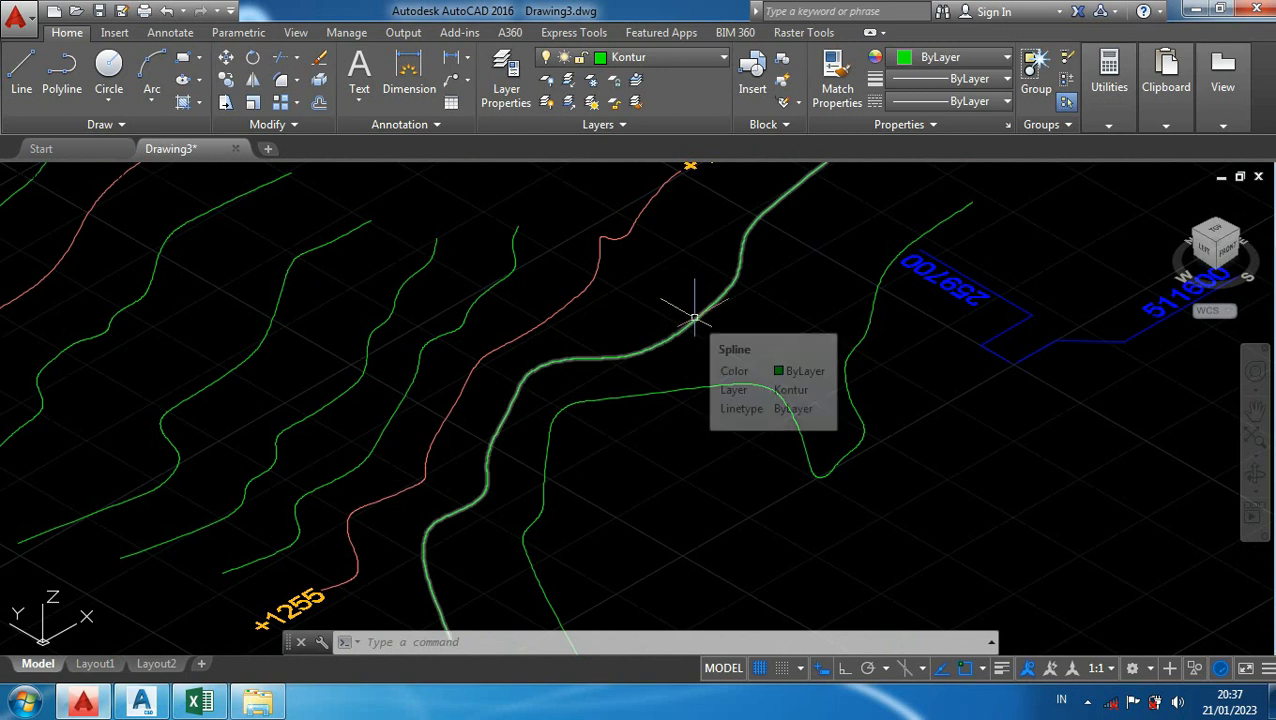
Step: Move the outermost green contour beside the 259700/511600 label 1253 units up along Z from its endpoint, with Ortho on
left_click(745, 383)
scroll(735, 440, "down", 3)
scroll(842, 390, "up", 3)
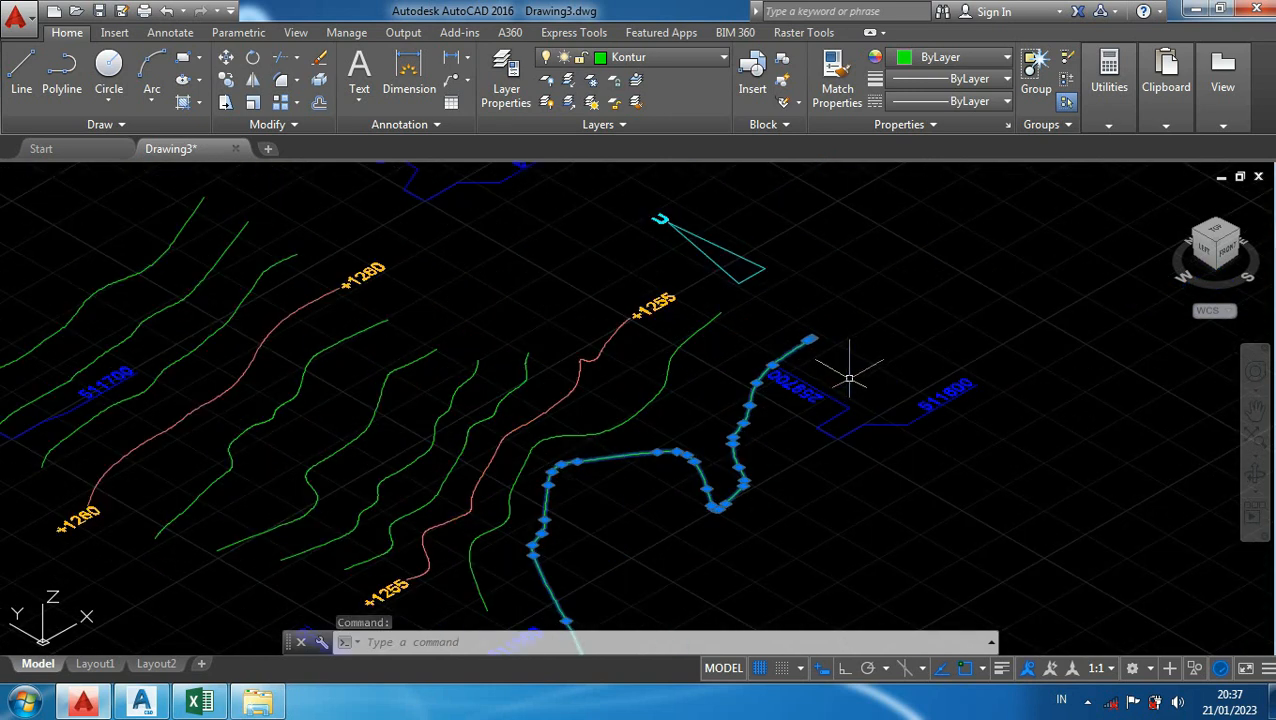
type("m")
key("Return")
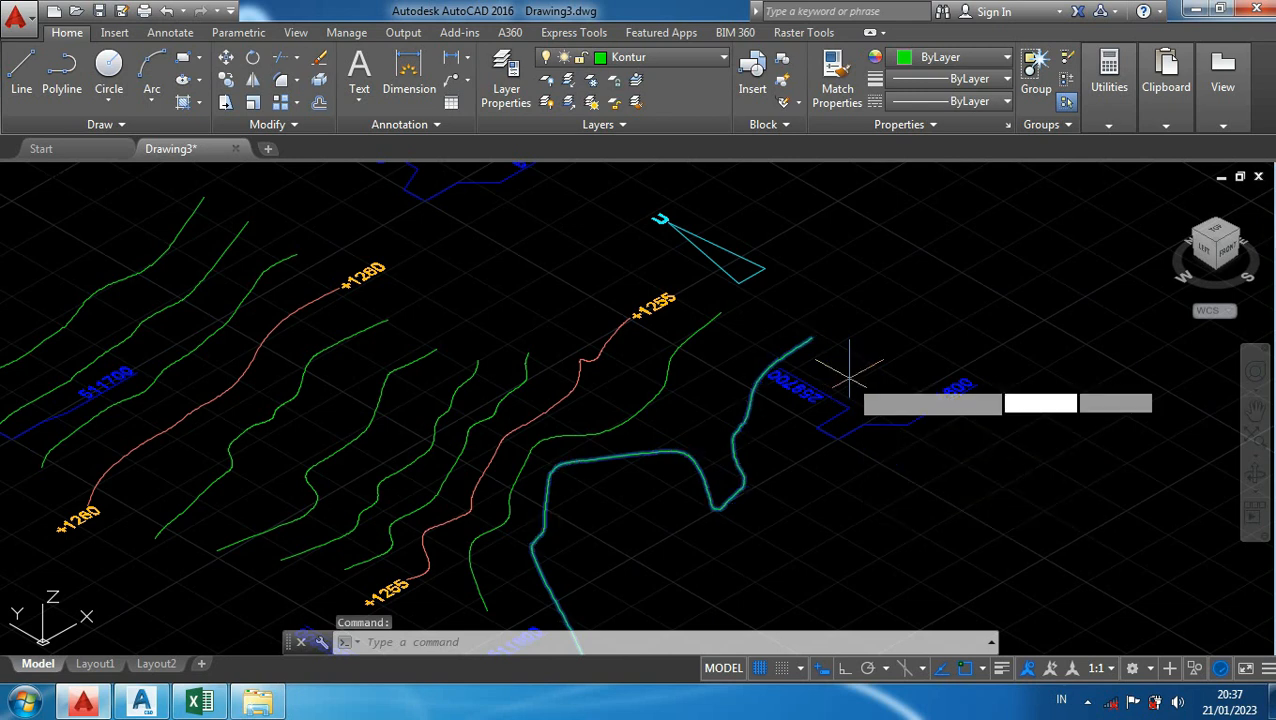
left_click(815, 338)
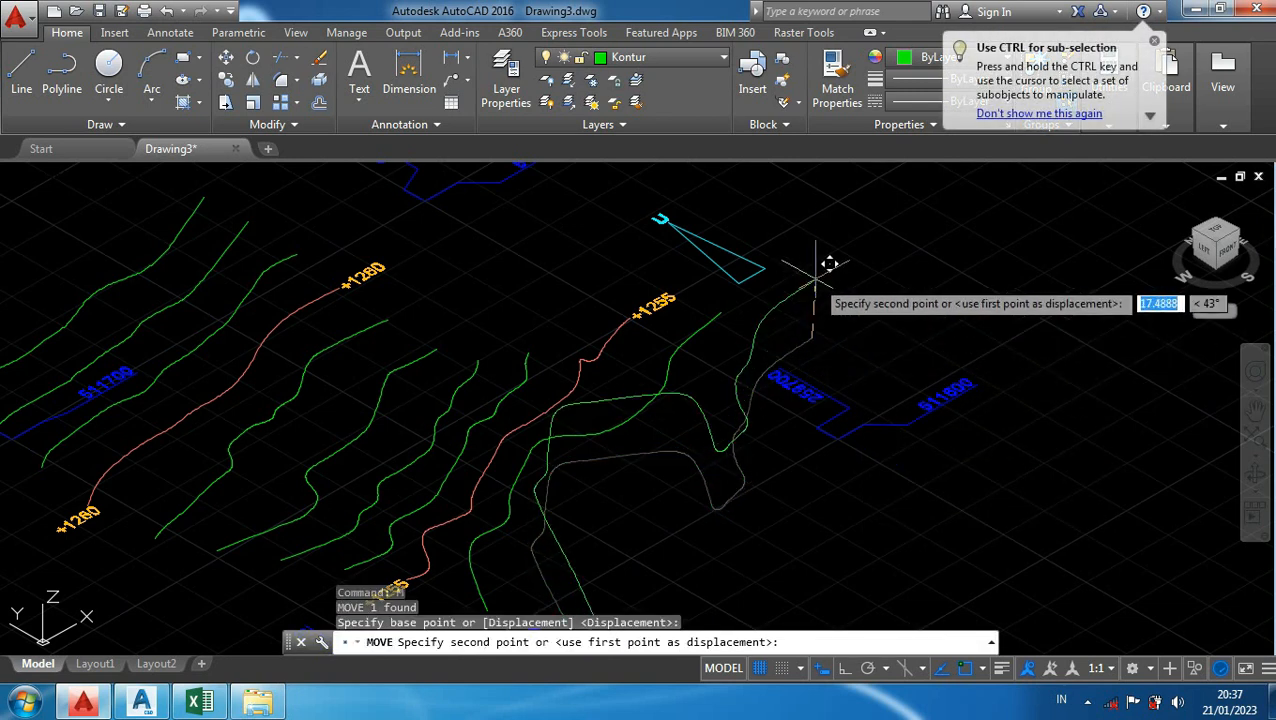
key("F8")
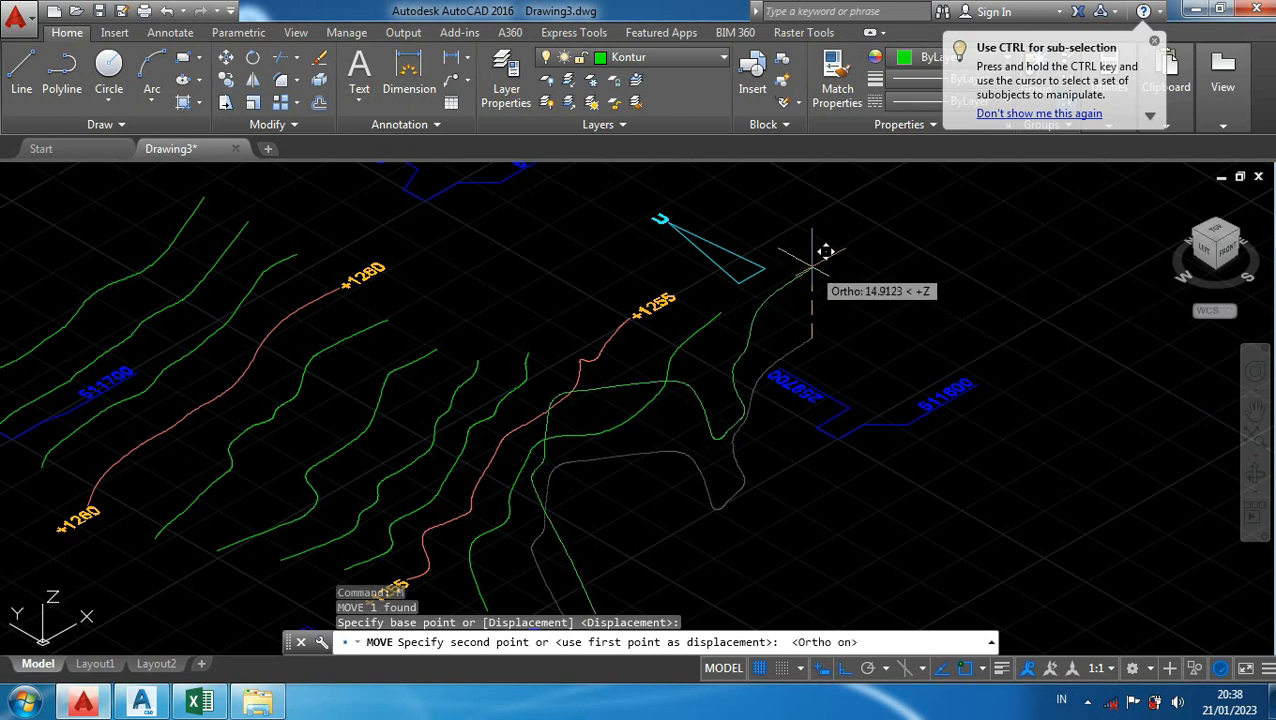
type("1253")
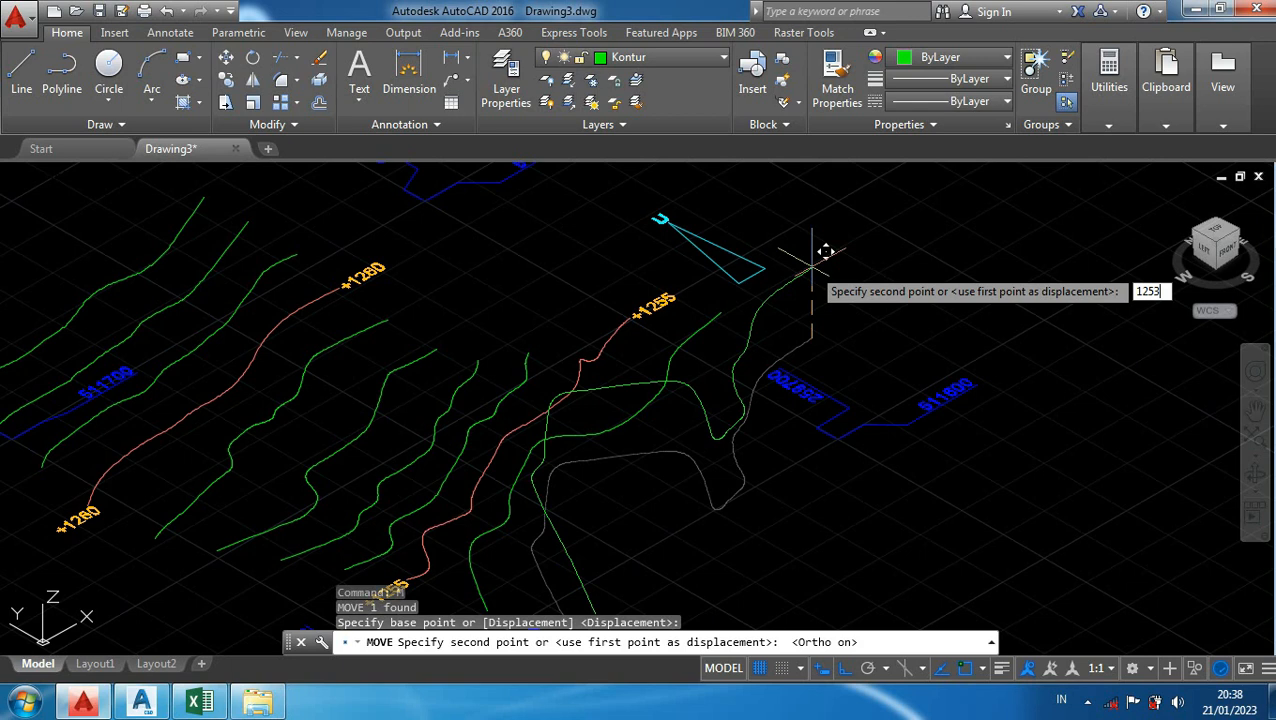
key("Return")
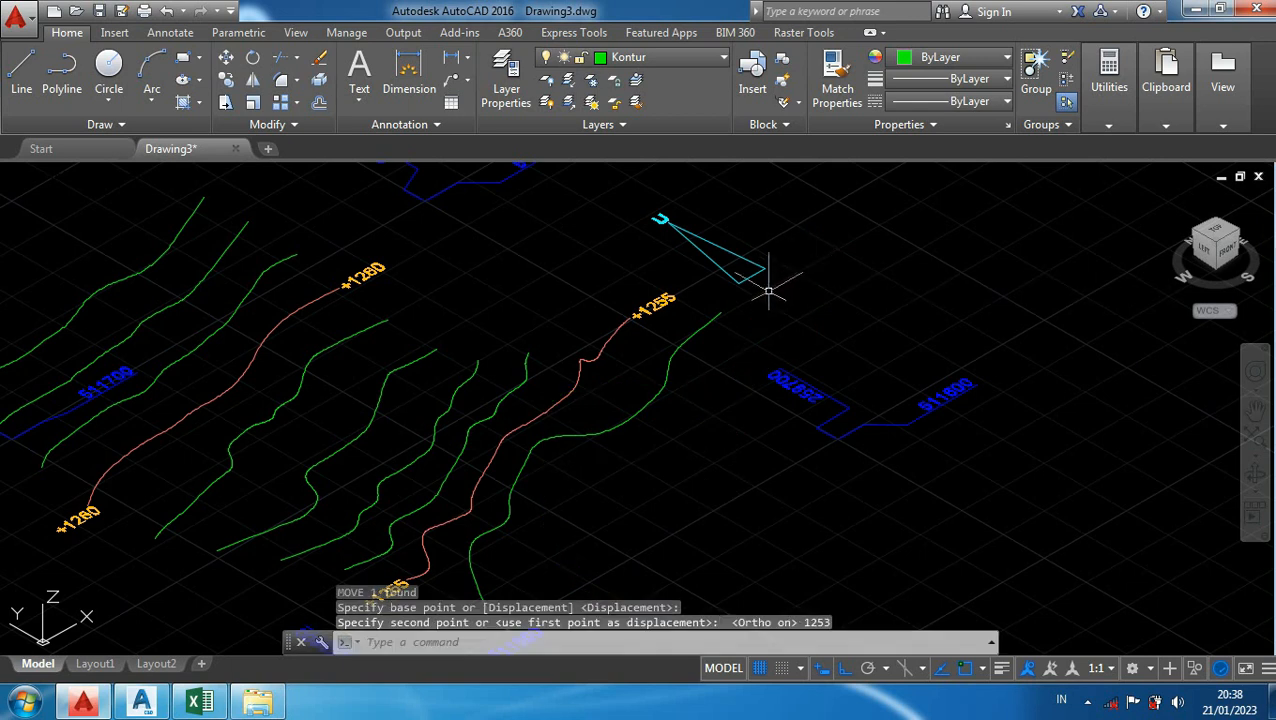
Step: Move the green contour just outside the +1255 contour 1254 units up along Z from its endpoint
left_click(704, 326)
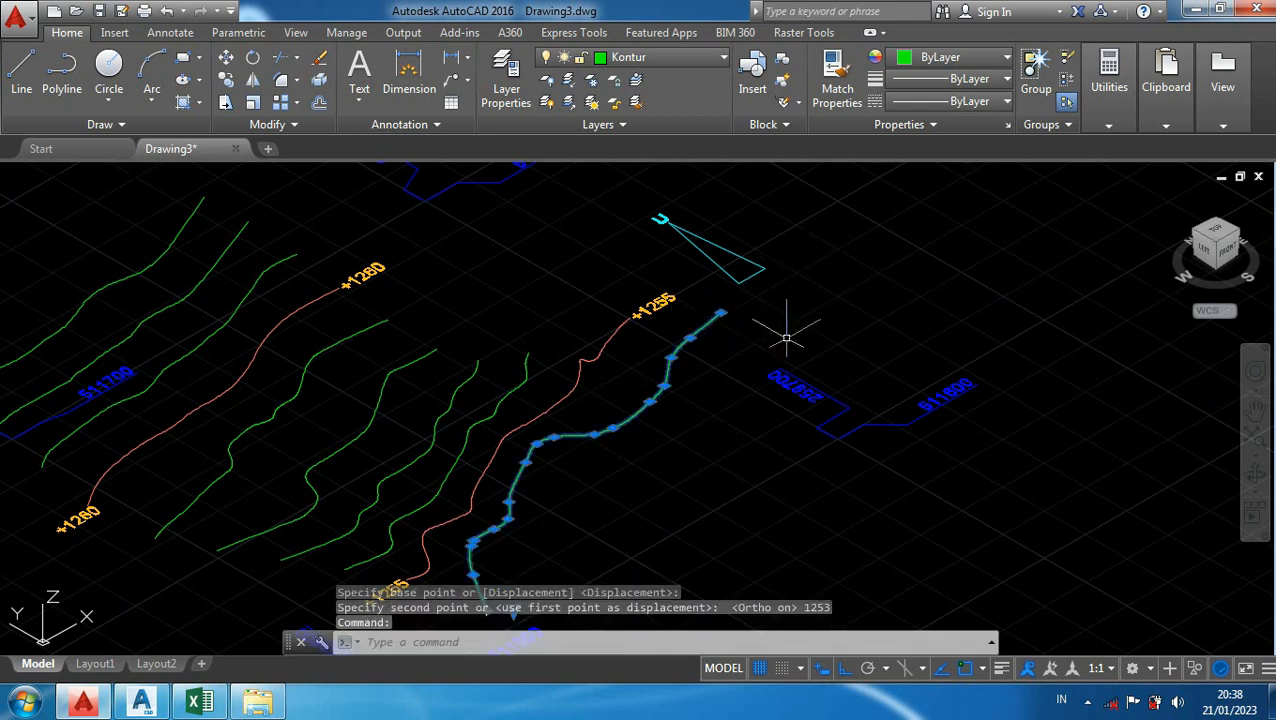
type("m")
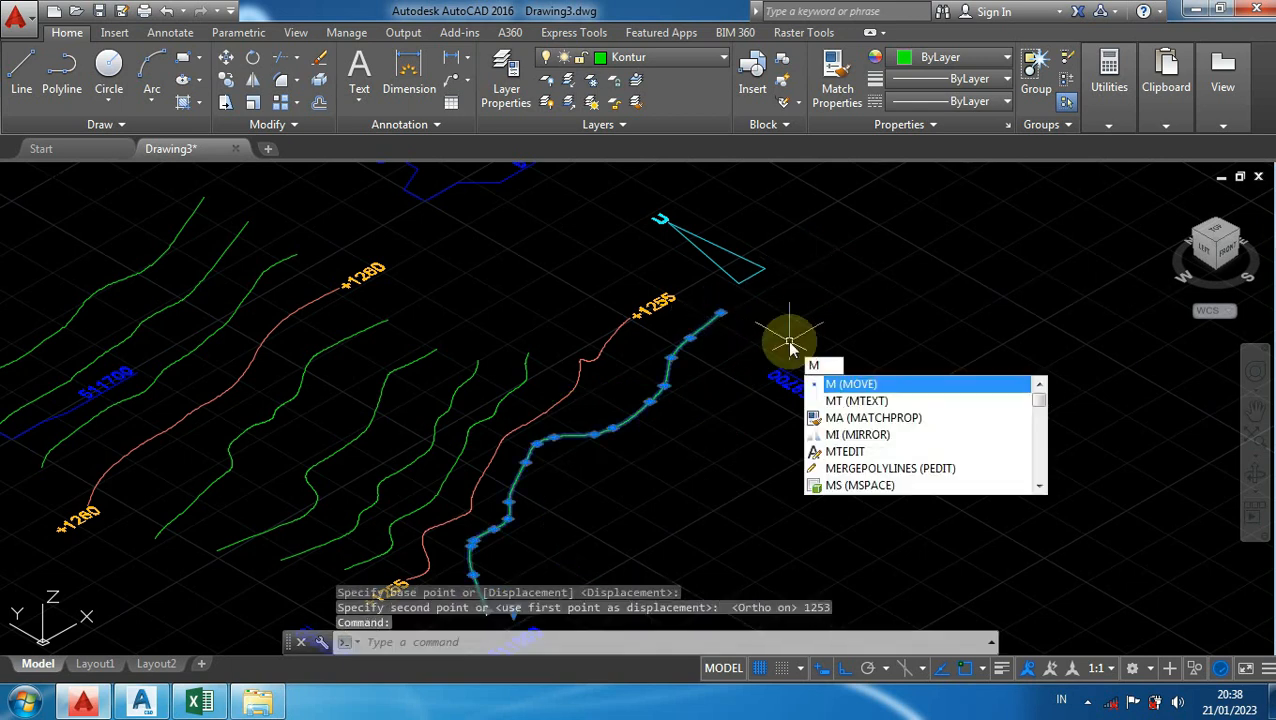
key("Return")
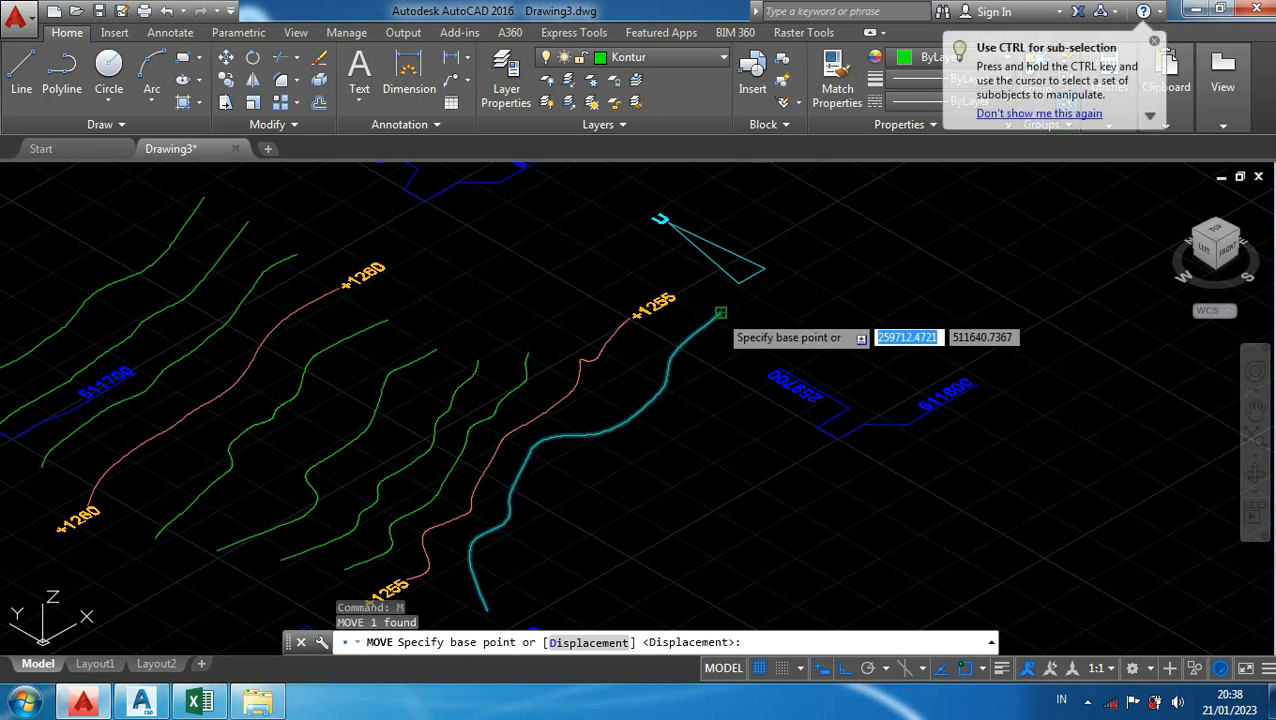
left_click(719, 314)
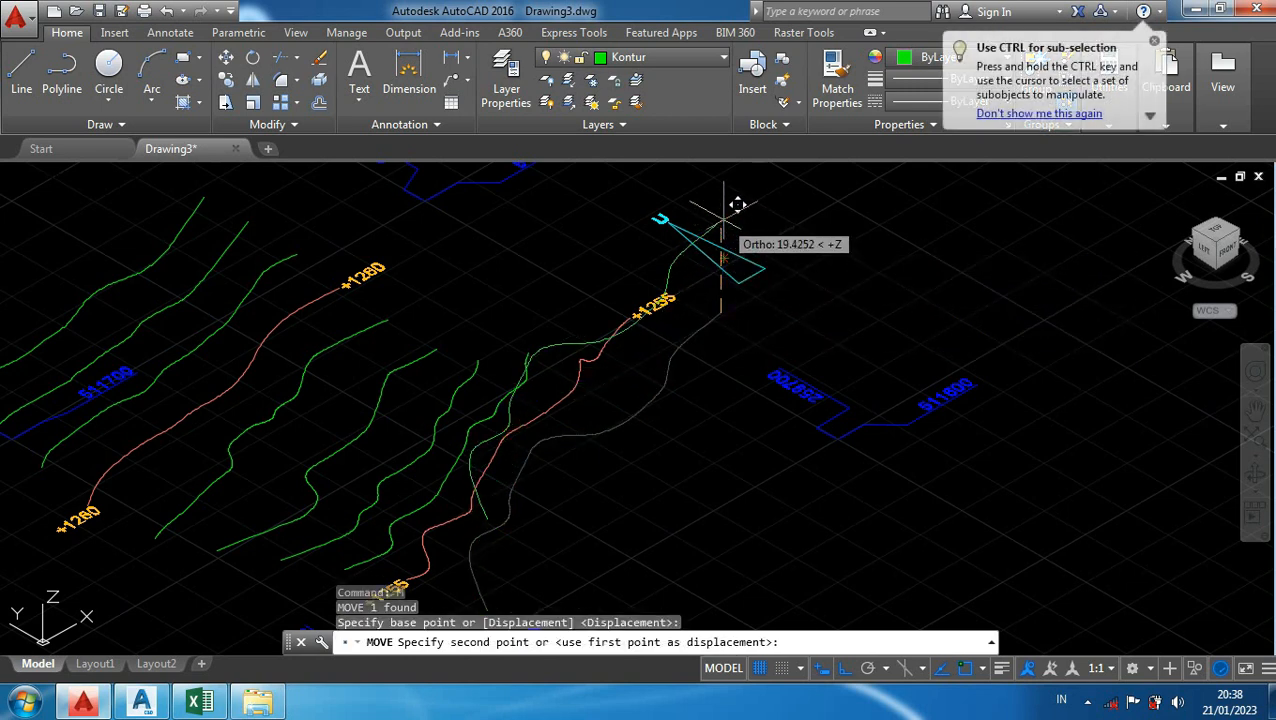
type("1254")
key("Return")
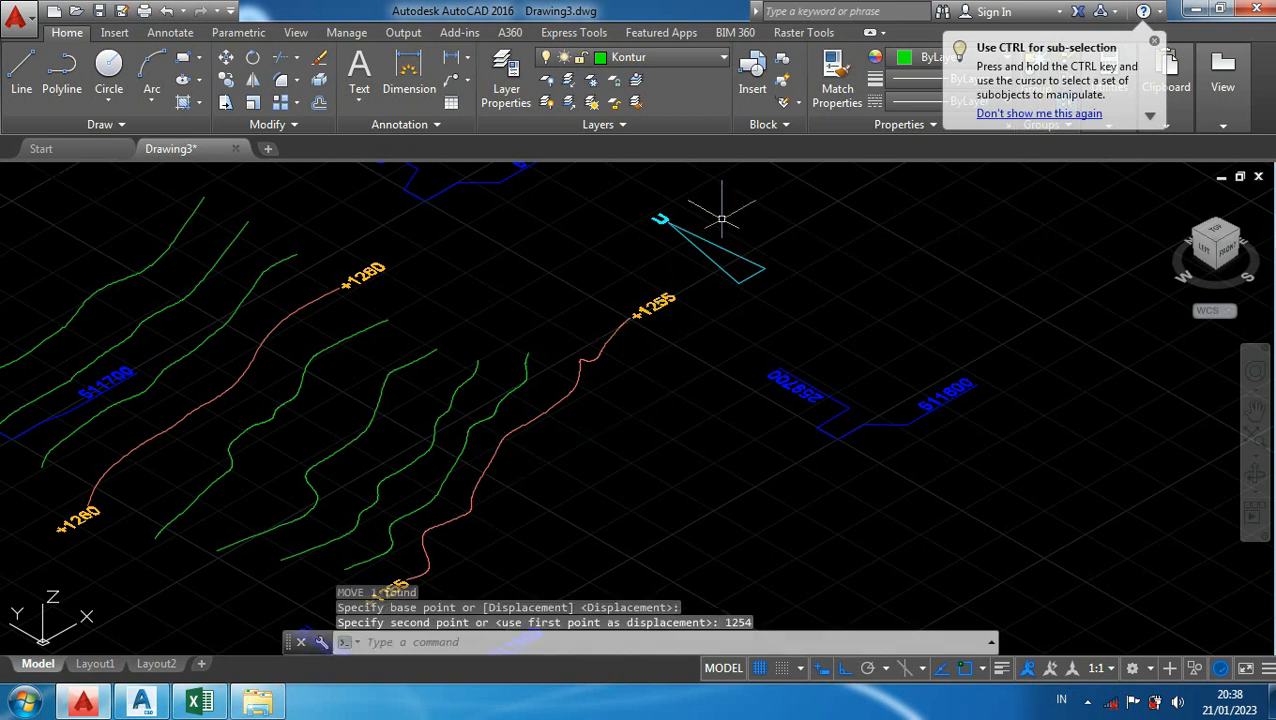
Step: Move the red contour labelled +1255 up along Z by 1255 units, using its endpoint beside the label as base point
scroll(640, 330, "up", 5)
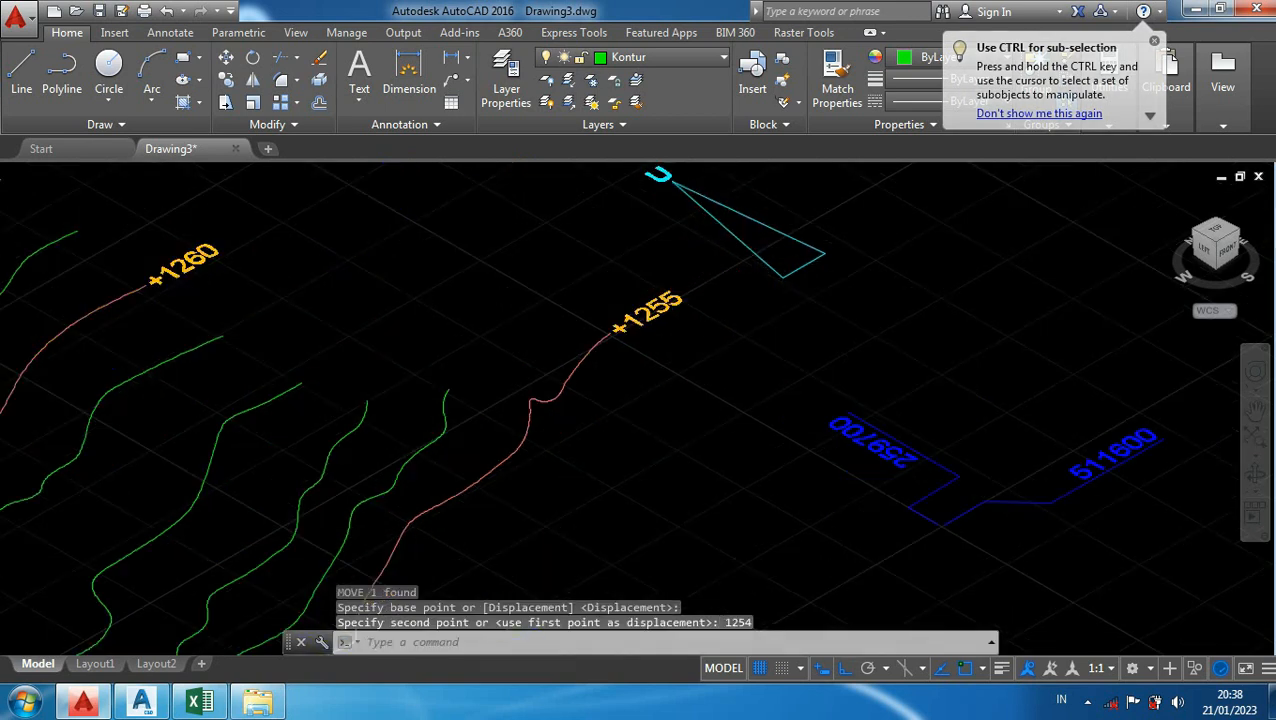
left_click(562, 368)
scroll(605, 395, "down", 2)
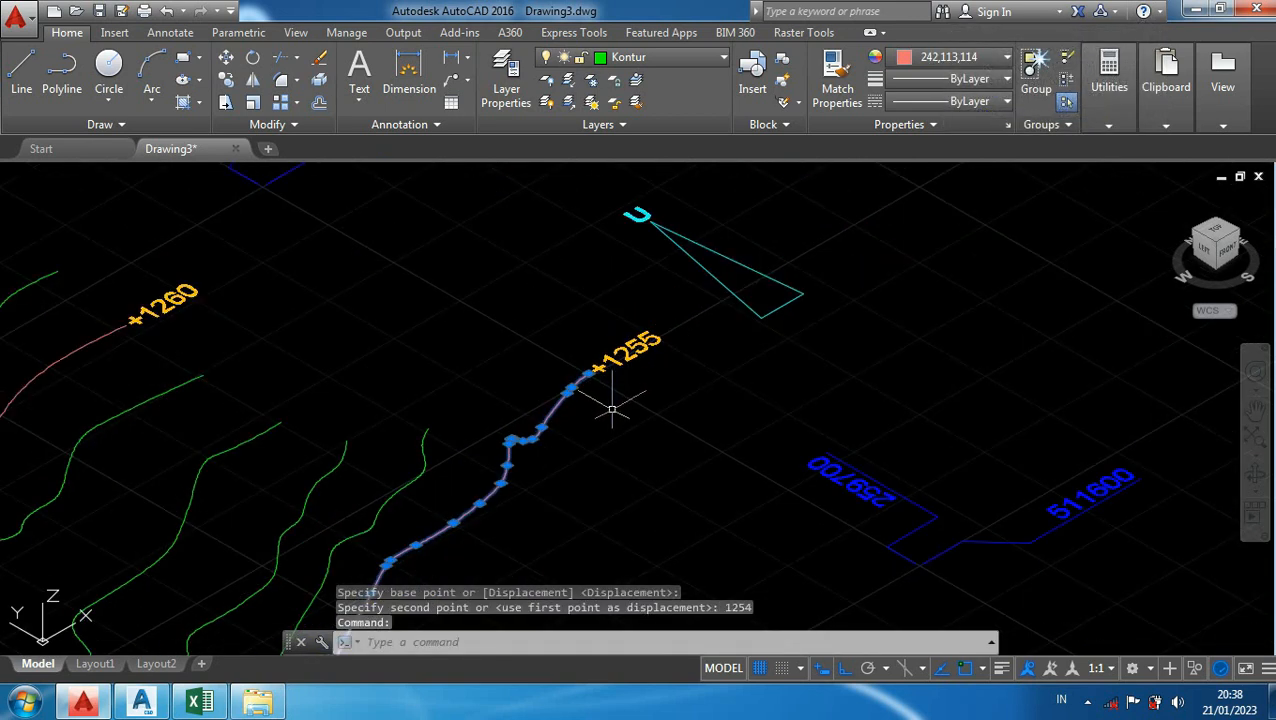
type("M")
key("Return")
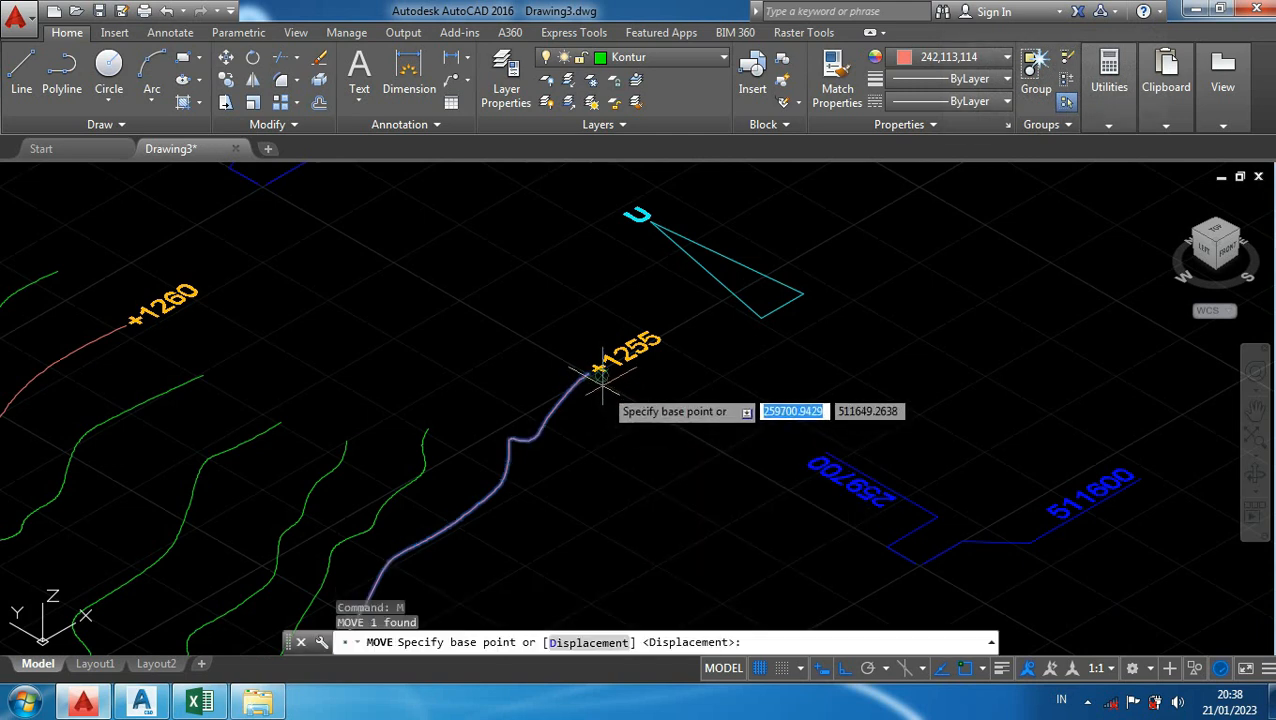
left_click(590, 369)
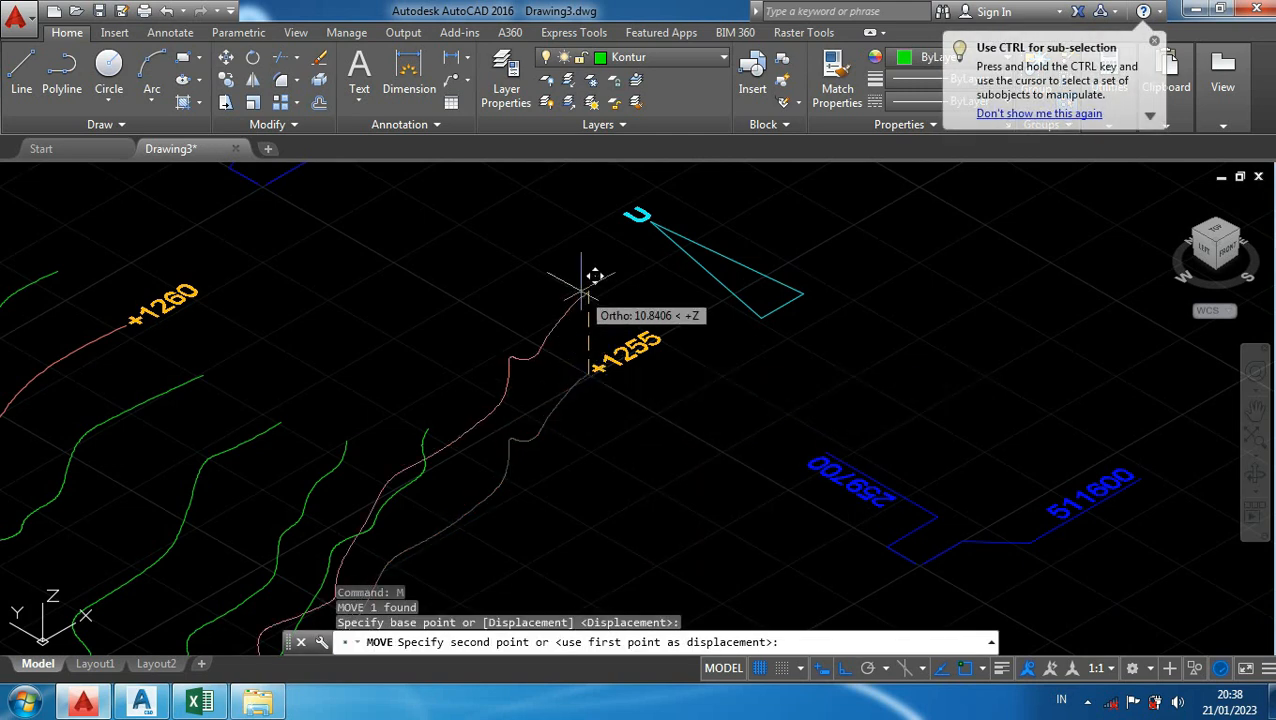
type("1255")
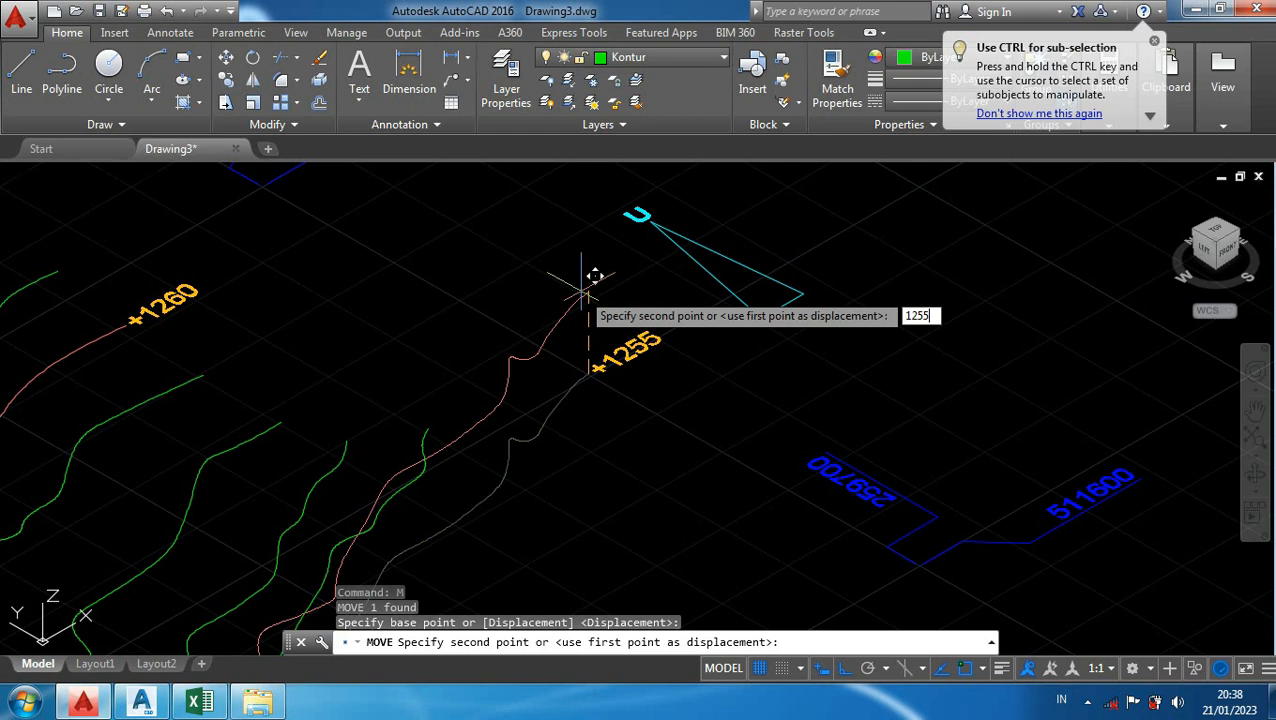
key("Return")
Step: Move the last green contour left at ground level, beside the 259600/511700 labels, 1263 units up along Z from its endpoint
scroll(600, 385, "down", 3)
middle_click_drag(584, 434, 752, 382)
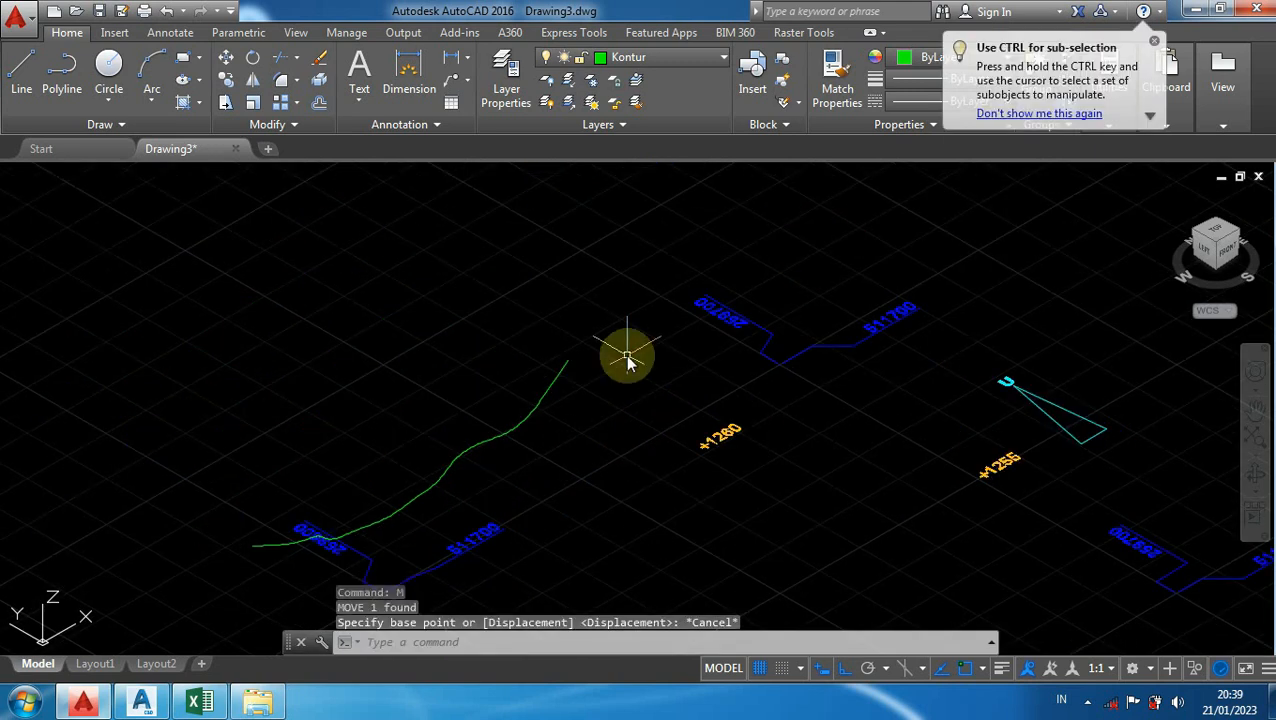
type("m")
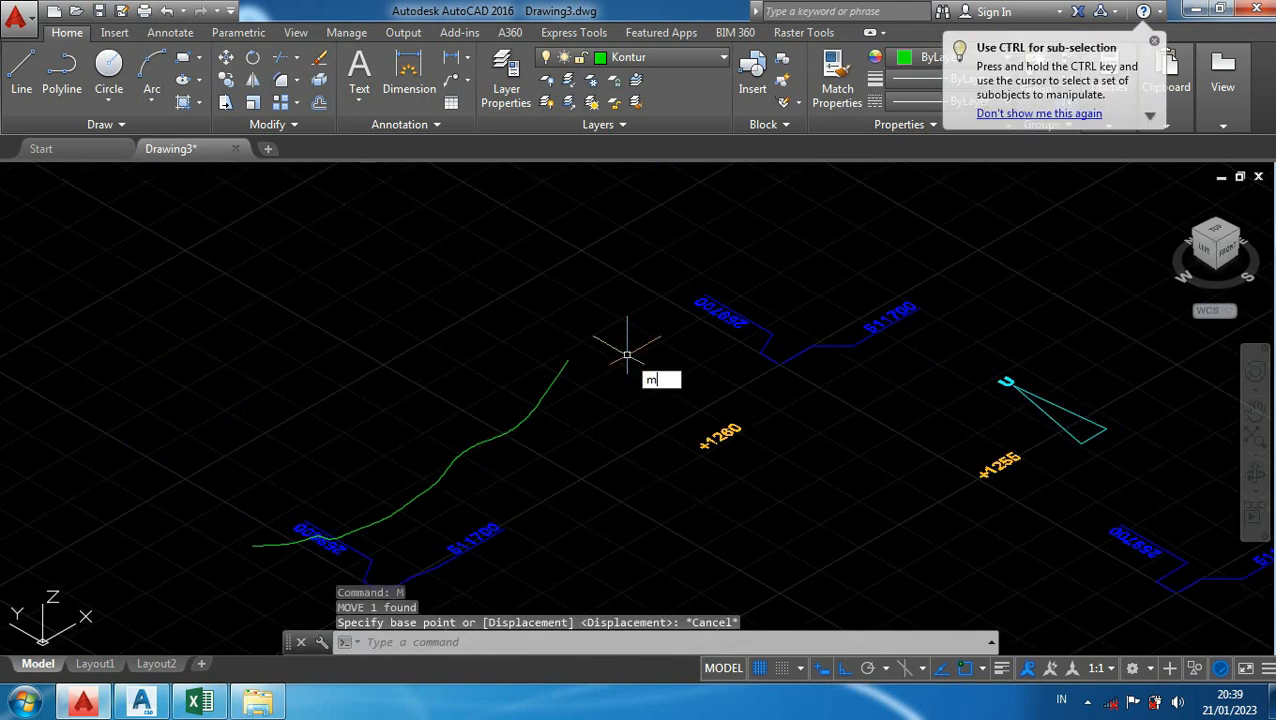
key("Return")
left_click(568, 364)
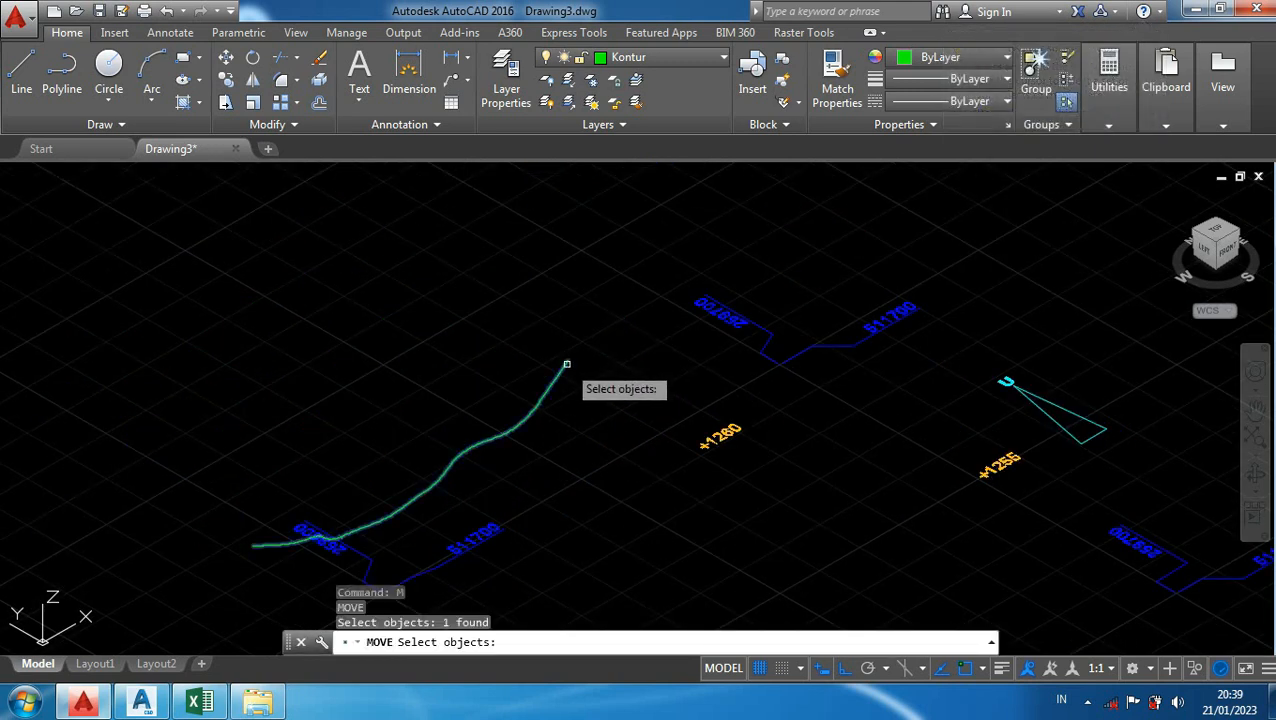
key("Return")
left_click(568, 362)
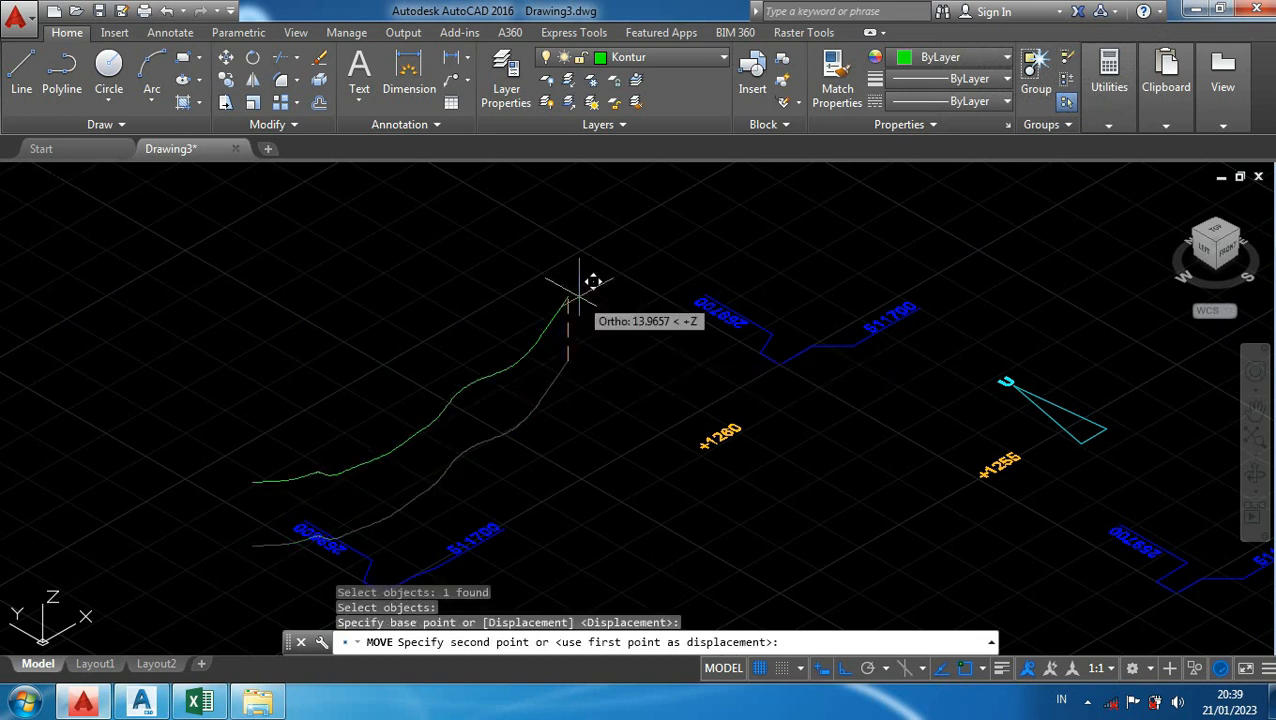
type("1263")
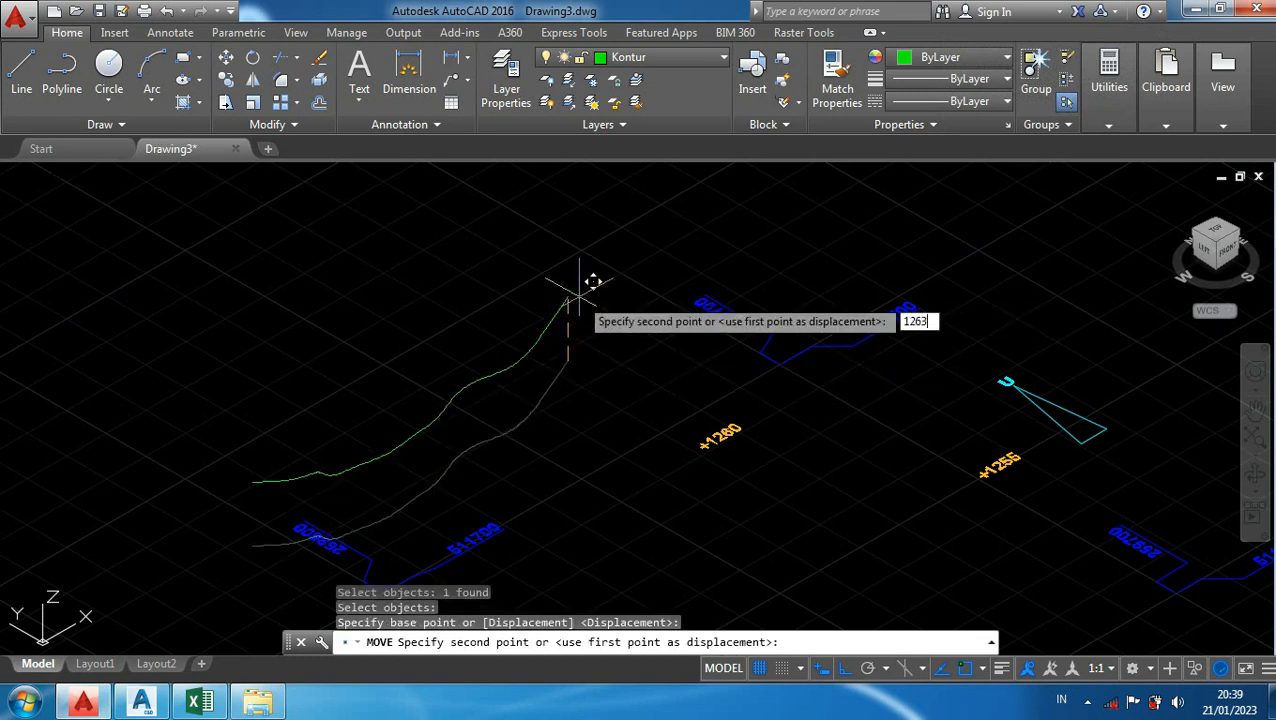
key("Return")
Step: Locate the raised contours high above the coordinate labels and examine the whole set in the isometric view
scroll(578, 313, "down", 4)
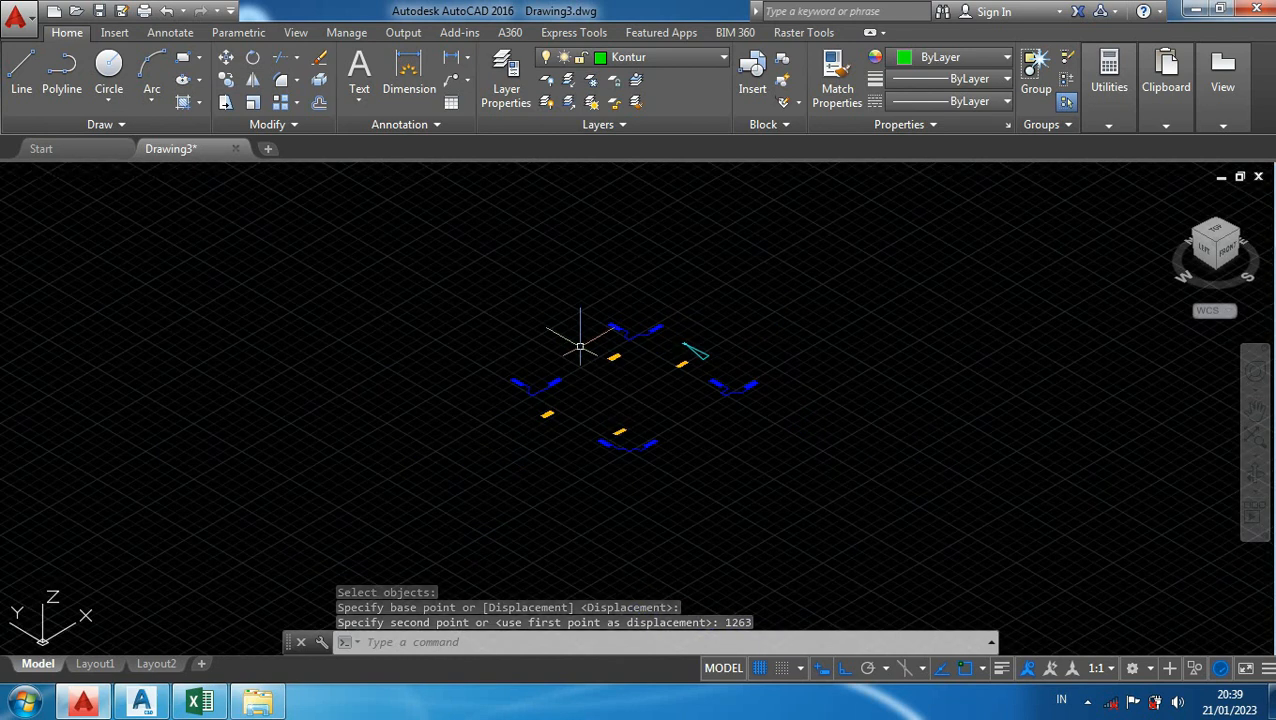
scroll(581, 440, "down", 3)
middle_click_drag(588, 338, 597, 505)
scroll(584, 404, "down", 2)
scroll(583, 307, "up", 3)
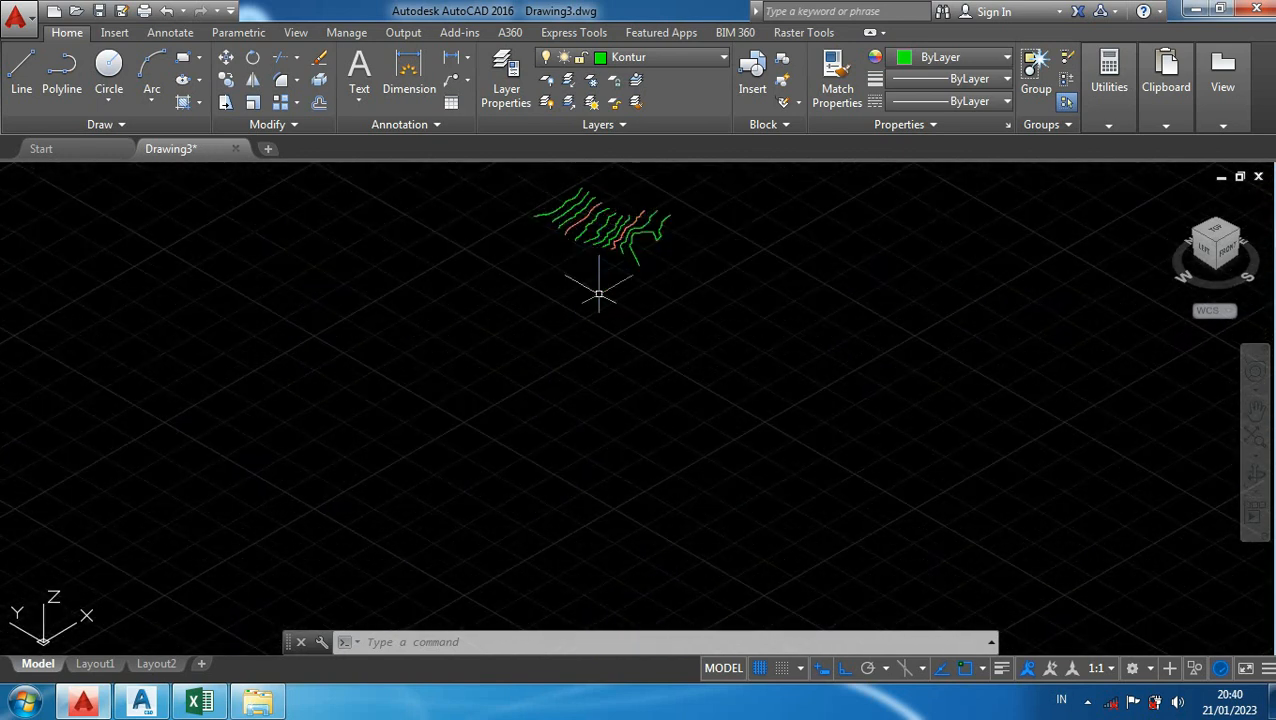
middle_click_drag(598, 288, 578, 470)
scroll(578, 347, "up", 3)
scroll(579, 399, "up", 4)
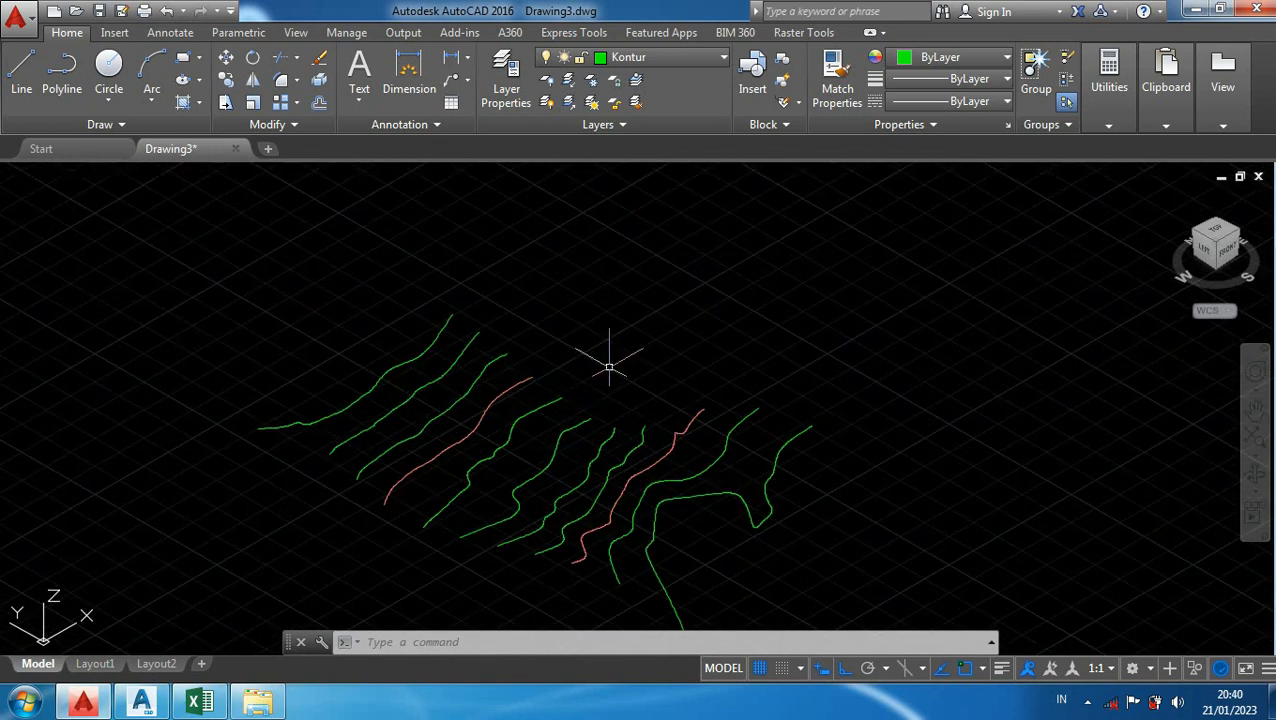
Step: Query the endpoint coordinates of the two outermost green contours, the adjacent red contour and the green one after it with ID
type("id")
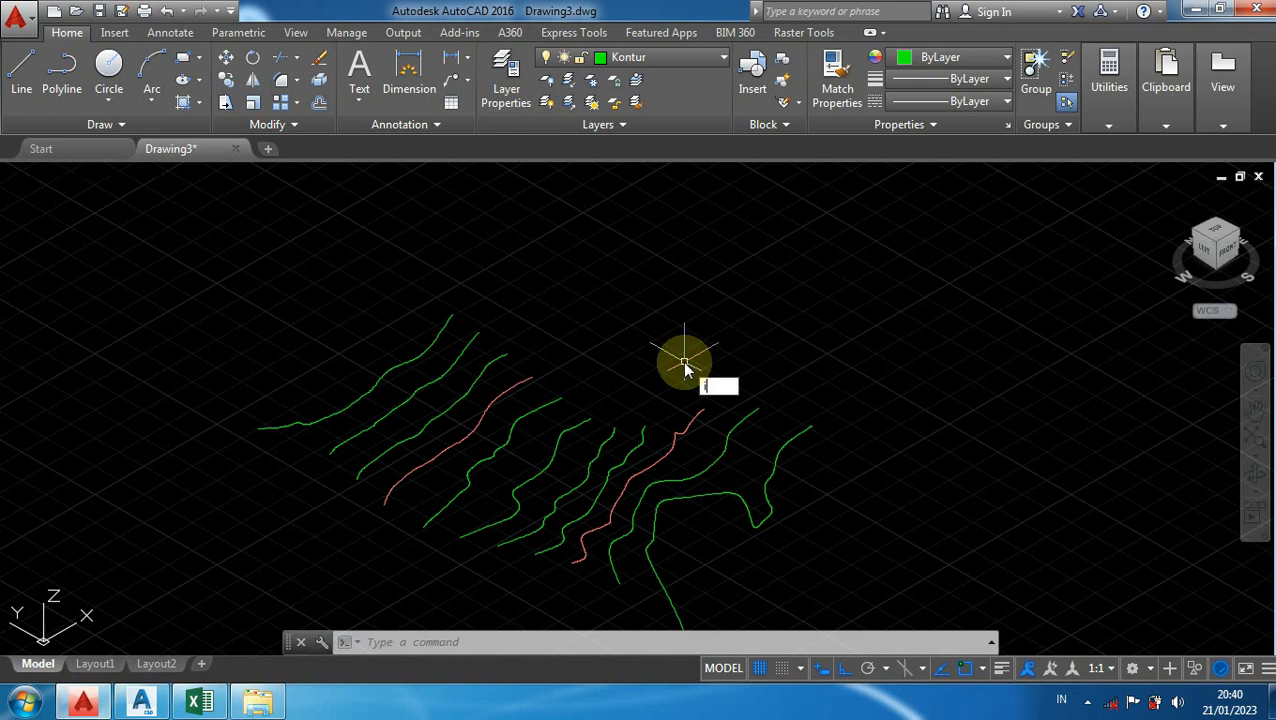
key("Return")
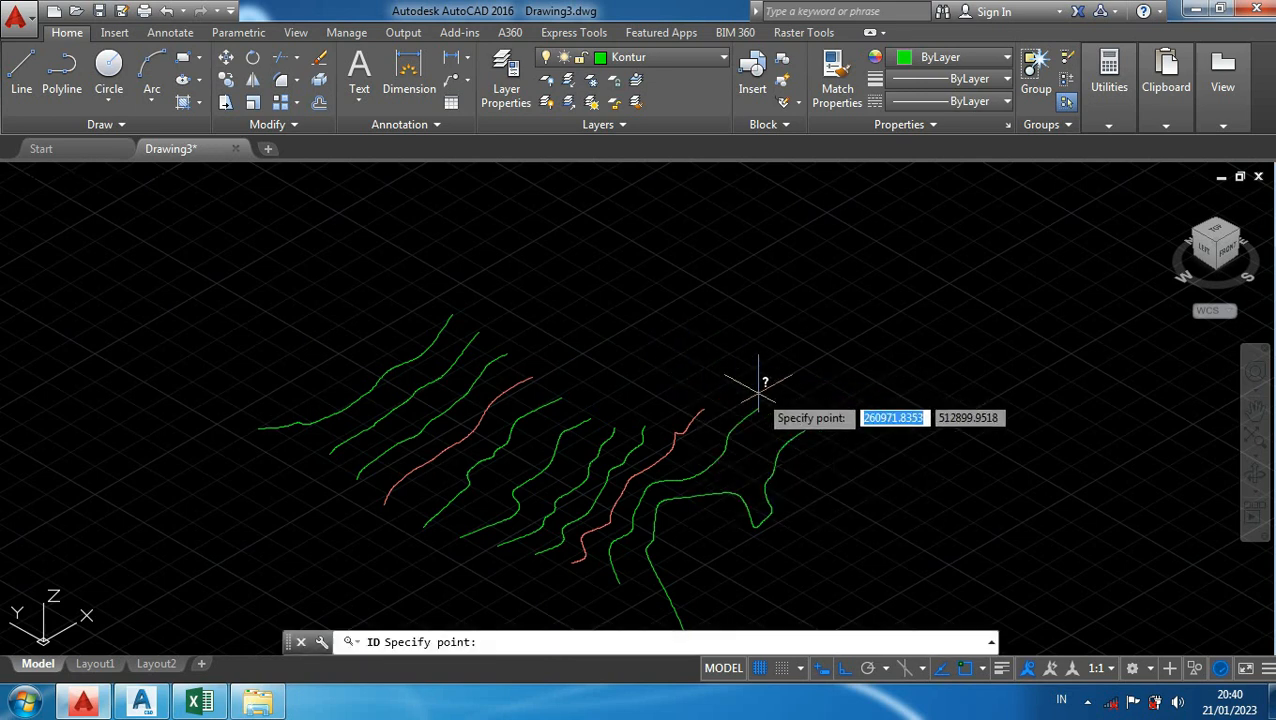
left_click(809, 429)
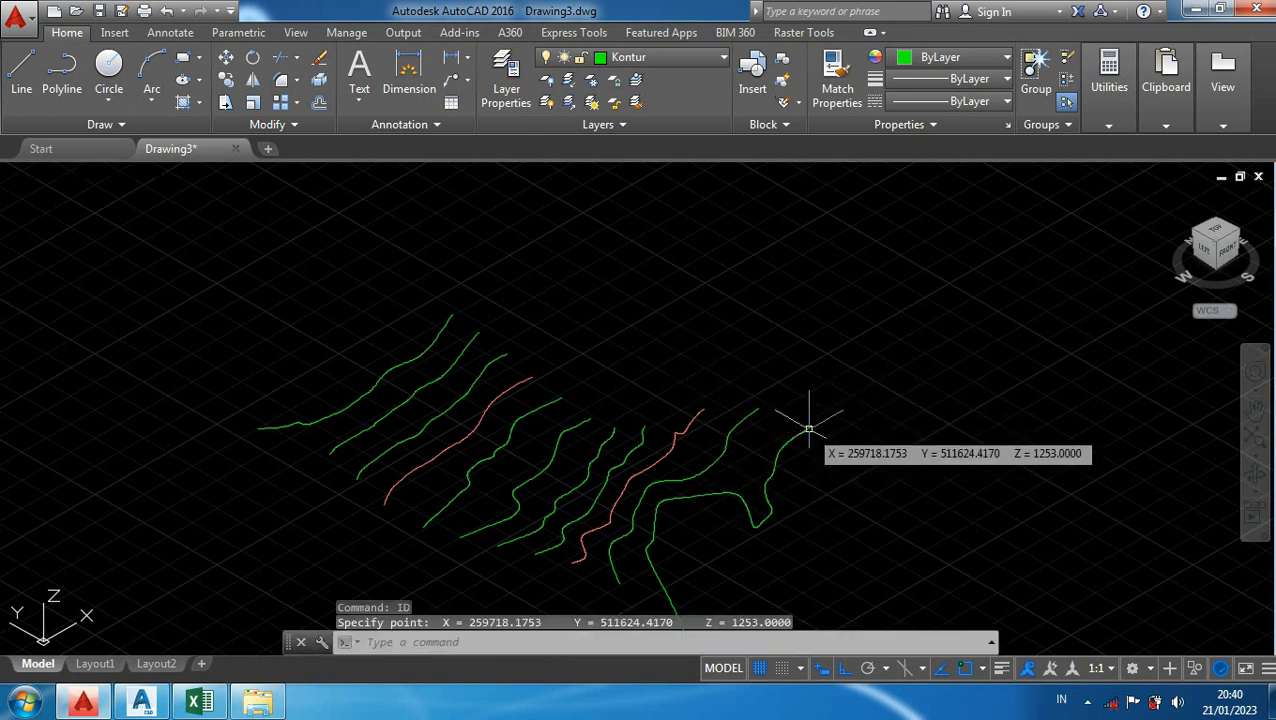
key("Return")
left_click(760, 411)
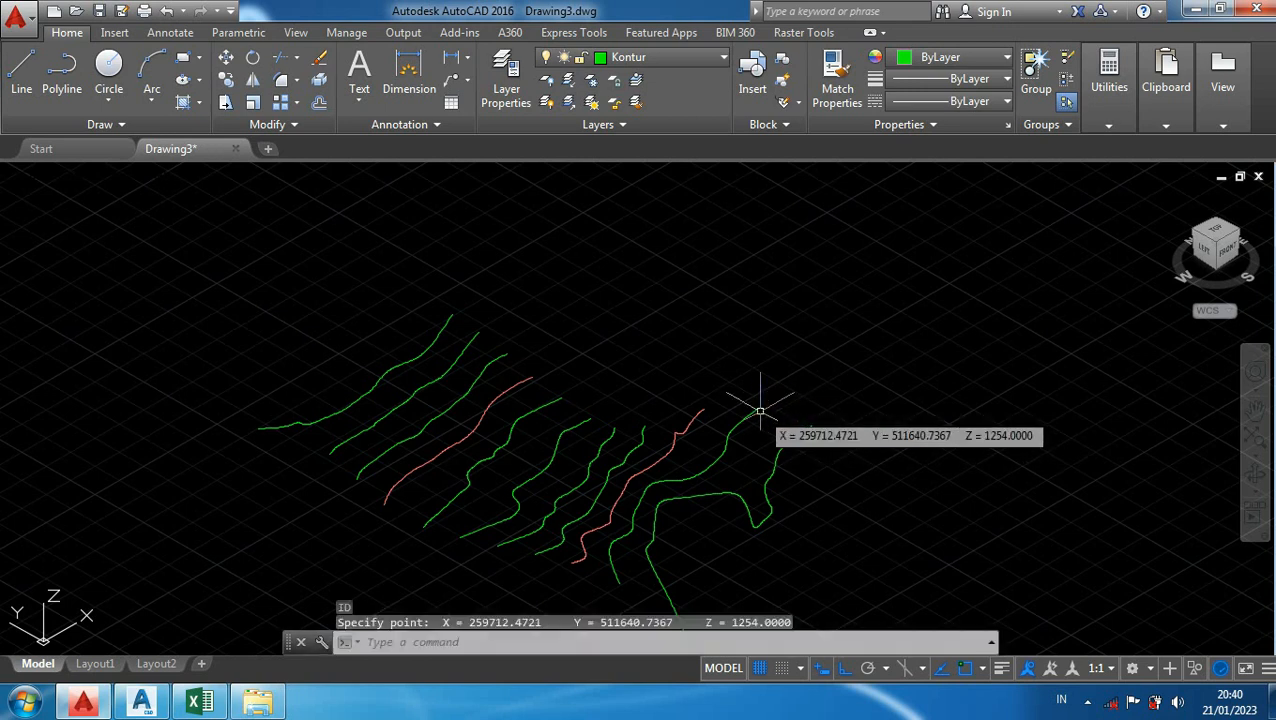
key("Return")
left_click(704, 409)
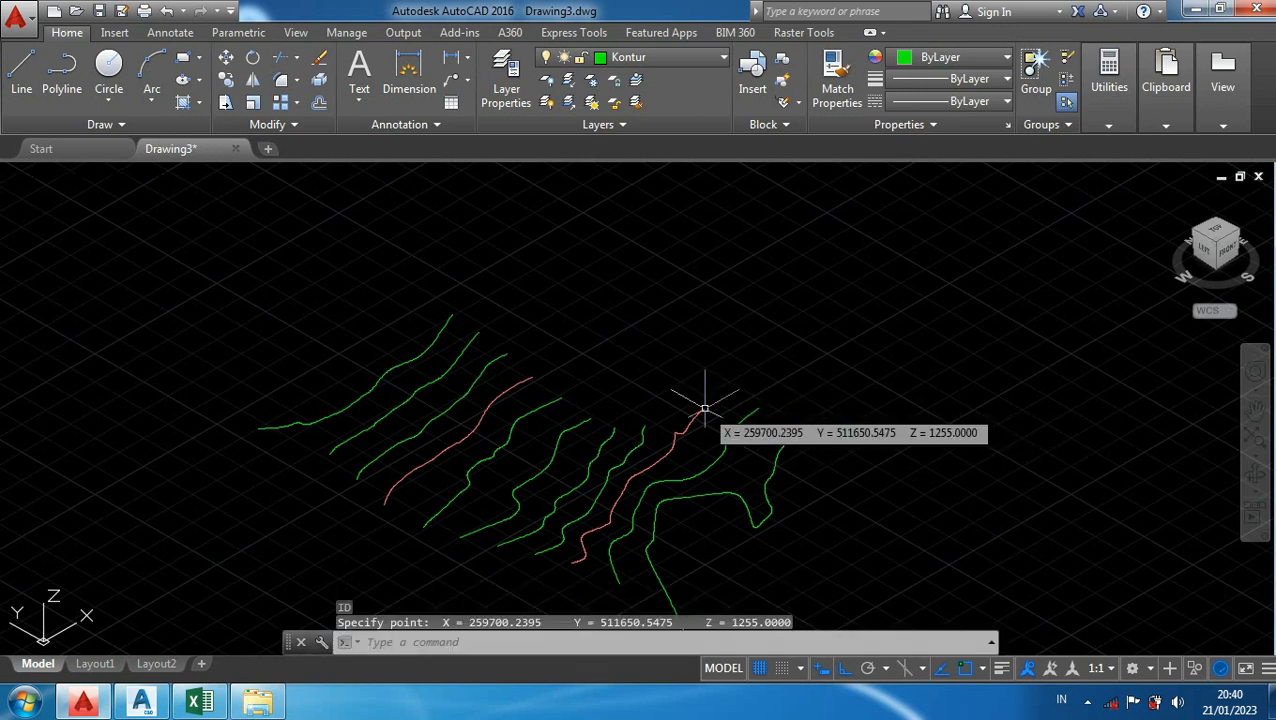
key("Return")
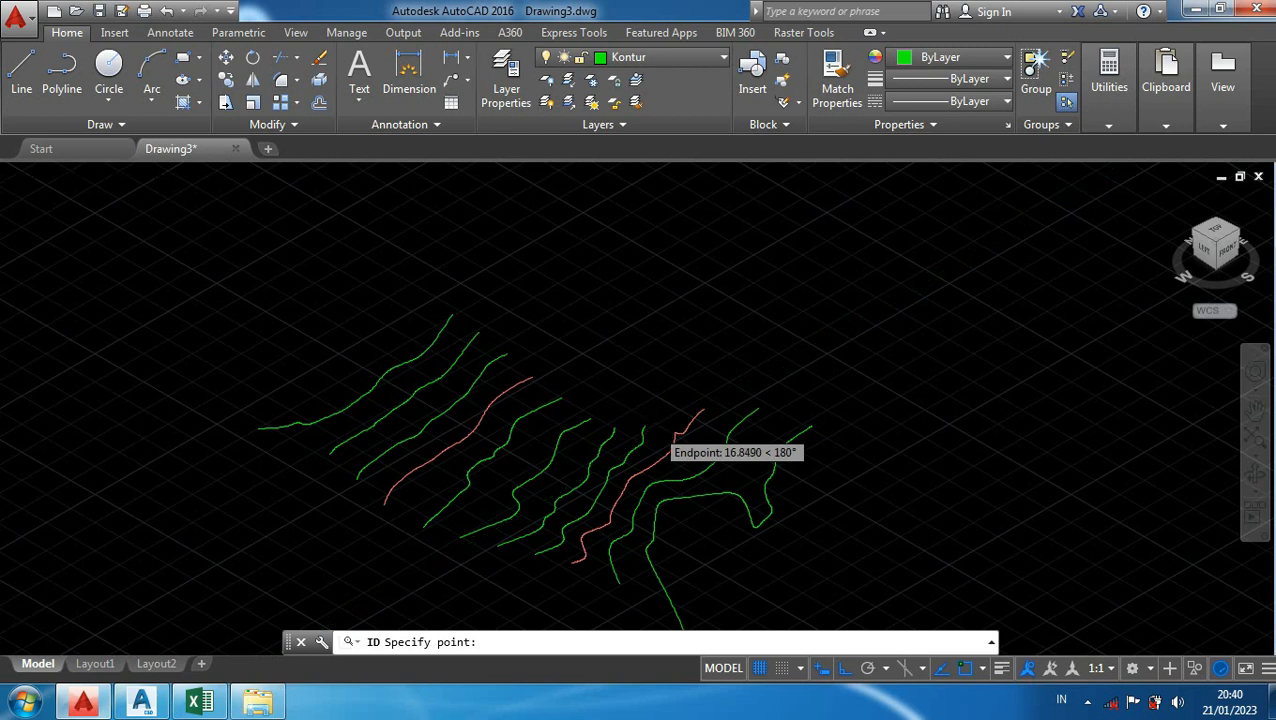
scroll(655, 425, "up", 4)
key("Return")
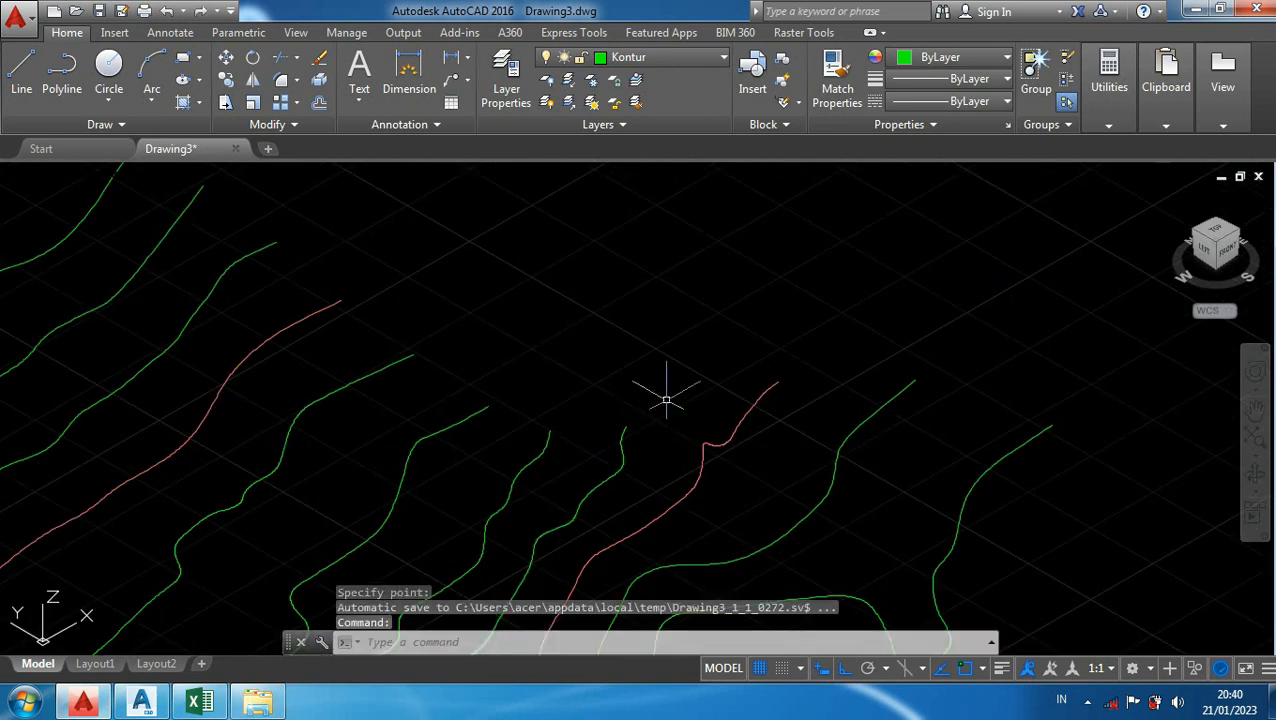
Step: Switch the drawing from the isometric view to the top view, framed on the contours and coordinate labels
scroll(672, 389, "down", 4)
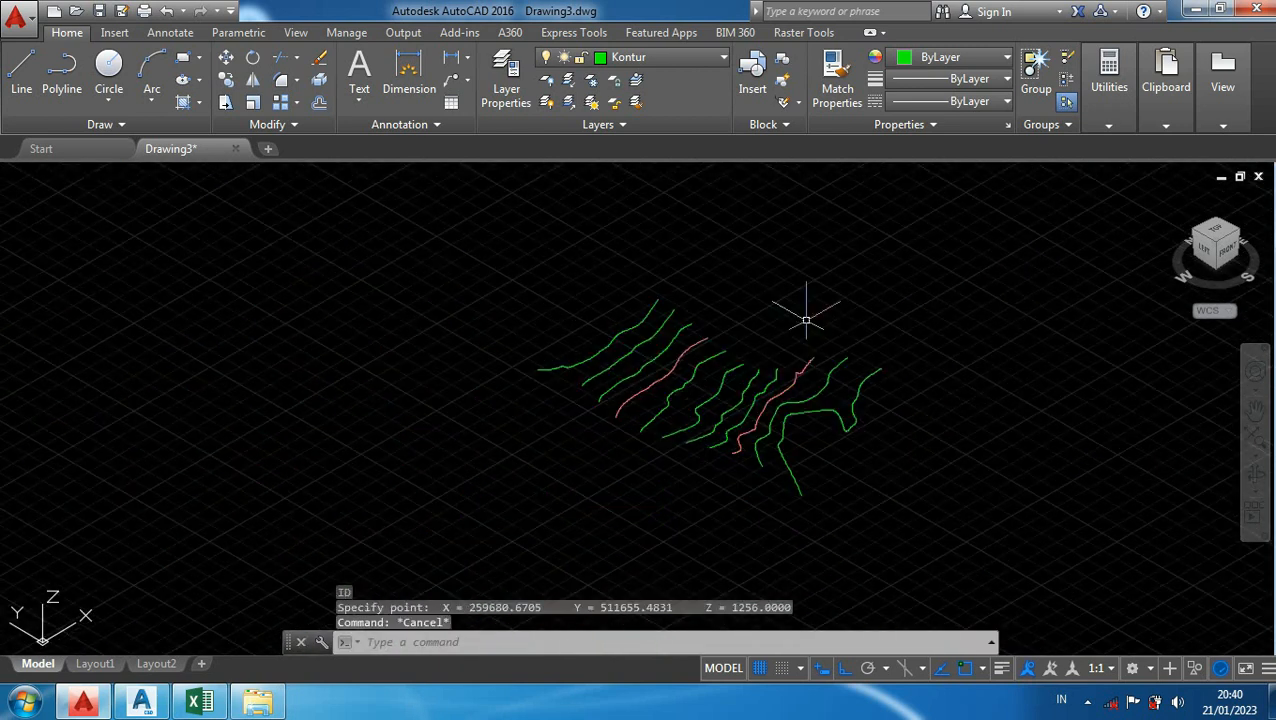
scroll(800, 305, "down", 2)
scroll(915, 283, "down", 1)
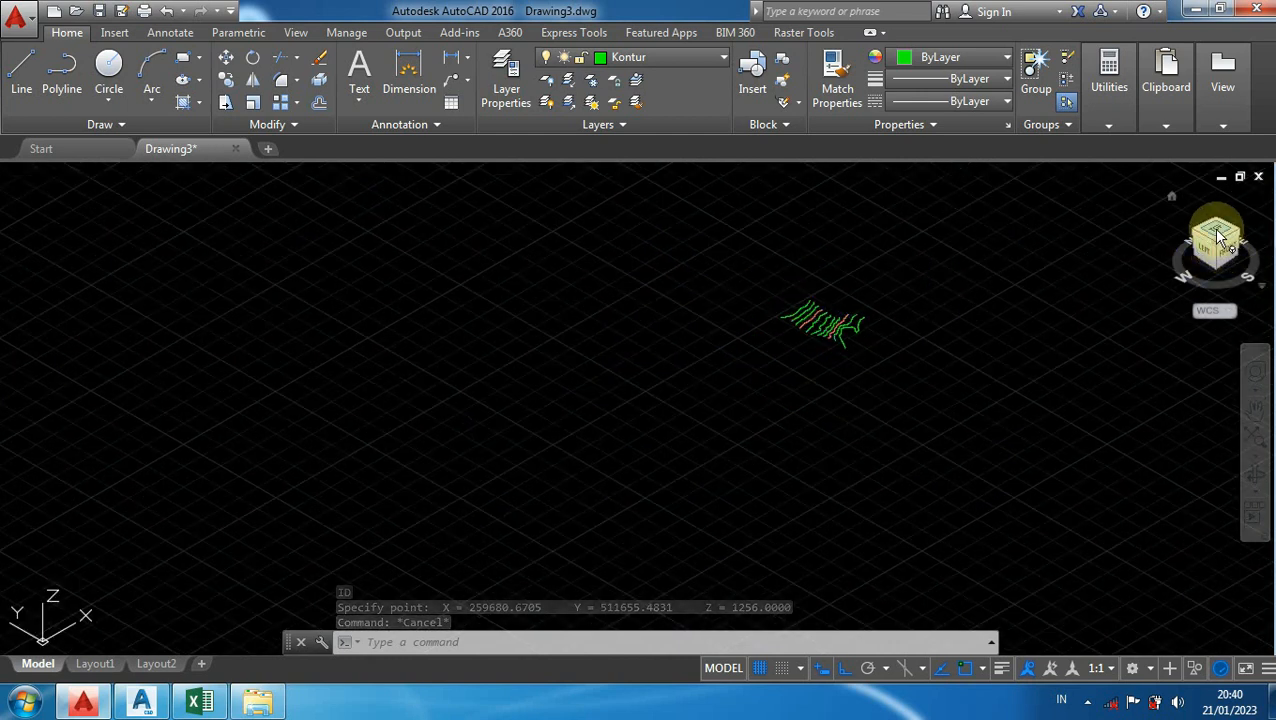
left_click(1219, 233)
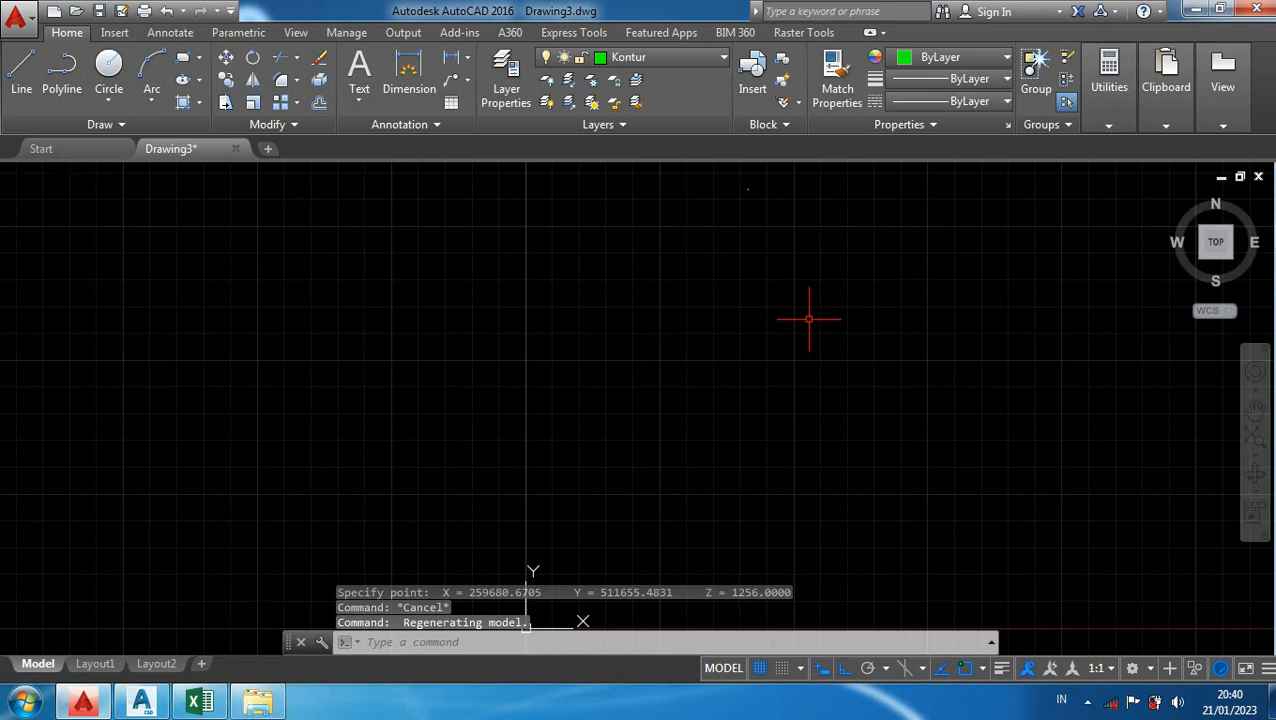
scroll(720, 335, "up", 6)
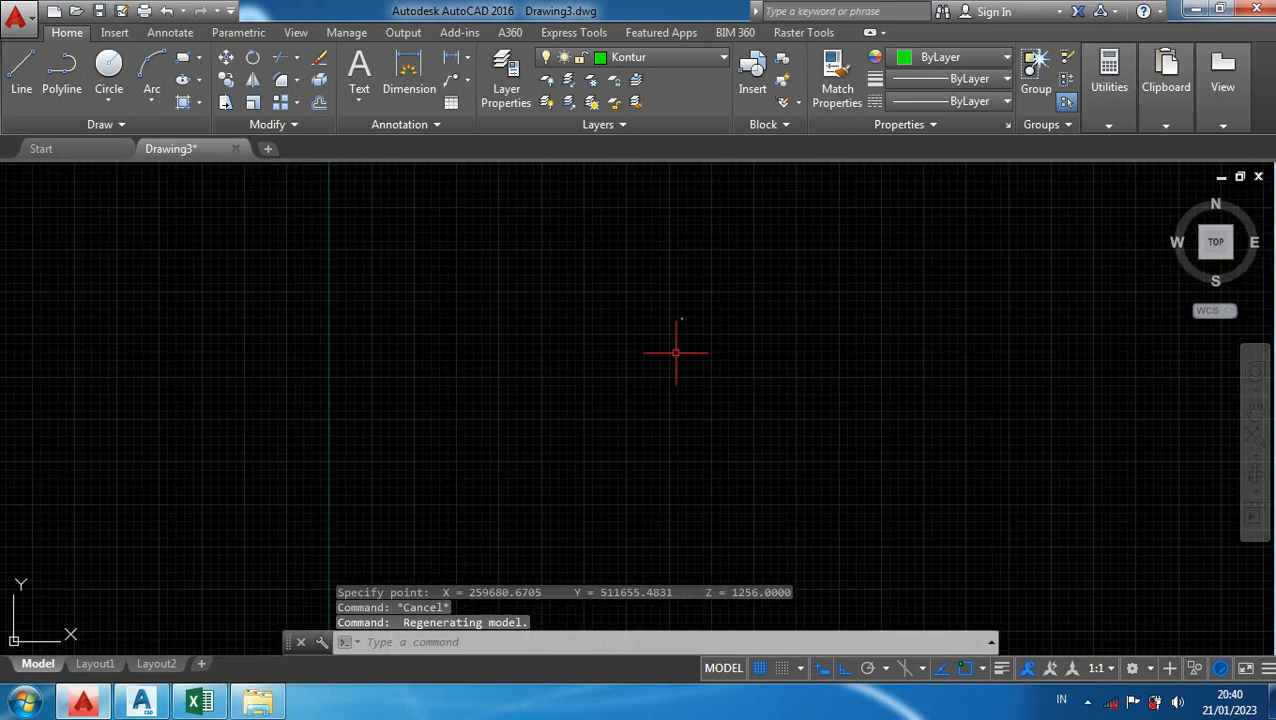
scroll(663, 369, "up", 10)
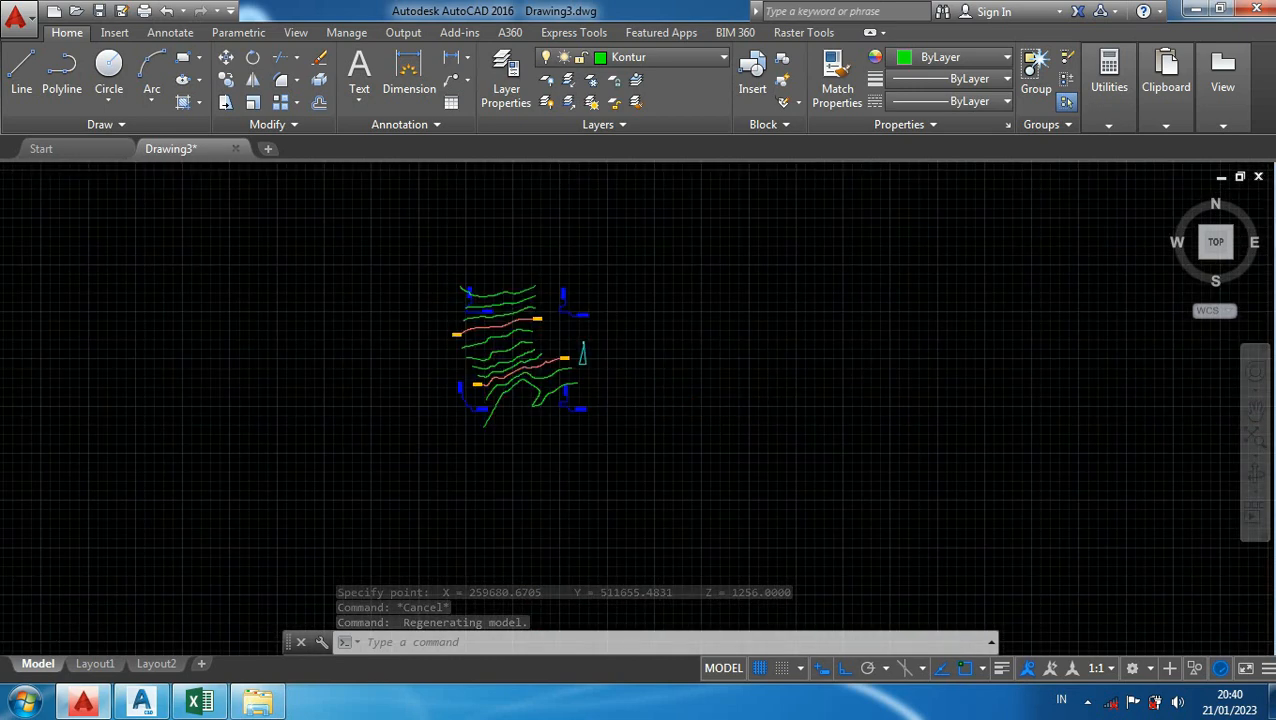
middle_click_drag(604, 268, 727, 312)
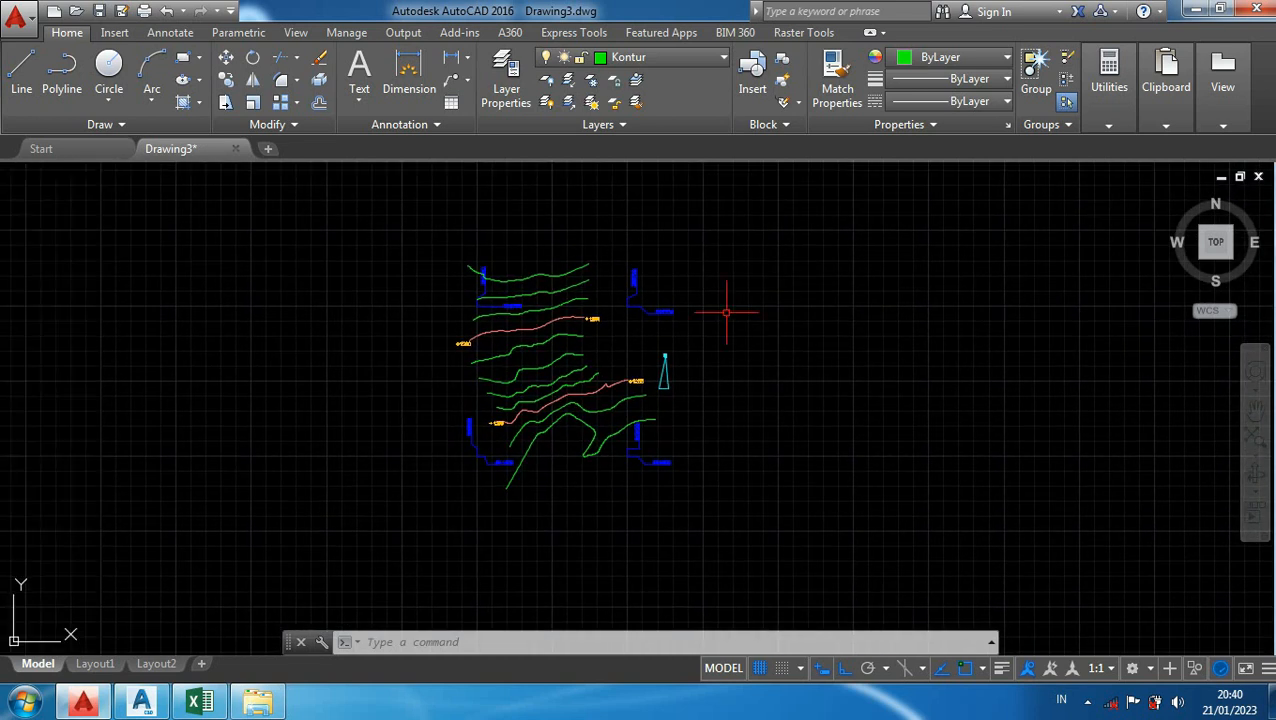
scroll(565, 462, "up", 2)
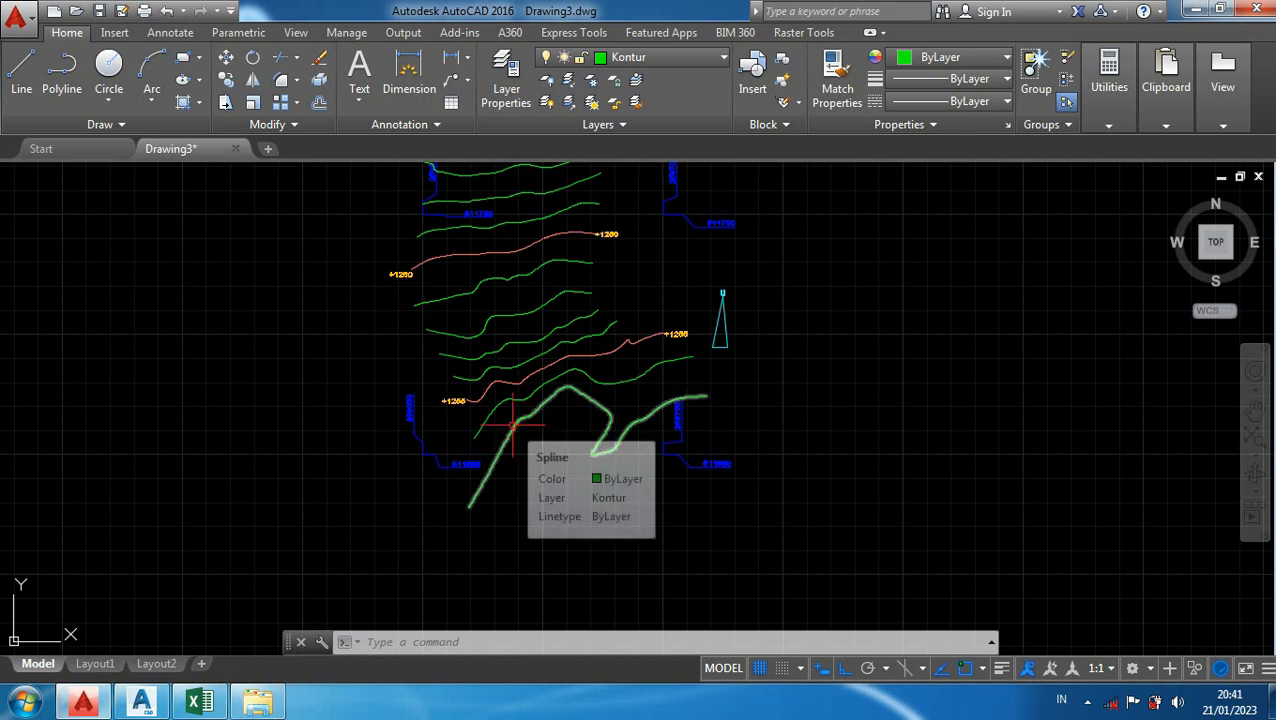
Step: List the object data of the lowest green contour, the one running down past the 259600/511600 labels
left_click(576, 521)
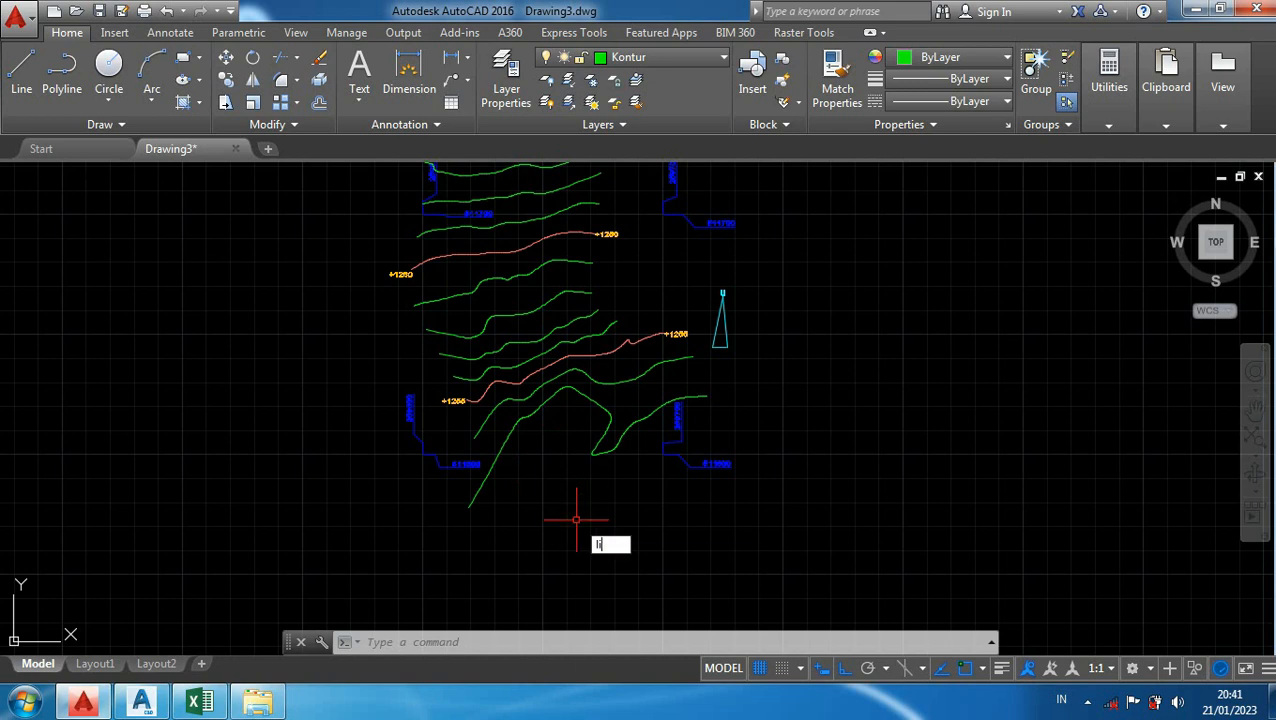
type("li")
key("Return")
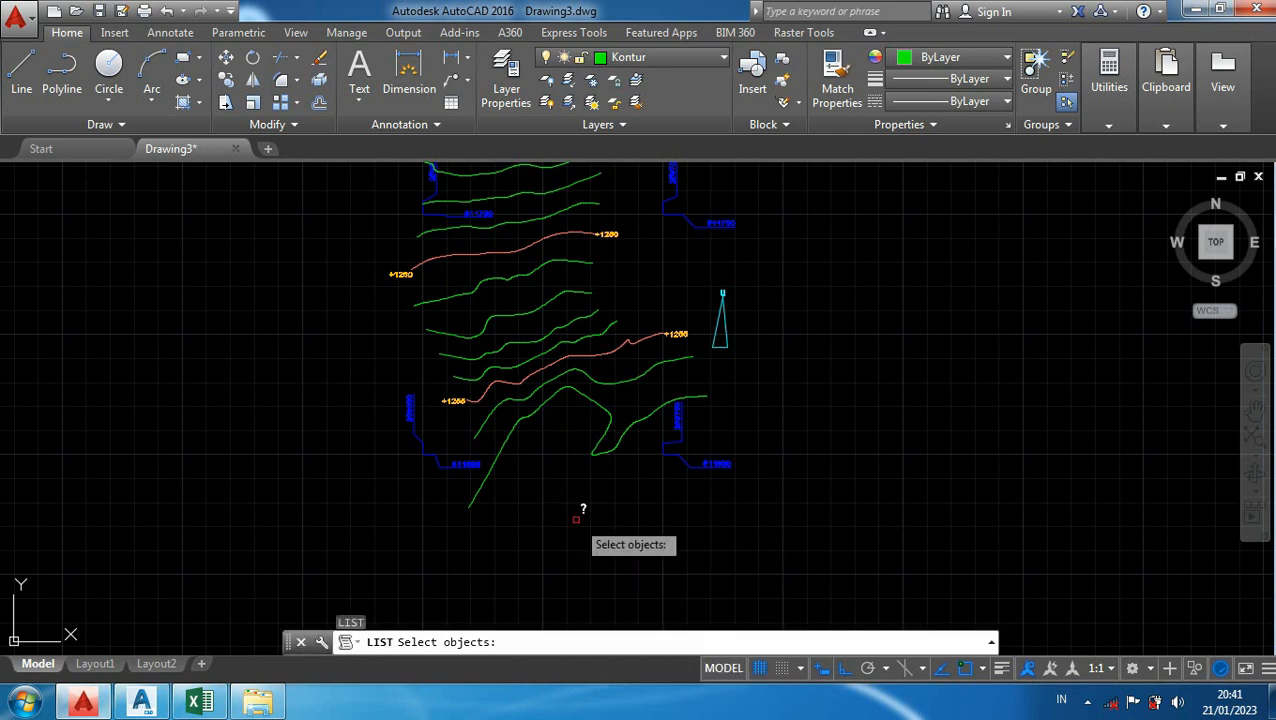
left_click(495, 458)
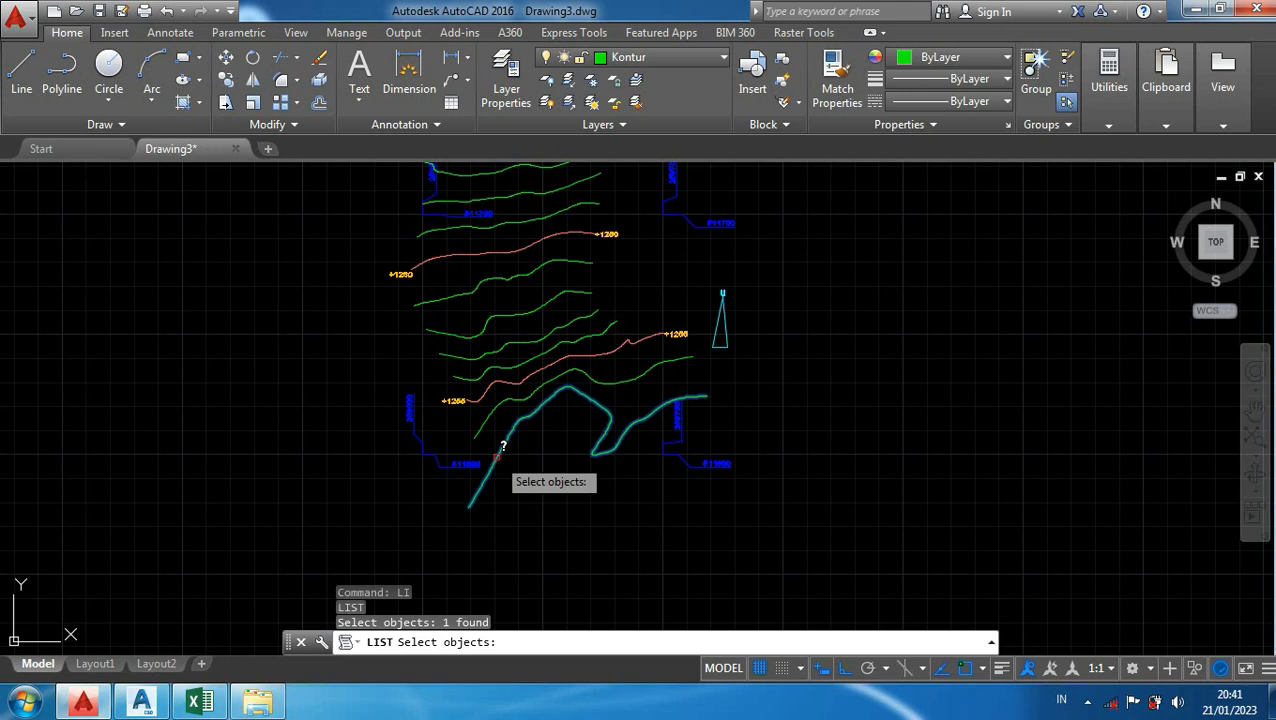
key("Return")
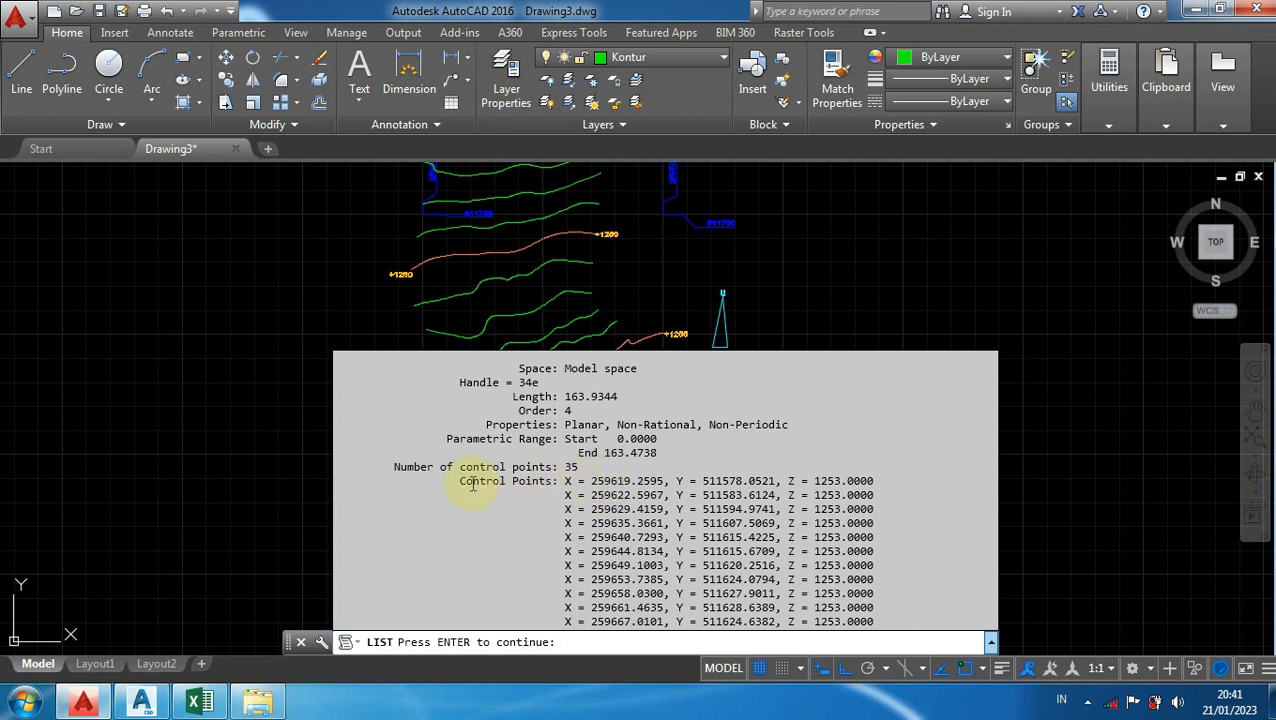
Step: Continue the listing and copy all of the contour's control-point coordinates, starting from the Control Points heading
key("Return")
scroll(620, 470, "up", 5)
scroll(663, 463, "up", 4)
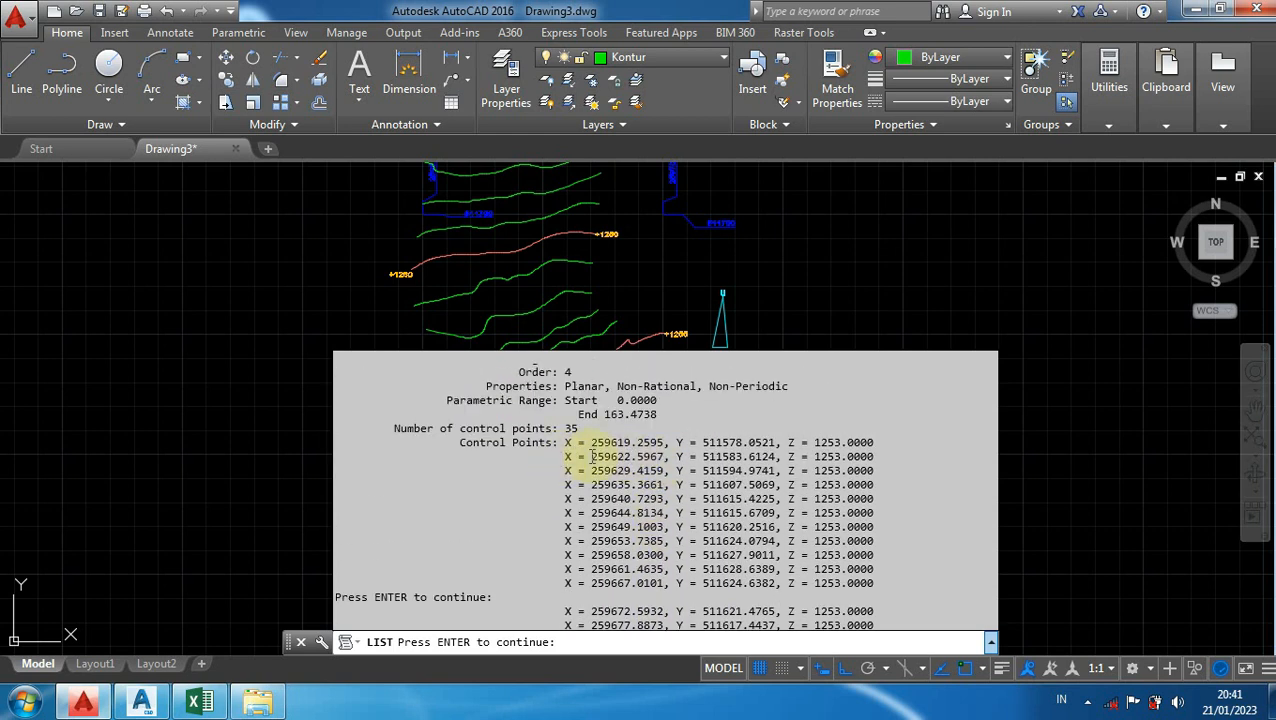
left_click_drag(455, 445, 893, 652)
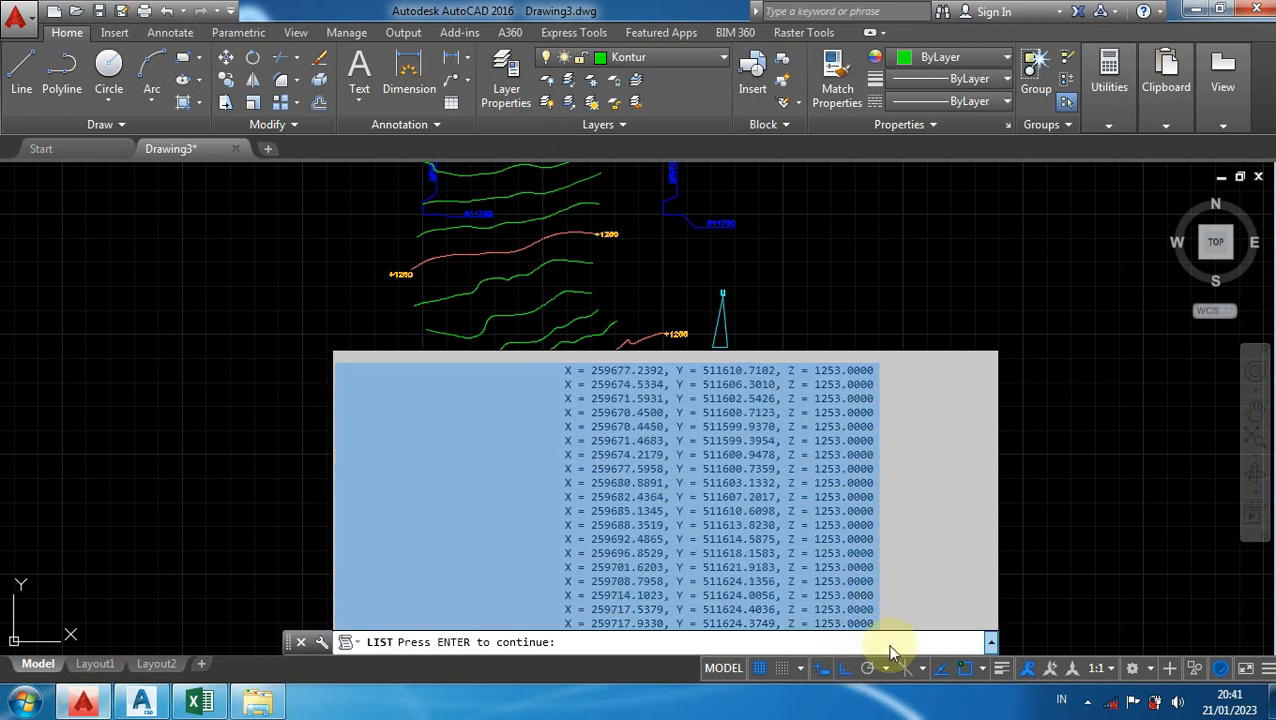
scroll(897, 585, "down", 1)
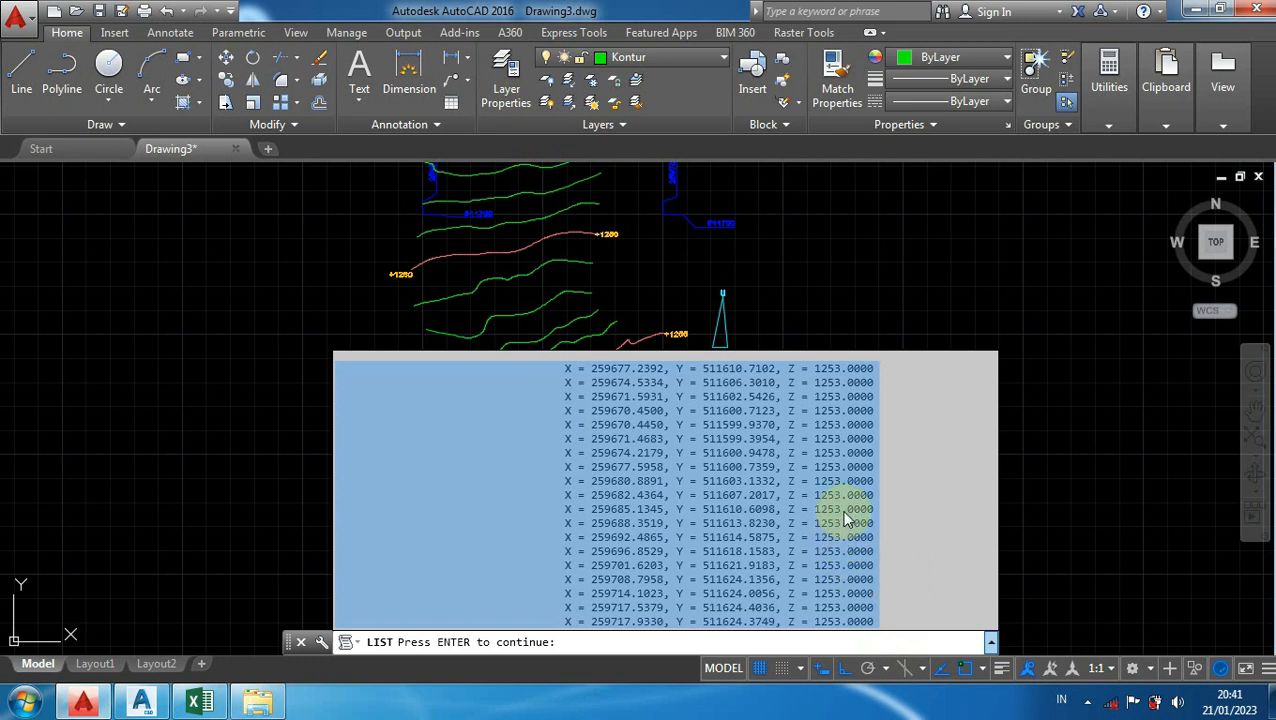
Step: Switch to Excel, paste the copied coordinates from cell A1 of Sheet1 and select A35, the first empty cell below them
left_click(200, 703)
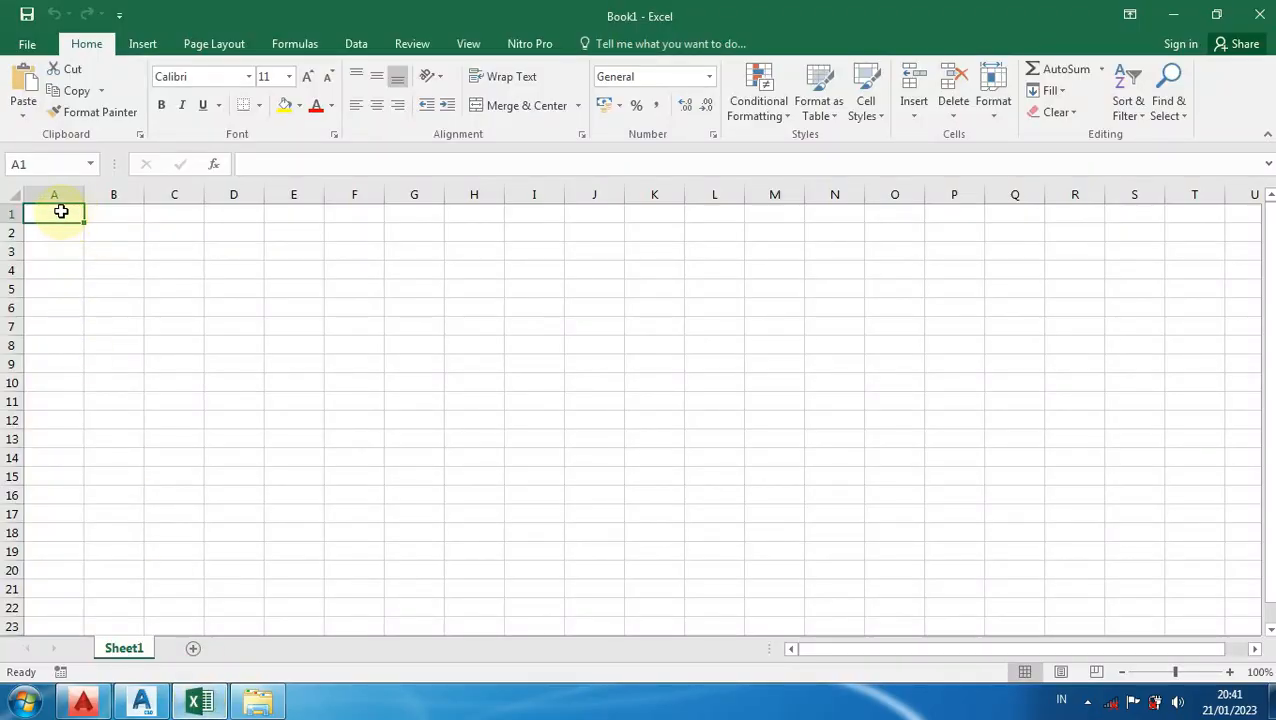
key("ctrl+v")
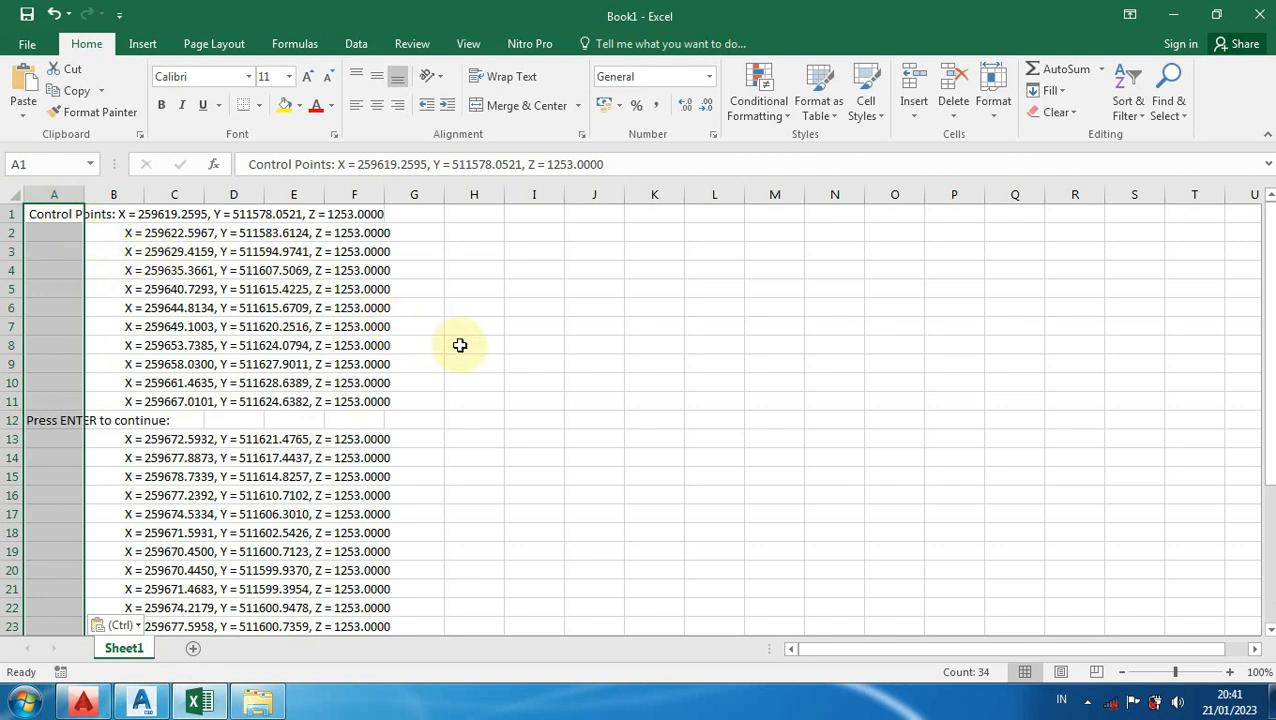
scroll(460, 345, "down", 7)
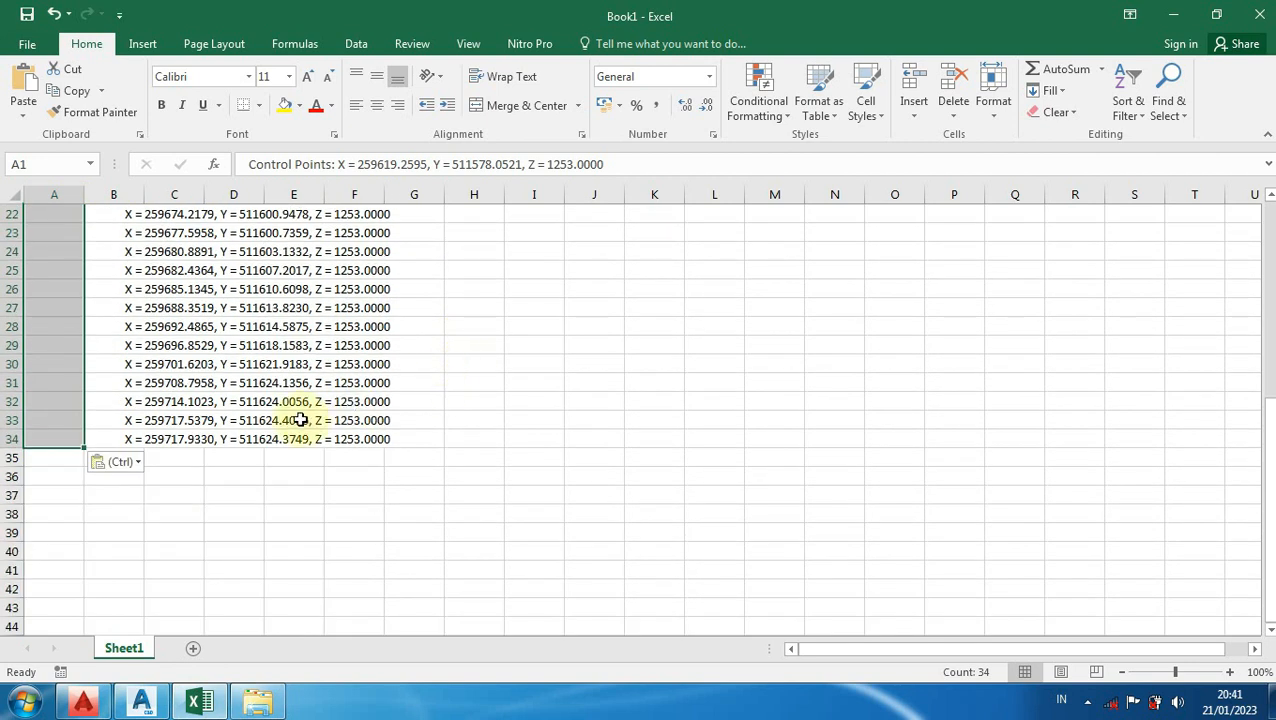
scroll(54, 458, "up", 3)
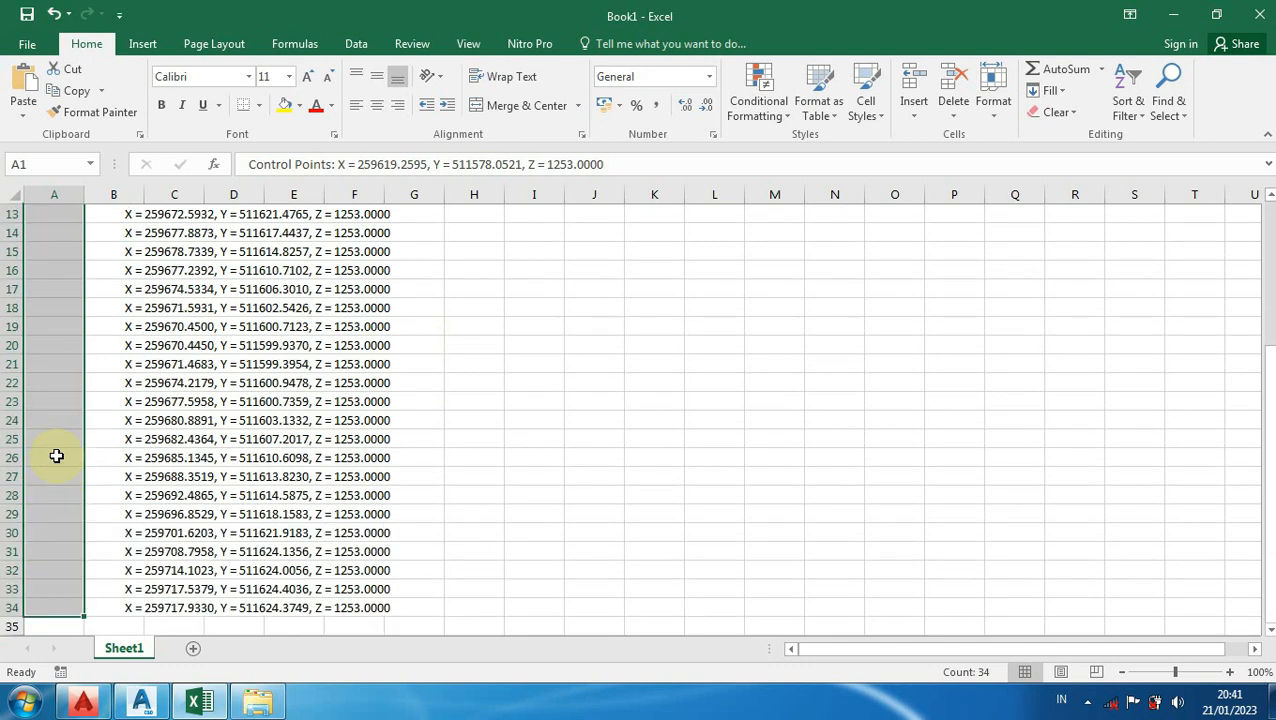
scroll(54, 458, "down", 4)
left_click(51, 399)
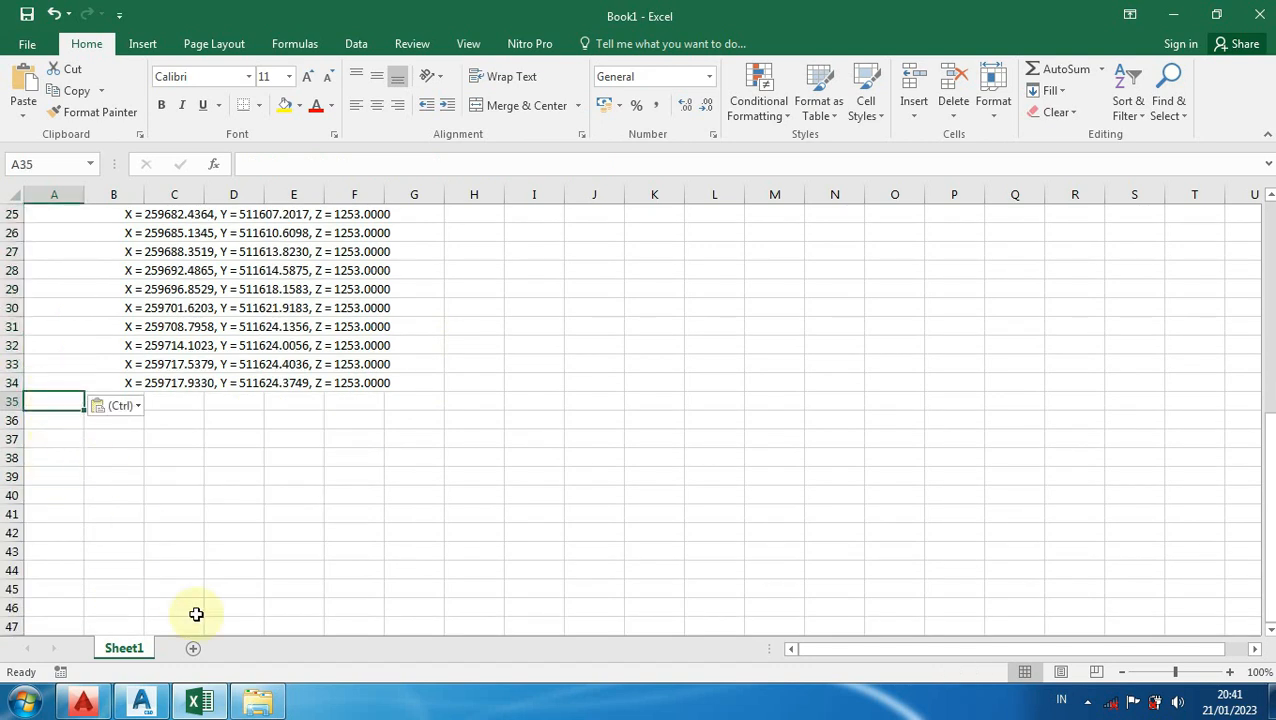
Step: Switch back to AutoCAD and end the running LIST command
left_click(88, 705)
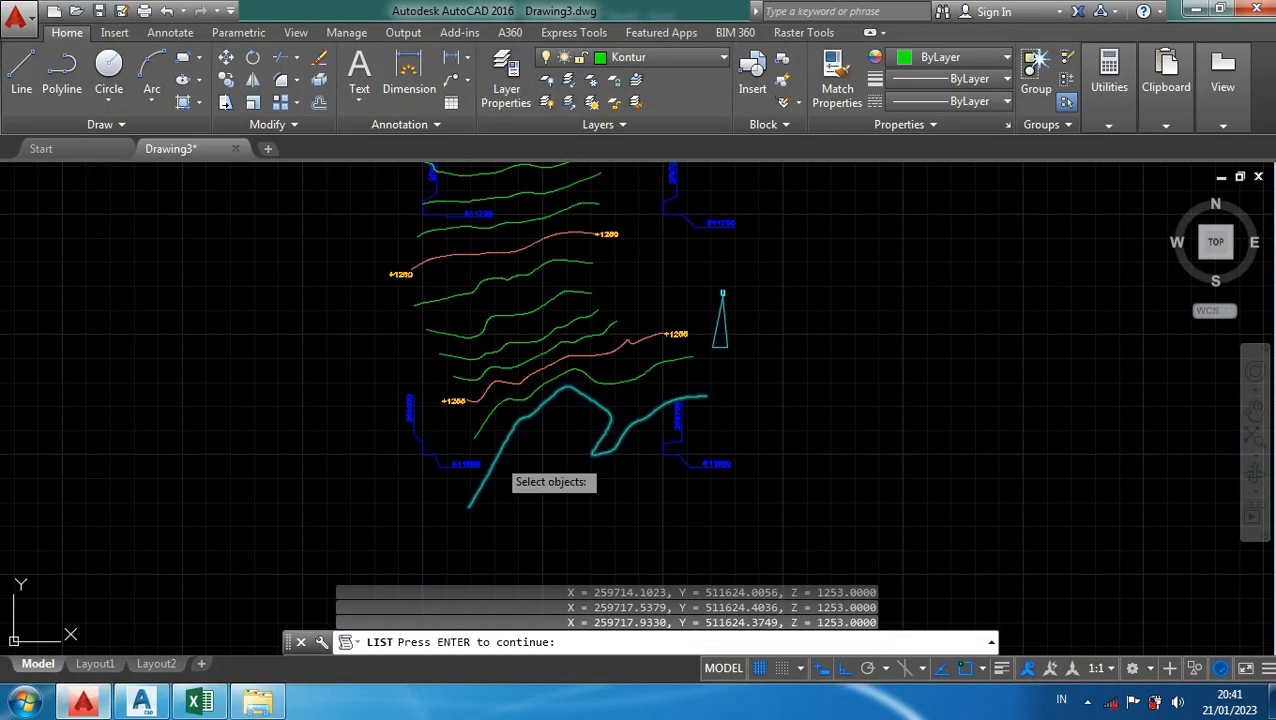
middle_click_drag(244, 421, 244, 423)
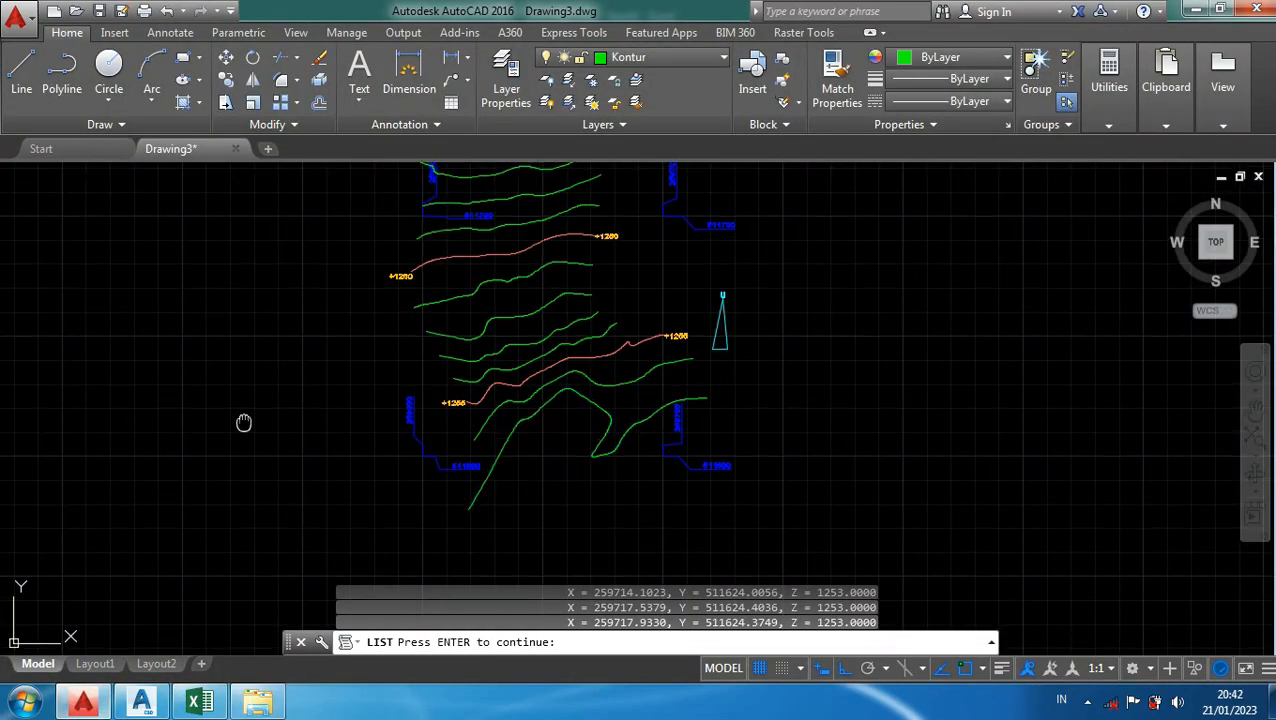
key("Return")
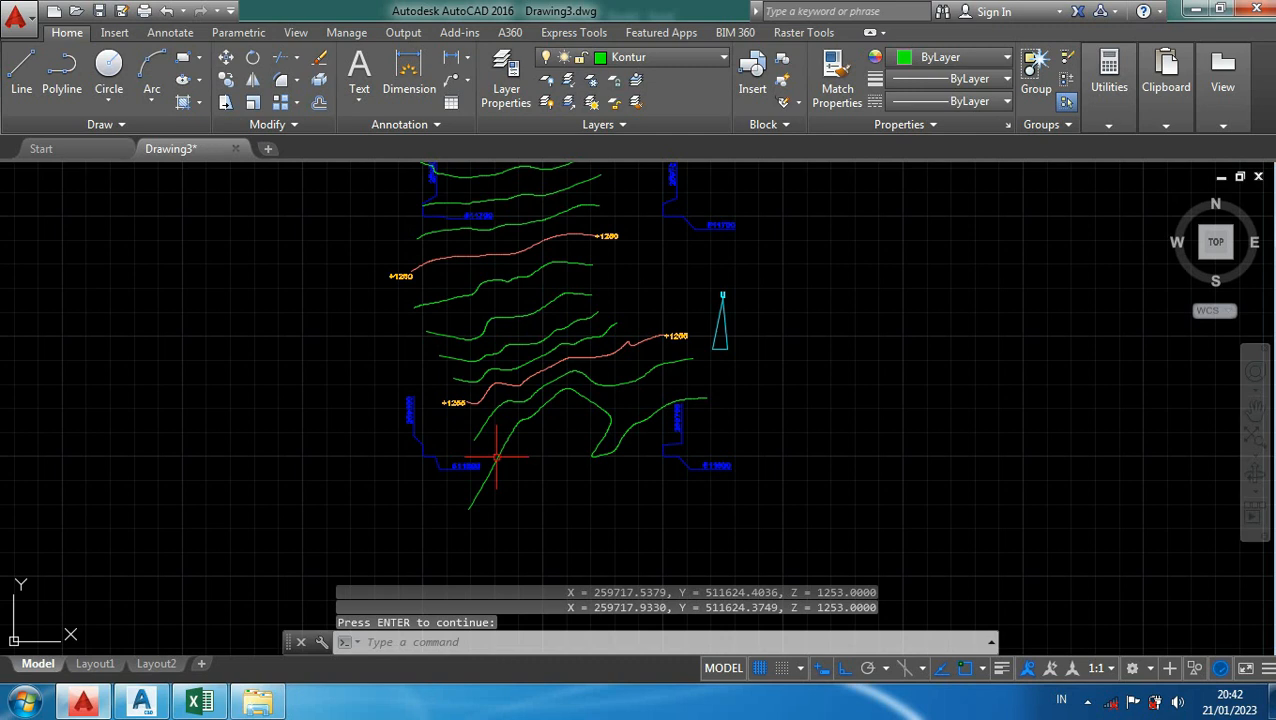
key("Escape")
key("Escape")
key("Escape")
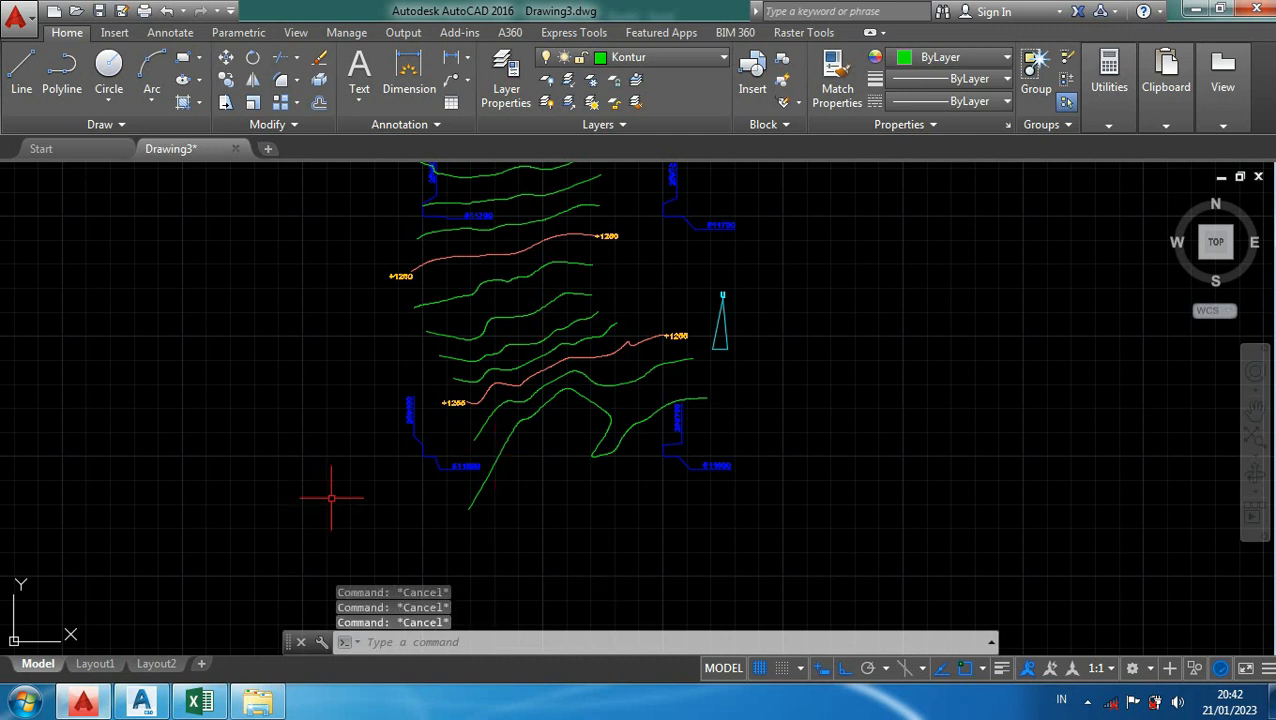
Step: List the object data of the green contour directly below the red +1255 contour
scroll(479, 441, "up", 2)
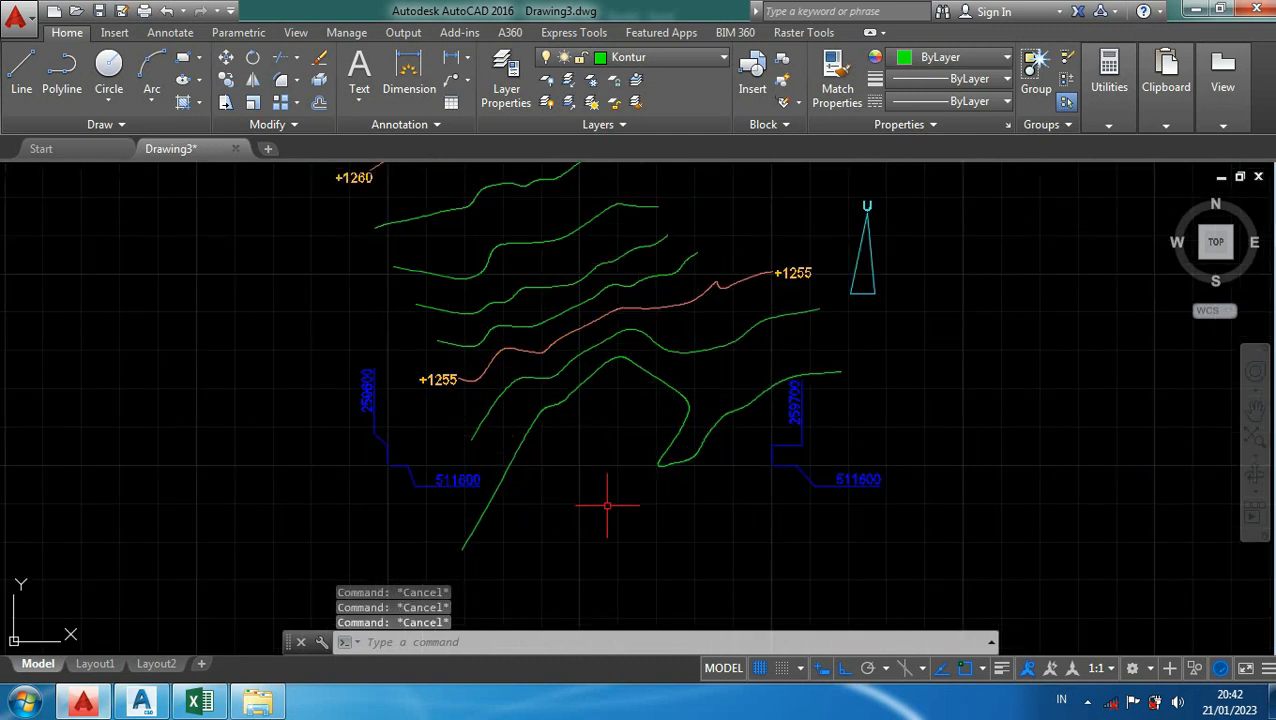
type("li")
key("Return")
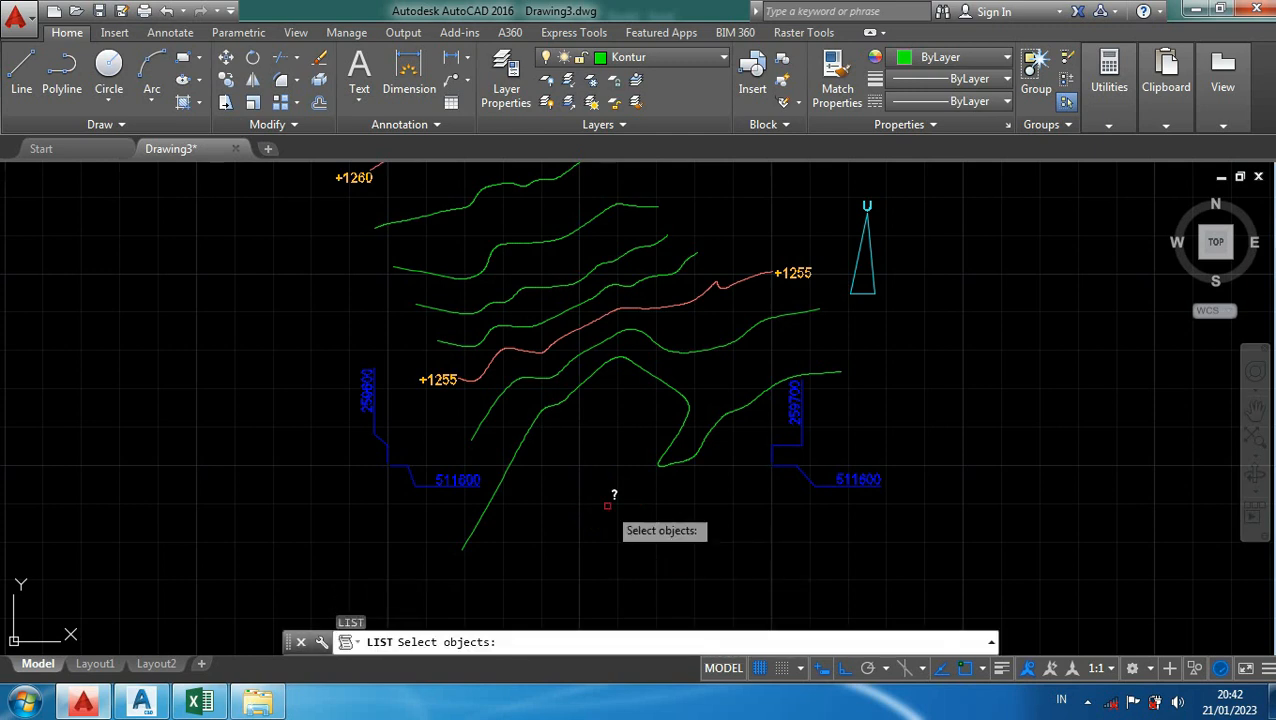
left_click(499, 398)
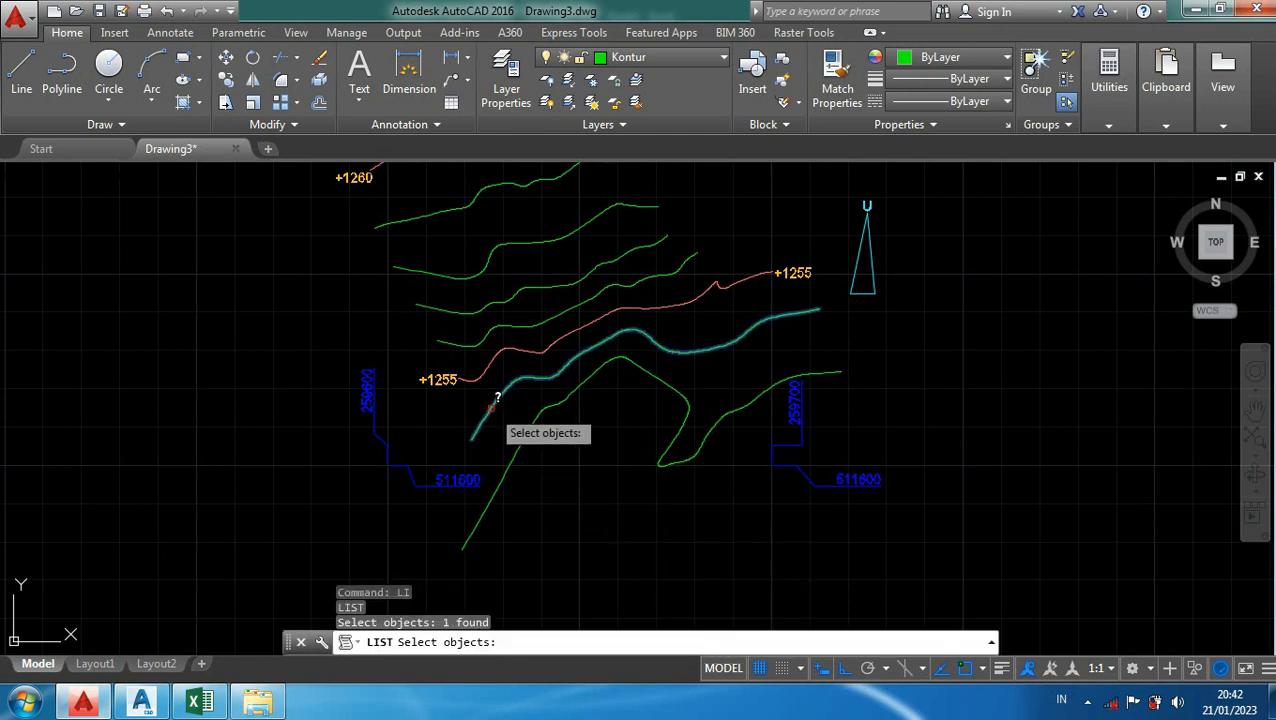
right_click(524, 401)
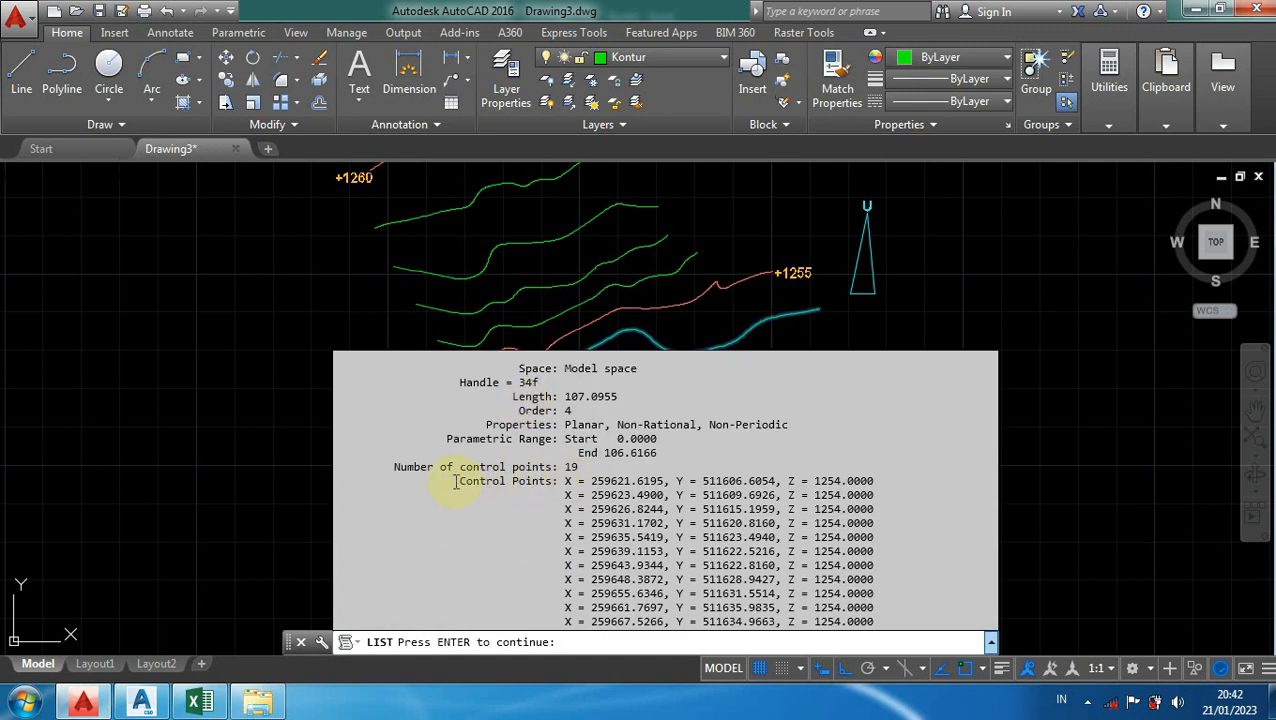
Step: Select the listed coordinates from the Control Points heading through the displayed fit points and copy them
left_click_drag(456, 481, 468, 482)
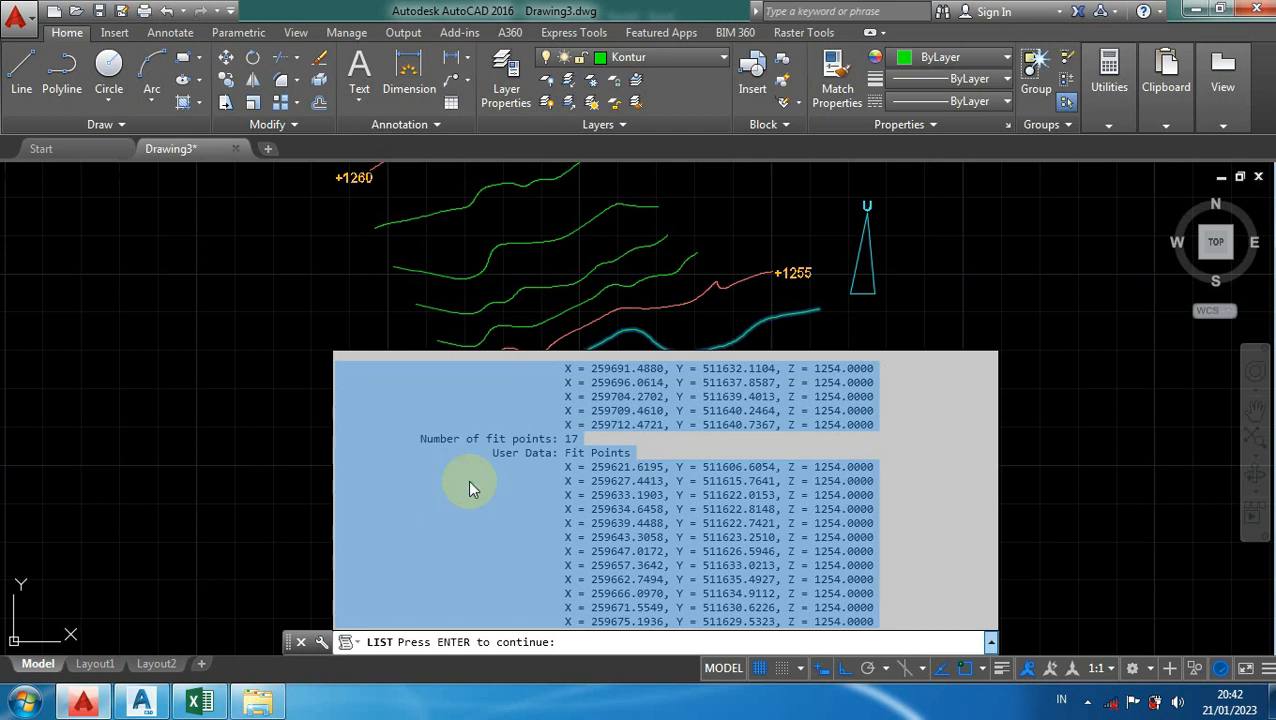
scroll(469, 484, "up", 3)
scroll(538, 484, "up", 5)
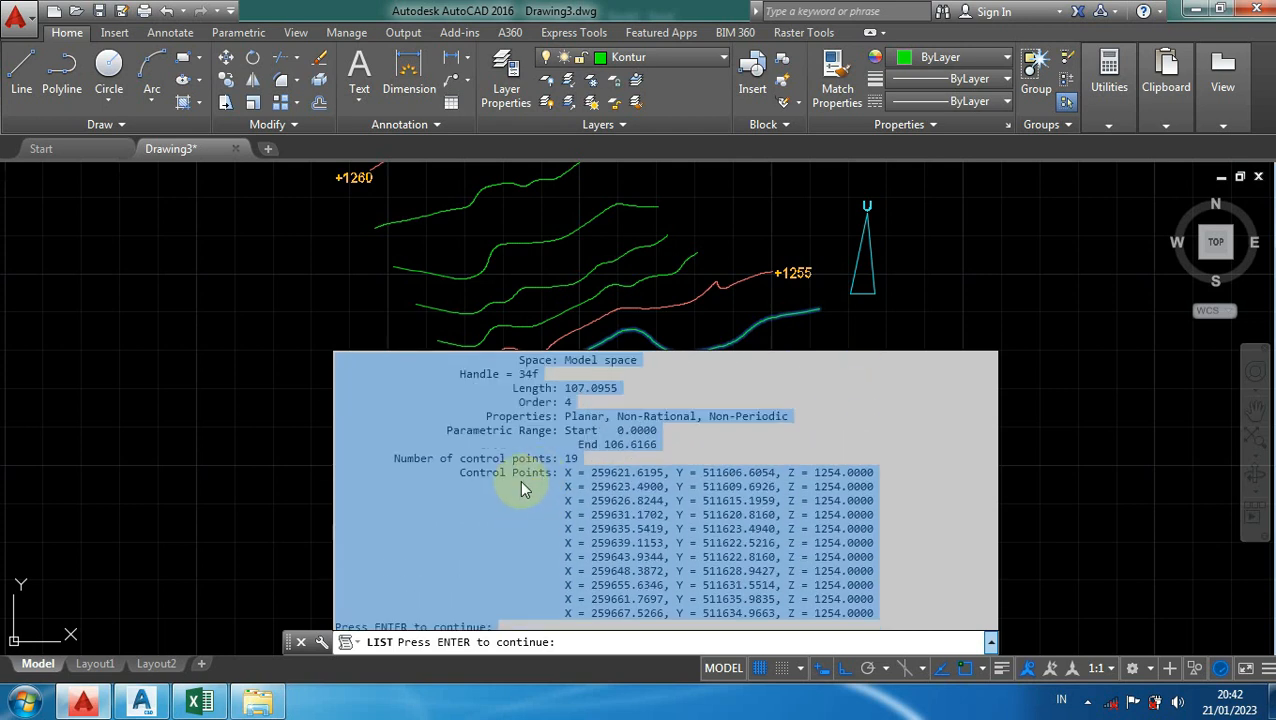
scroll(502, 485, "down", 2)
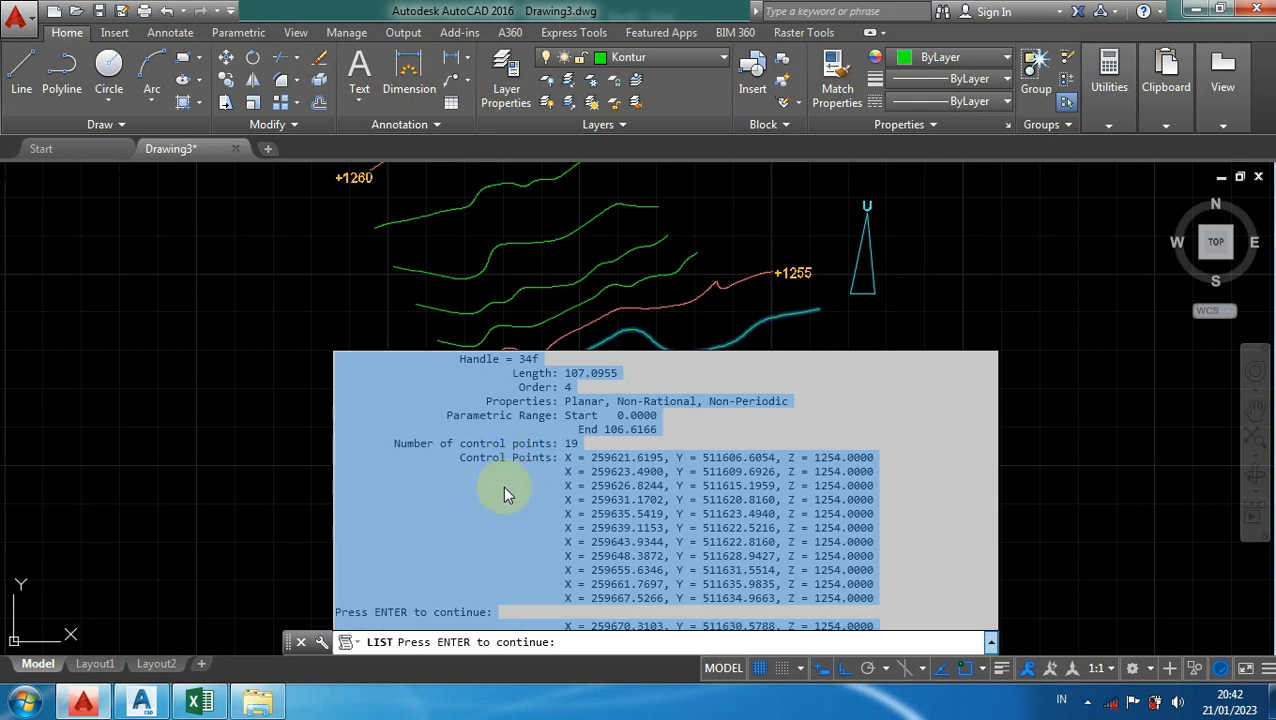
left_click(463, 450)
left_click_drag(462, 445, 778, 622)
left_click_drag(818, 583, 925, 645)
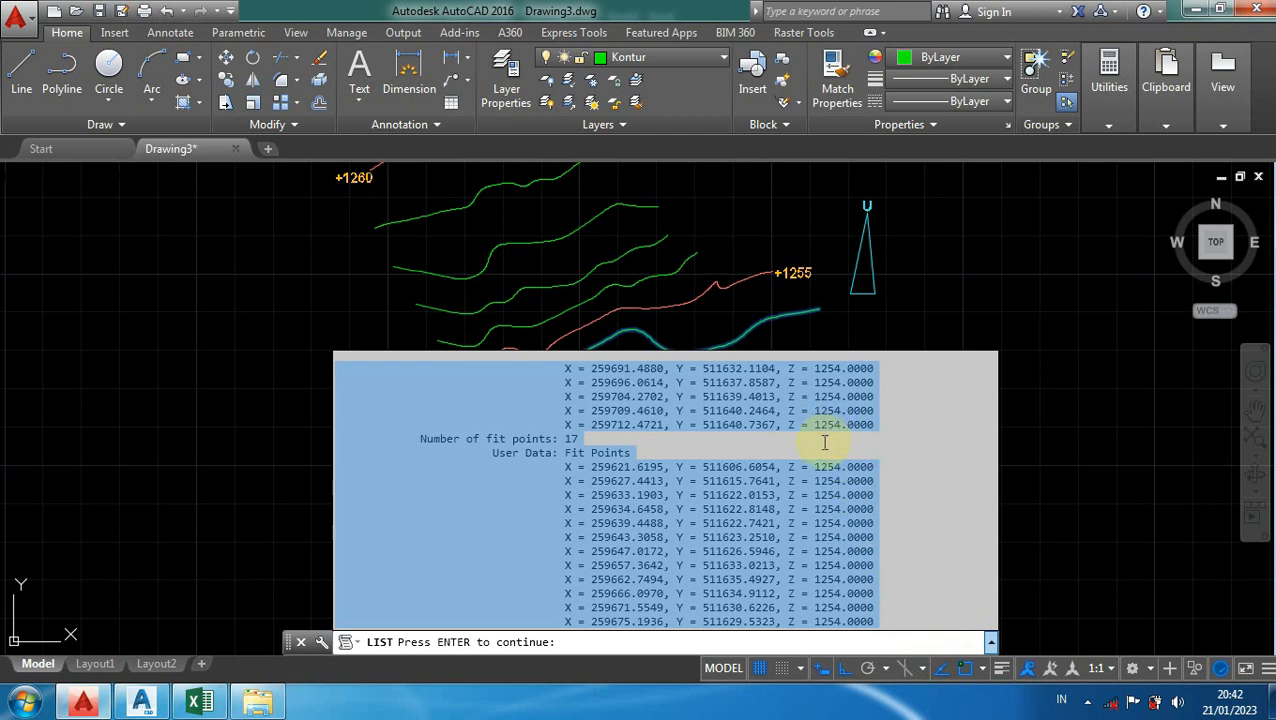
right_click(822, 477)
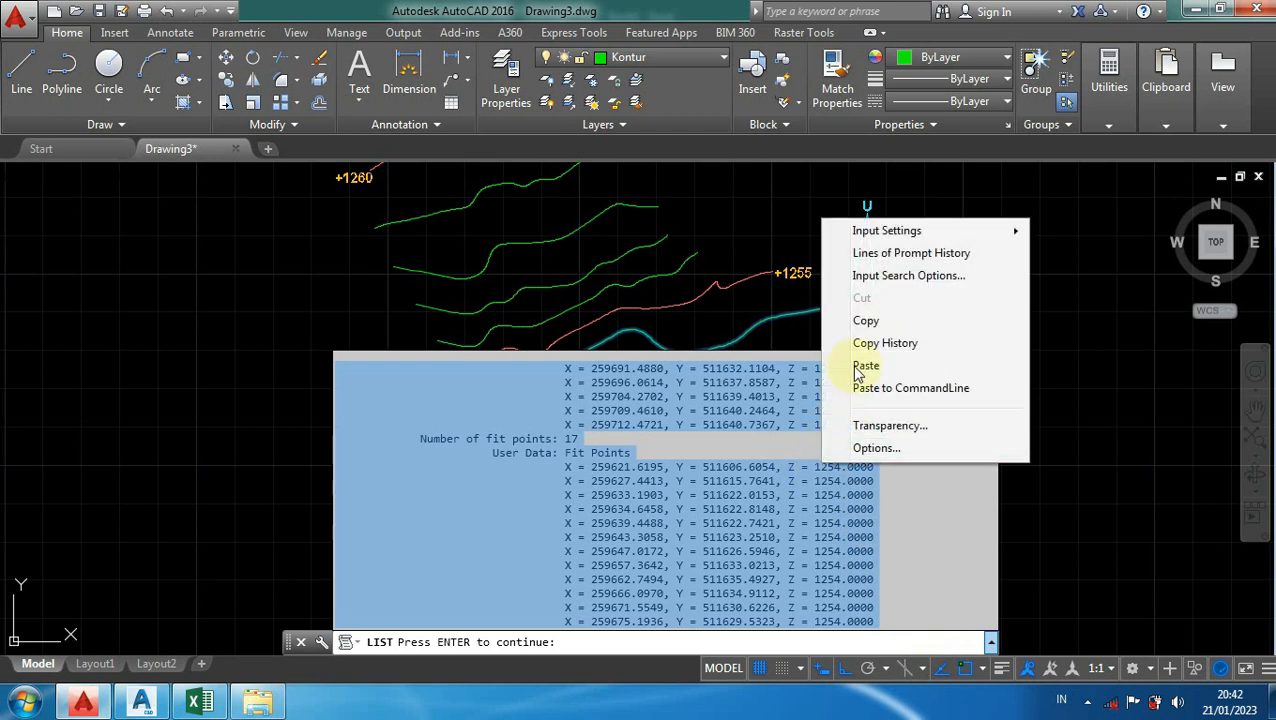
left_click(862, 322)
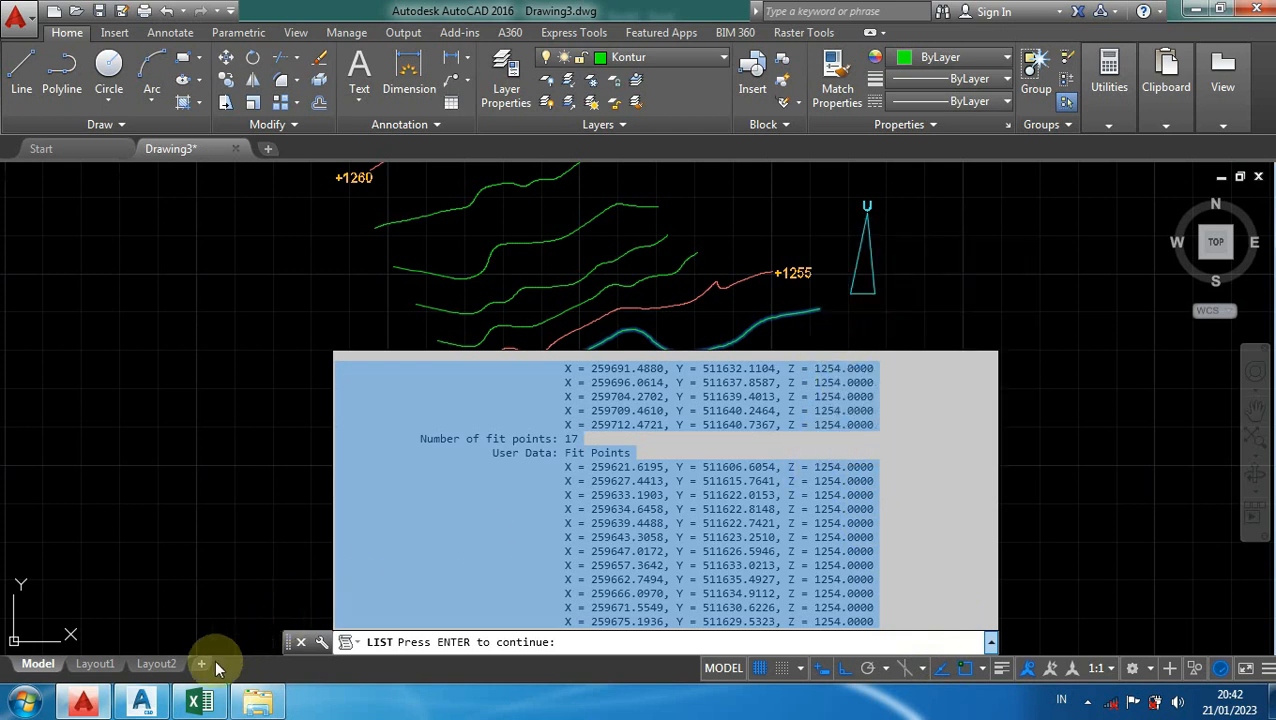
Step: Switch to Excel, paste the second contour's coordinates from cell A35 and review the sheet from its first row
left_click(200, 700)
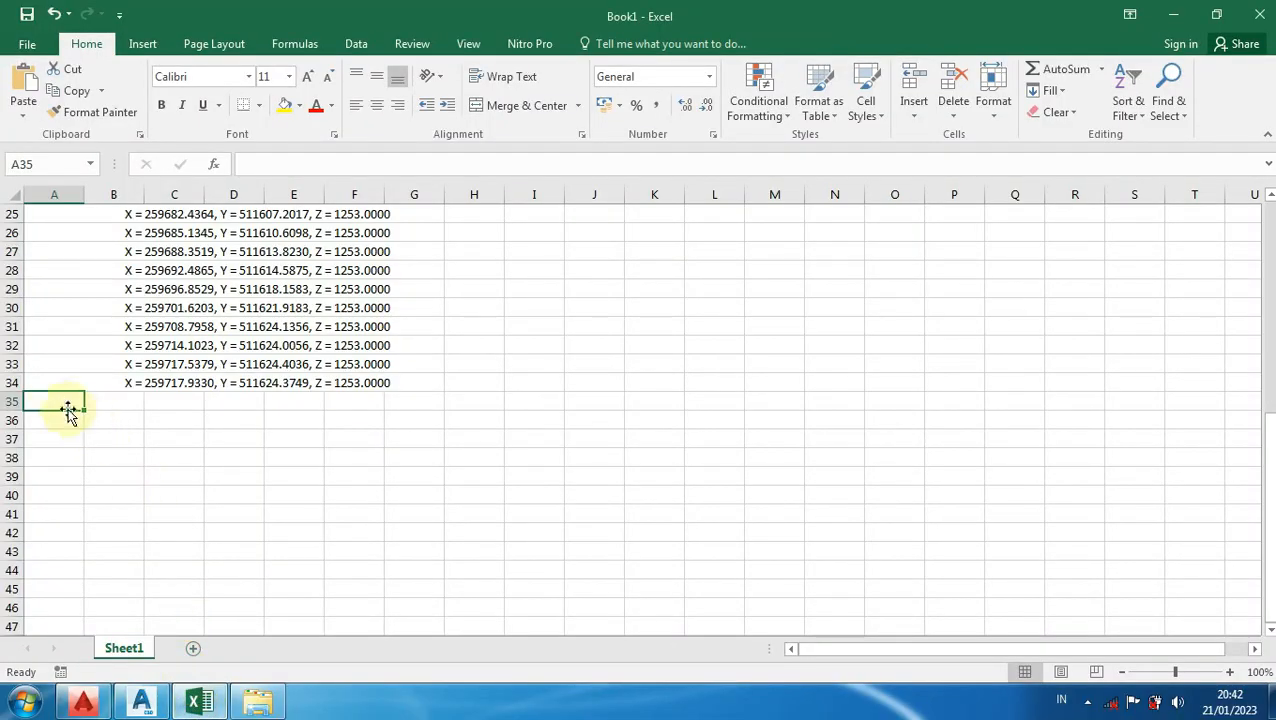
key("ctrl+v")
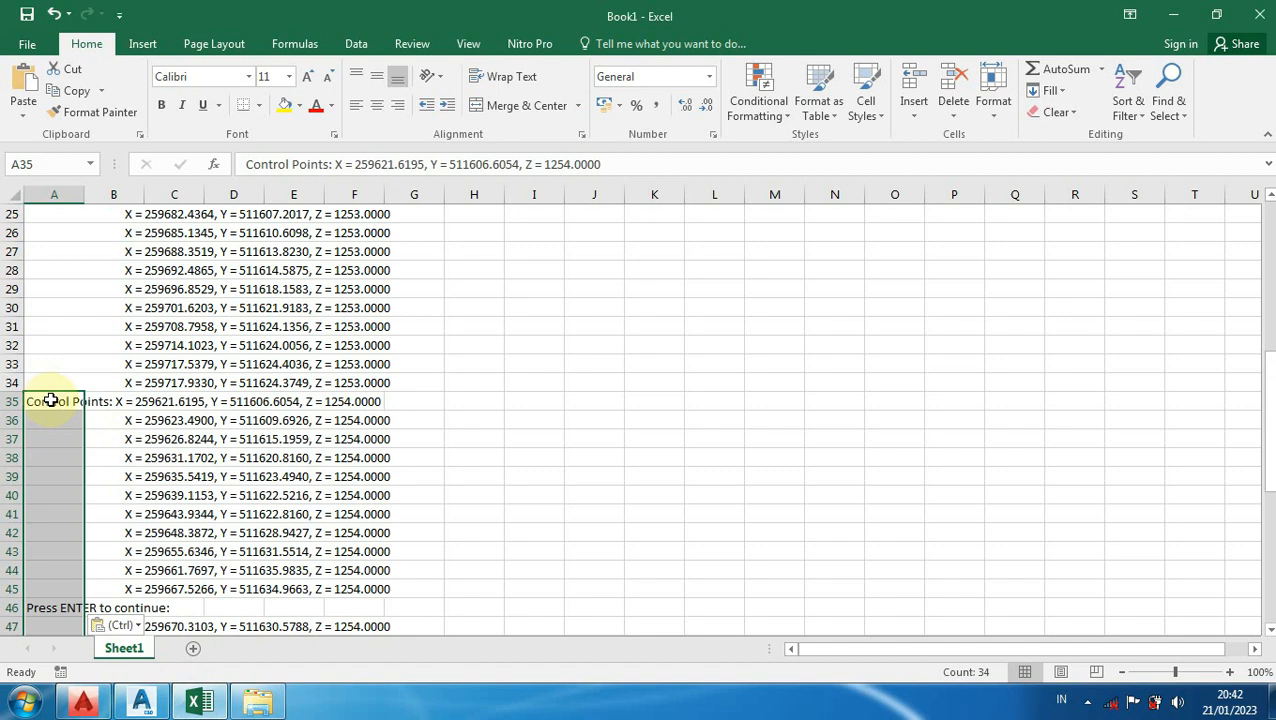
scroll(95, 402, "up", 8)
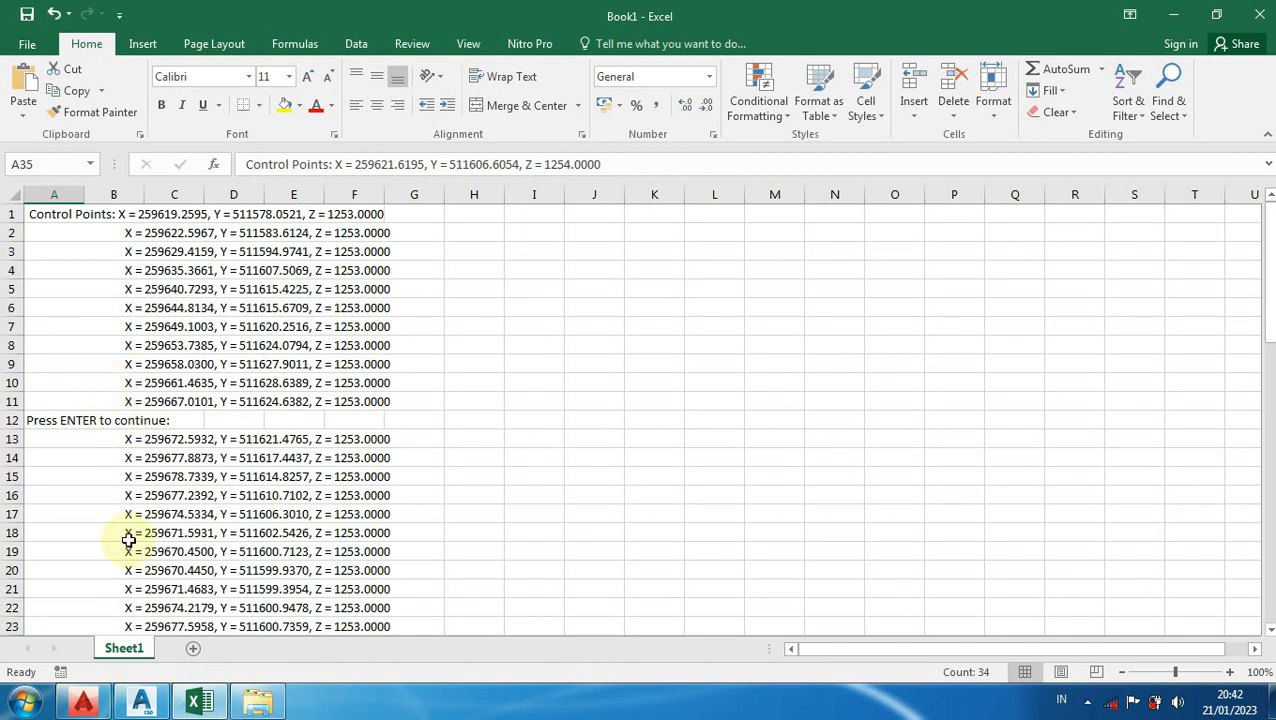
Step: Switch to AutoCAD, end the running LIST command and list the object data of the red +1255 contour
mouse_move(85, 705)
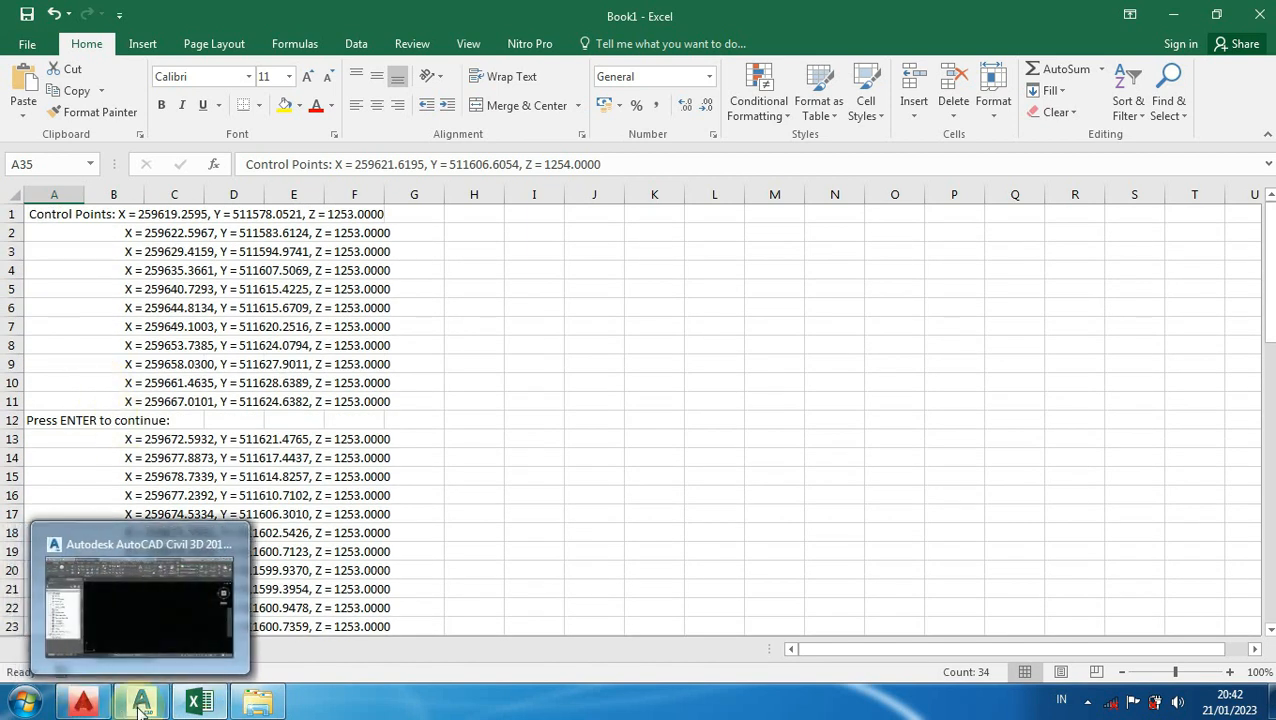
left_click(85, 705)
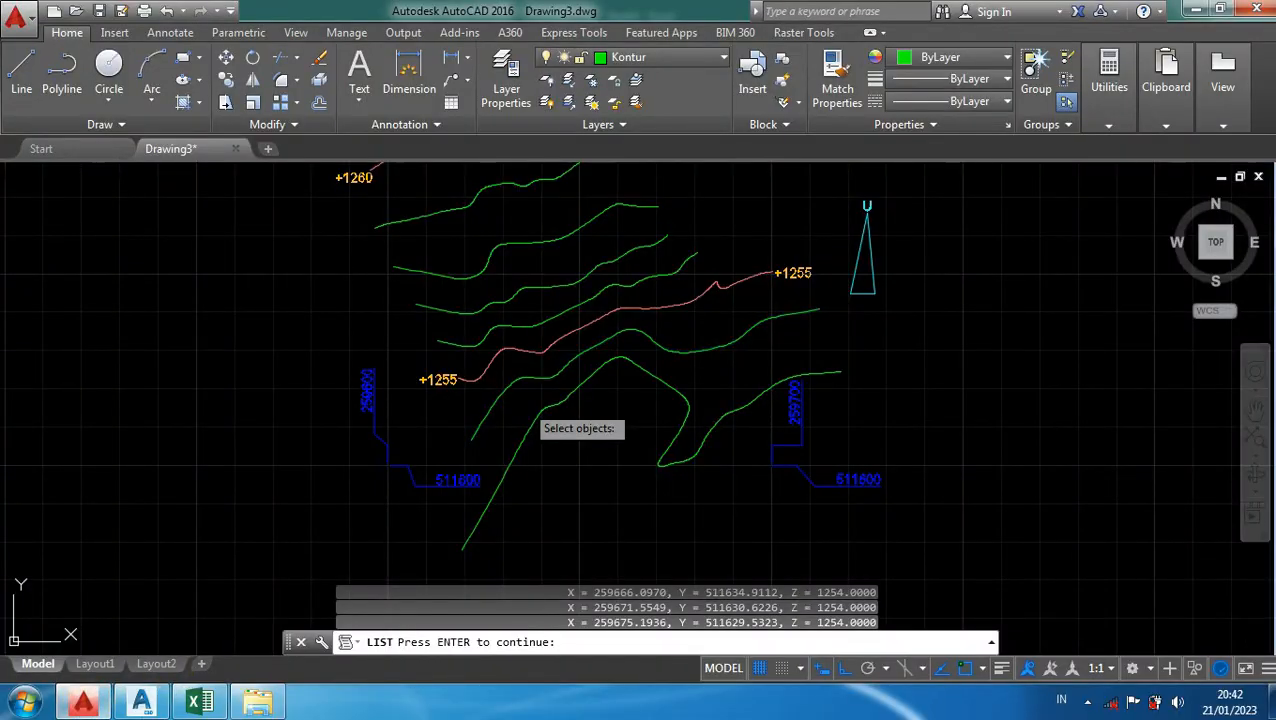
key("Escape")
mouse_move(561, 433)
middle_mouse_down()
mouse_move(598, 481)
mouse_move(571, 461)
middle_mouse_up()
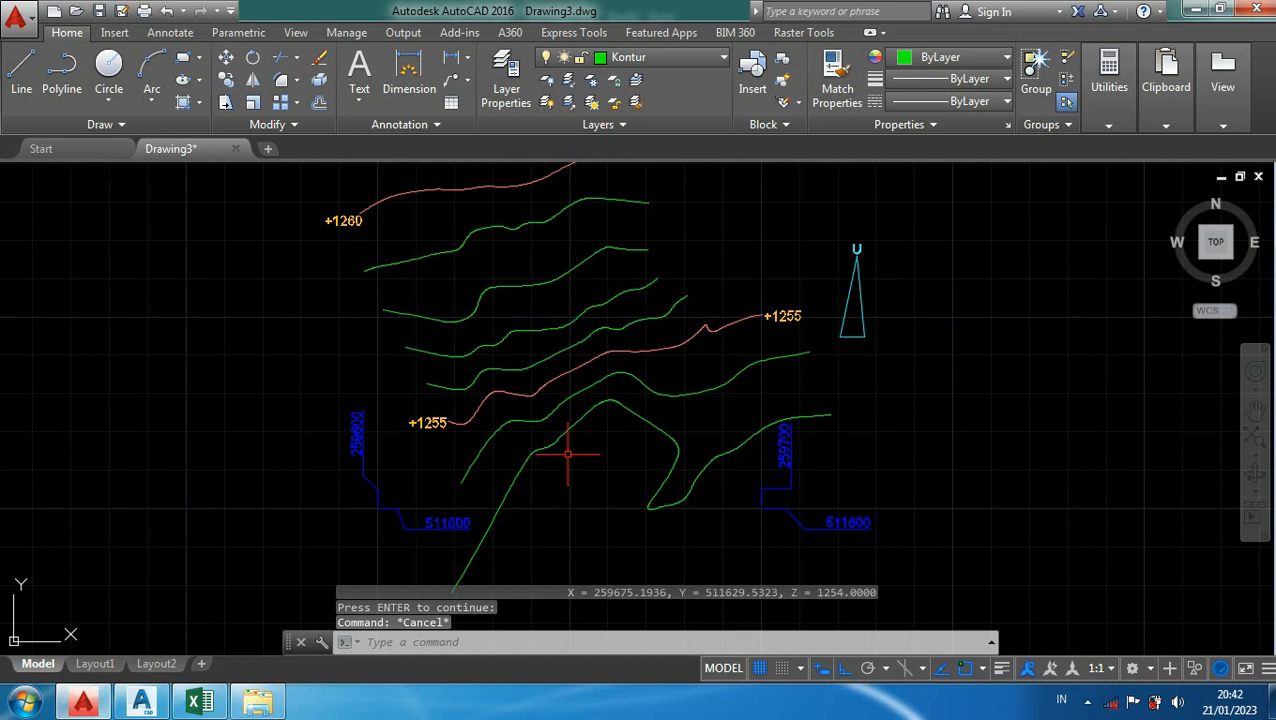
type("i")
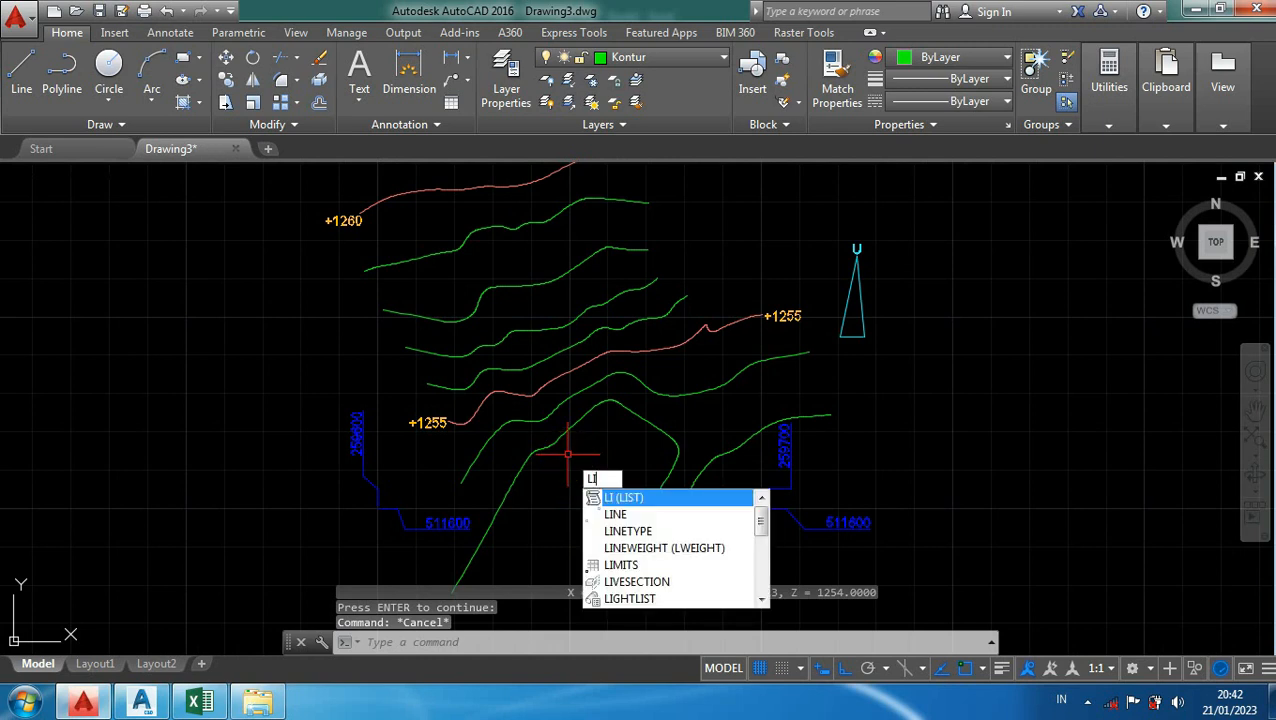
key("Return")
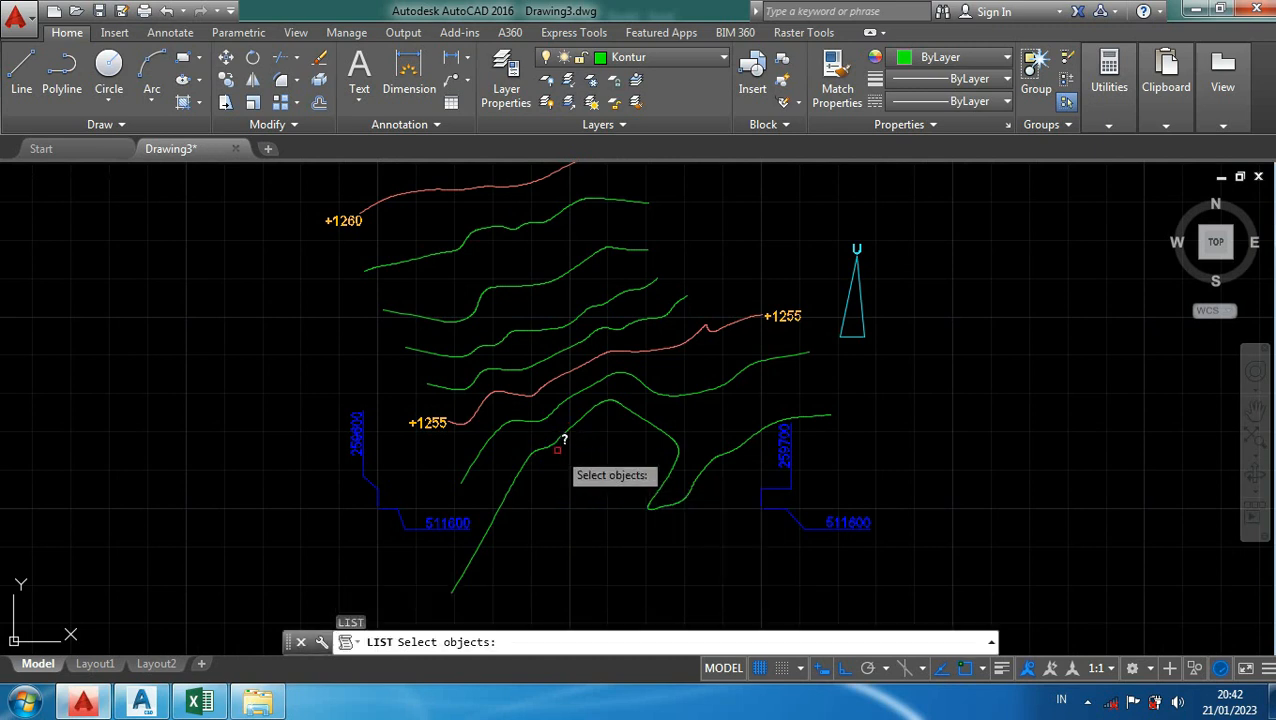
left_click(539, 386)
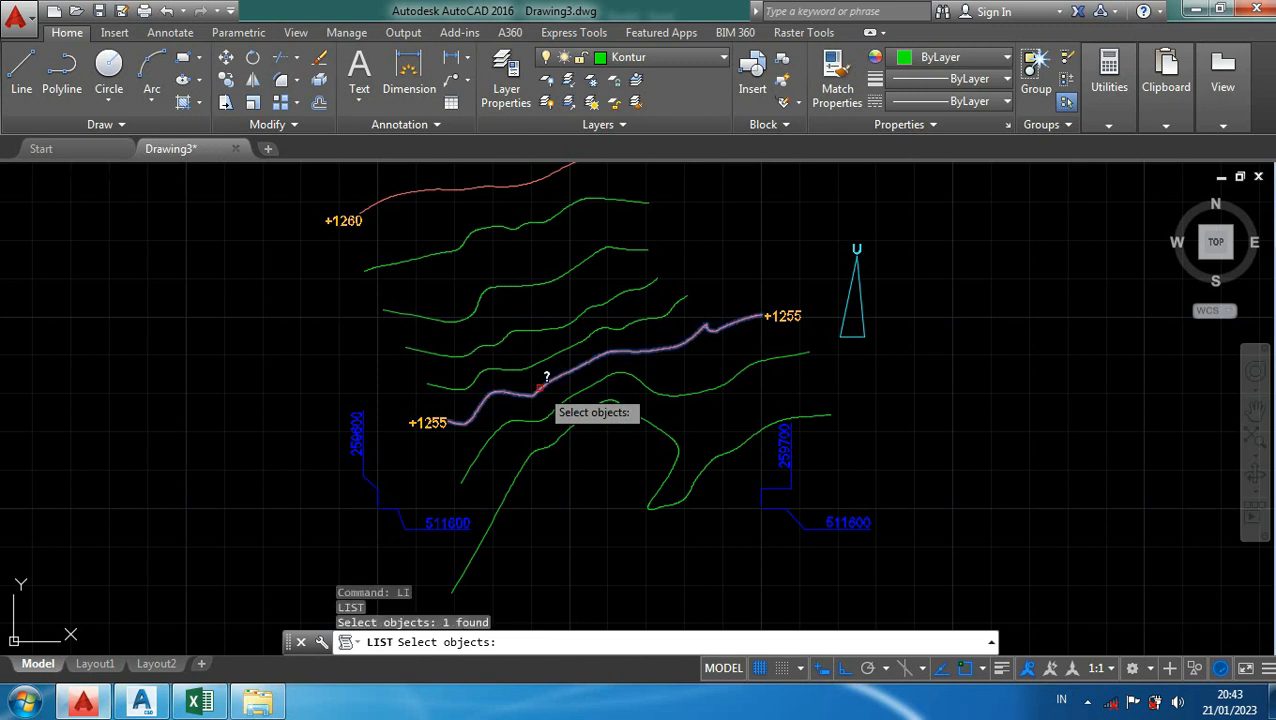
key("Return")
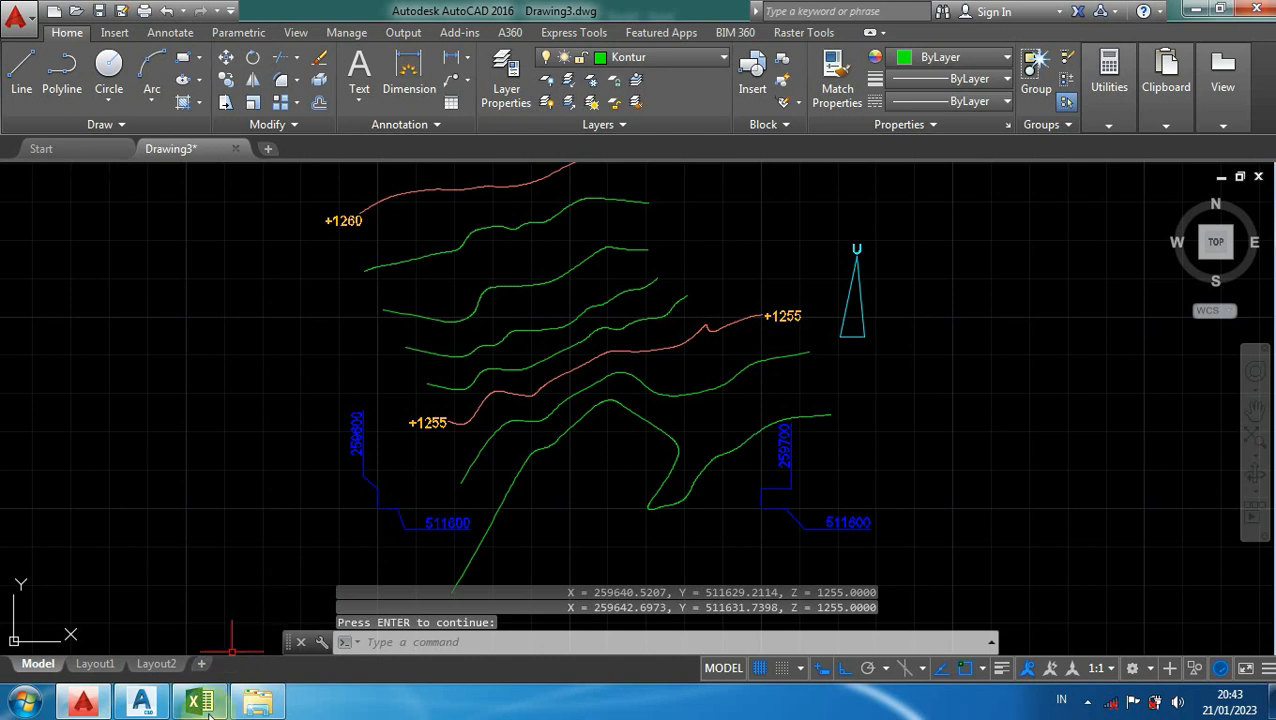
Step: Highlight the two green contours directly below the red +1255 contour and clear the selection
middle_click_drag(543, 494, 545, 462)
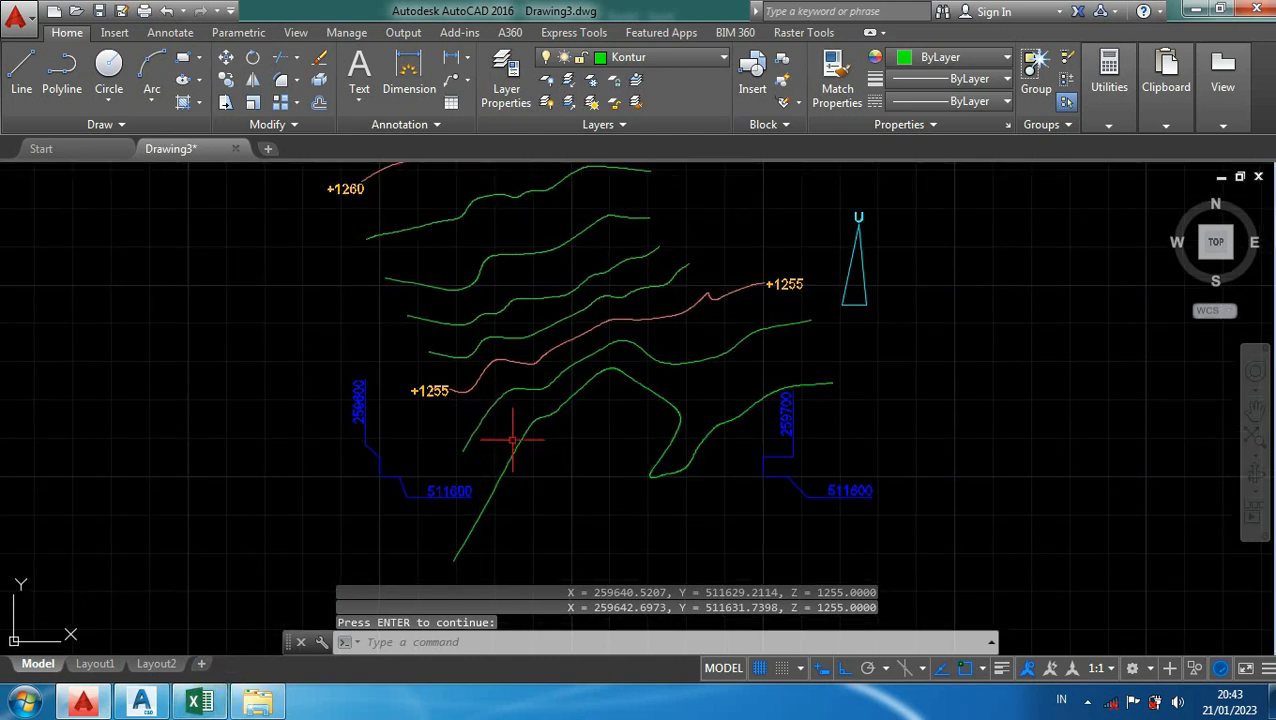
left_click(517, 441)
left_click(489, 408)
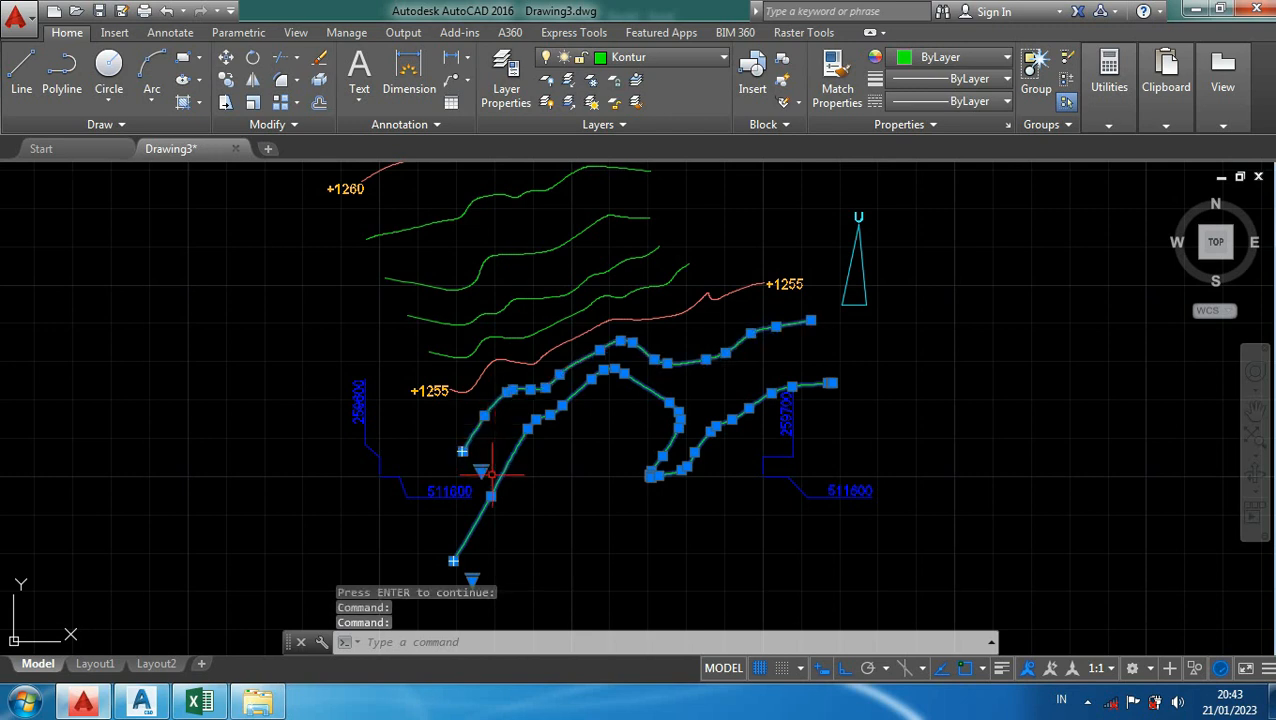
scroll(584, 478, "down", 2)
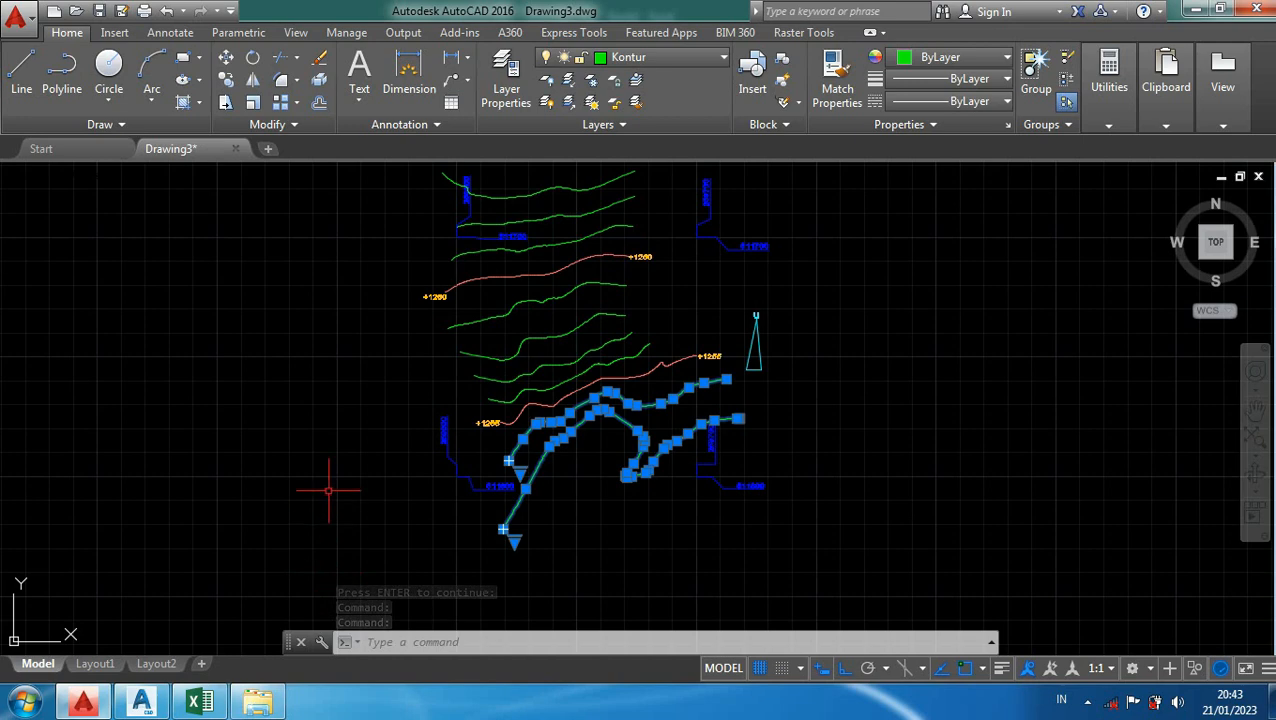
key("Escape")
Step: Switch to Excel and remove the "Control Points:" label from cell A1, keeping its coordinates
left_click(205, 703)
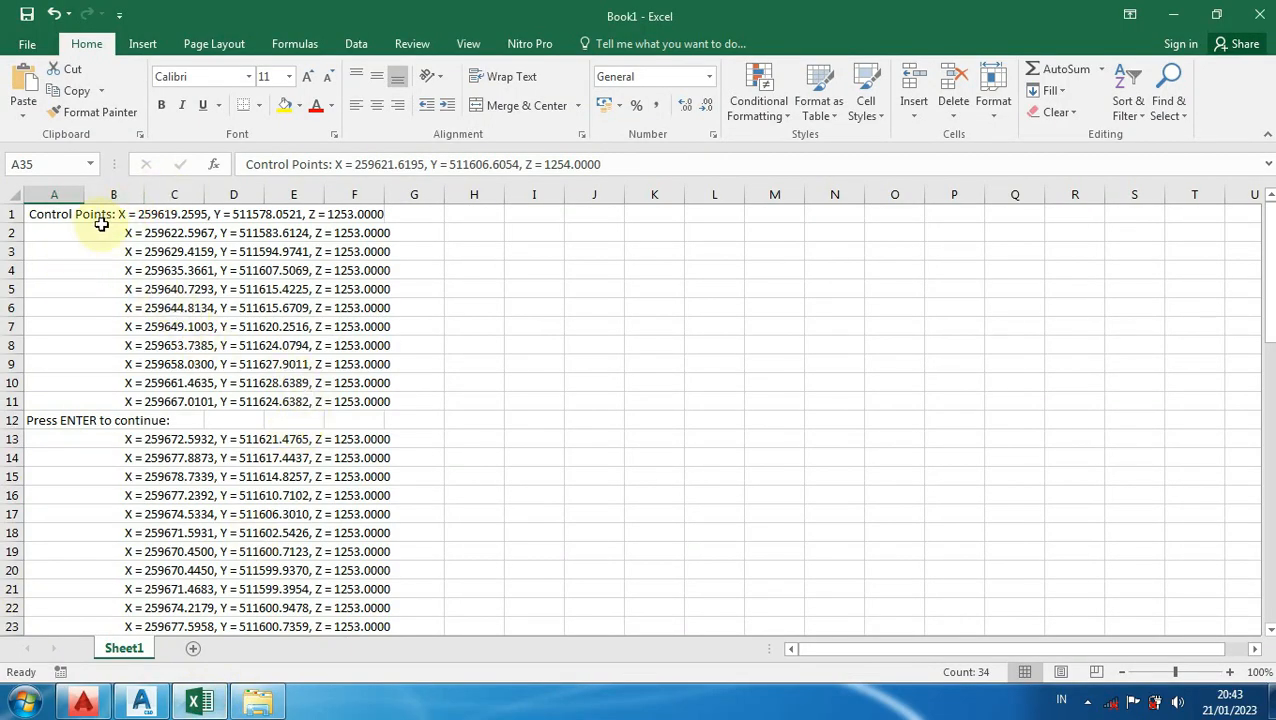
double_click(31, 217)
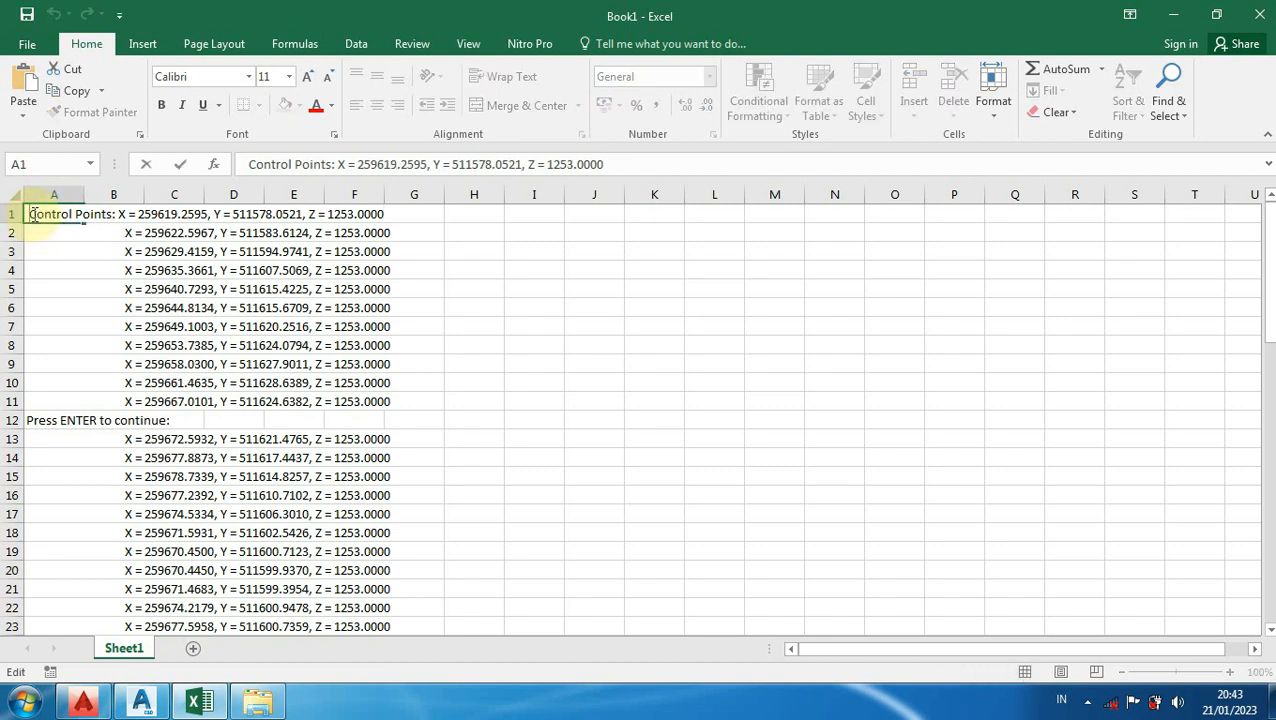
left_click_drag(29, 214, 116, 214)
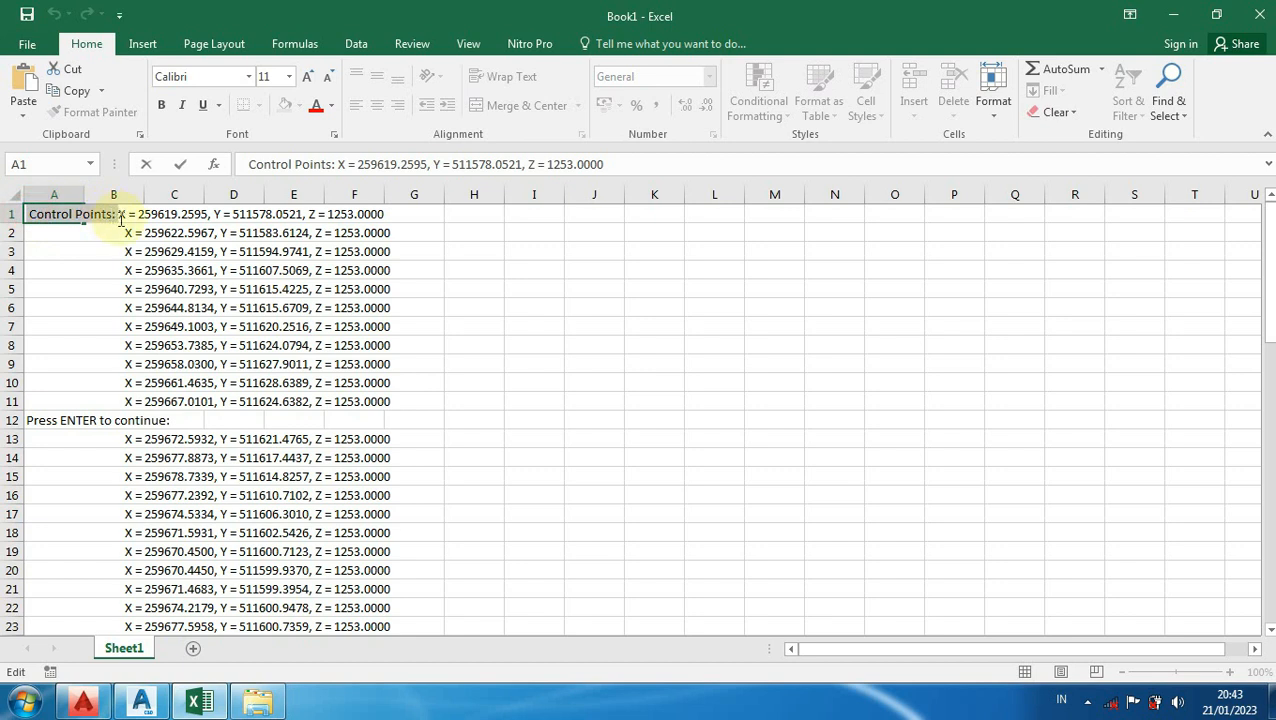
key("Delete")
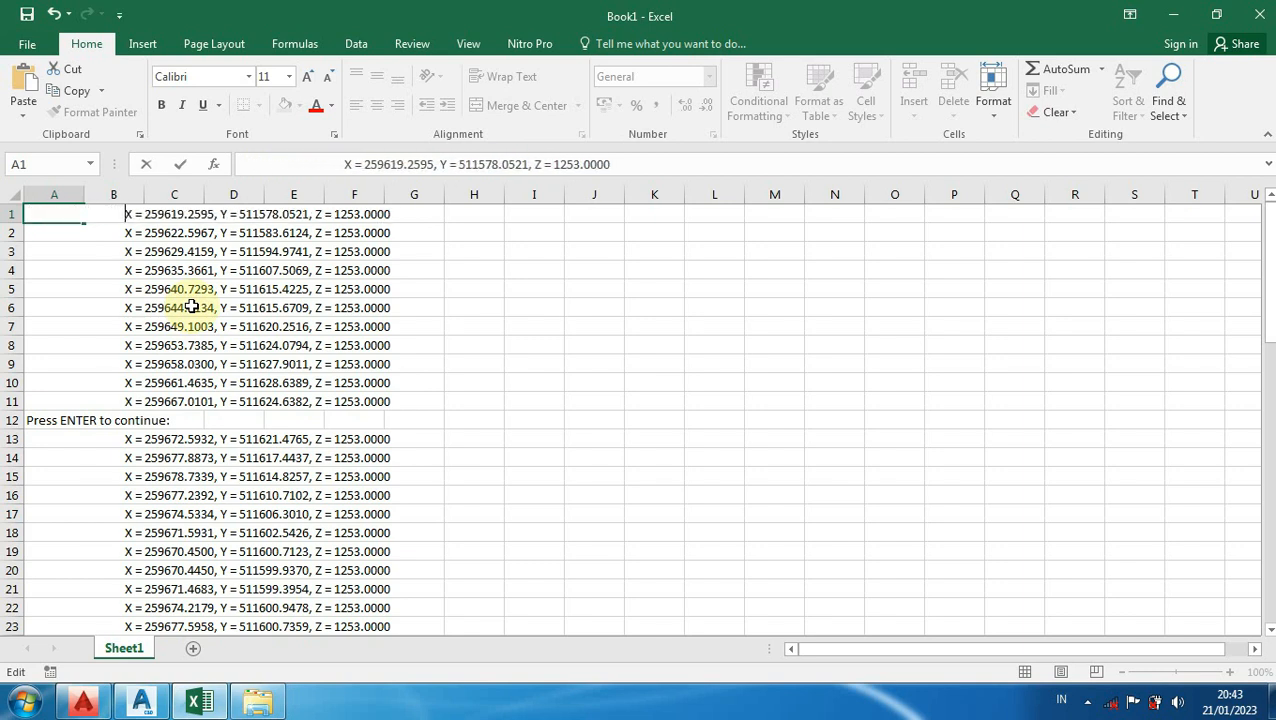
Step: Delete row 12 containing "Press ENTER to continue:" from the first contour's coordinates
left_click(12, 420)
right_click(12, 420)
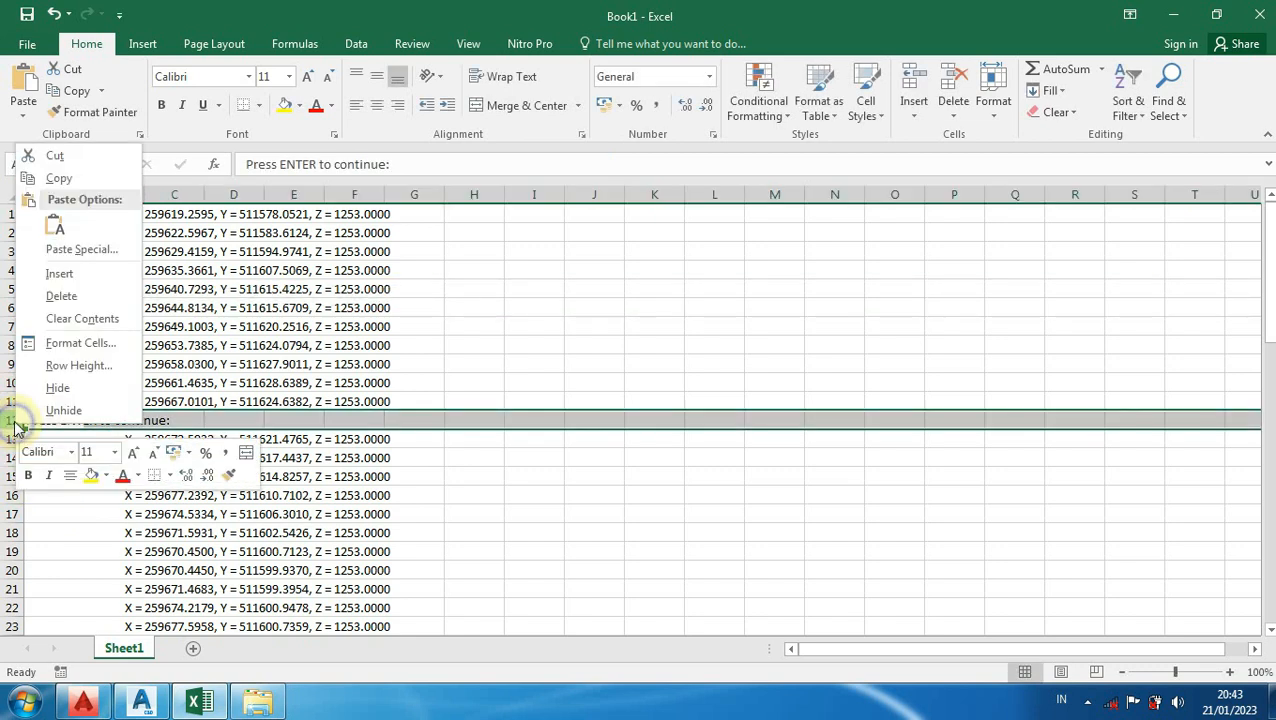
left_click(78, 298)
Step: Remove the "Control Points:" label from cell A34 at the start of the second contour's coordinates
scroll(127, 375, "down", 10)
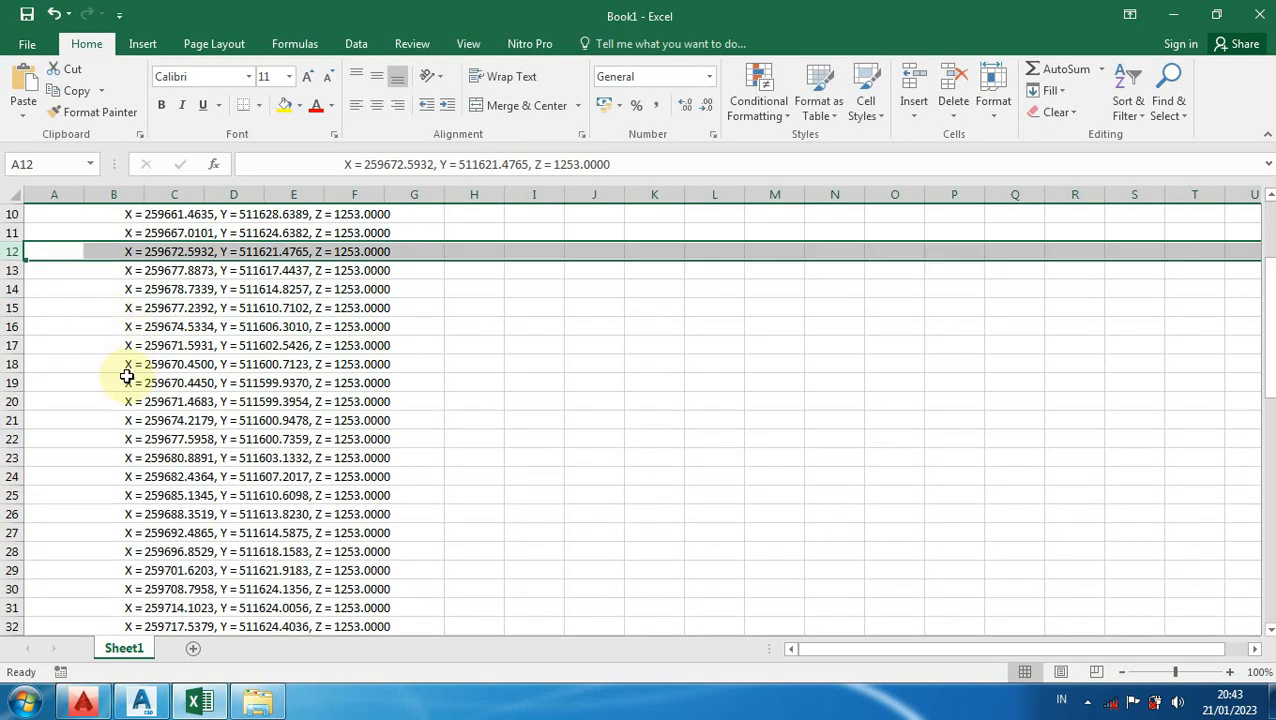
scroll(127, 377, "up", 1)
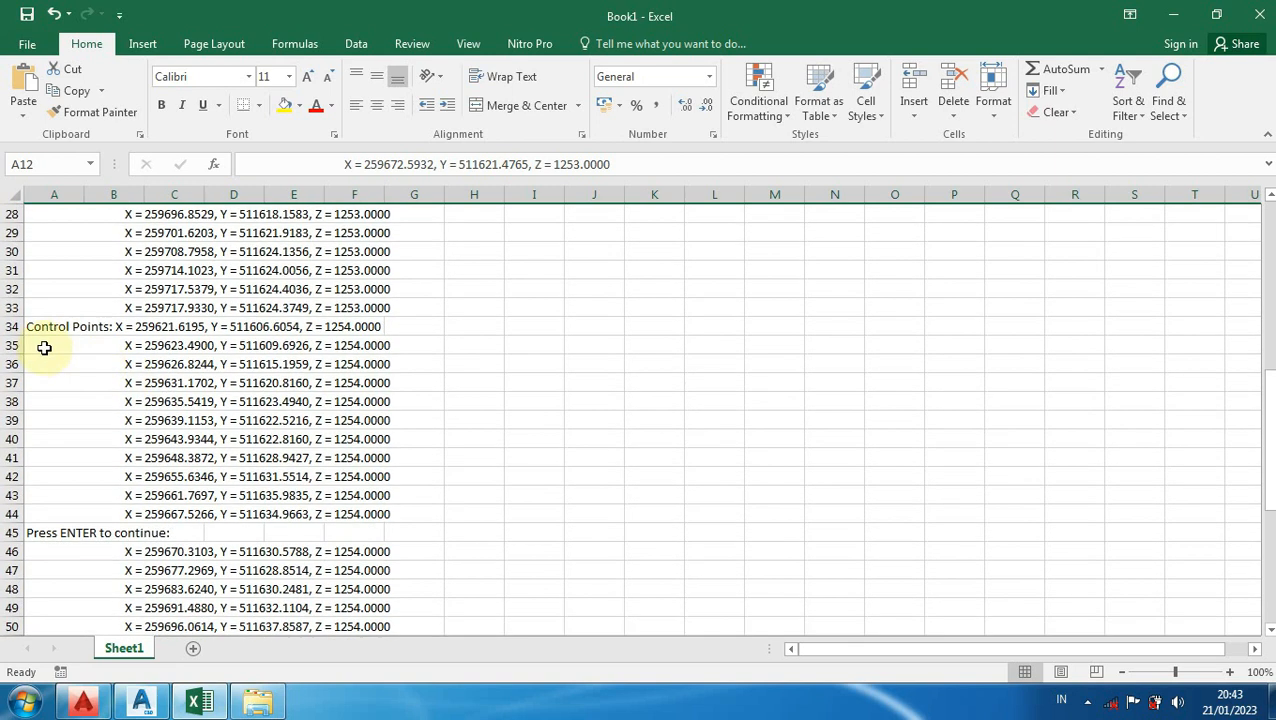
left_click(35, 327)
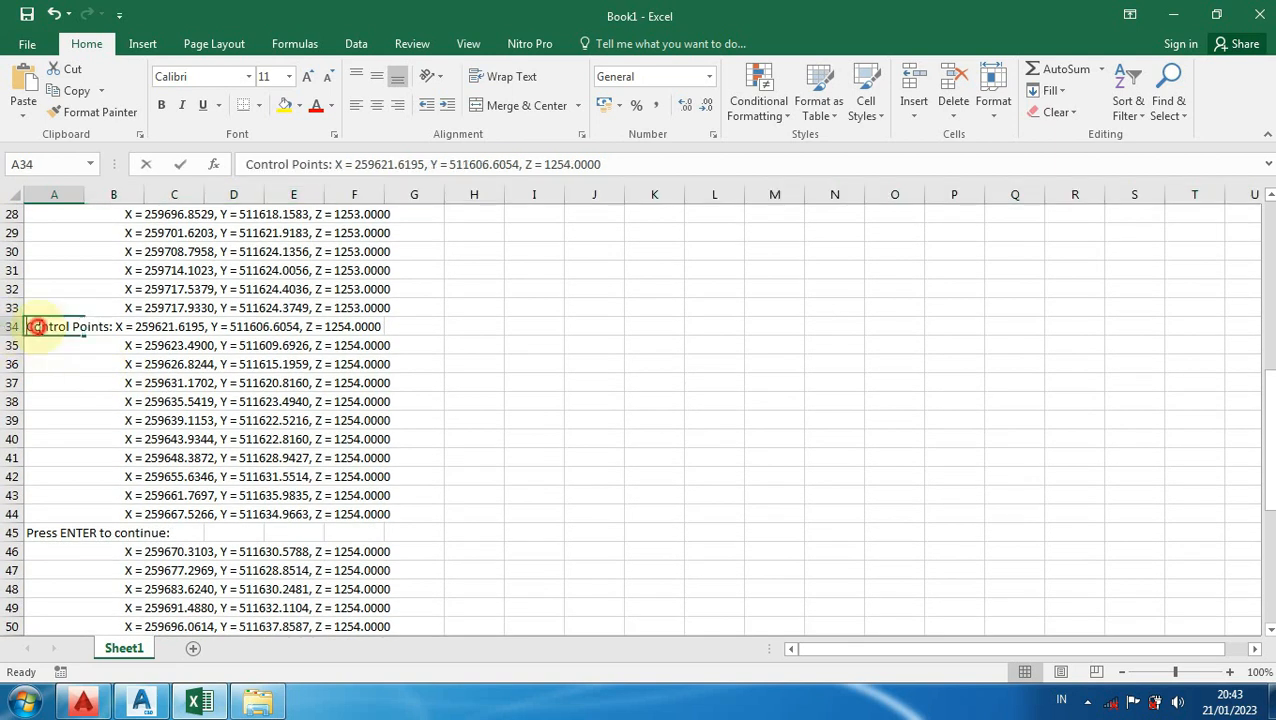
double_click(93, 327)
left_click_drag(117, 328, 25, 327)
key("Delete")
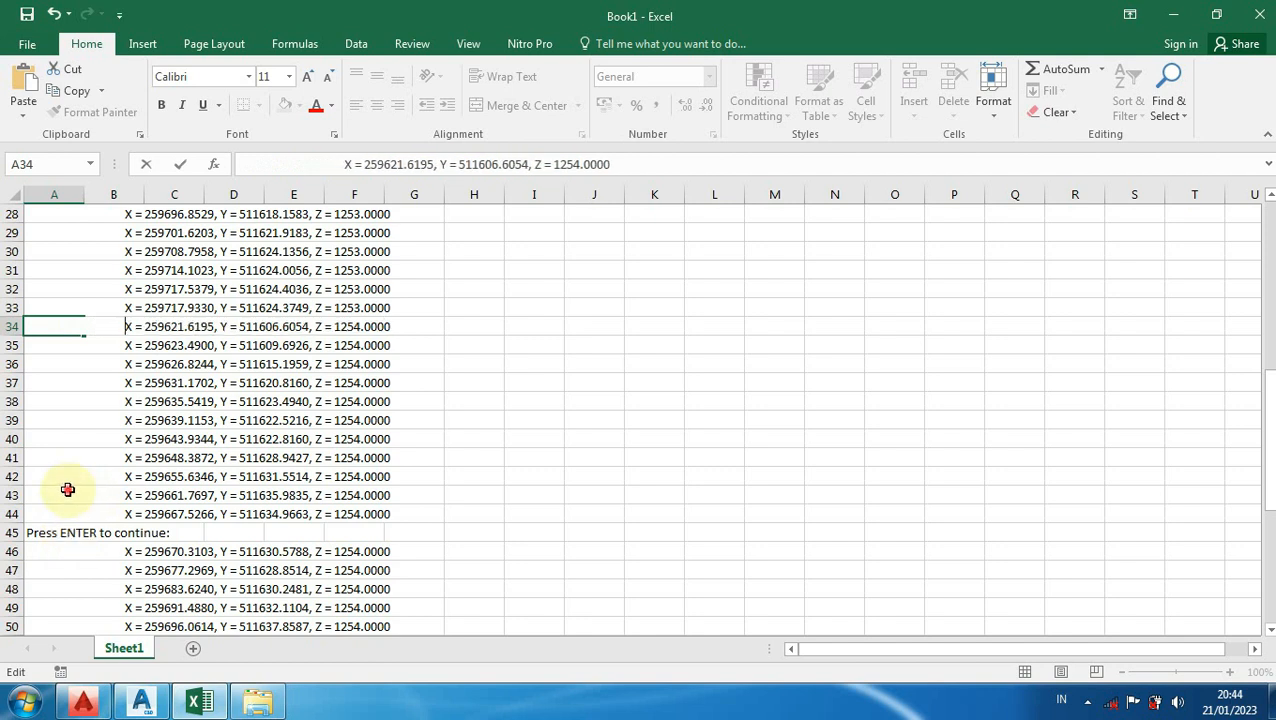
left_click(60, 493)
Step: Delete row 45 containing "Press ENTER to continue:" from the second contour's coordinates
scroll(48, 530, "down", 2)
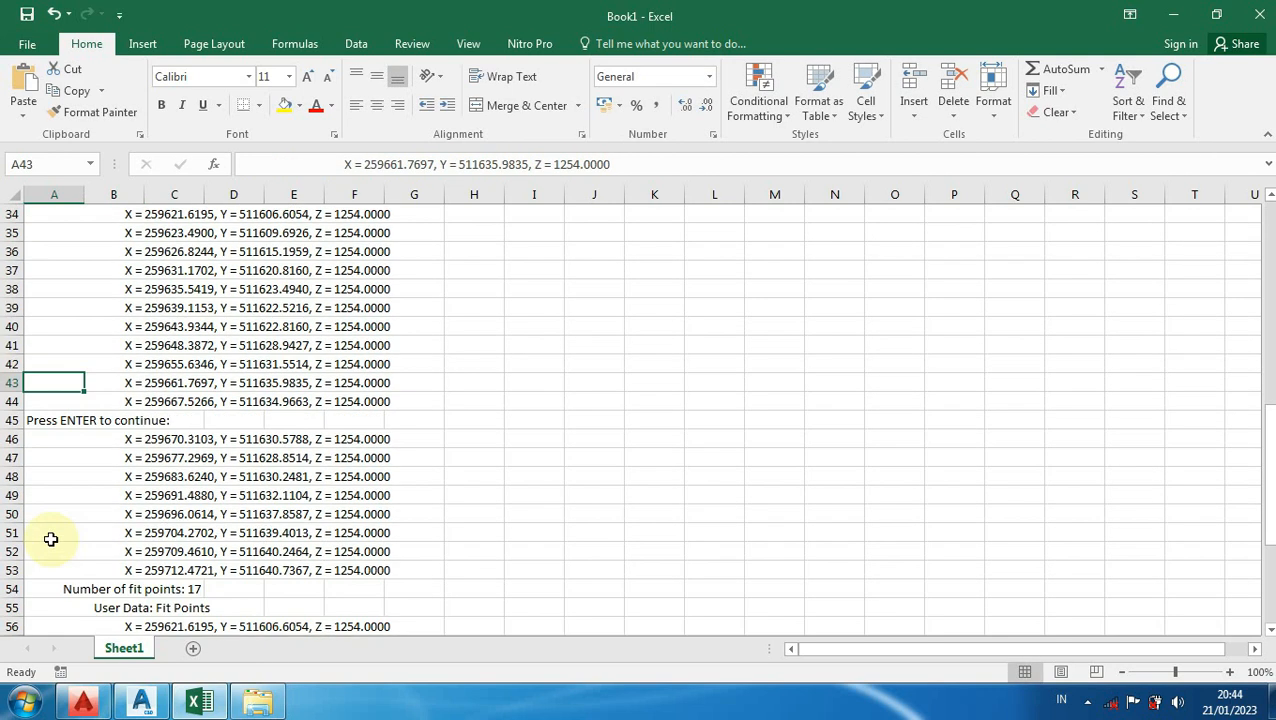
left_click(12, 420)
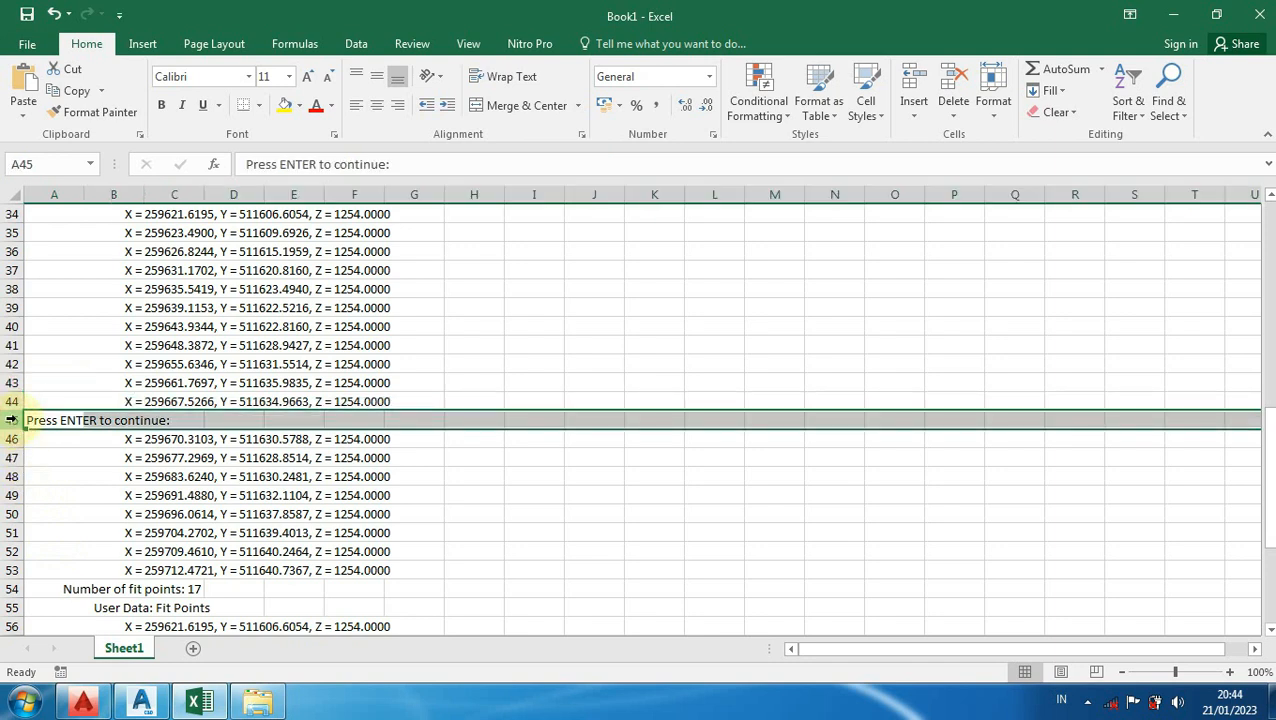
right_click(12, 420)
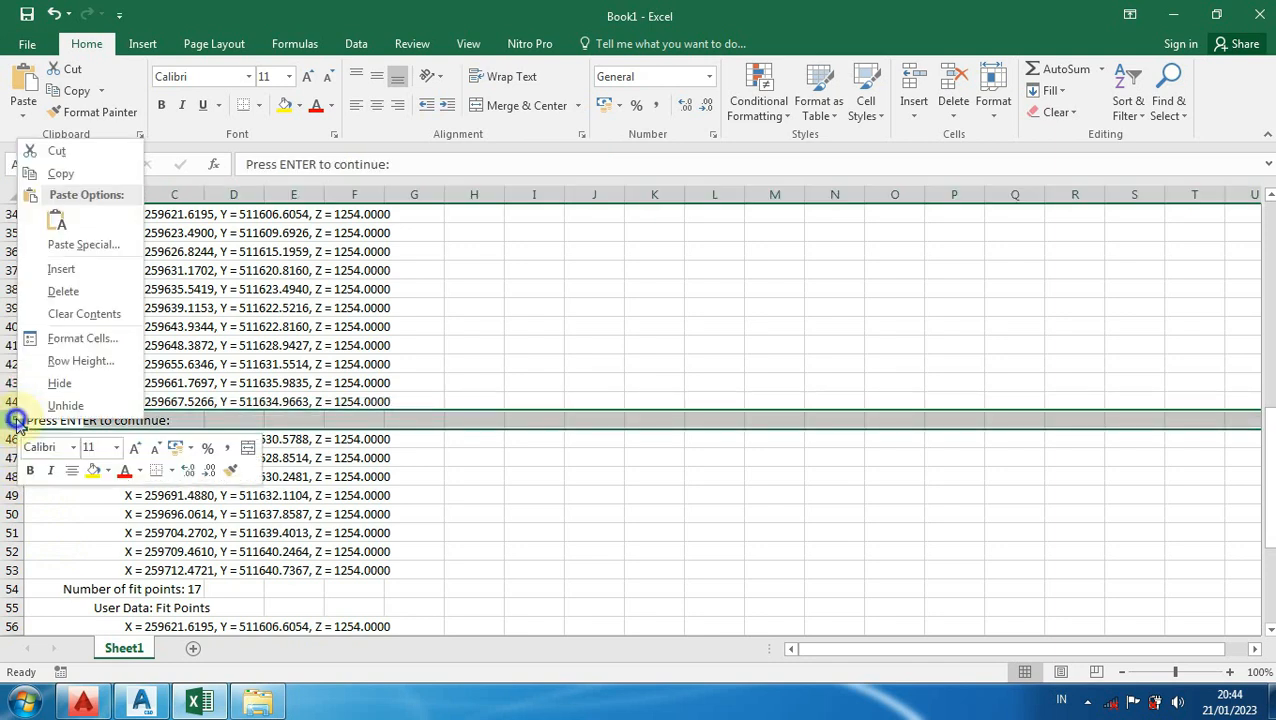
left_click(62, 291)
Step: Delete rows 53 and 54 containing the "Number of fit points" and "User Data: Fit Points" lines
scroll(94, 457, "down", 2)
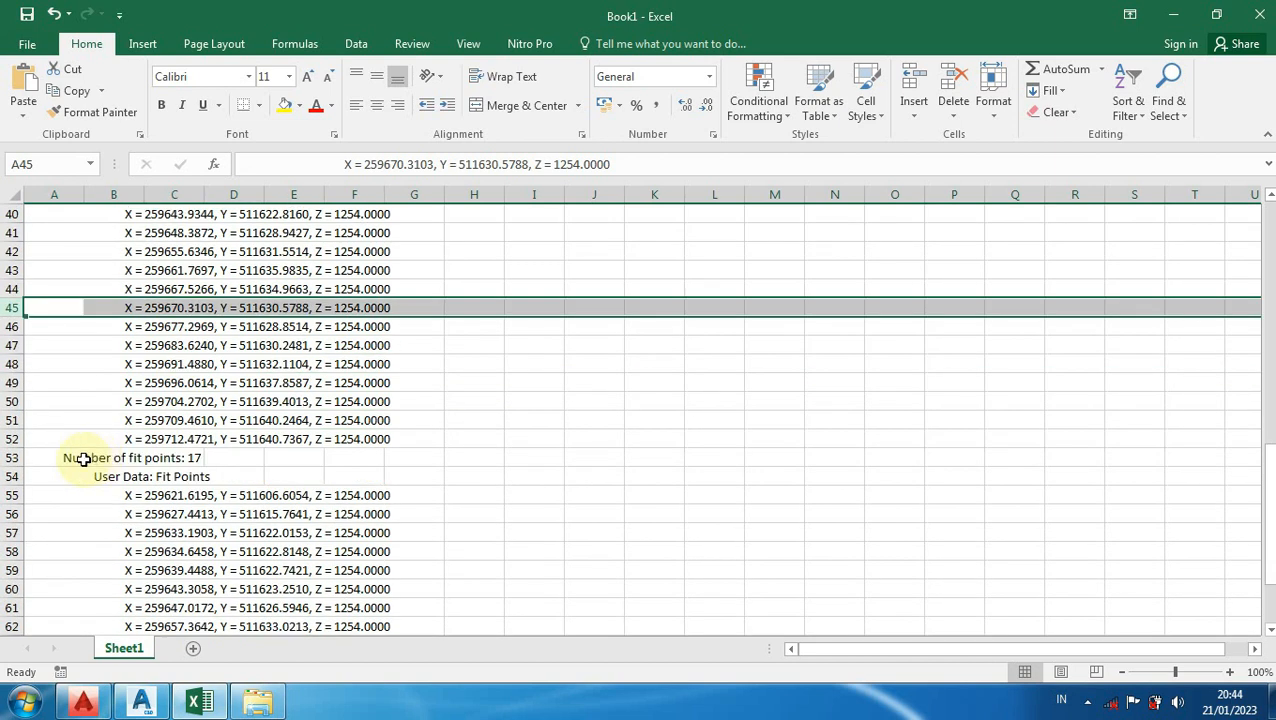
scroll(29, 480, "down", 2)
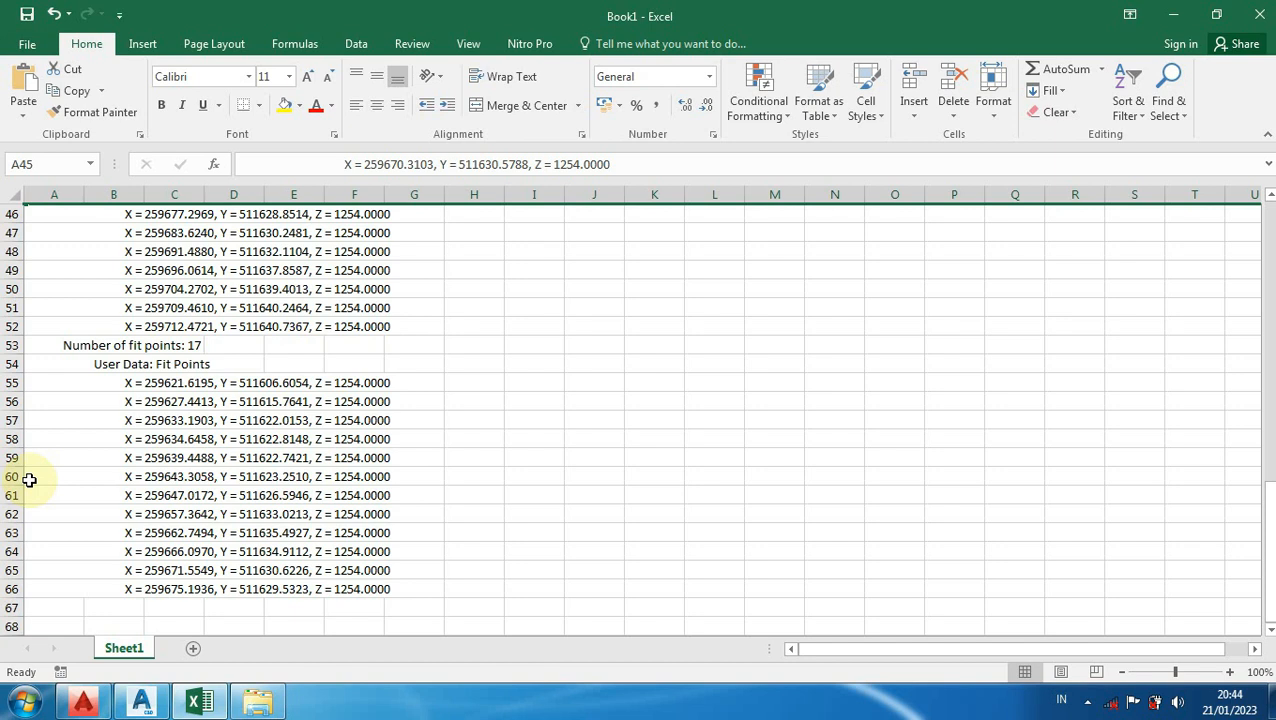
left_click(8, 345)
left_click_drag(8, 345, 11, 362)
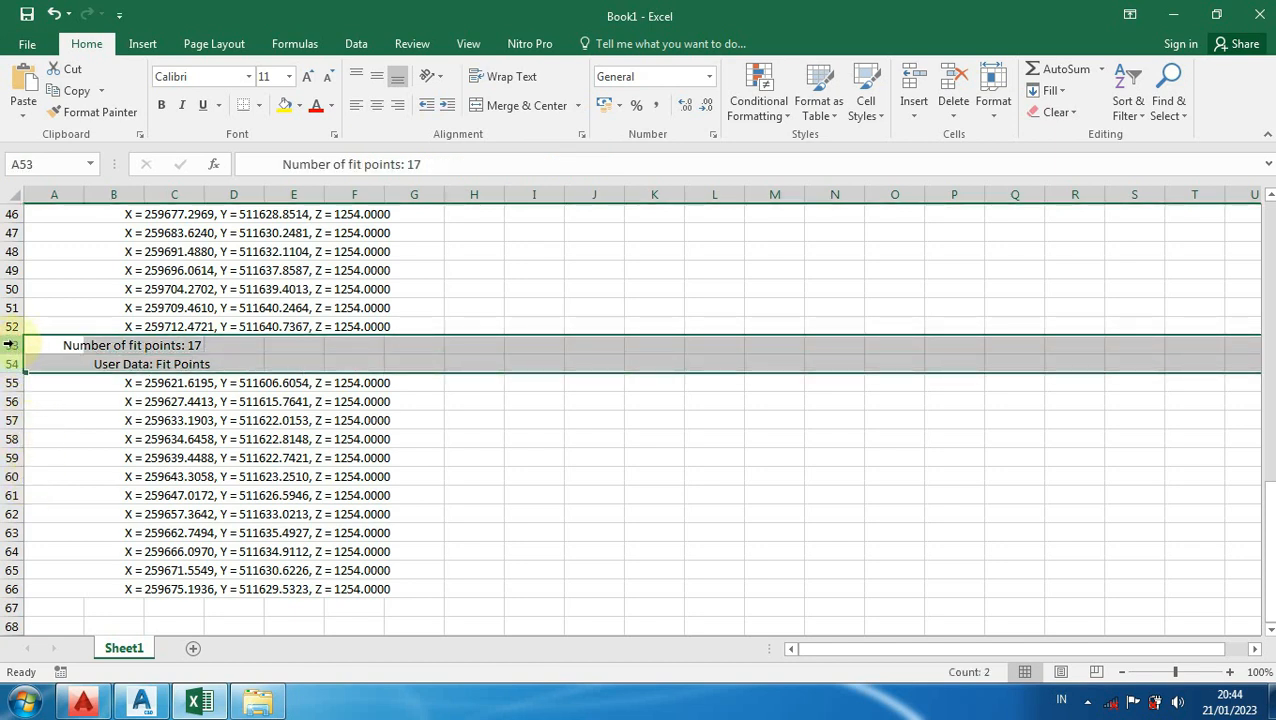
right_click(10, 354)
left_click(48, 494)
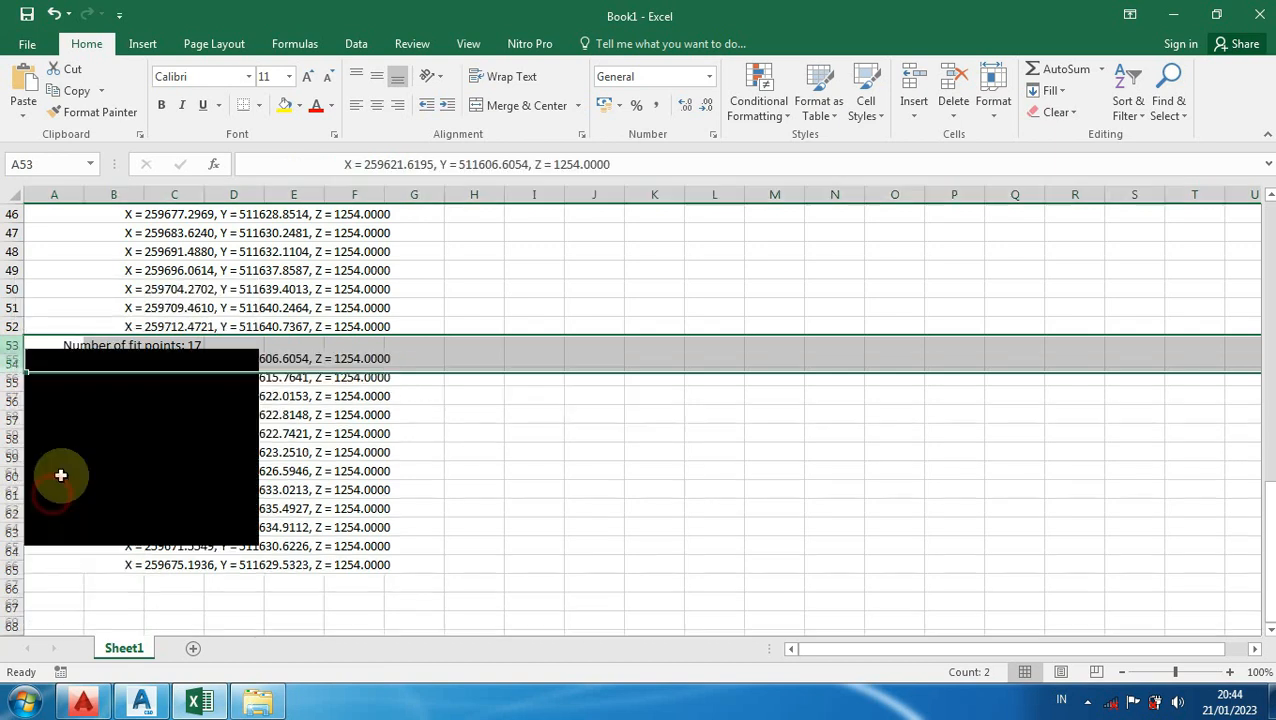
Step: Split the coordinate text in column A into separate columns using Text to Columns with the Fixed width option
scroll(415, 465, "up", 3)
scroll(468, 414, "up", 12)
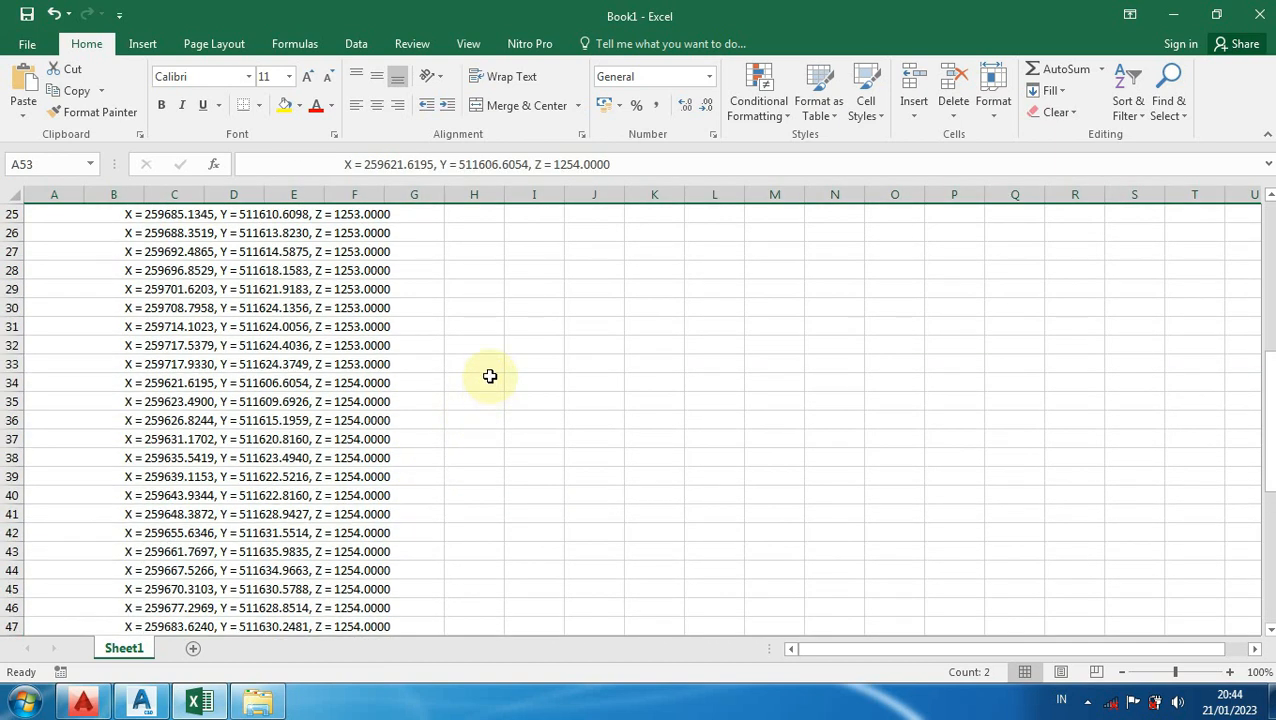
left_click(608, 287)
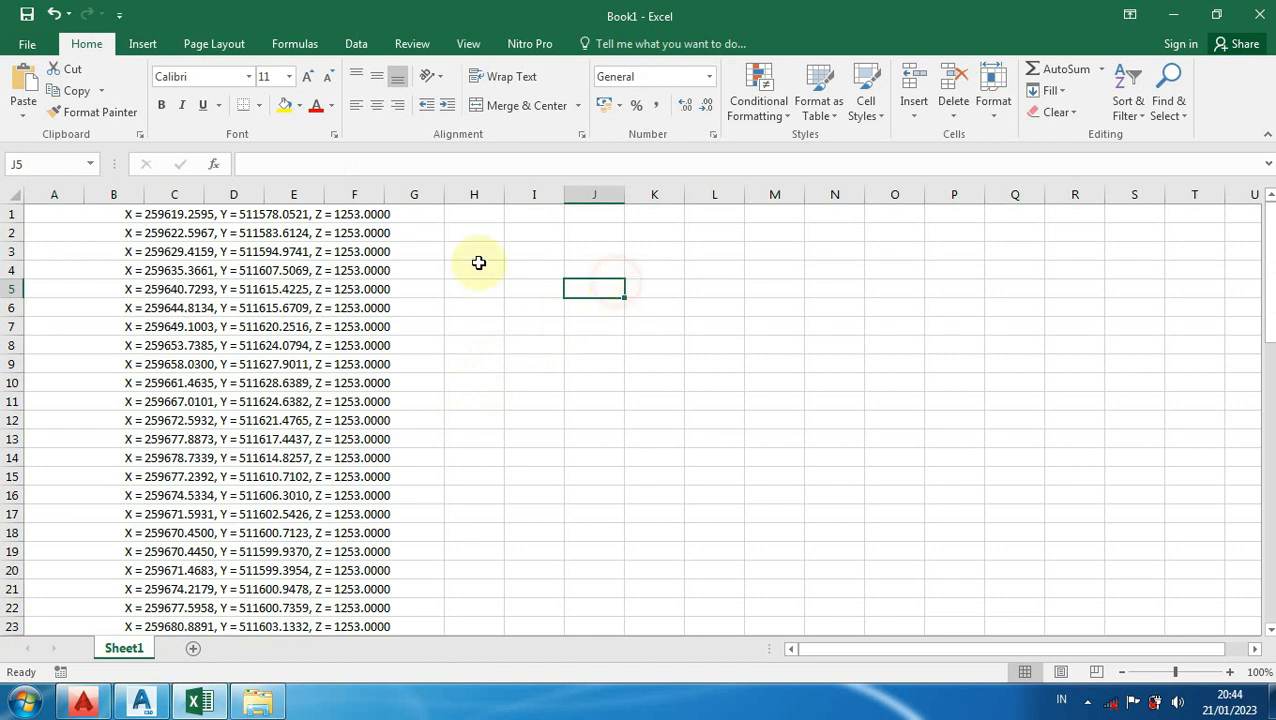
left_click(59, 195)
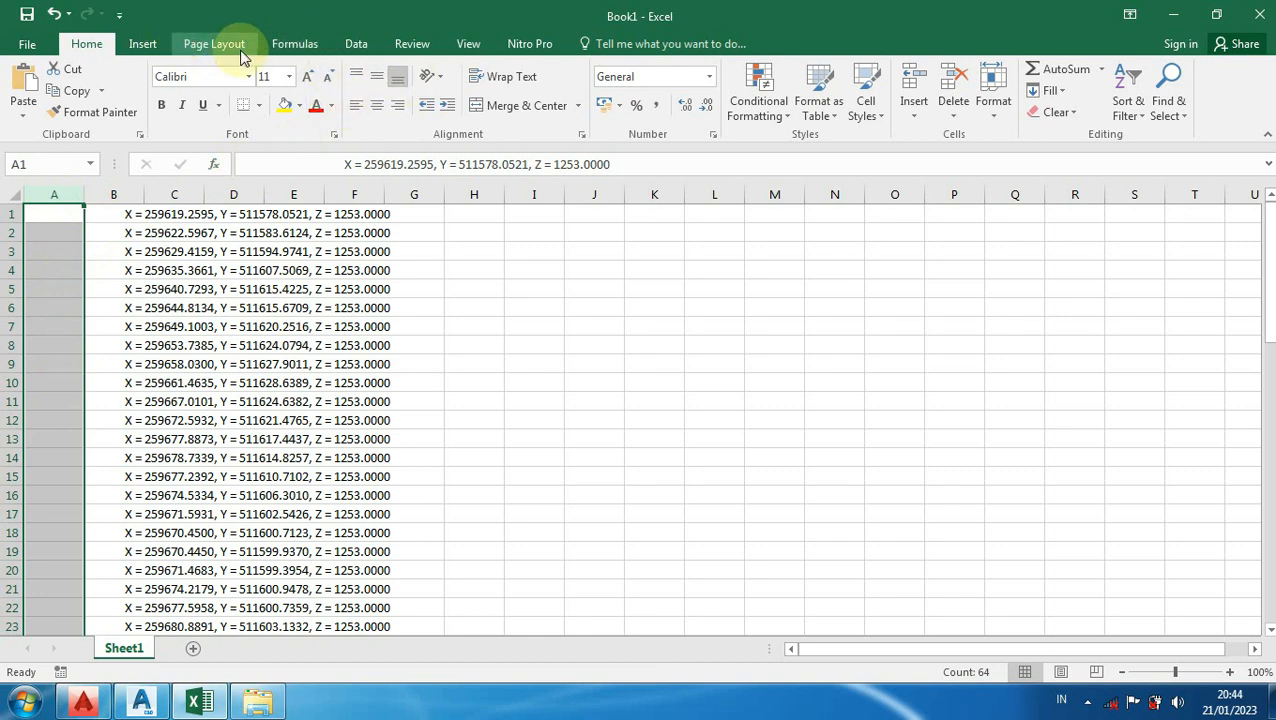
left_click(352, 44)
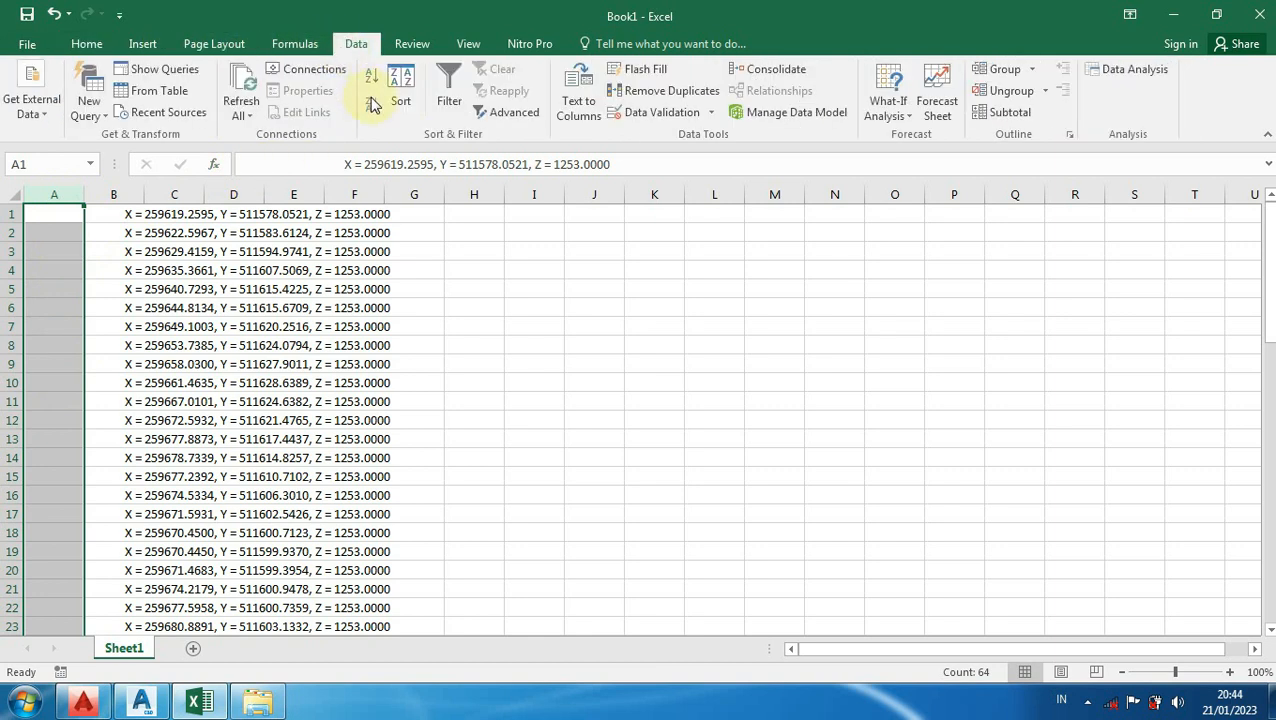
left_click(578, 103)
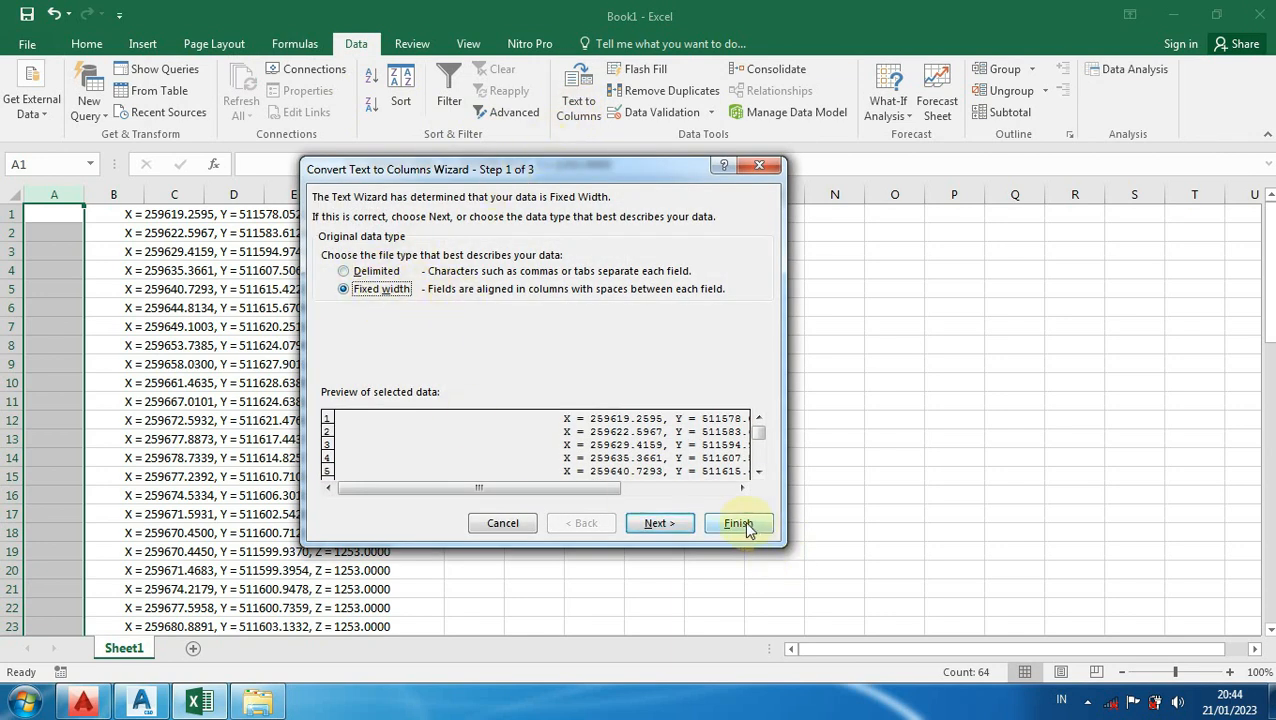
left_click(657, 525)
left_click(658, 523)
left_click(738, 523)
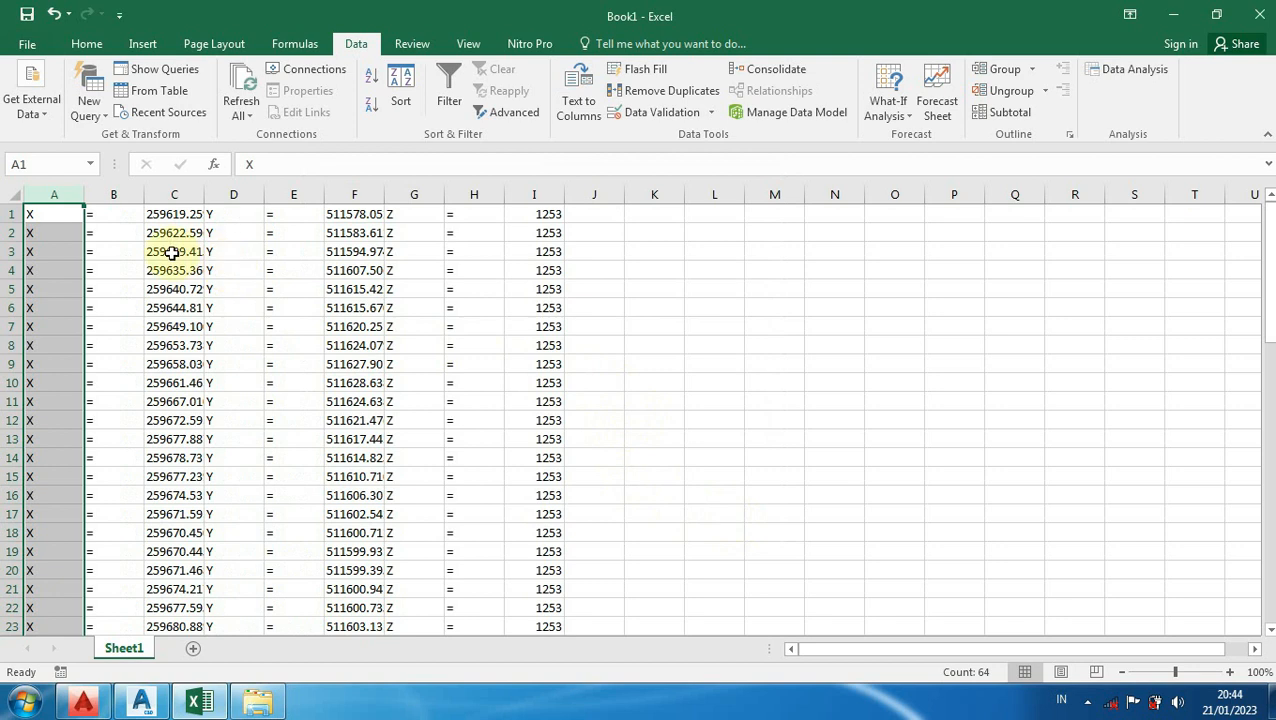
Step: Delete columns A and B, which hold the "X" letters and equals signs before the X coordinates
left_click(110, 250)
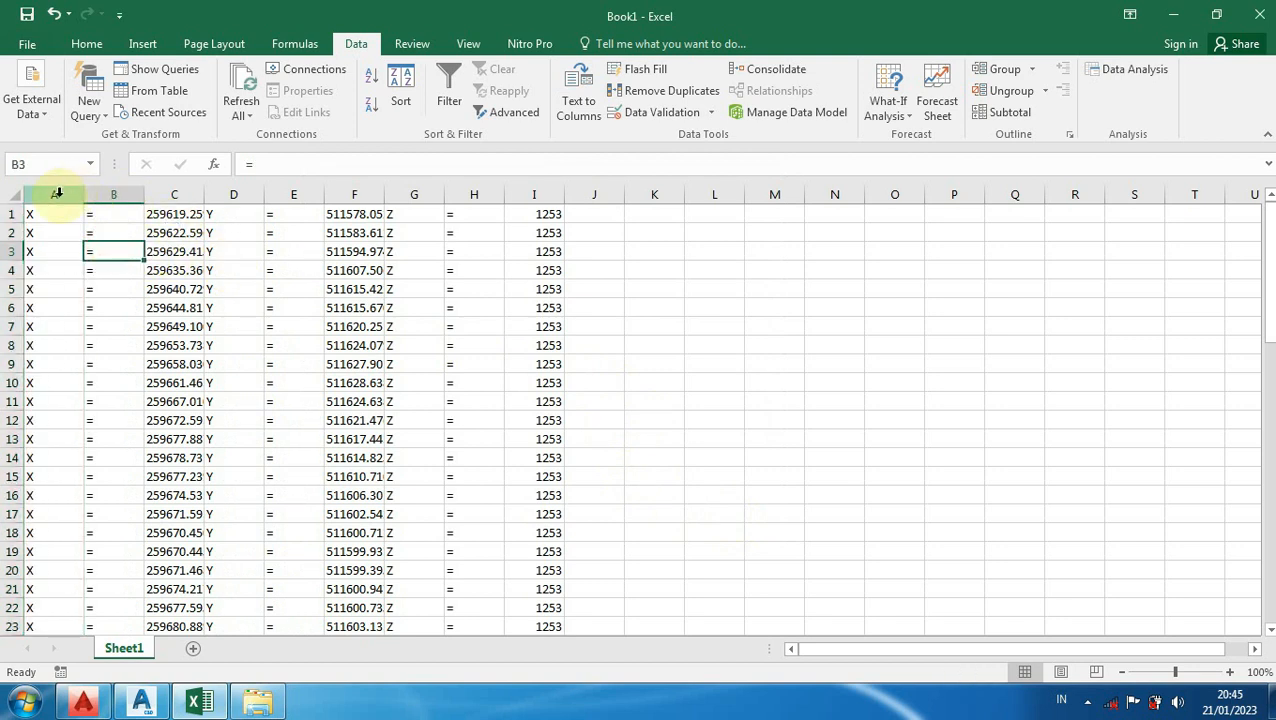
left_click(65, 195)
left_click_drag(65, 195, 101, 194)
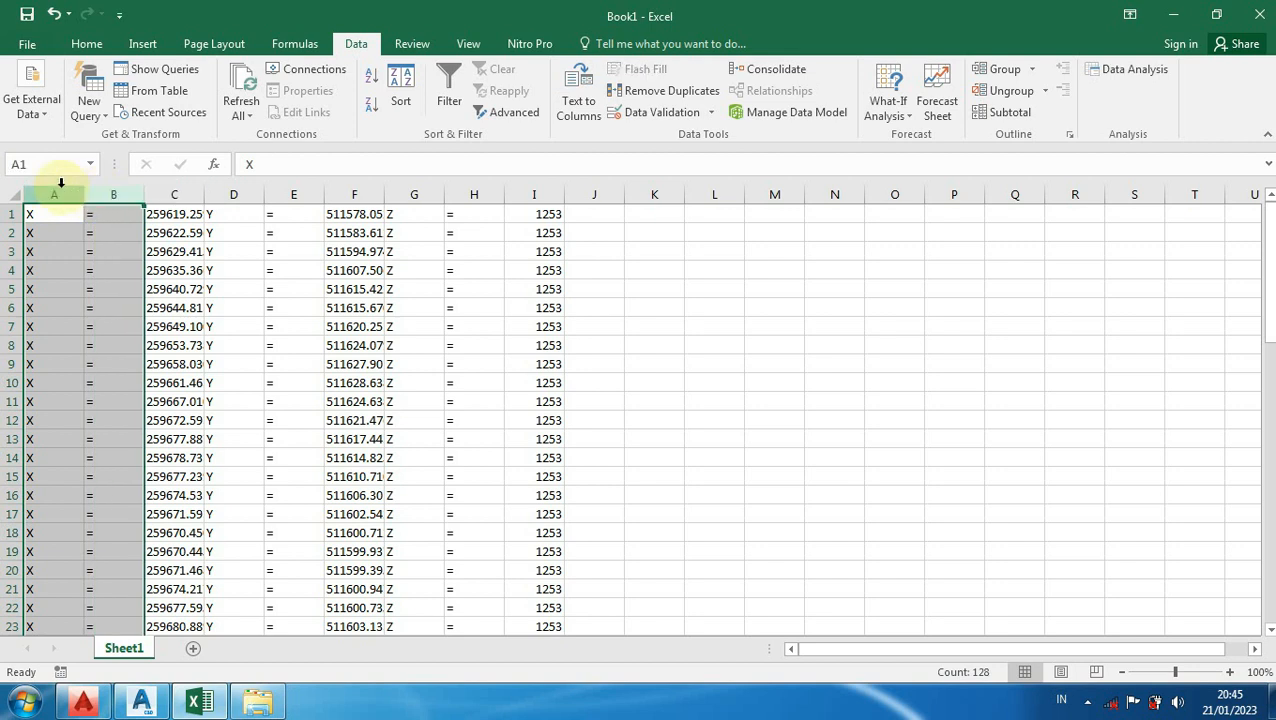
right_click(53, 192)
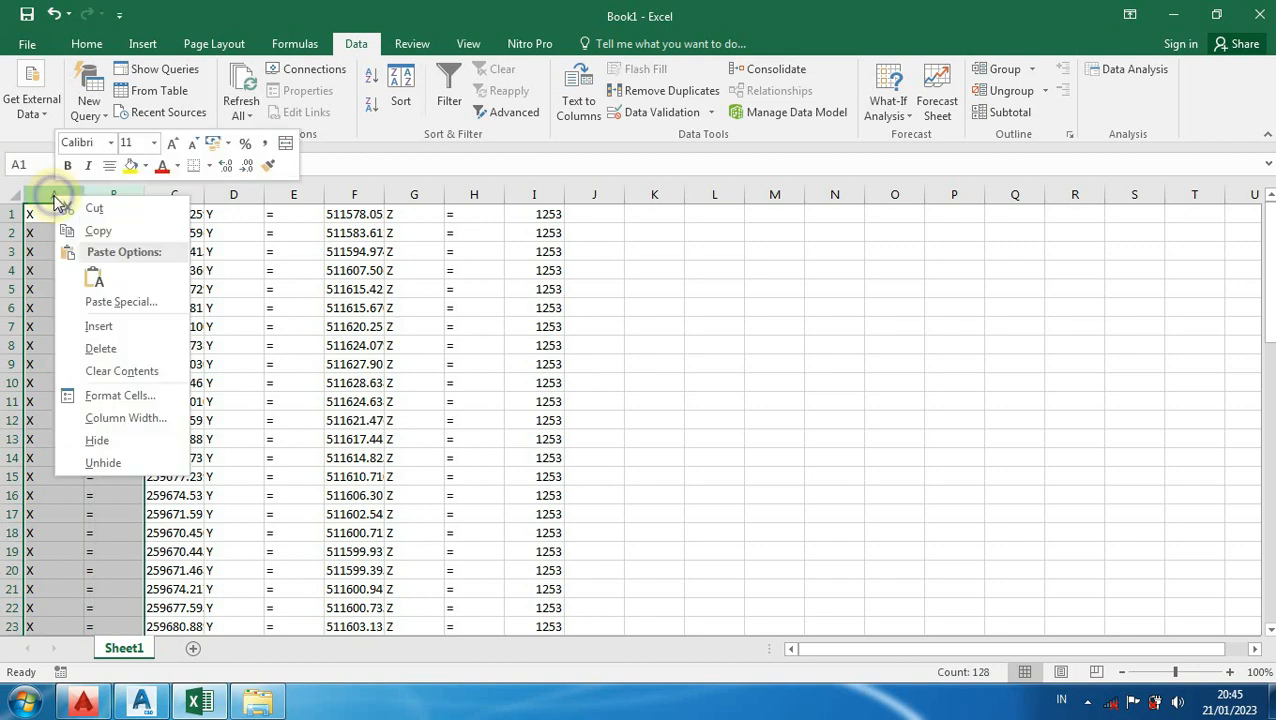
left_click(101, 351)
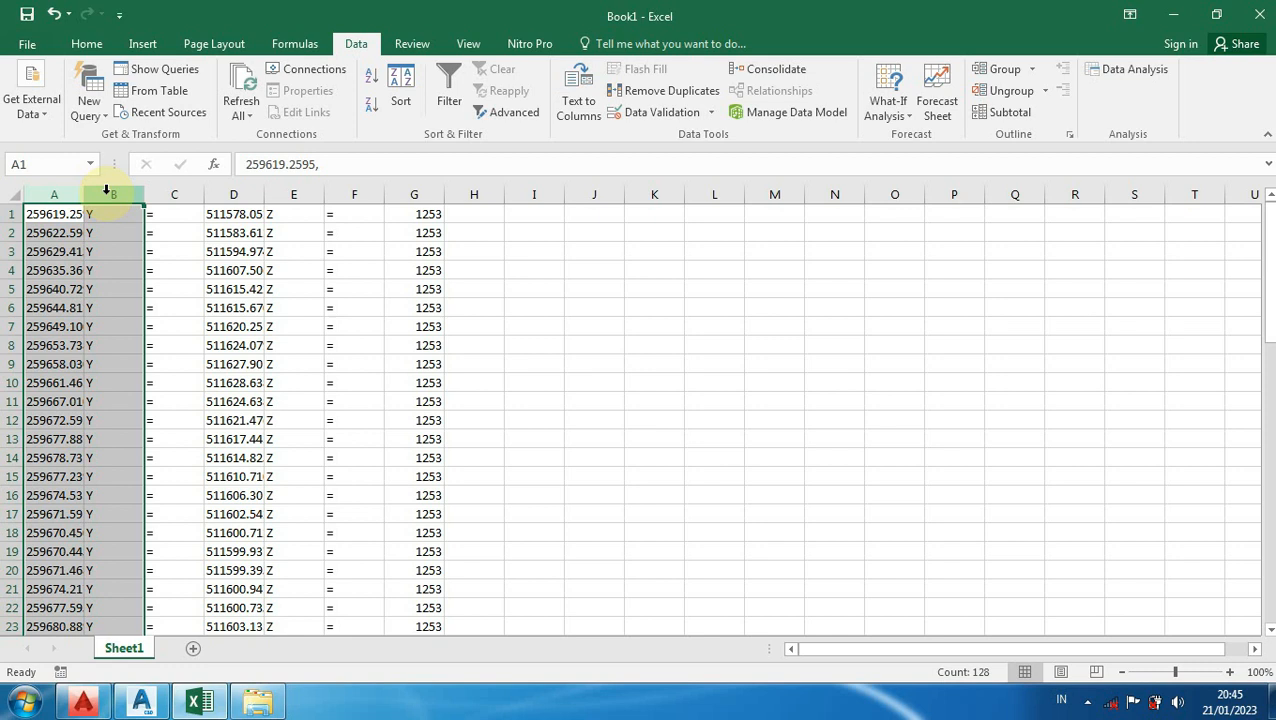
Step: Delete columns B and C, which hold the "Y" letters and equals signs before the Y coordinates
left_click(106, 197)
left_click_drag(106, 197, 160, 188)
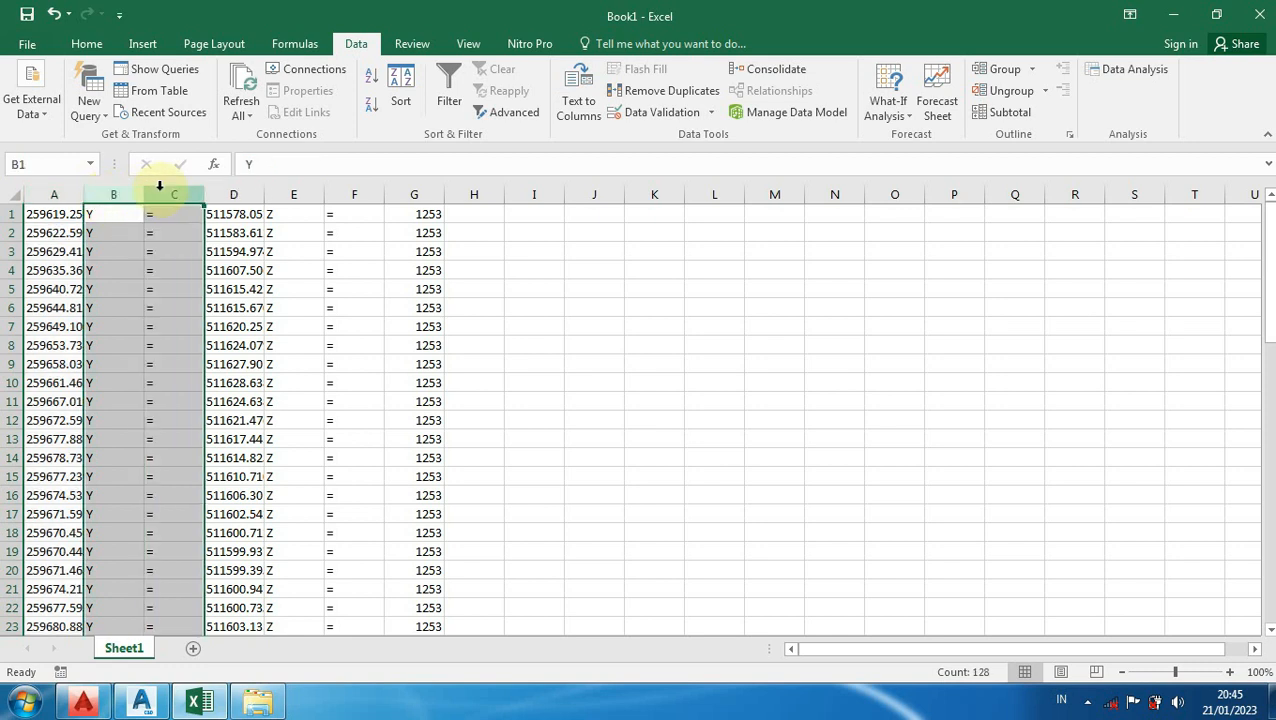
right_click(127, 190)
left_click(136, 340)
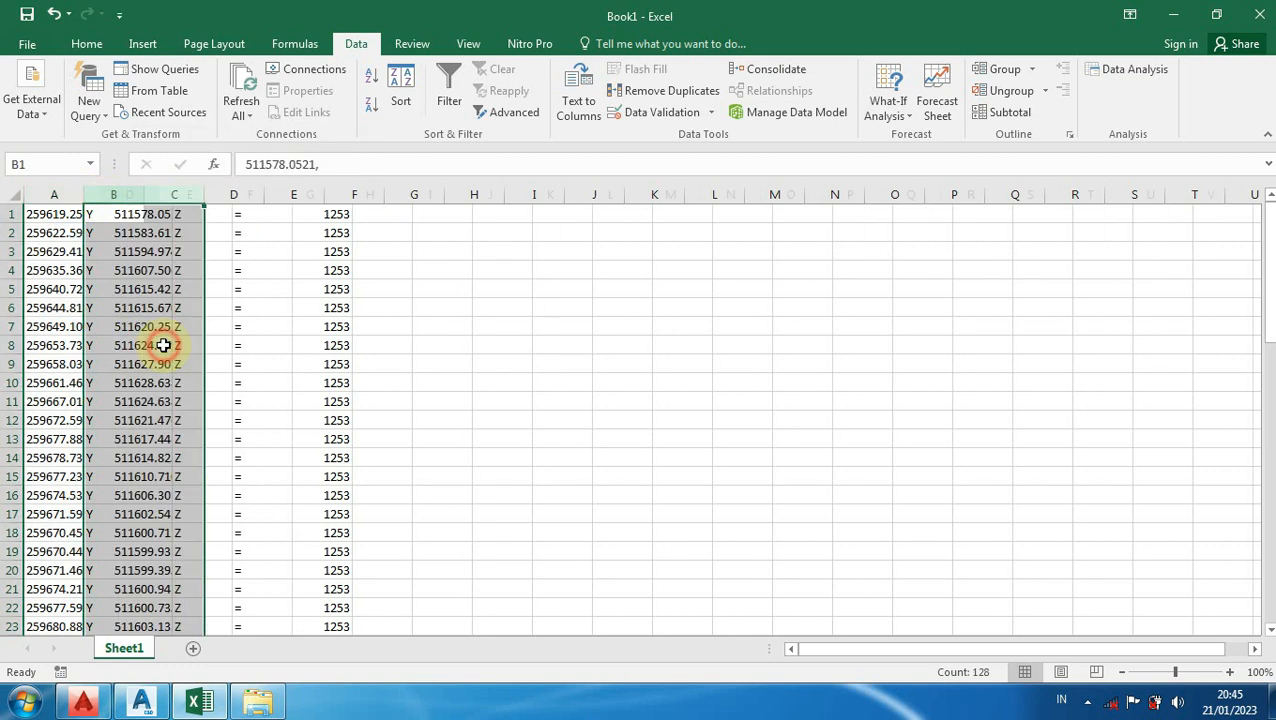
Step: Delete columns C and D holding the "Z" letters and equals signs, and widen columns A and B to fit the full coordinates
left_click_drag(174, 192, 232, 193)
right_click(187, 192)
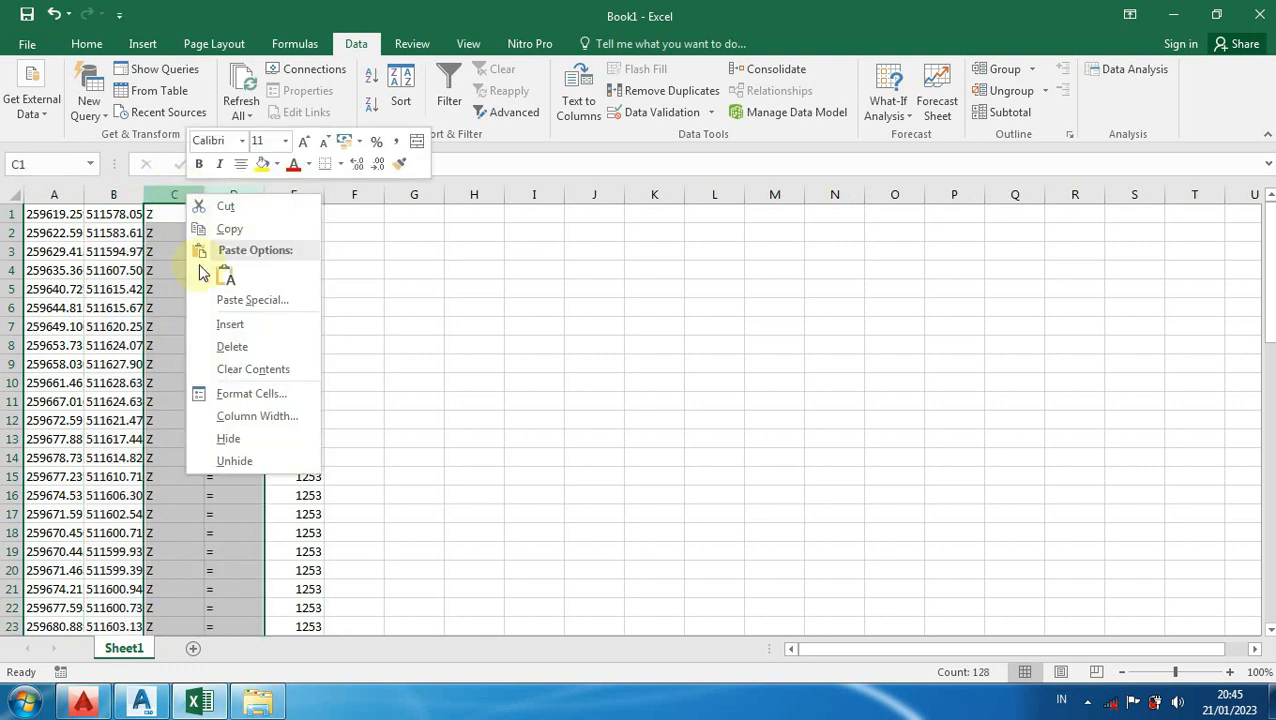
left_click(236, 347)
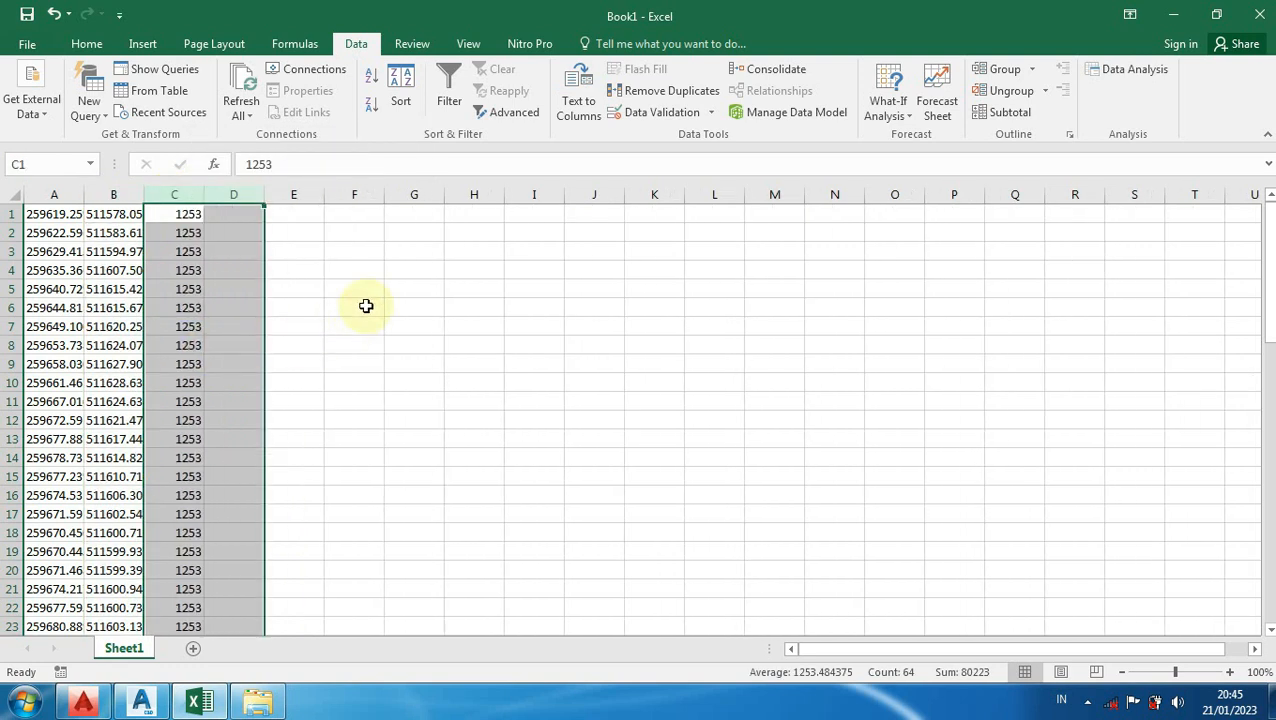
left_click(414, 303)
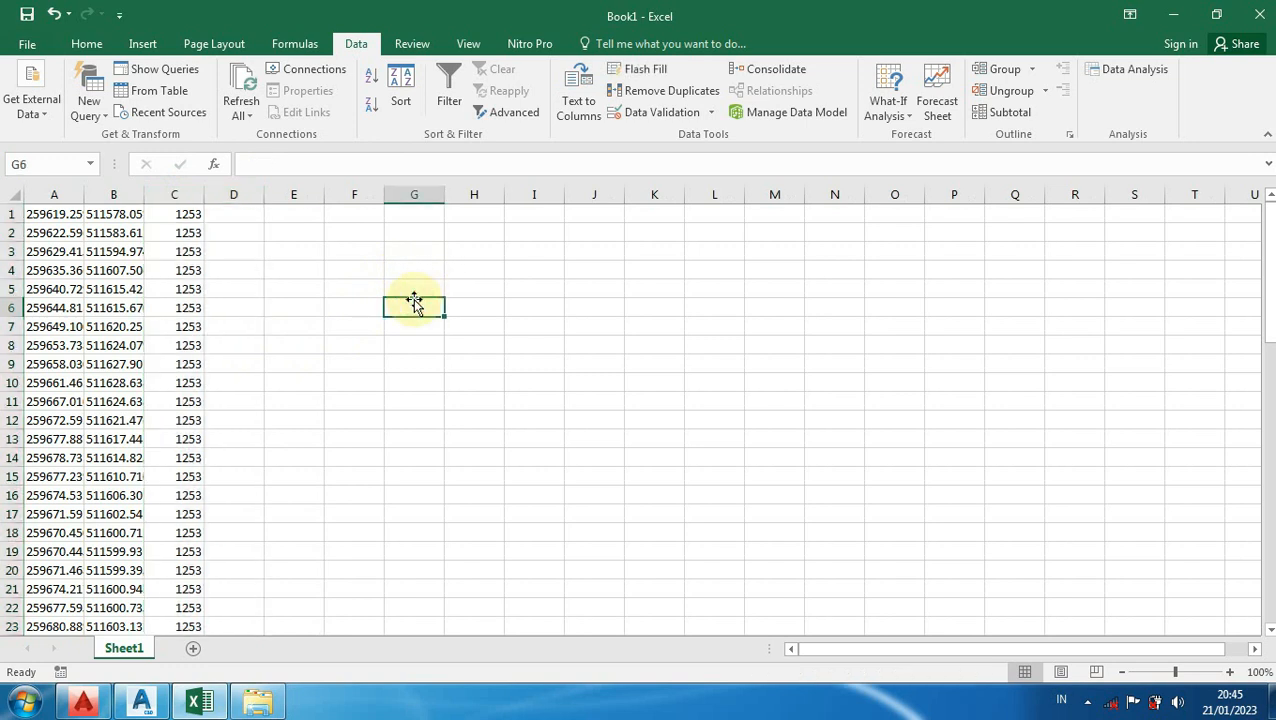
left_click_drag(84, 194, 240, 194)
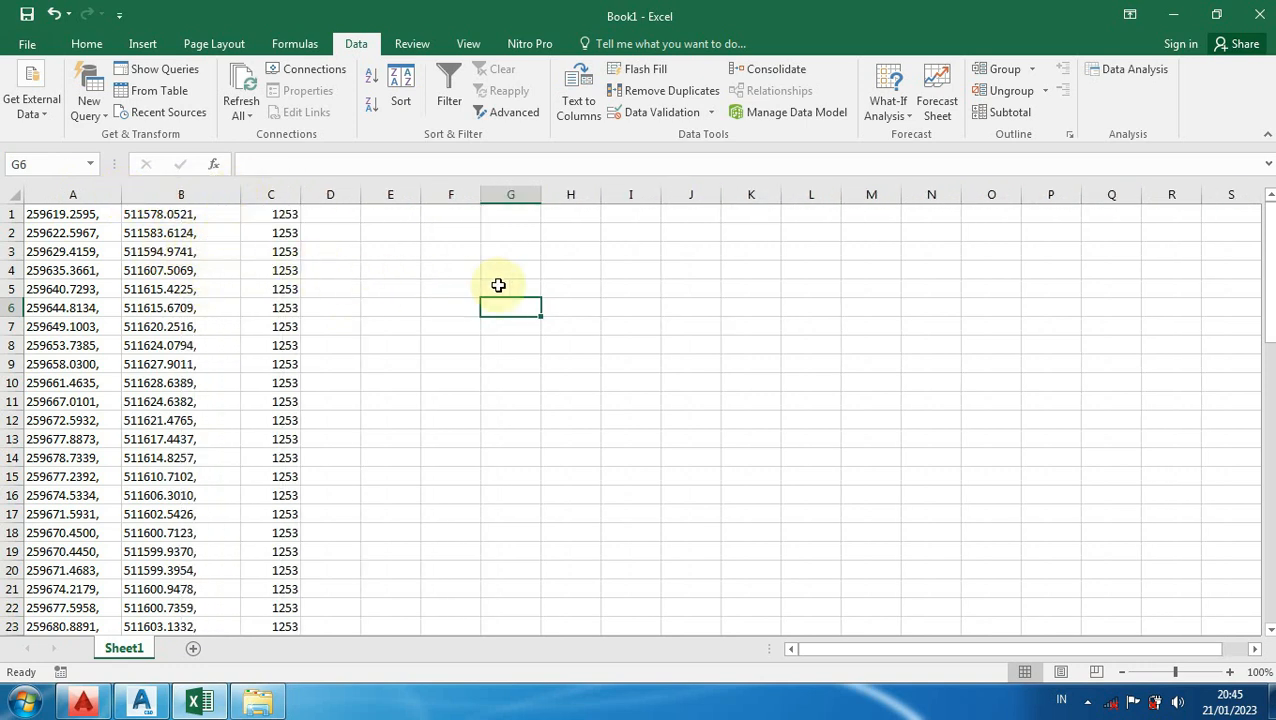
Step: Remove all commas from the coordinate values by replacing every "," in the sheet with nothing
left_click(86, 44)
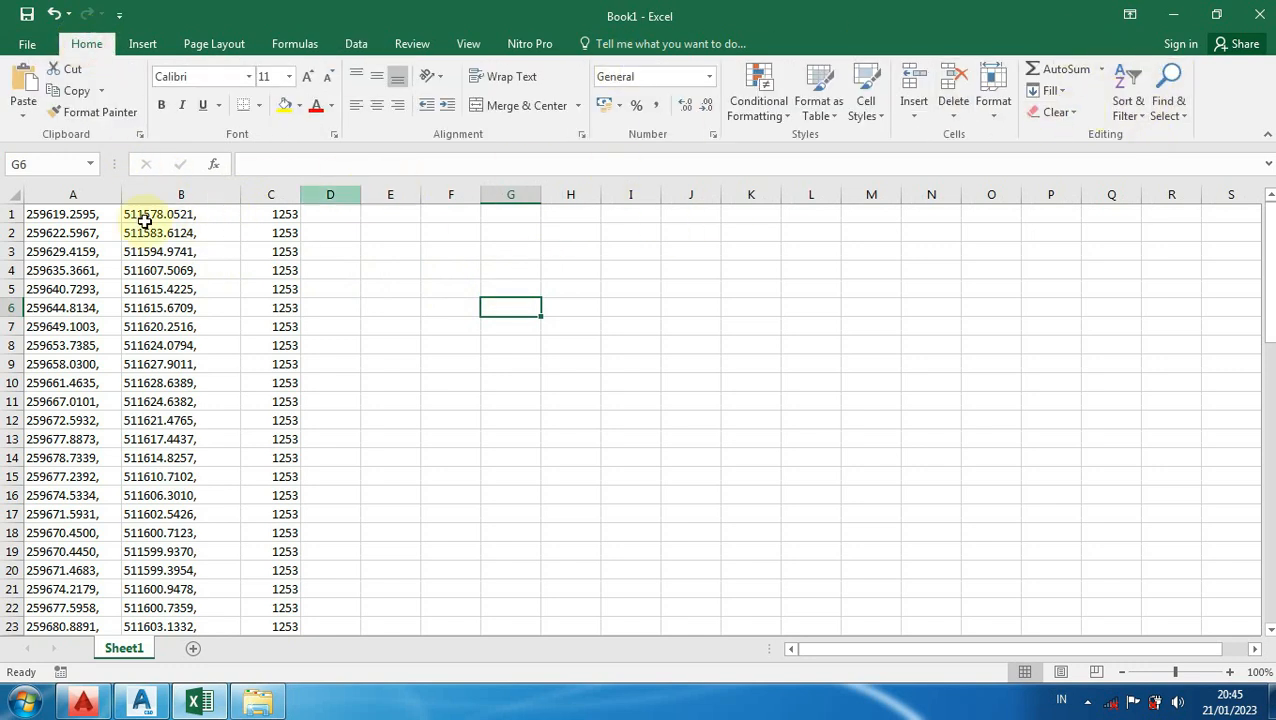
left_click(1172, 84)
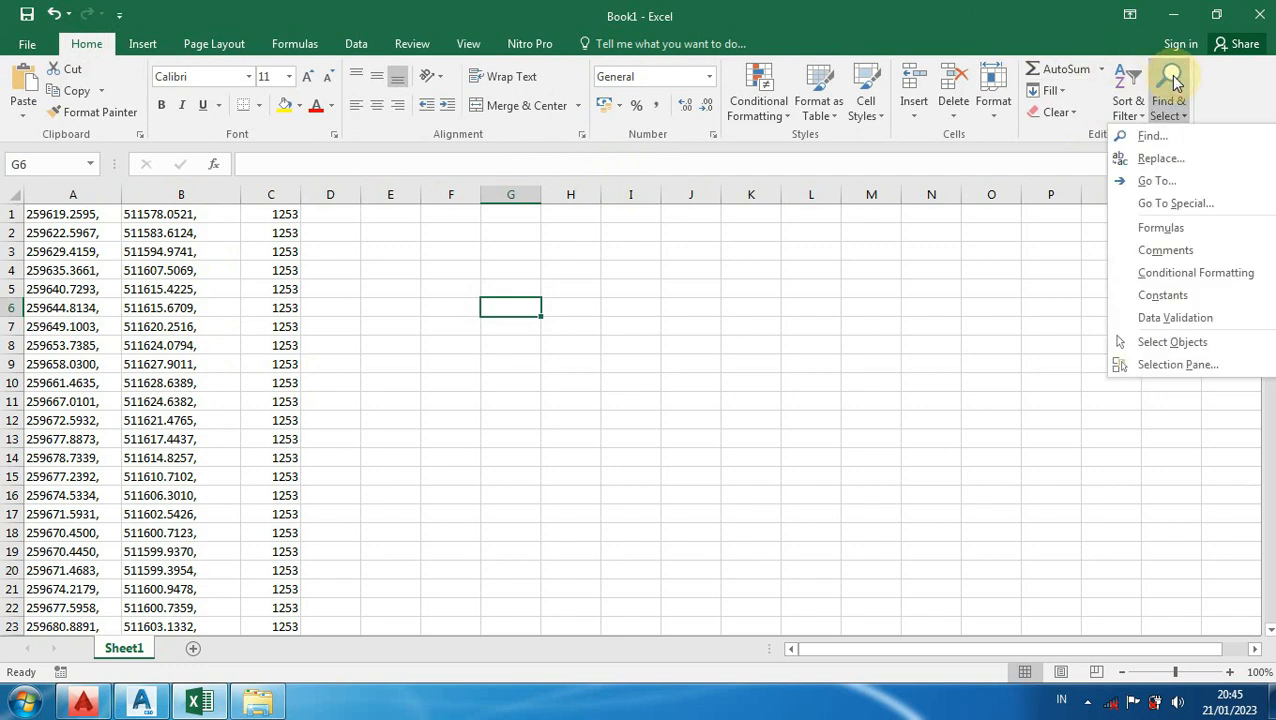
left_click(1163, 162)
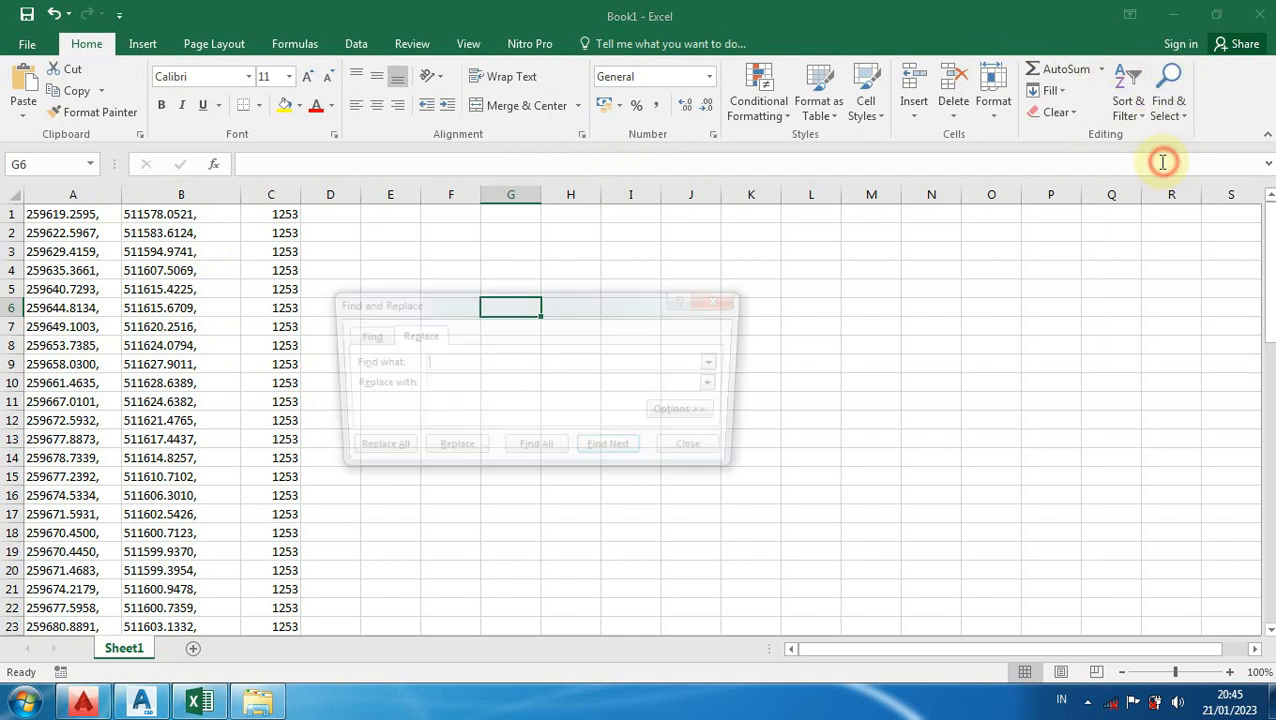
left_click(448, 364)
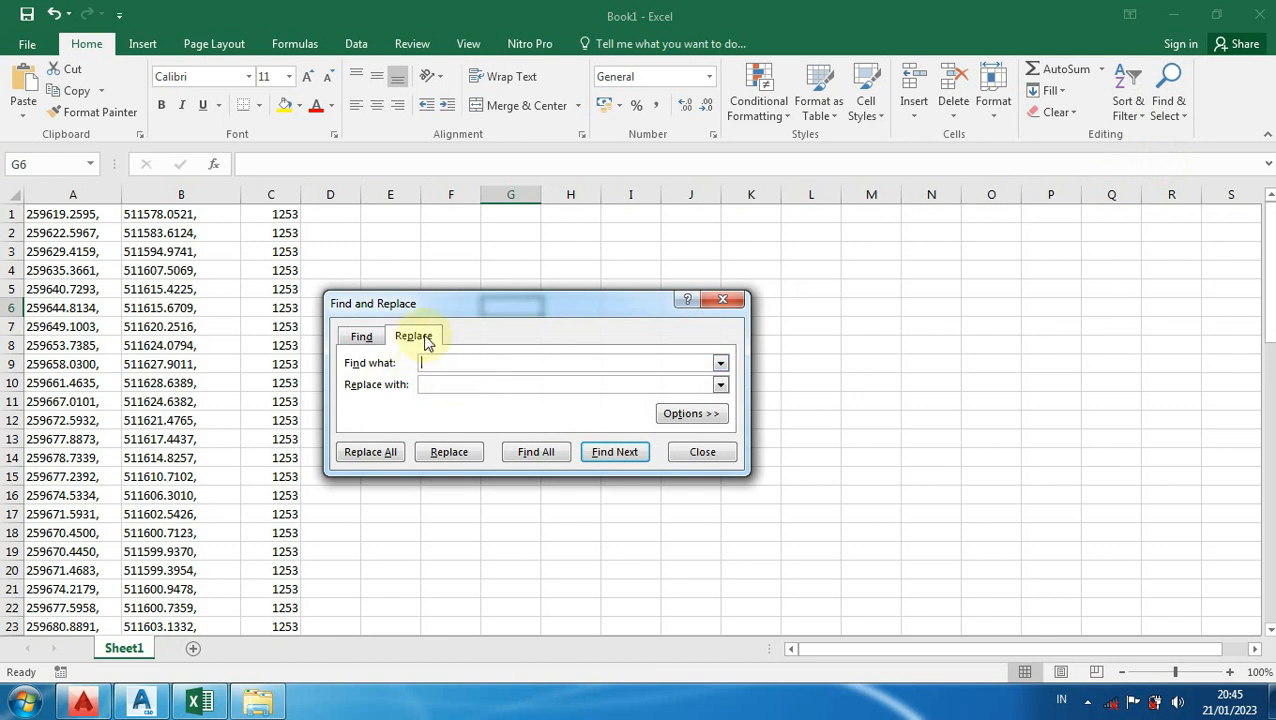
left_click(431, 362)
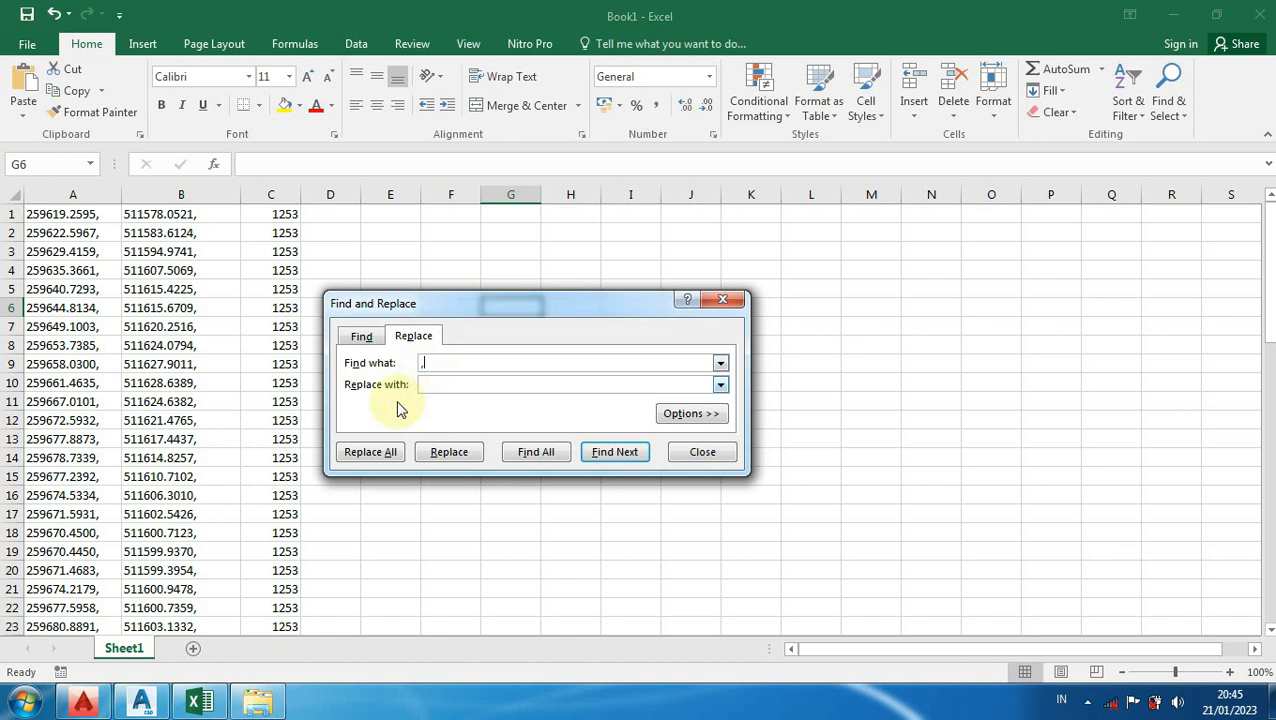
left_click(383, 462)
left_click(650, 403)
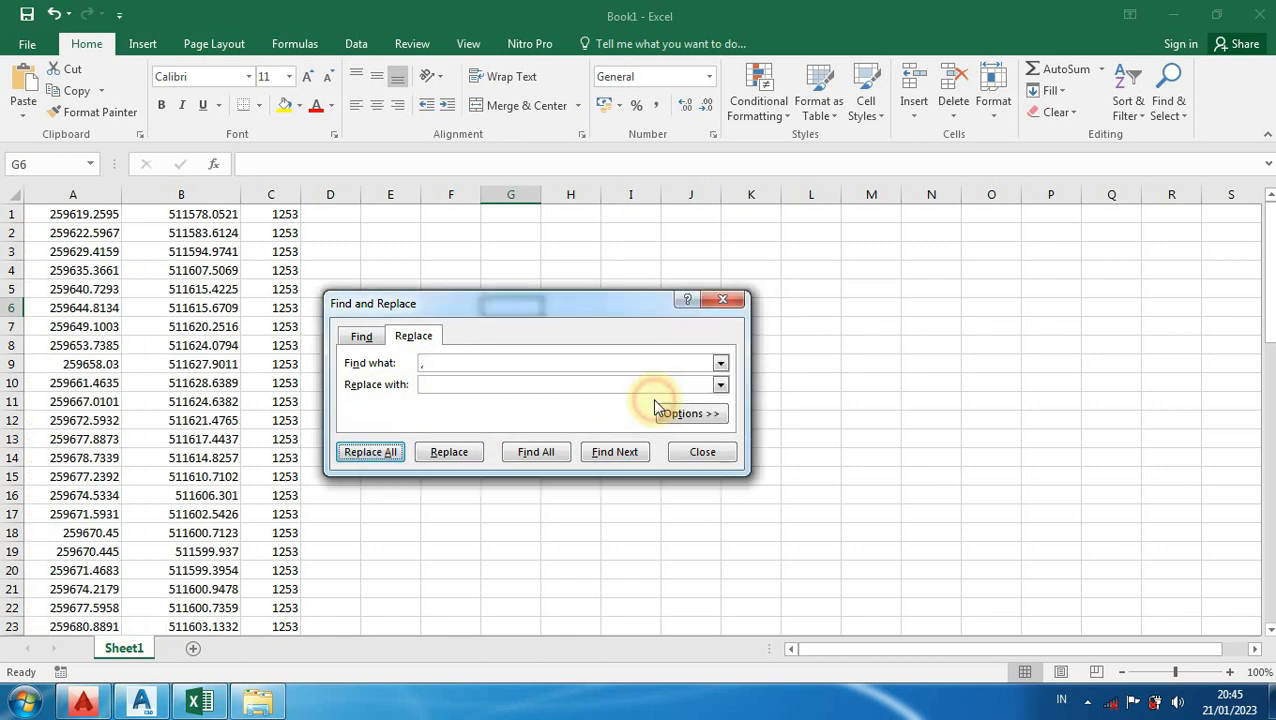
left_click(725, 302)
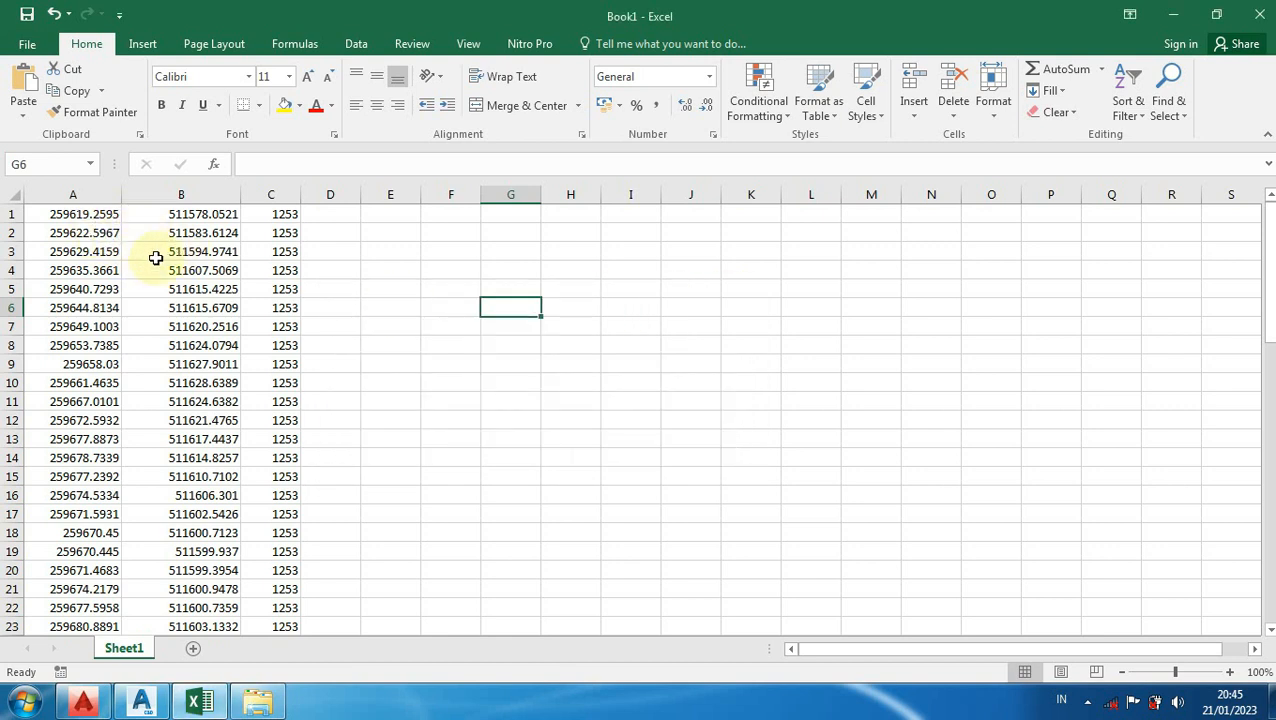
left_click(691, 306)
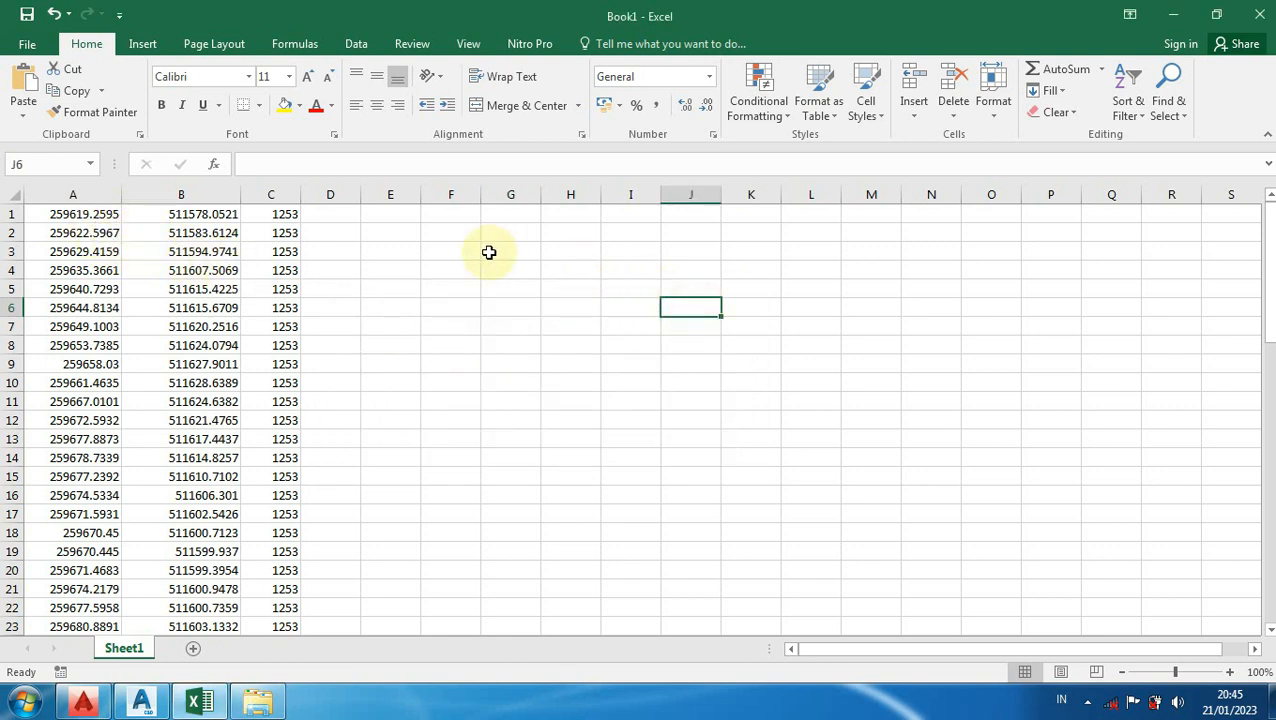
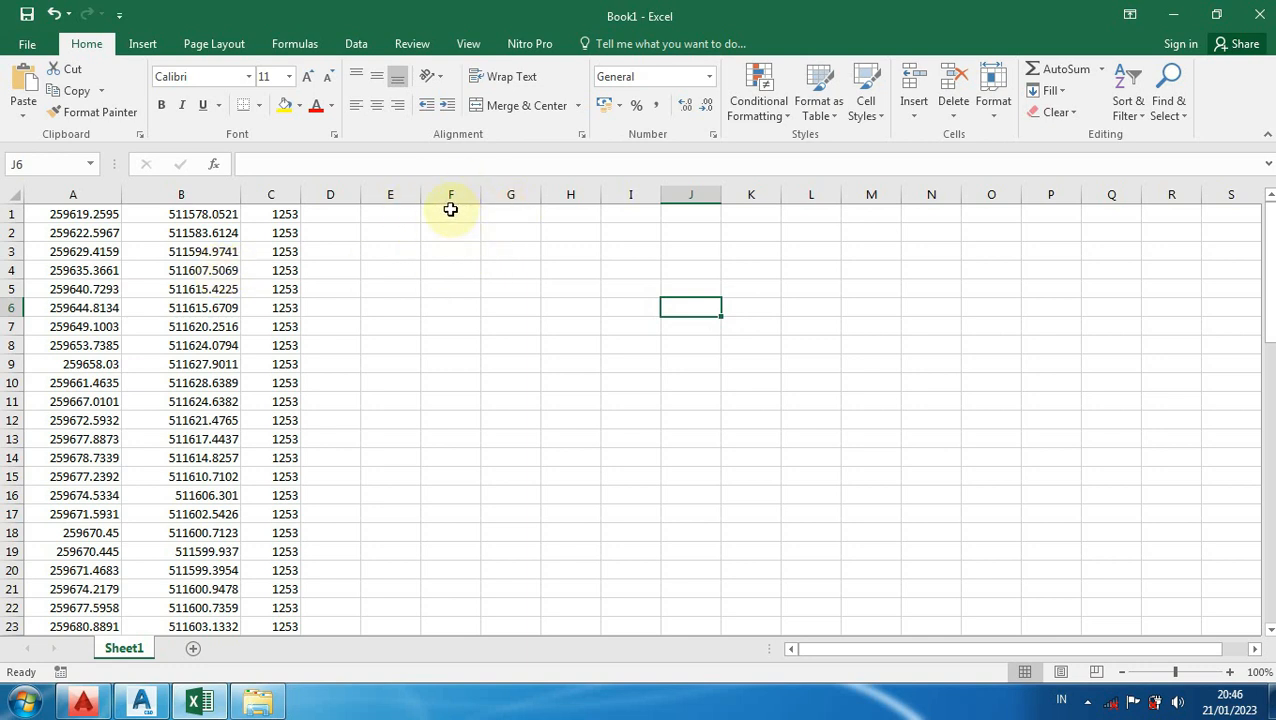
Step: Enter PO in cell F1 and fill it down column F to the last coordinate row, row 64
left_click(451, 213)
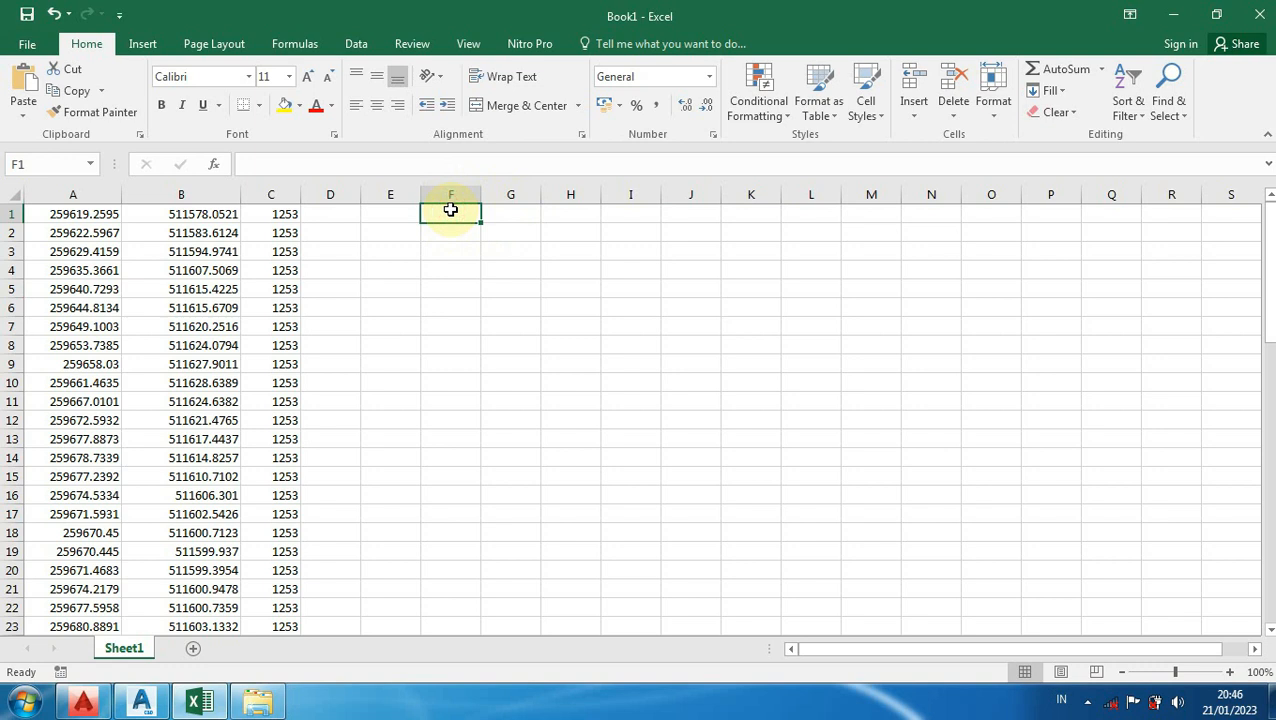
type("PO")
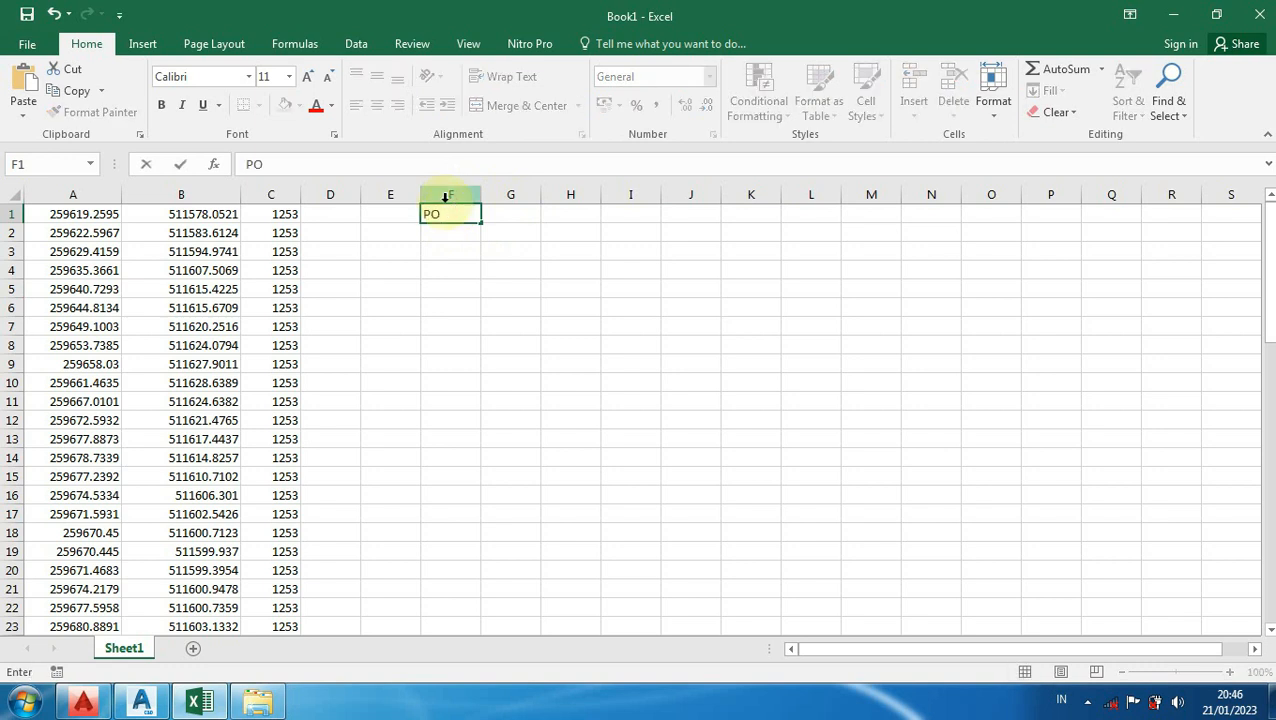
left_click(448, 310)
left_click(462, 212)
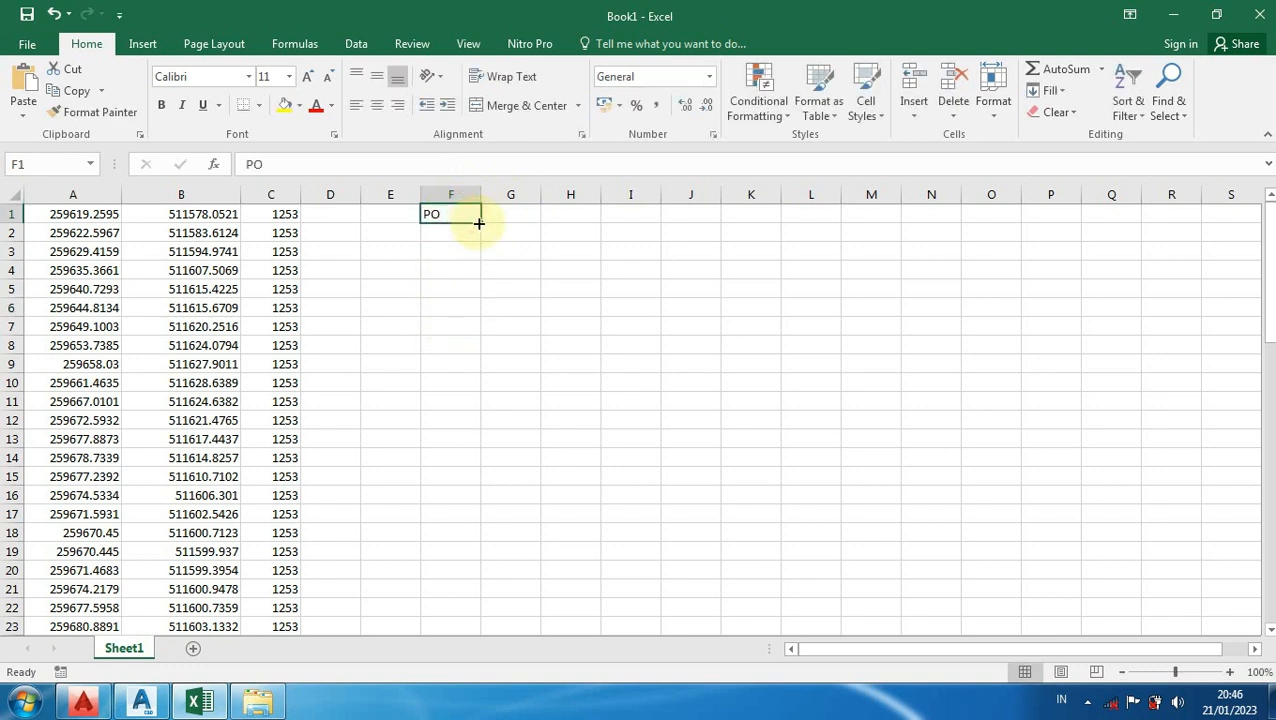
left_click_drag(478, 223, 437, 521)
scroll(526, 511, "up", 3)
scroll(526, 511, "up", 13)
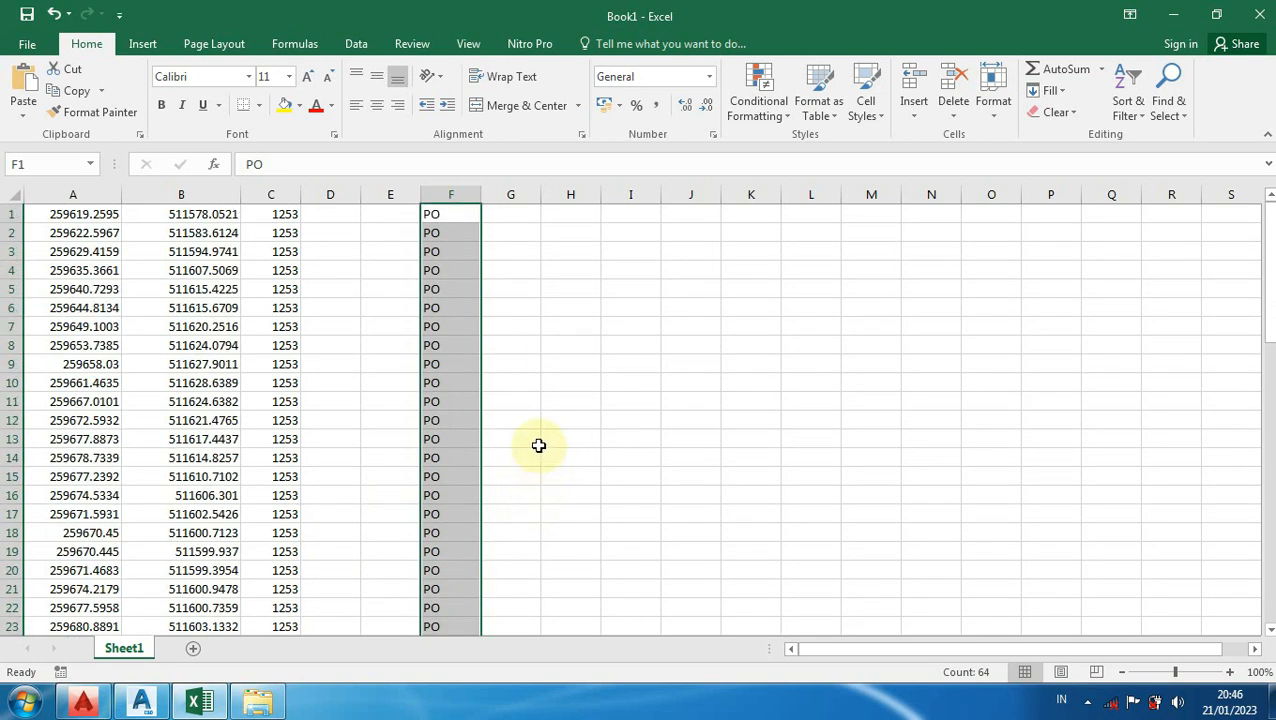
left_click(526, 216)
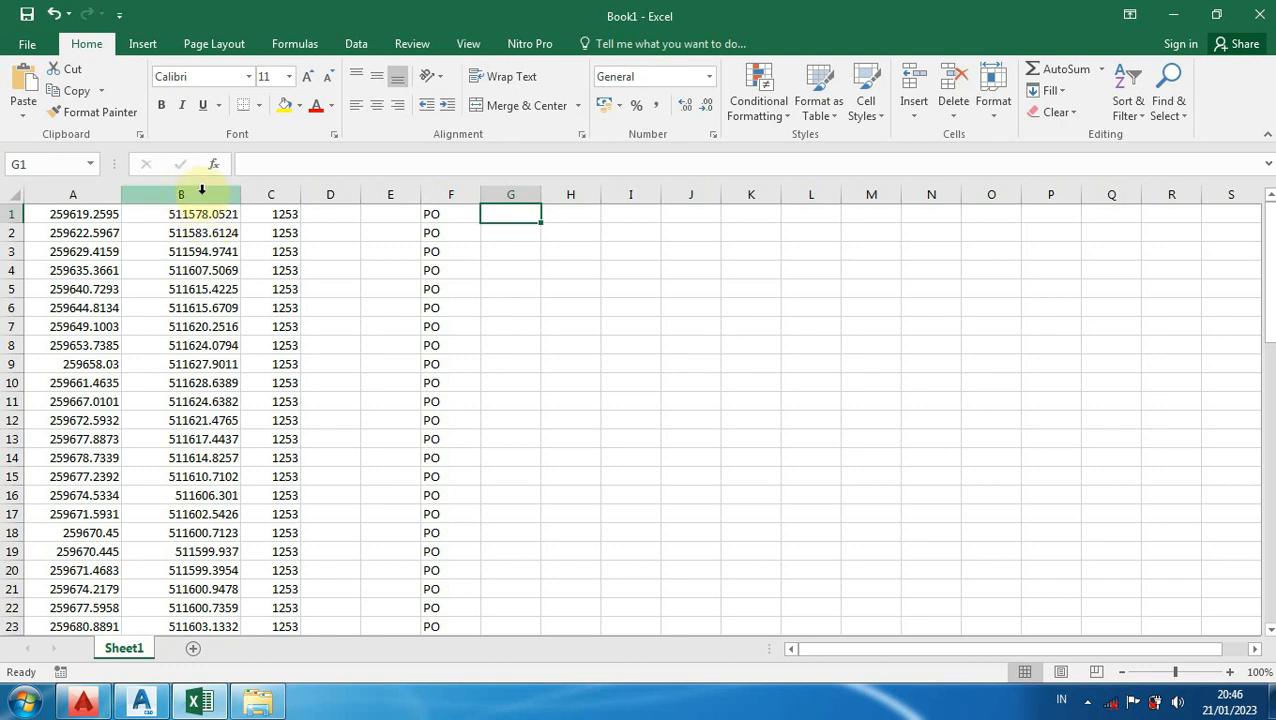
Step: Insert an empty column between the X and Y coordinates and another between the Y and Z coordinates
right_click(202, 192)
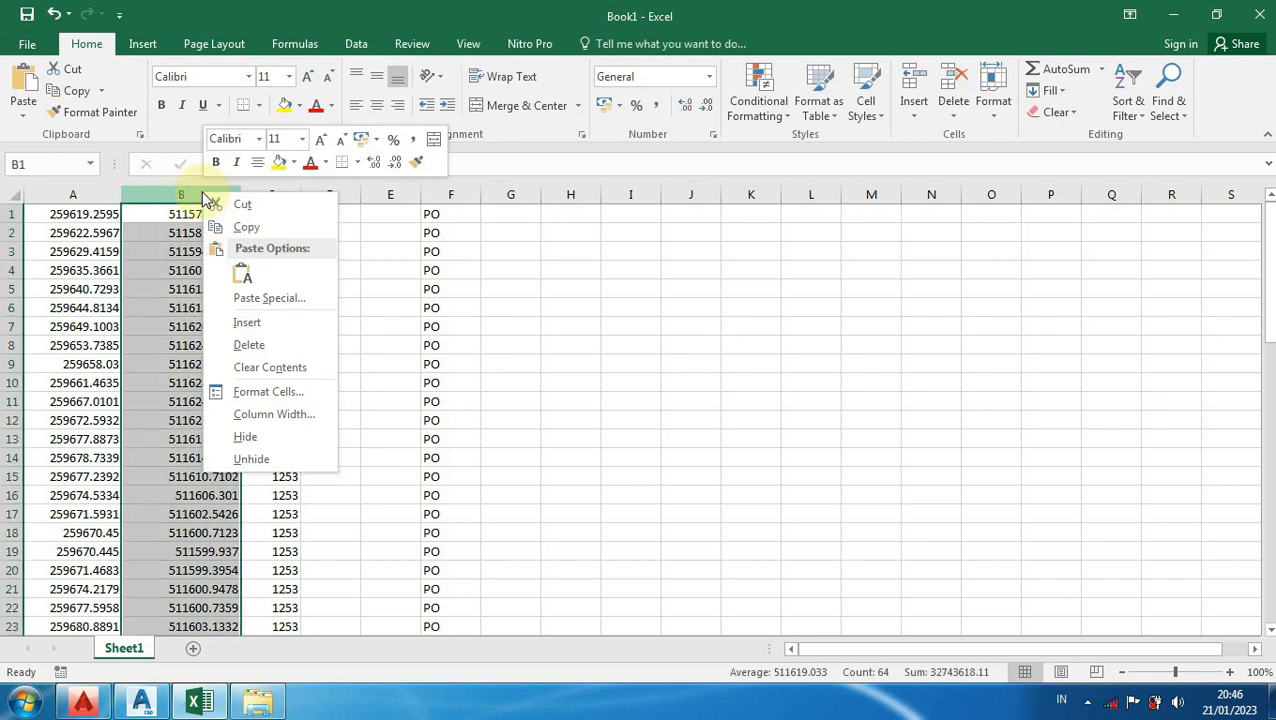
left_click(250, 323)
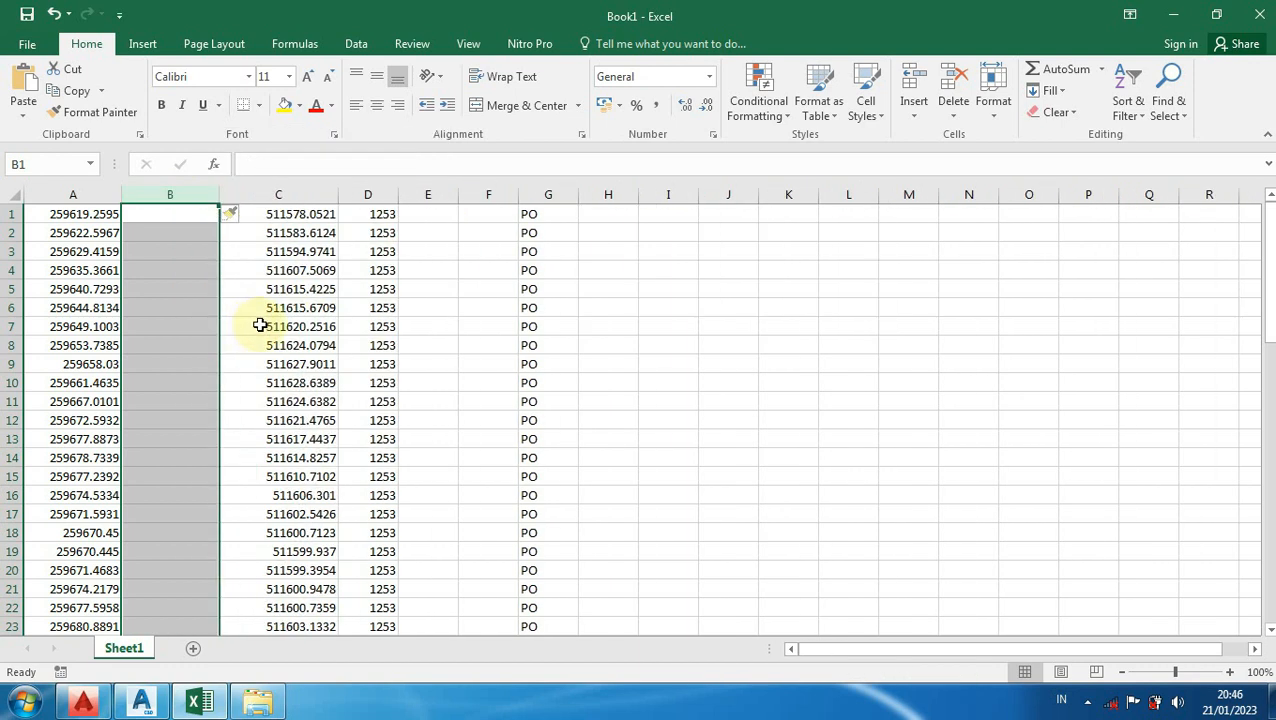
right_click(368, 194)
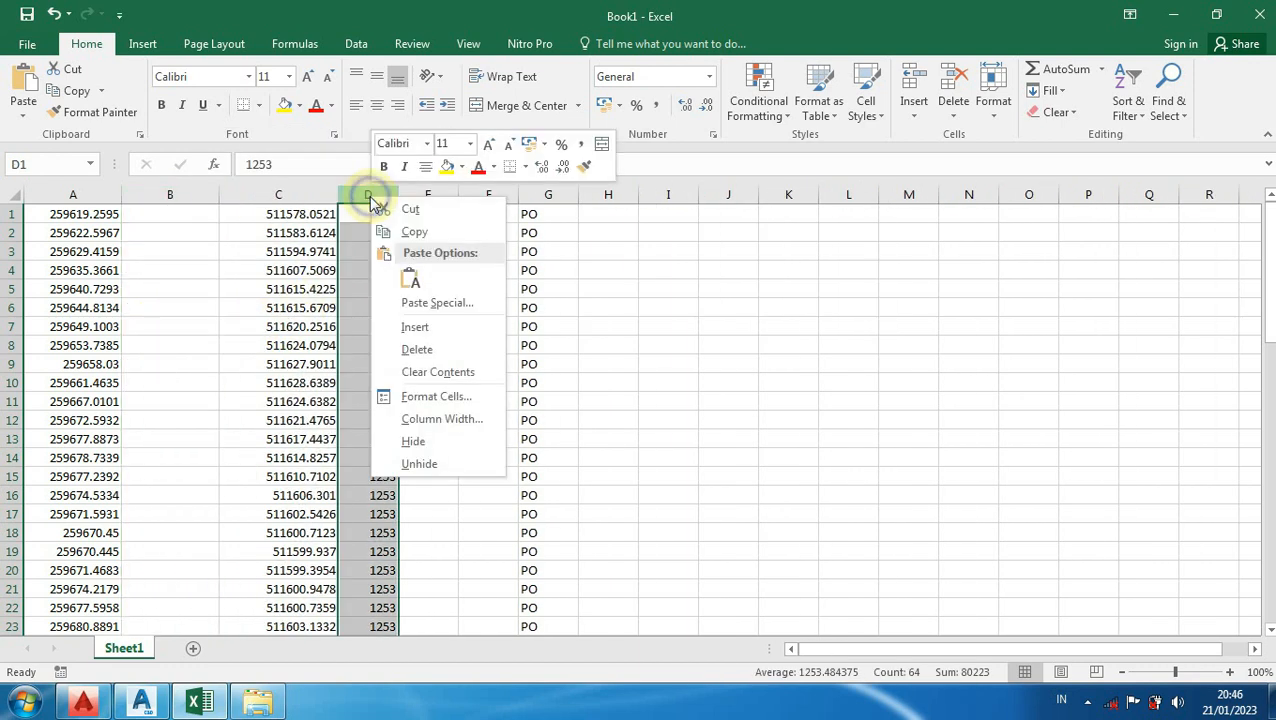
left_click(426, 327)
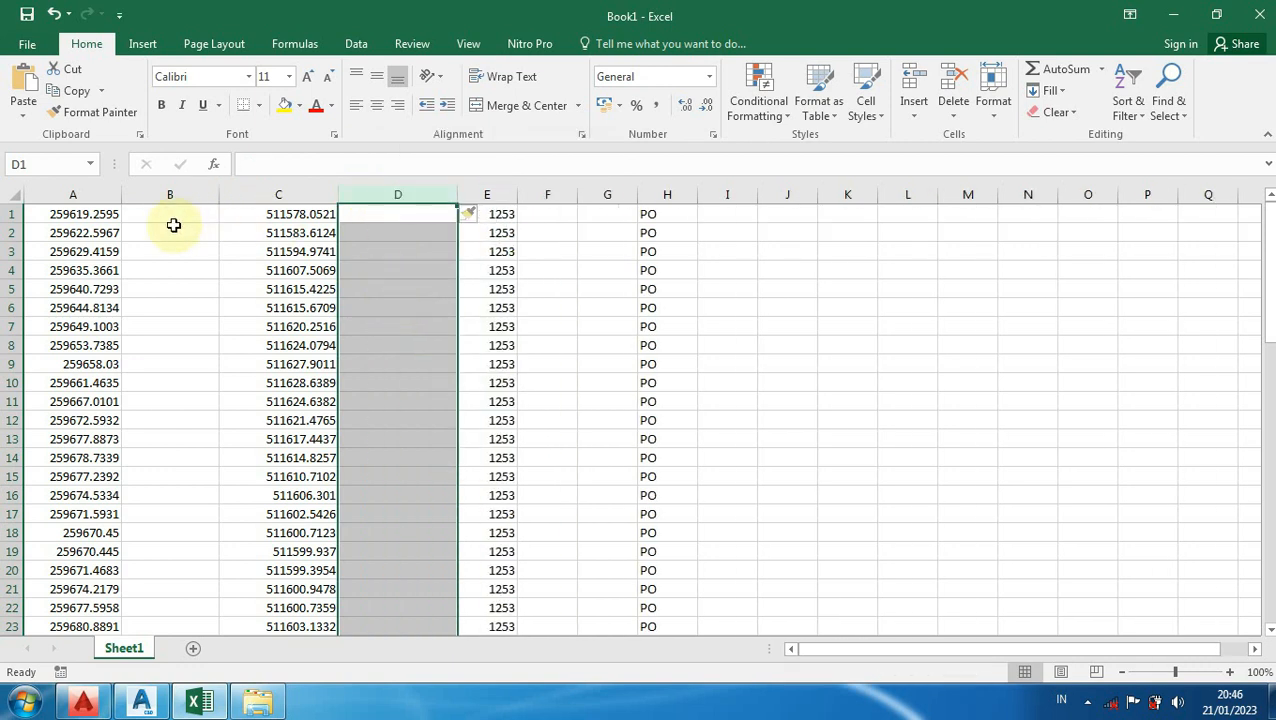
Step: Enter a comma in cell B1 and fill it down column B to row 64
left_click(171, 211)
type(",")
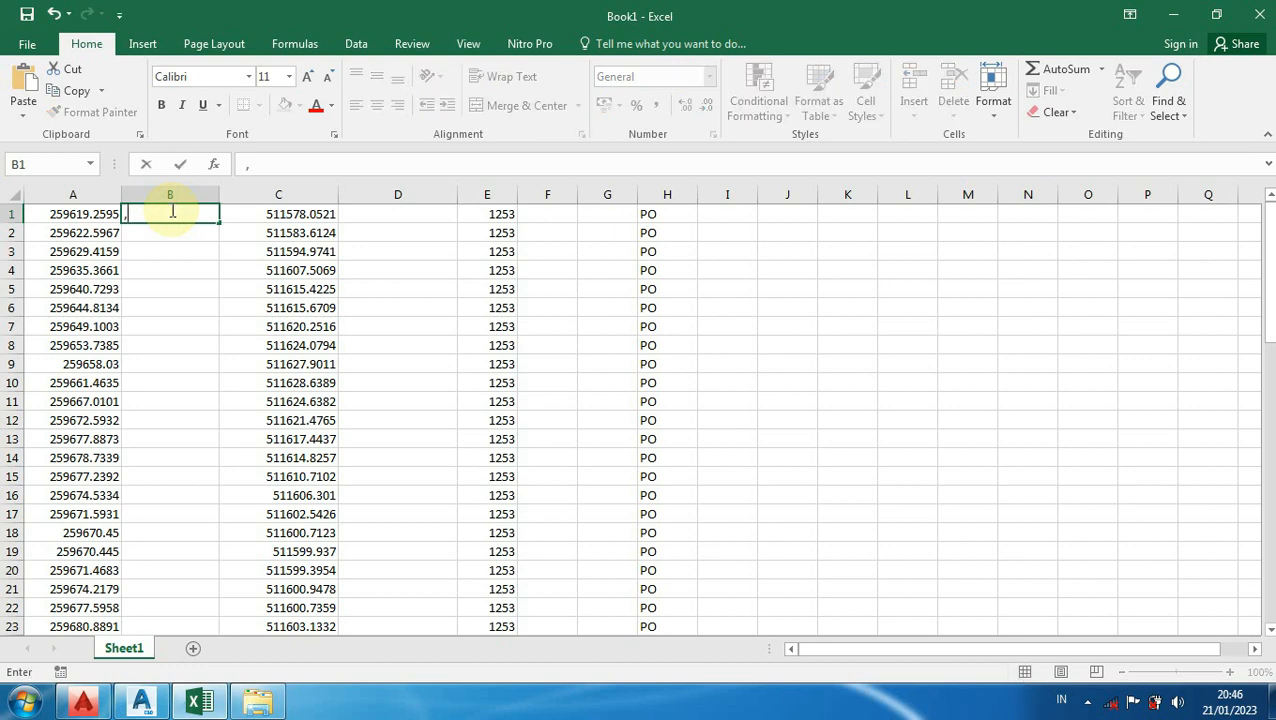
left_click_drag(218, 222, 185, 570)
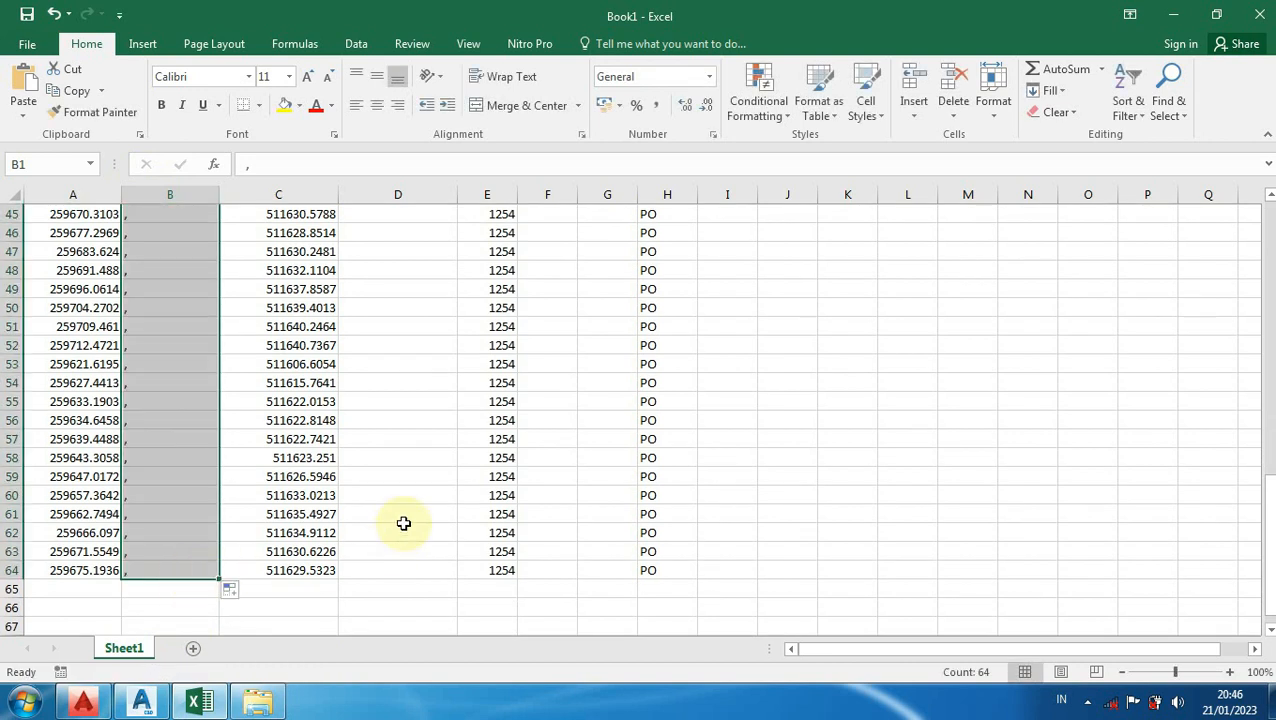
scroll(403, 523, "up", 15)
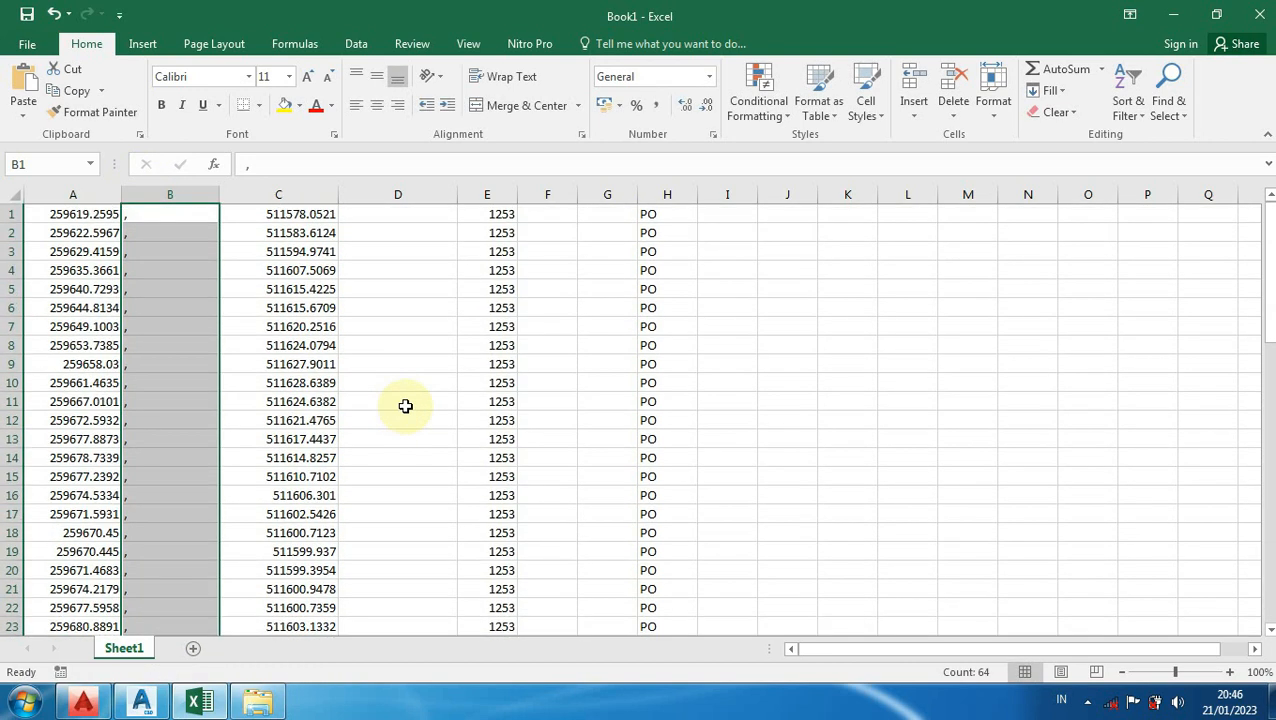
Step: Enter a comma in cell D1 and fill it down column D to the last coordinate row, row 64
left_click(407, 214)
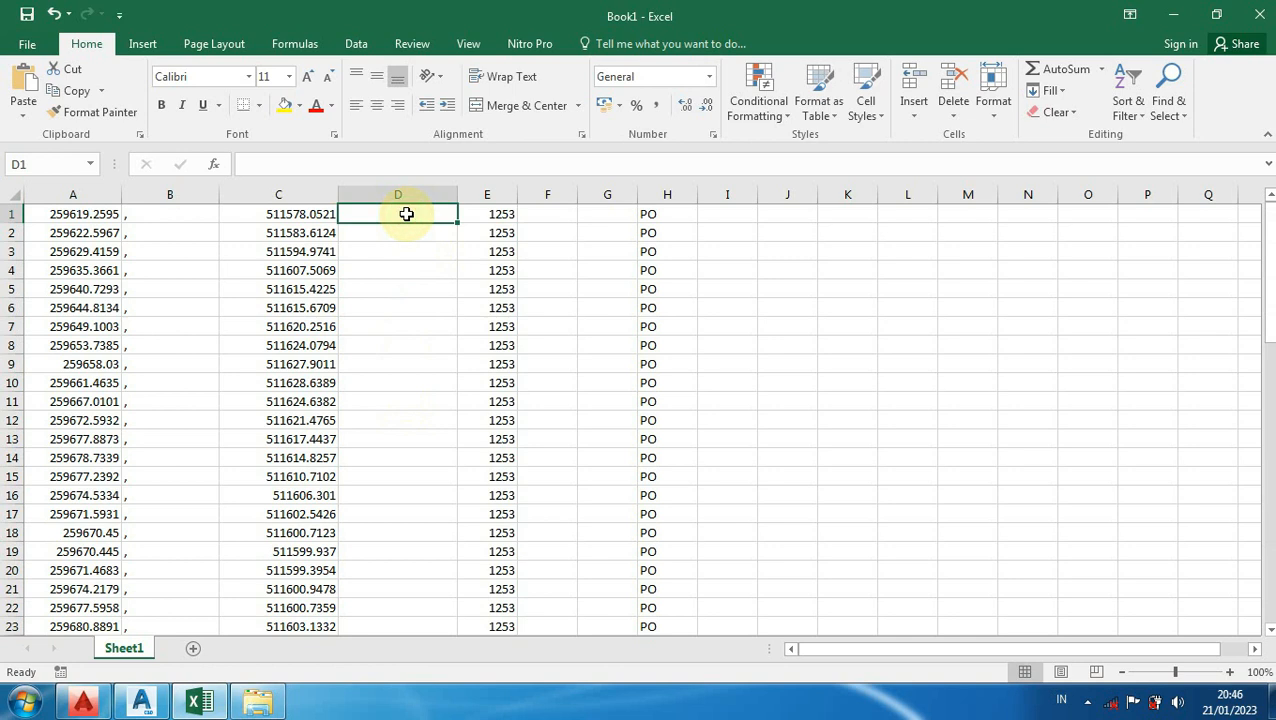
type(",")
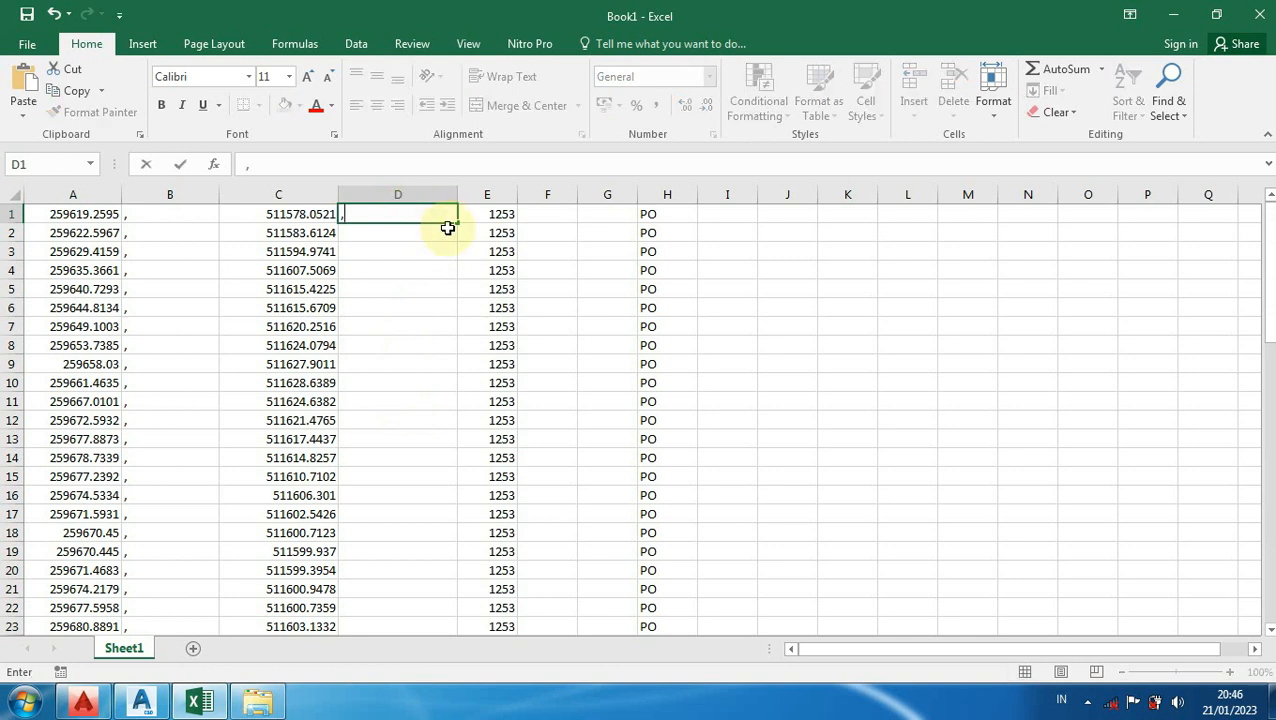
left_click_drag(458, 226, 365, 606)
scroll(447, 555, "up", 8)
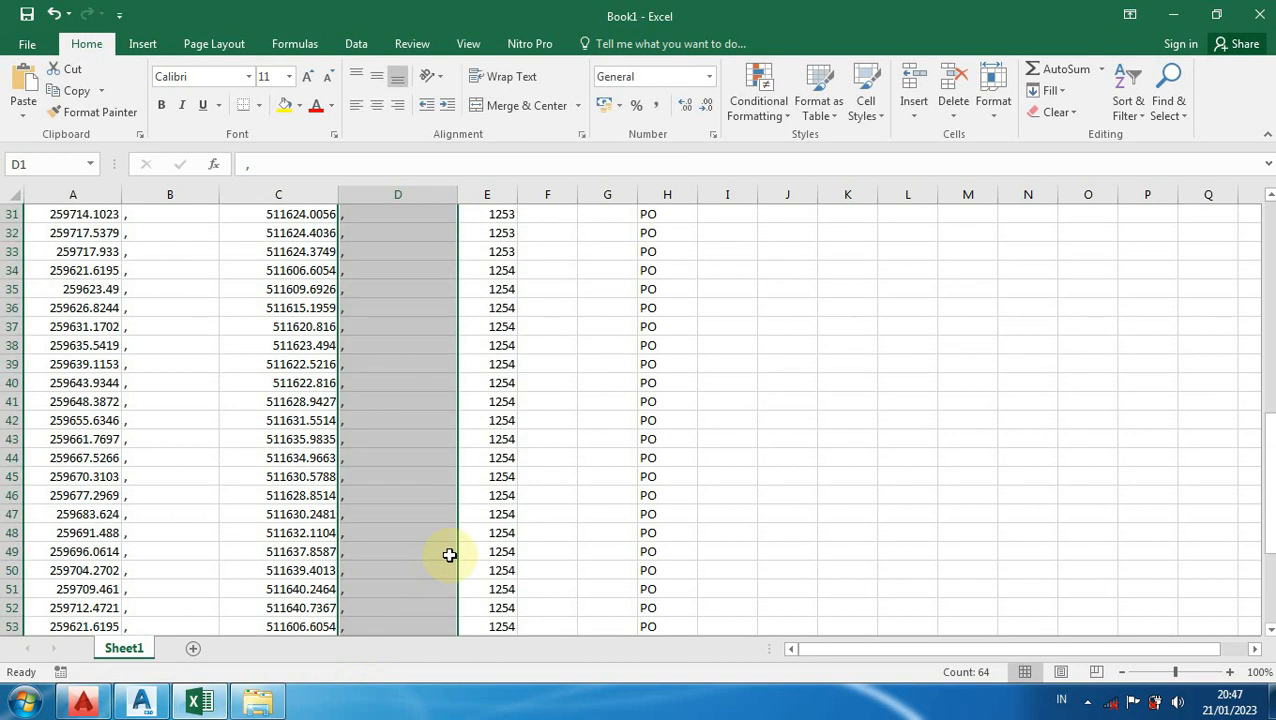
scroll(675, 426, "up", 6)
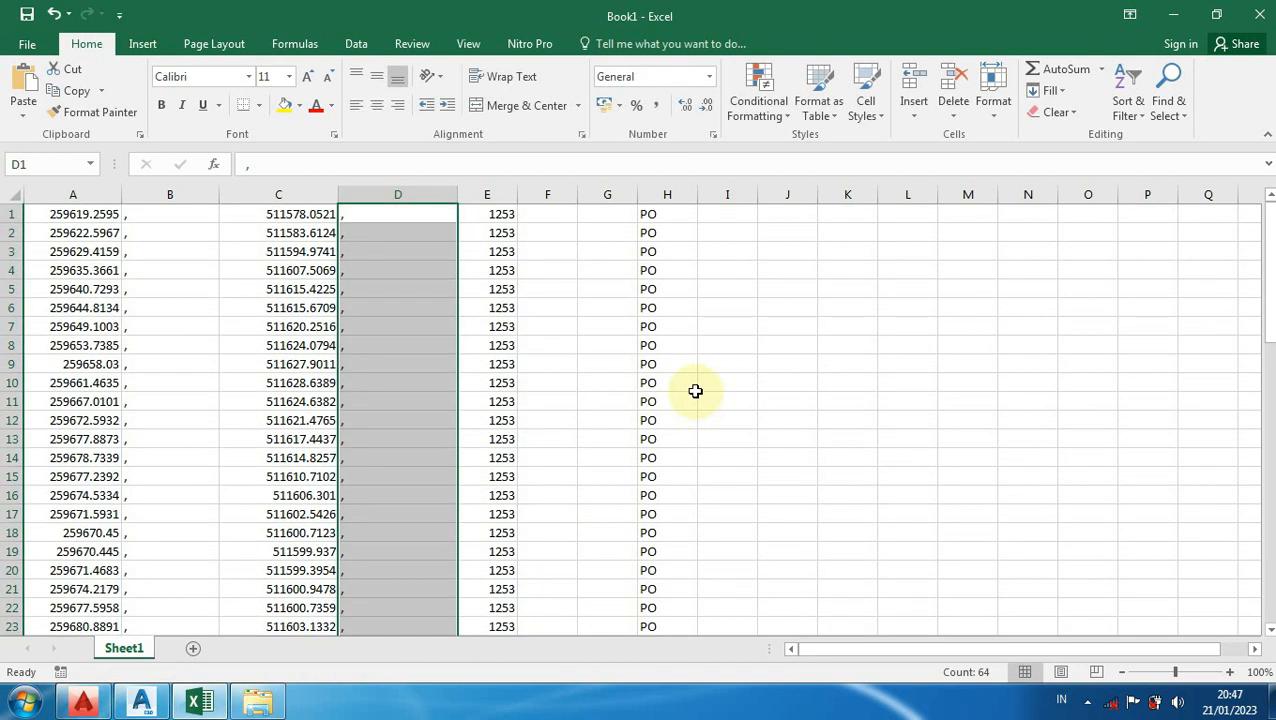
Step: Enter the formula =CONCATENATE(A1;B1;C1;D1;E1) in cell I1 to join the coordinates and commas
left_click(727, 215)
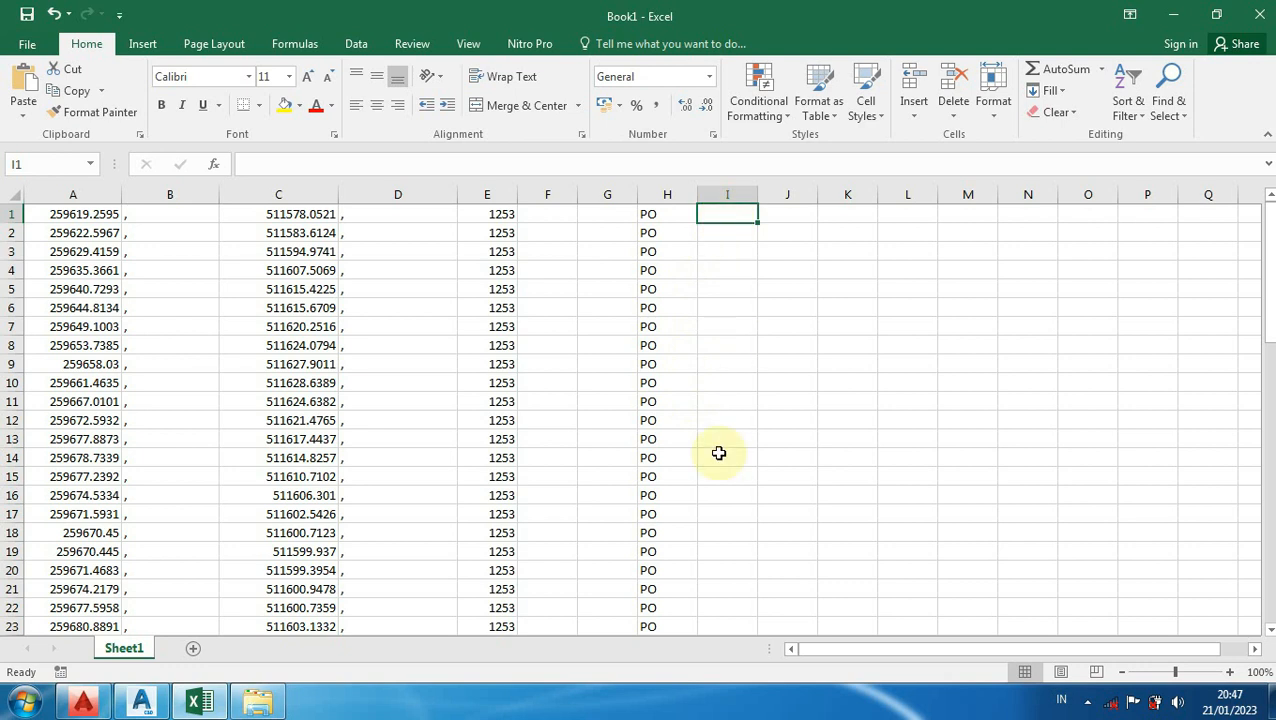
type("=")
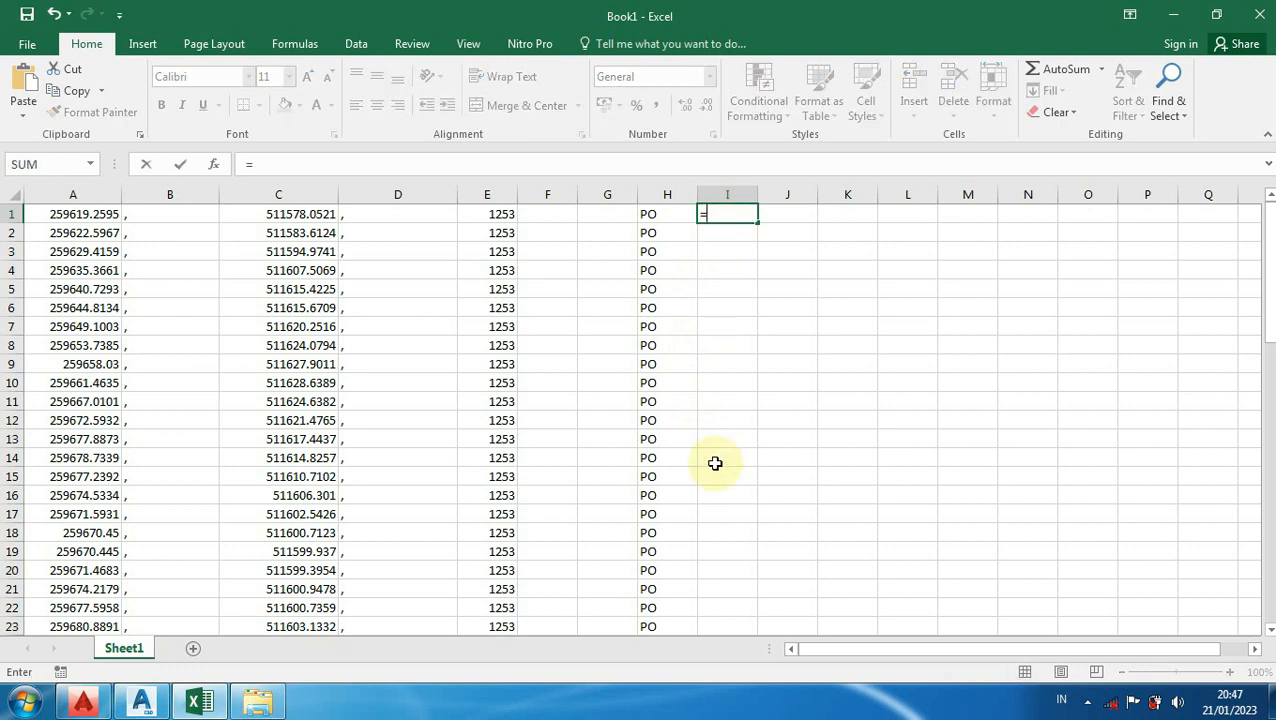
type("c")
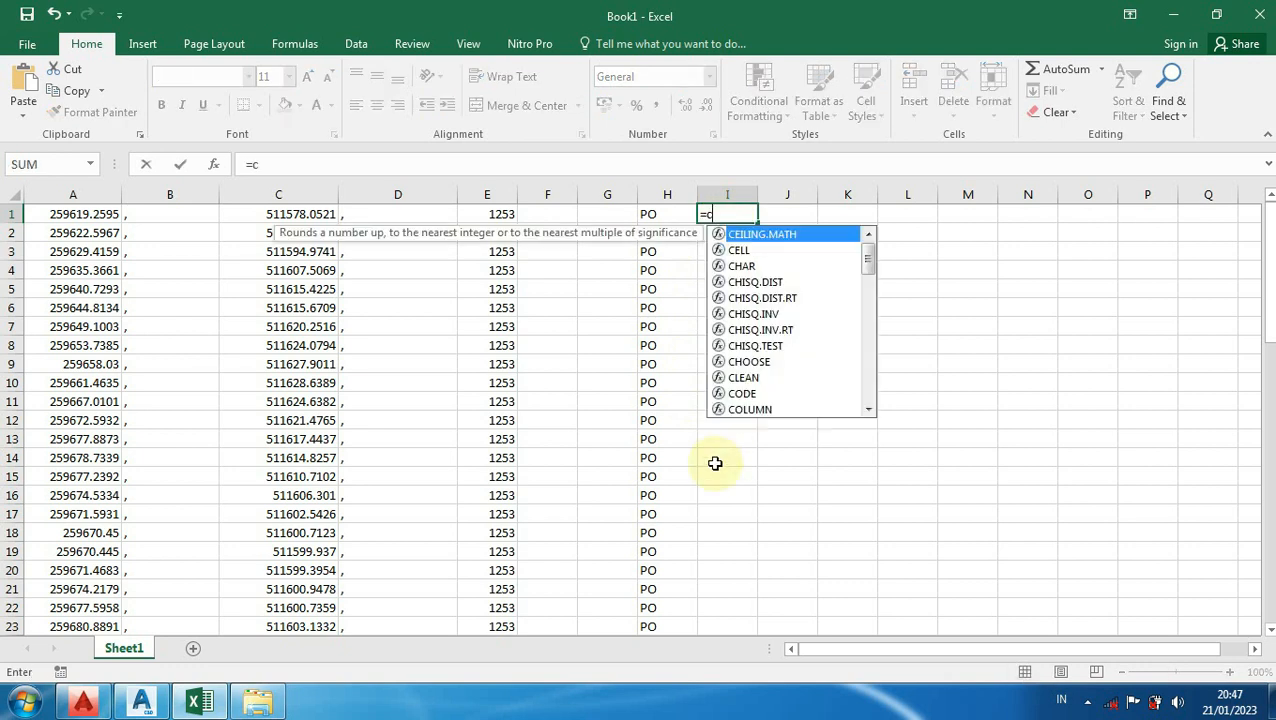
type("on")
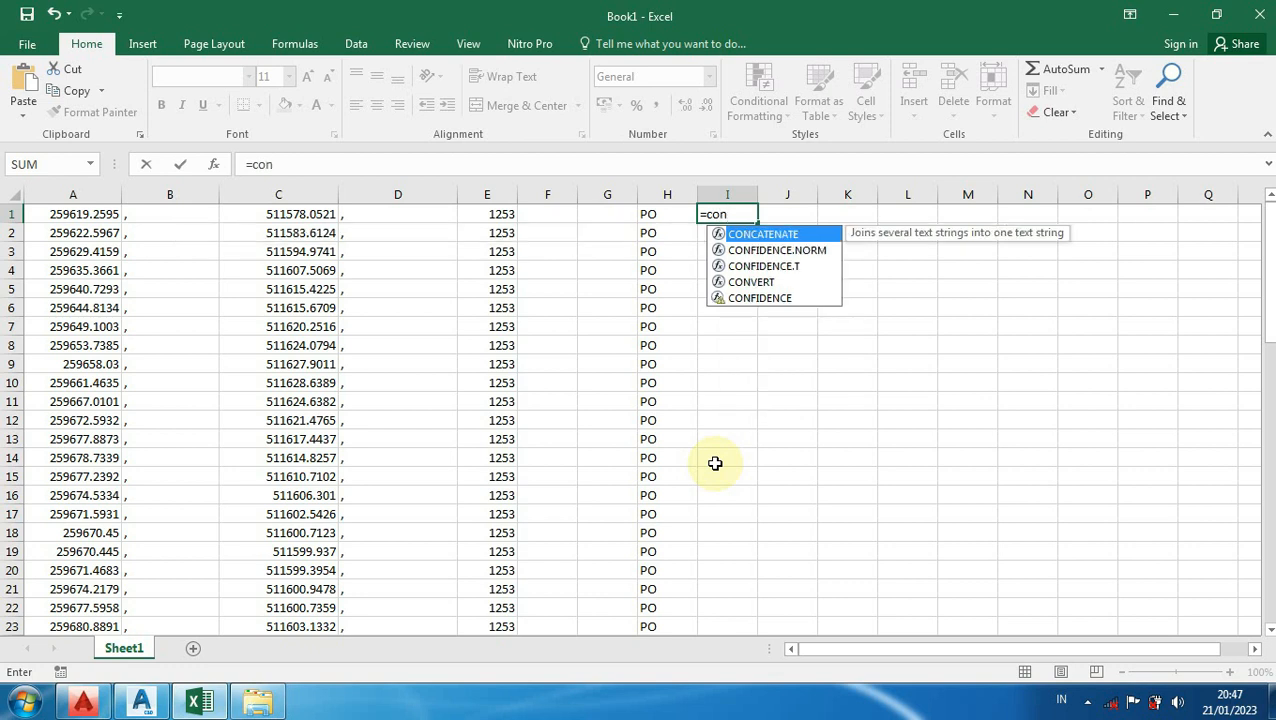
type("c")
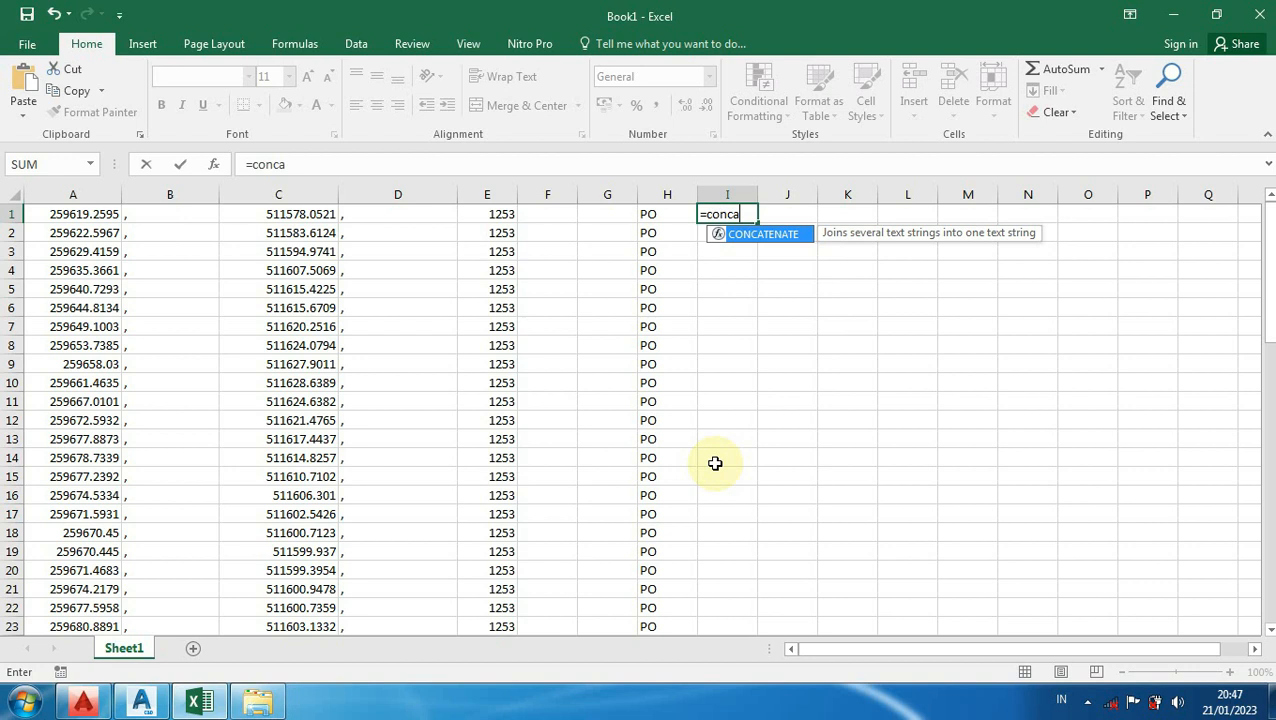
type("a")
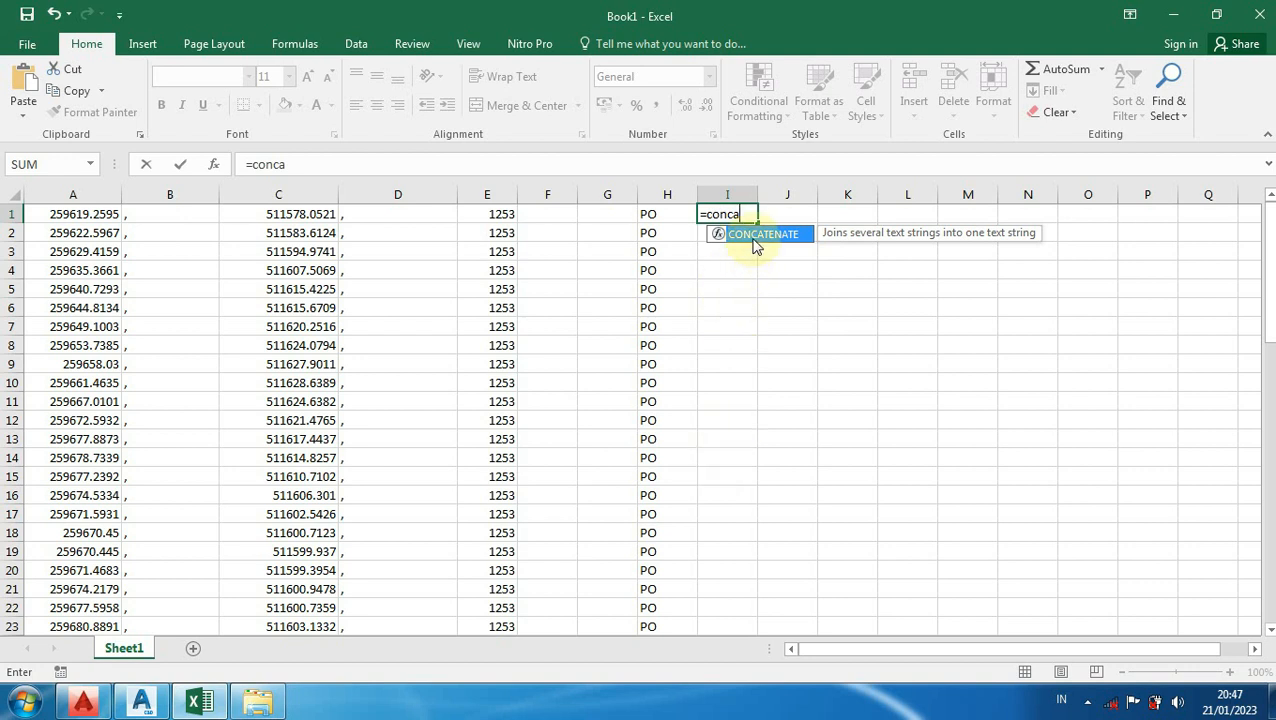
double_click(751, 235)
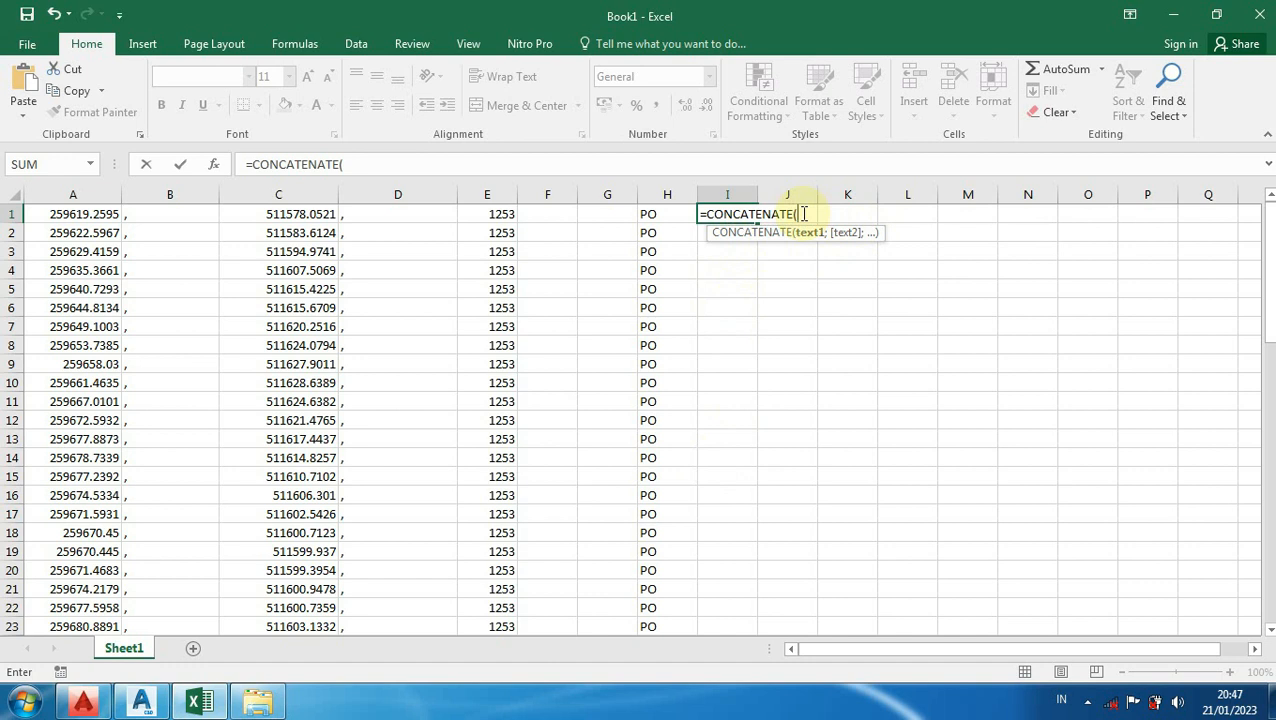
left_click(88, 213)
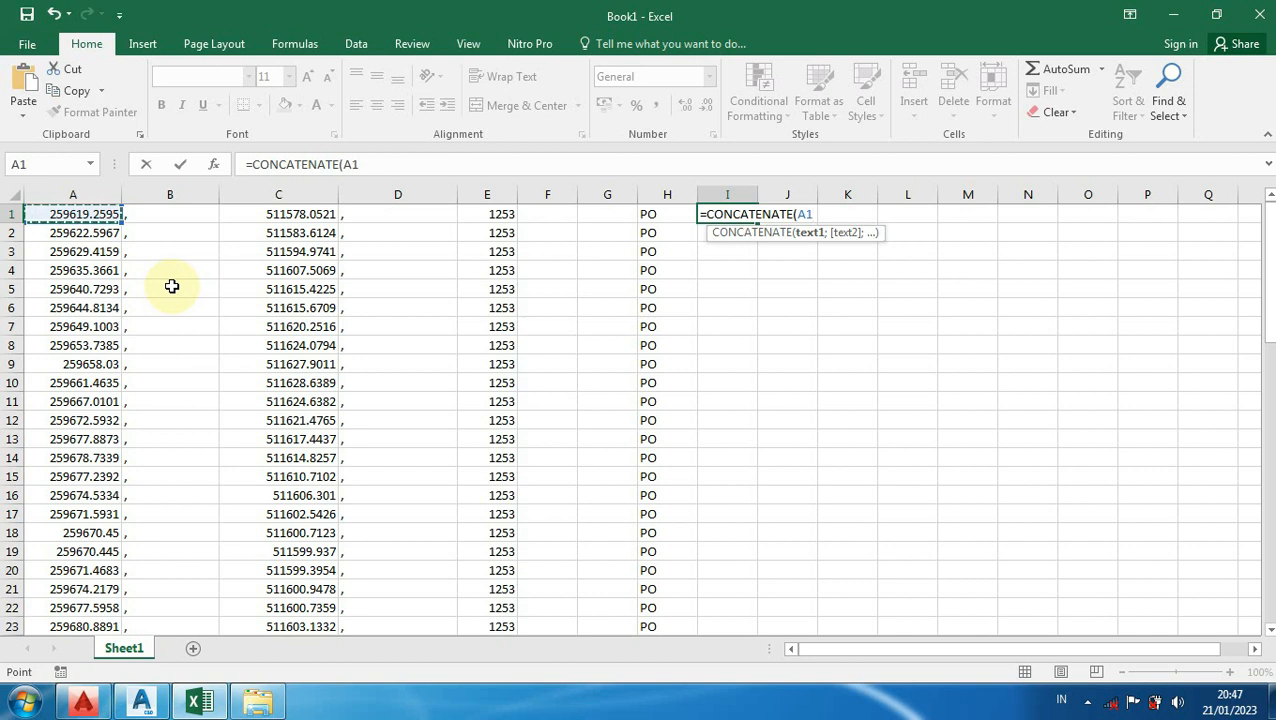
type(";")
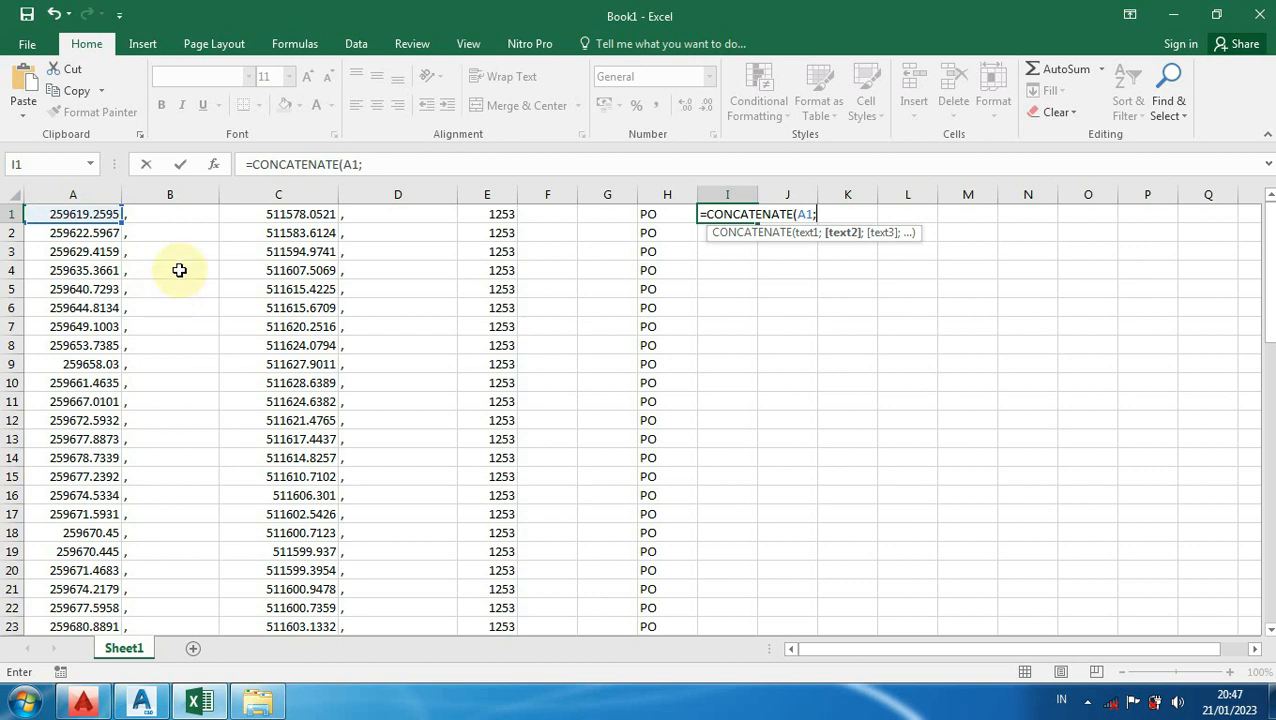
left_click(171, 212)
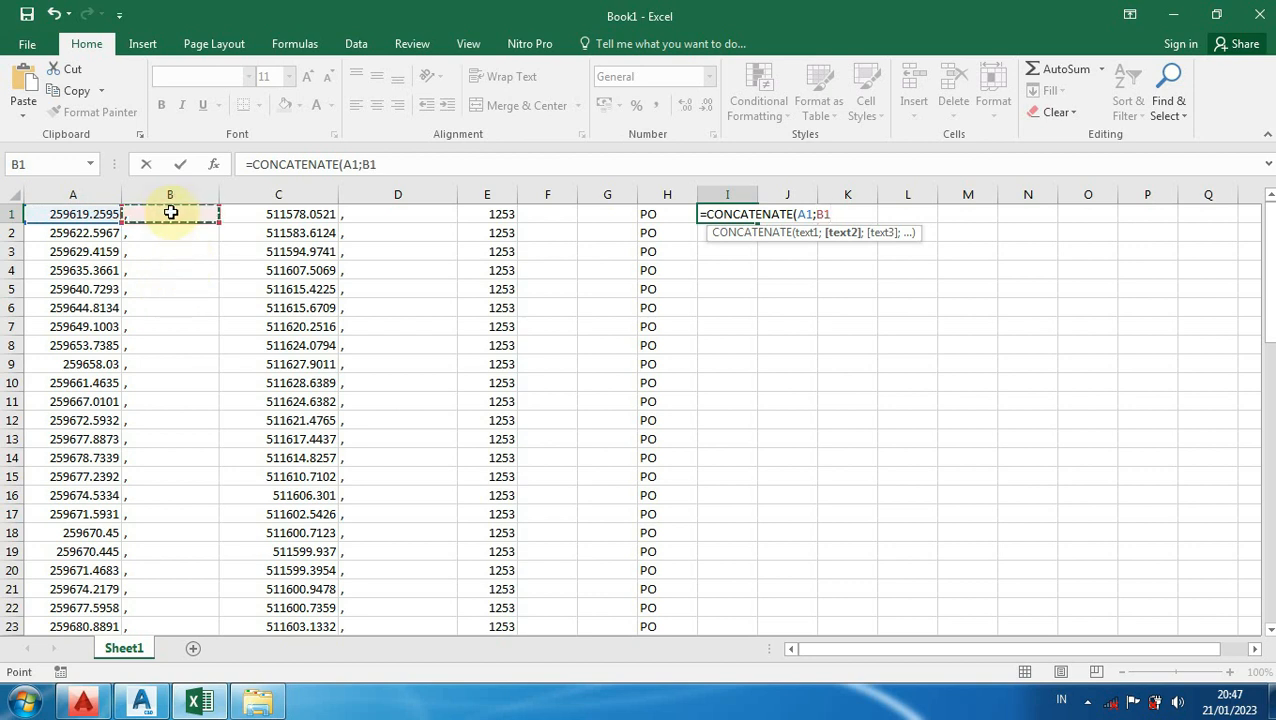
type(";")
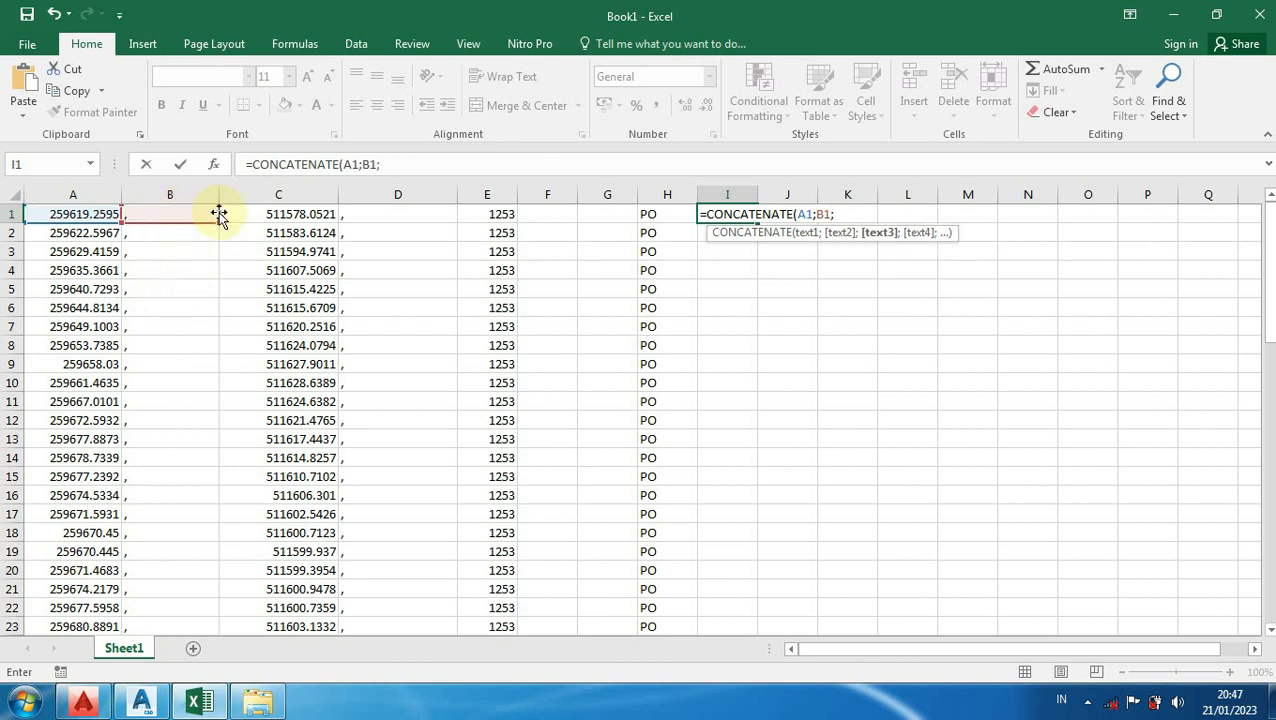
left_click(271, 217)
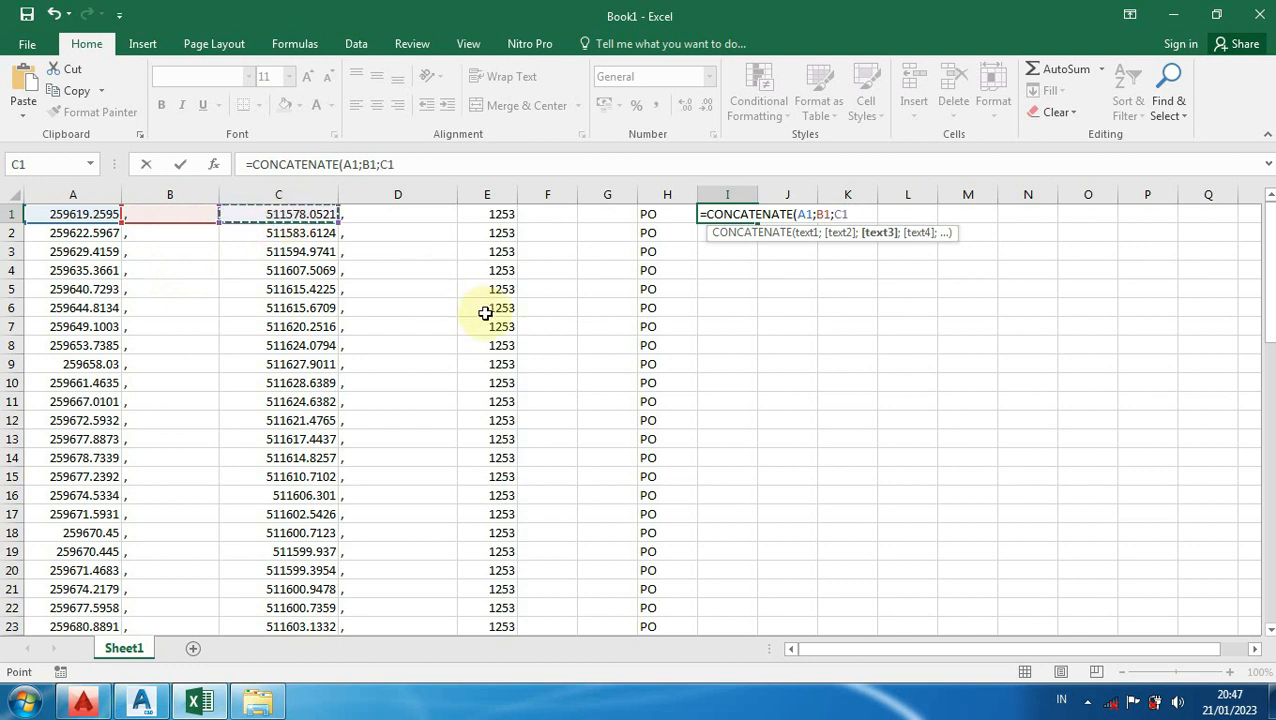
type(";")
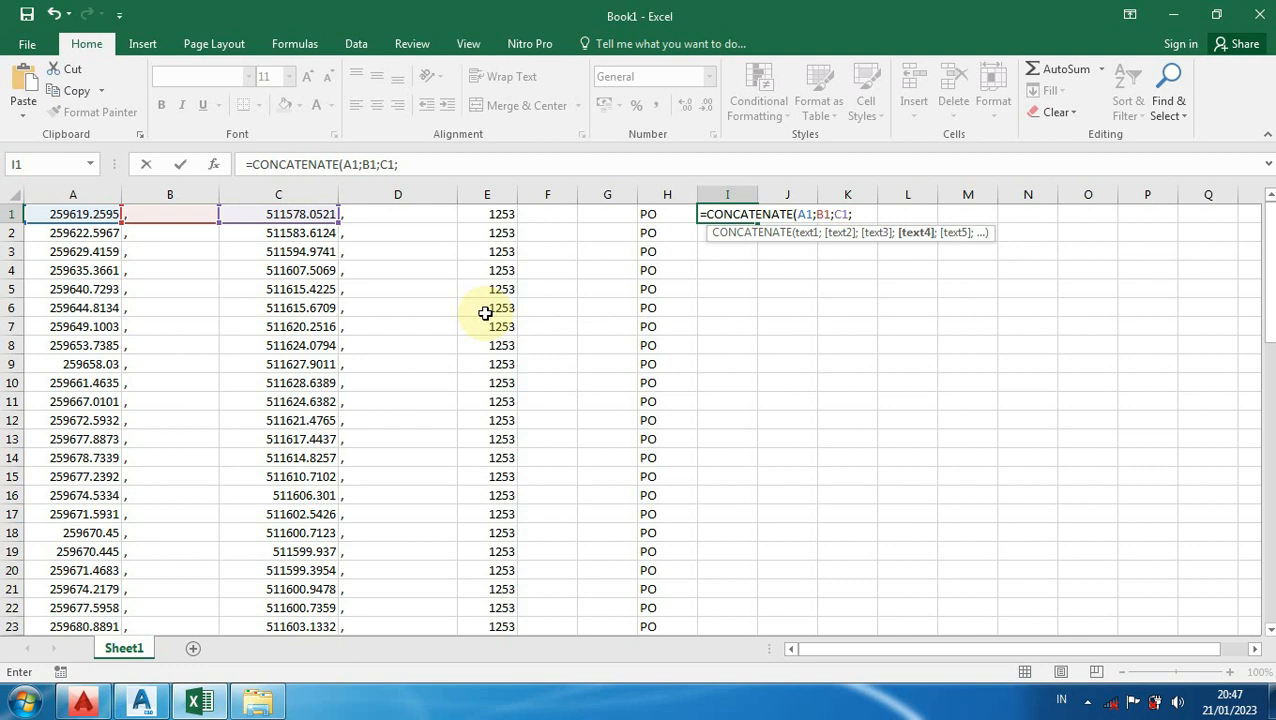
left_click(410, 215)
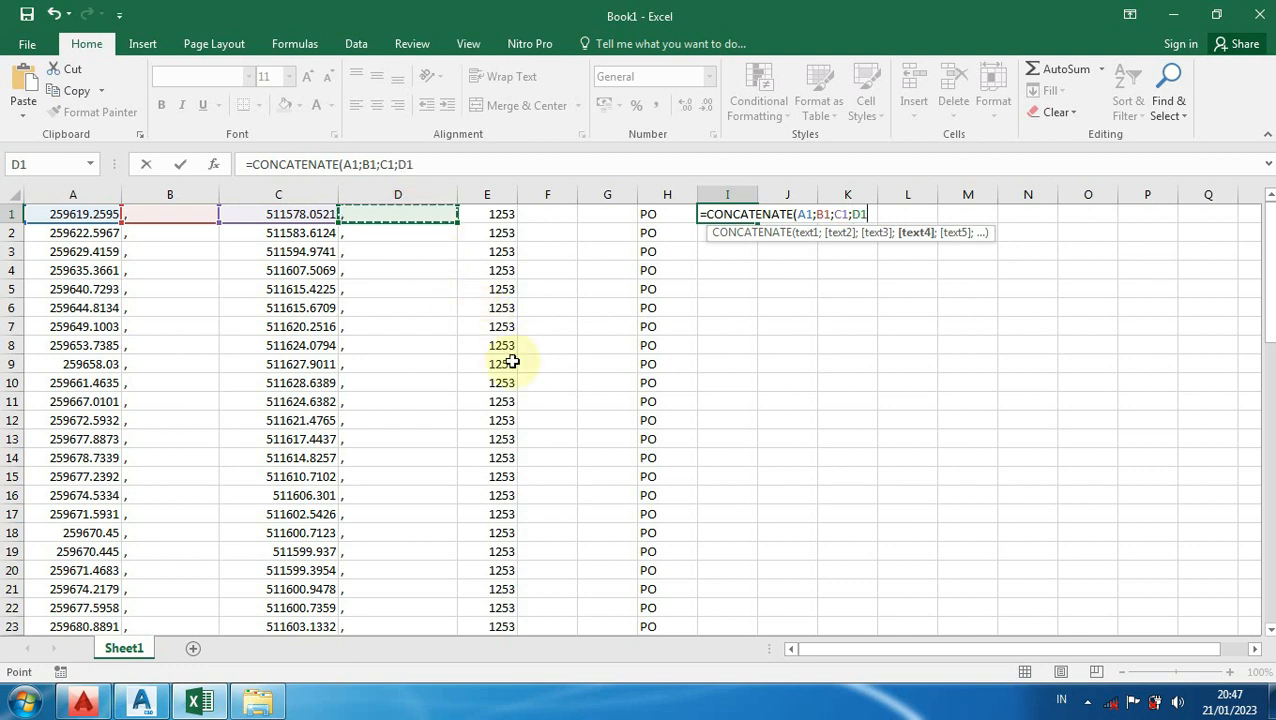
type(";")
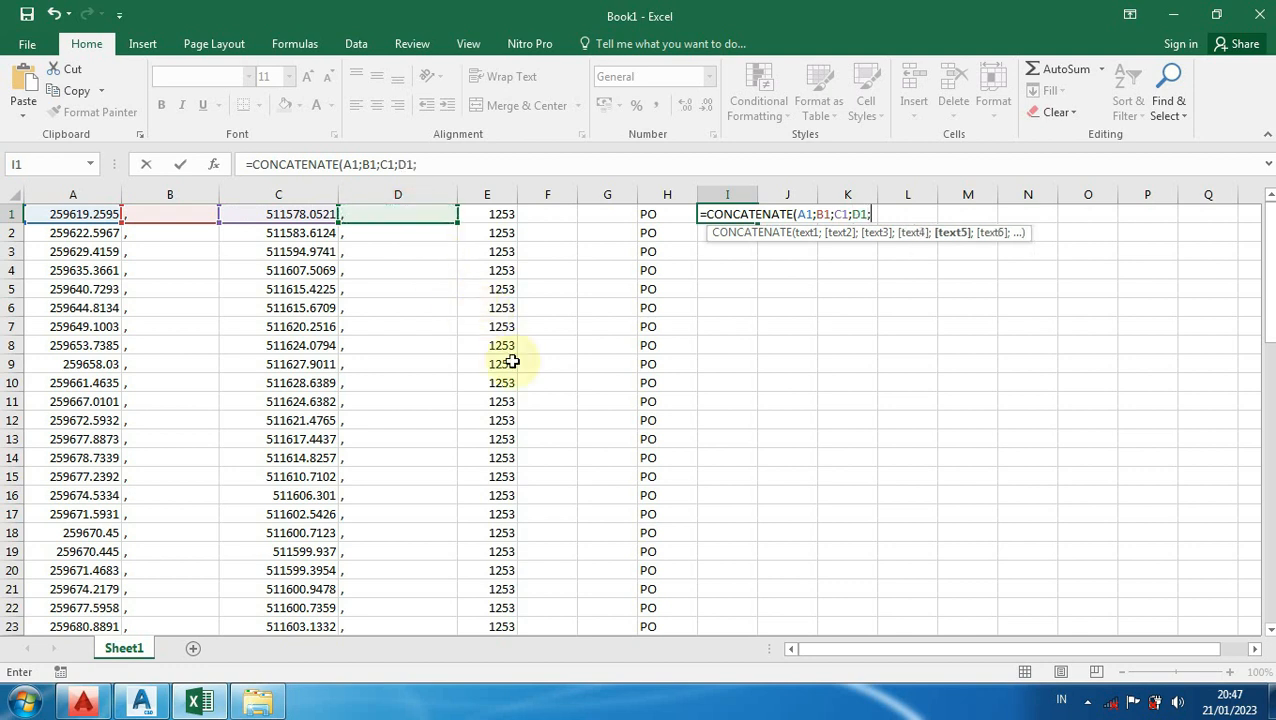
left_click(501, 214)
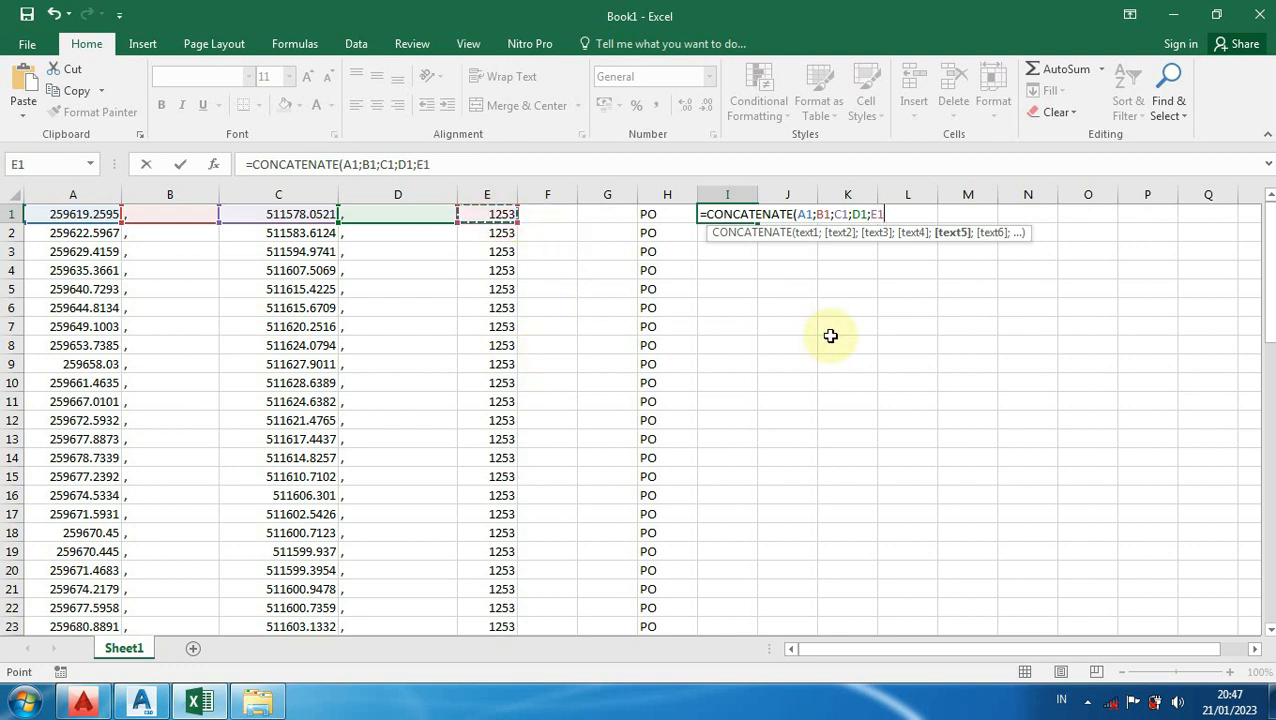
type(")")
key("Return")
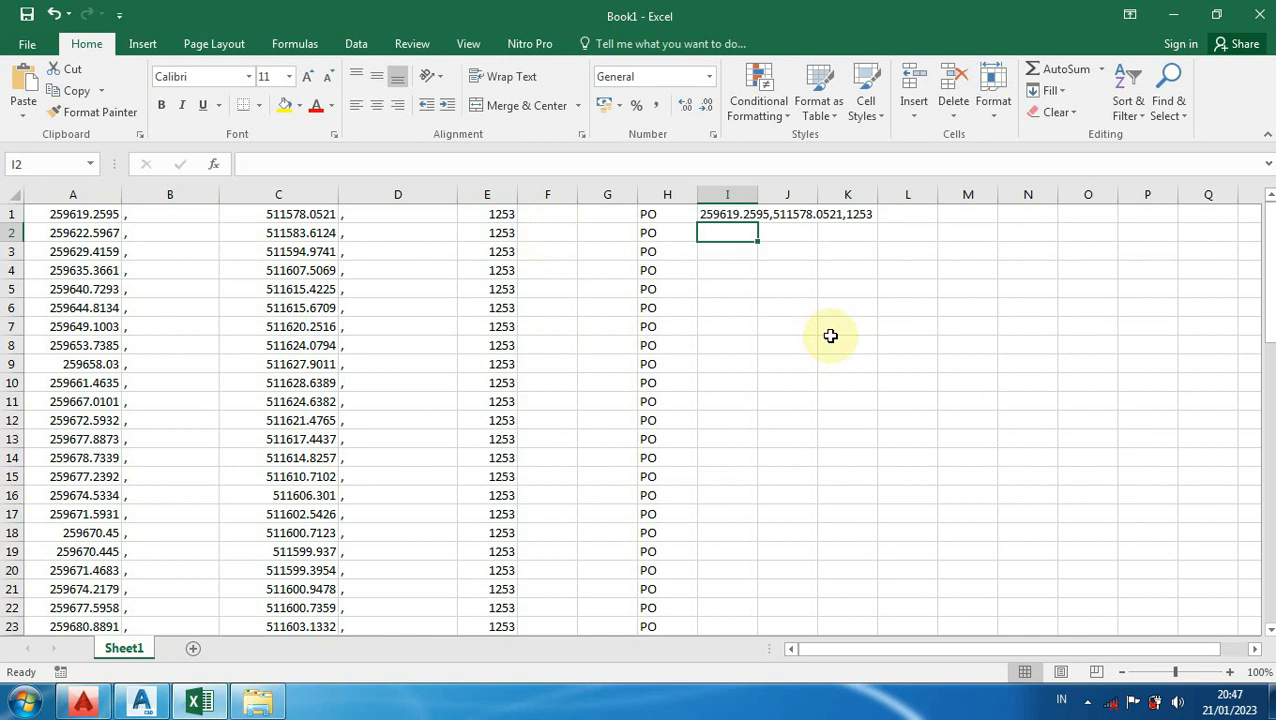
Step: Widen column I to fit the joined coordinates and fill the I1 formula down to row 64
left_click_drag(757, 195, 850, 578)
left_click(866, 212)
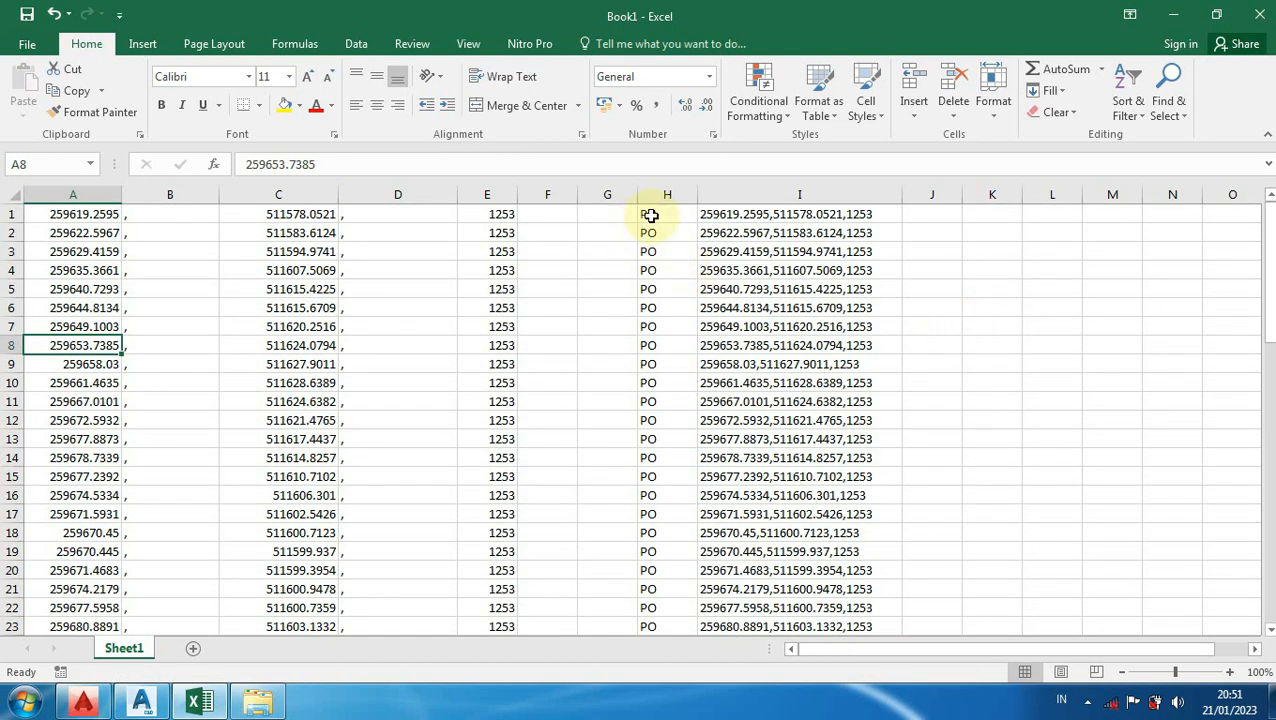
Step: Copy the PO commands and joined coordinates in range H1:I64
left_click_drag(646, 214, 843, 598)
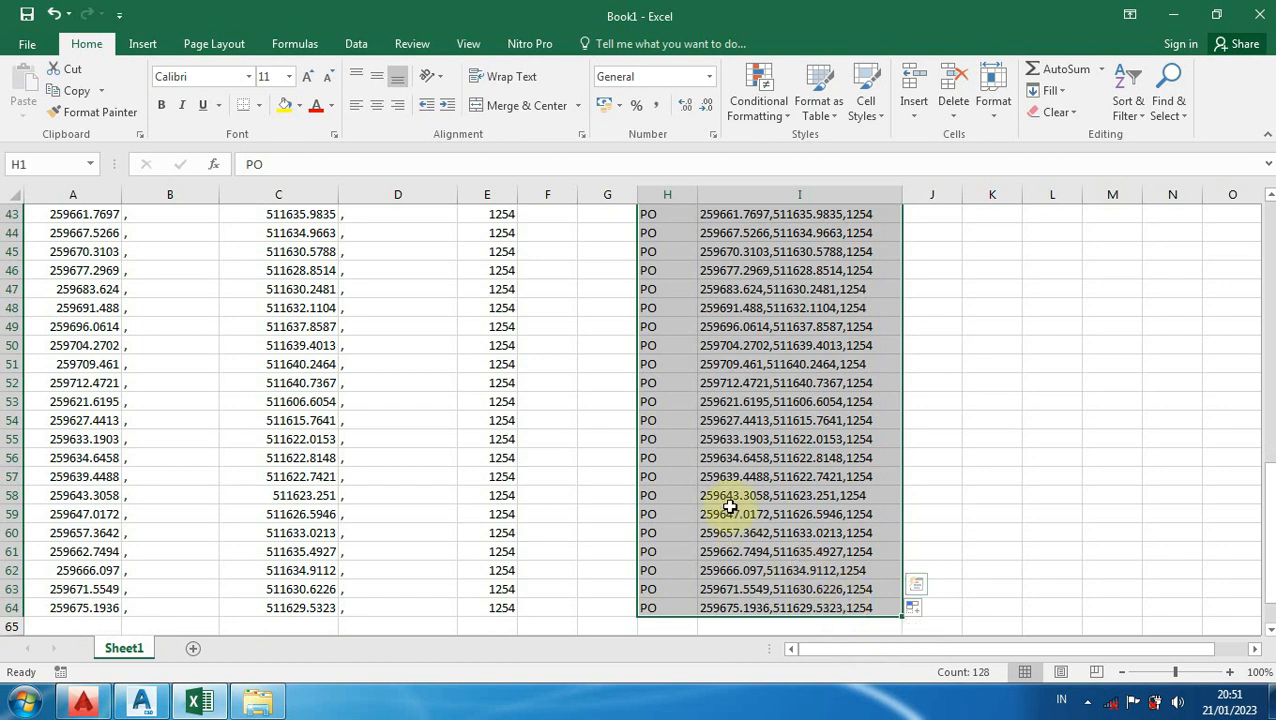
right_click(727, 493)
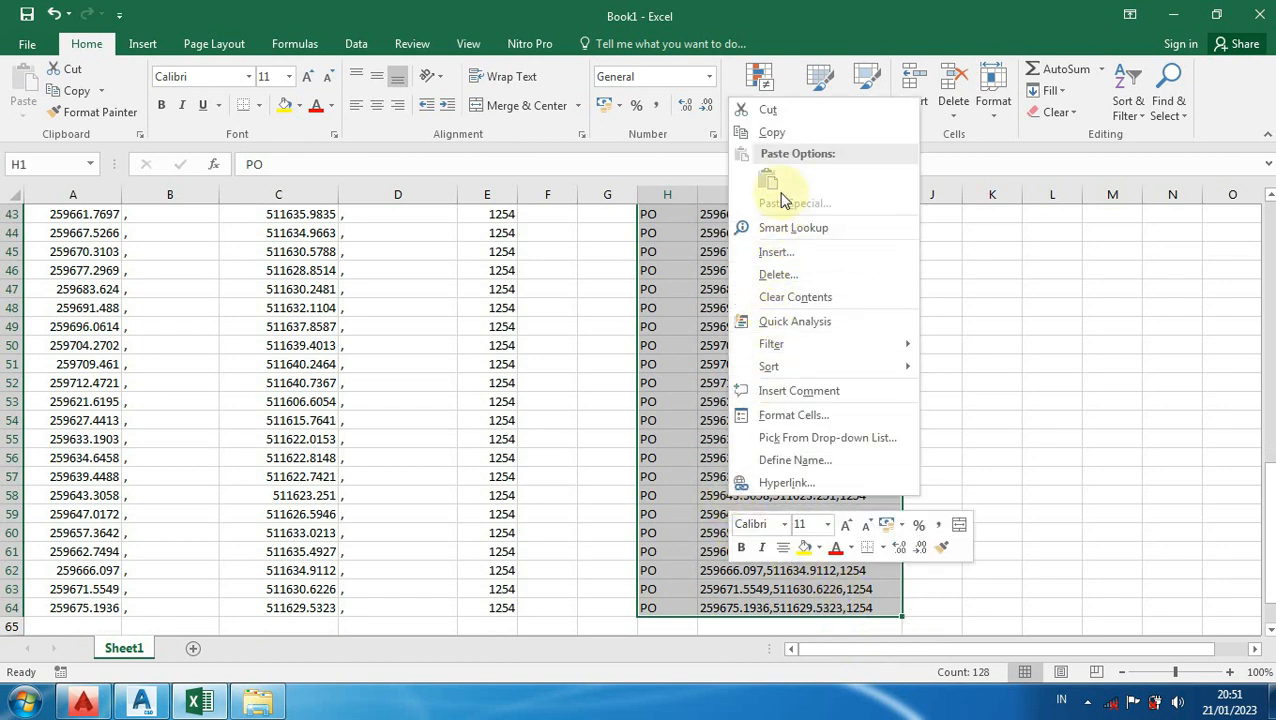
left_click(768, 132)
scroll(706, 290, "up", 14)
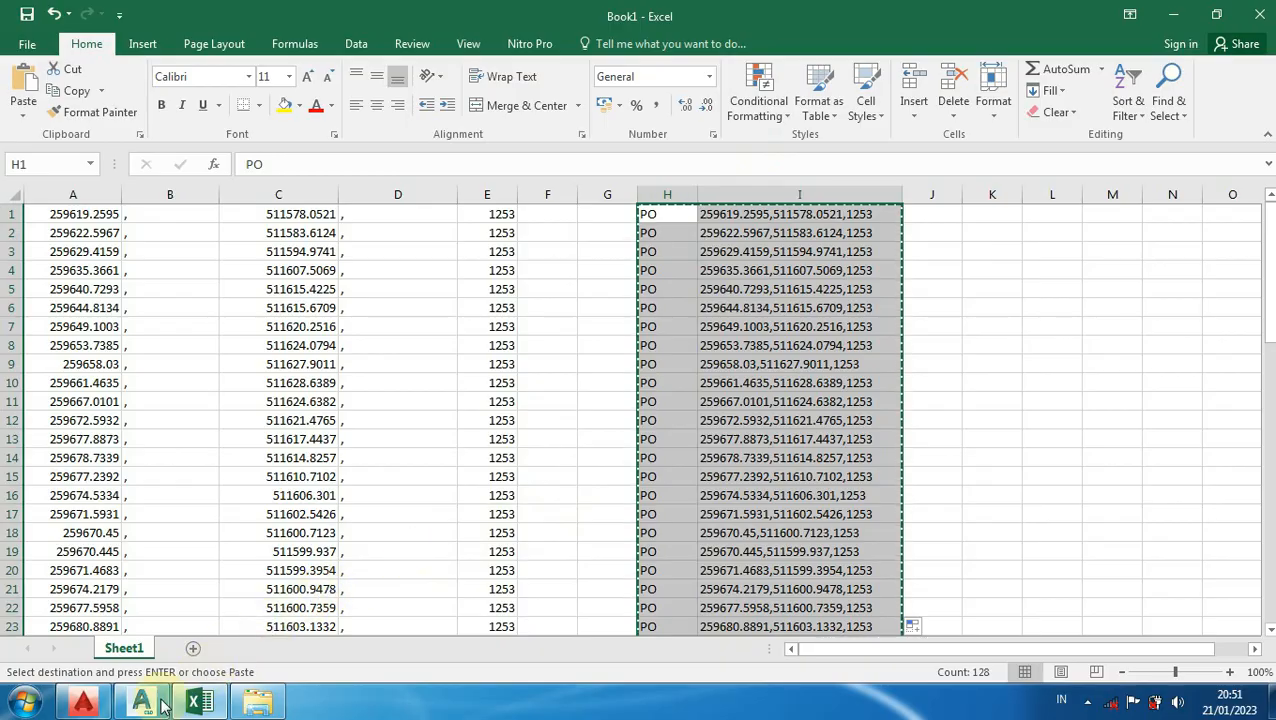
Step: Switch to AutoCAD and, with Points as the current layer, paste the copied PO commands into the command line to plot the points
left_click(83, 703)
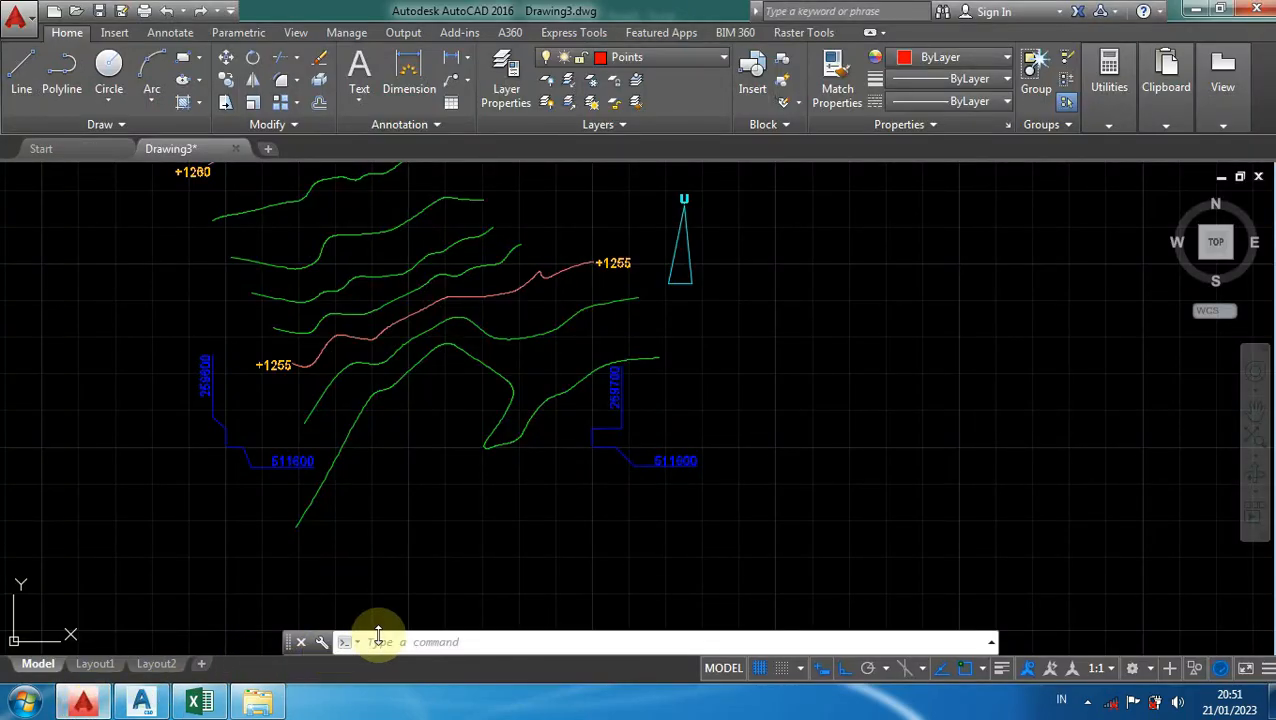
left_click(622, 60)
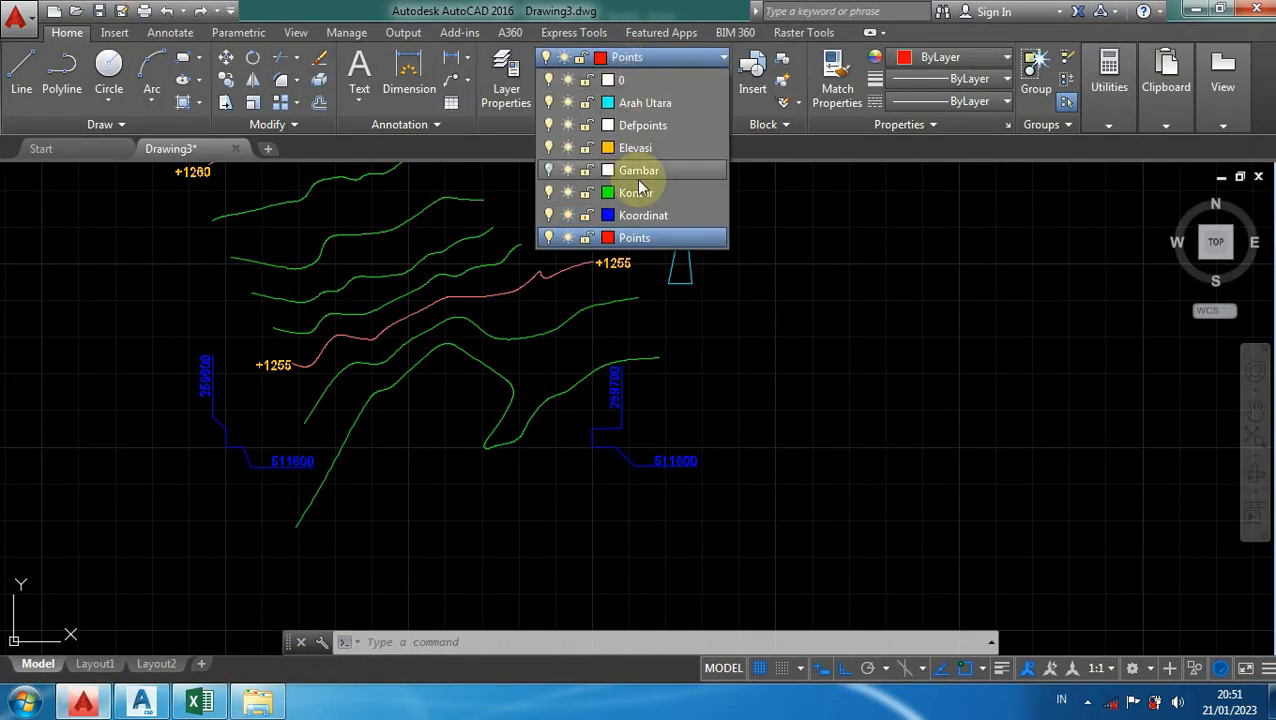
left_click(638, 239)
left_click(392, 643)
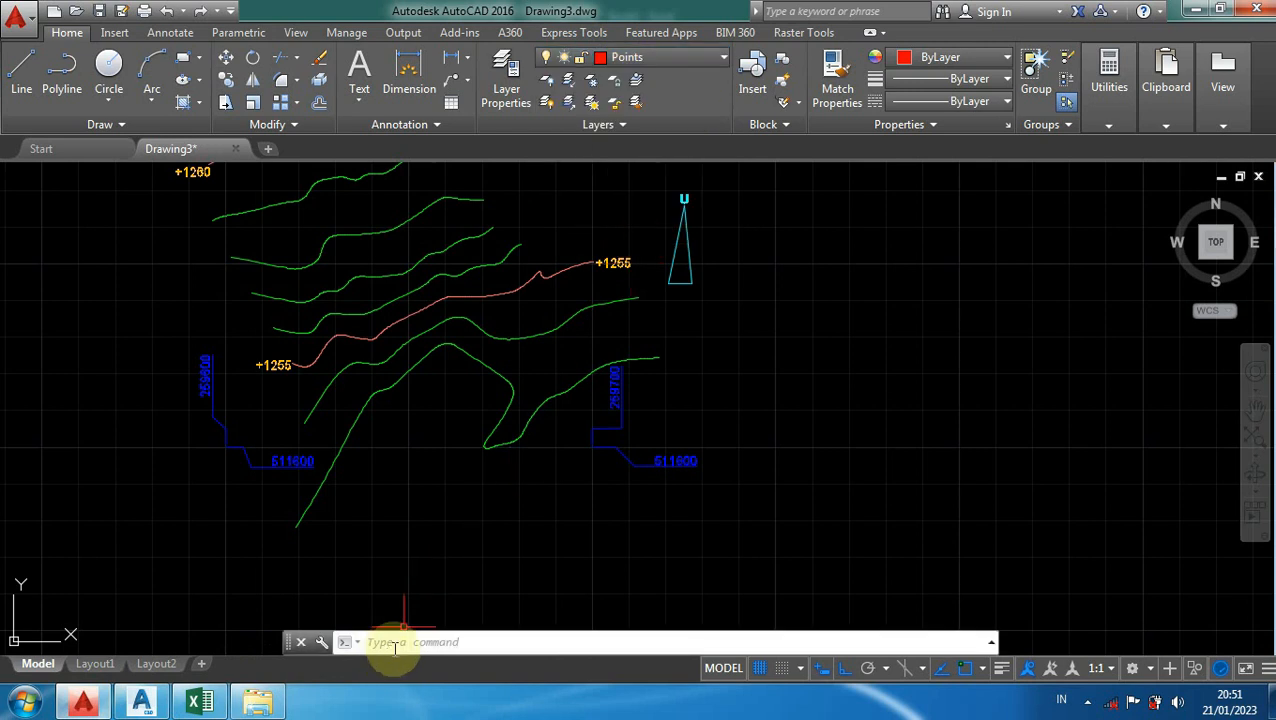
left_click(397, 645)
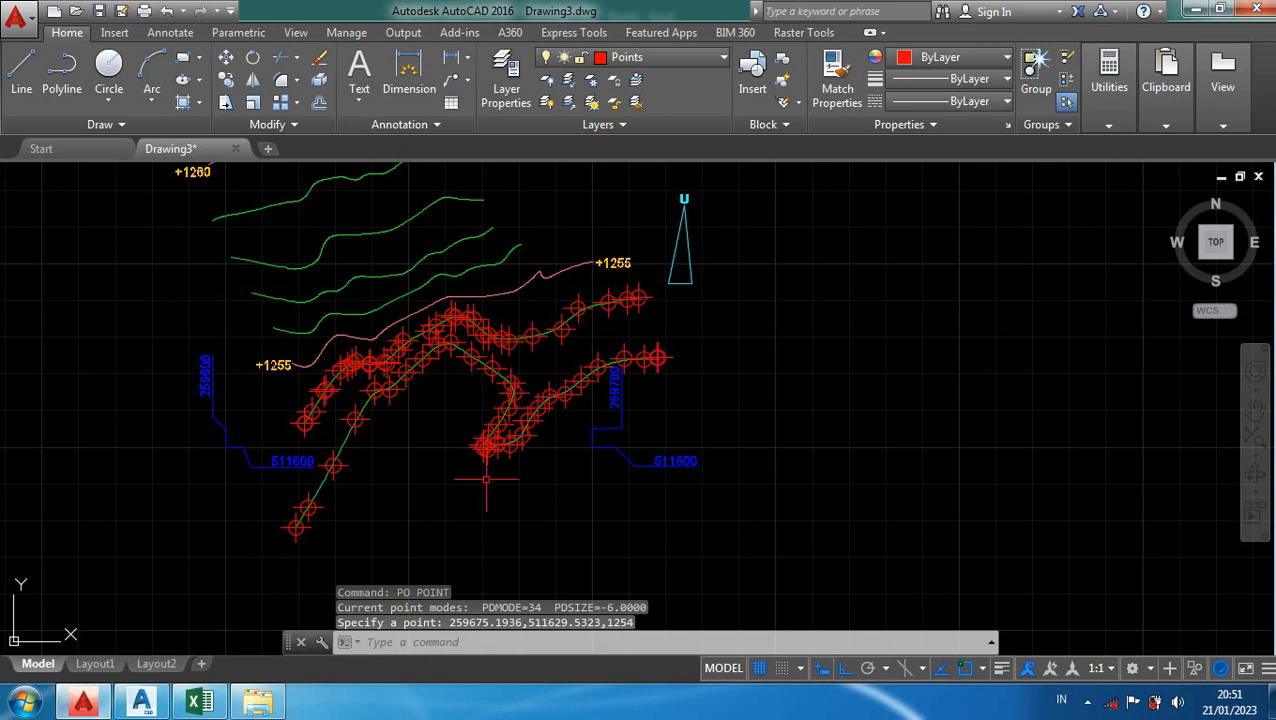
Step: Set the point size to 2% relative to the screen in the point style settings, using PTYPE
scroll(441, 342, "up", 4)
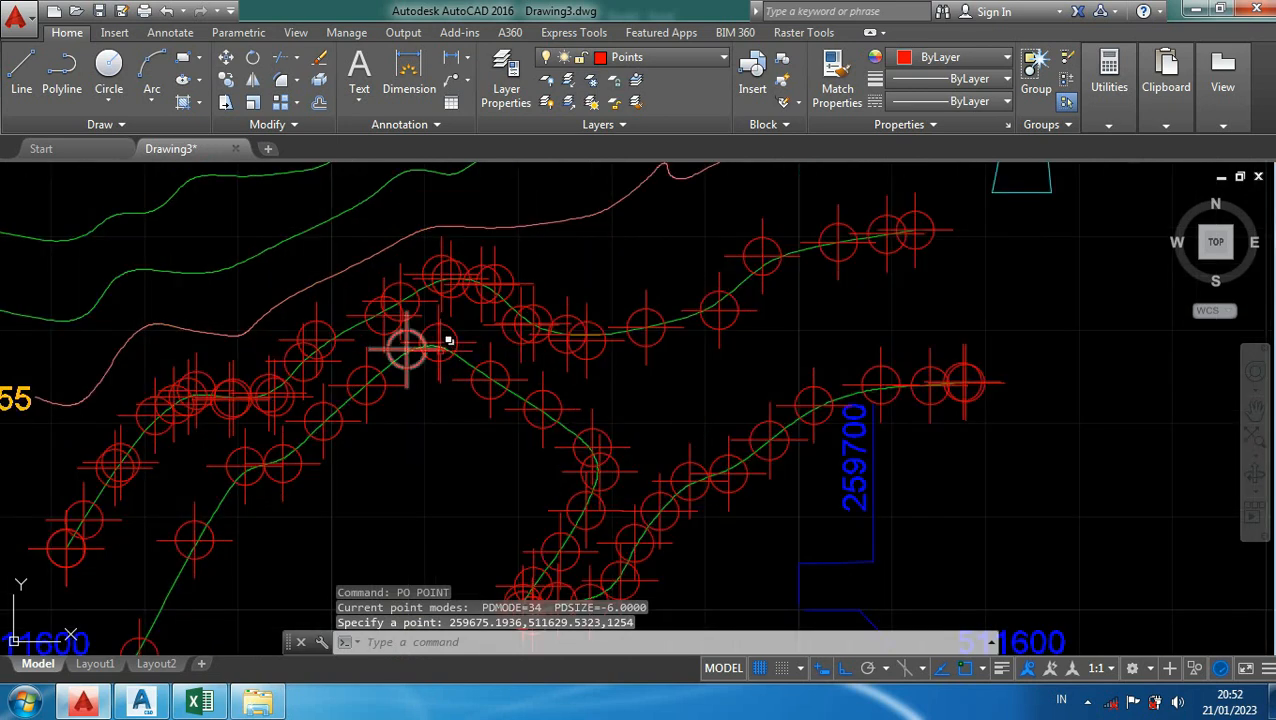
scroll(441, 342, "down", 5)
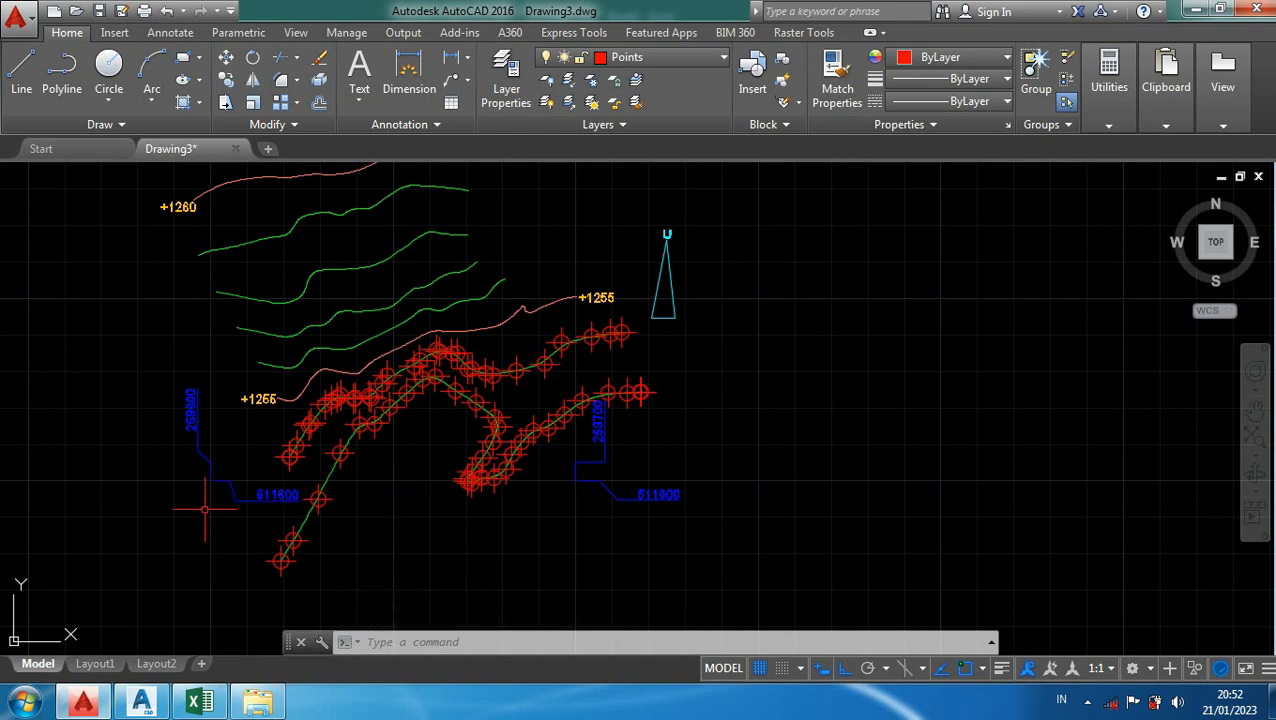
type("PTYPE")
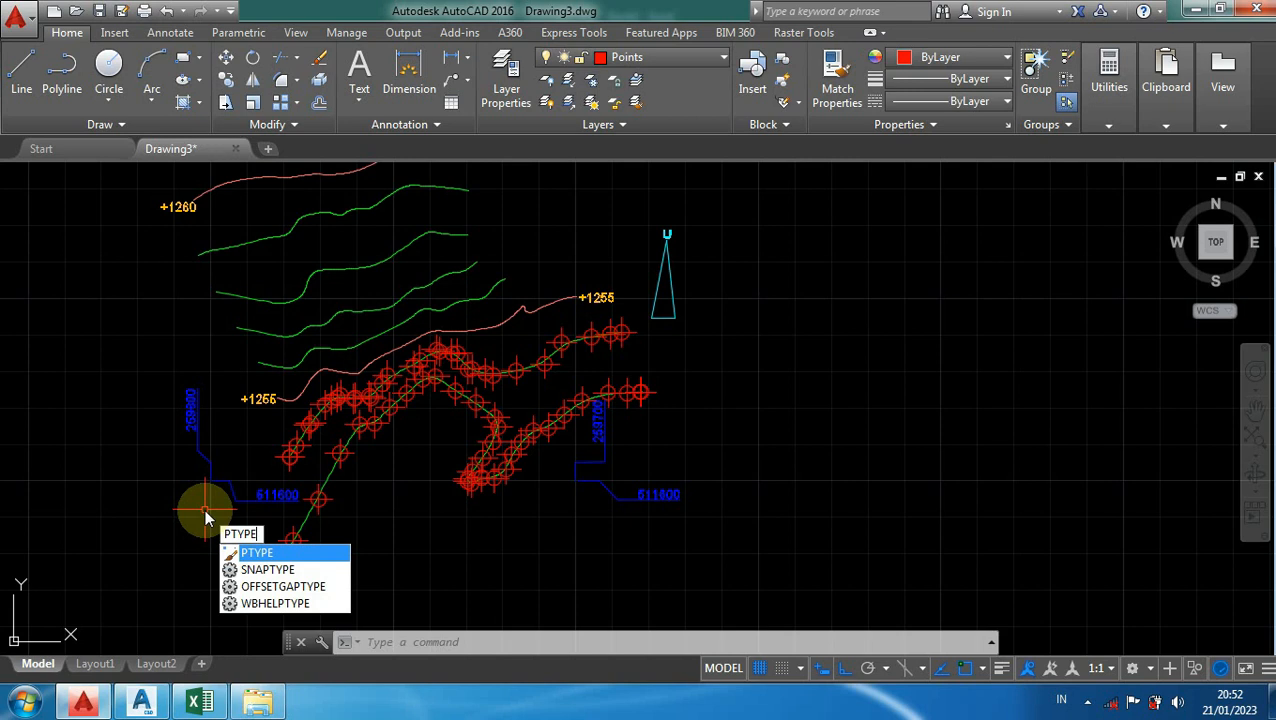
key("Return")
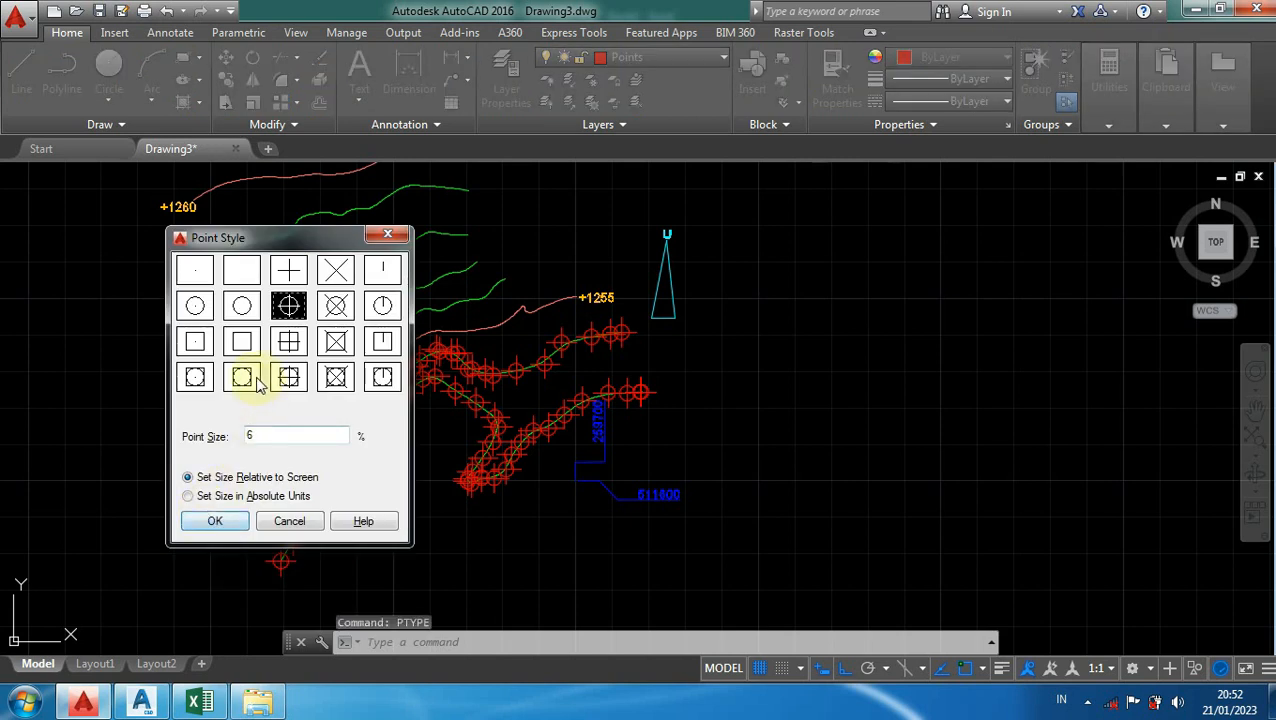
double_click(259, 436)
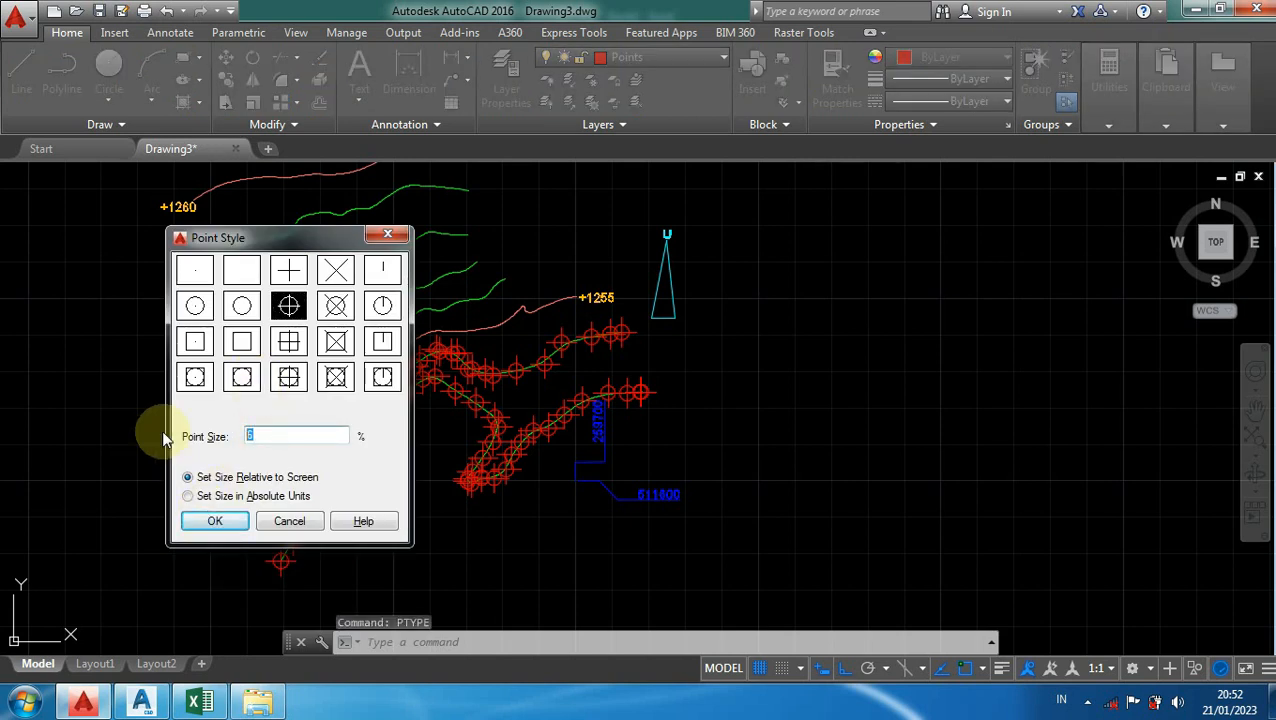
type("2")
left_click(211, 523)
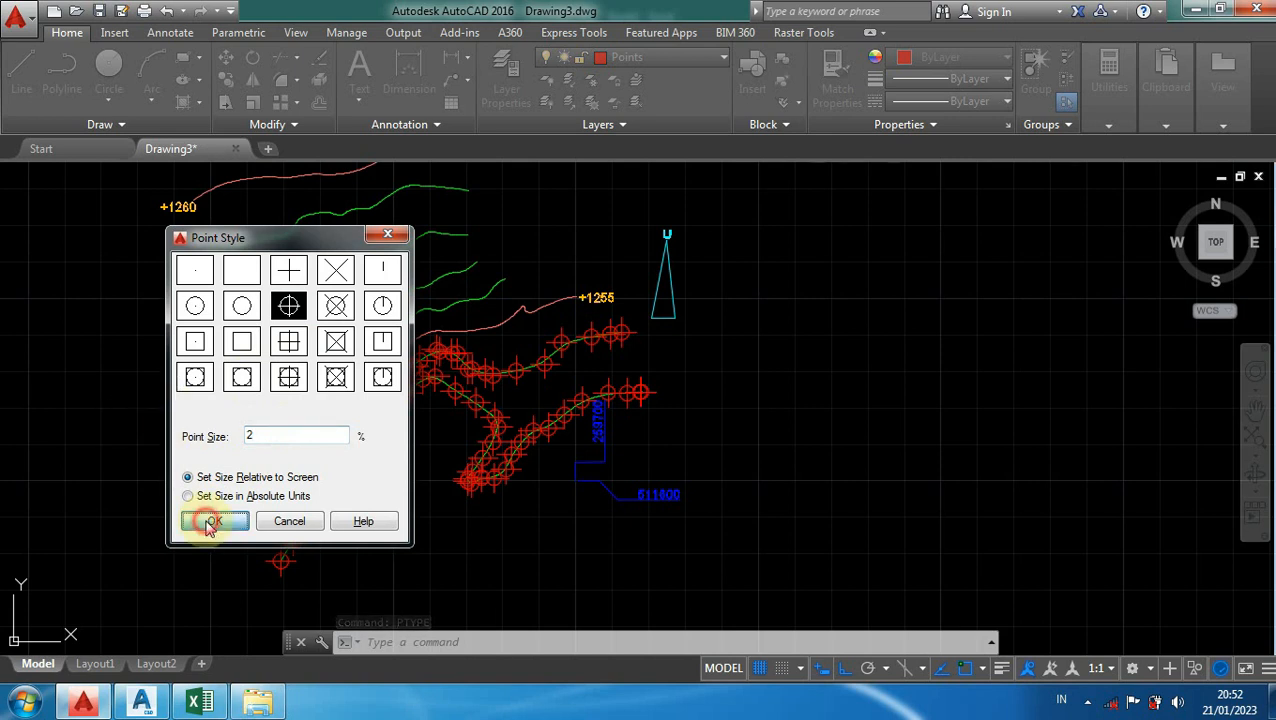
Step: Turn off the Kontur layer so the plotted points can be viewed without the contour lines
scroll(500, 372, "up", 2)
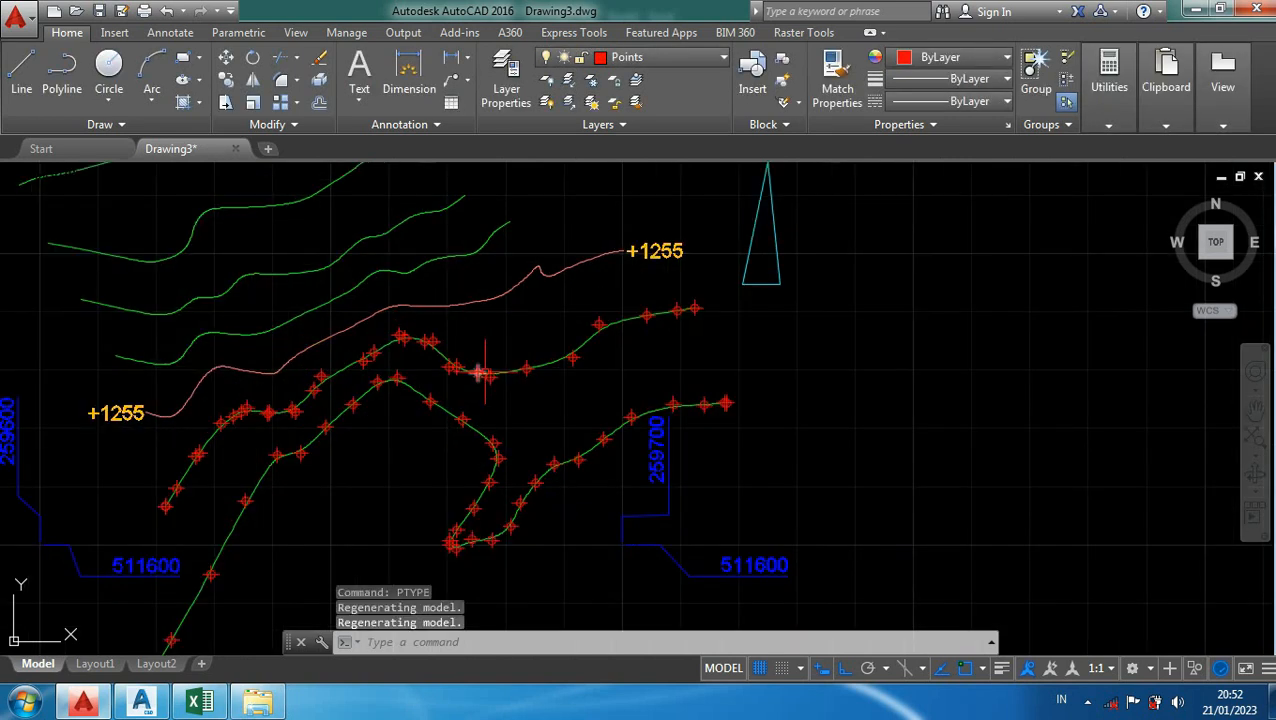
scroll(350, 410, "up", 2)
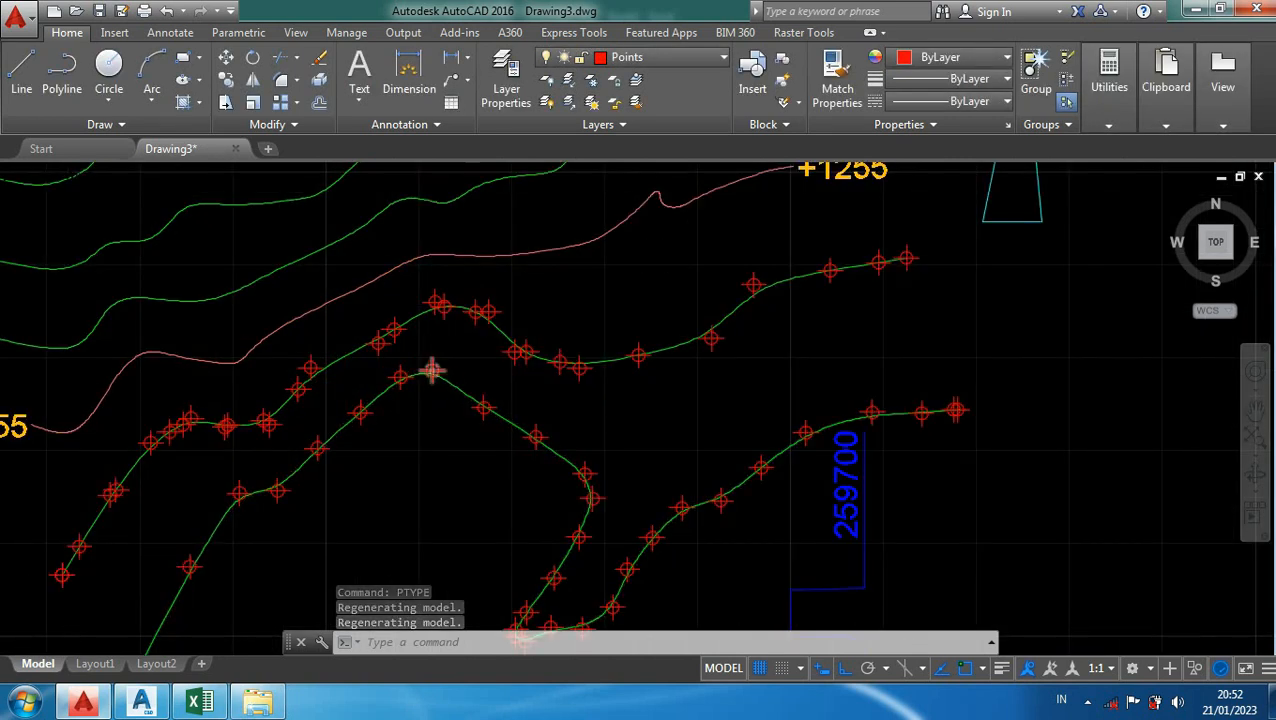
scroll(440, 375, "down", 2)
middle_click_drag(445, 501, 520, 462)
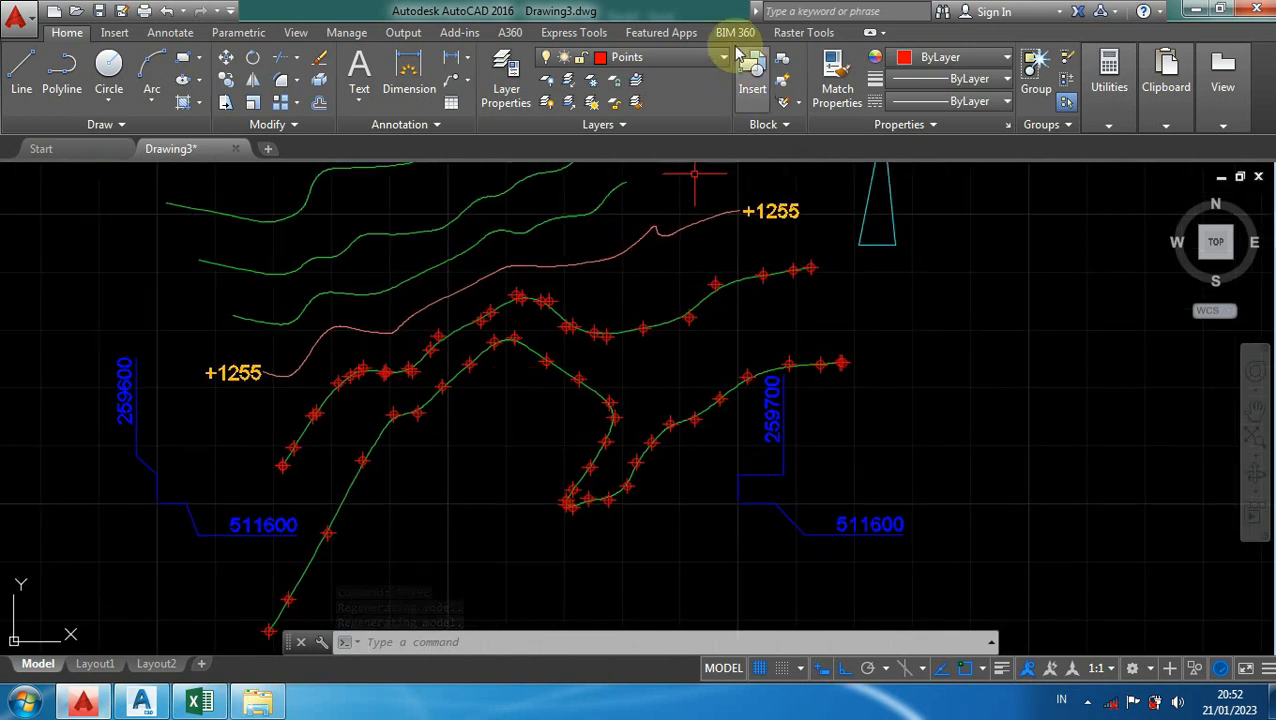
left_click(653, 60)
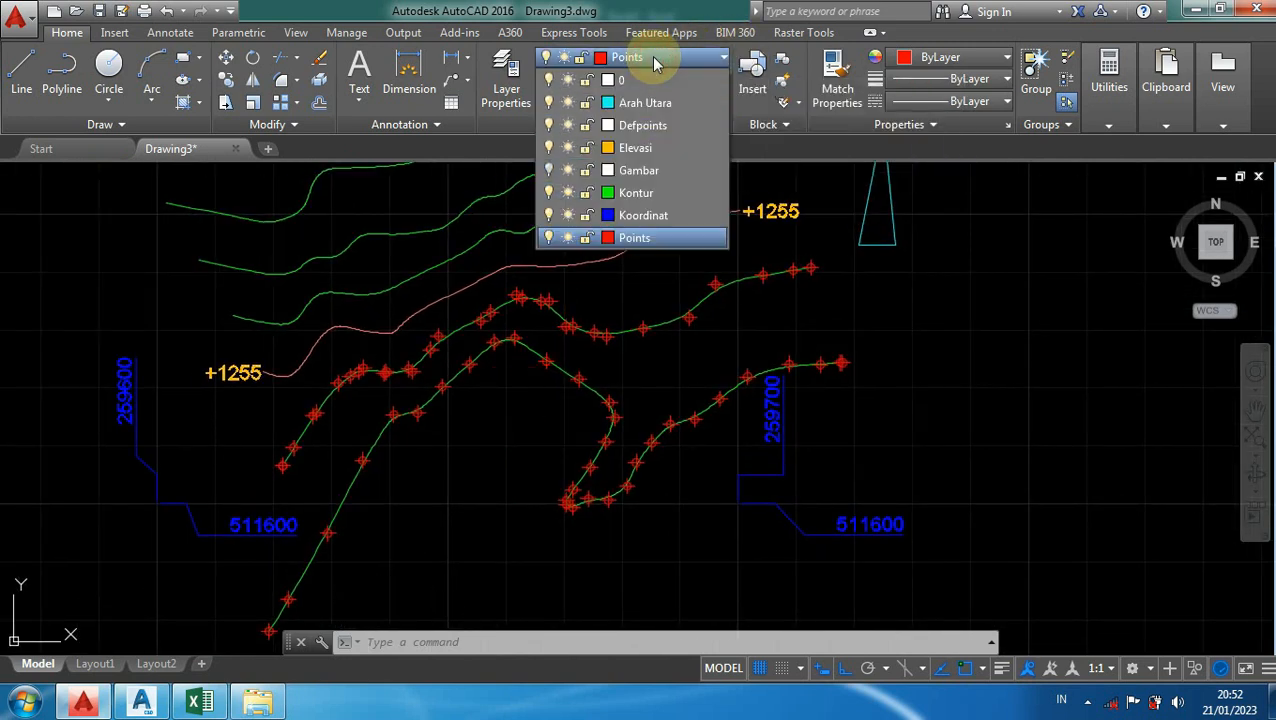
left_click(548, 193)
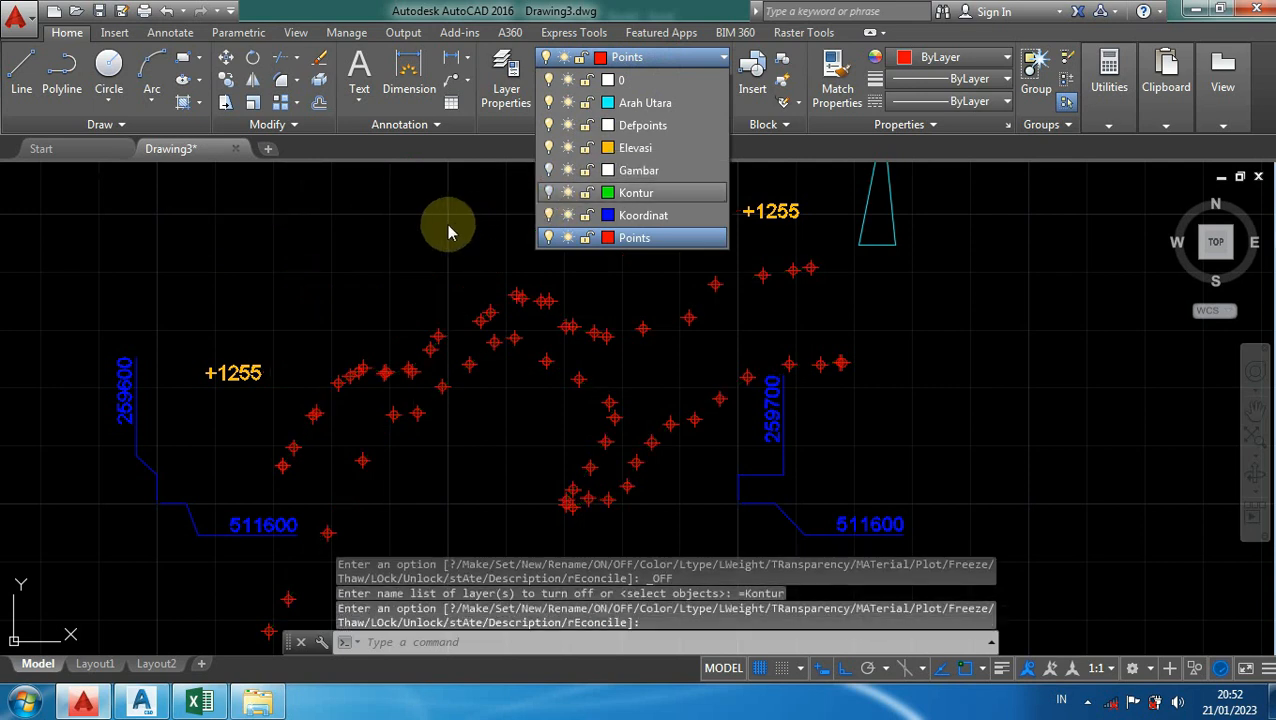
mouse_move(420, 495)
middle_mouse_down()
mouse_move(450, 430)
mouse_move(421, 379)
middle_mouse_up()
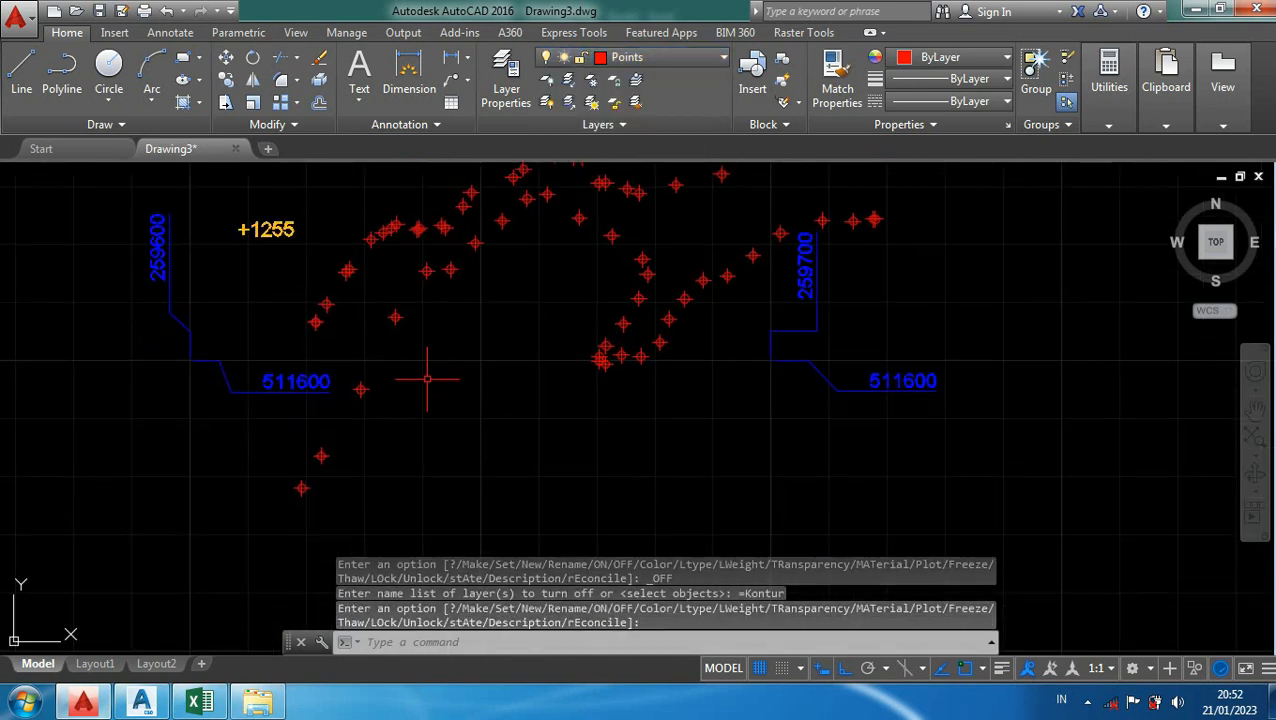
scroll(453, 290, "down", 2)
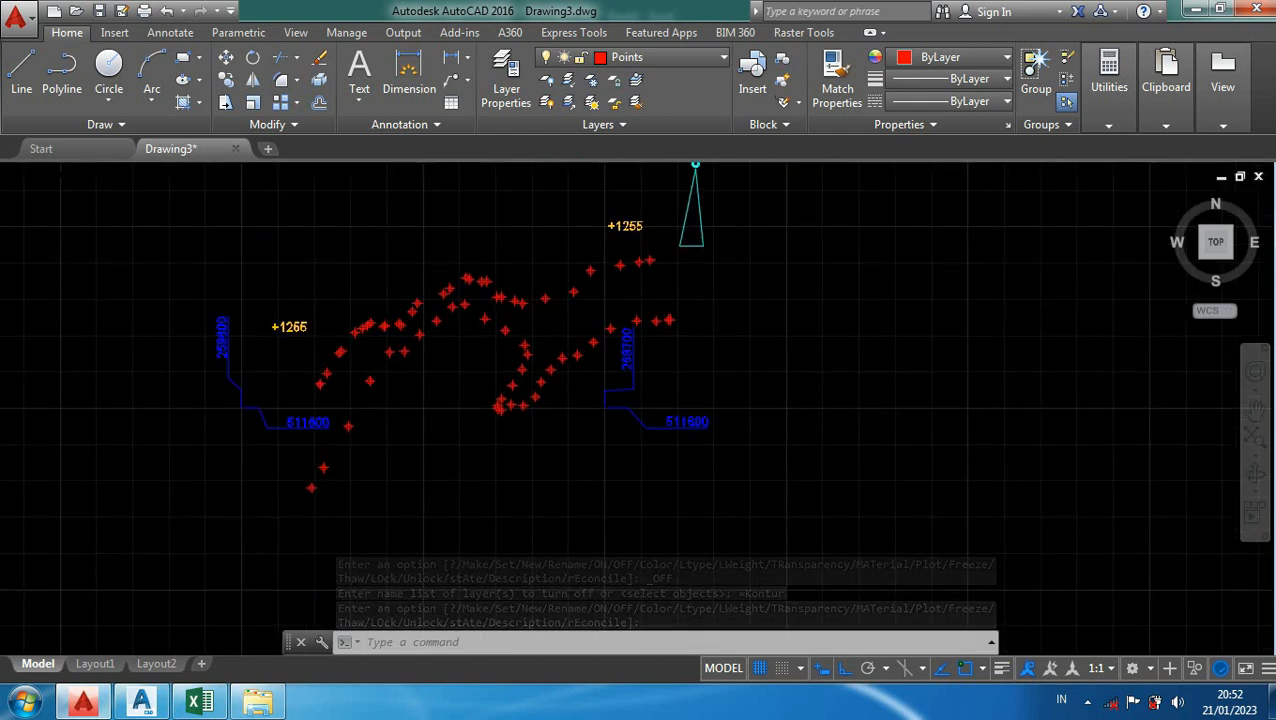
Step: Start a polyline at the southernmost plotted point, turn Ortho off, and draw the first segment to the neighbouring point
scroll(335, 495, "up", 2)
scroll(303, 532, "up", 4)
type("pl")
key("Return")
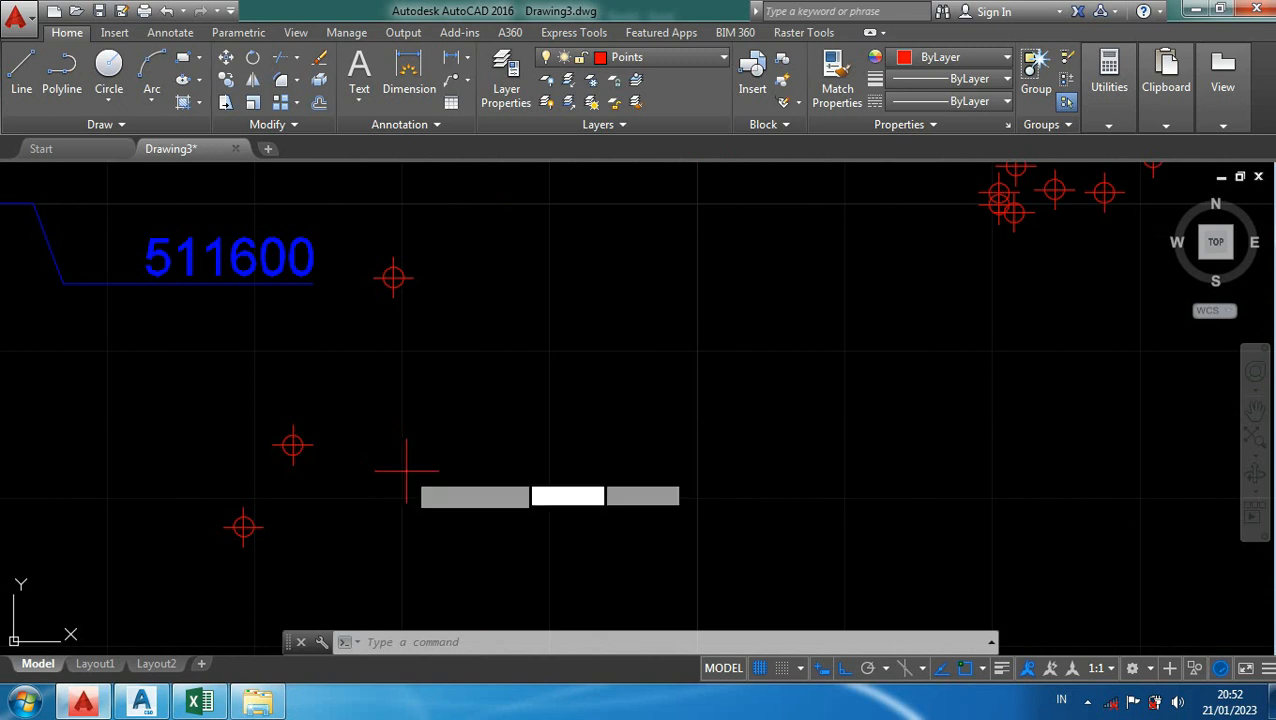
scroll(285, 525, "up", 4)
left_click(205, 528)
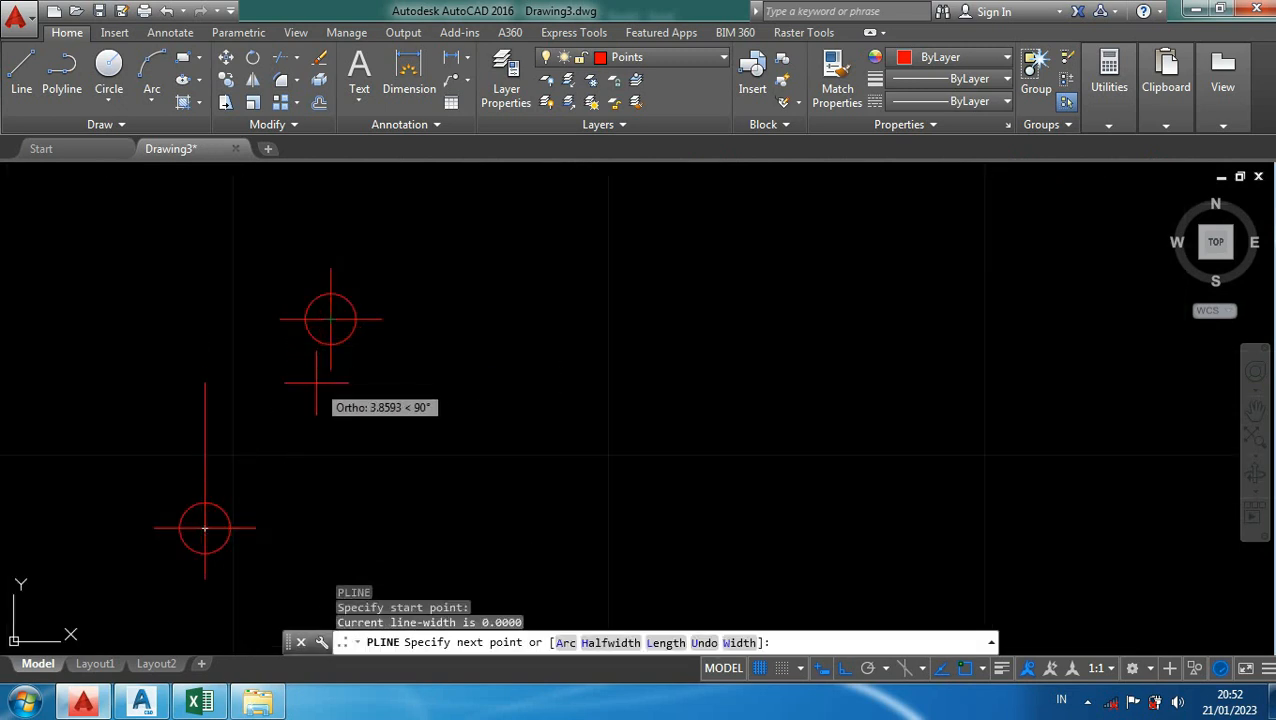
key("F8")
left_click(331, 319)
scroll(421, 323, "down", 4)
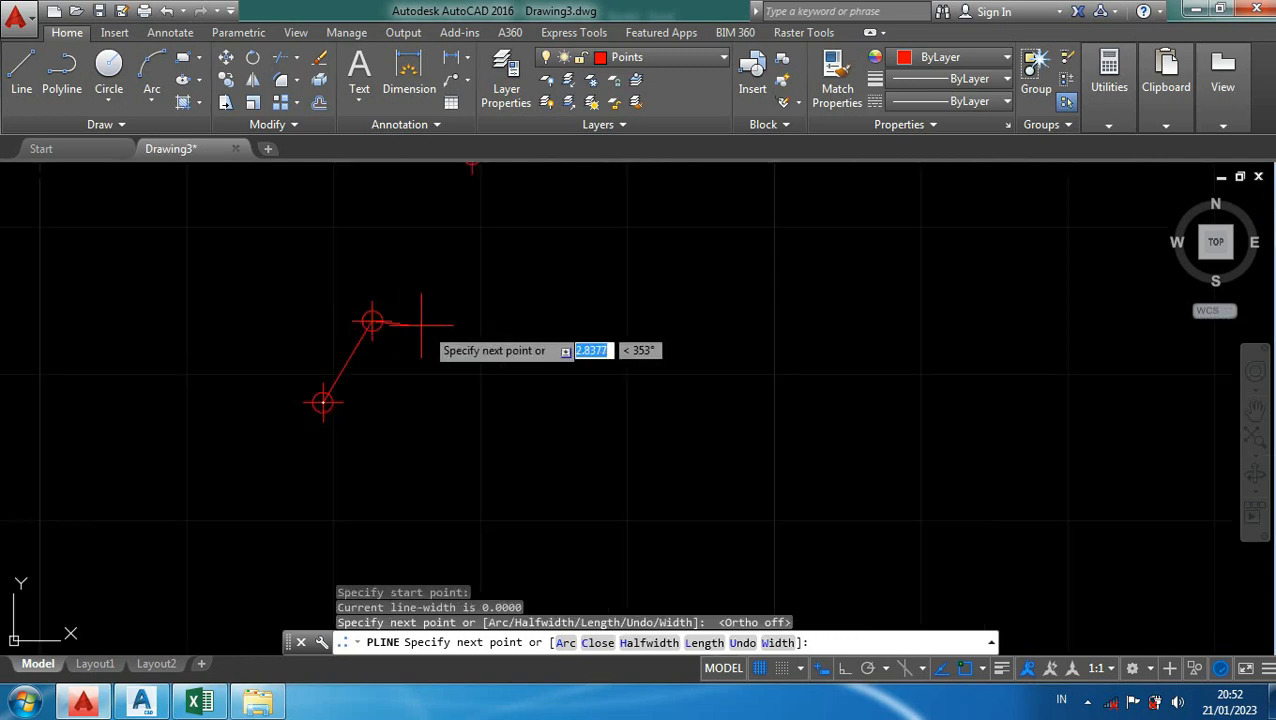
Step: Extend the polyline through the next five points along the lower contour and end it
middle_click_drag(456, 222, 353, 465)
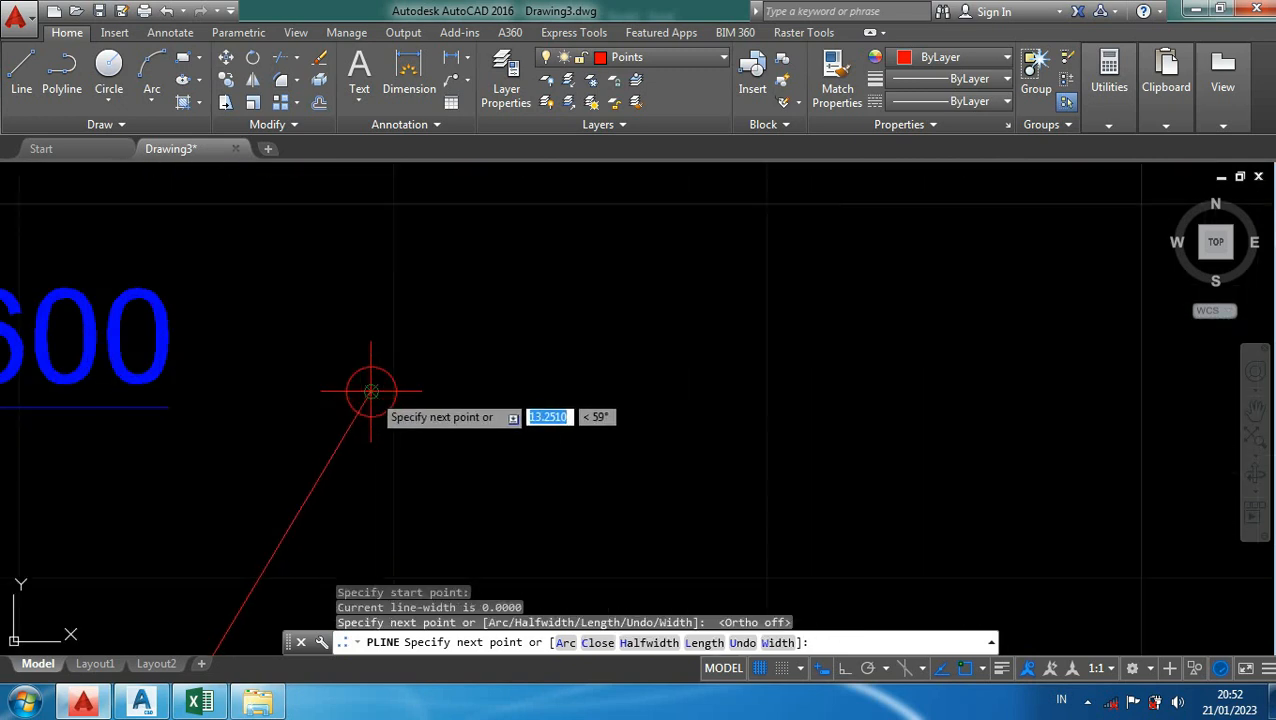
left_click(368, 390)
scroll(442, 412, "down", 3)
scroll(479, 289, "up", 2)
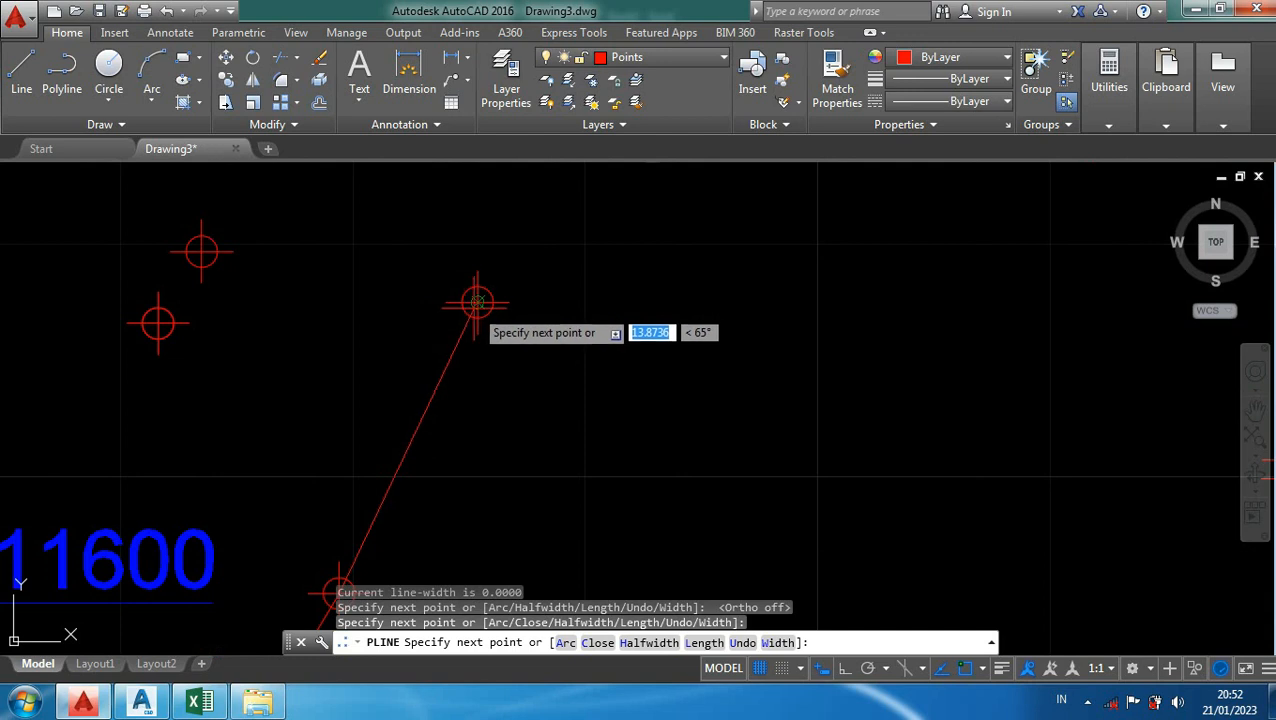
left_click(477, 303)
scroll(542, 317, "down", 3)
middle_click_drag(578, 309, 538, 381)
scroll(538, 381, "up", 2)
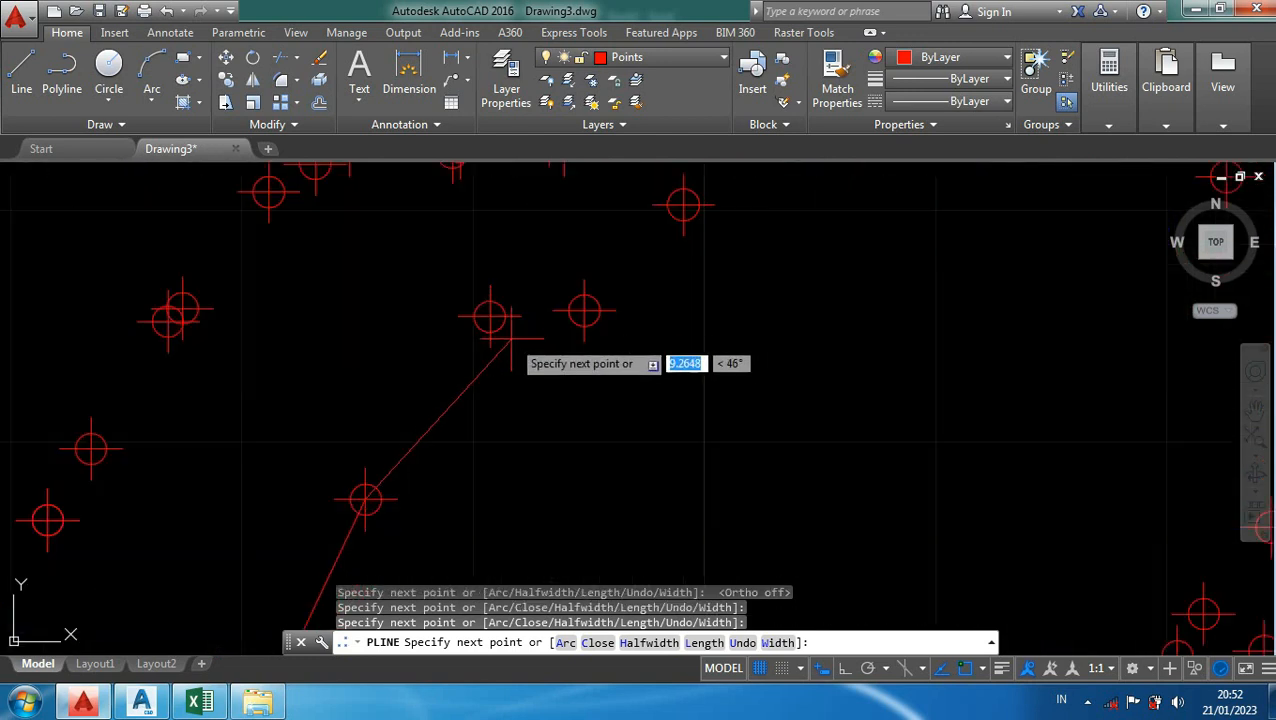
left_click(584, 312)
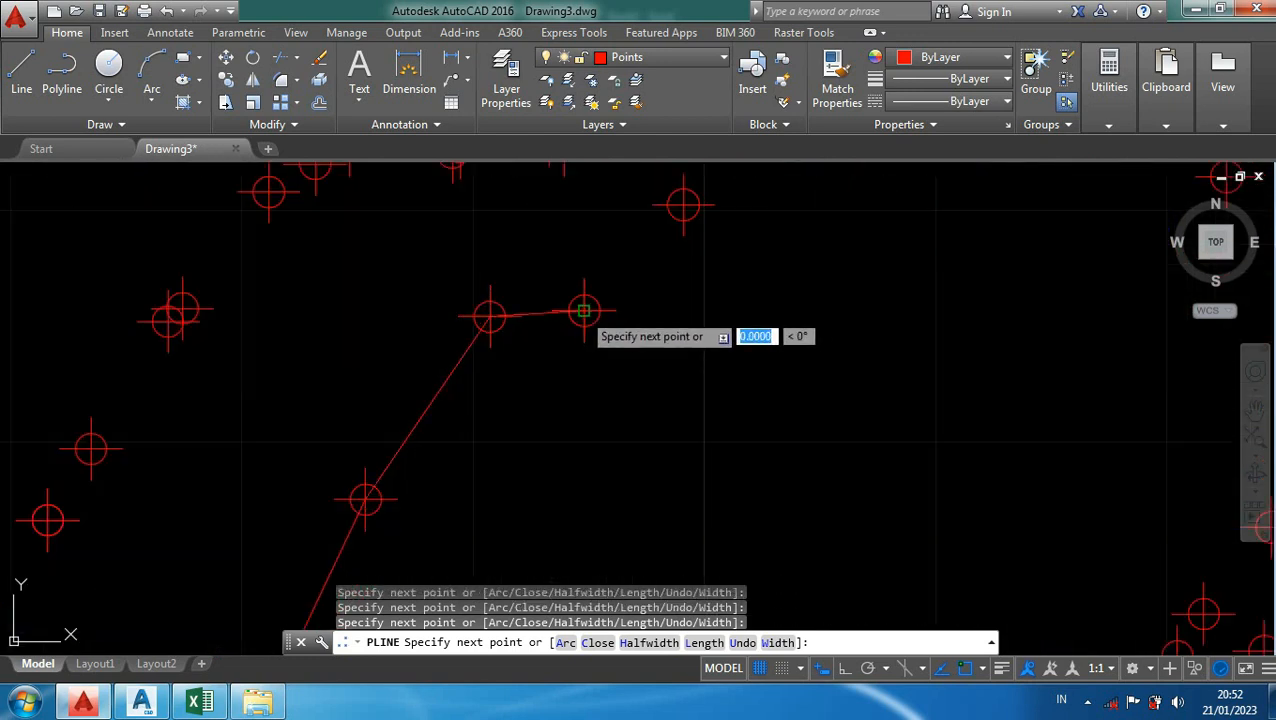
left_click(684, 205)
scroll(726, 329, "down", 4)
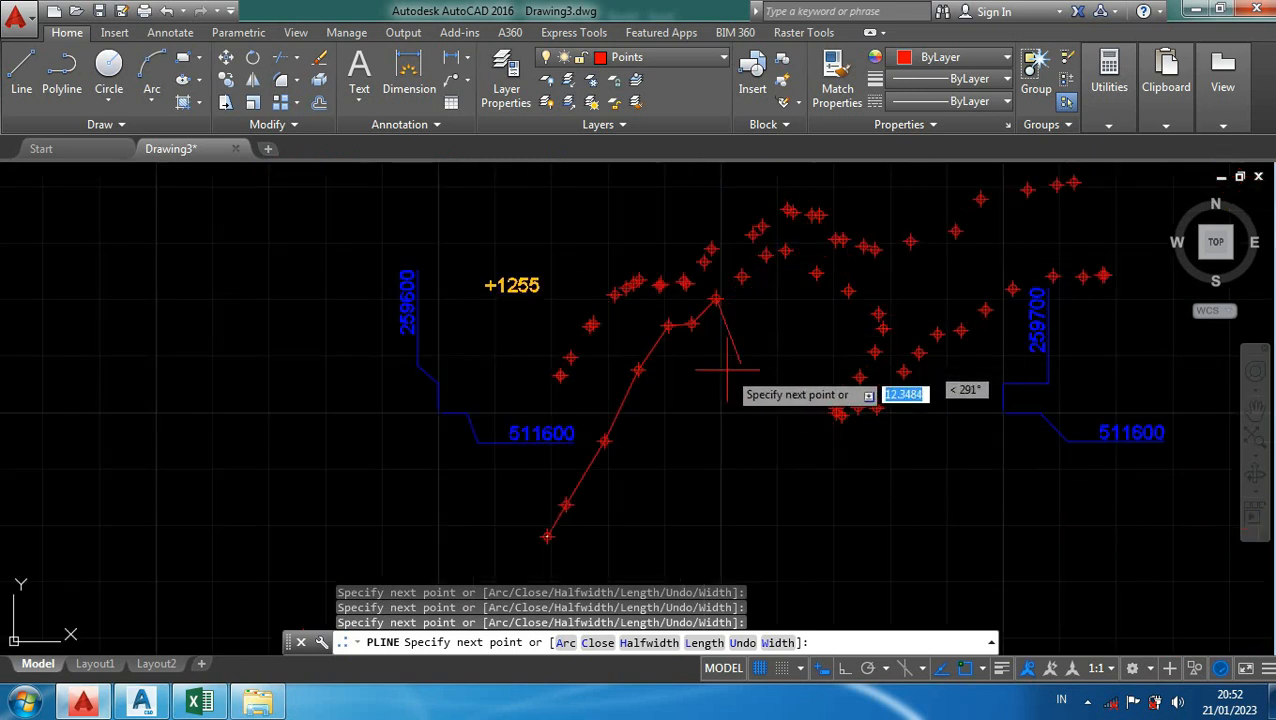
key("Escape")
Step: Delete the trial polyline drawn through the lower contour's points
scroll(640, 365, "up", 4)
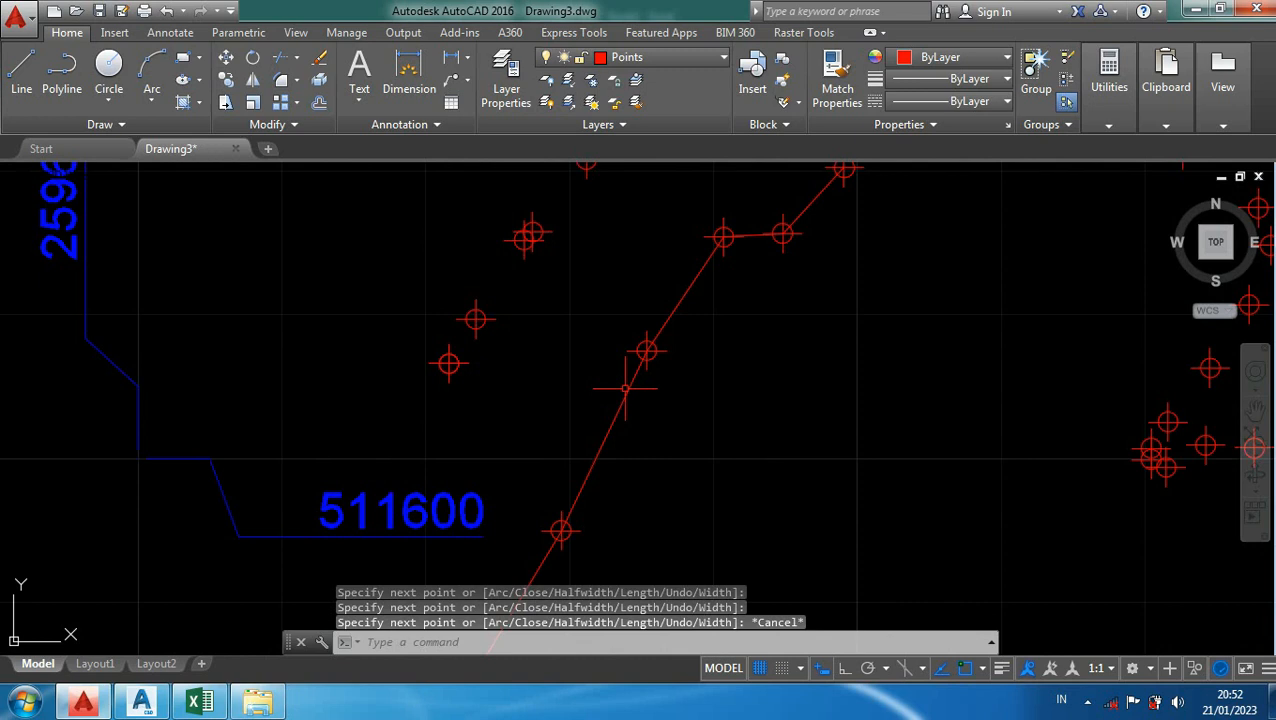
scroll(628, 390, "down", 5)
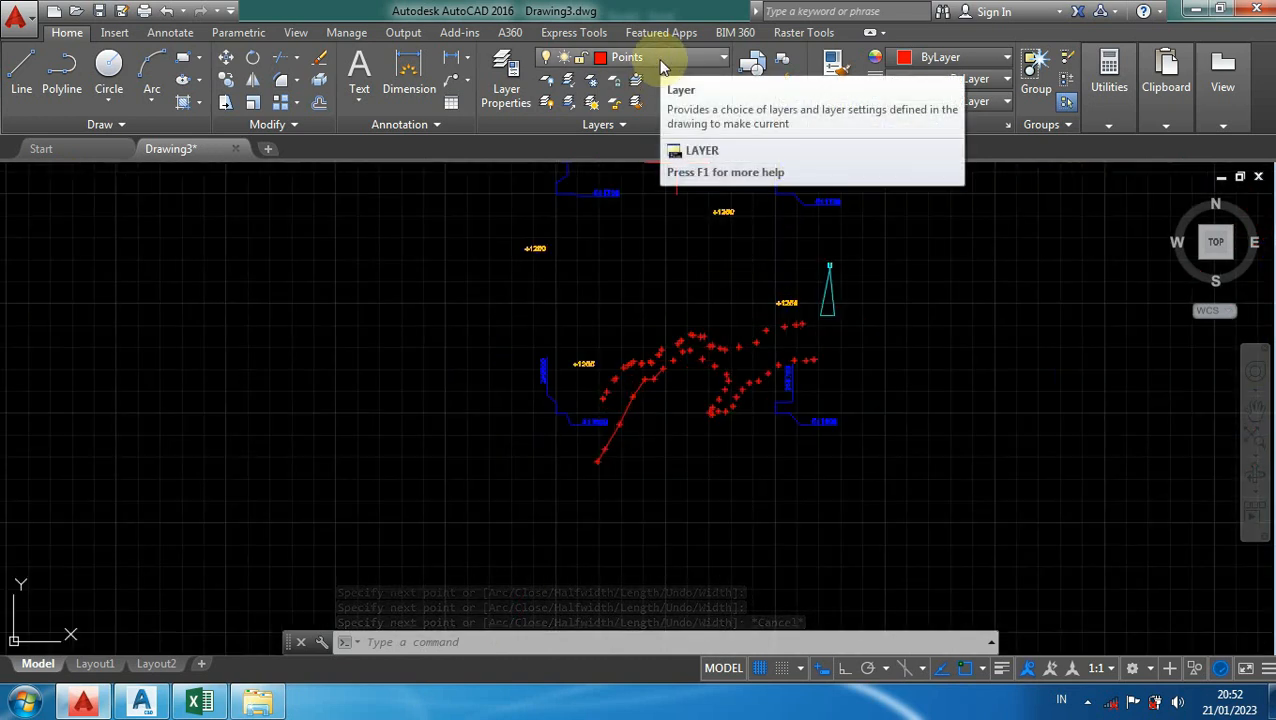
scroll(630, 425, "up", 2)
left_click(622, 400)
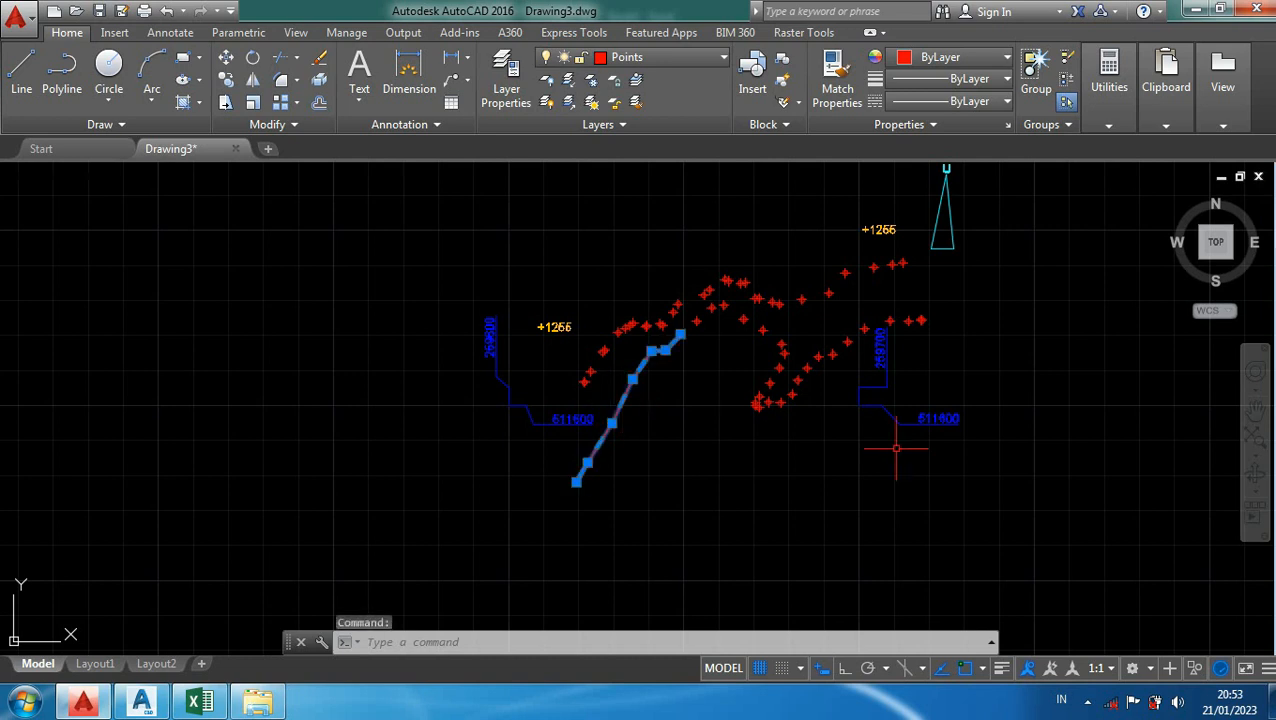
key("Delete")
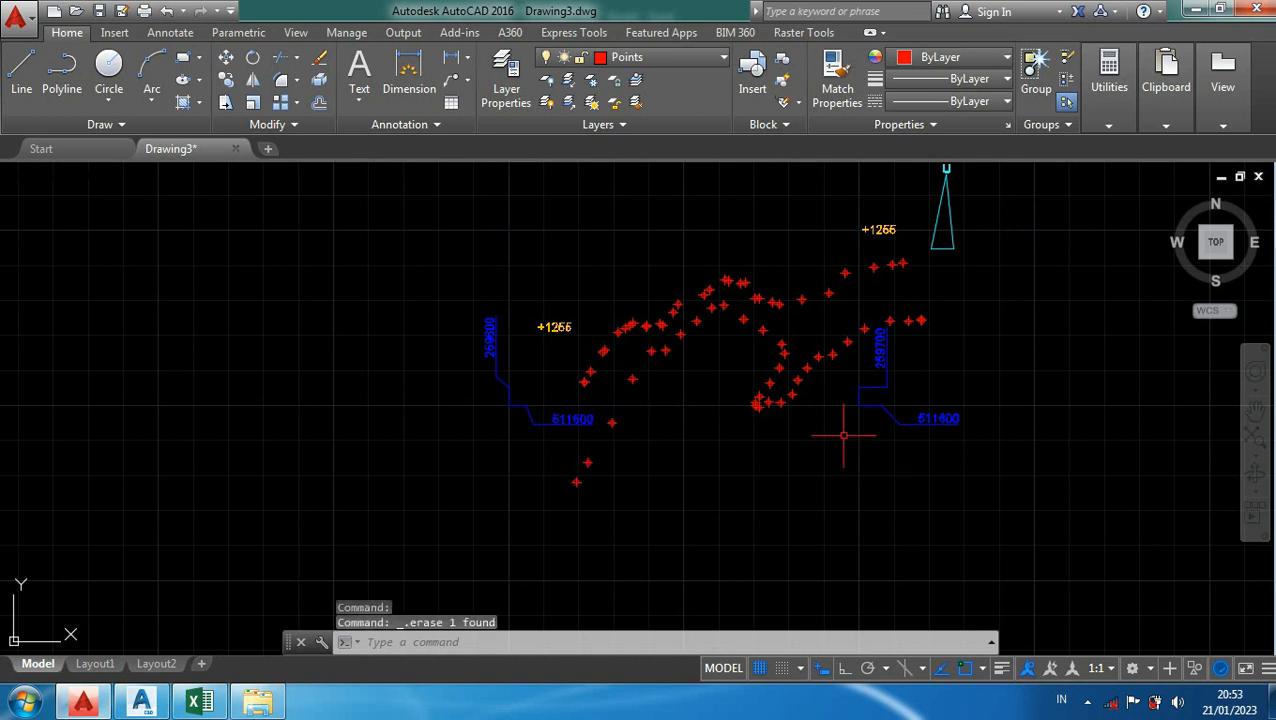
Step: Turn the Kontur layer back on and review the contours together with the plotted points
left_click(679, 56)
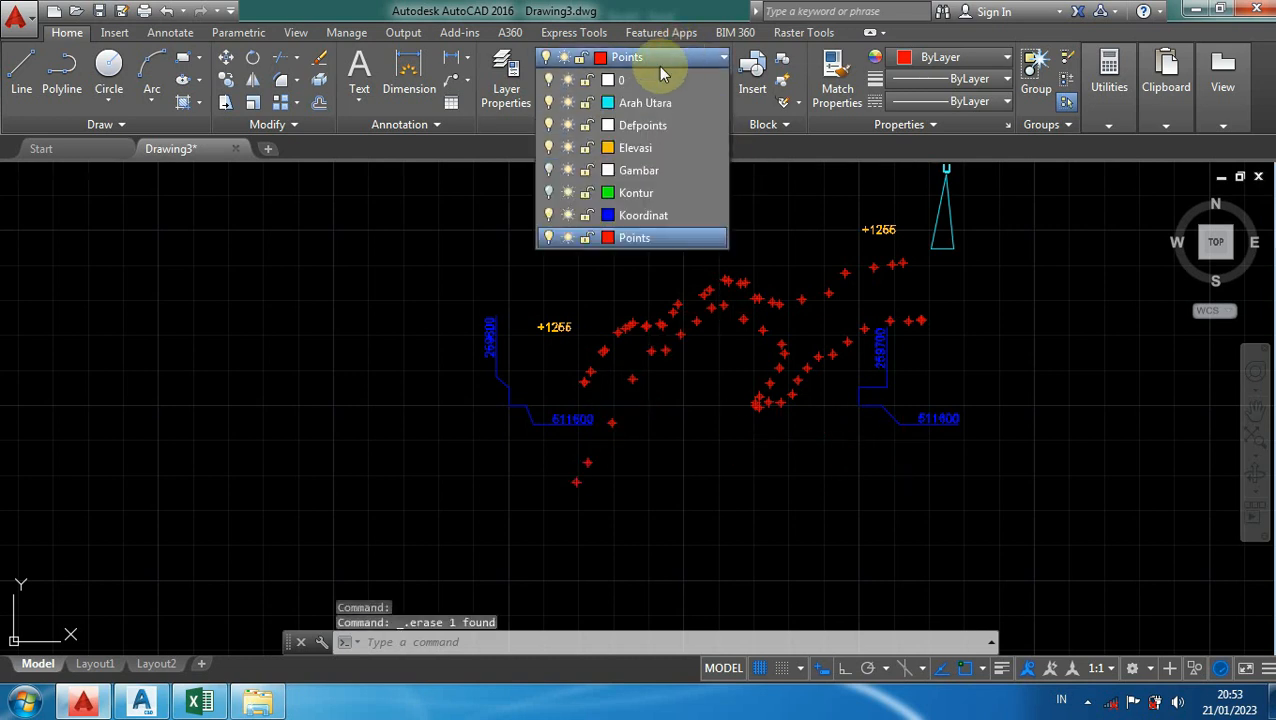
left_click(549, 194)
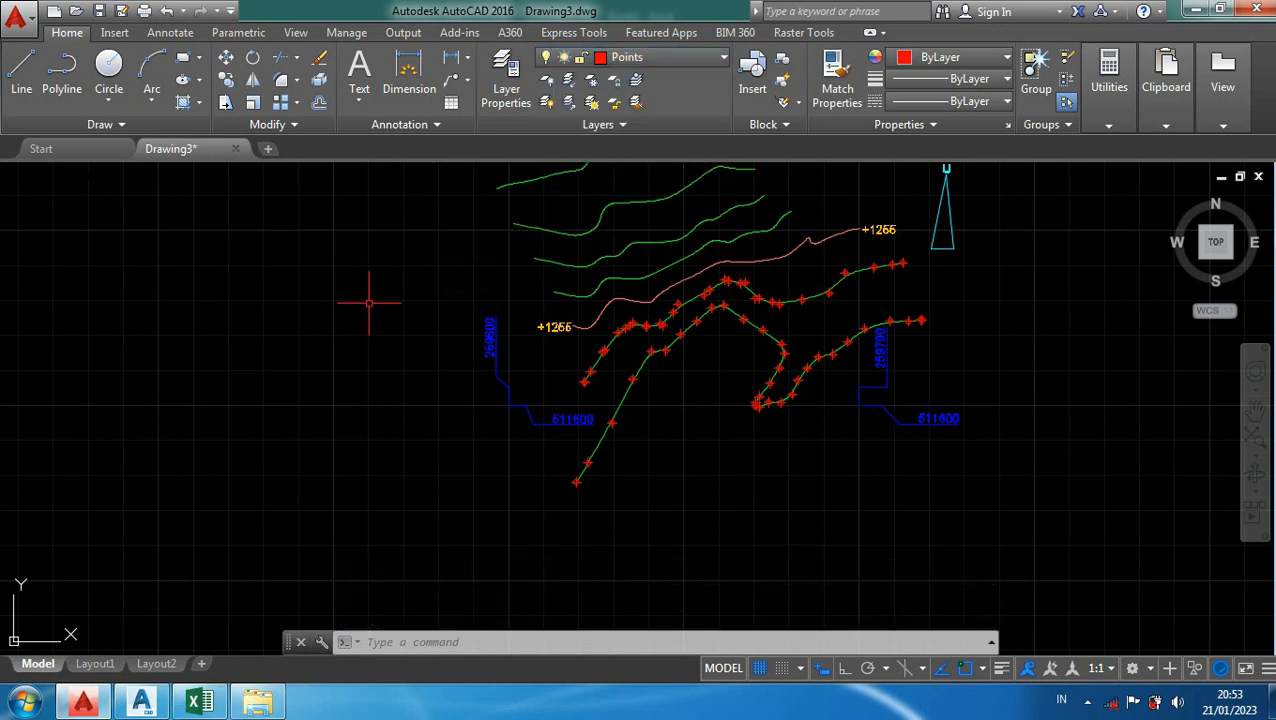
middle_click_drag(370, 296, 355, 425)
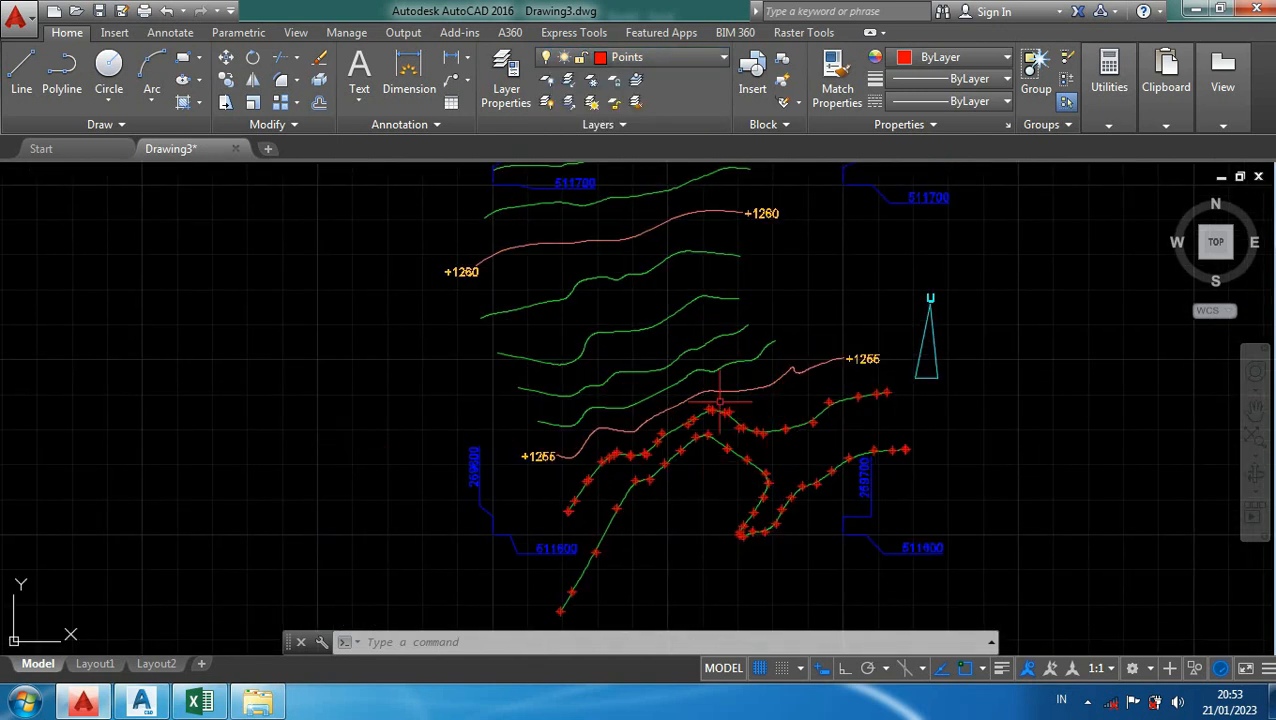
mouse_move(660, 342)
middle_mouse_down()
mouse_move(680, 462)
mouse_move(693, 418)
mouse_move(662, 338)
middle_mouse_up()
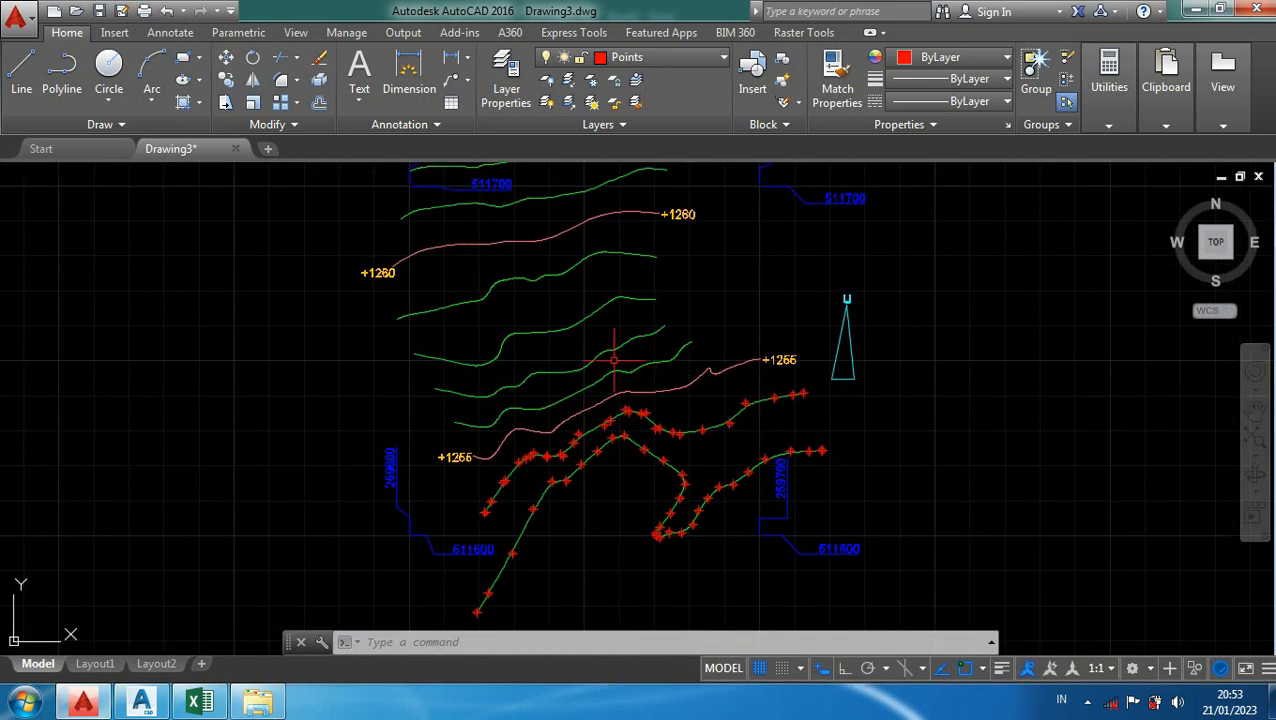
mouse_move(550, 272)
middle_mouse_down()
mouse_move(548, 420)
mouse_move(490, 370)
mouse_move(495, 340)
middle_mouse_up()
middle_click_drag(534, 432, 538, 342)
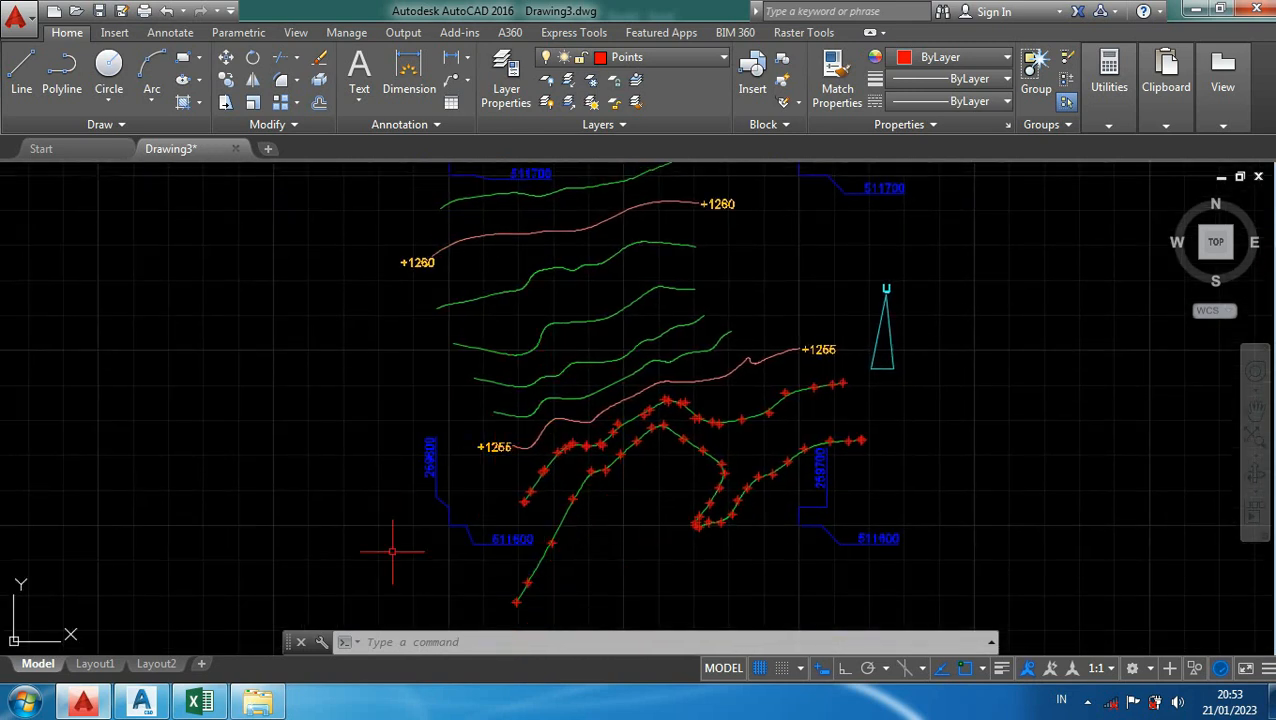
Step: Switch to Excel and delete the two comma separator columns between the X, Y and Z values on Sheet1
left_click(199, 702)
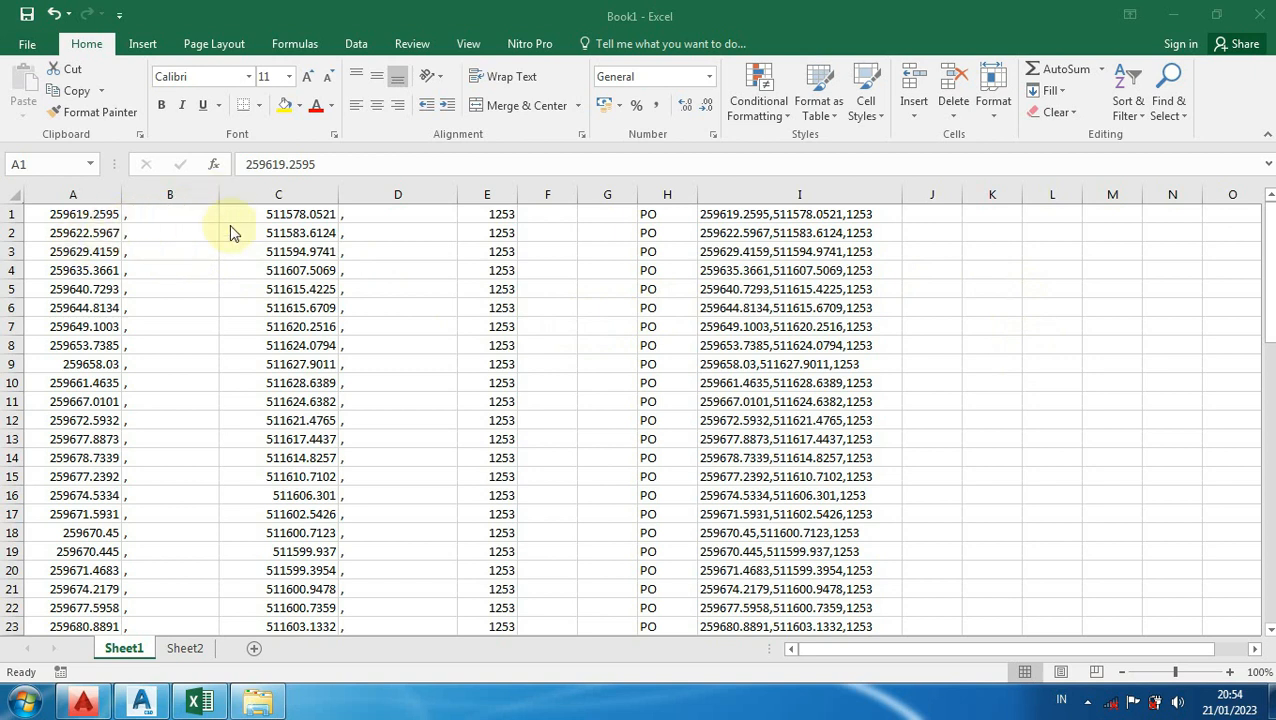
left_click(158, 194)
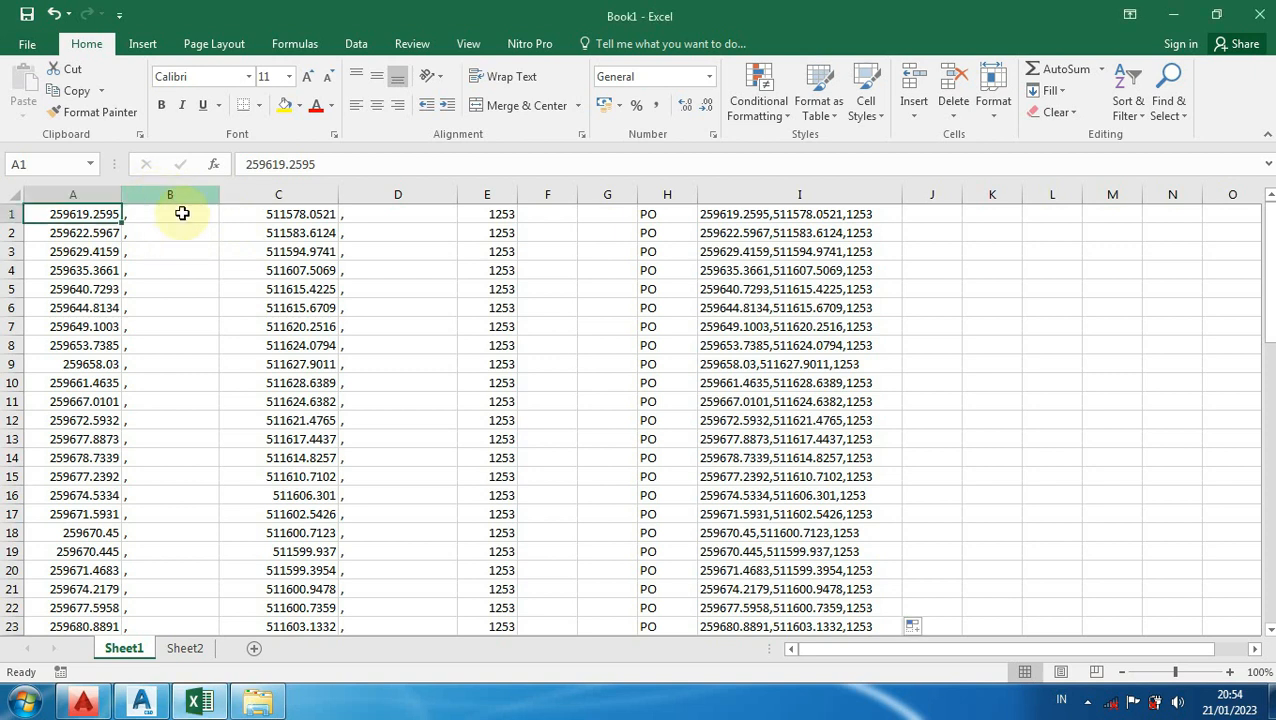
left_click(182, 213)
left_click(173, 195)
right_click(171, 199)
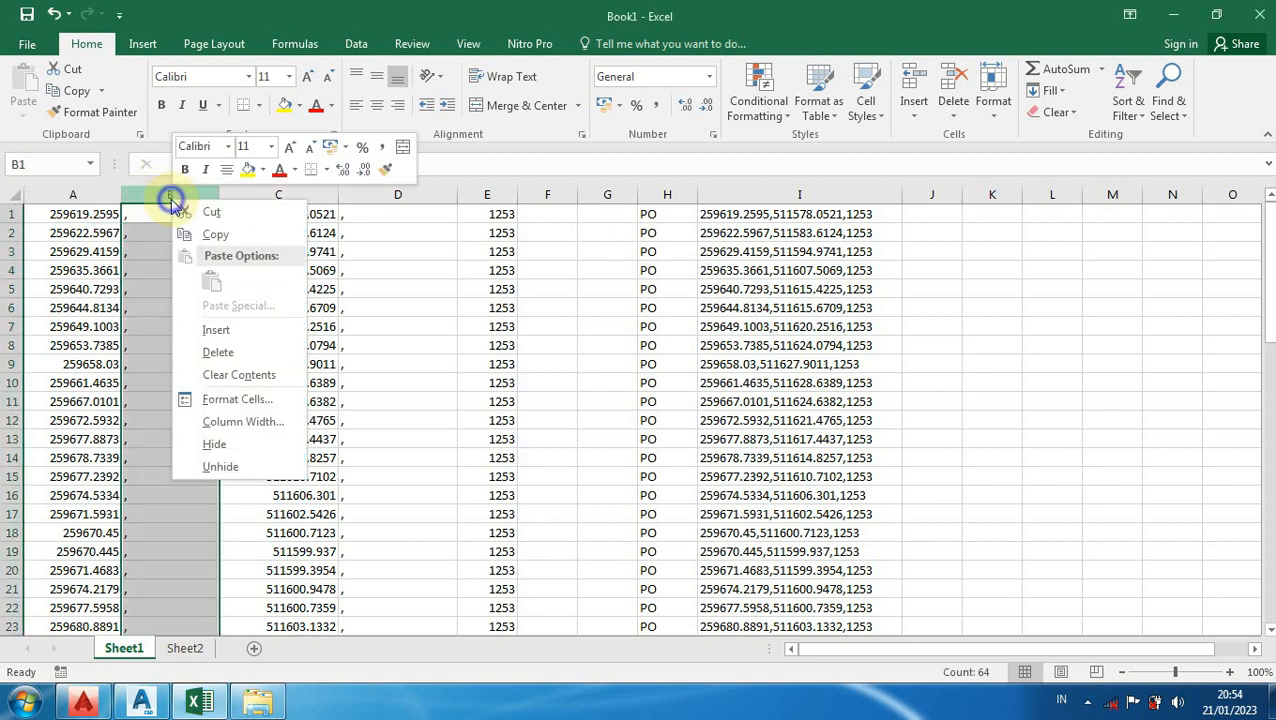
left_click(240, 351)
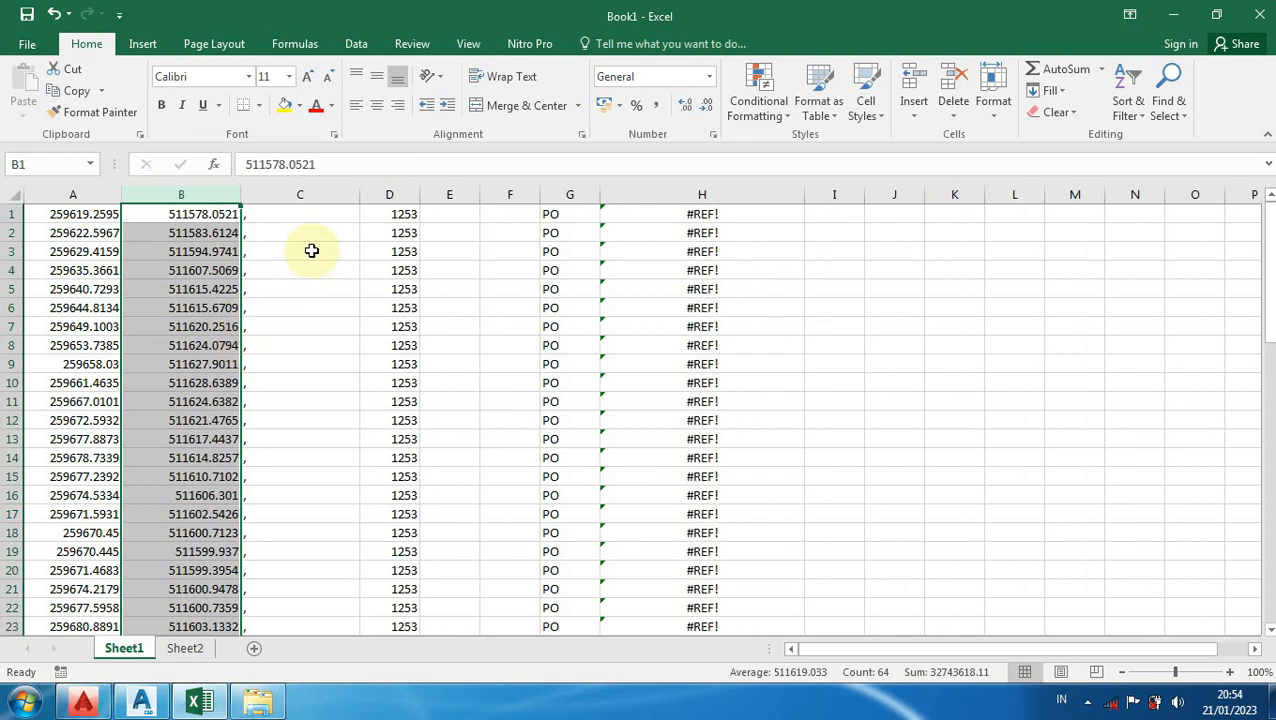
left_click(294, 196)
right_click(294, 197)
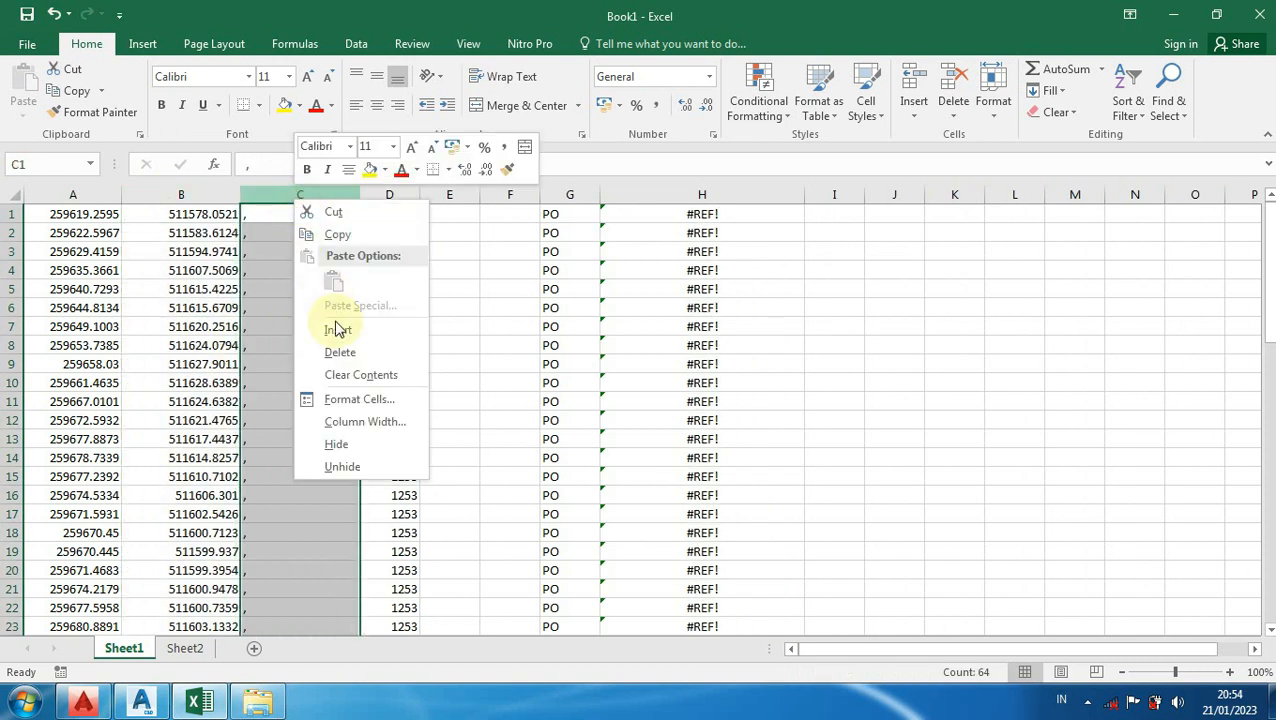
left_click(342, 352)
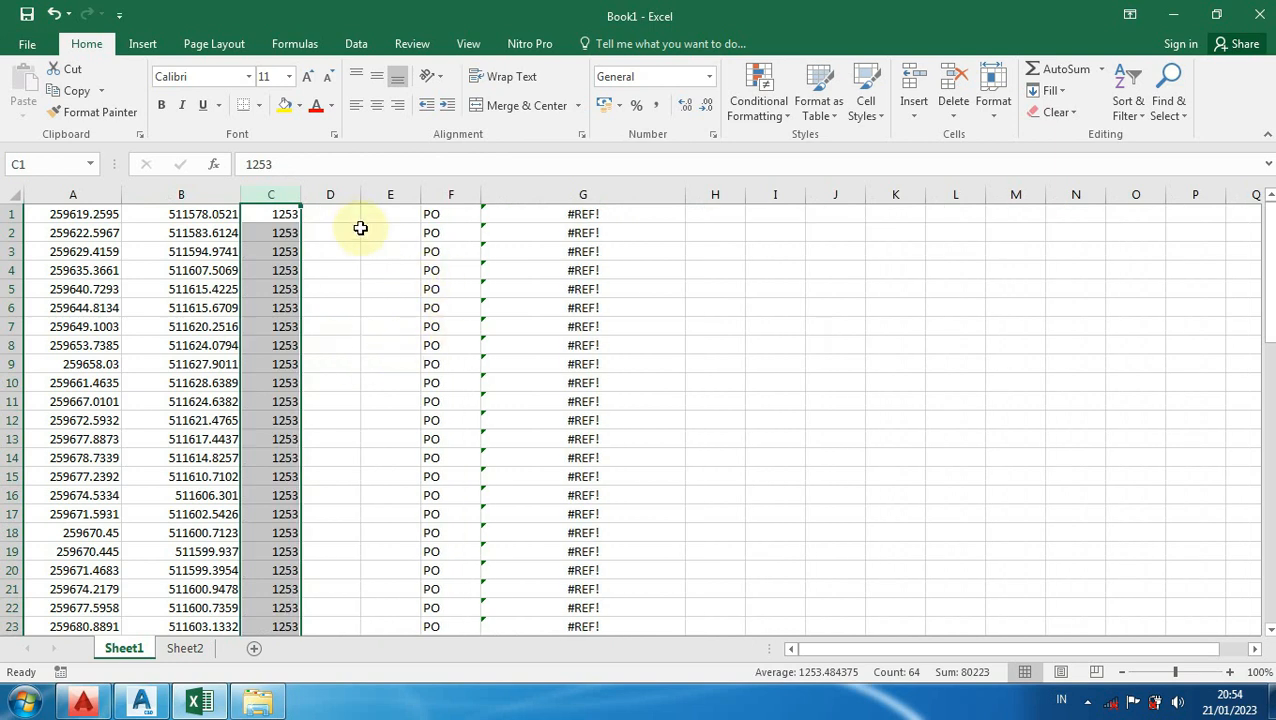
Step: Delete columns D through G, which hold the PO commands and the broken joined-coordinate formulas
left_click_drag(344, 195, 555, 205)
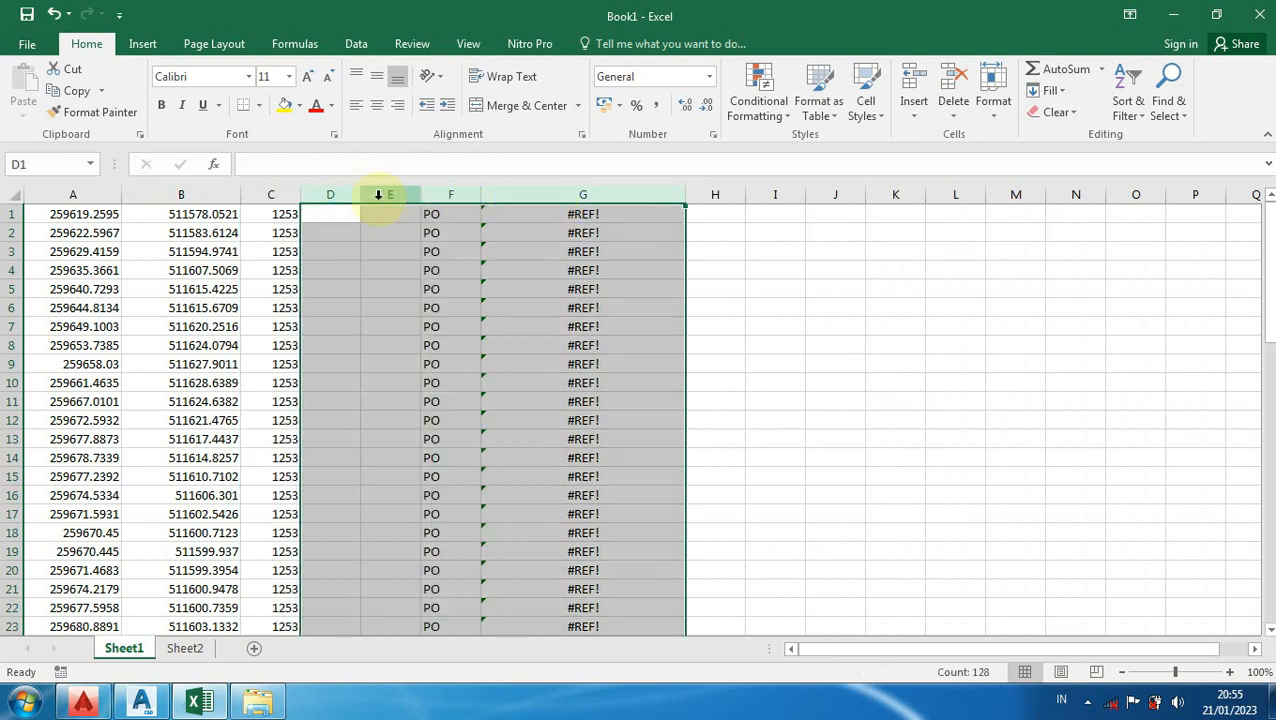
right_click(342, 195)
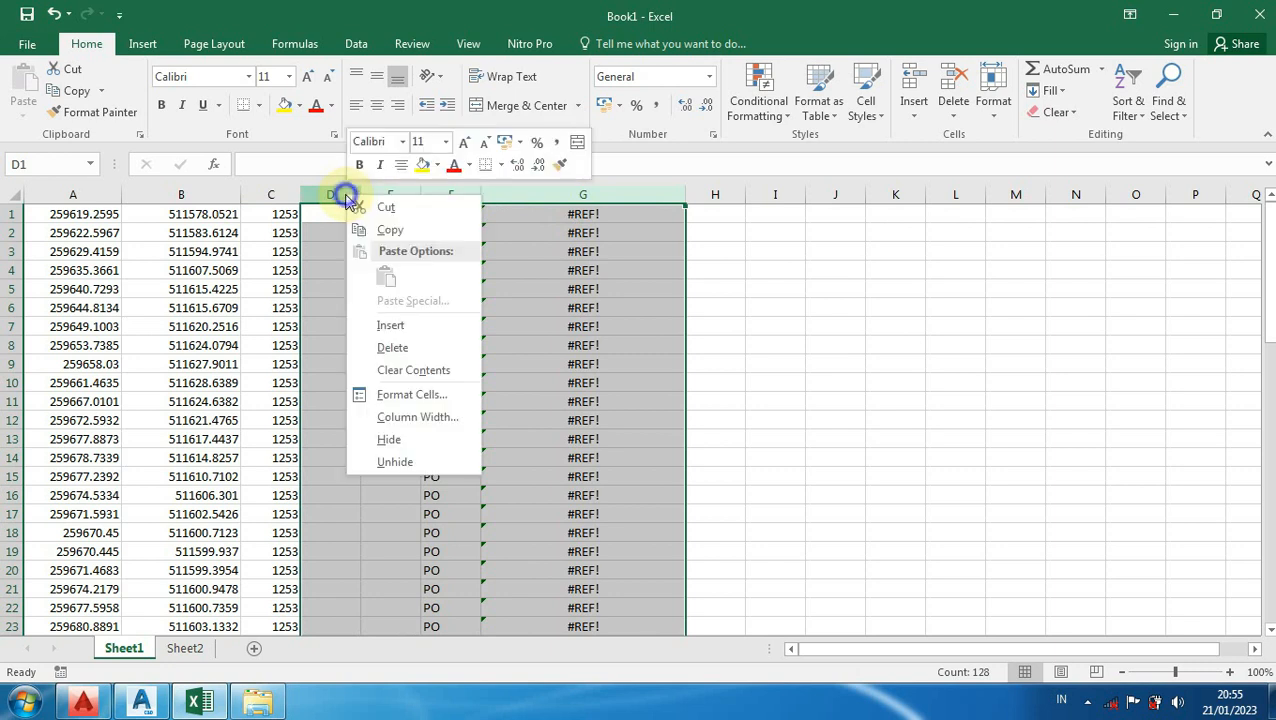
left_click(395, 348)
left_click(685, 325)
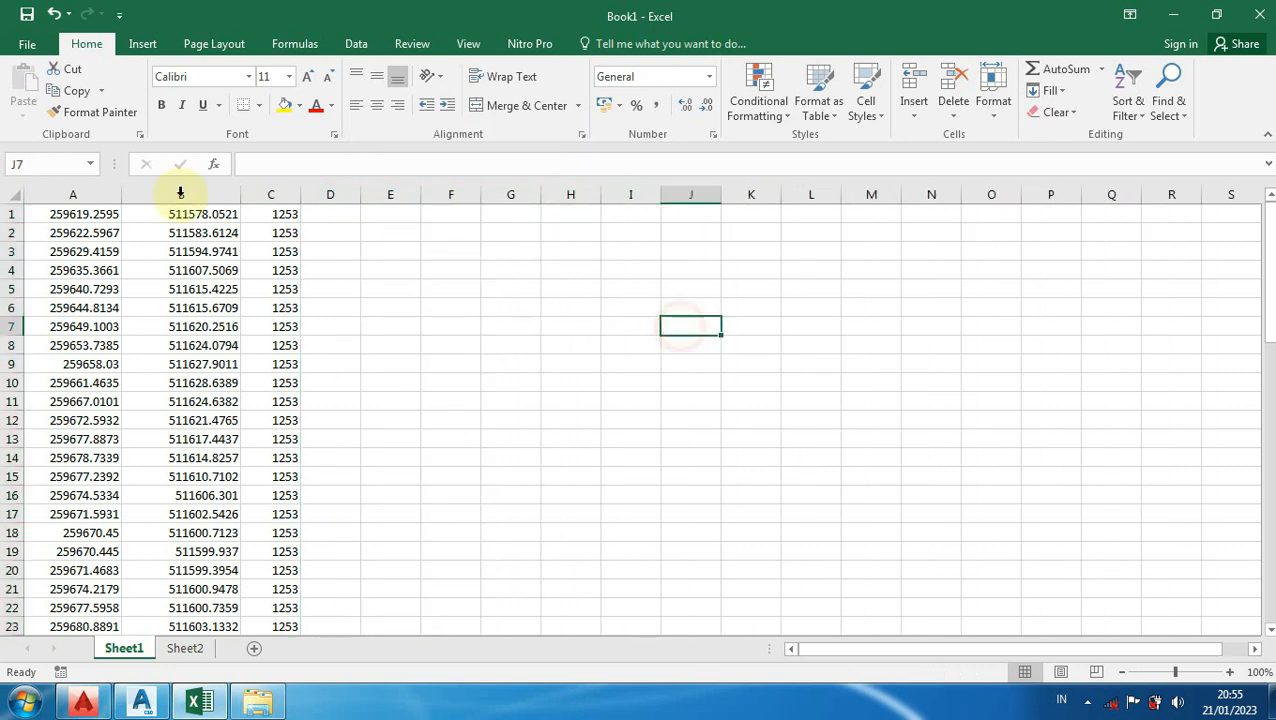
Step: Insert an empty column before the X coordinates and select cell A1
right_click(61, 194)
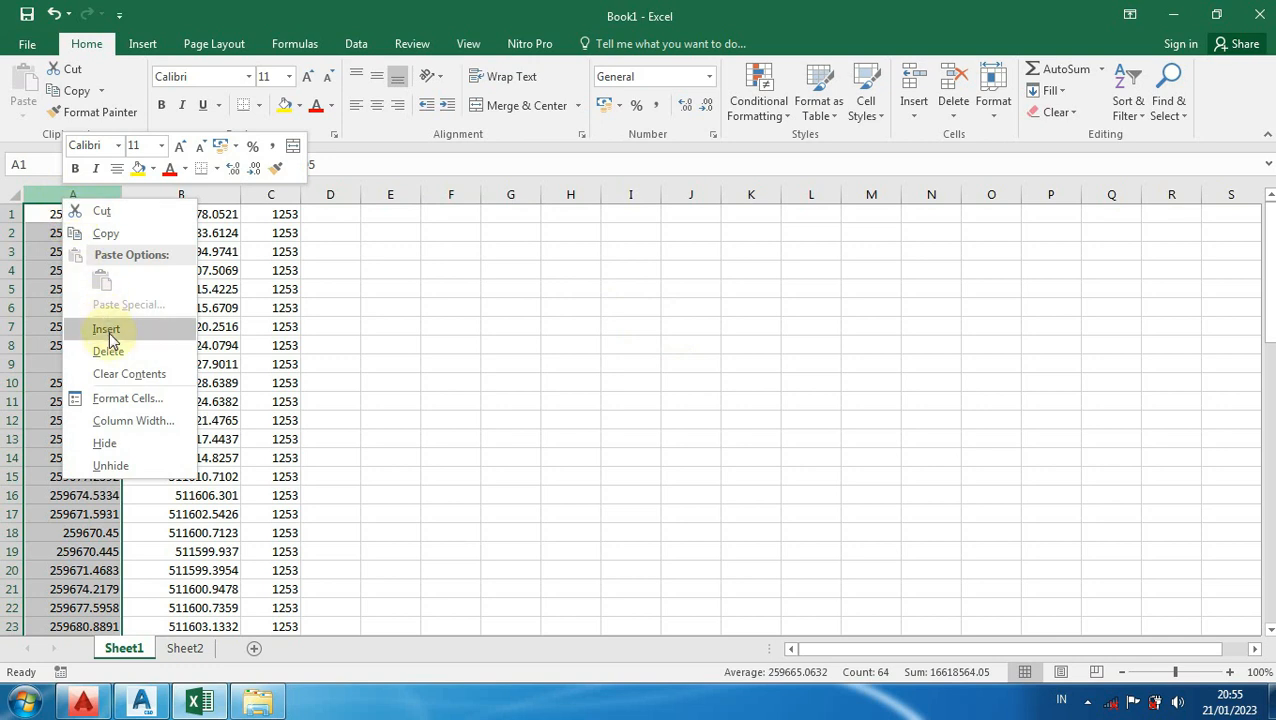
left_click(104, 333)
left_click(58, 217)
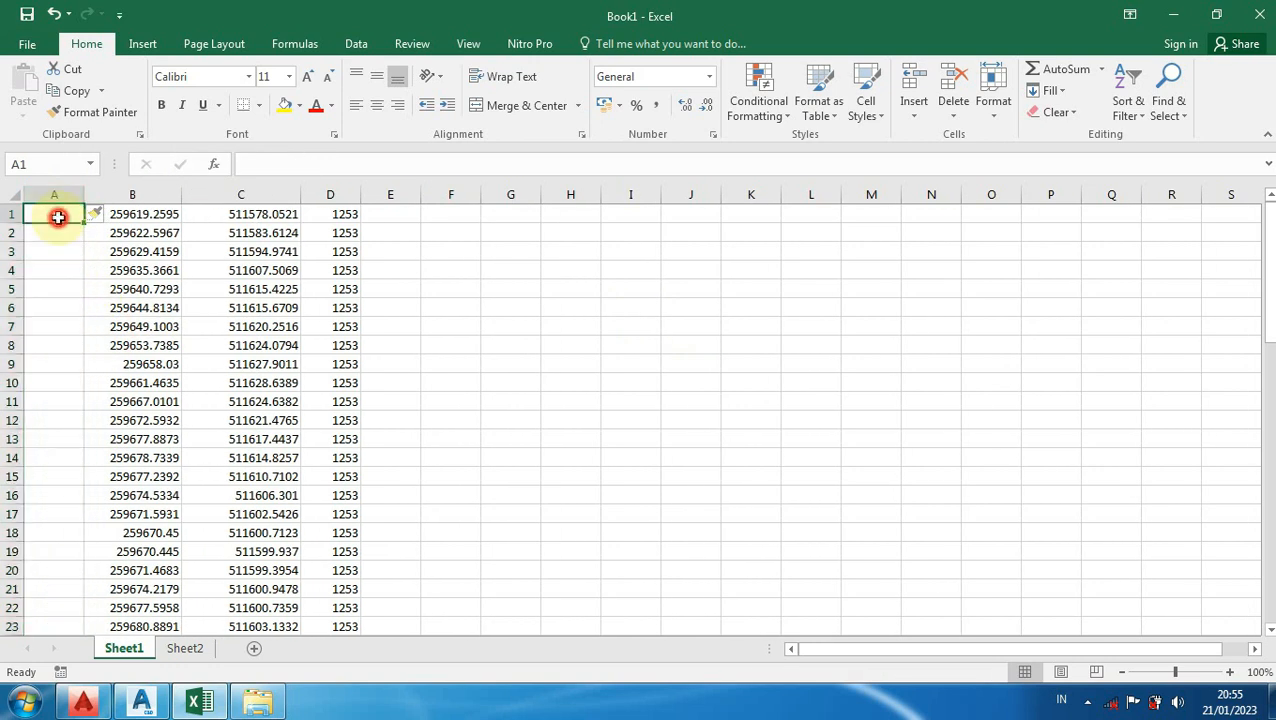
Step: Number the coordinate rows in column A from 1 to 64 by filling a series from 1 and 2
type("1")
left_click(60, 239)
type("2")
left_click_drag(64, 306, 64, 289)
left_click_drag(74, 212, 61, 570)
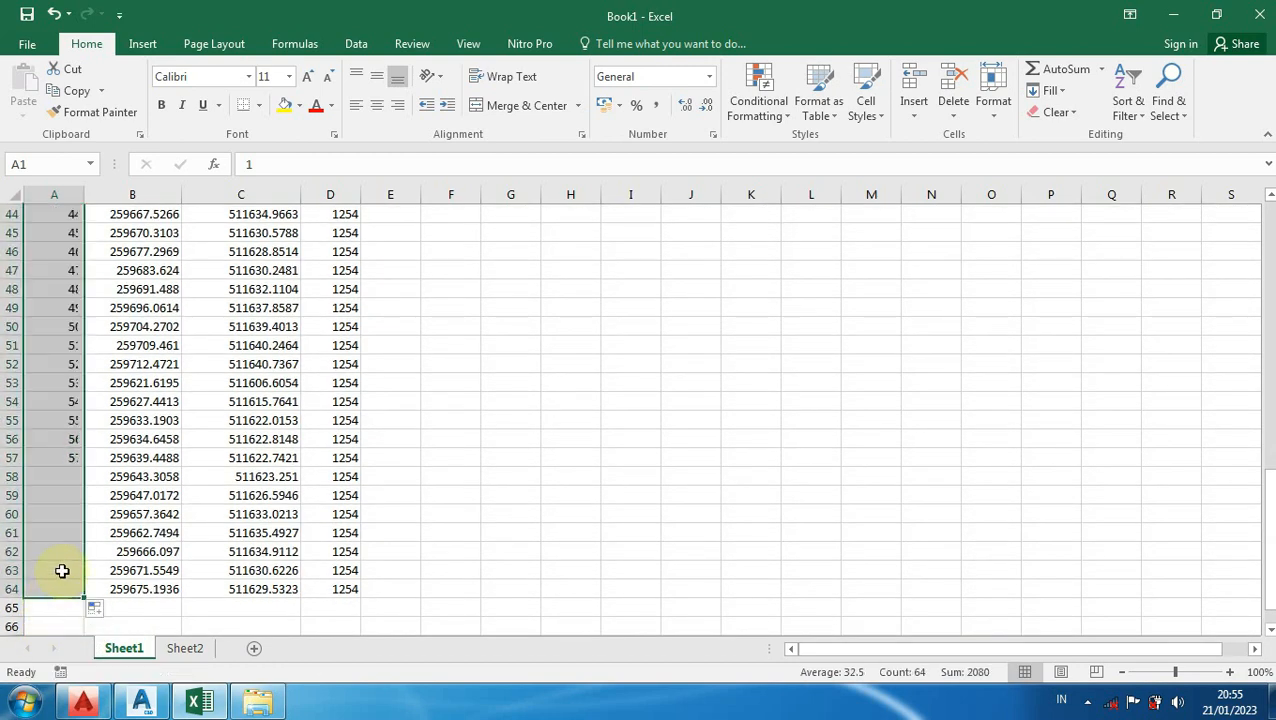
scroll(373, 510, "up", 9)
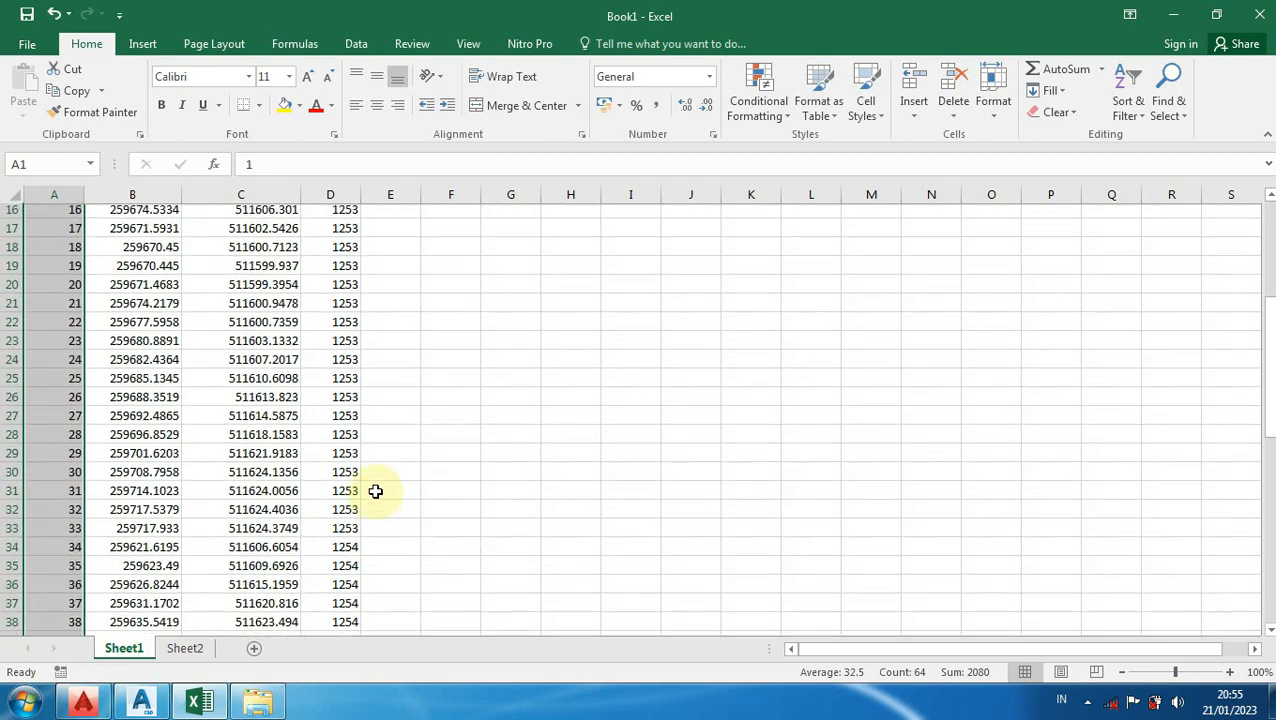
scroll(375, 491, "up", 5)
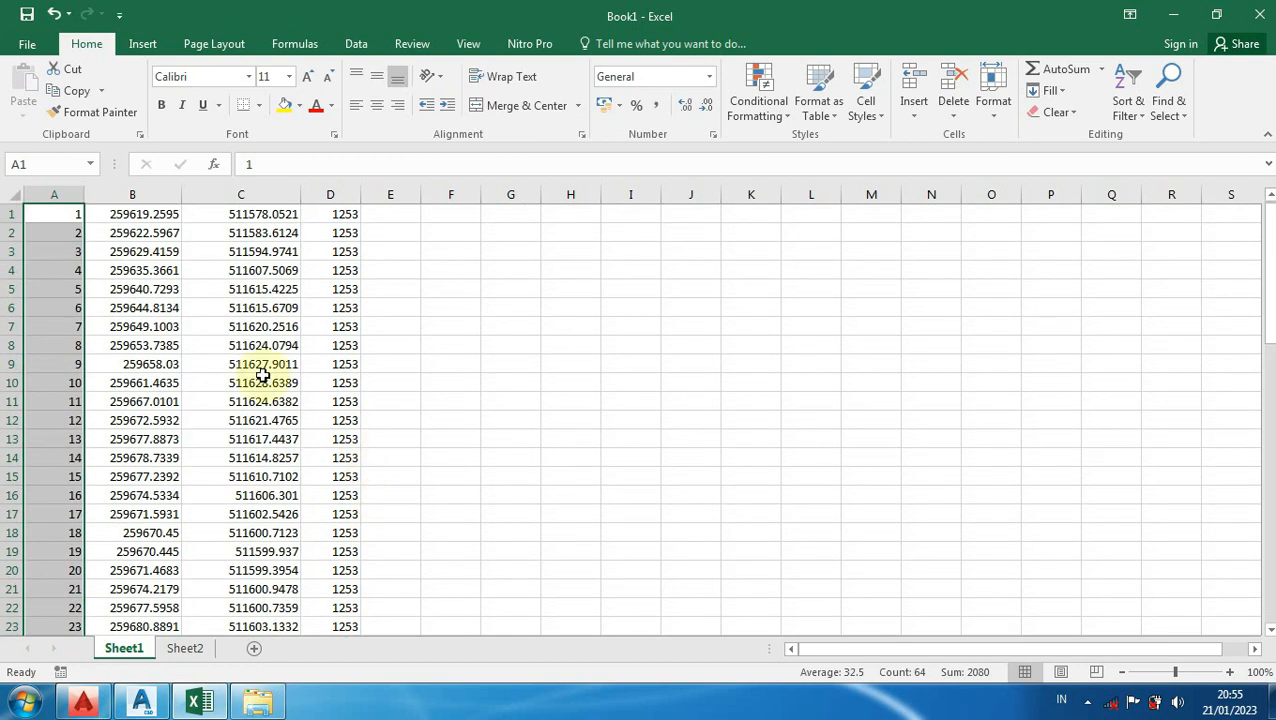
Step: Insert an empty row above the data and enter the headers P, E, N and Z in cells A1 to D1
right_click(9, 213)
left_click(55, 342)
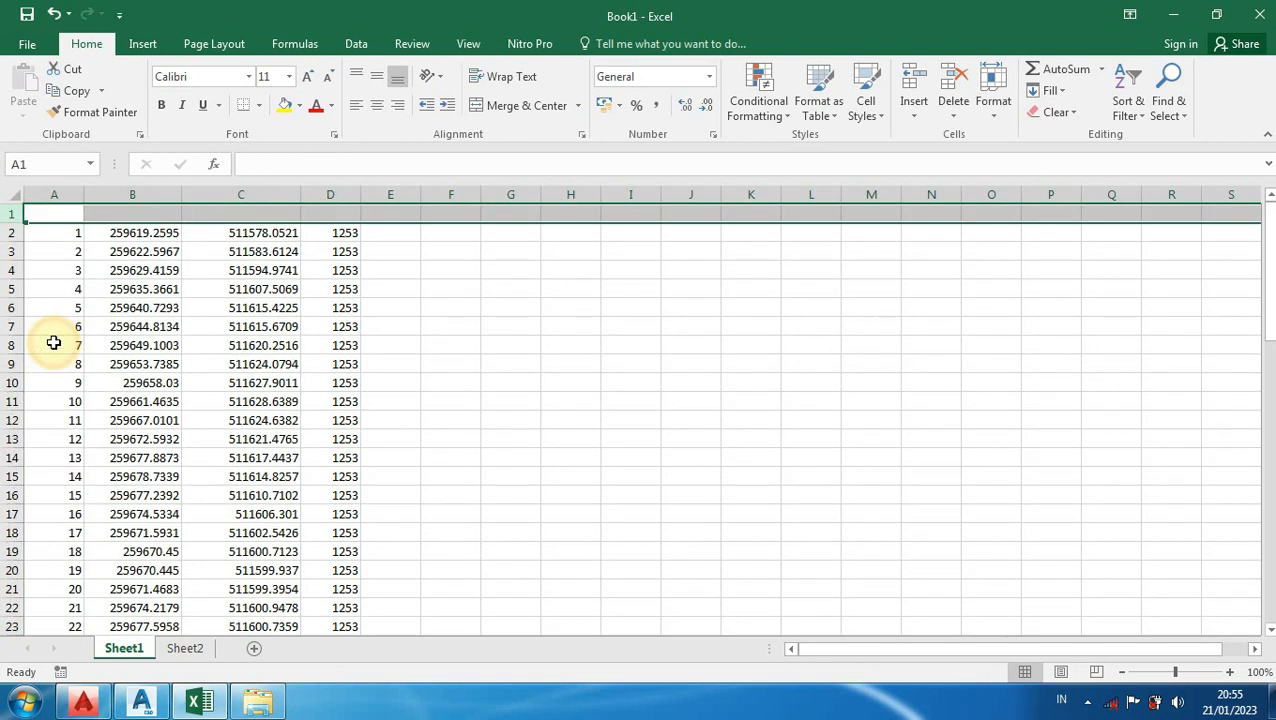
left_click(54, 213)
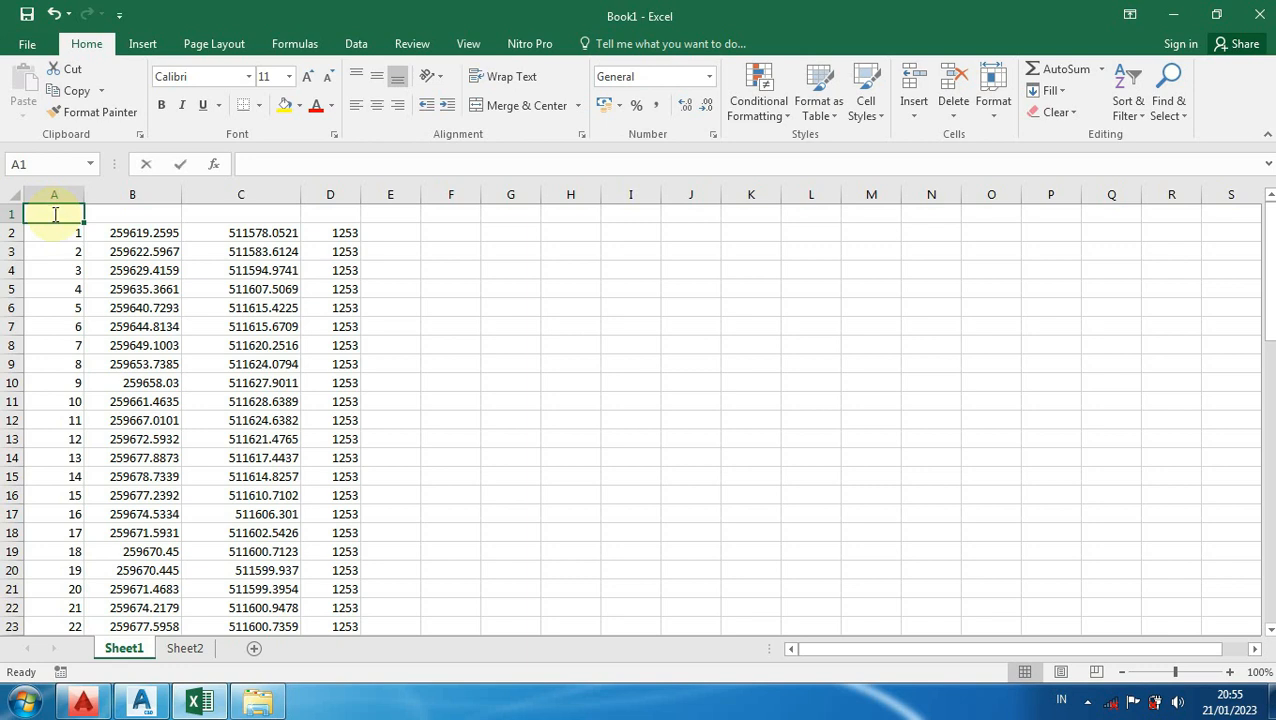
type("P")
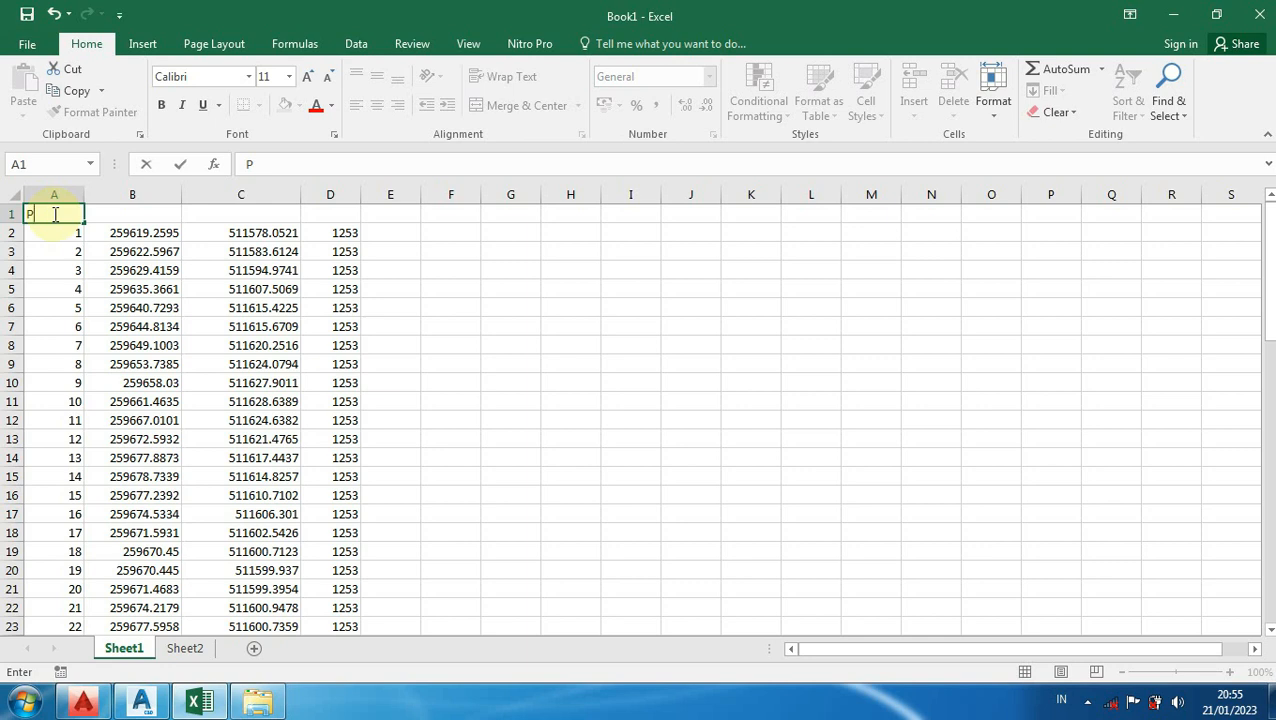
left_click(134, 214)
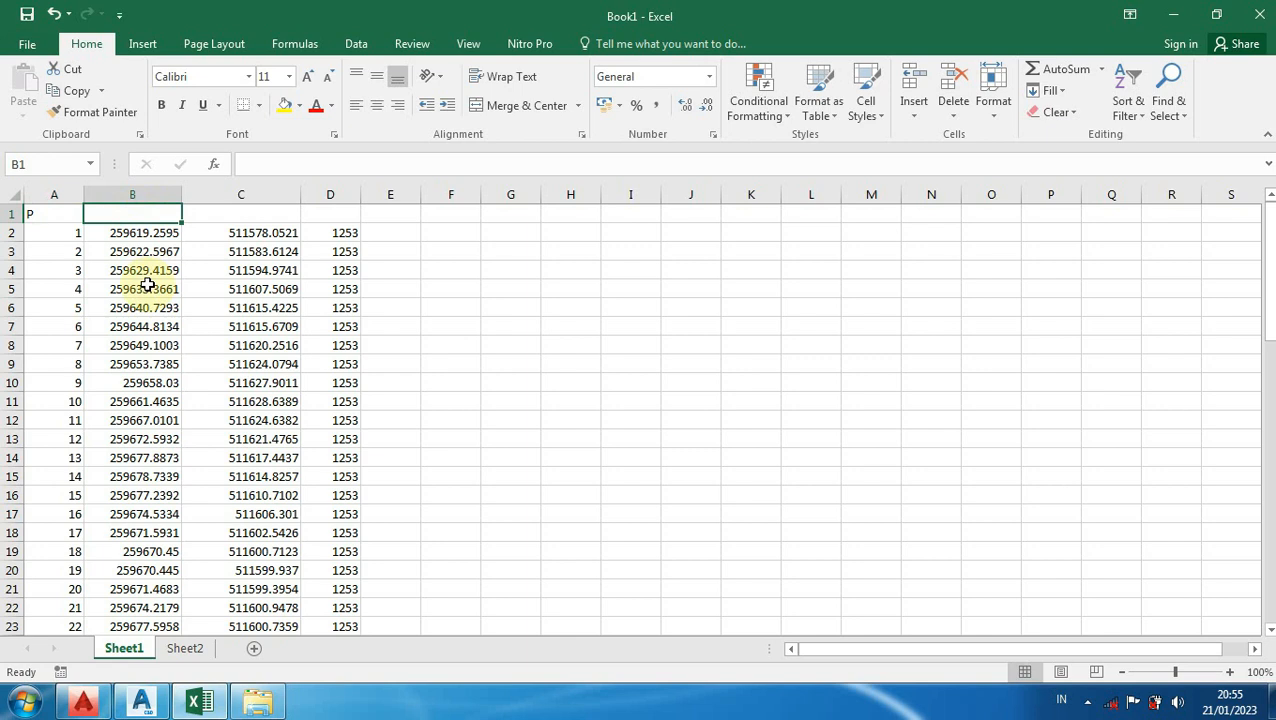
type("E")
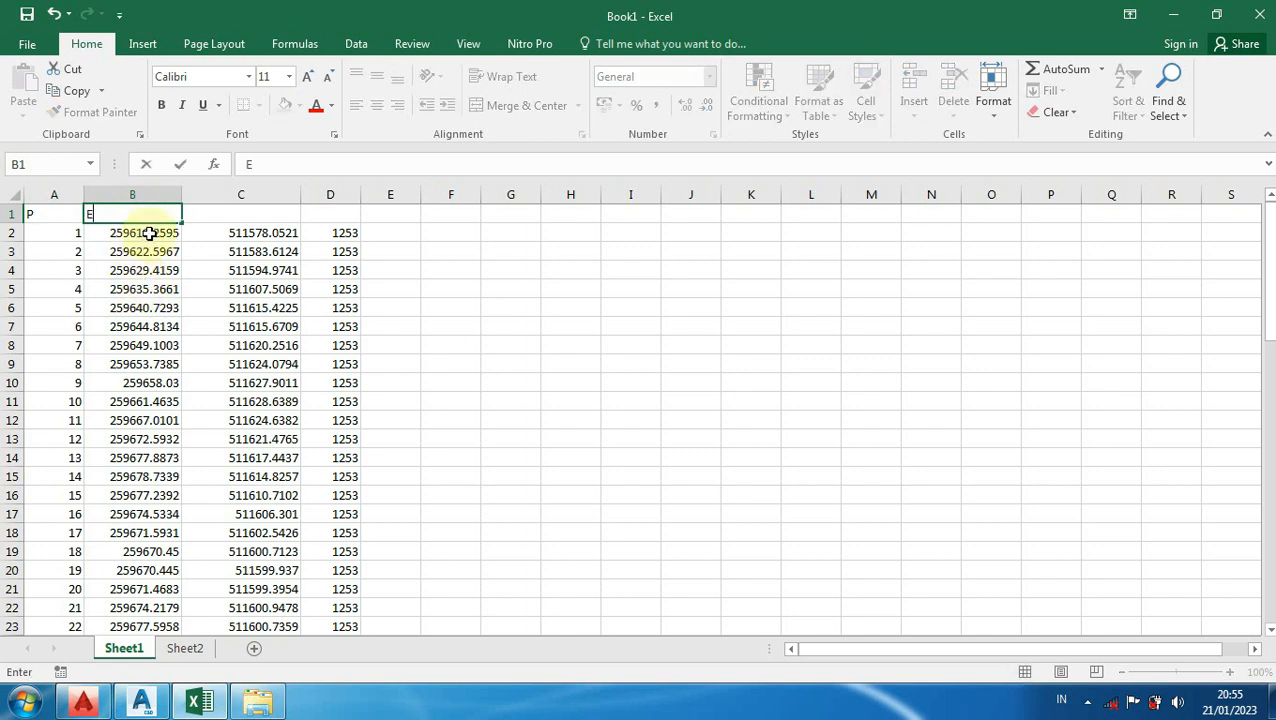
left_click(263, 214)
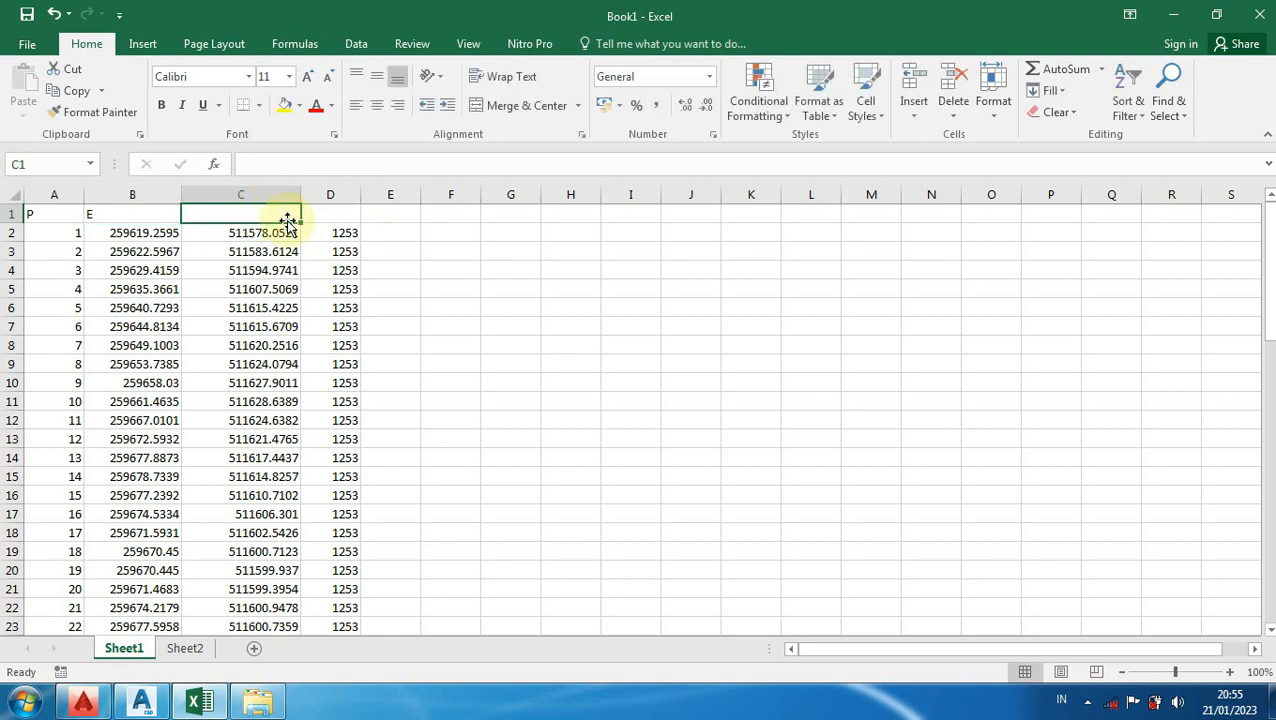
type("N")
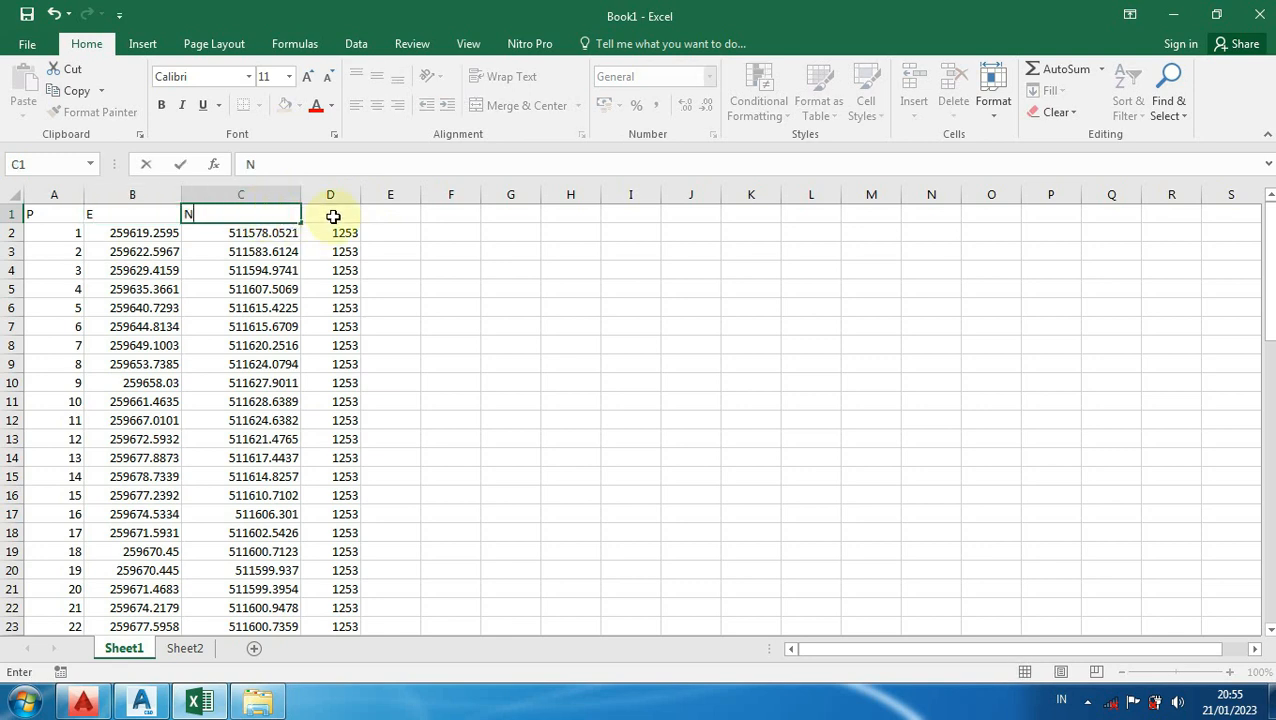
left_click(332, 213)
type("Z")
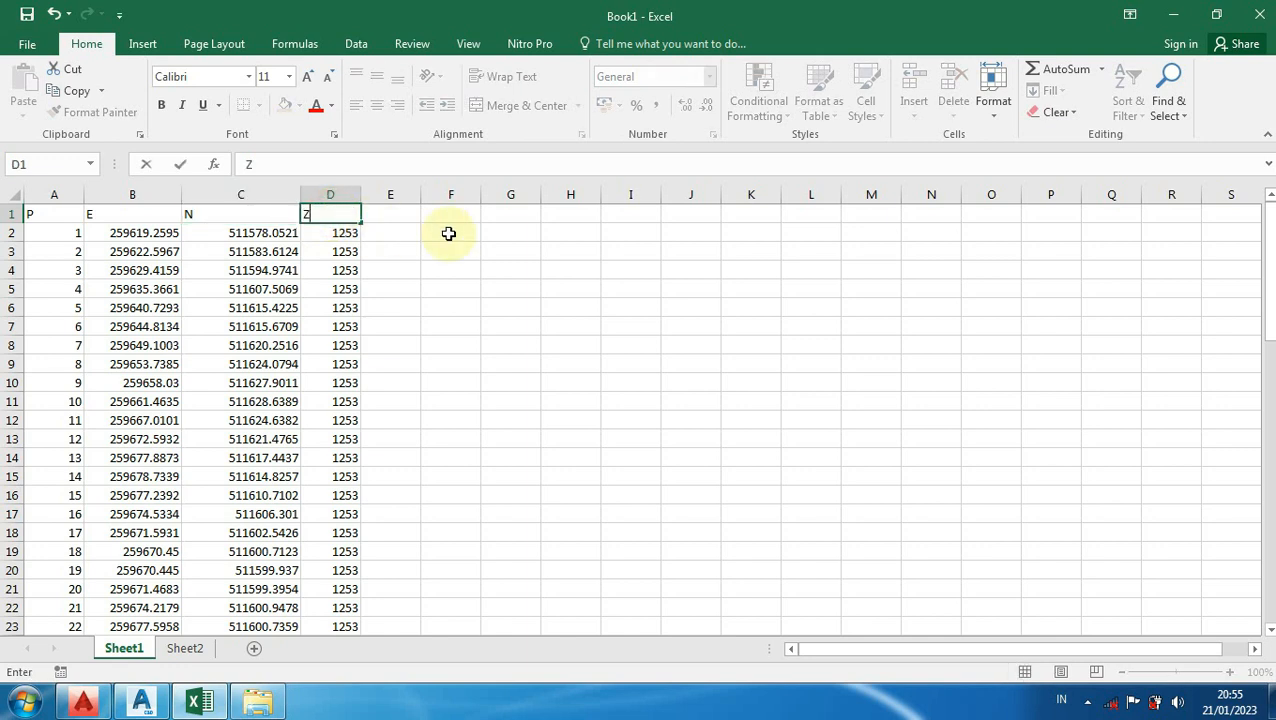
left_click(572, 307)
Step: Center the four header labels in A1:D1 horizontally
left_click_drag(46, 213, 317, 216)
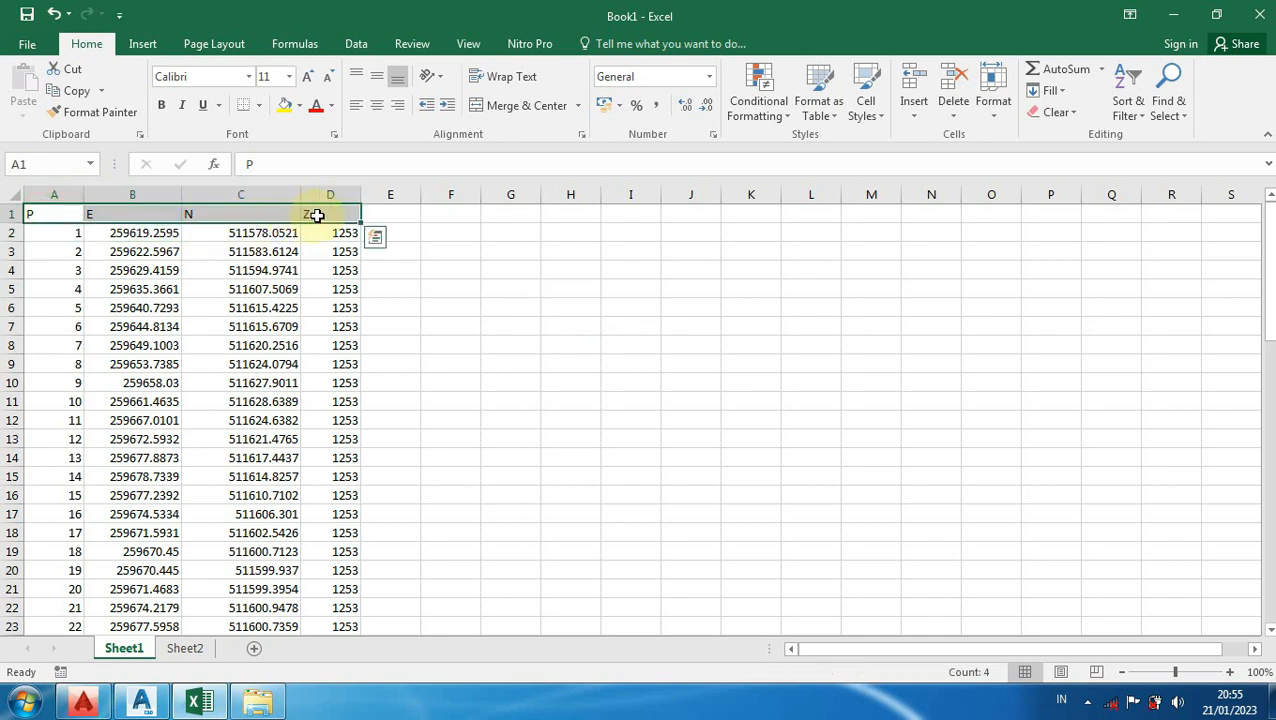
left_click(375, 107)
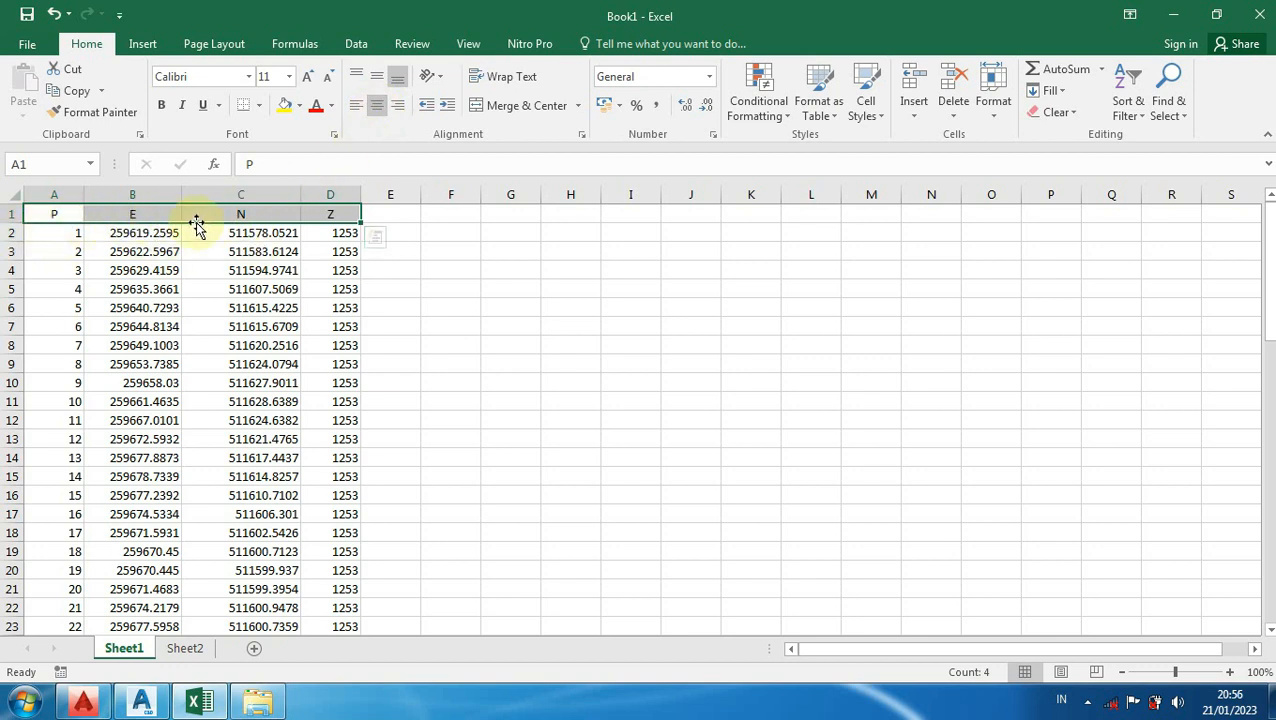
left_click(503, 277)
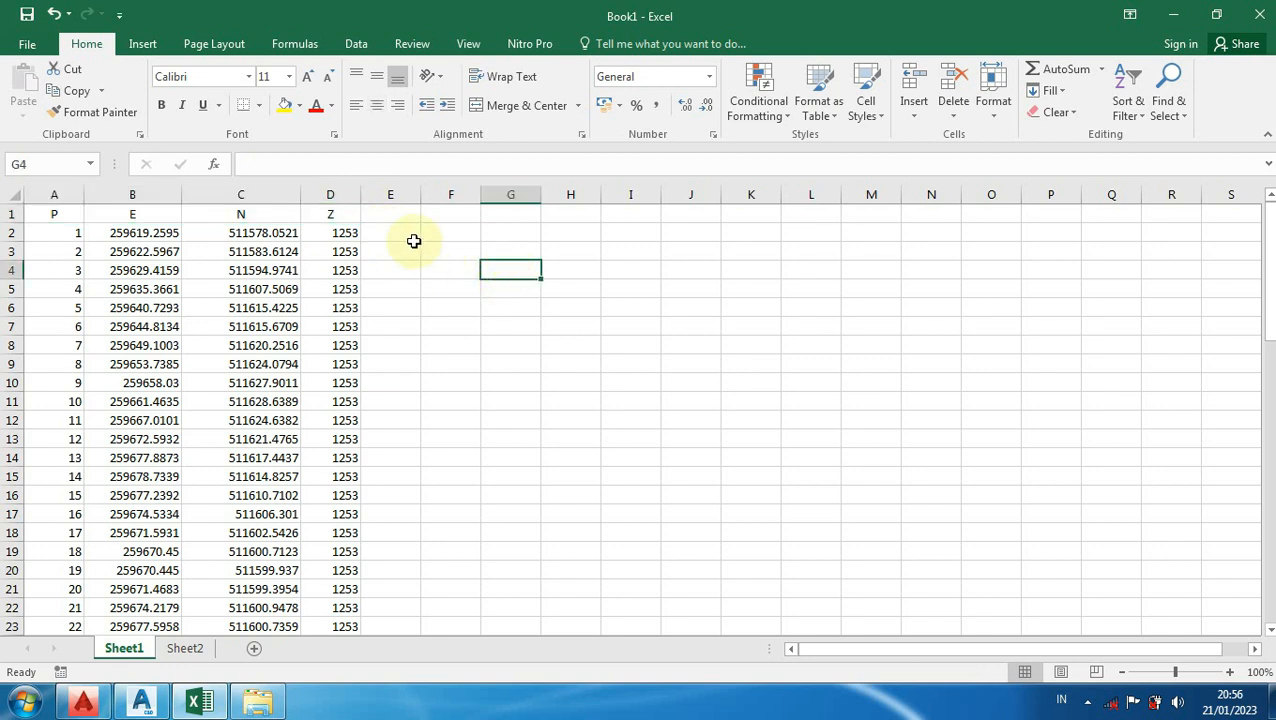
Step: Copy the numbered coordinate rows A2:D65 without the headers and paste them into a new Notepad document
left_click_drag(77, 232, 314, 604)
right_click(141, 420)
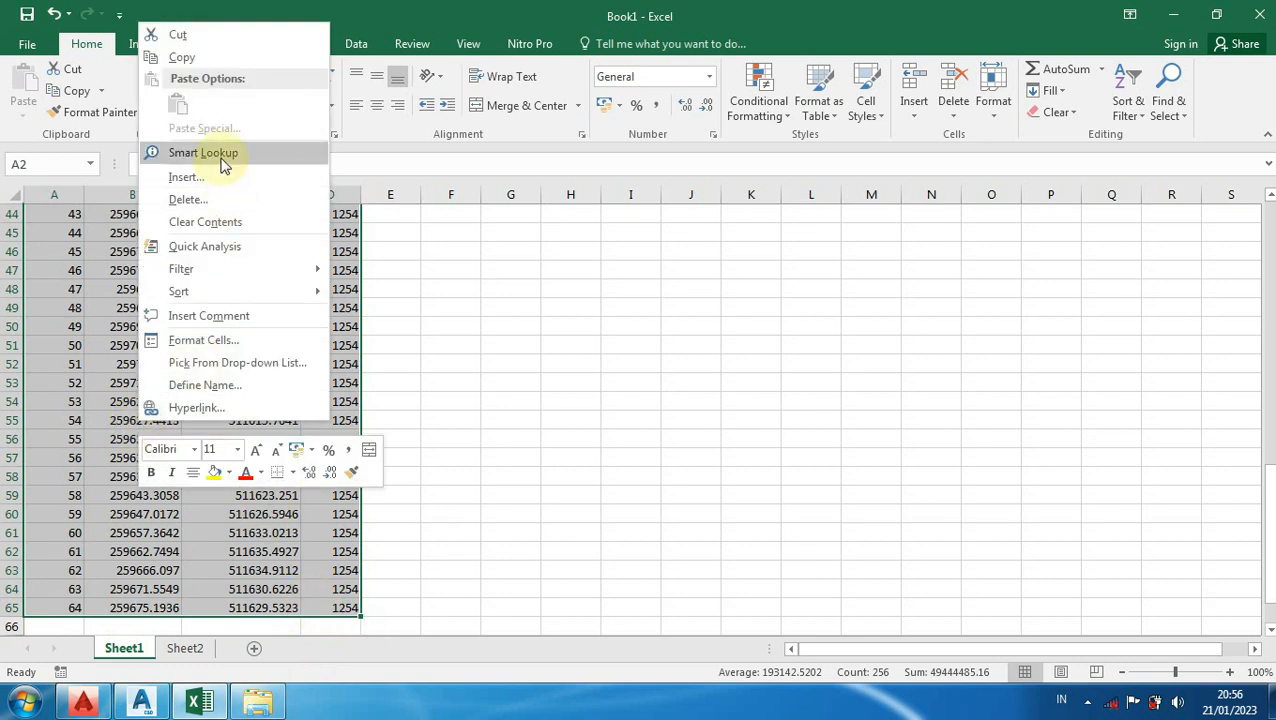
left_click(180, 57)
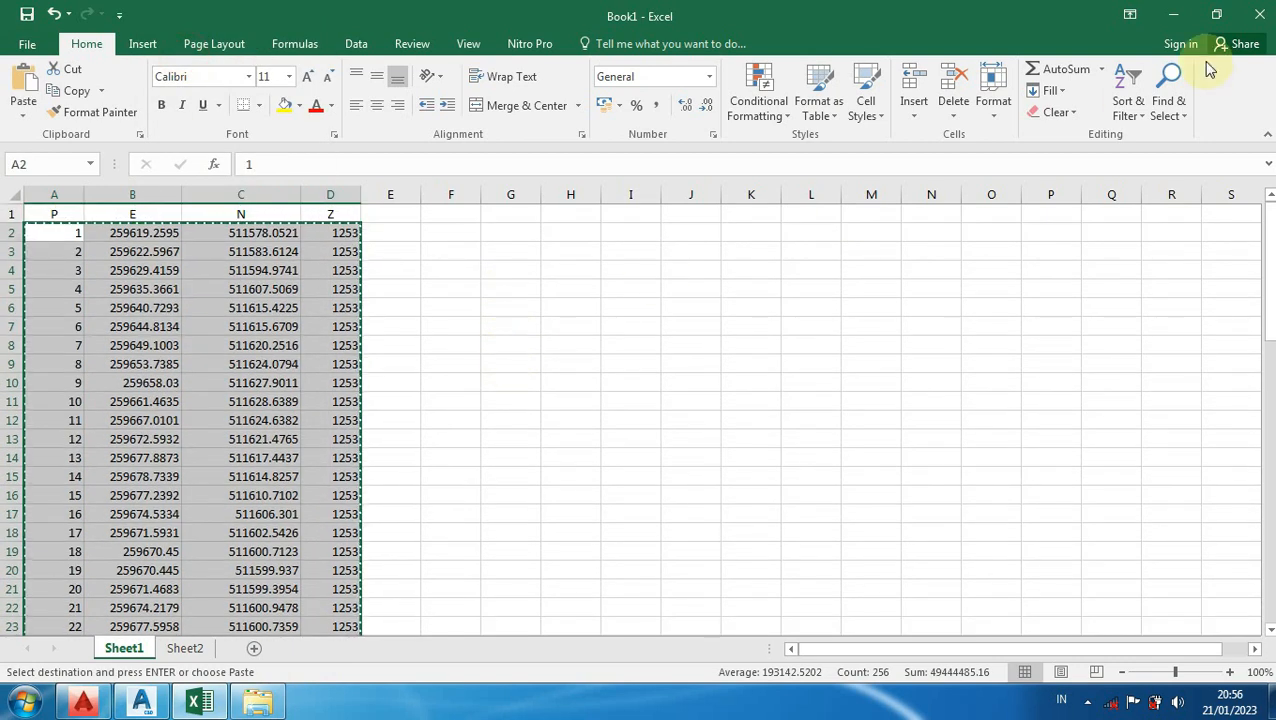
left_click(1183, 15)
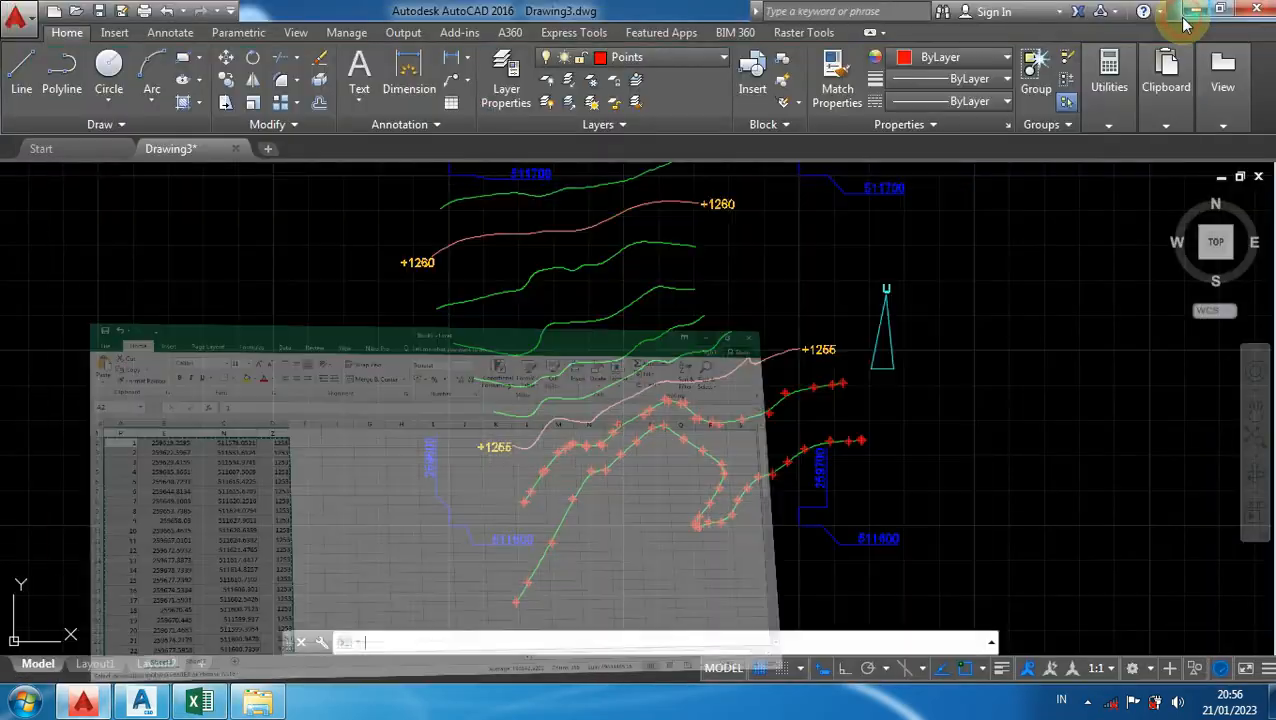
left_click(1193, 10)
left_click(1194, 8)
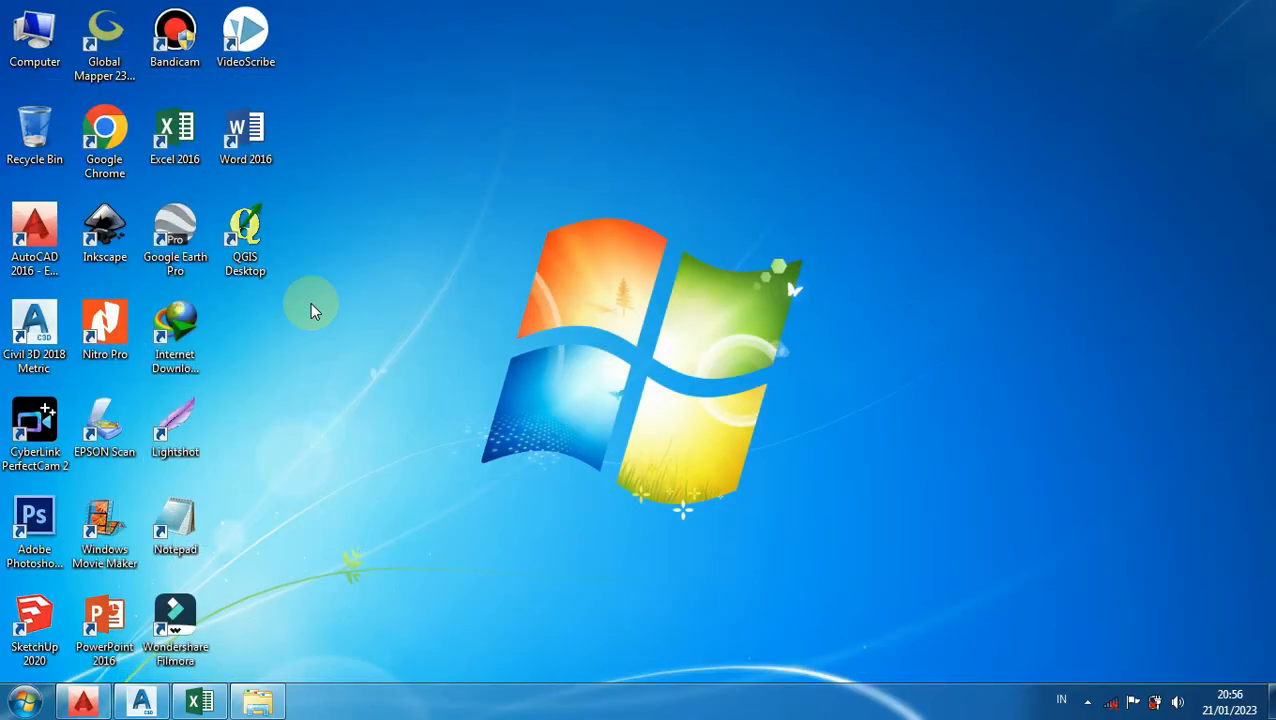
double_click(175, 522)
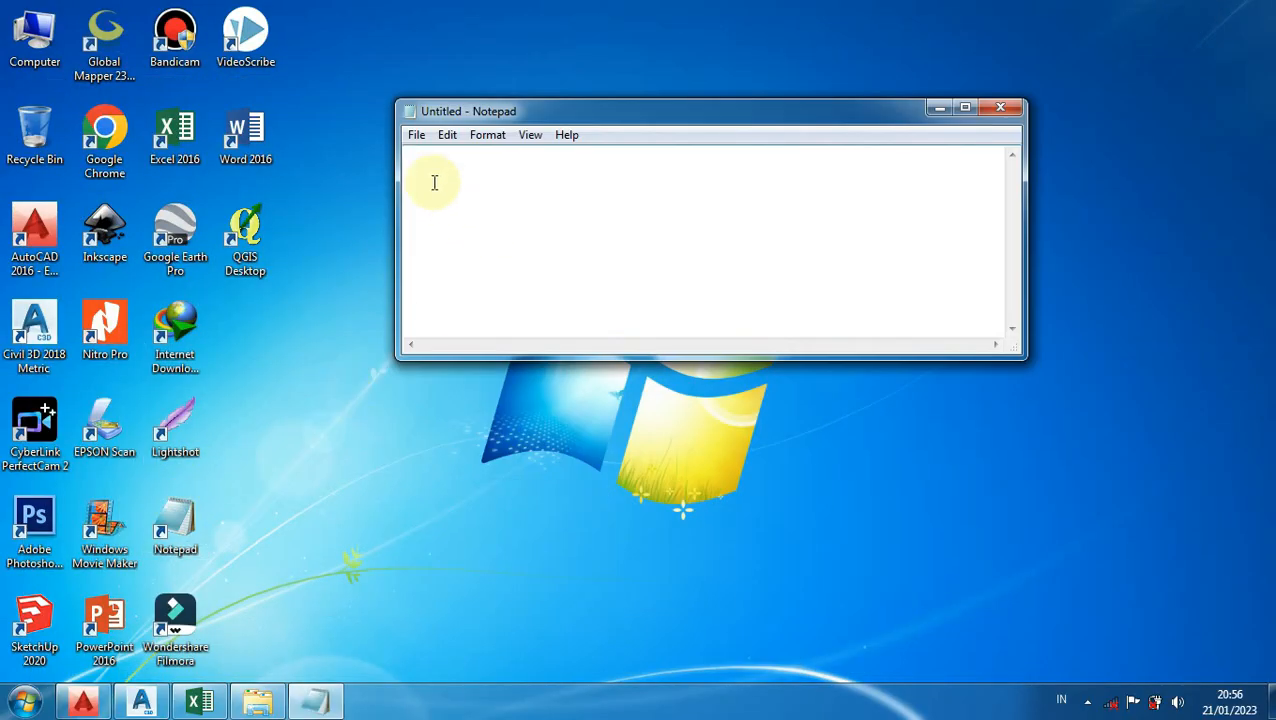
key("ctrl+v")
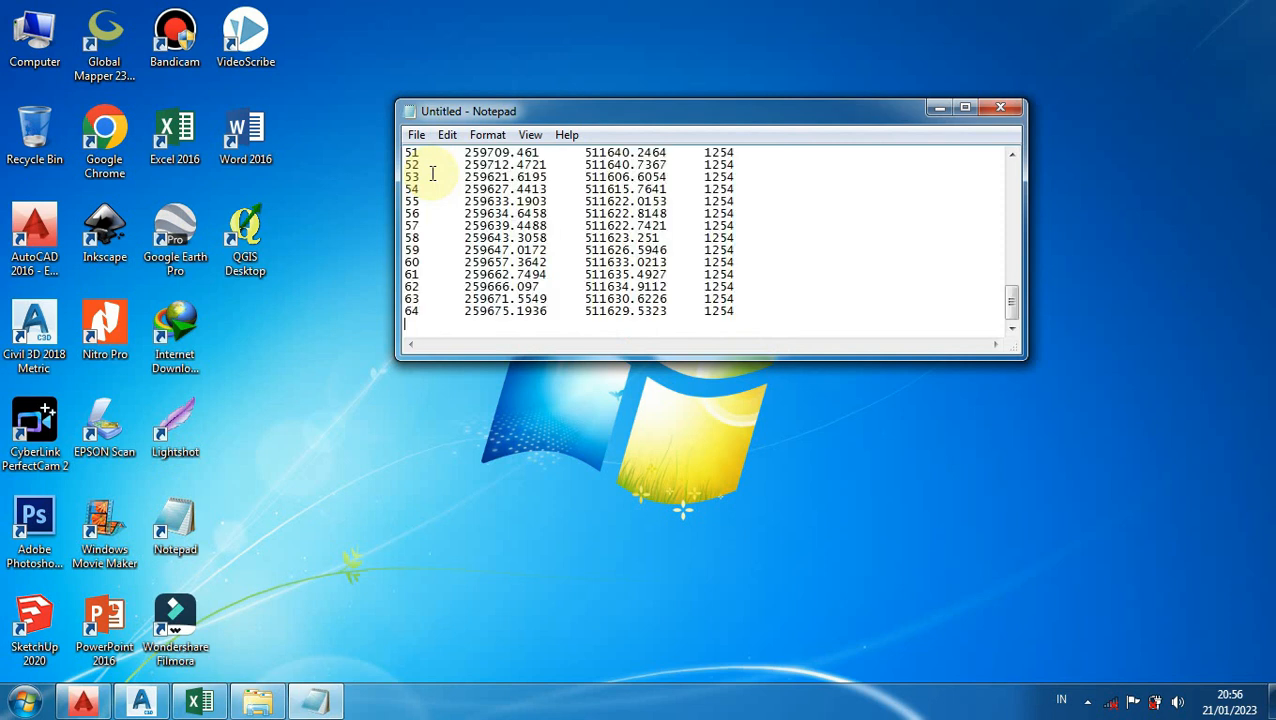
Step: Save the pasted coordinates as the text file Titik Ukur on Local Disk (D:) and close Notepad
left_click_drag(1013, 315, 1010, 160)
left_click(1010, 114)
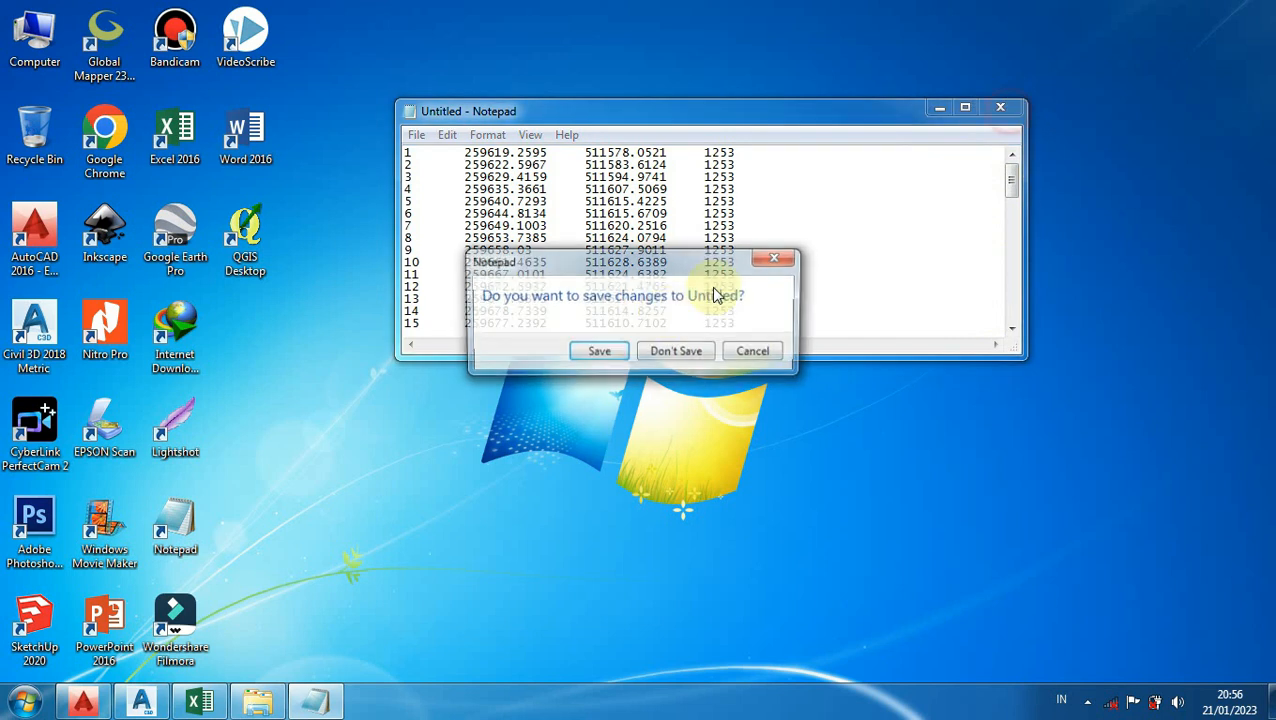
left_click(604, 352)
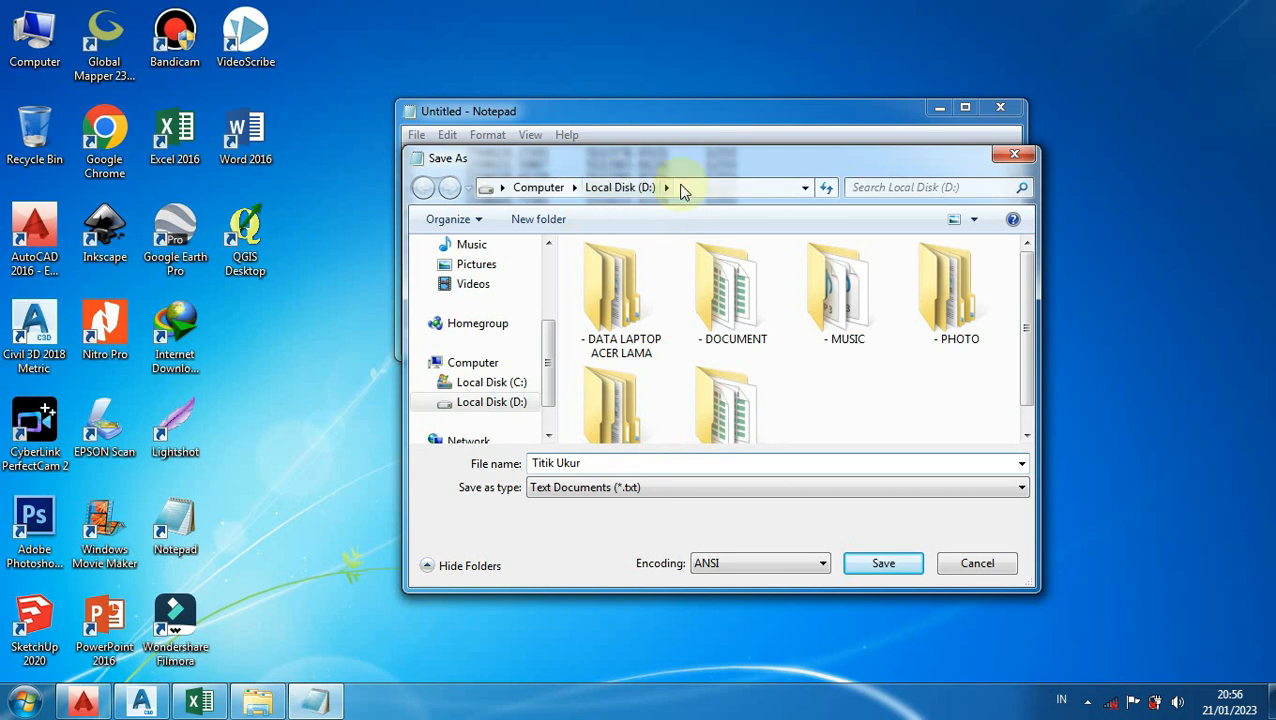
left_click(884, 565)
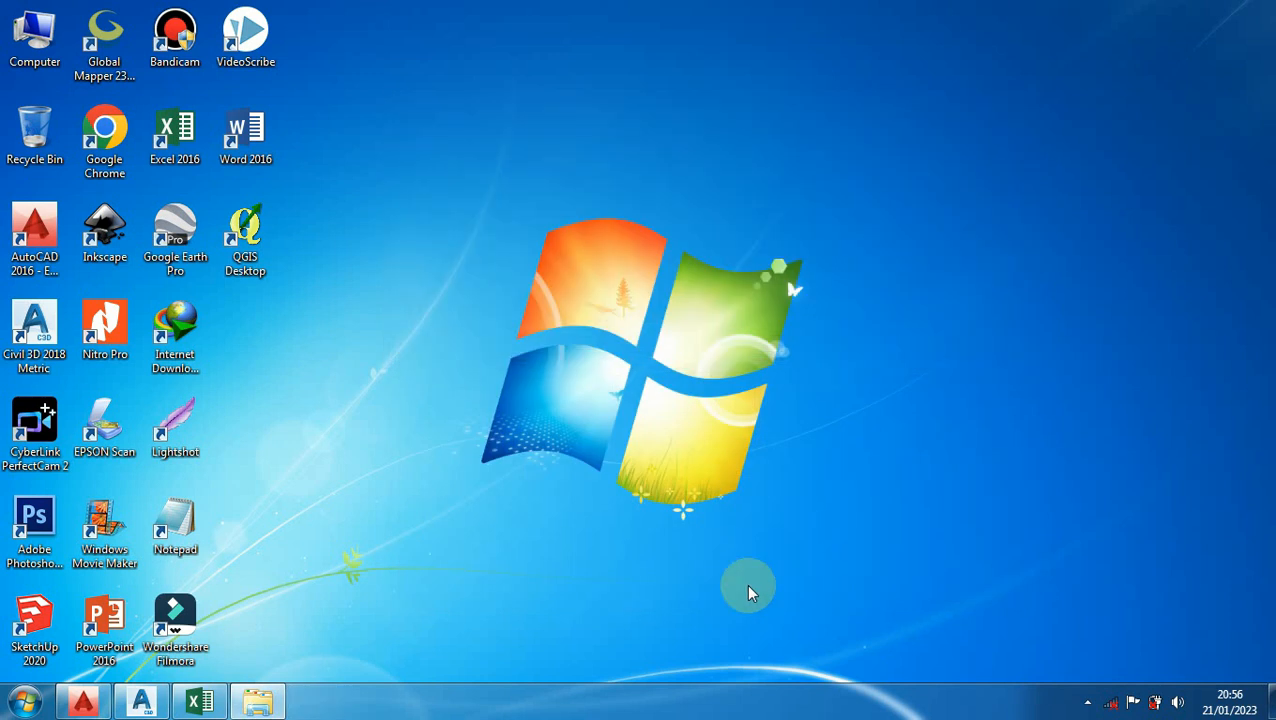
Step: Switch to Civil 3D and start a point import for Drawing1 with Titik Ukur.txt from drive D as source file
left_click(145, 703)
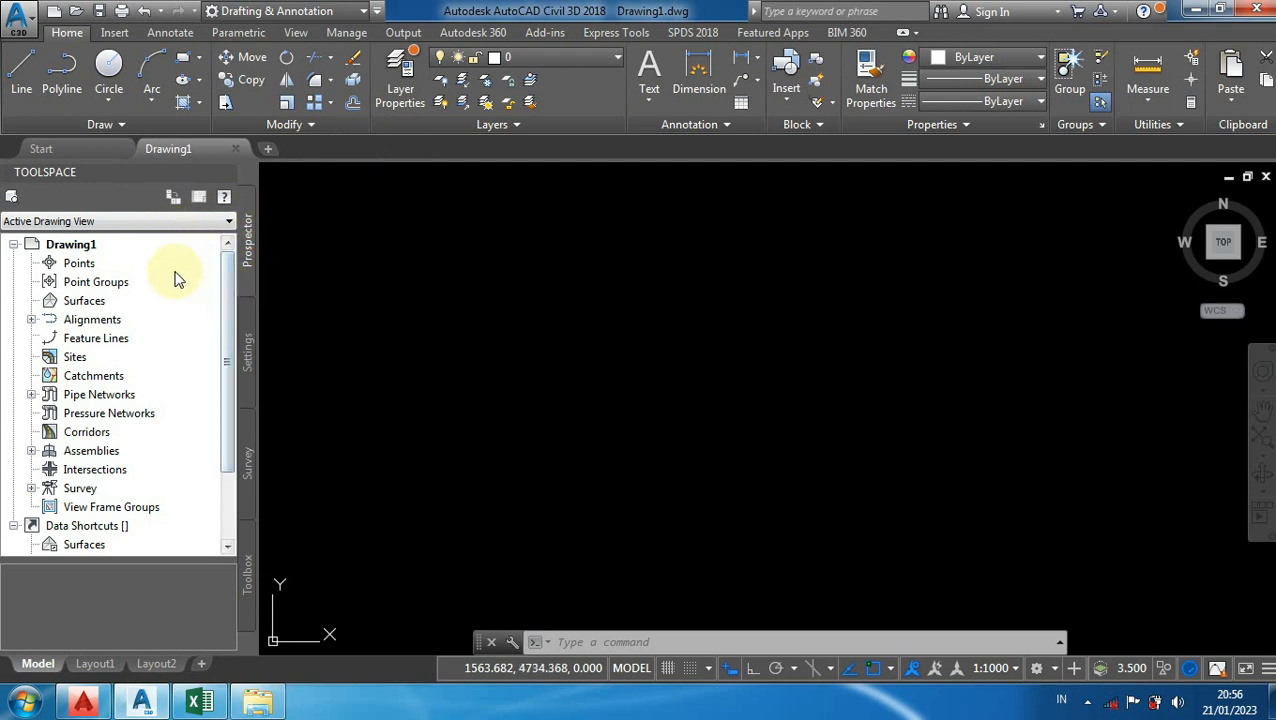
left_click(80, 264)
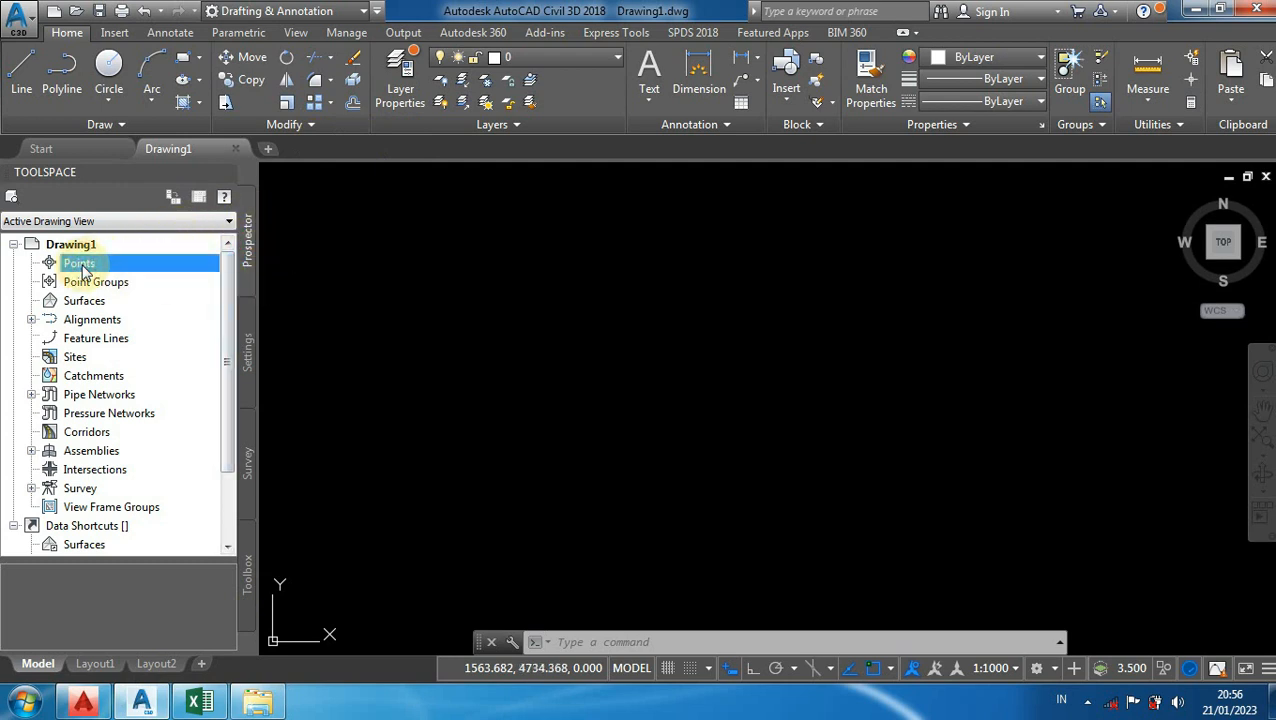
right_click(84, 272)
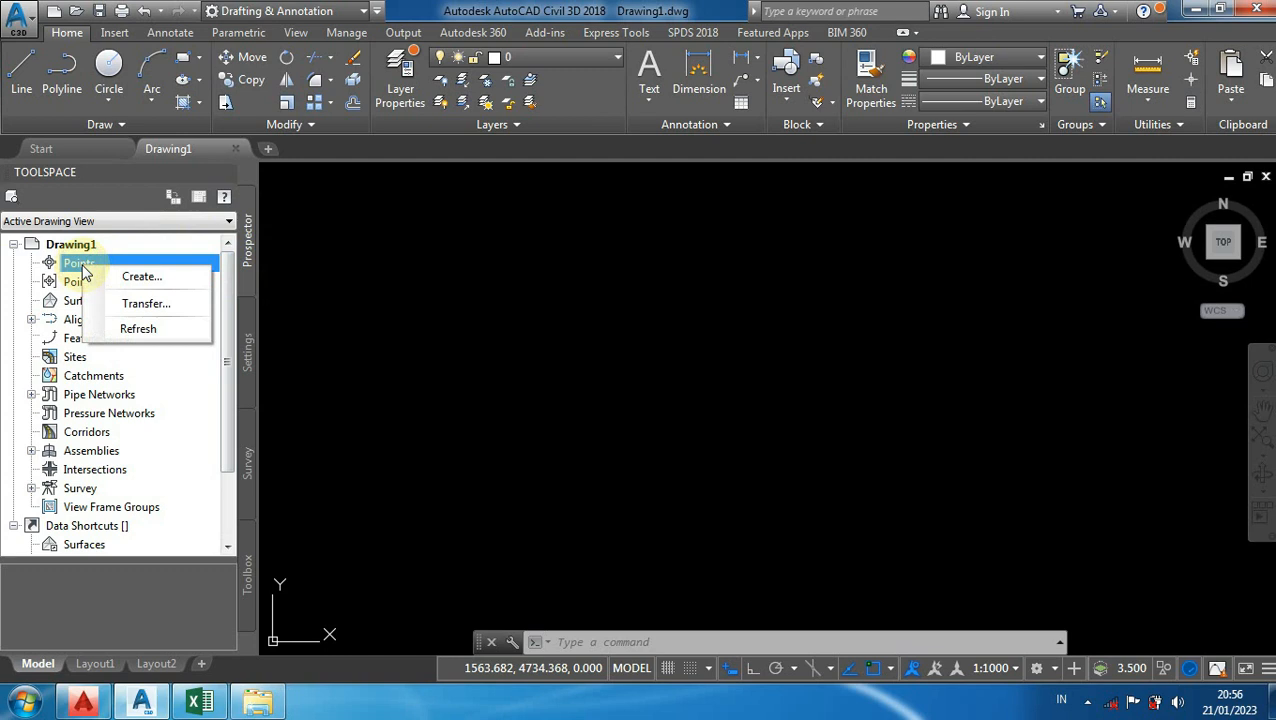
left_click(140, 276)
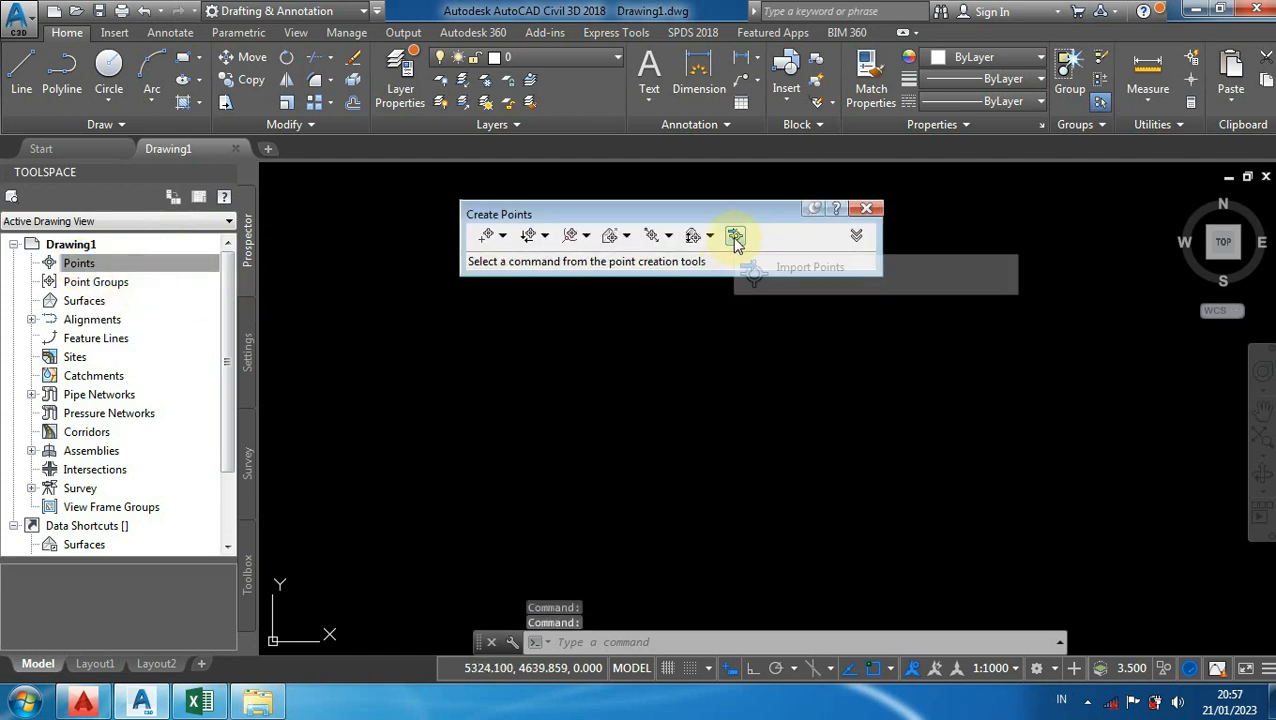
left_click(735, 240)
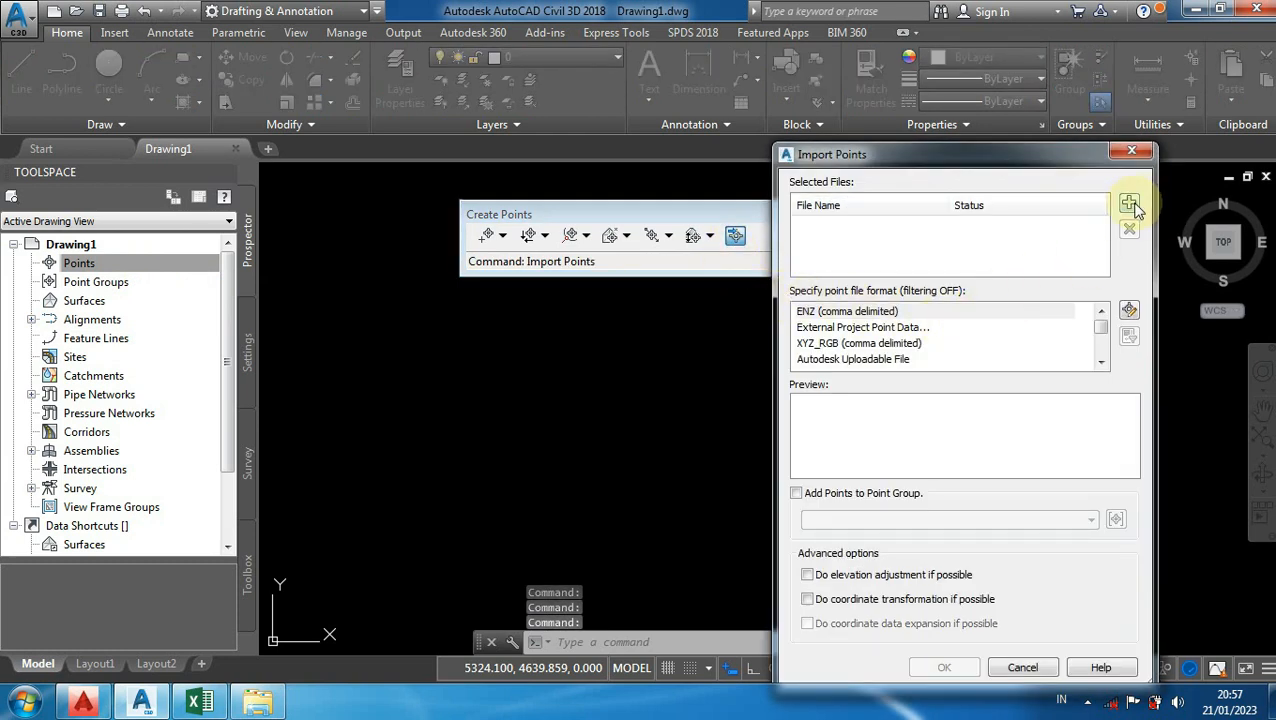
left_click(1130, 204)
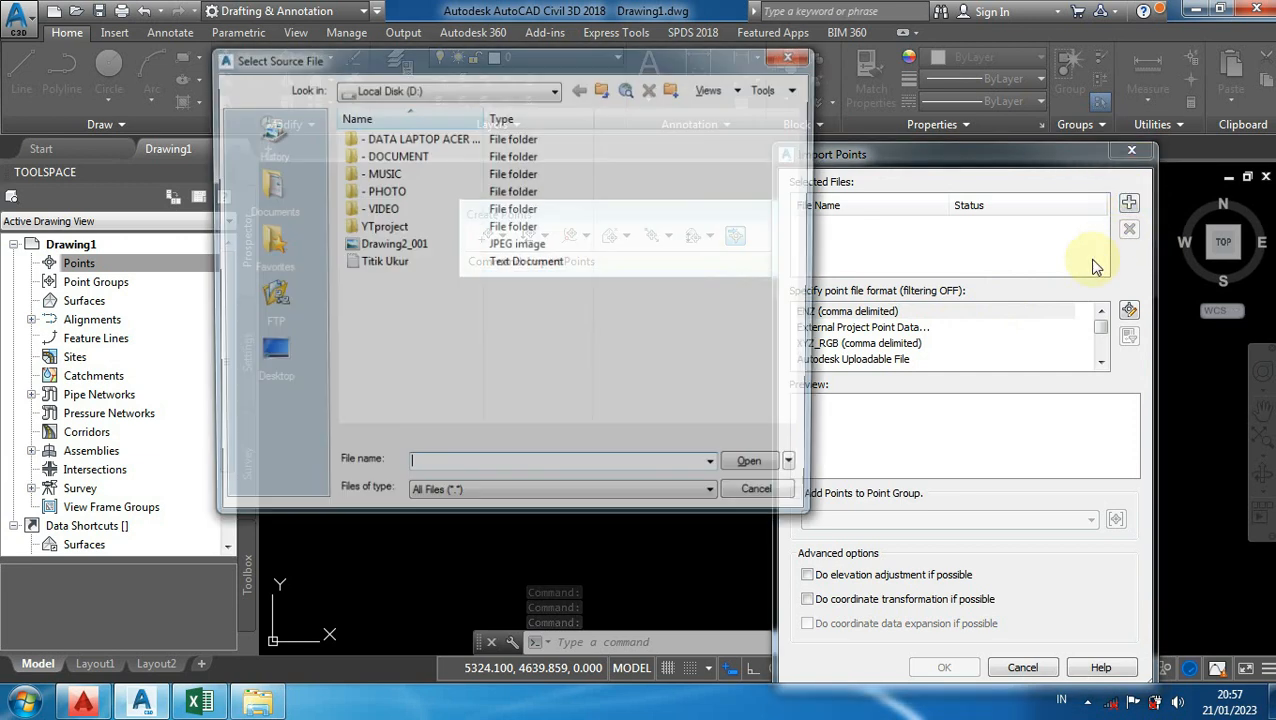
left_click(386, 266)
left_click(752, 468)
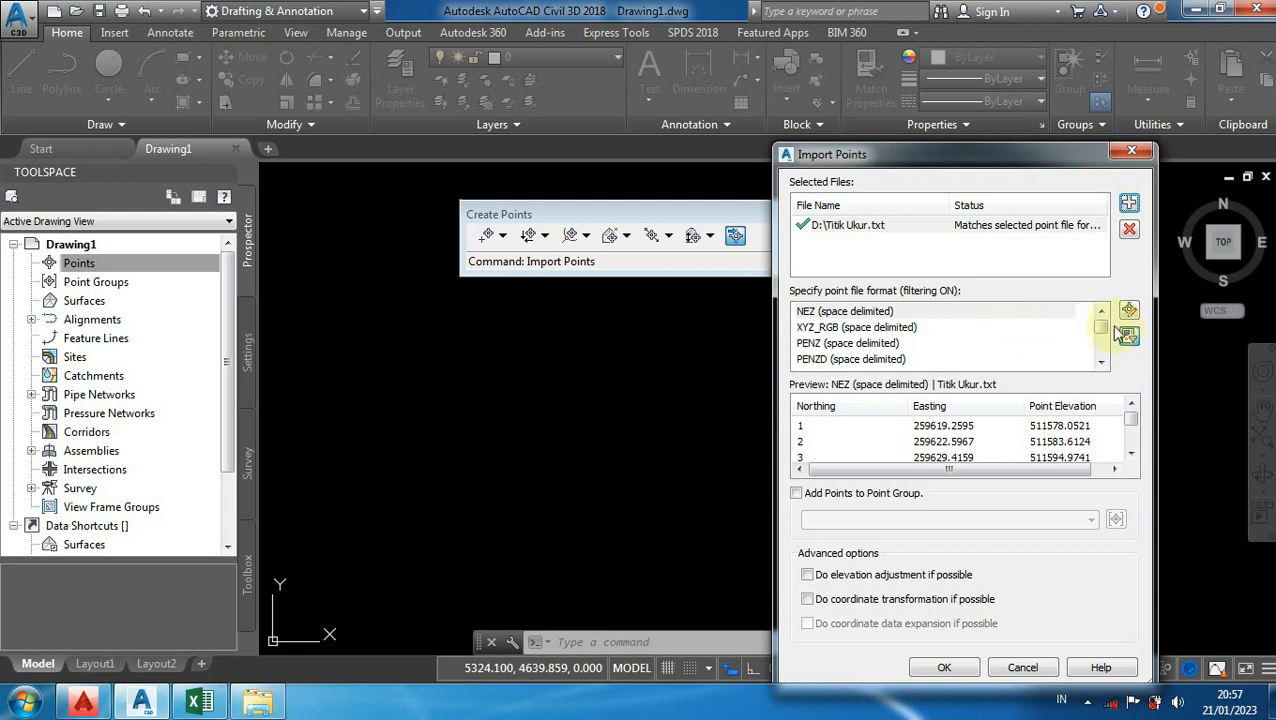
Step: Import the file's points in the PENZ (space delimited) format and zoom to the drawing extents
left_click(822, 345)
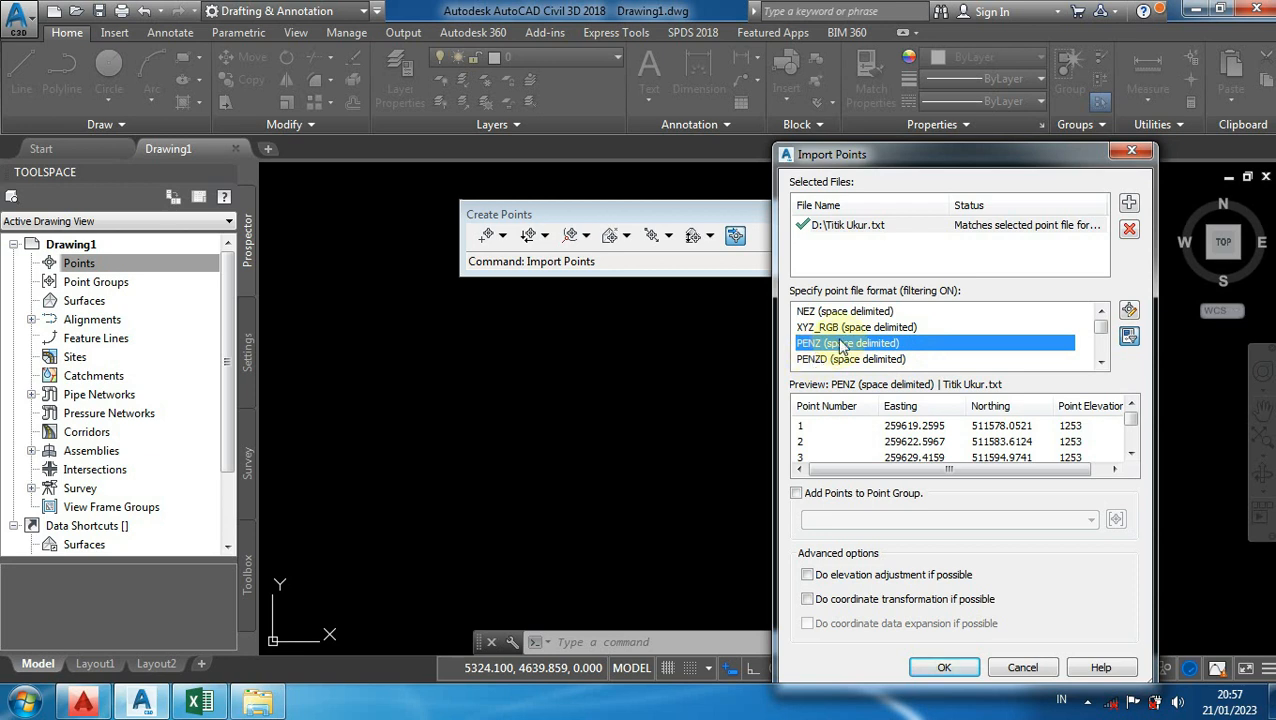
left_click(941, 669)
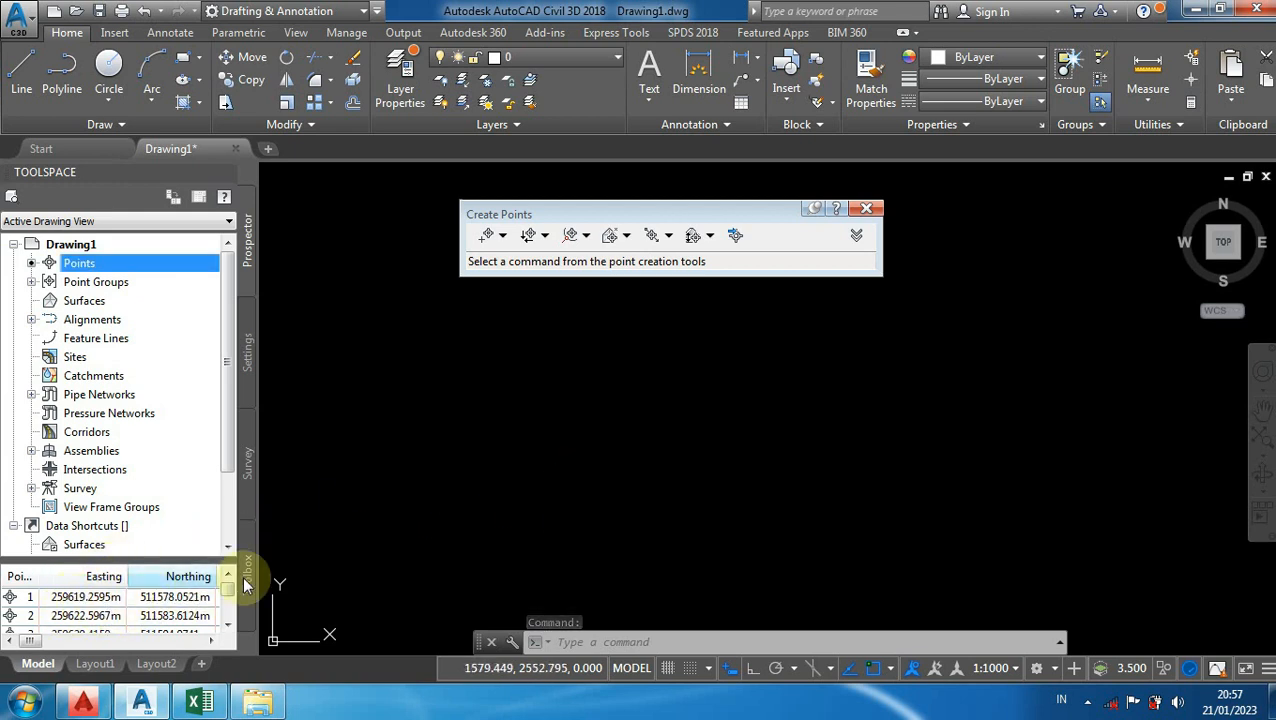
left_click(866, 211)
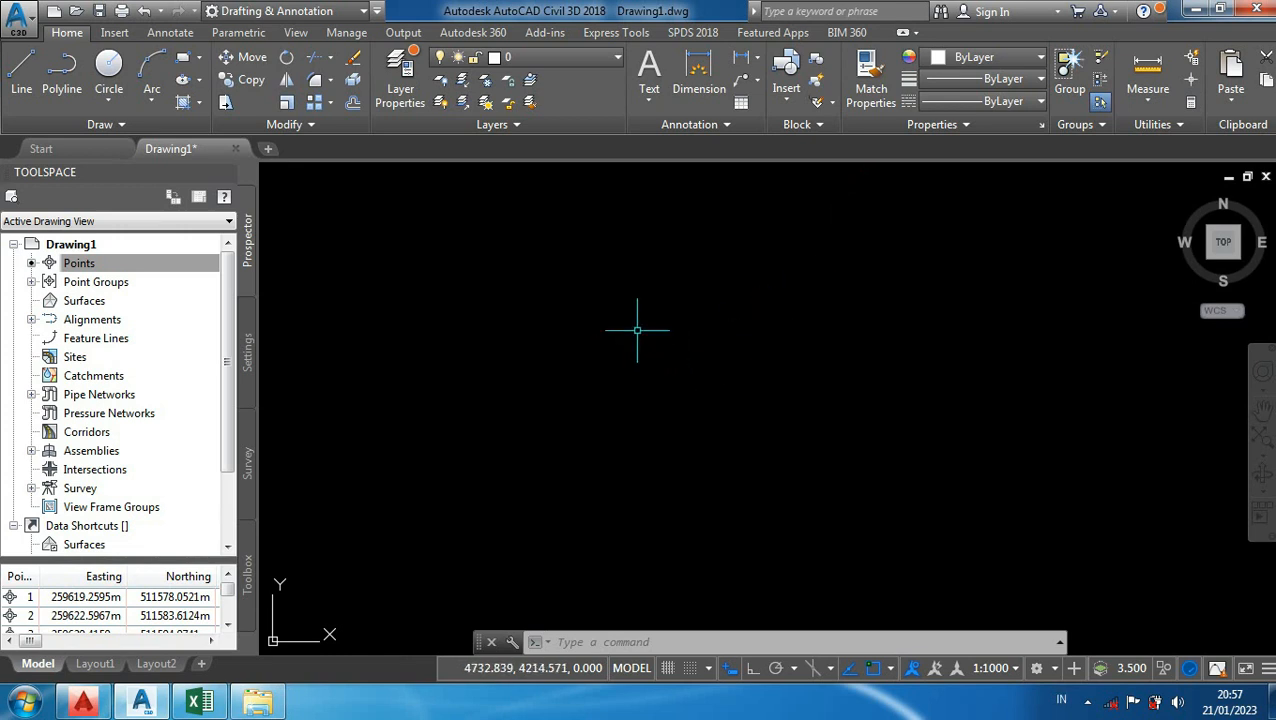
type("z")
key("Return")
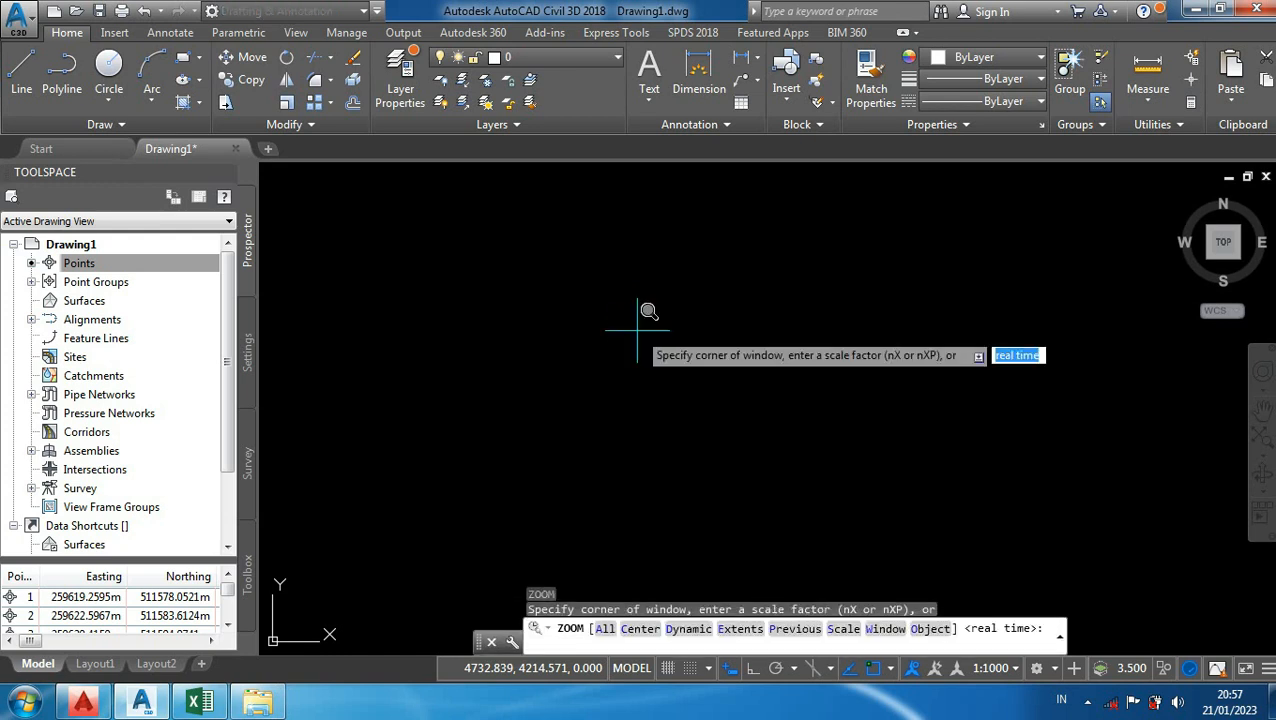
type("e")
key("Return")
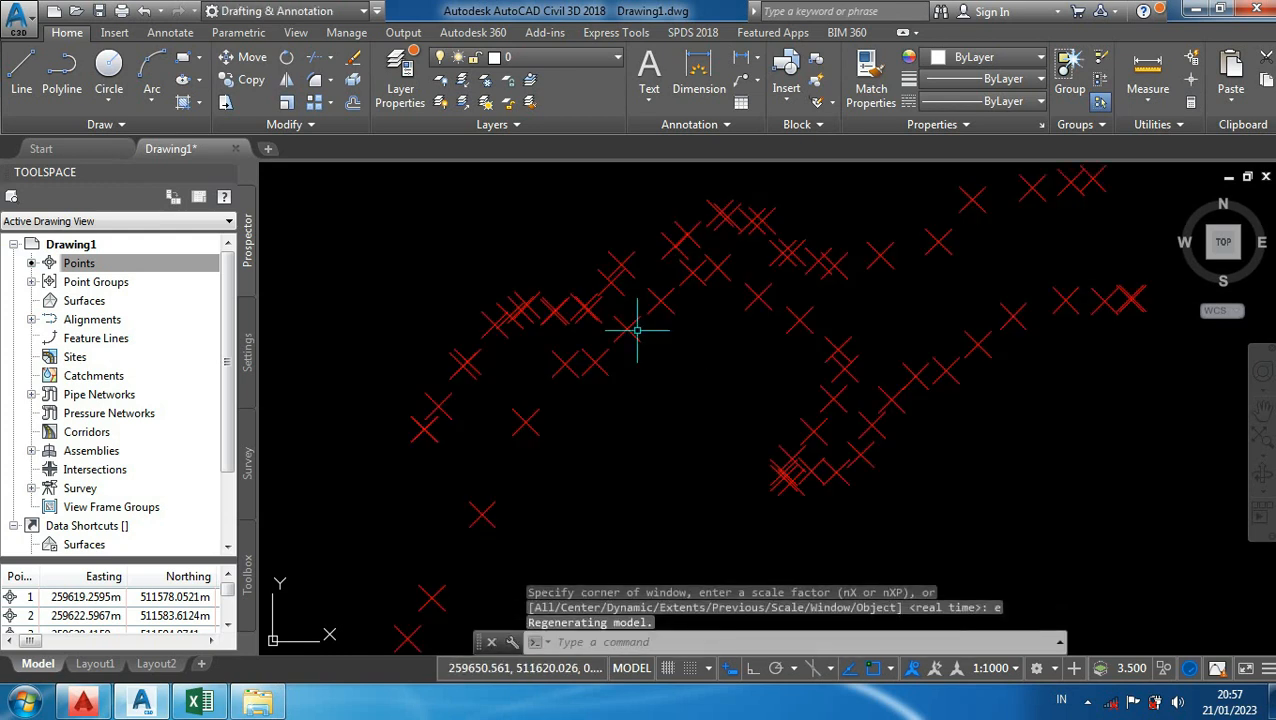
Step: Examine the layout of the imported survey points across the Civil 3D drawing
scroll(641, 330, "down", 3)
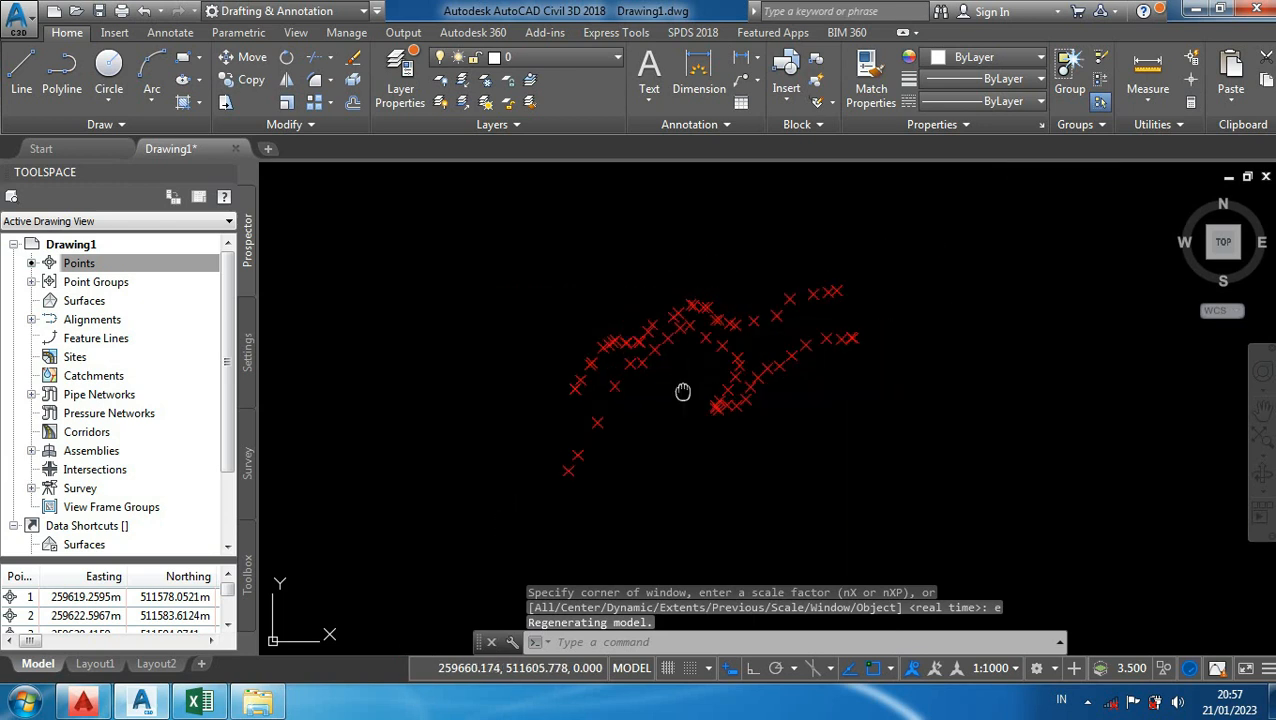
scroll(683, 390, "down", 2)
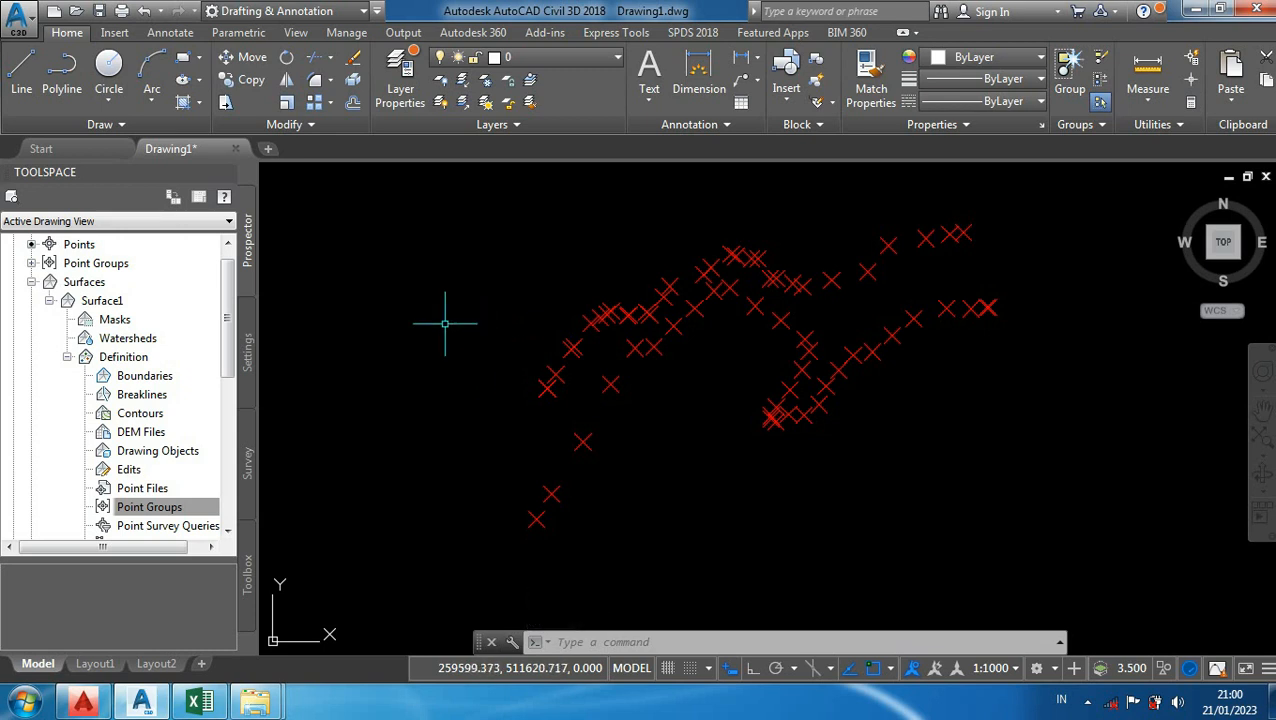
middle_click_drag(891, 362, 863, 421)
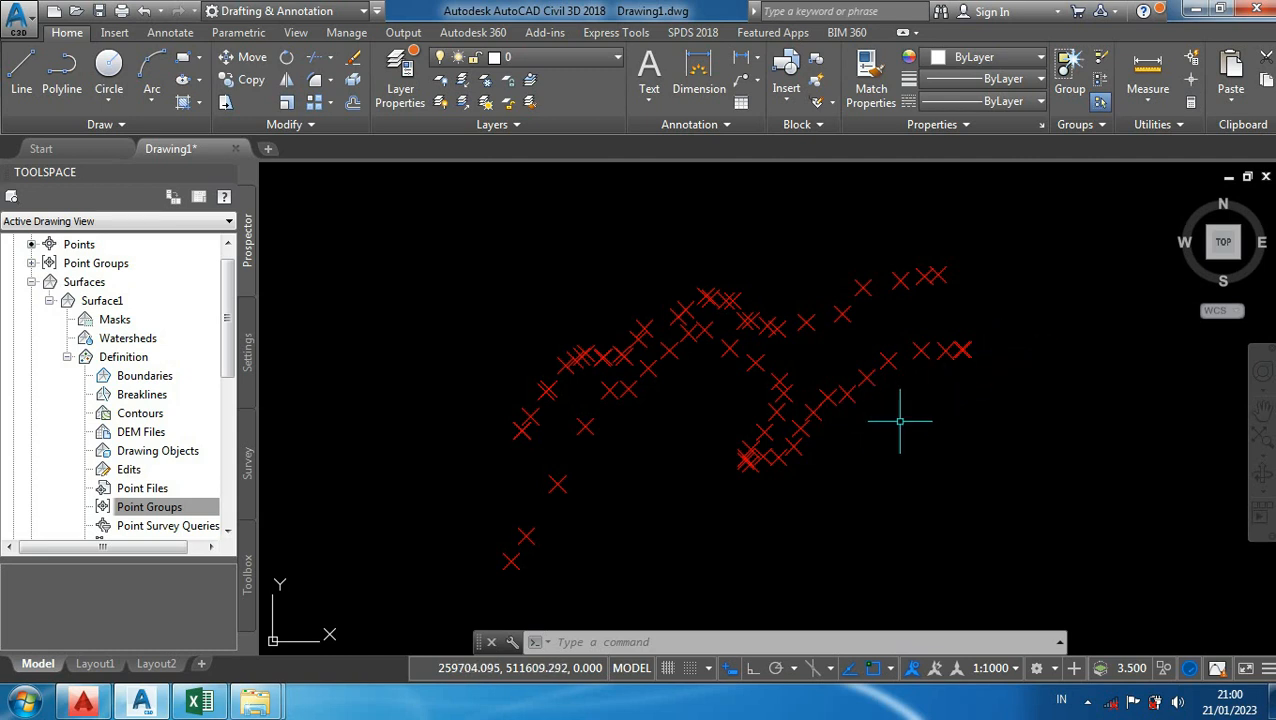
middle_click_drag(892, 437, 900, 436)
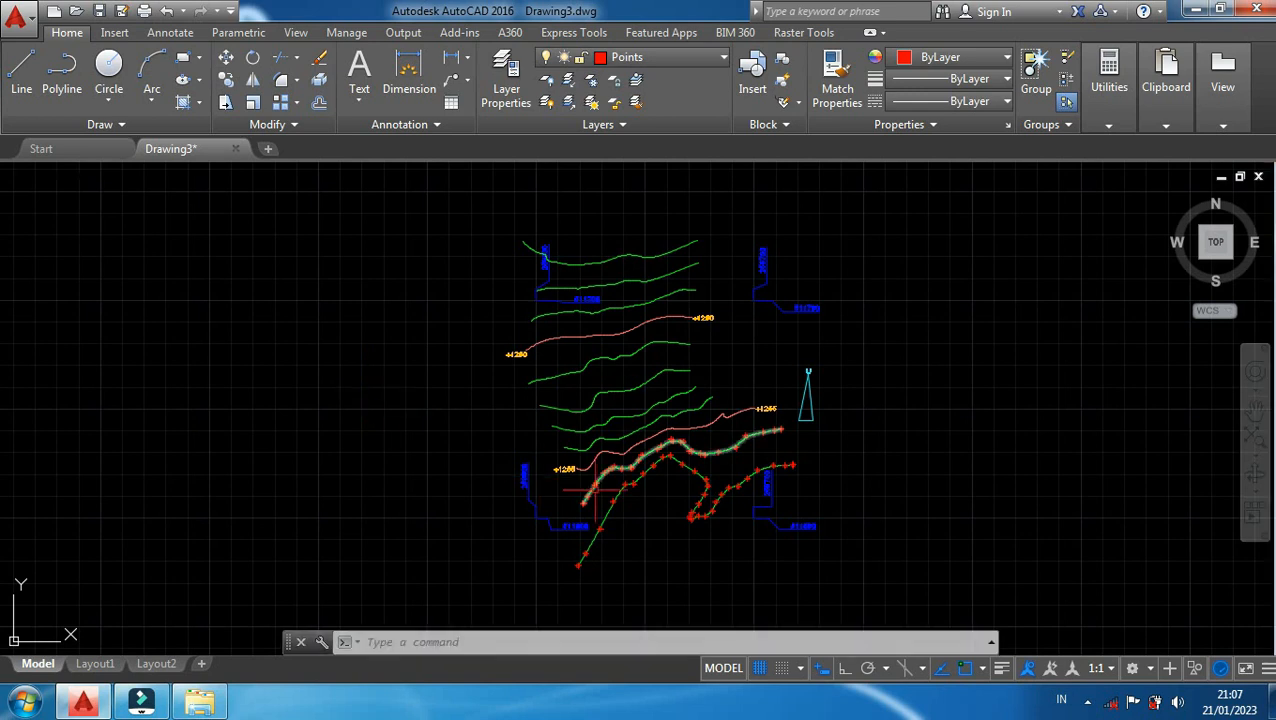
Step: Switch to AutoCAD's Drawing3, examine the digitized contours and the points along the two lowest lines, and minimize the window
scroll(646, 487, "up", 2)
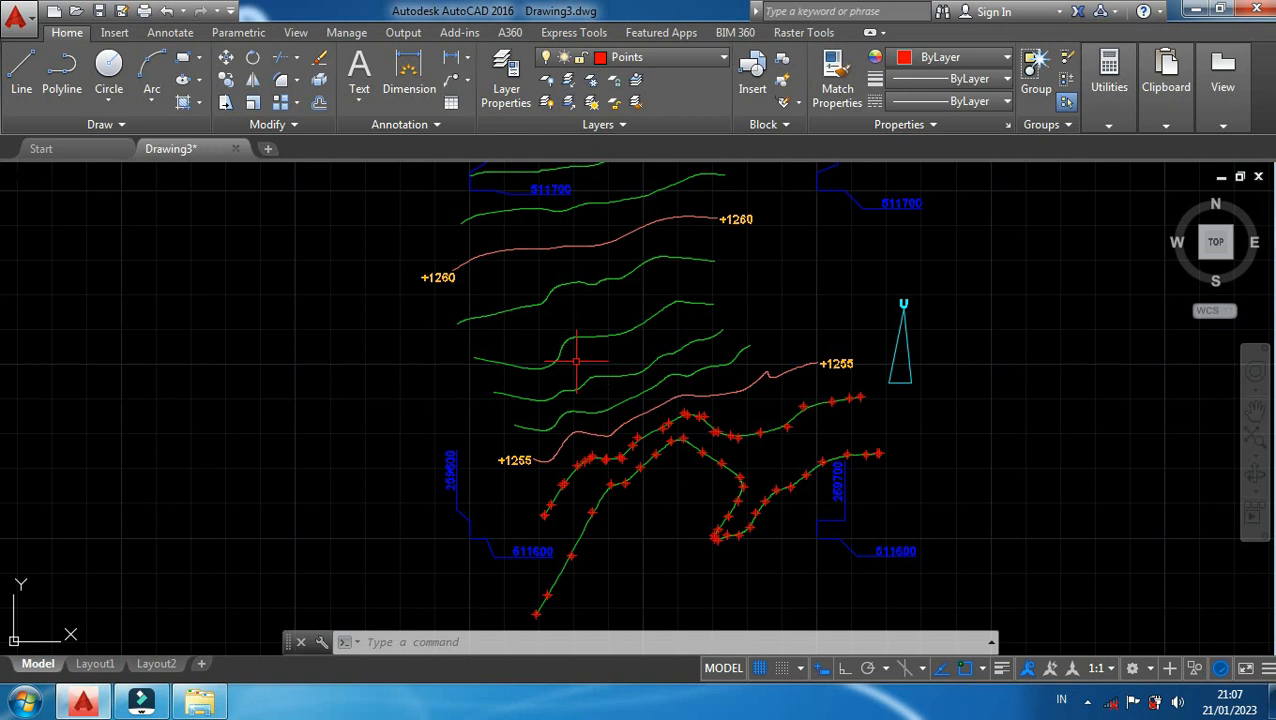
scroll(576, 362, "down", 1)
scroll(614, 409, "up", 1)
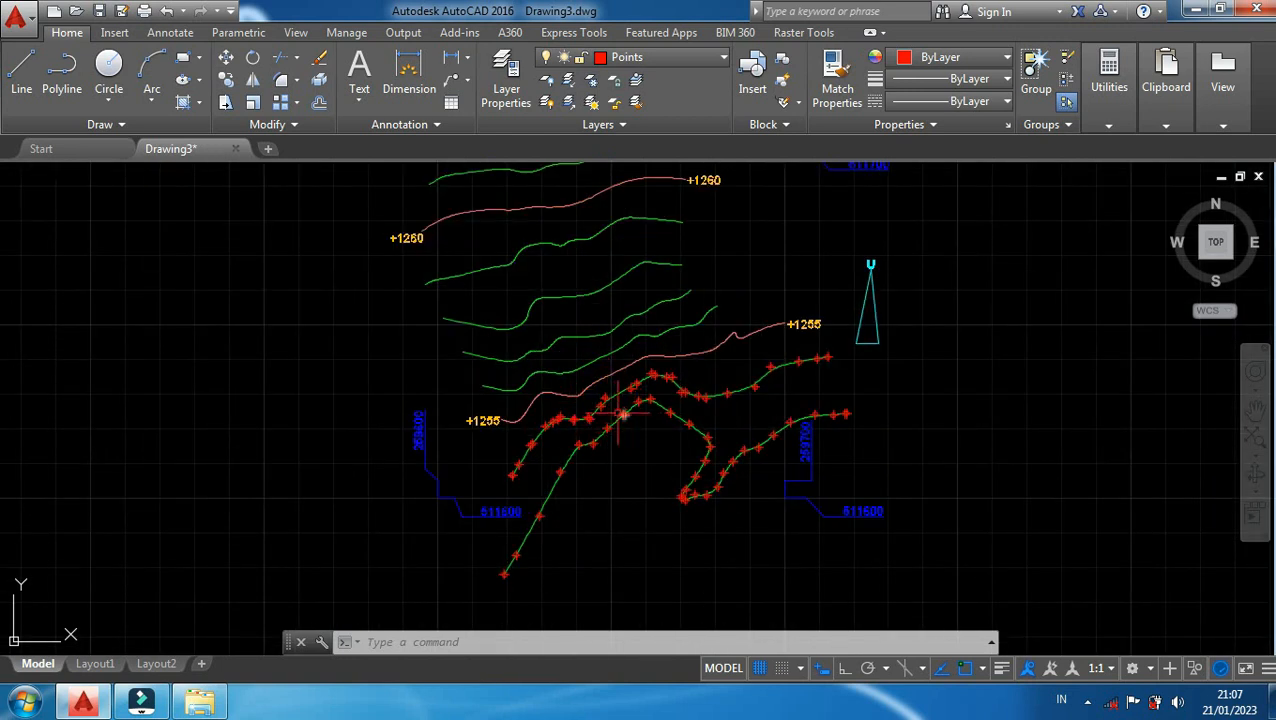
middle_click_drag(621, 436, 604, 519)
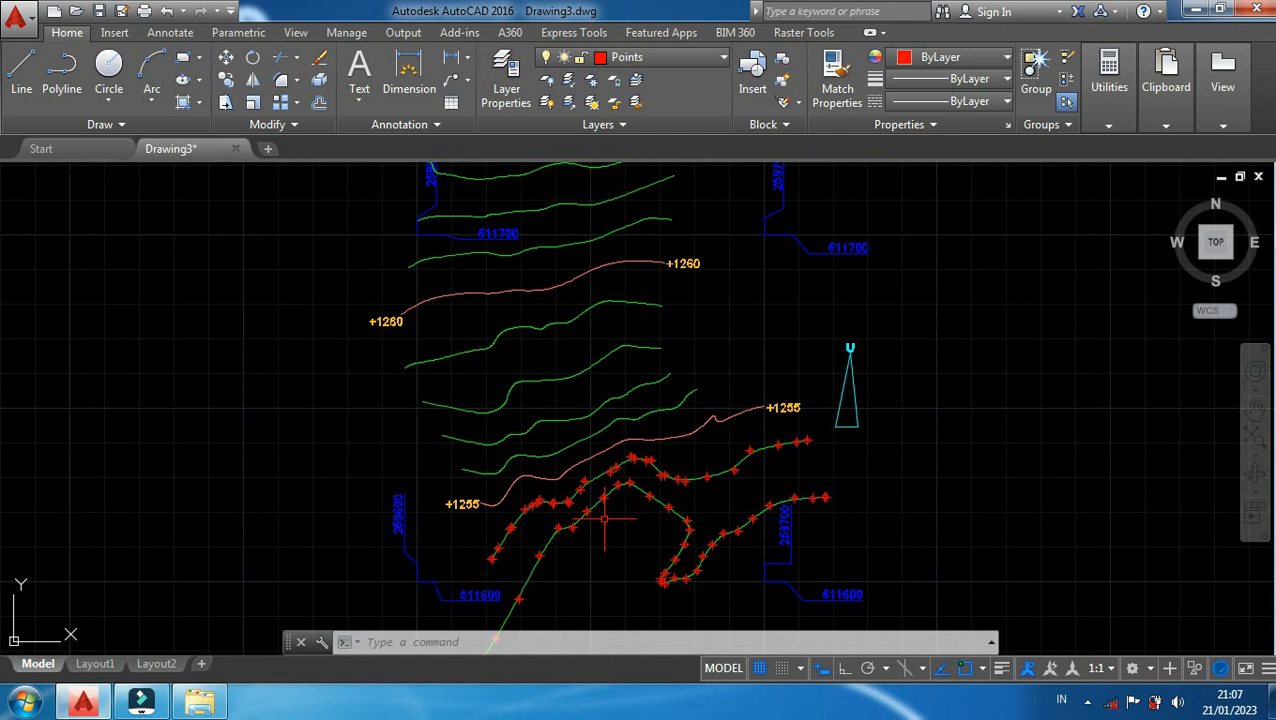
middle_click_drag(636, 468, 572, 430)
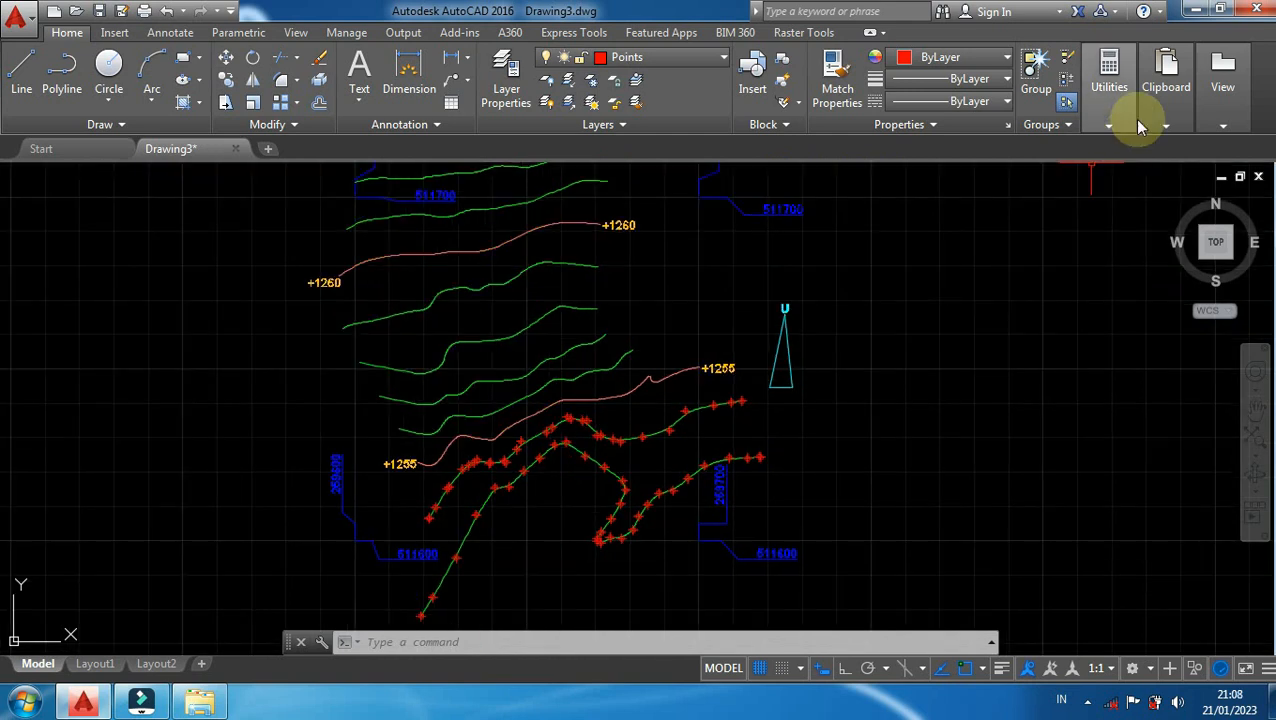
left_click(1164, 80)
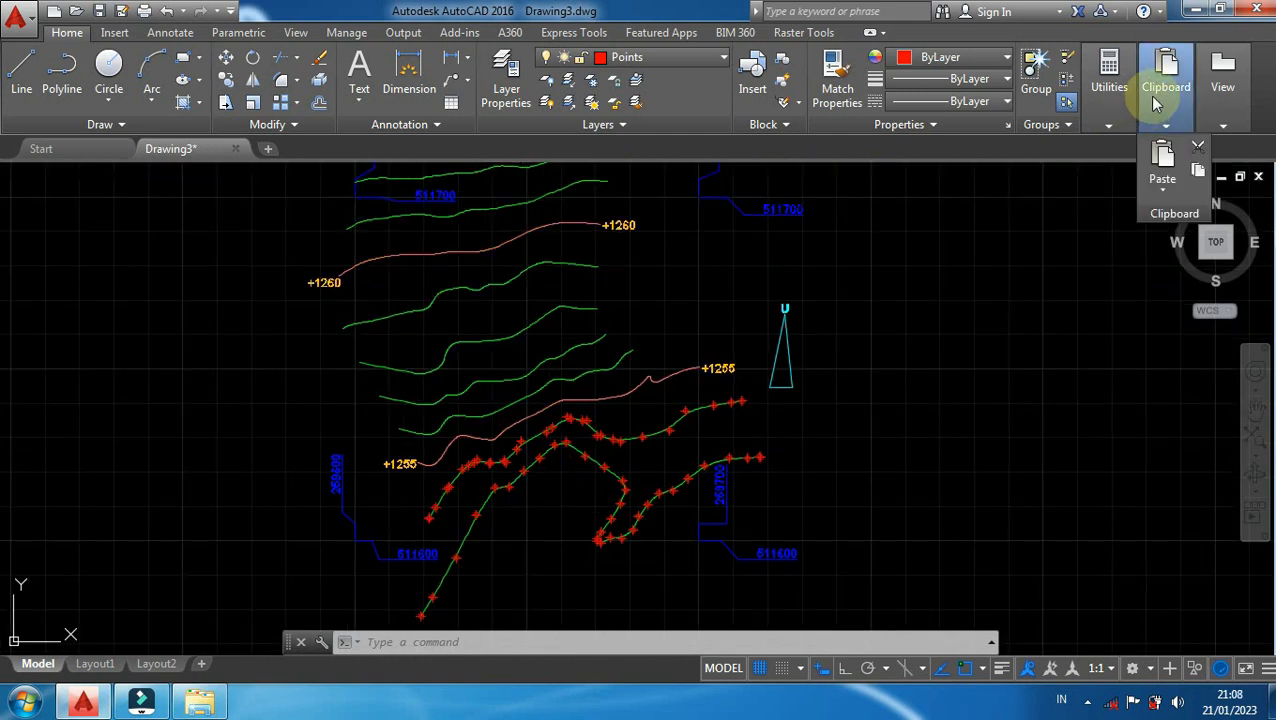
left_click(1196, 9)
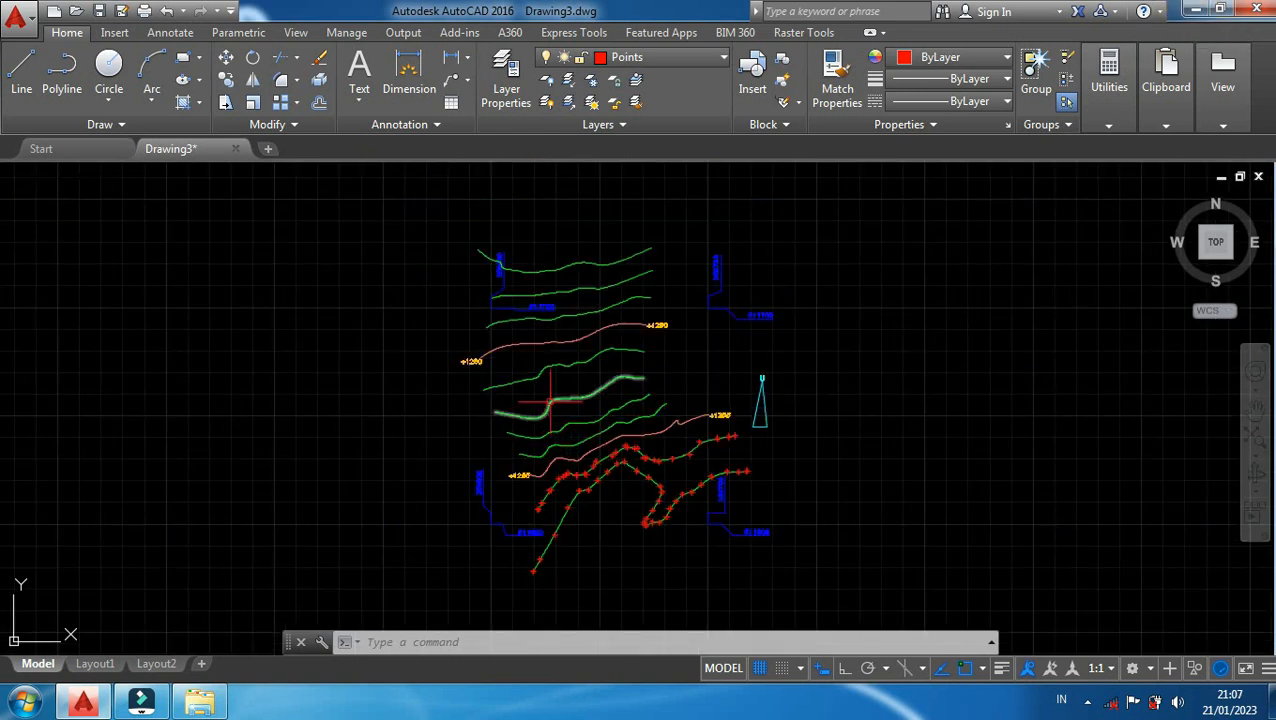
scroll(553, 402, "up", 2)
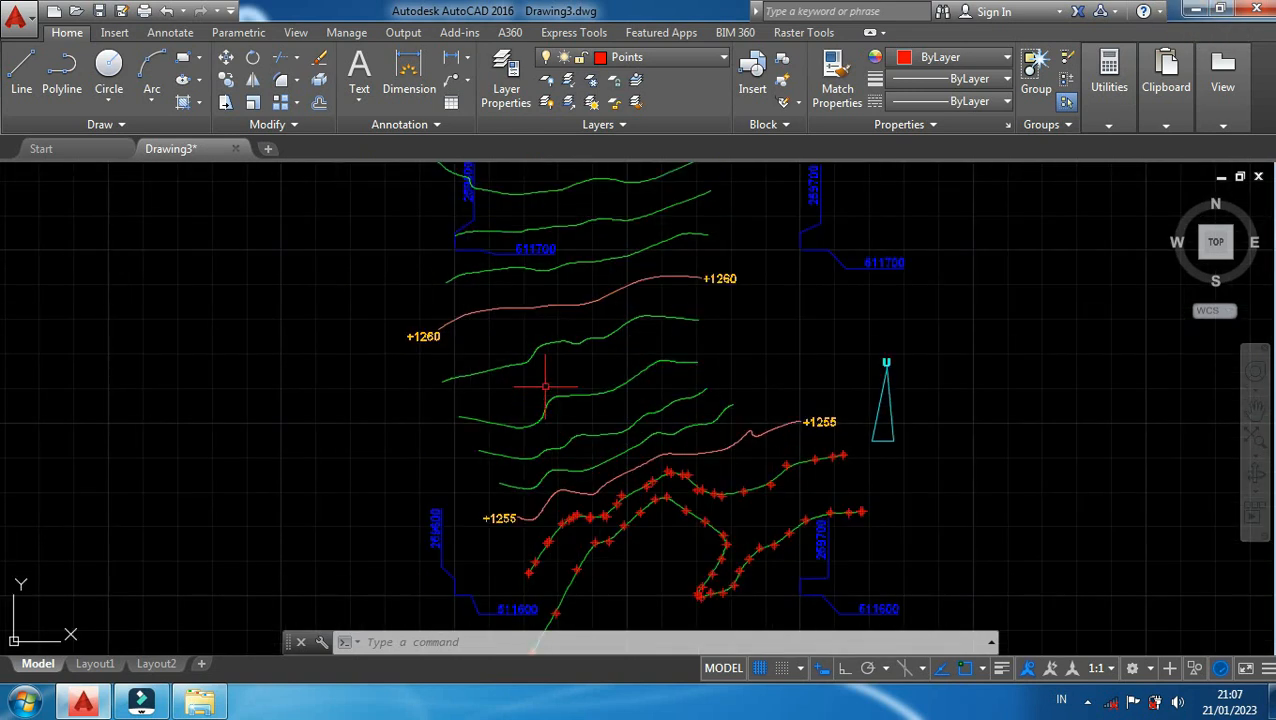
middle_click_drag(390, 256, 345, 302)
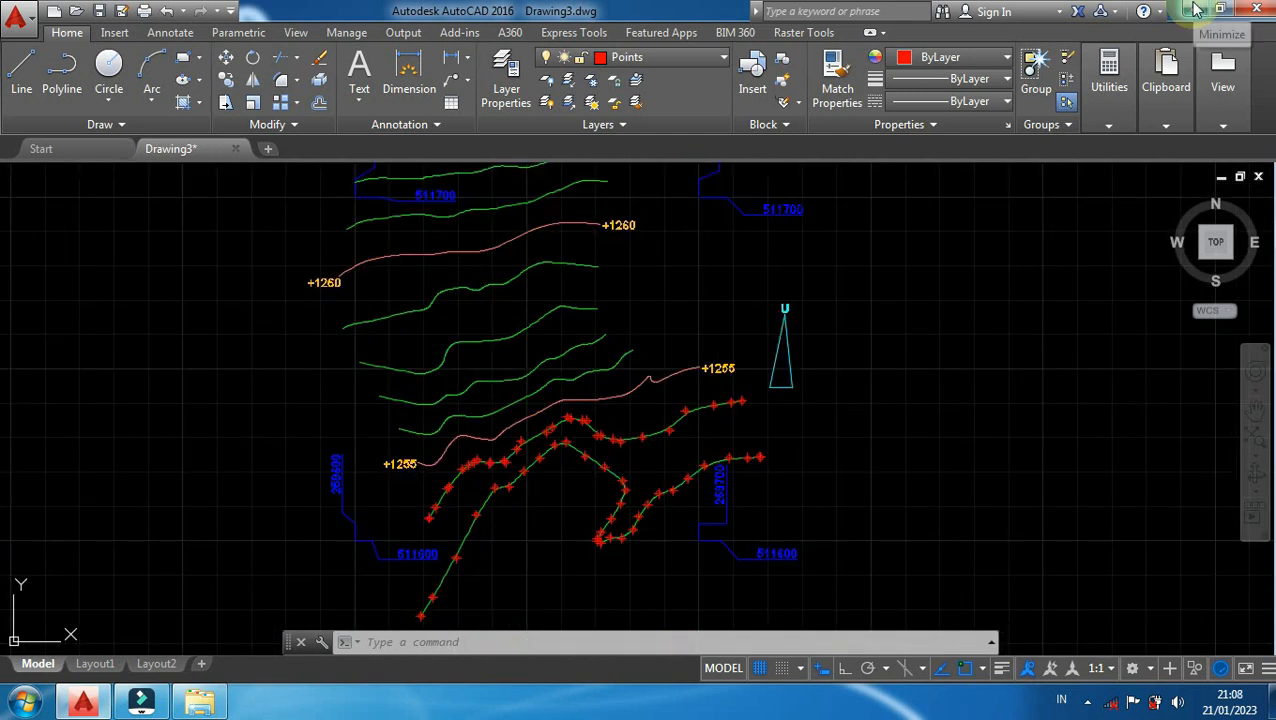
left_click(1196, 9)
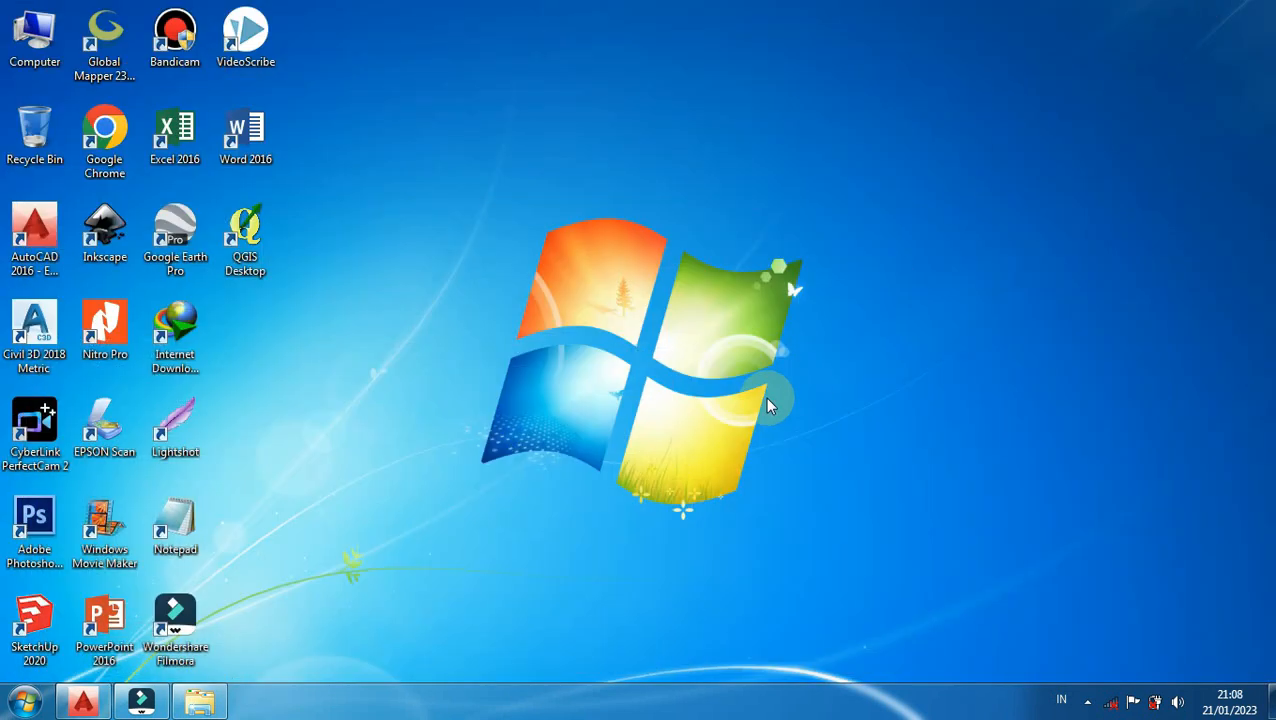